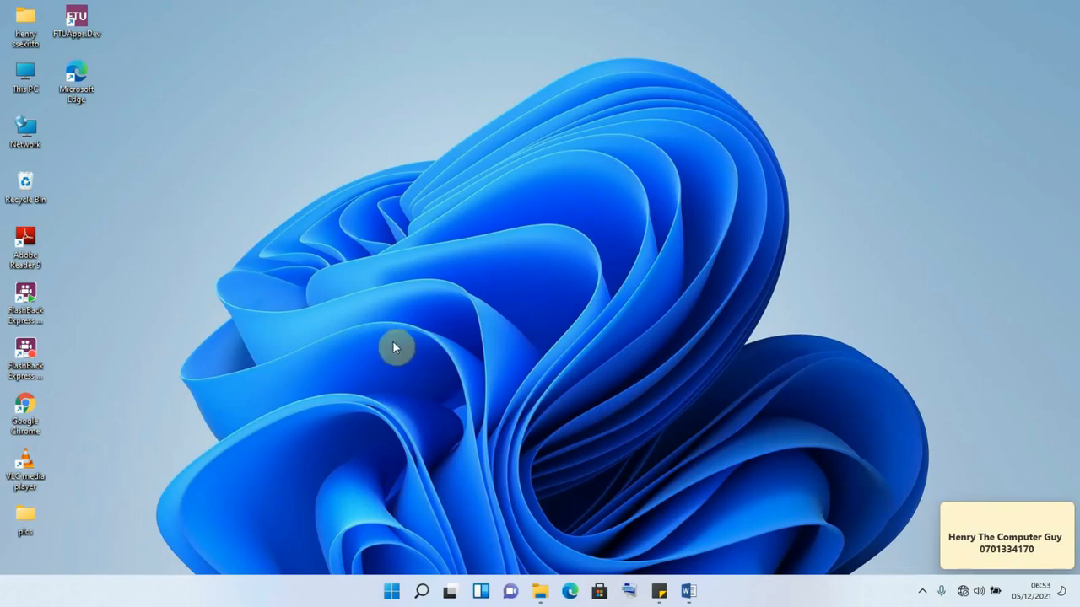
Open the covid.docx document and read the general requirements for the Covid-19 awareness website
mouse_move(690, 593)
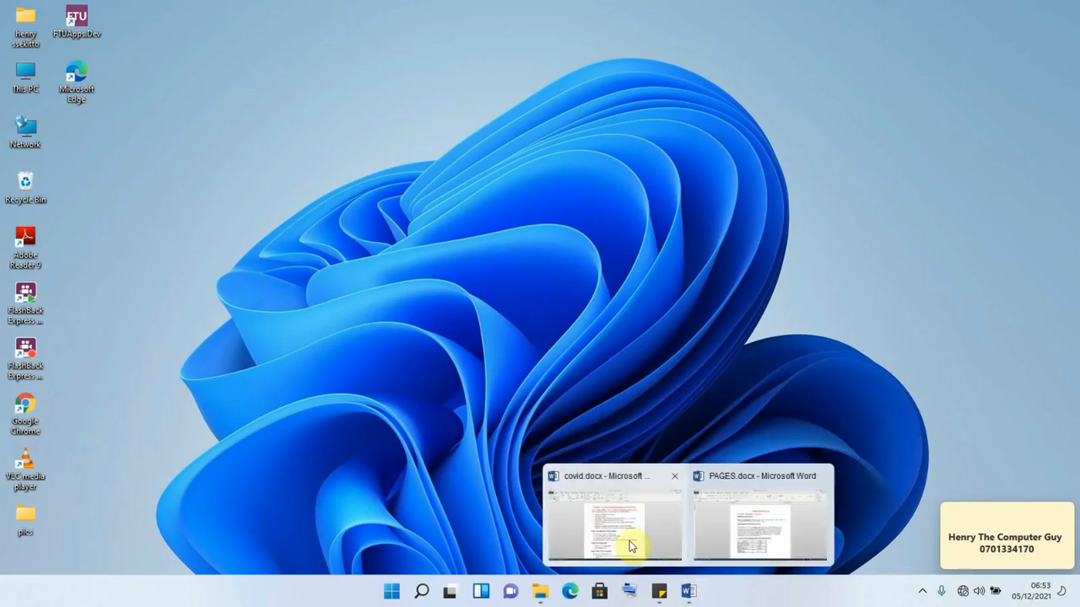
click(612, 514)
click(684, 211)
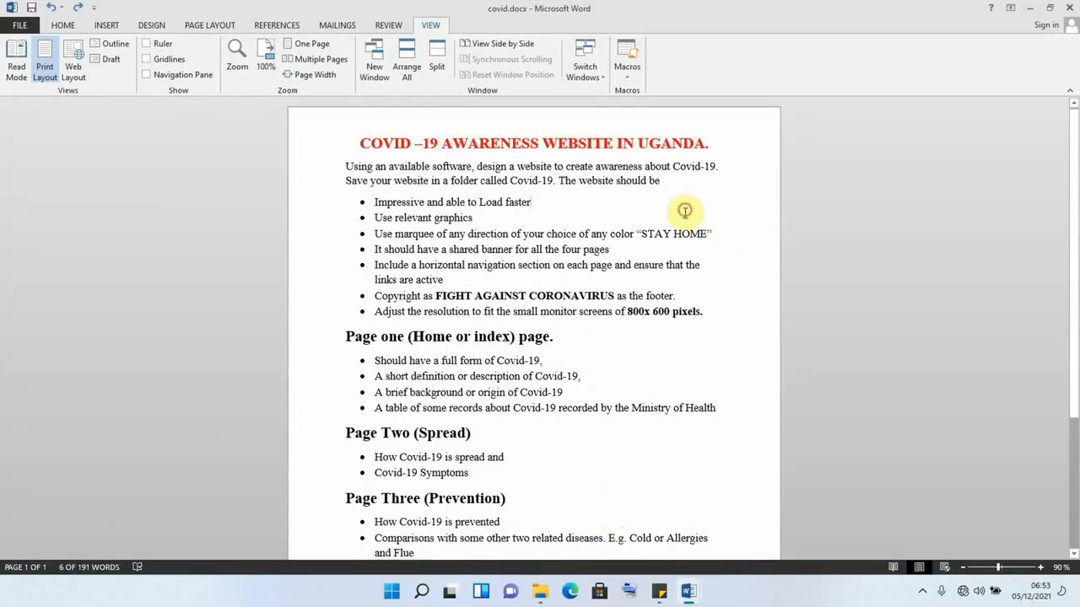
drag(685, 211, 676, 221)
click(580, 189)
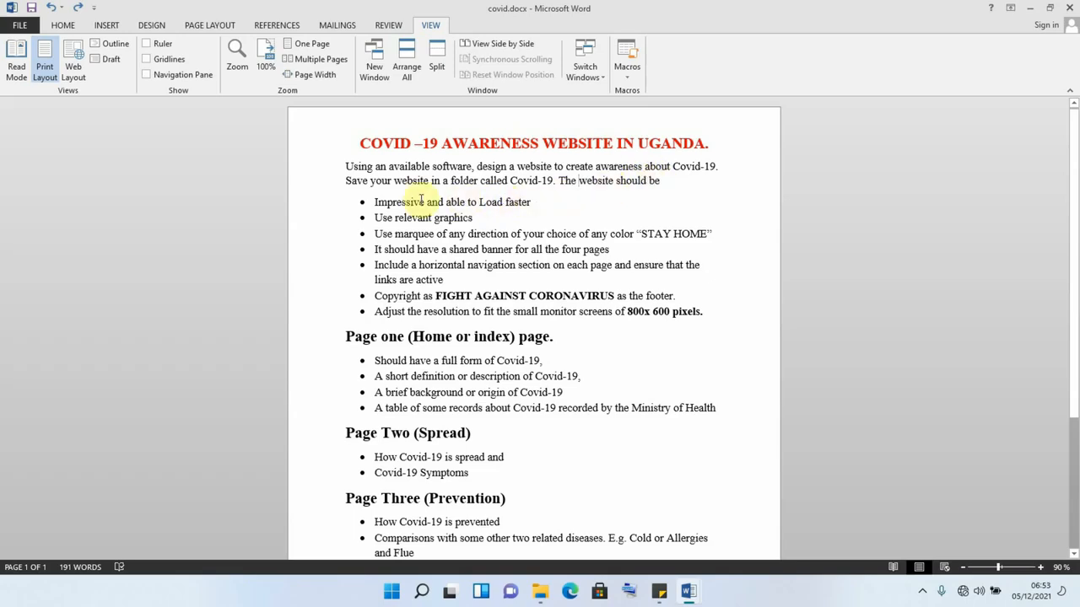
Shorten the website folder name in the introductory paragraph of covid.docx to "Covid"
click(550, 179)
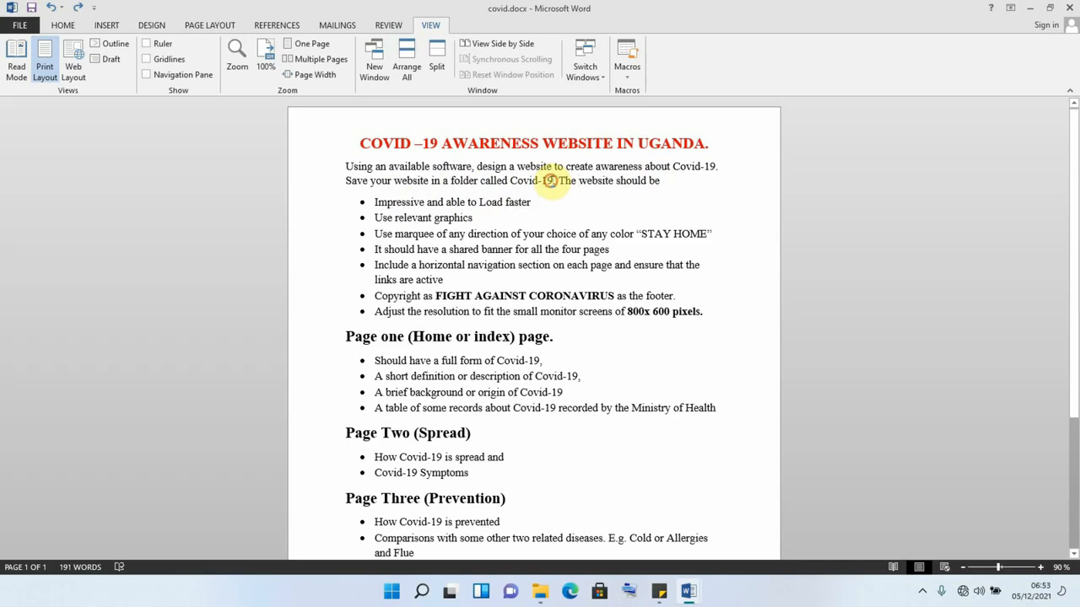
key(BackSpace)
key(BackSpace)
key(BackSpace)
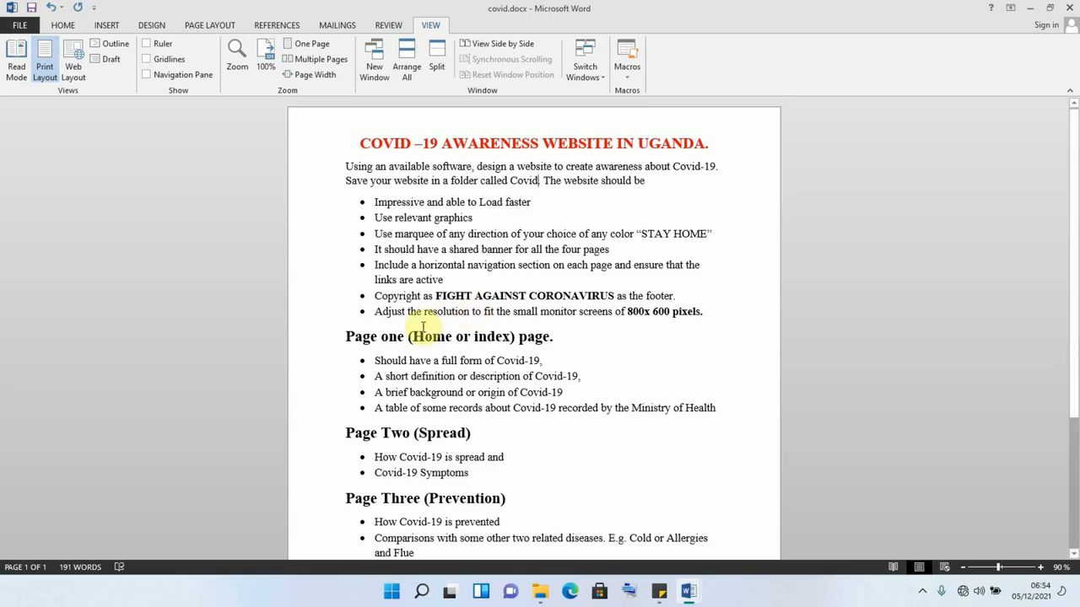
Read the requirements for the Home, Spread, Prevention and Gallery pages, and minimize the document
scroll(448, 350, down, 1)
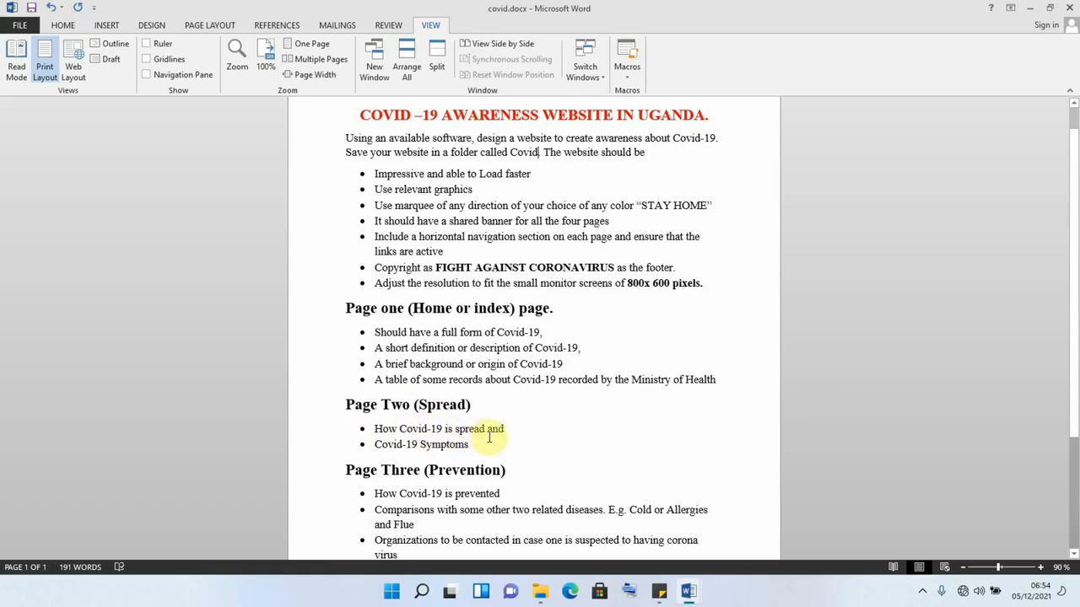
scroll(540, 477, down, 1)
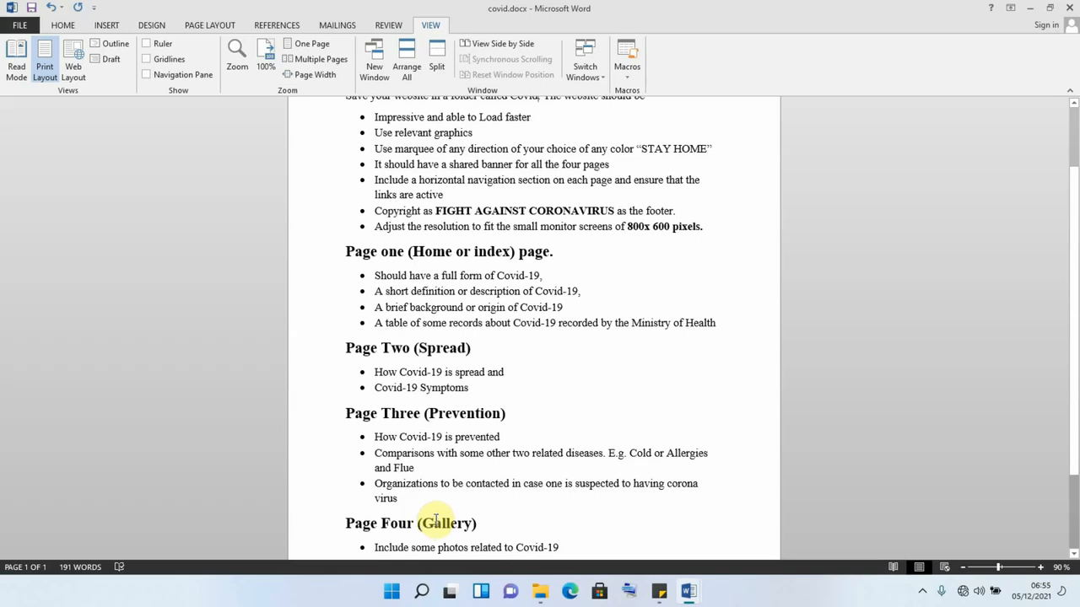
mouse_move(696, 597)
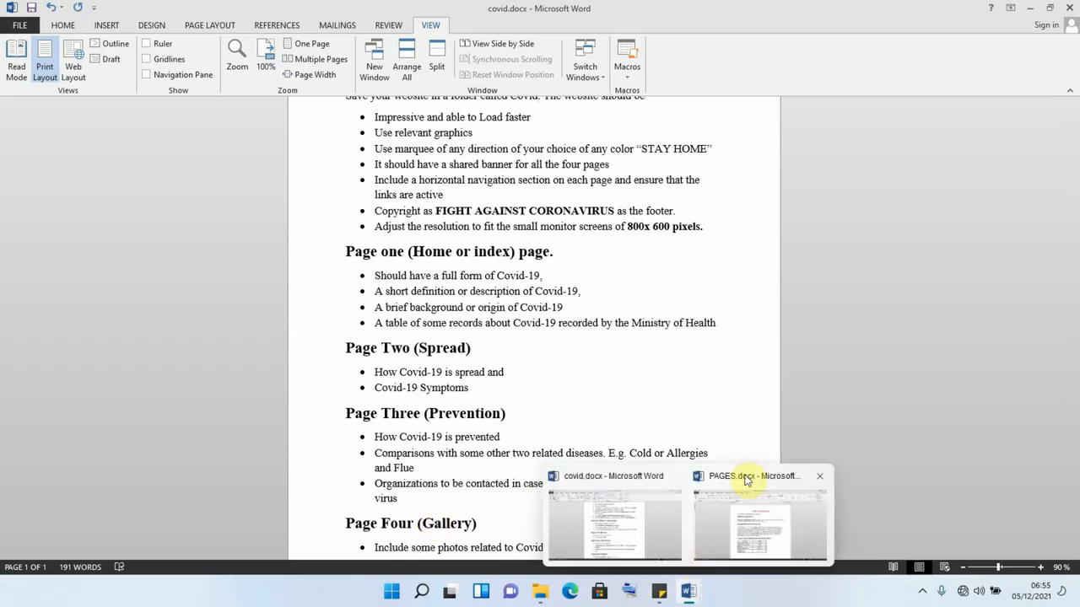
click(1029, 8)
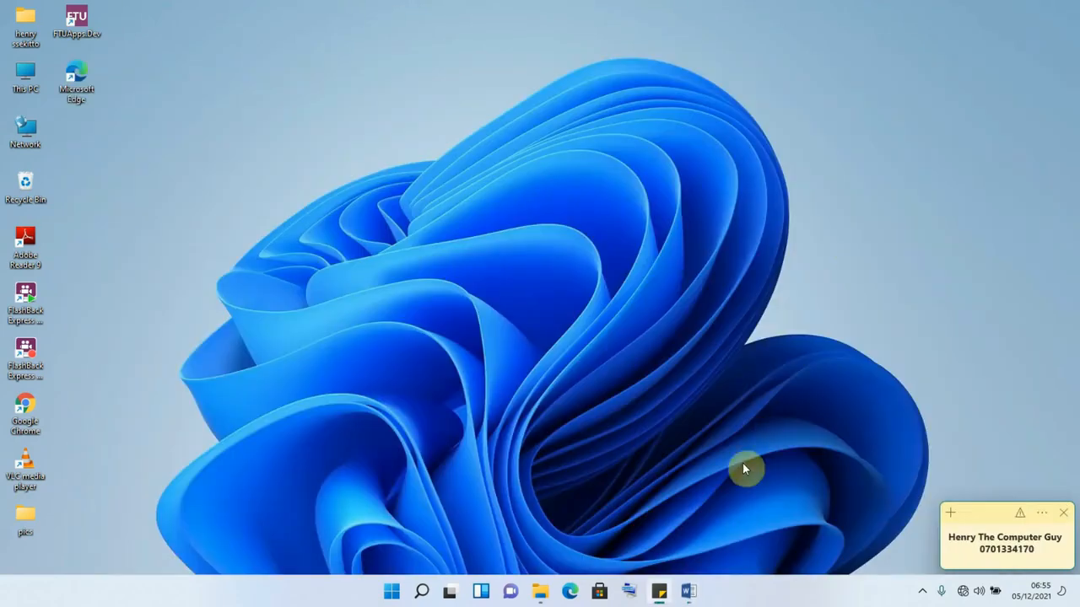
Open PAGES.docx, look over the prepared home page content, and minimize the document
mouse_move(689, 593)
click(736, 517)
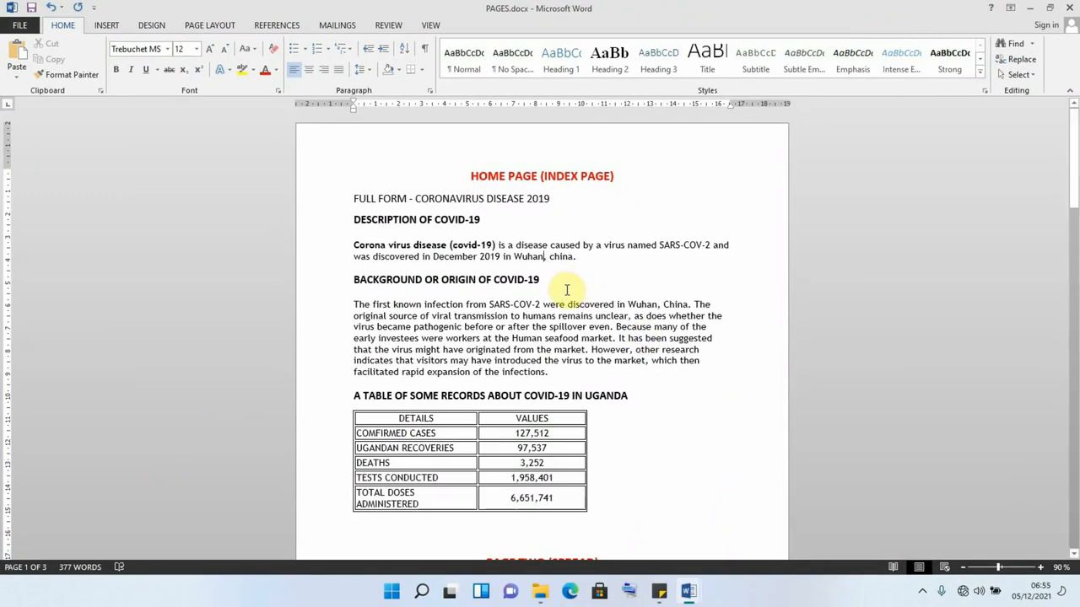
scroll(735, 260, down, 1)
right_click(735, 260)
click(1025, 8)
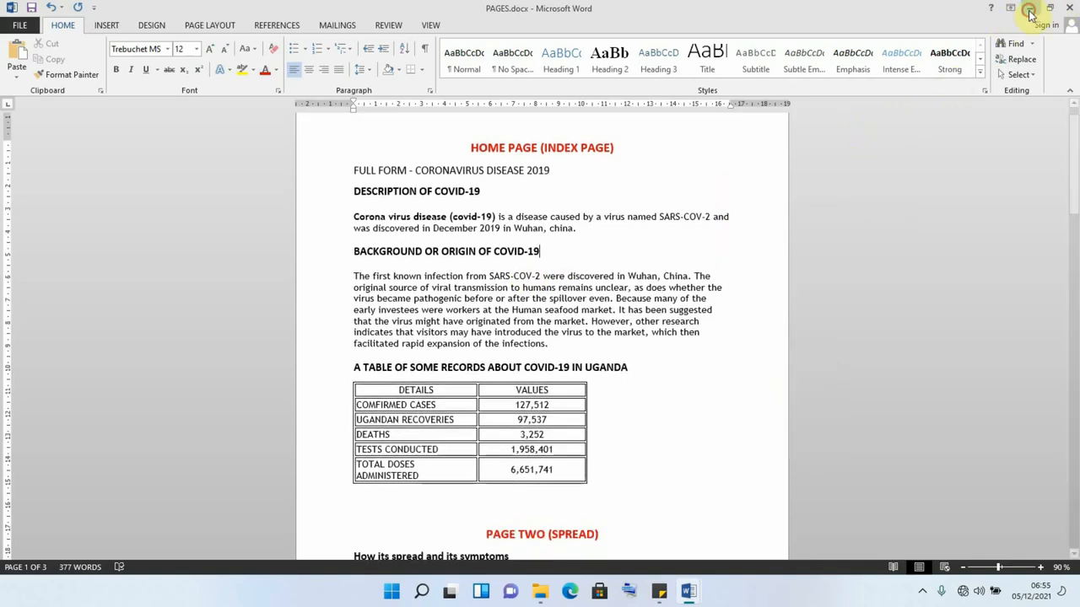
click(1026, 8)
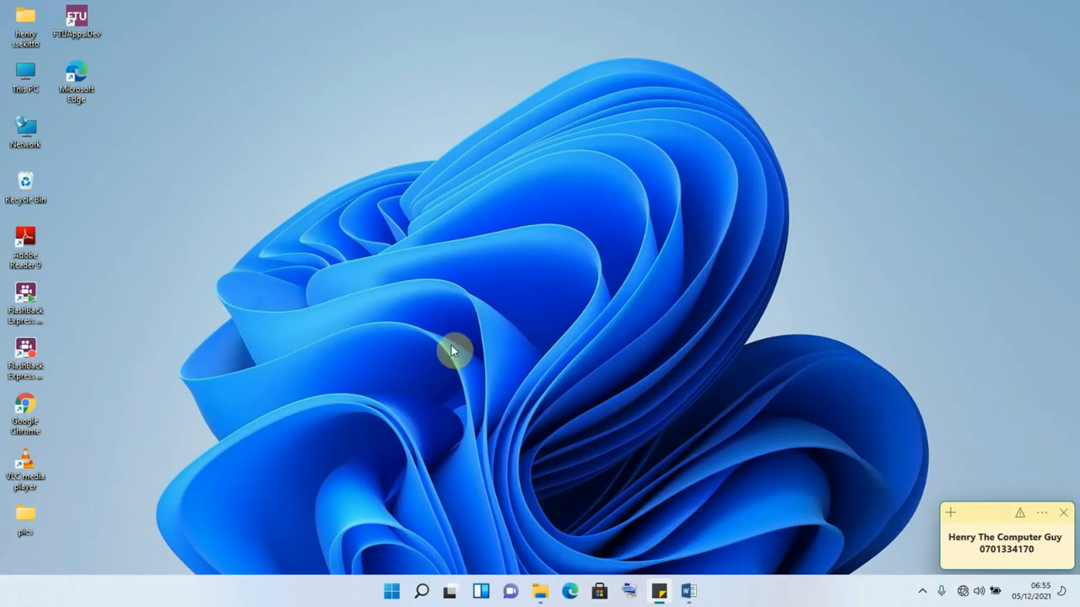
Create a desktop folder named COVID and place it below the Microsoft Edge shortcut
right_click(106, 157)
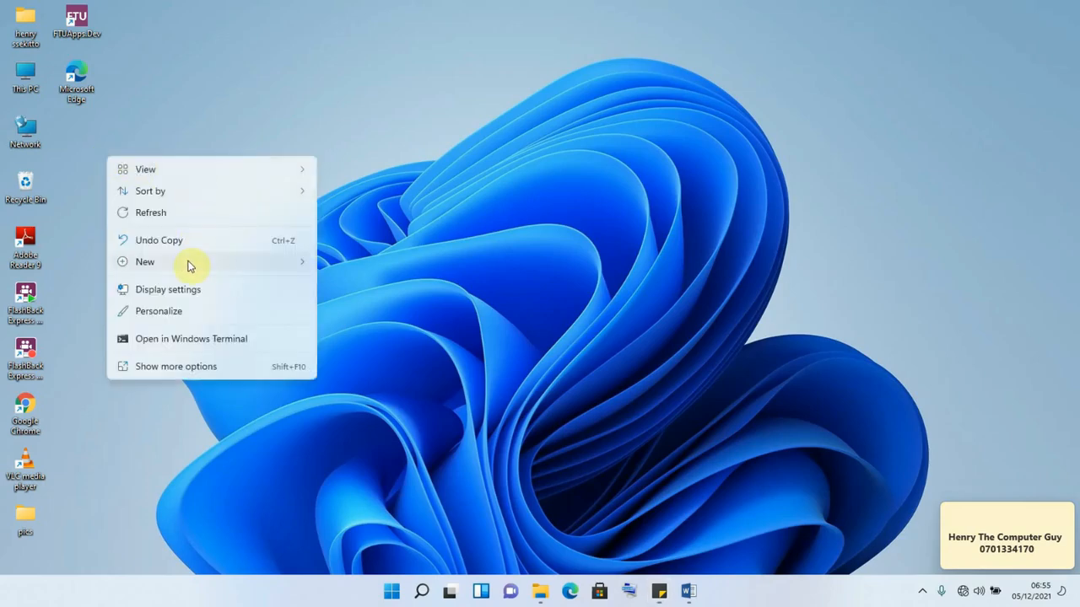
mouse_move(188, 263)
click(354, 264)
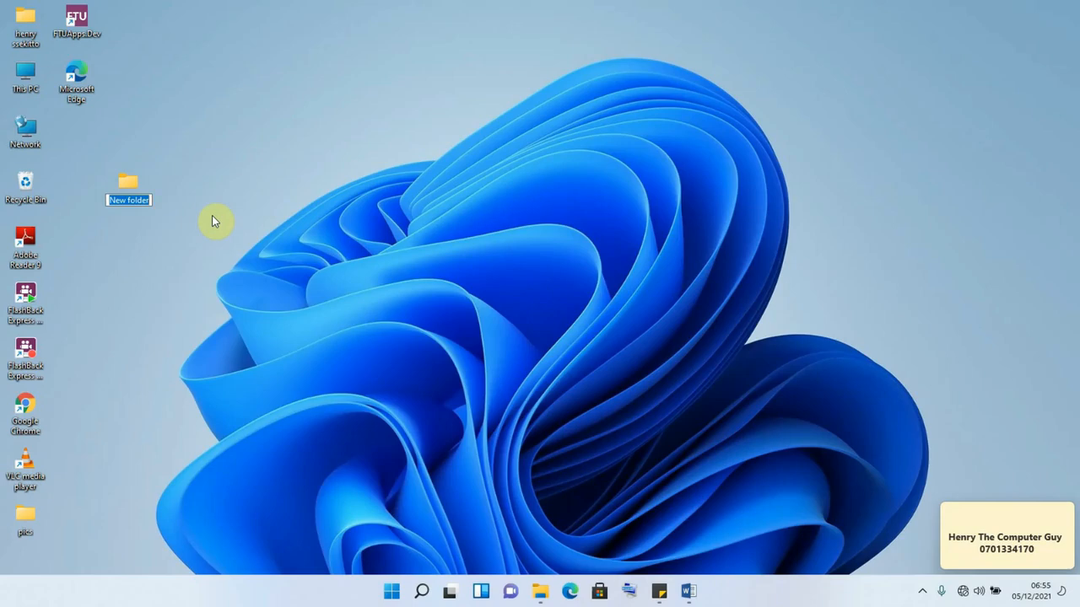
text(co)
text(co)
text(VID)
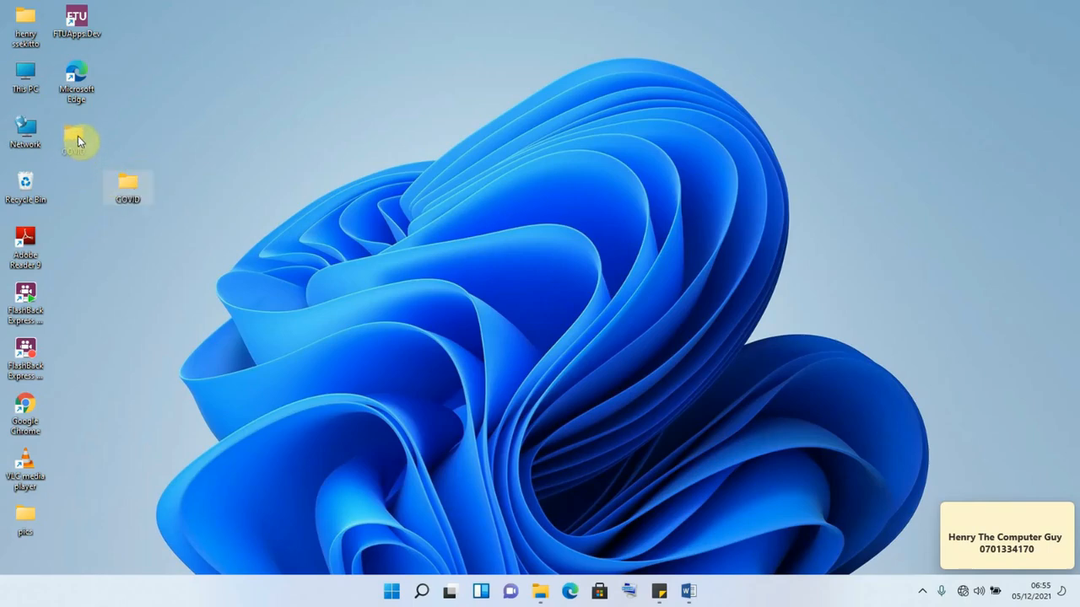
drag(78, 136, 78, 133)
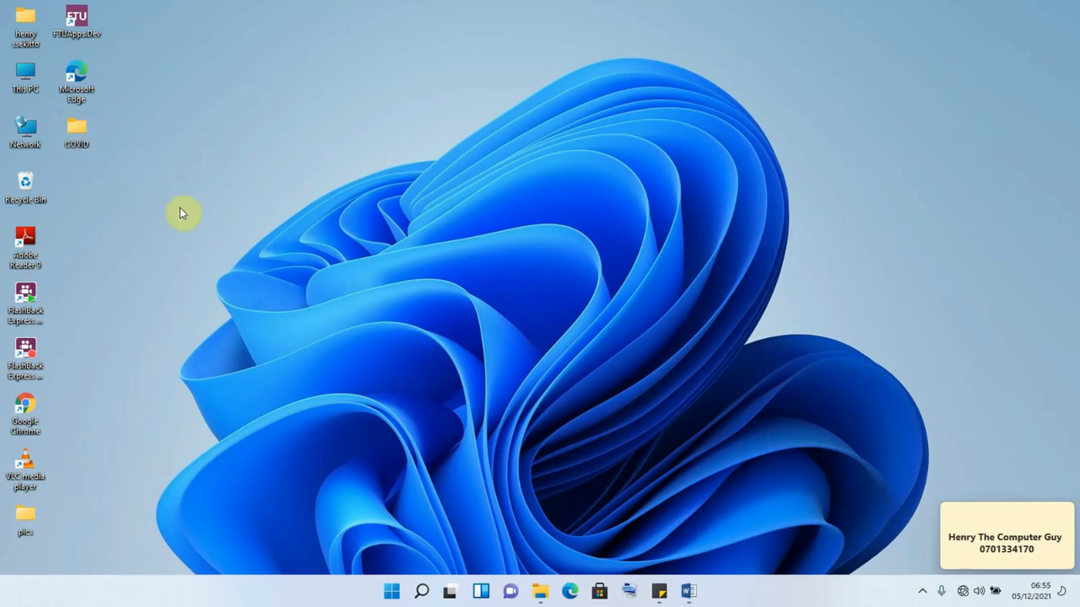
Open the pics folder on the desktop, look through its images, and close it
double_click(26, 515)
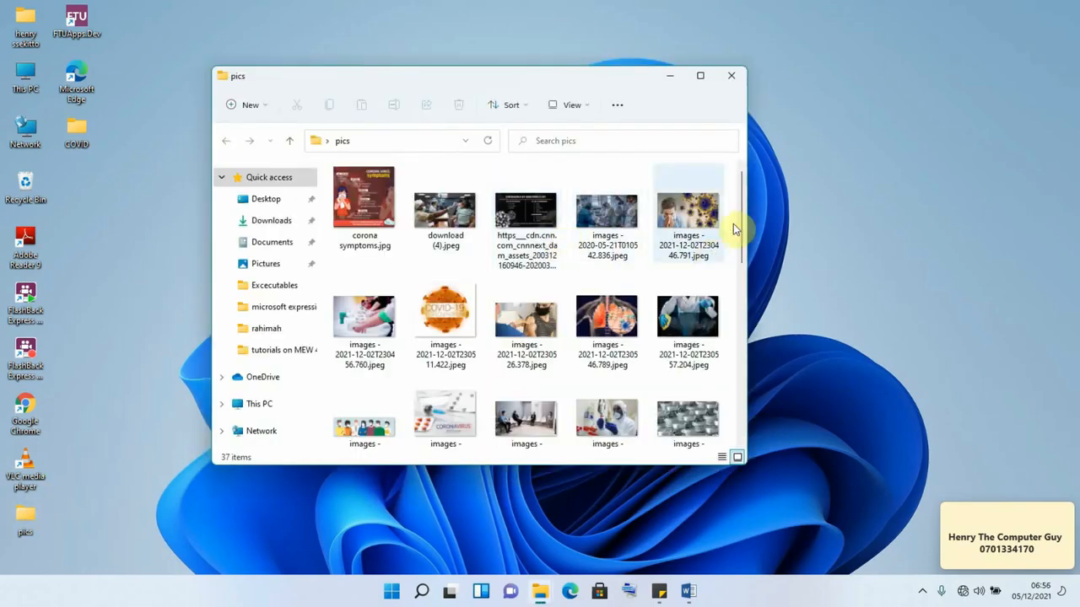
scroll(739, 223, down, 1)
drag(743, 236, 740, 203)
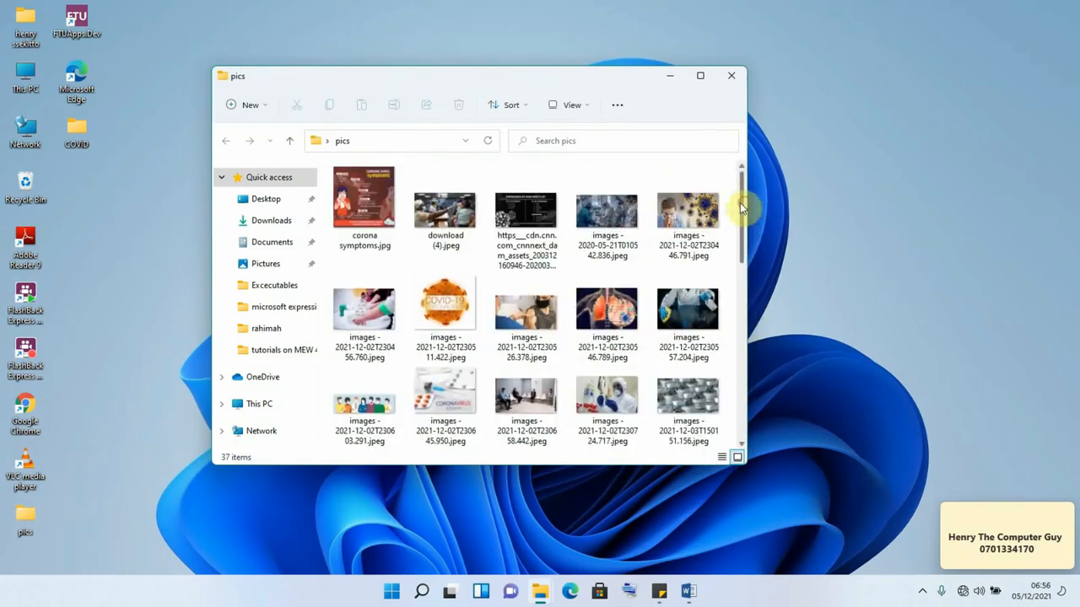
click(730, 80)
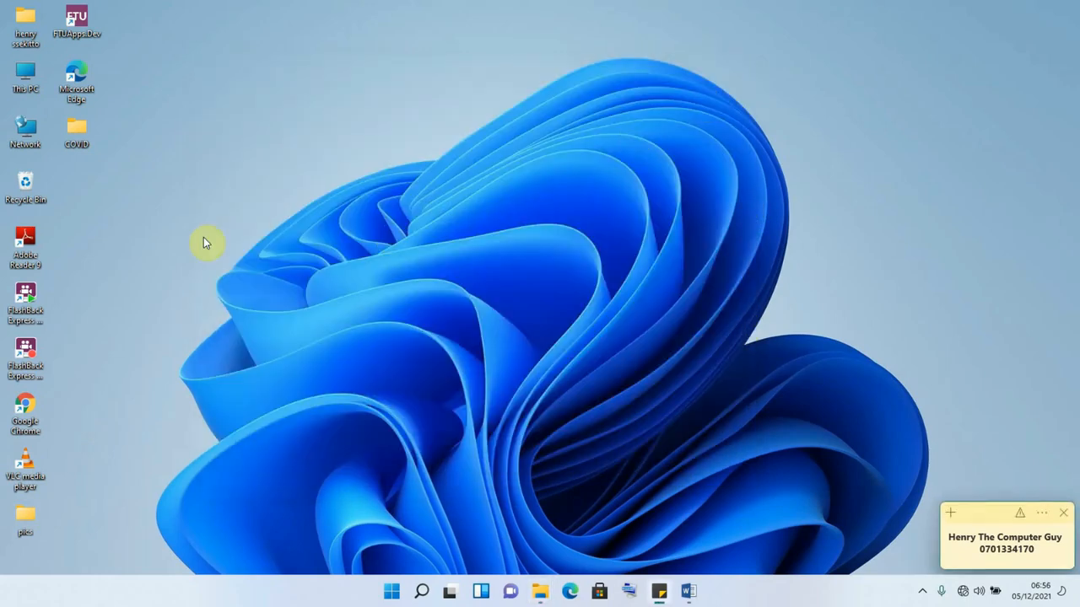
Copy the pics folder from the desktop into the COVID folder and close the folder window
double_click(84, 140)
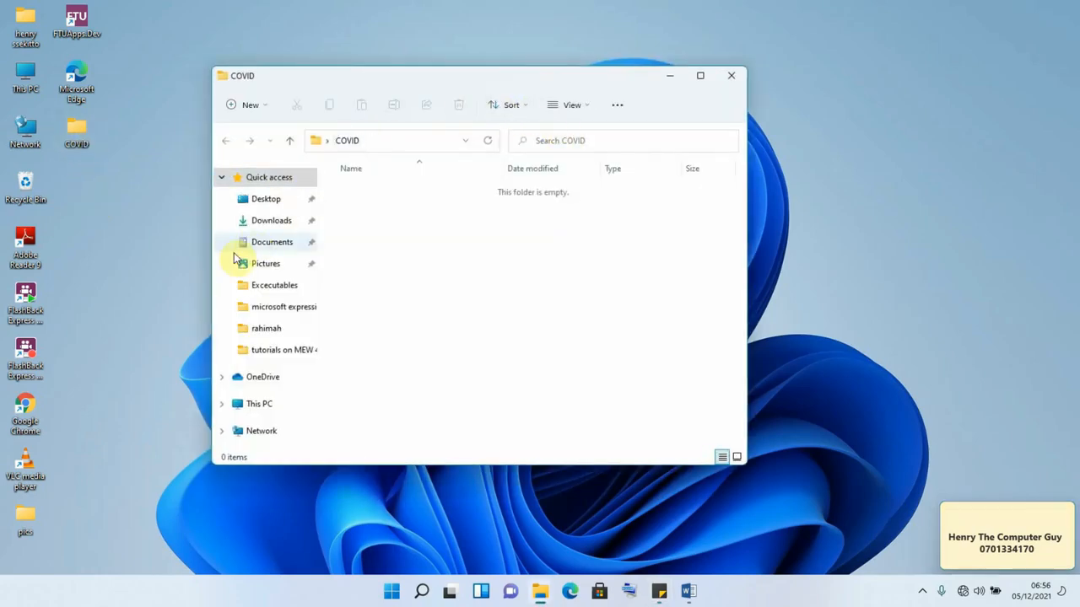
click(25, 517)
right_click(25, 516)
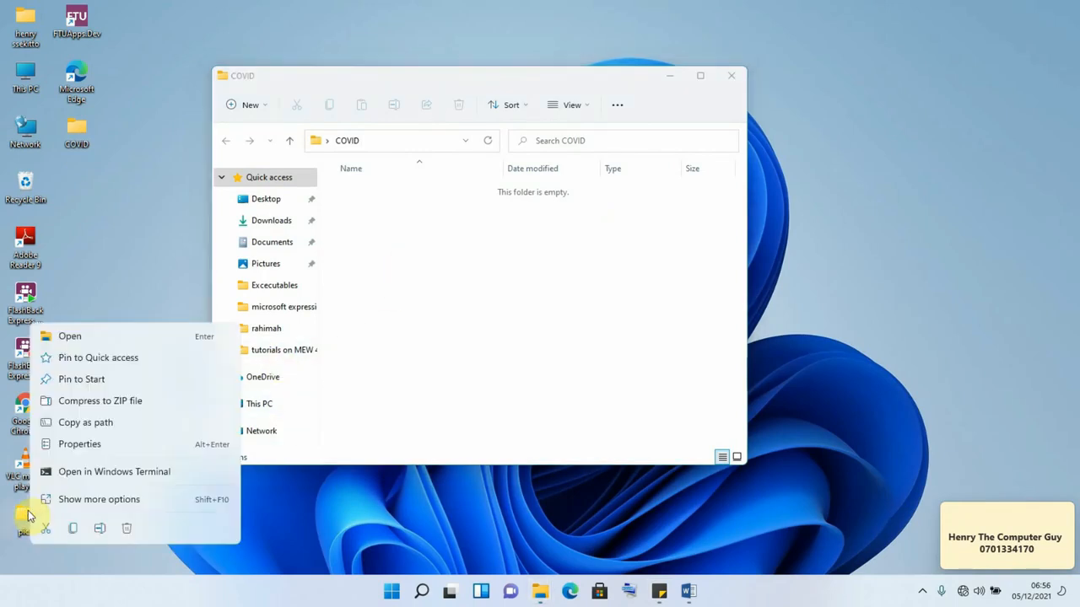
click(101, 501)
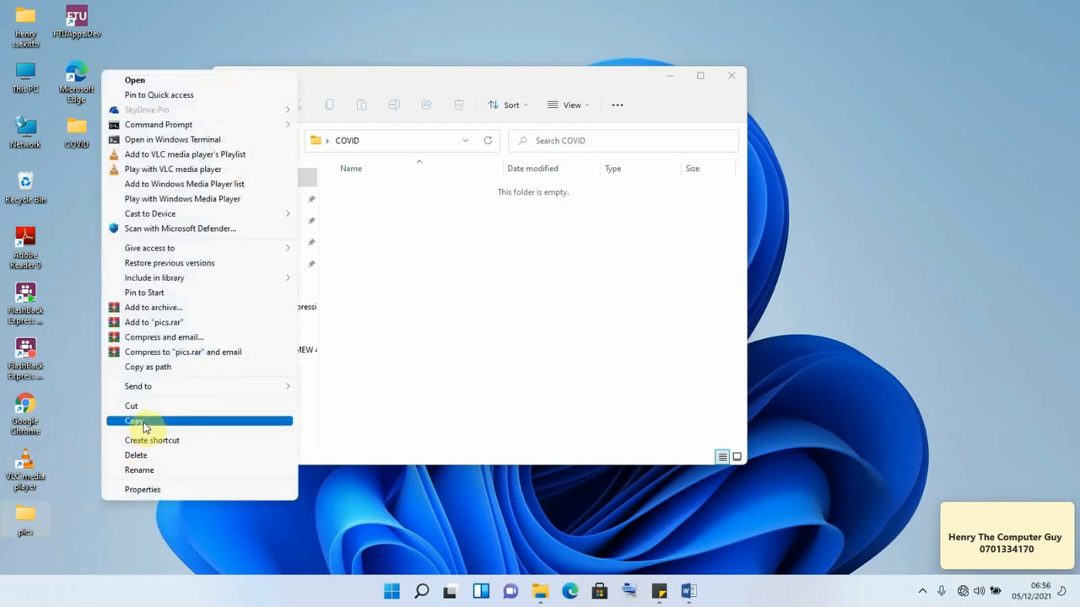
click(137, 421)
click(443, 219)
right_click(445, 218)
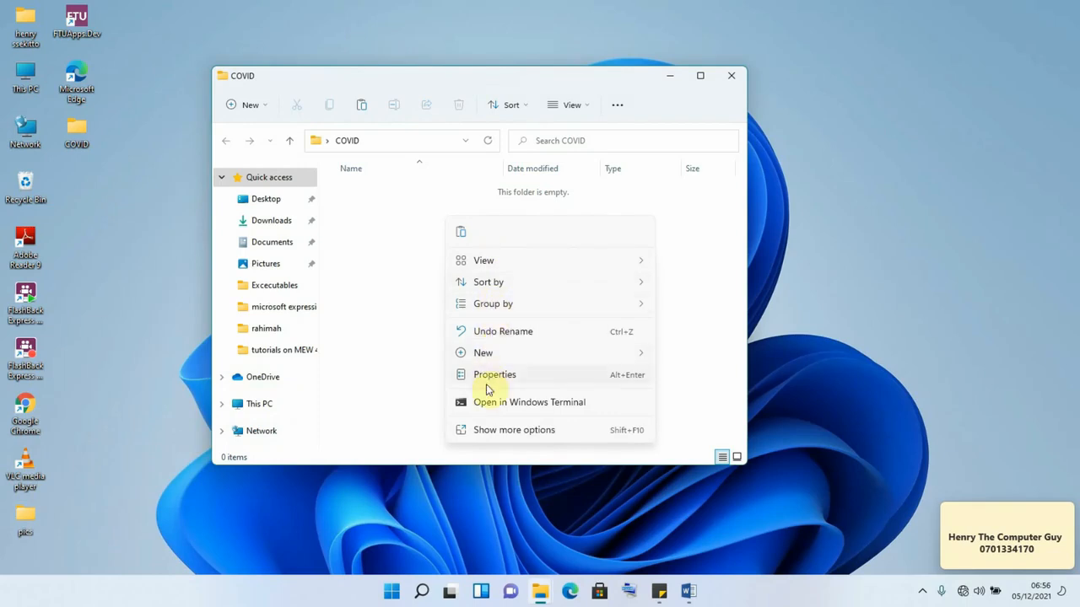
click(517, 431)
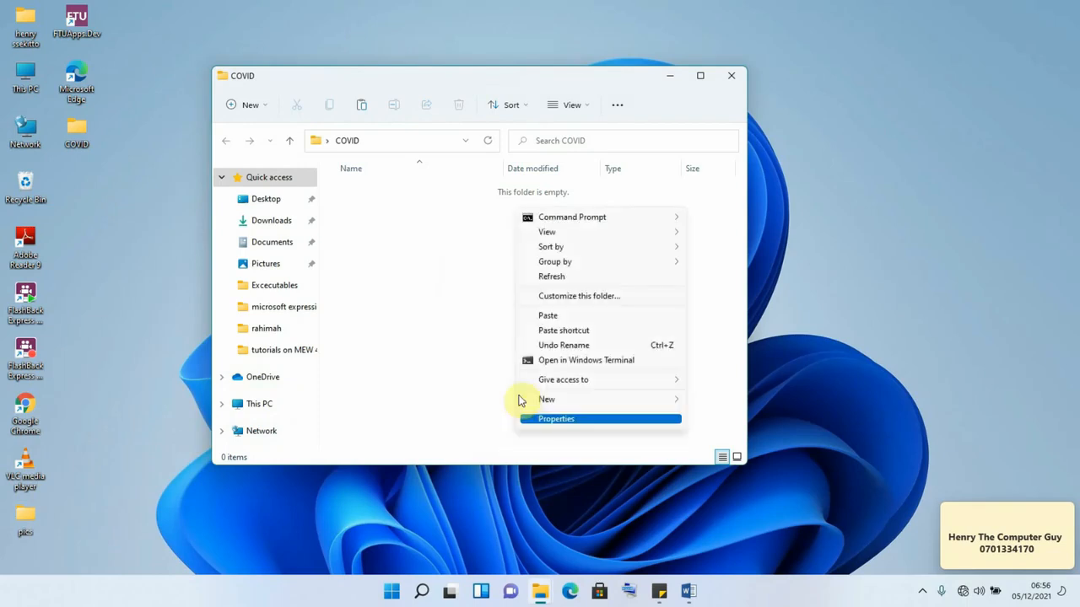
click(557, 318)
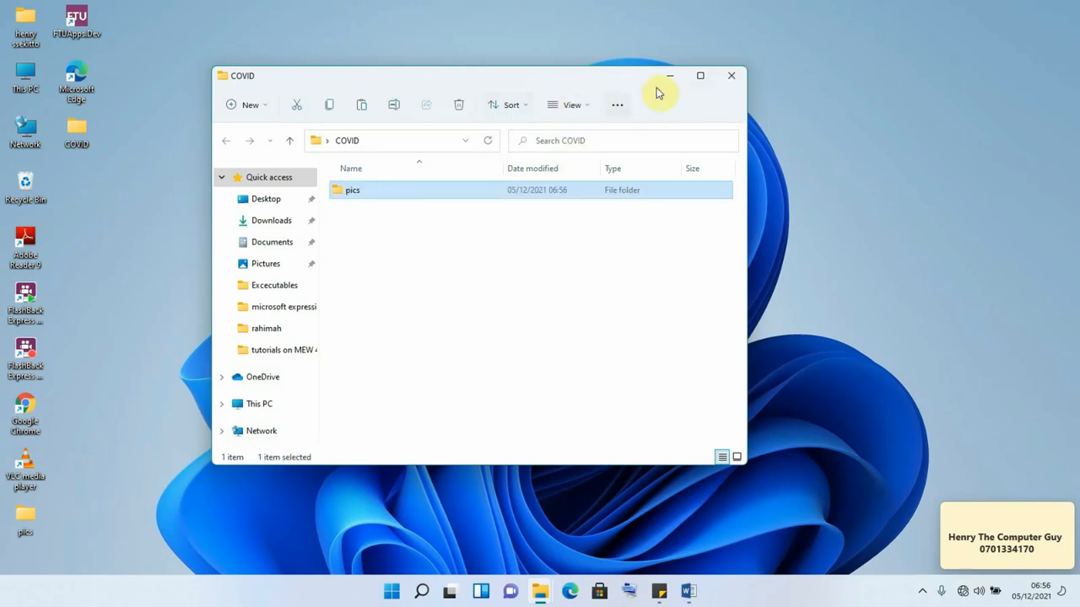
click(731, 77)
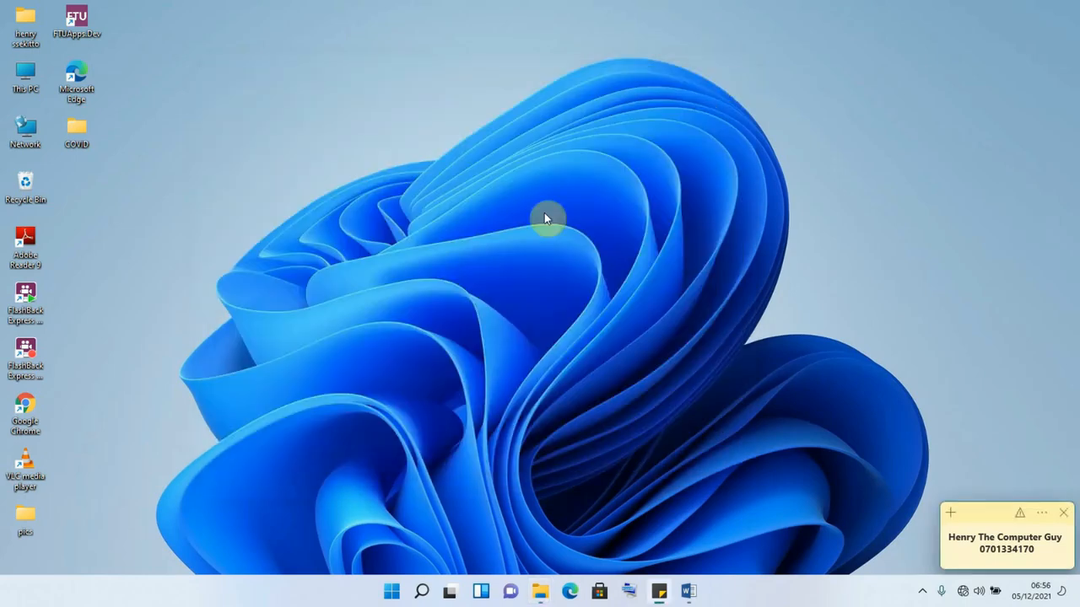
Search for "EX" among the installed apps and launch Microsoft Expression Web 4
click(340, 283)
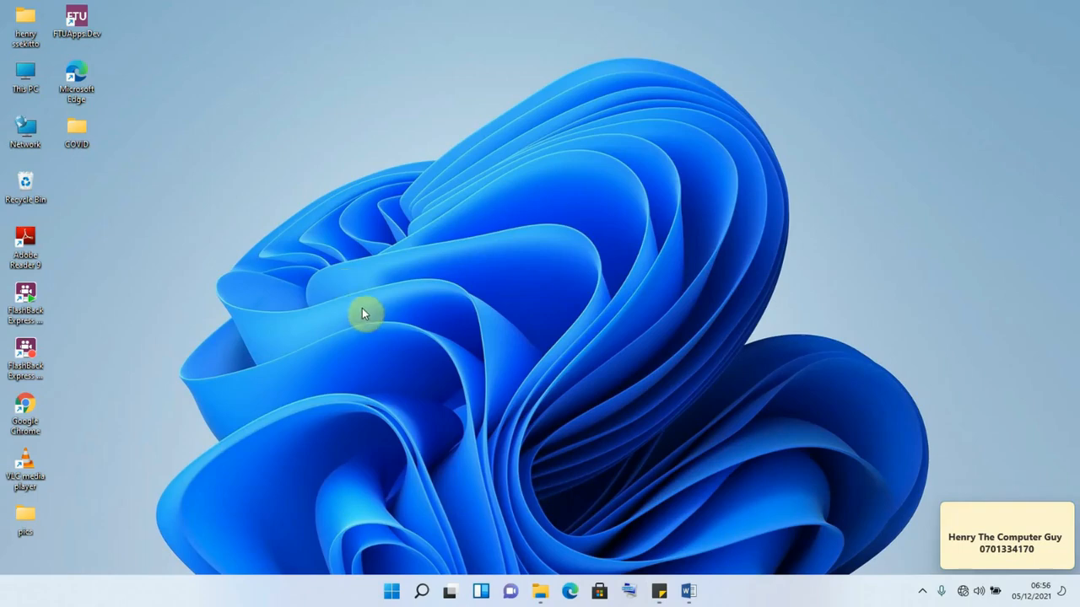
click(392, 590)
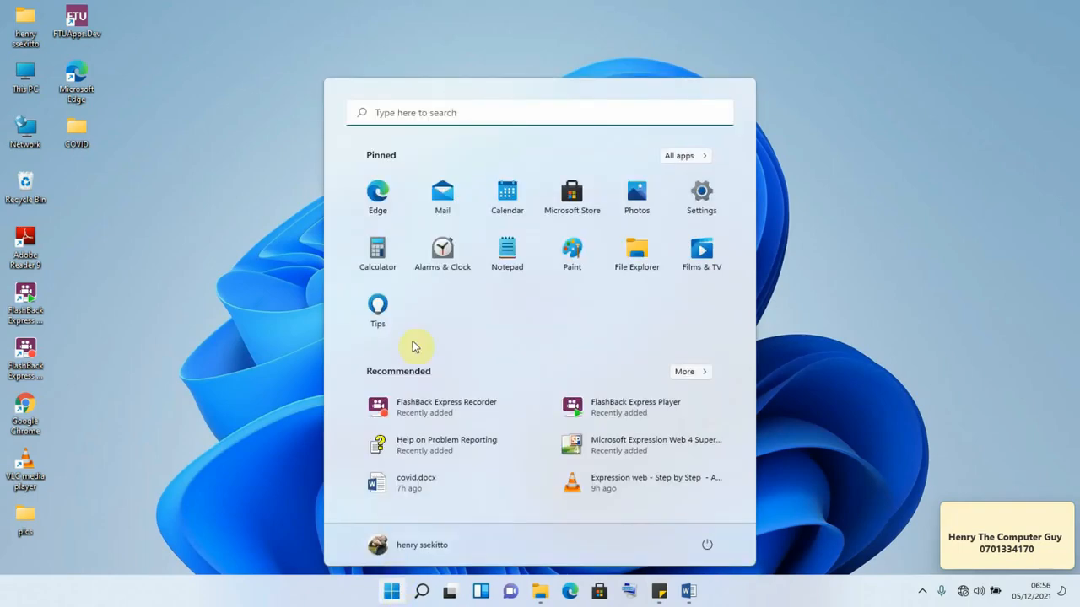
click(401, 113)
text(EX)
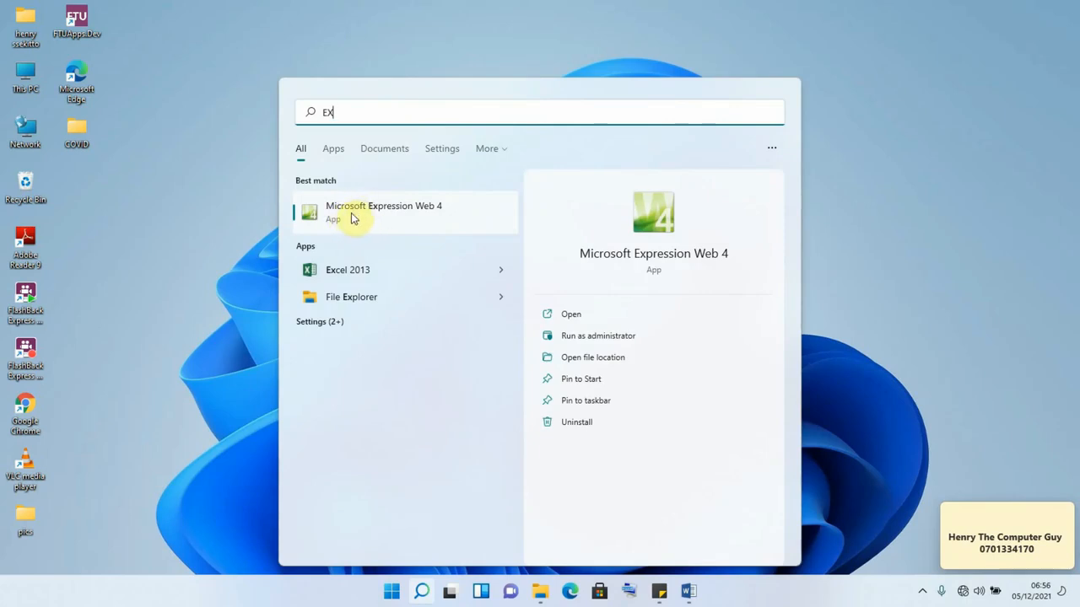
click(374, 217)
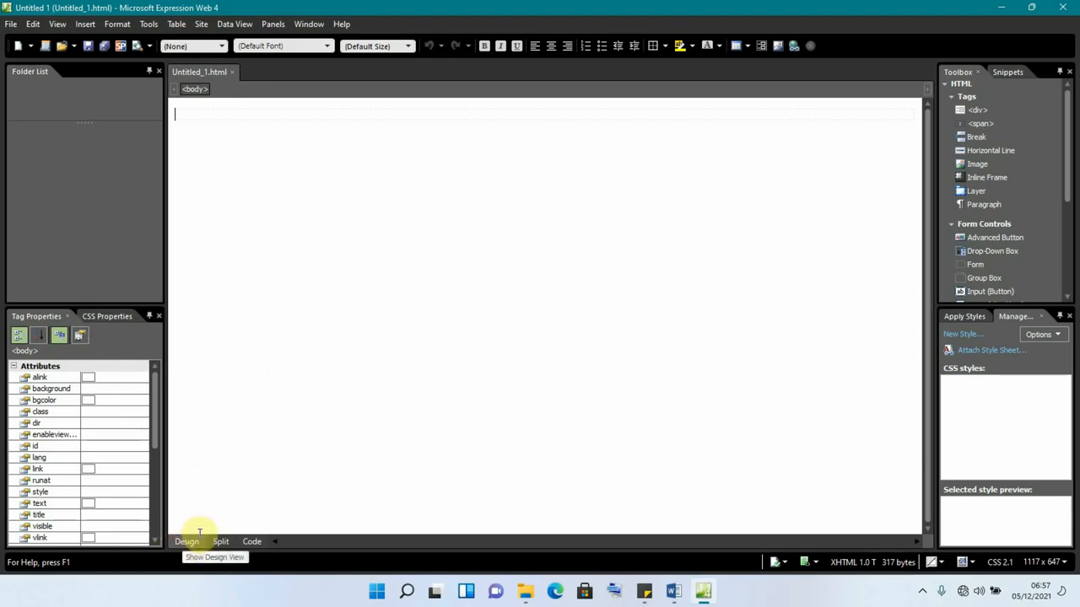
Look at the blank page in Code and Split views, and return to Design view
click(252, 541)
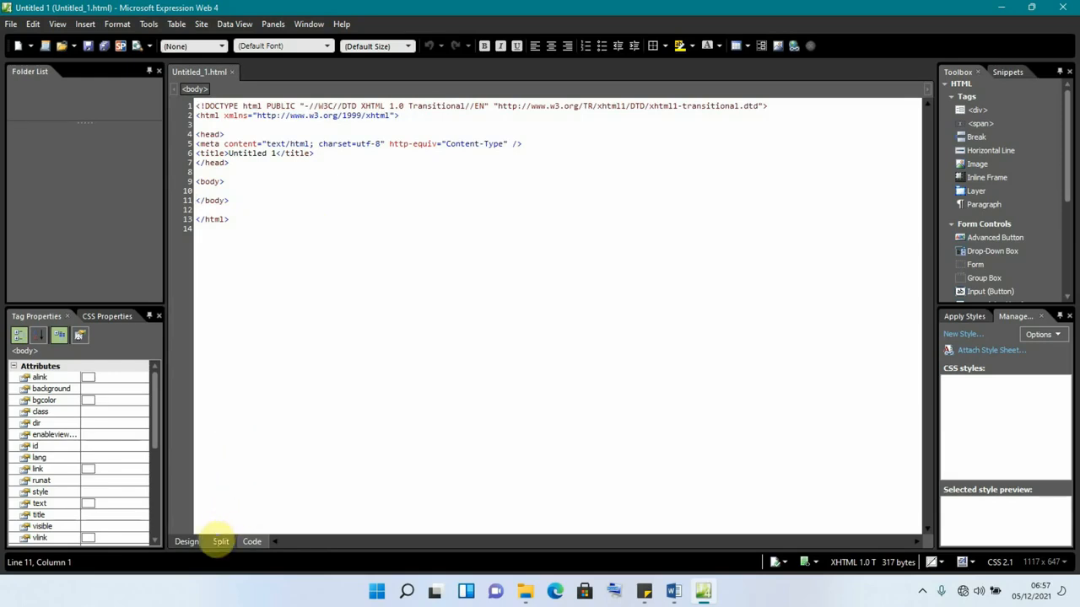
click(218, 542)
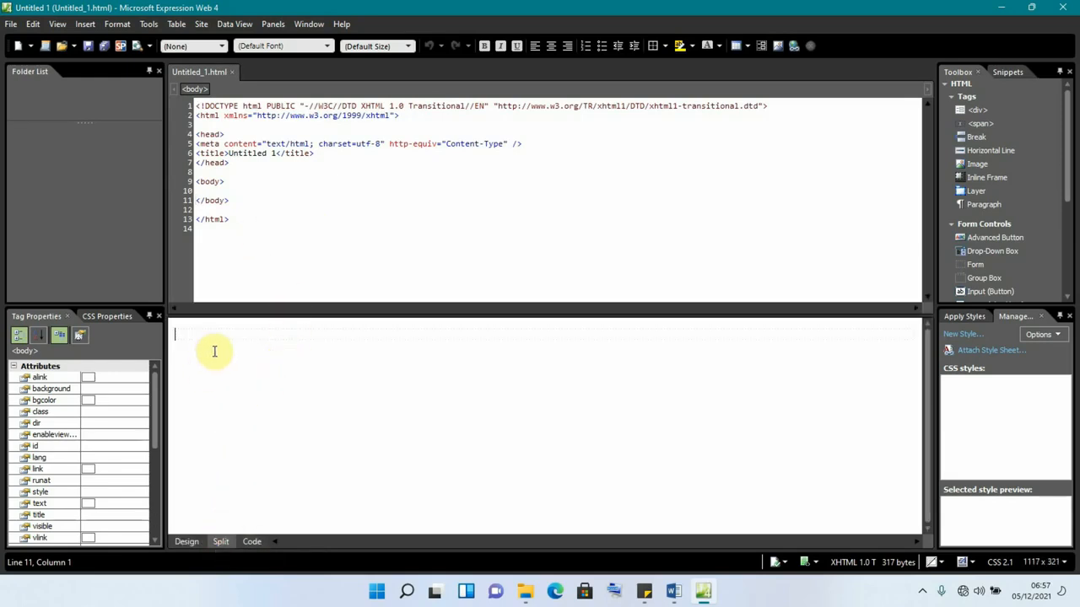
click(186, 543)
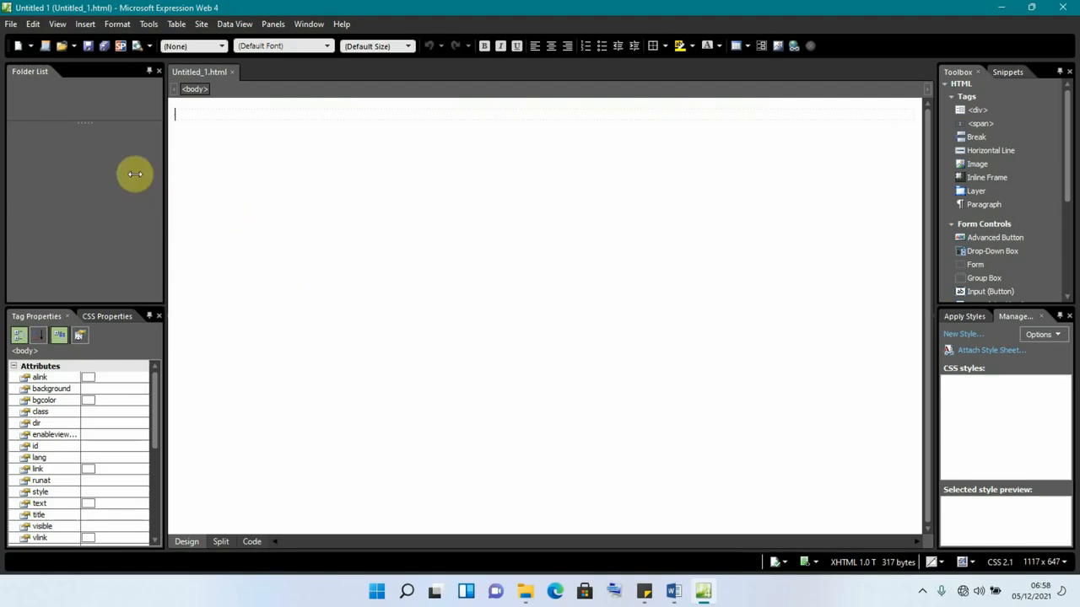
click(11, 24)
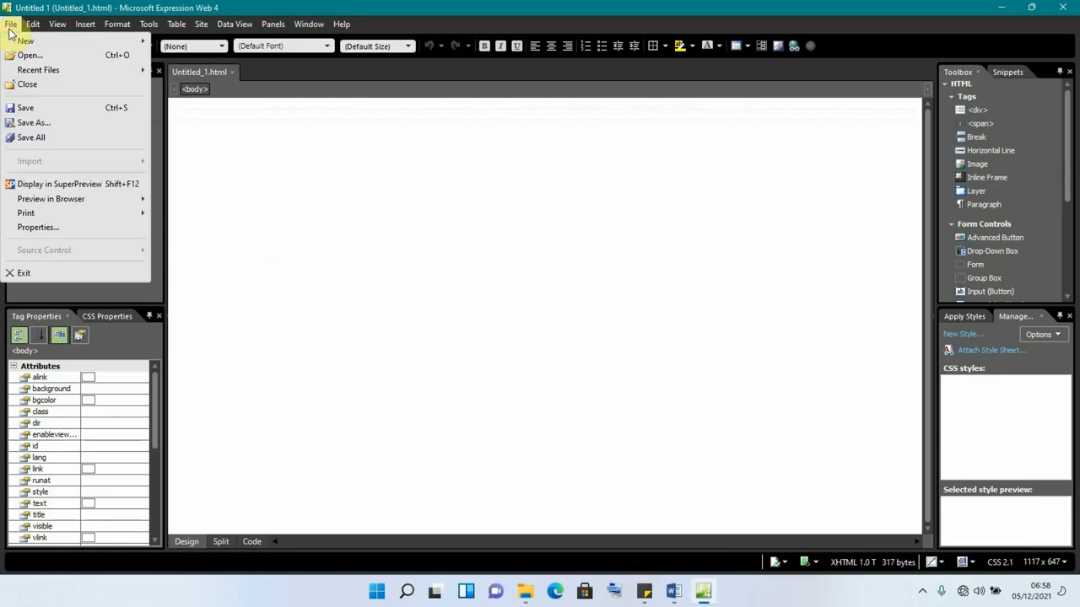
mouse_move(11, 40)
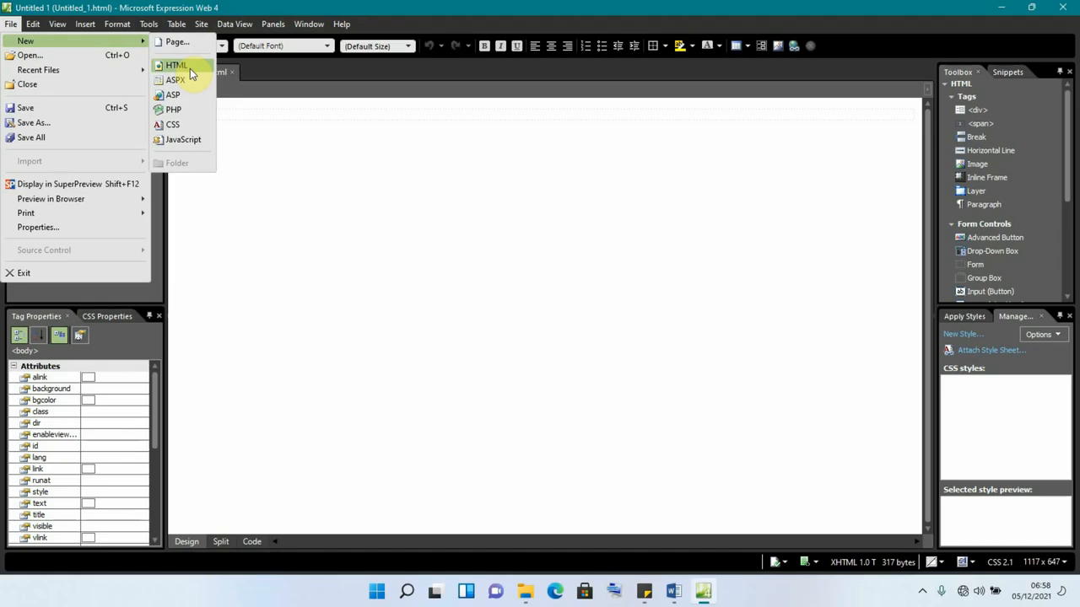
click(285, 169)
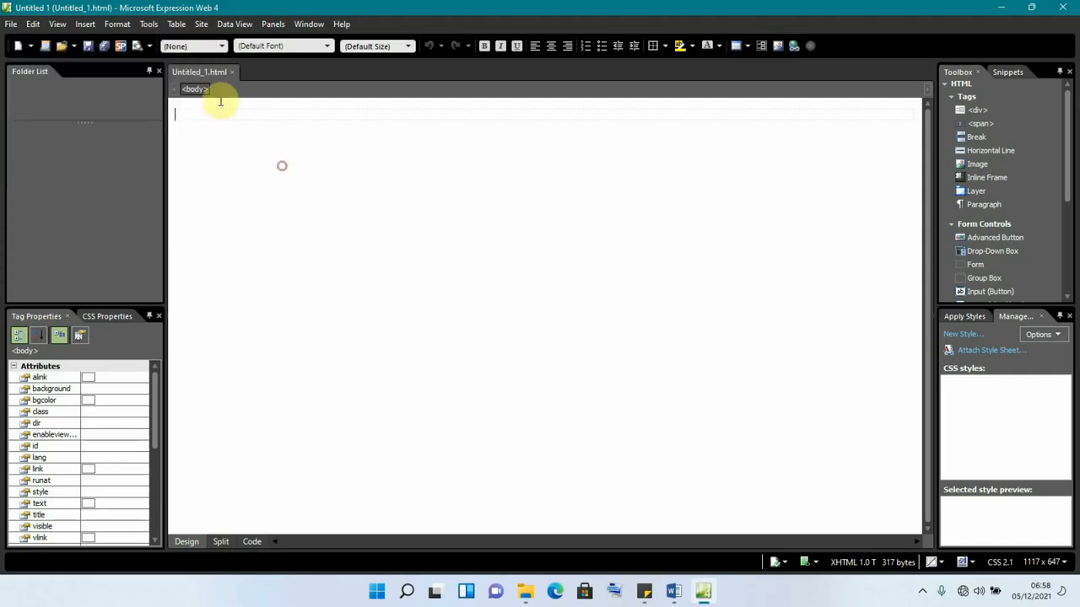
Start creating a new site and view the description of the Empty Site option among the general site types
click(201, 26)
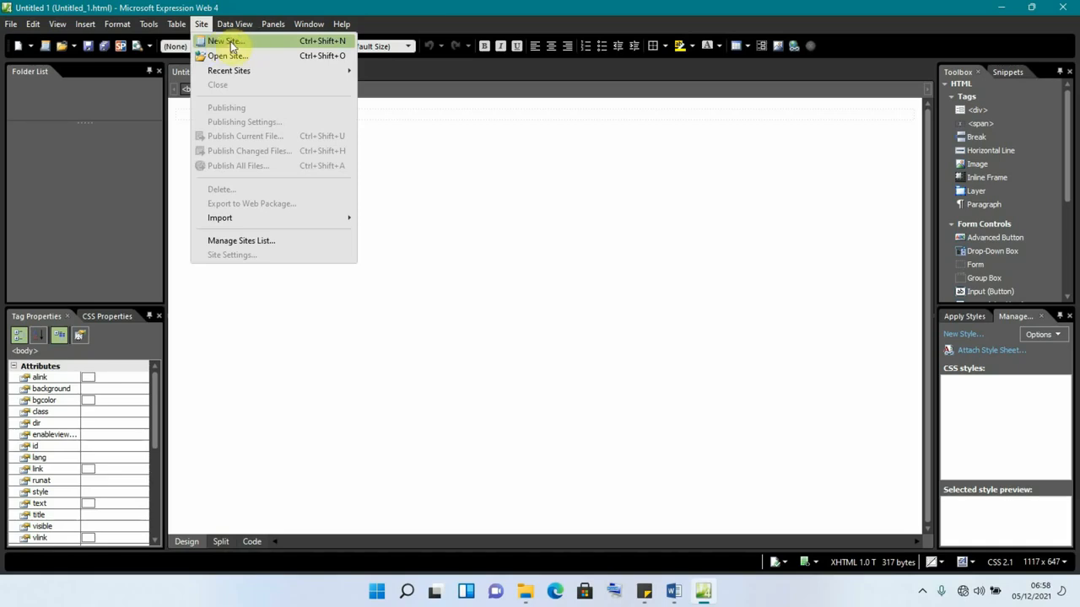
click(235, 44)
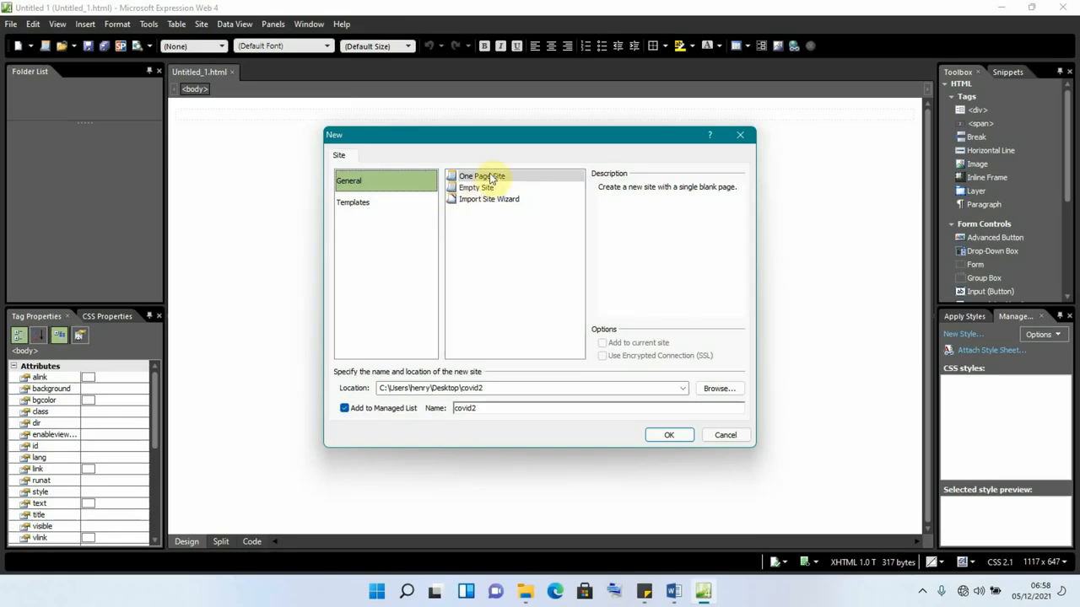
drag(543, 137, 513, 119)
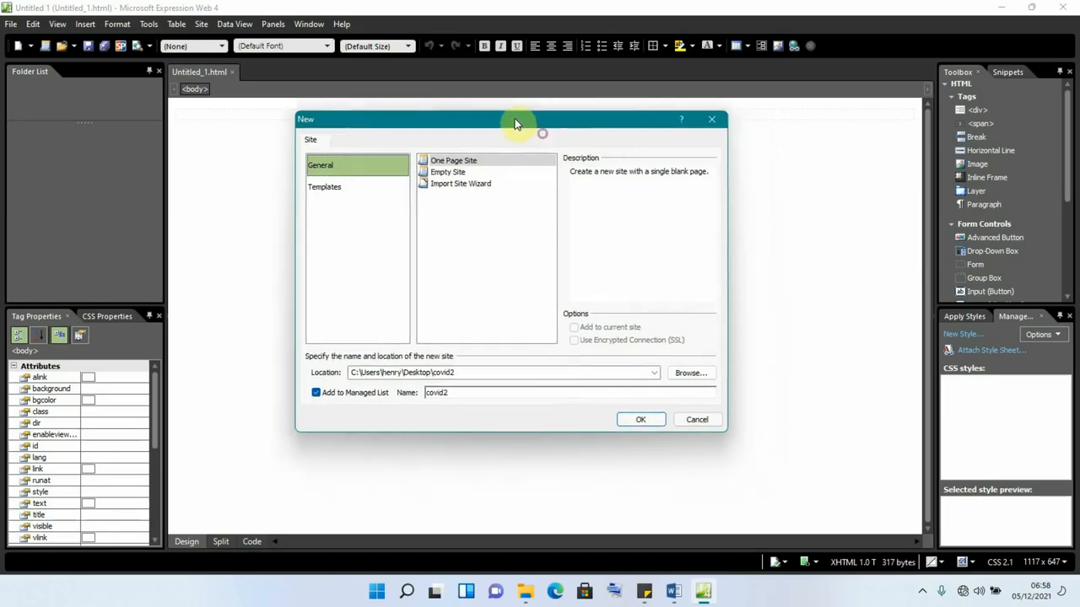
click(448, 172)
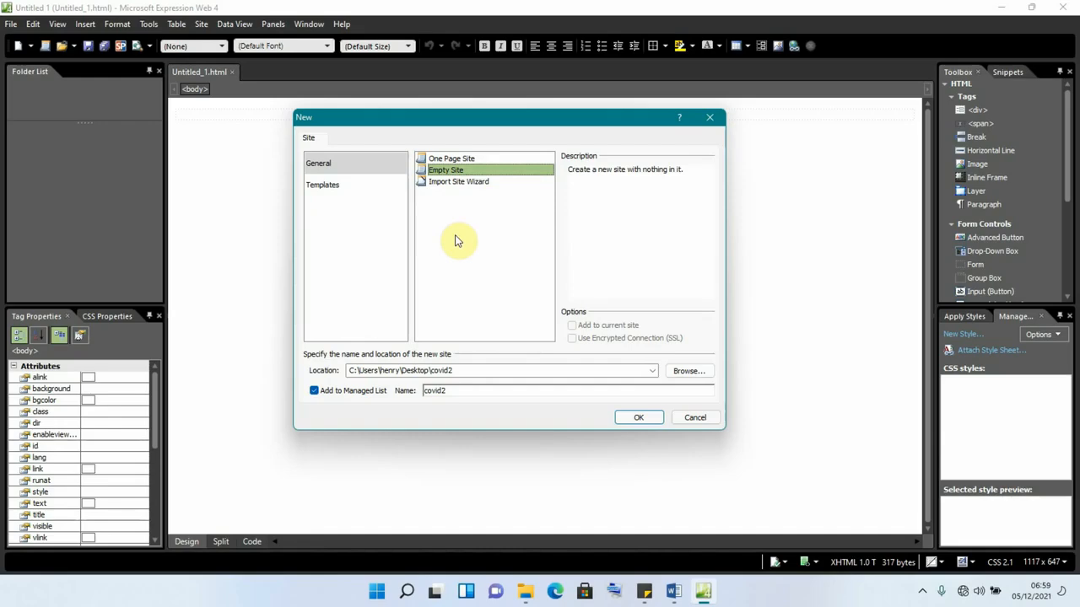
Preview the Organization site templates from Organization 2 through Organization 6
click(324, 188)
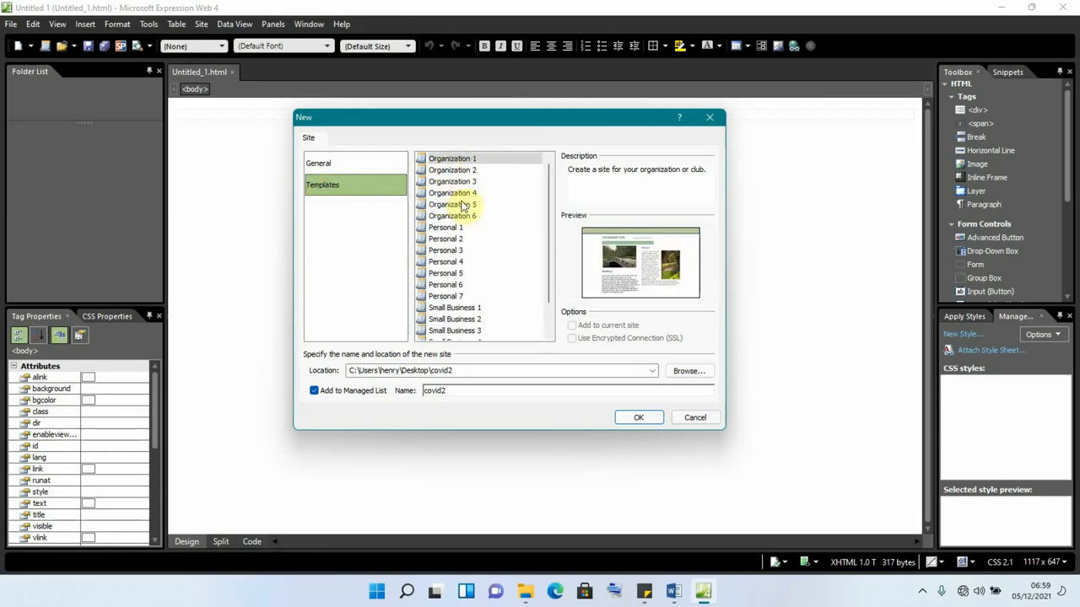
click(449, 172)
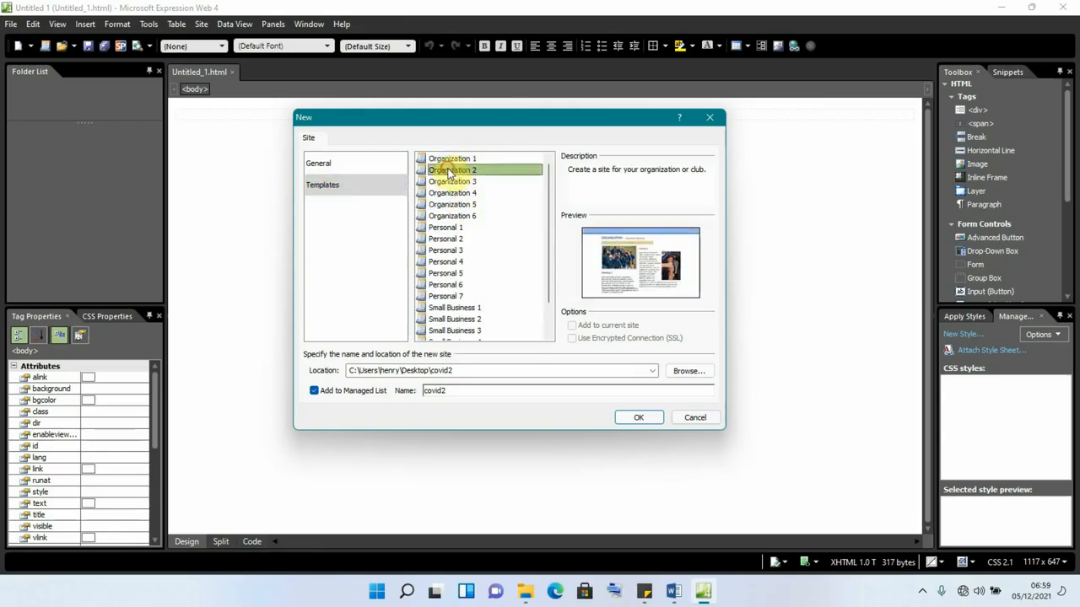
click(451, 183)
click(453, 193)
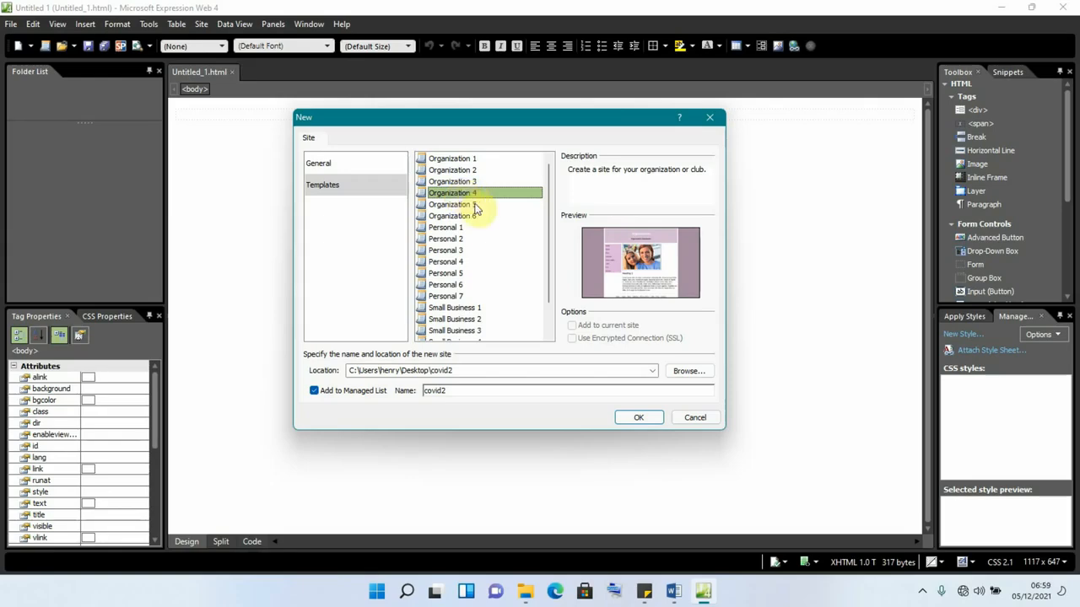
click(462, 204)
click(462, 216)
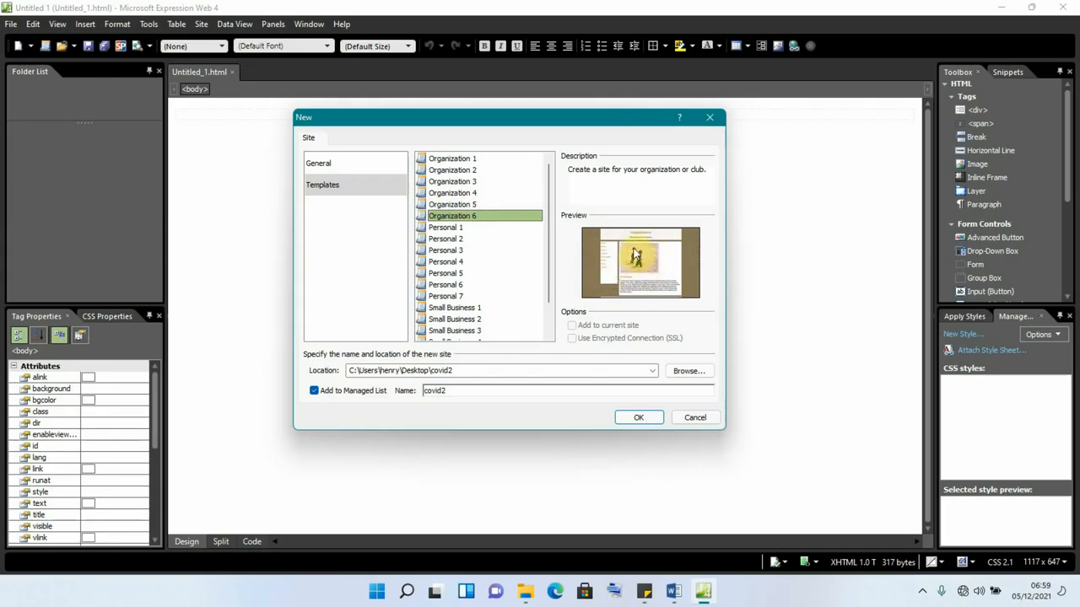
Preview several of the Personal site templates and choose the Small Business 3 template for the new site
click(445, 229)
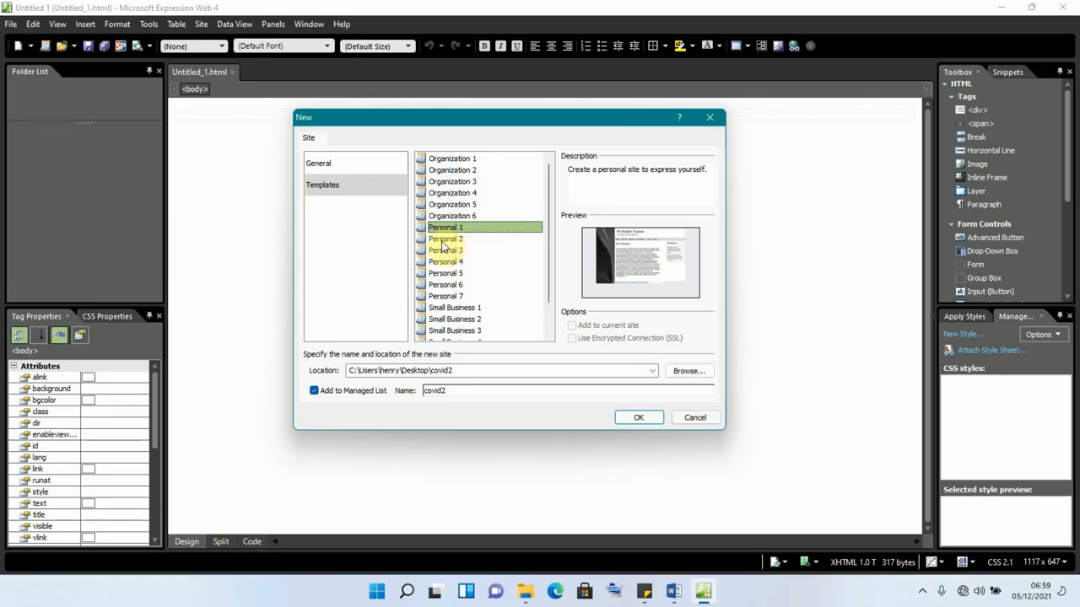
click(443, 239)
click(447, 261)
click(446, 274)
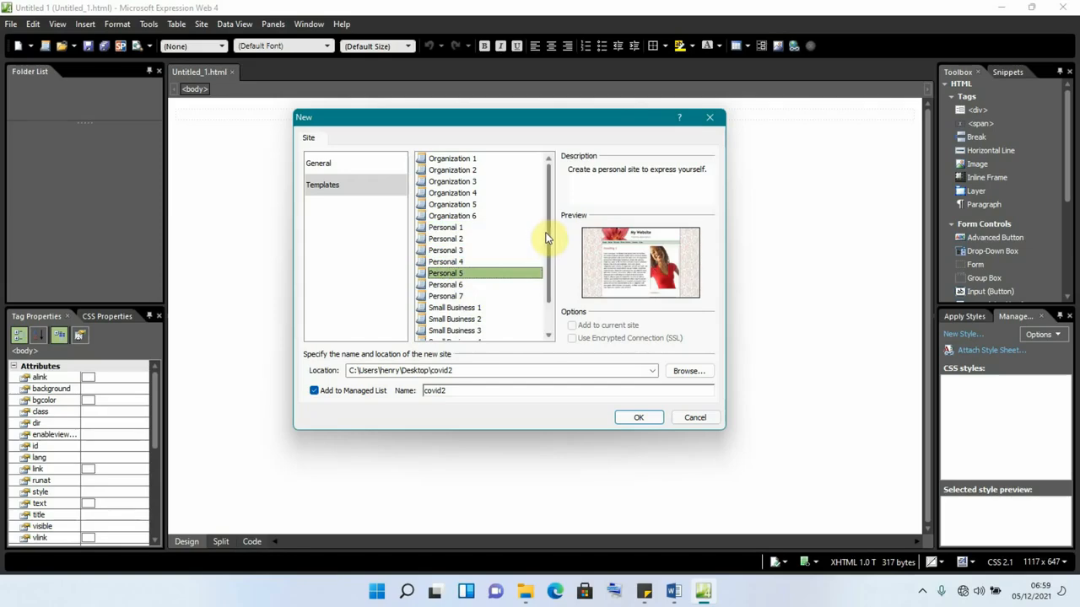
scroll(547, 247, down, 1)
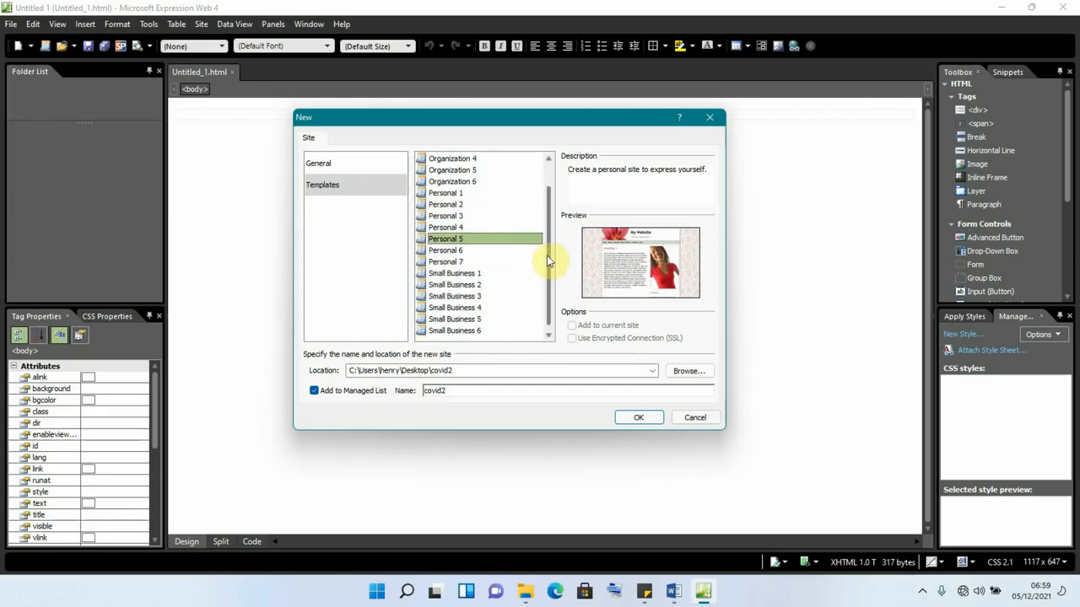
click(459, 296)
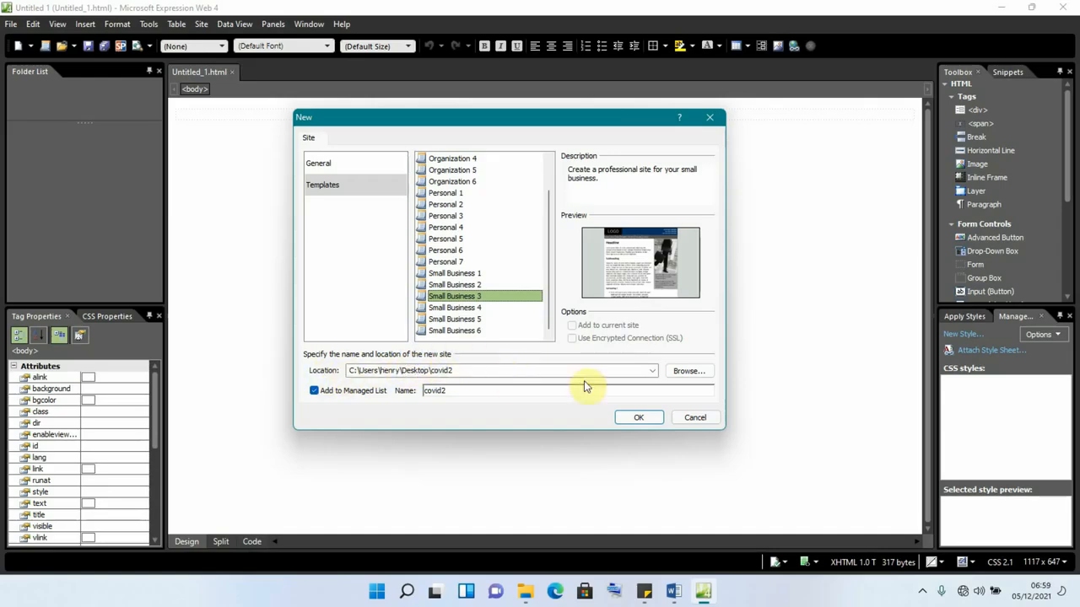
Set the new site's location to the COVID folder on the desktop and create the site
click(684, 372)
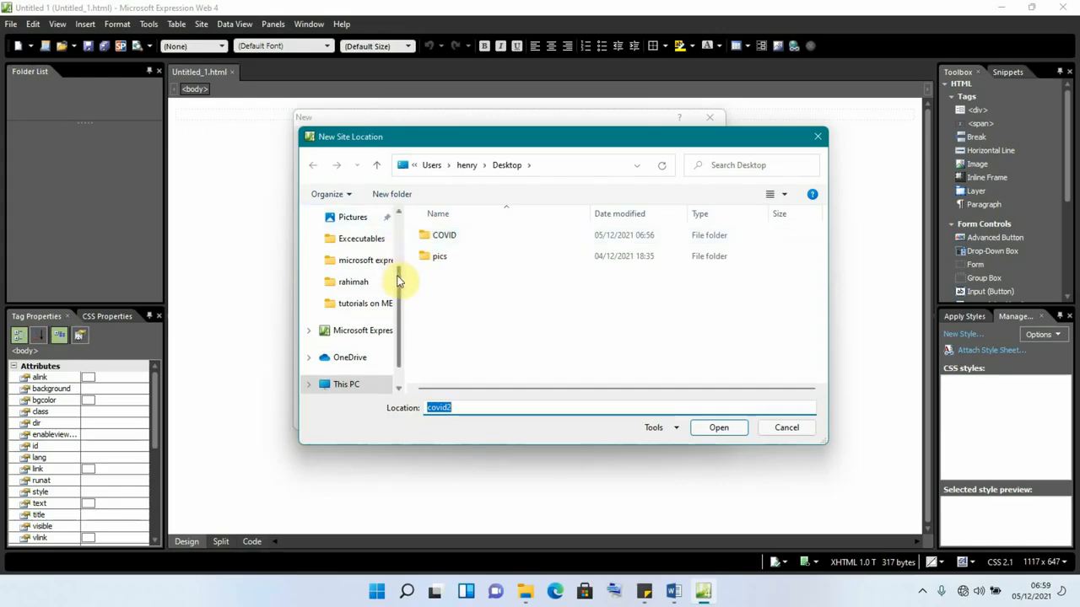
drag(400, 259, 397, 217)
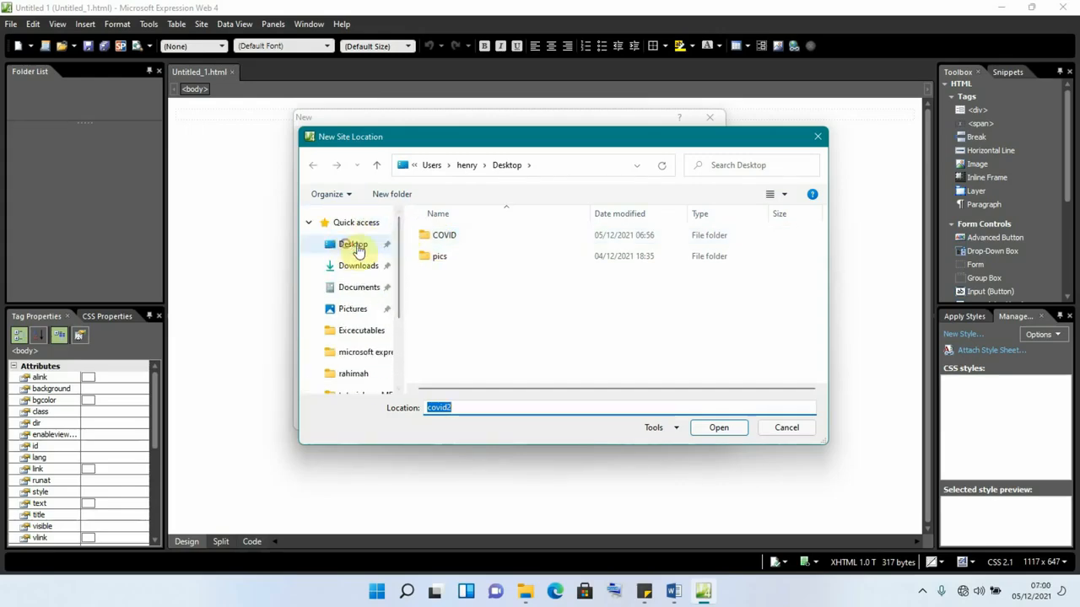
click(353, 244)
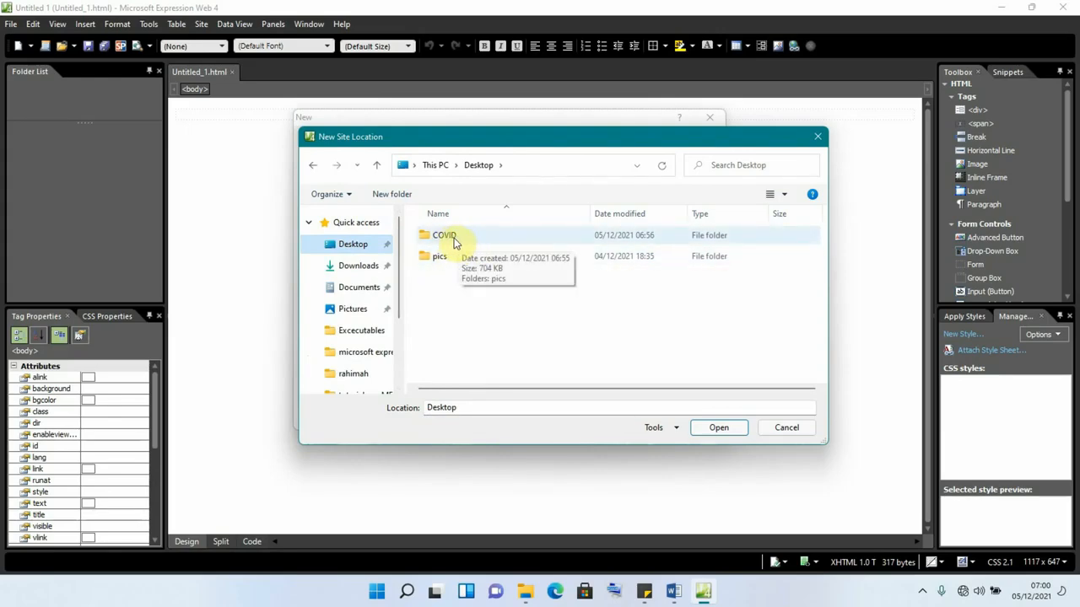
click(454, 238)
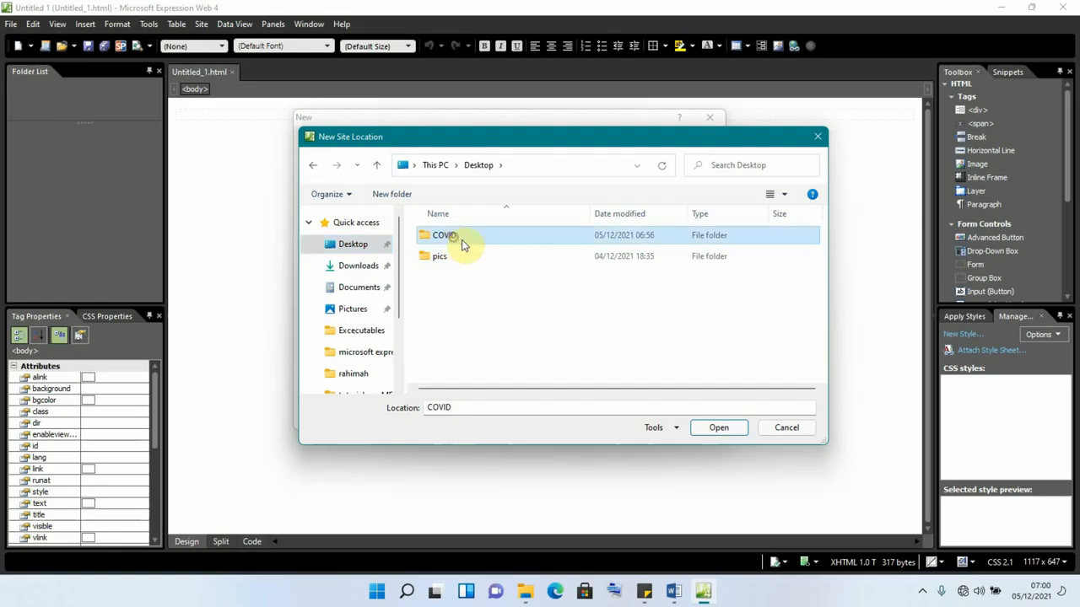
click(717, 428)
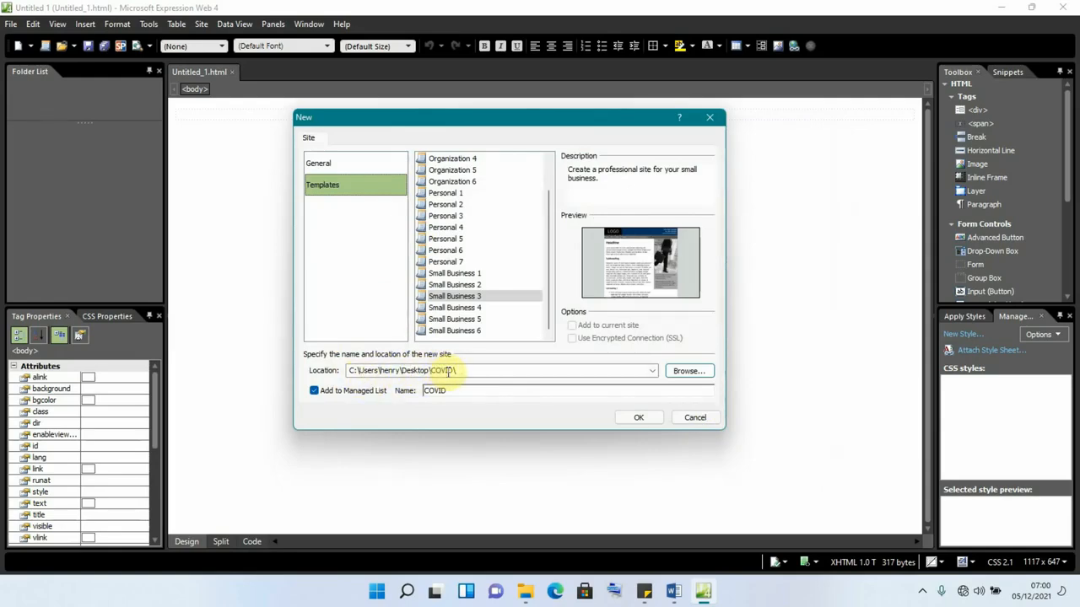
click(631, 419)
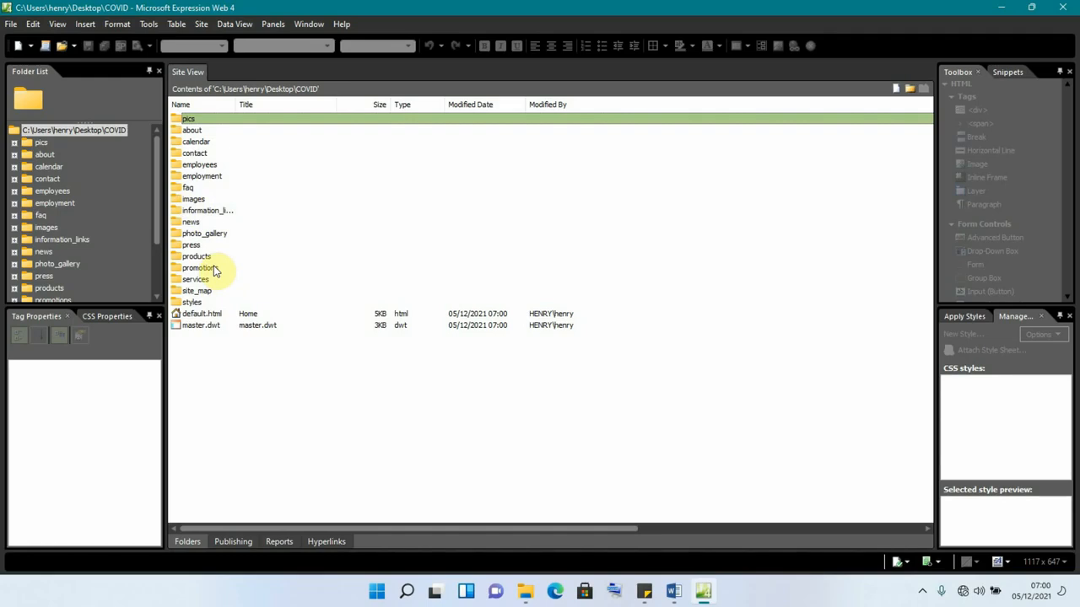
Delete everything in the site, including the default.html home page, except the pics, images and styles folders and master.dwt
key(ctrl+a)
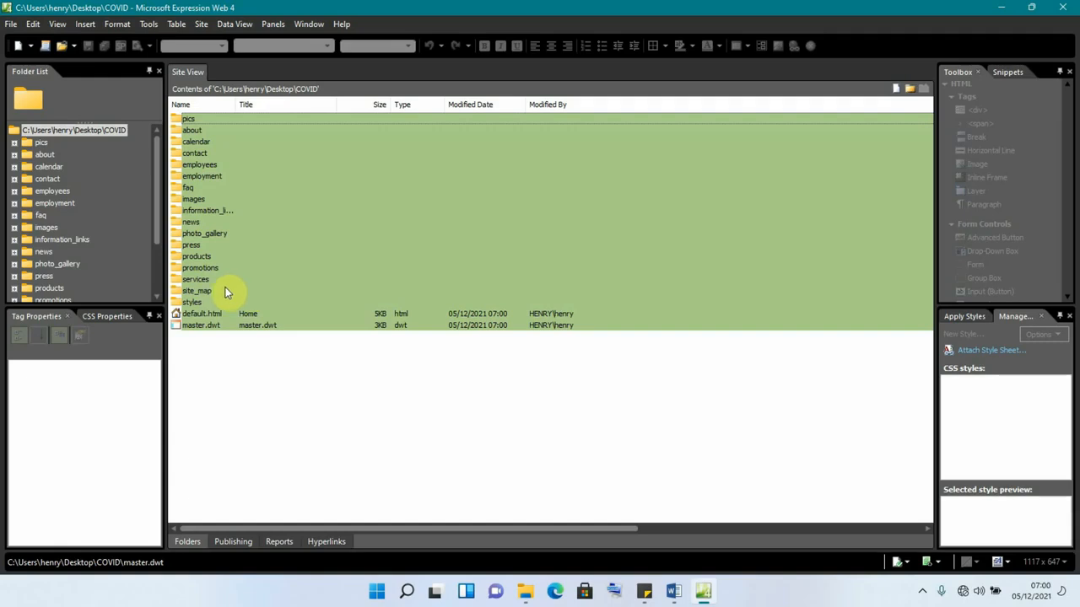
ctrl+click(199, 328)
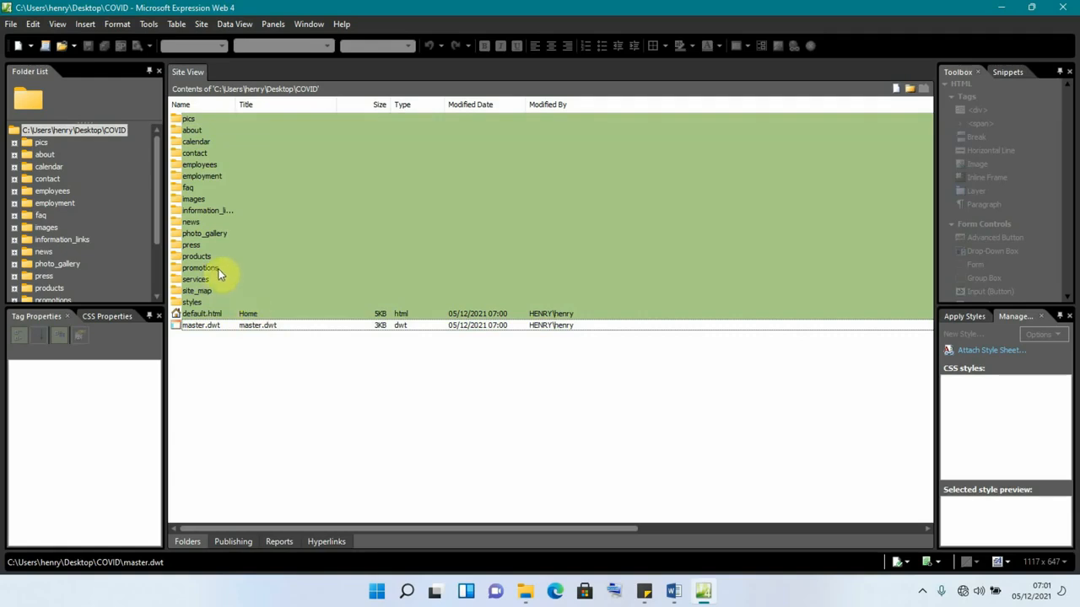
ctrl+click(194, 302)
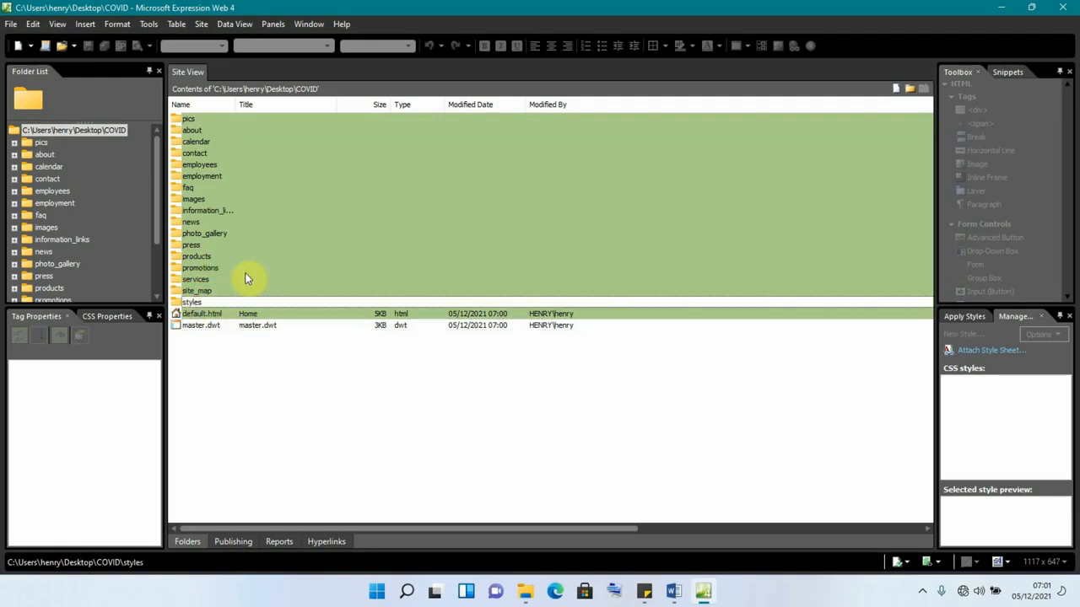
ctrl+click(194, 200)
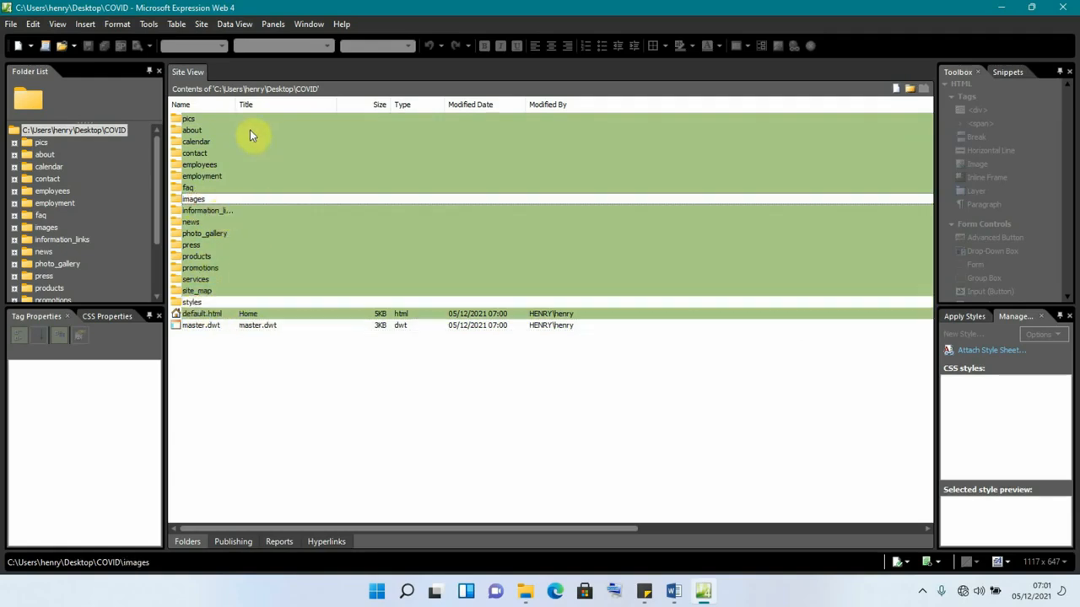
ctrl+click(189, 119)
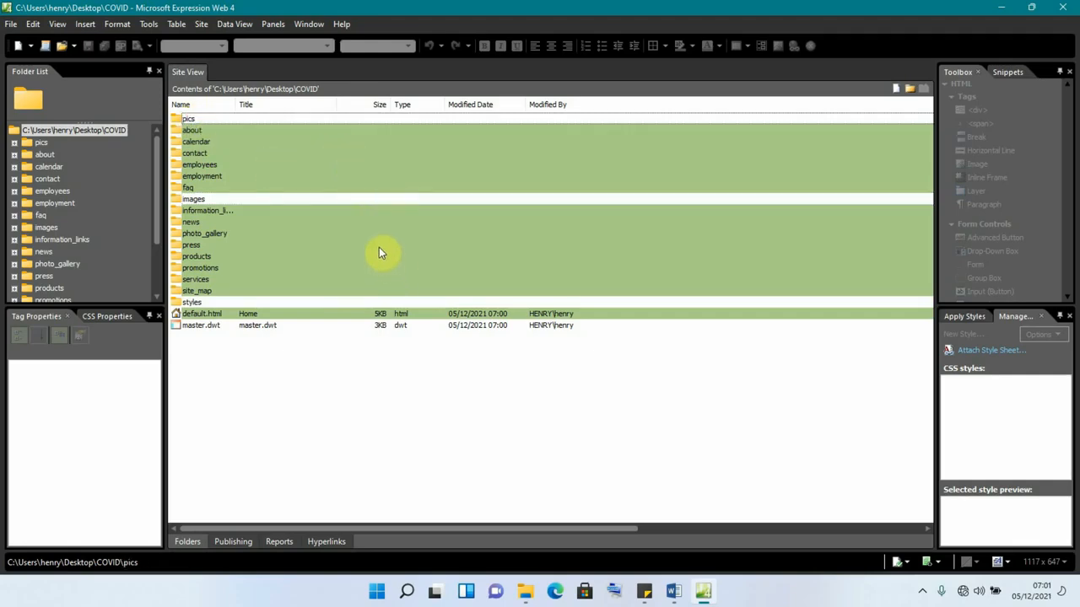
right_click(417, 243)
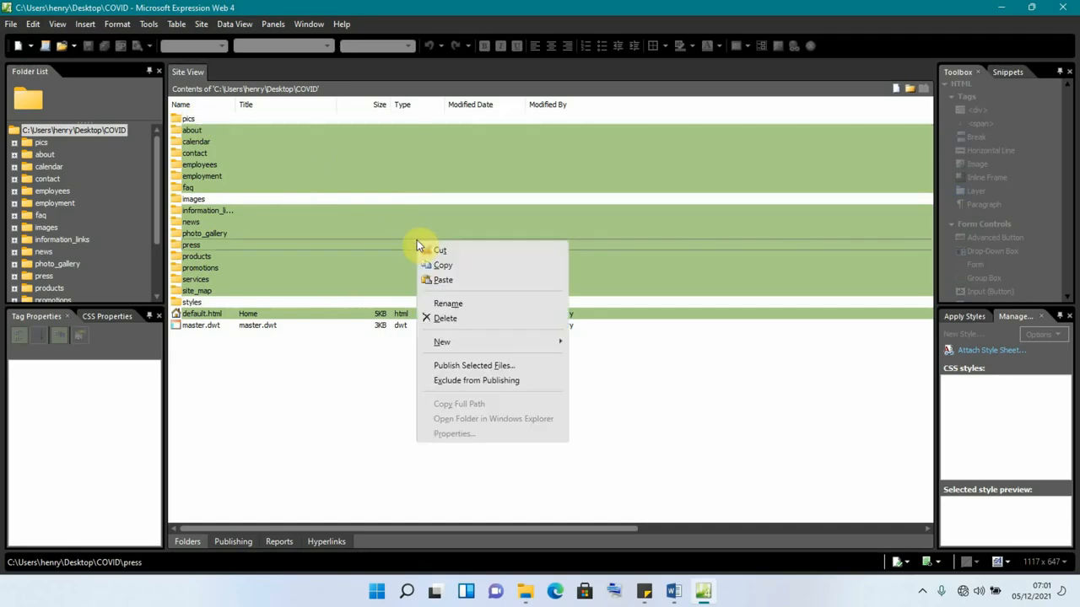
click(445, 319)
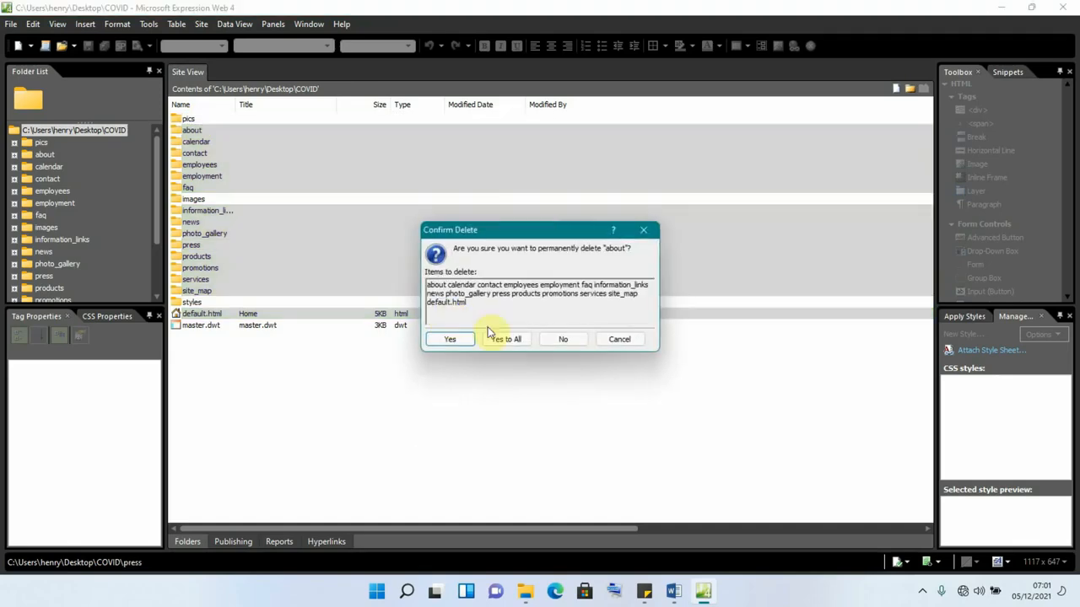
click(507, 339)
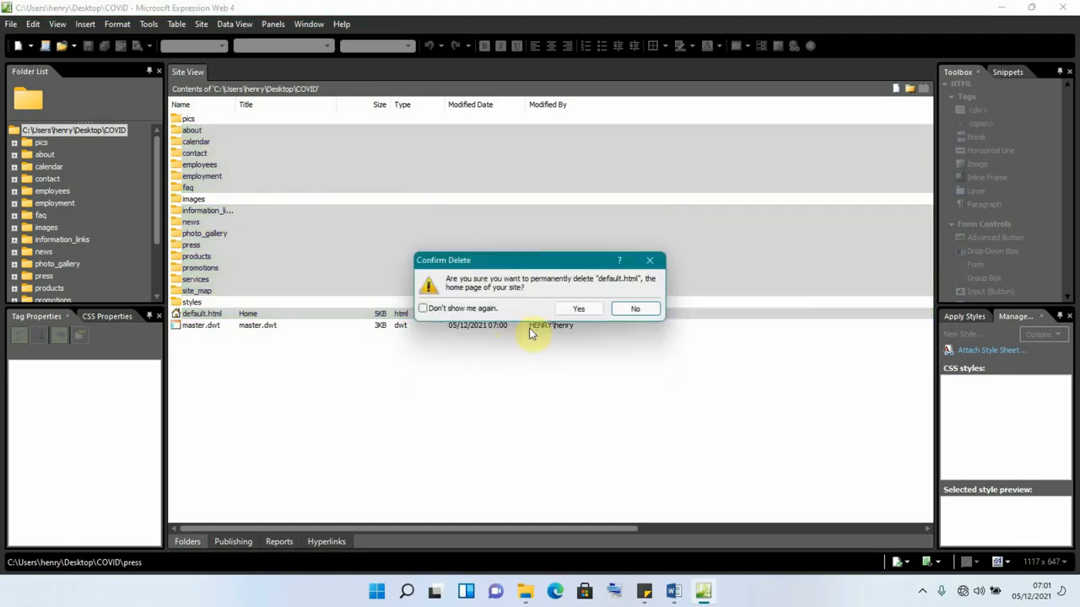
click(580, 312)
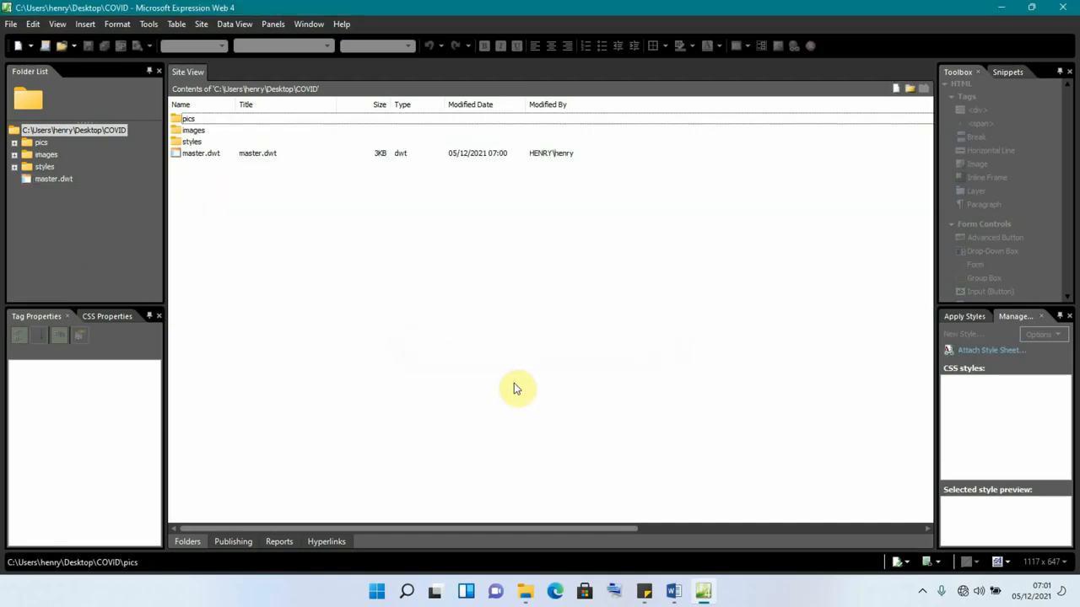
Minimize Expression Web, open the COVID folder on the desktop and examine its remaining folders and the master.dwt file
click(1000, 8)
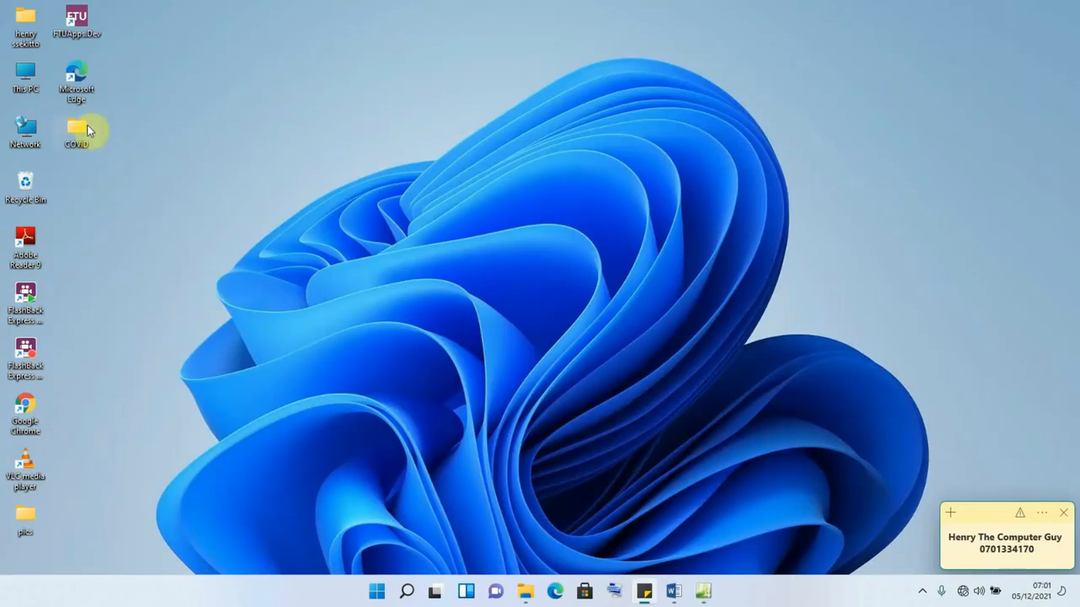
double_click(77, 131)
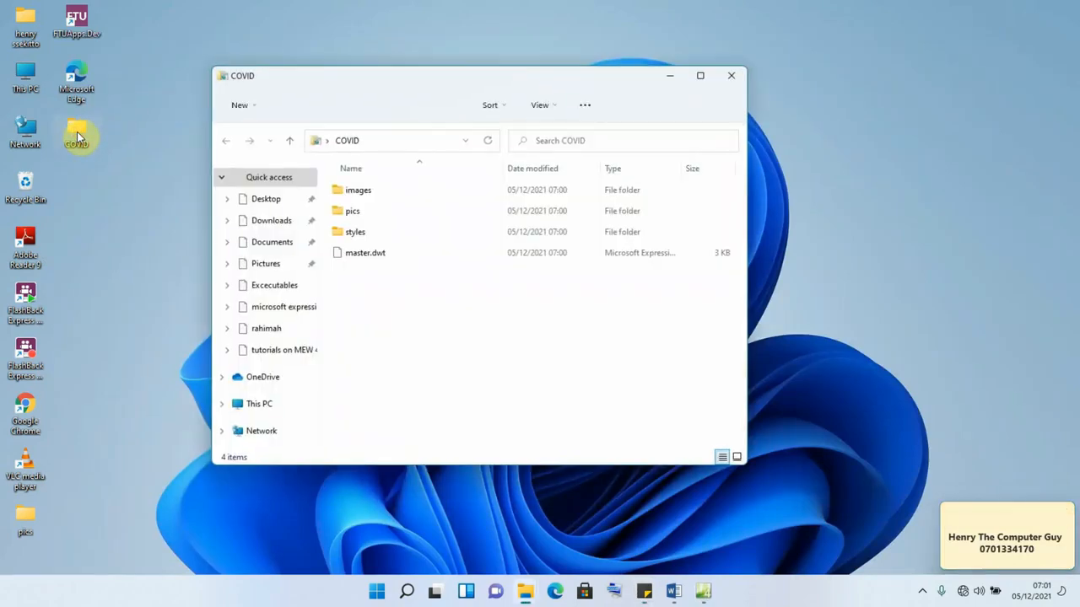
click(359, 232)
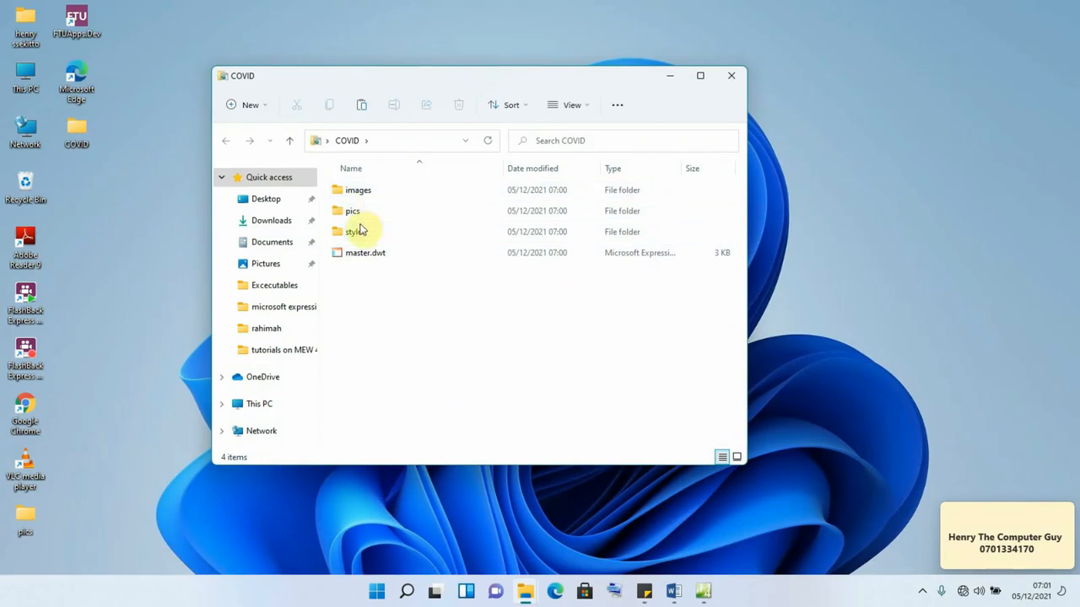
click(383, 255)
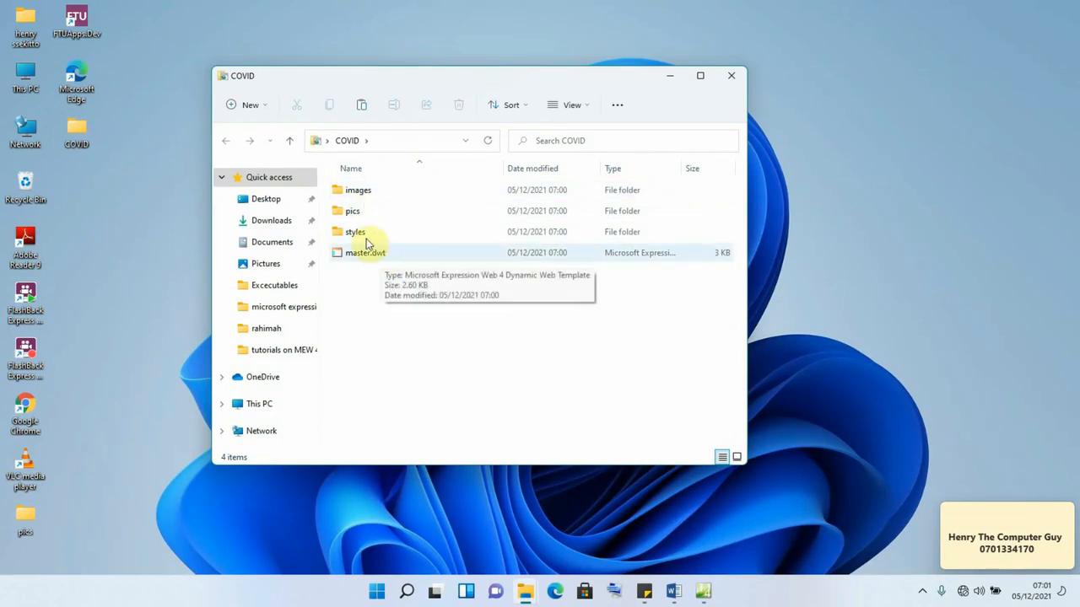
click(366, 237)
click(357, 216)
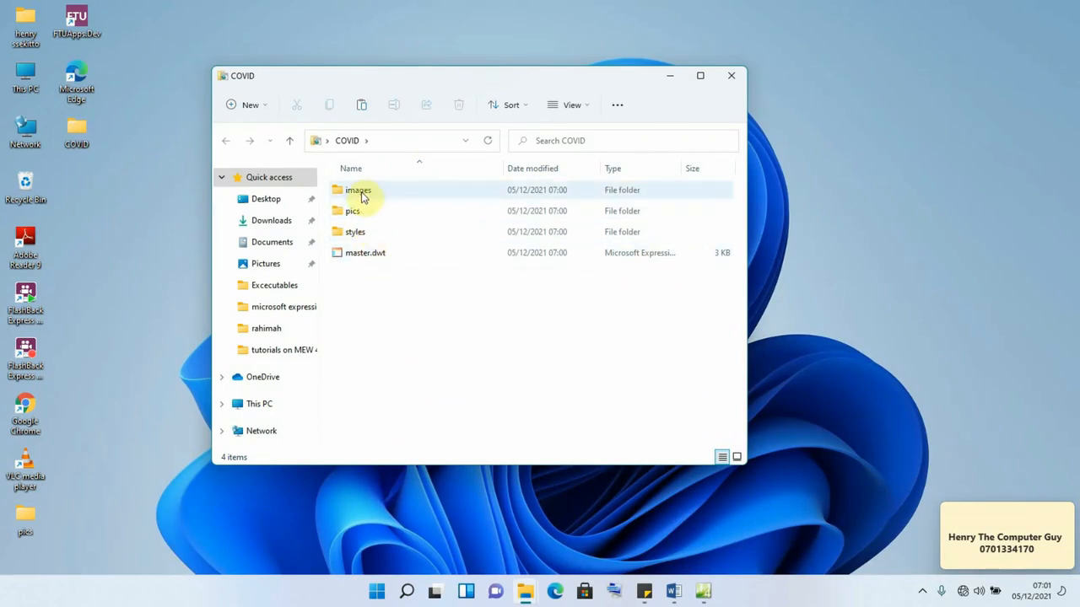
Minimize the COVID folder window, switch back to Expression Web and open master.dwt for editing
click(378, 255)
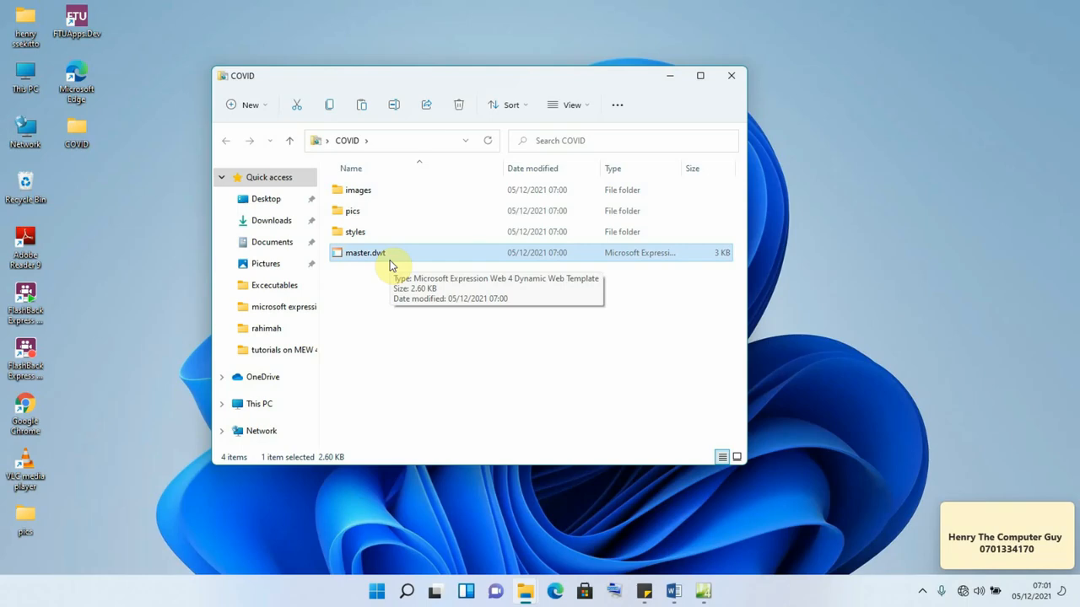
double_click(389, 257)
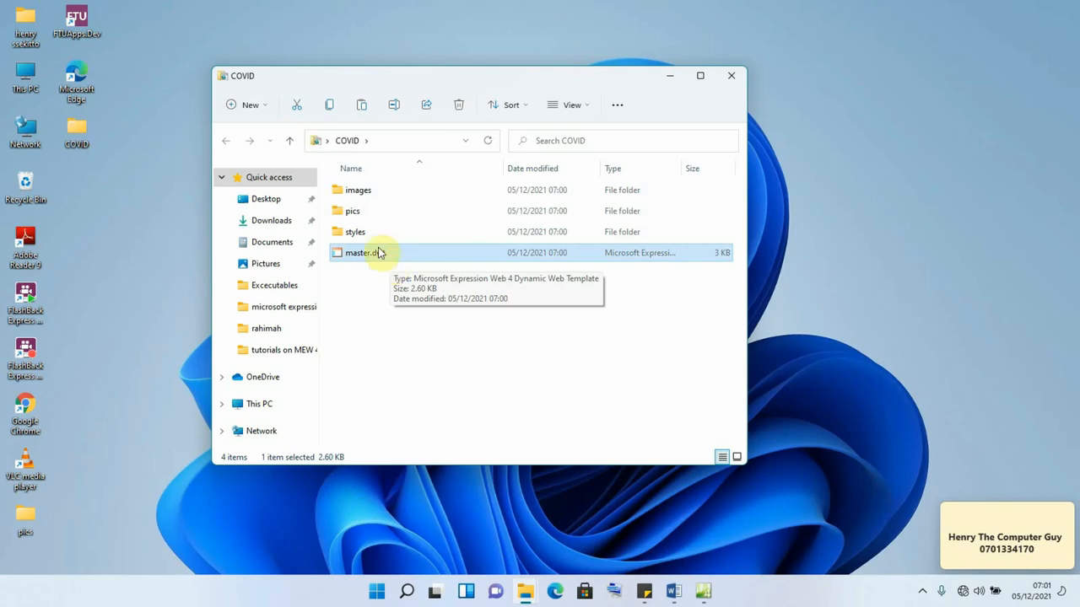
click(670, 77)
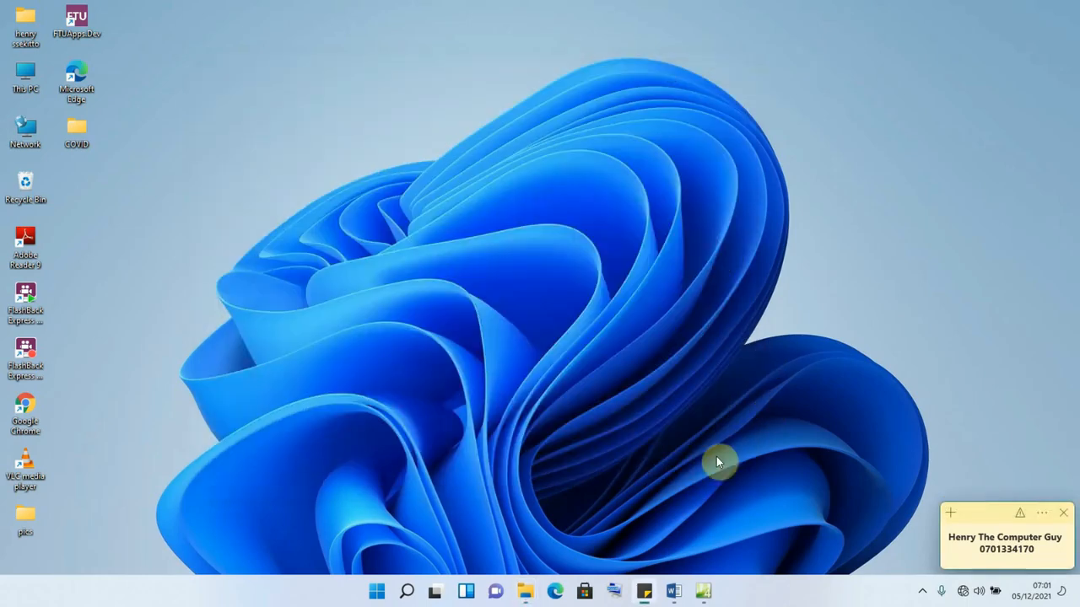
click(703, 591)
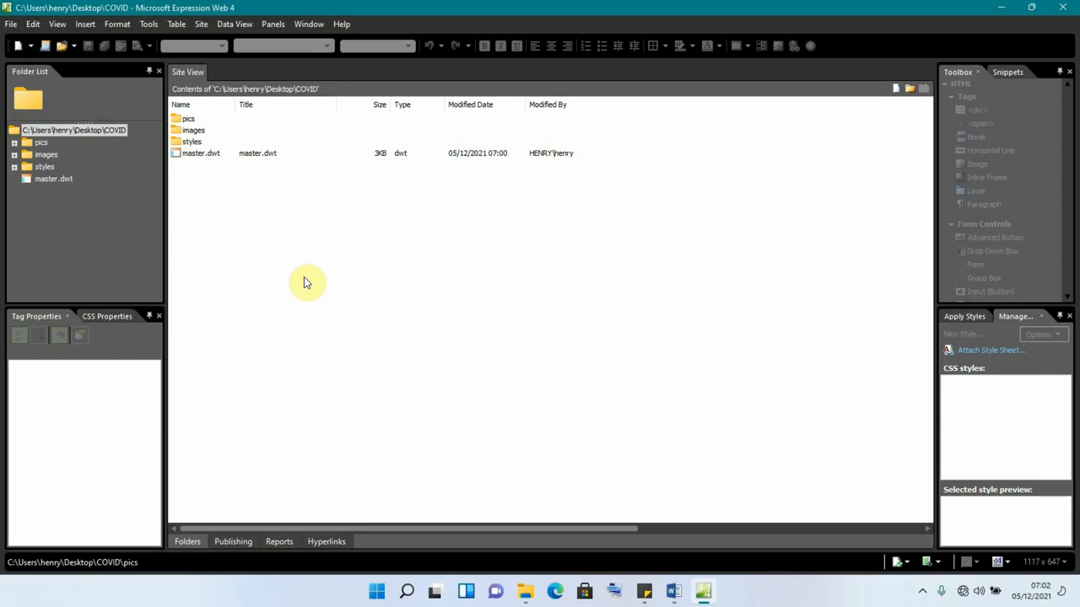
double_click(208, 157)
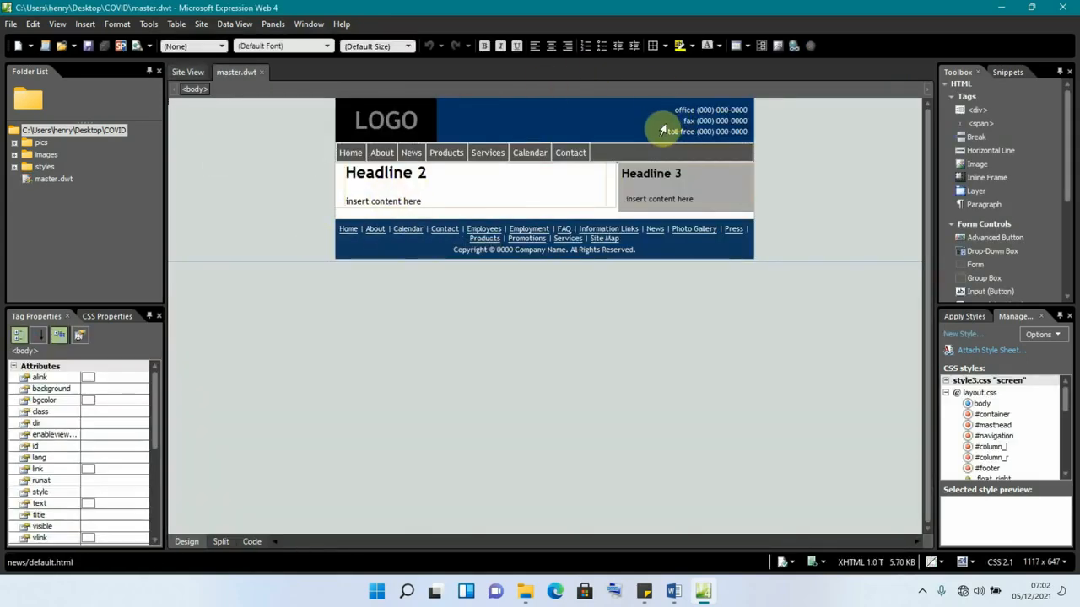
Replace the office, fax and toll-free lines in the masthead with the title "COVID –19 AWARENESS WEBSITE IN UGANDA" copied from covid.docx
drag(669, 132, 747, 131)
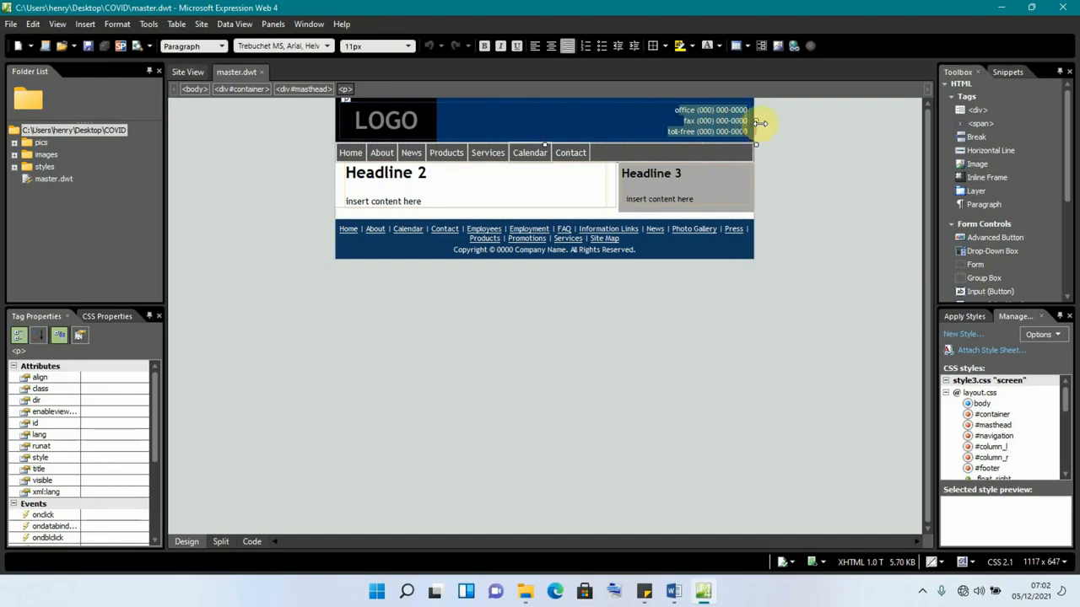
text(o)
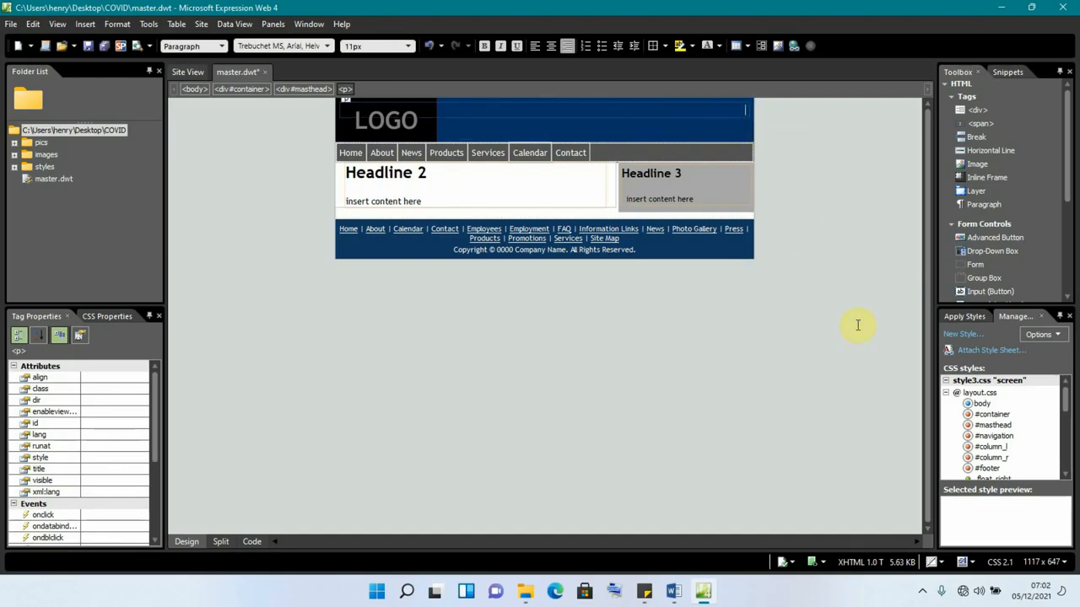
mouse_move(673, 590)
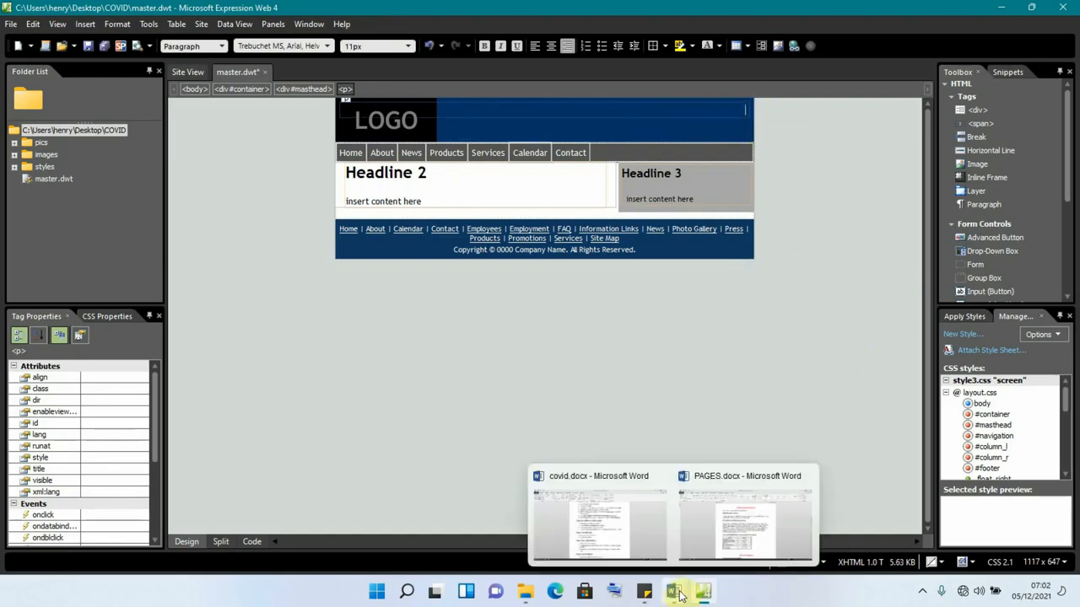
click(696, 540)
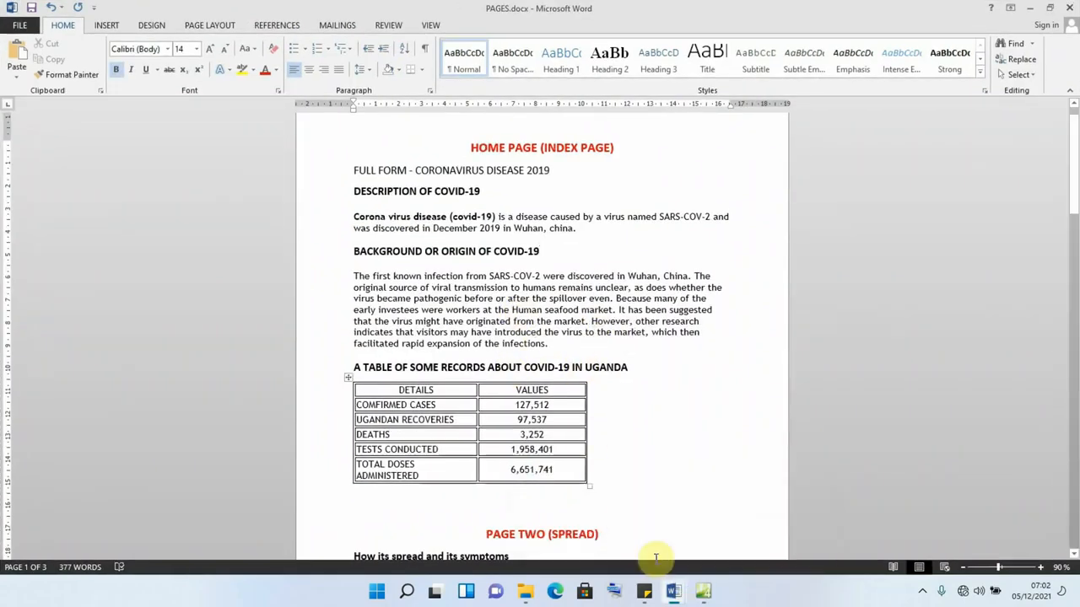
mouse_move(673, 590)
click(588, 523)
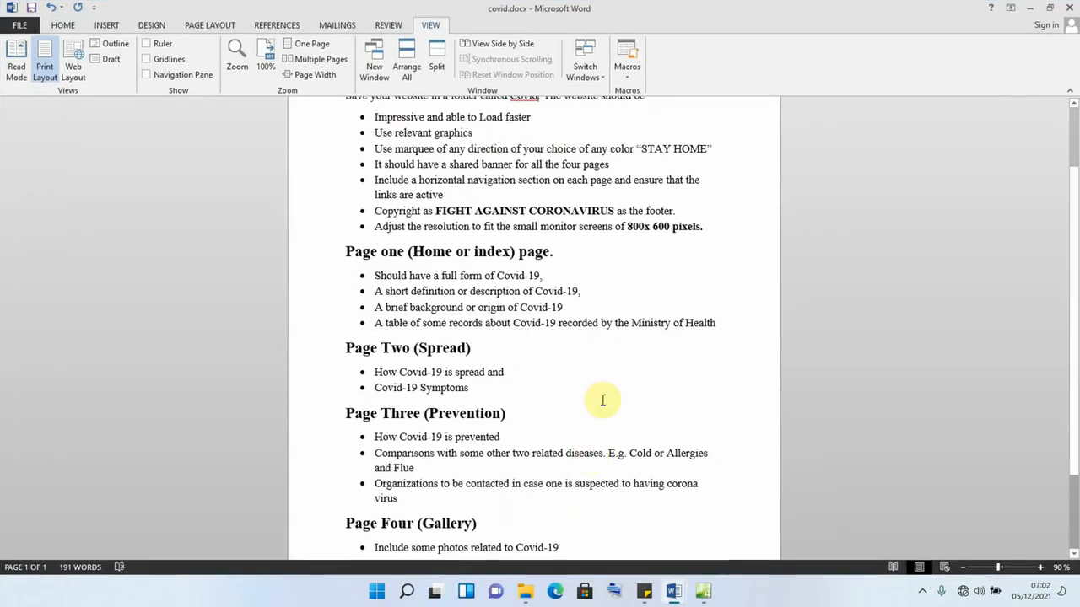
scroll(656, 313, up, 2)
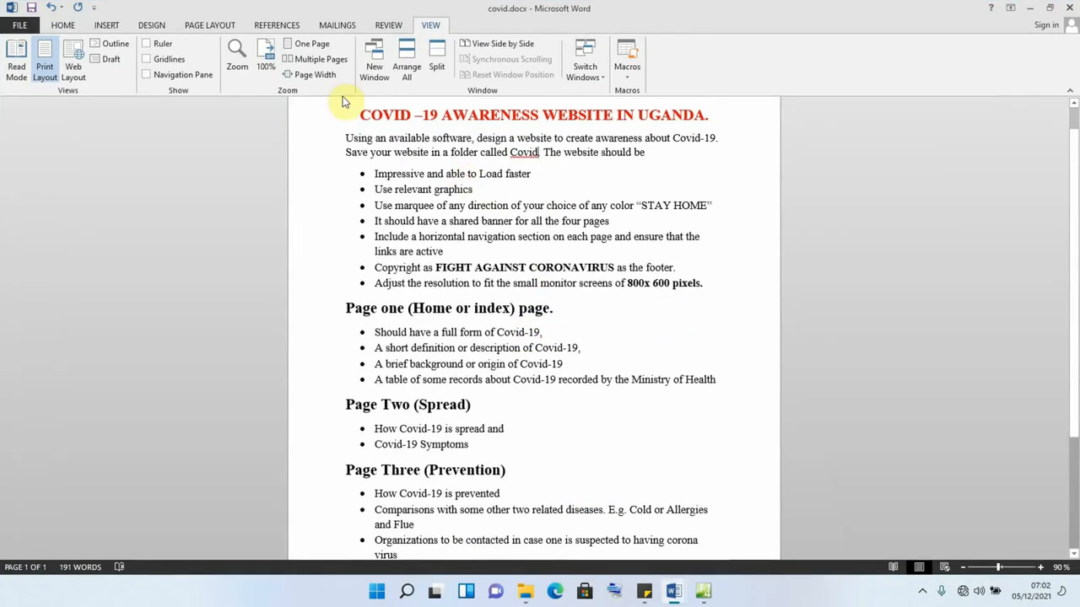
drag(360, 114, 702, 115)
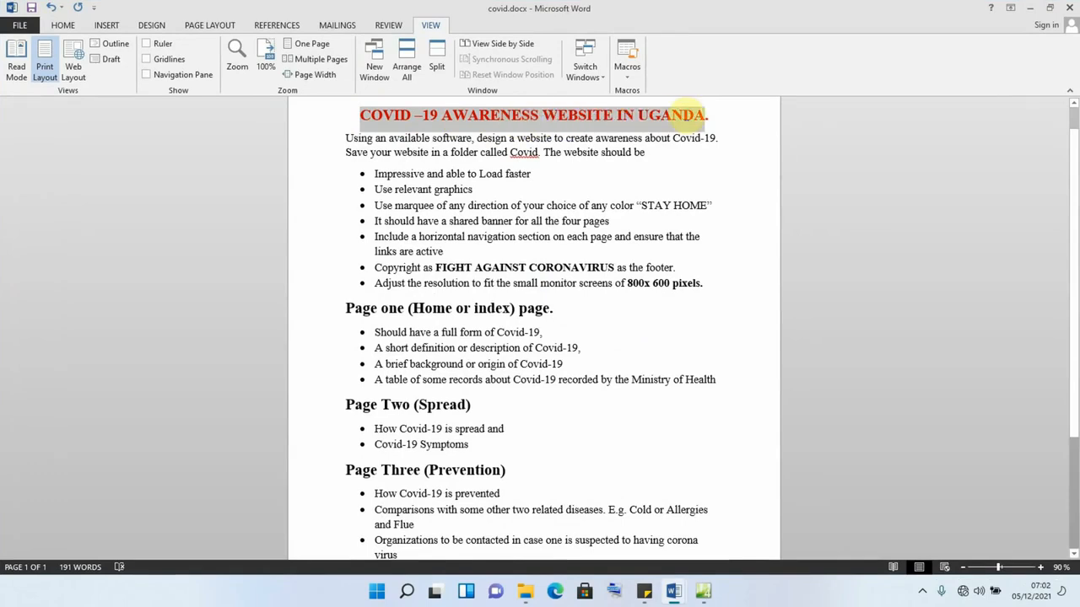
right_click(595, 118)
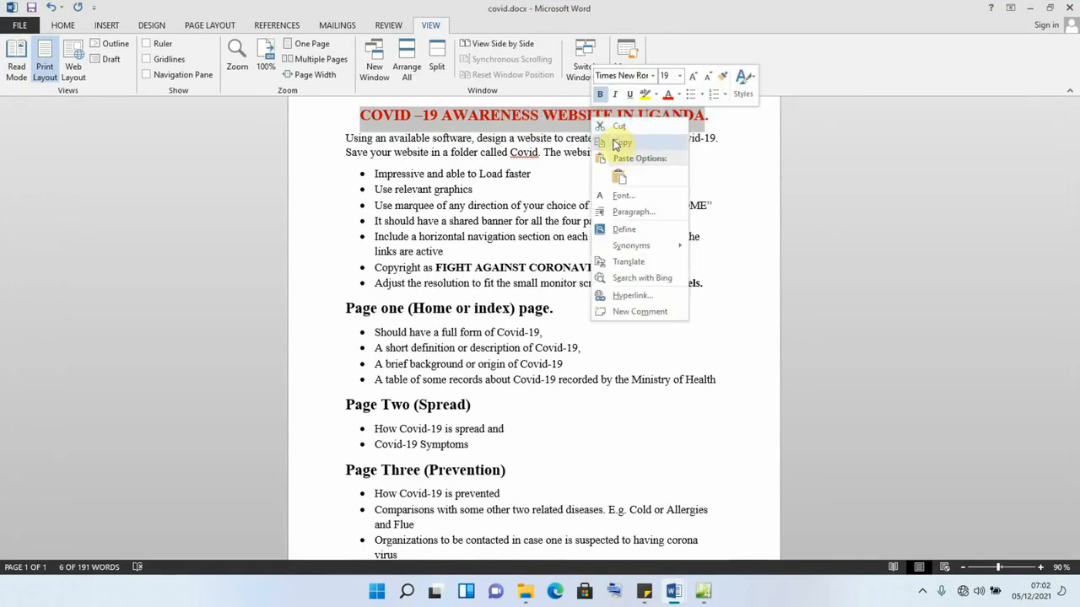
click(621, 145)
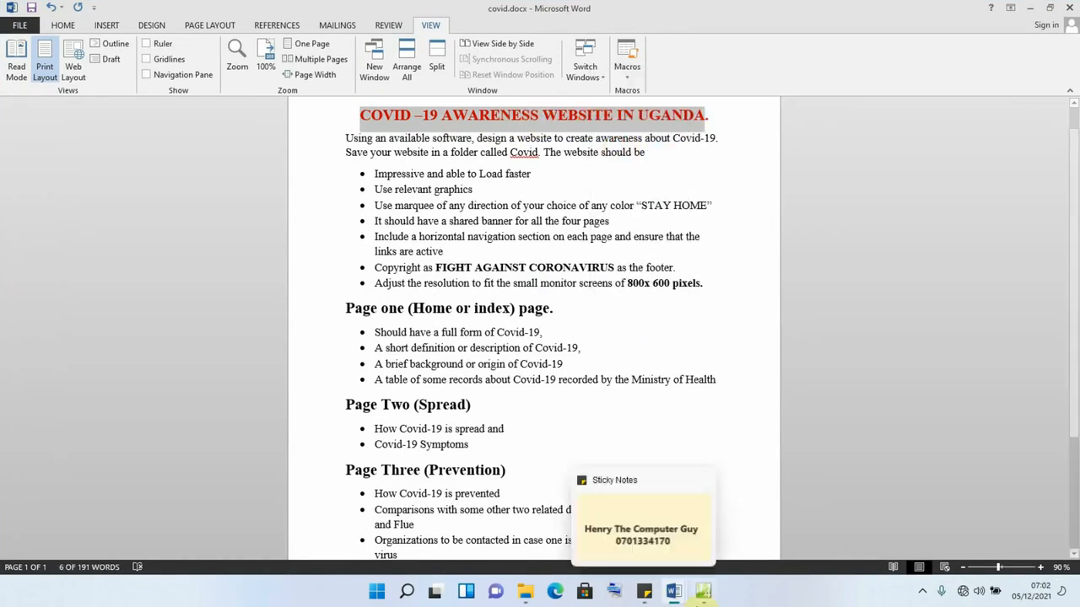
click(705, 593)
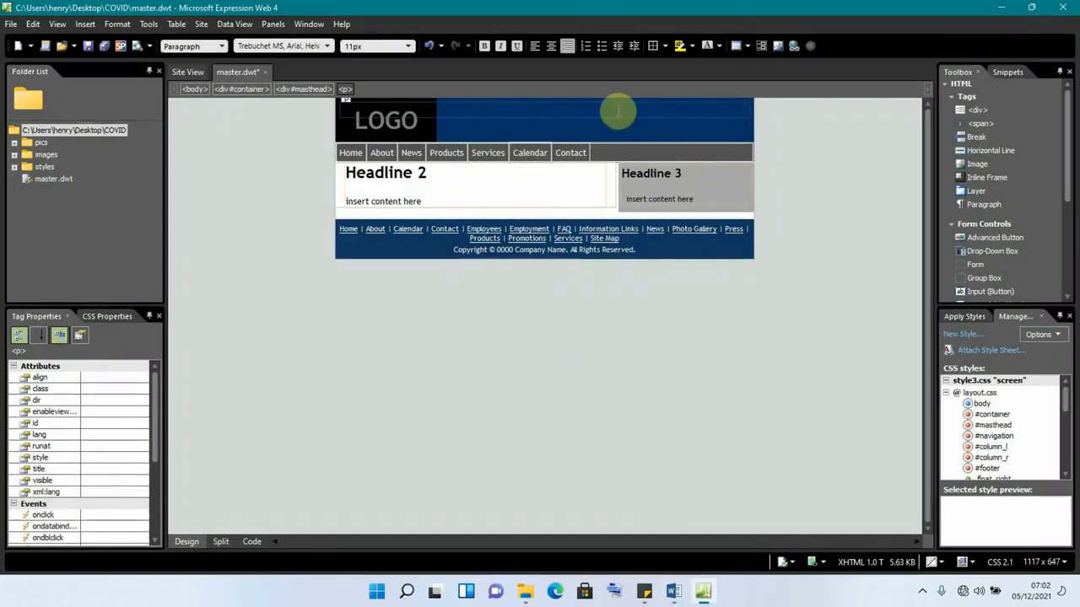
key(ctrl+v)
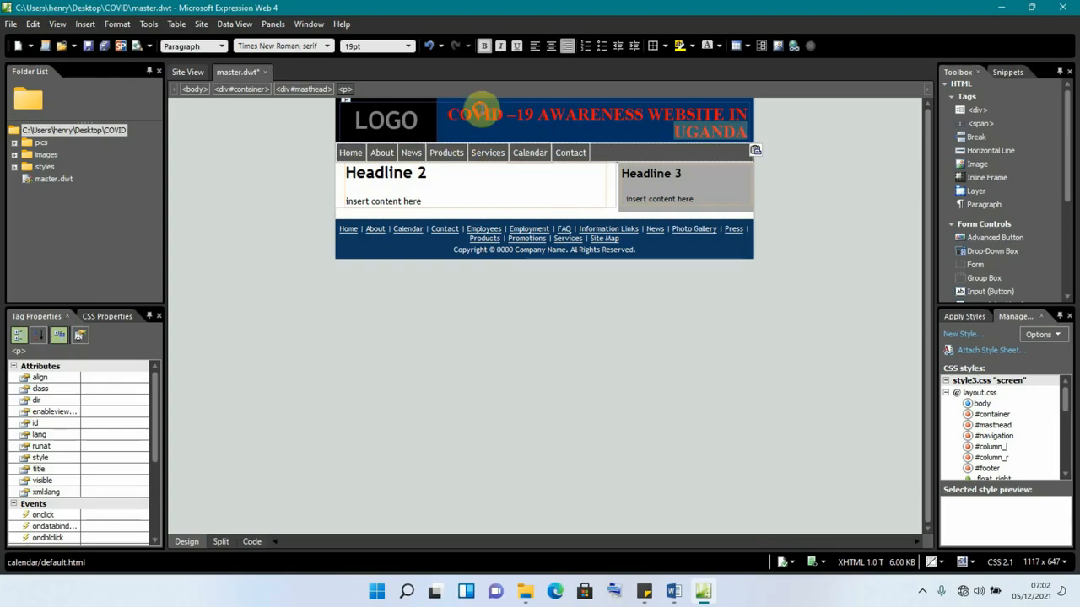
Set the font color of the masthead title to white (#FFFFFF)
drag(446, 116, 747, 131)
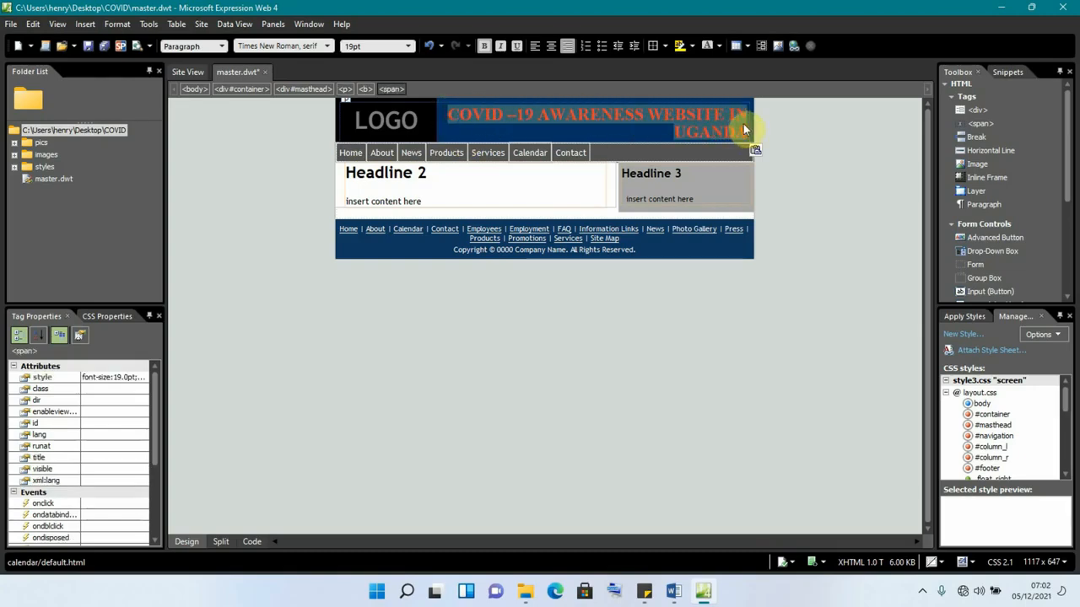
click(720, 47)
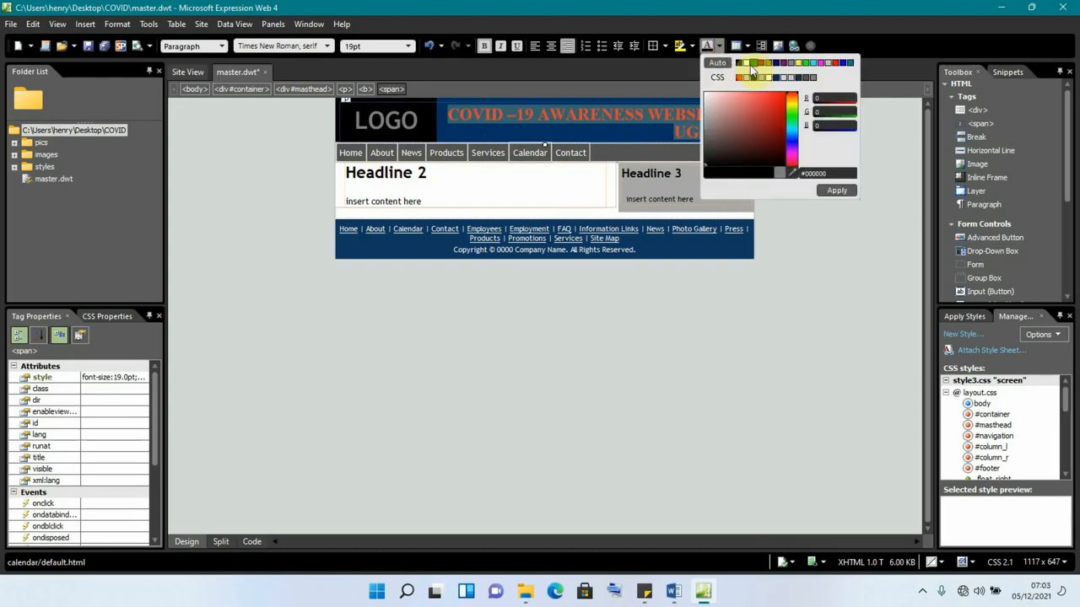
click(766, 76)
click(836, 191)
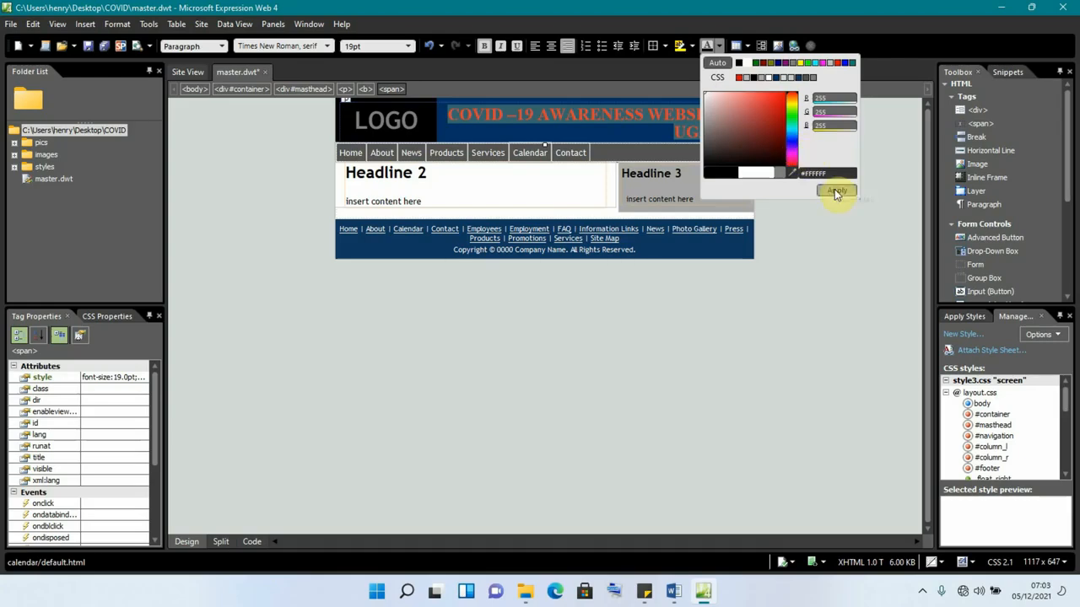
click(527, 308)
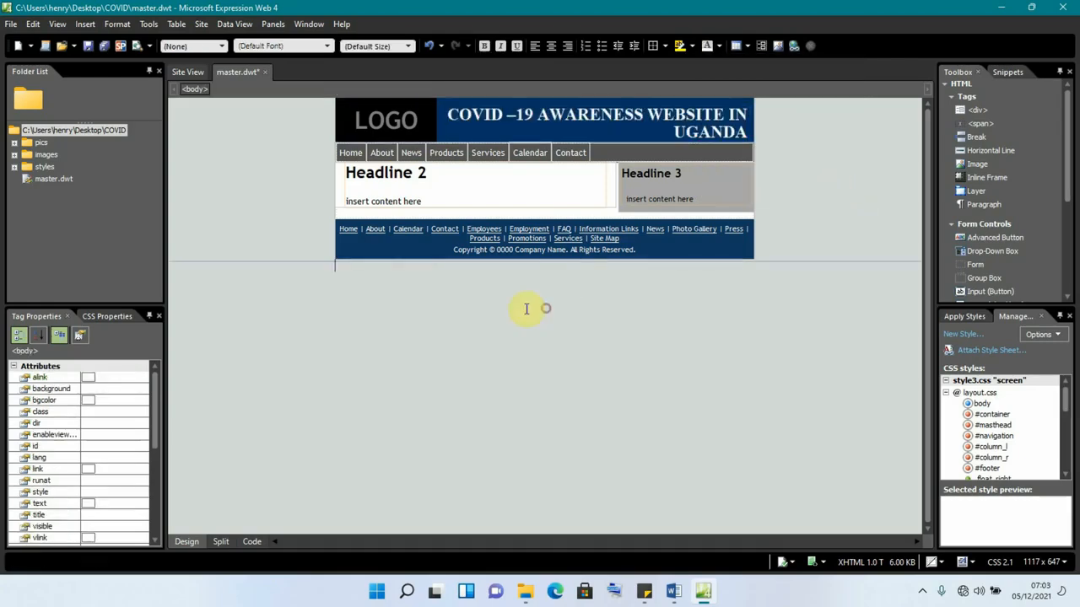
Format the masthead title as Heading 1 and reapply the white font color
drag(453, 118, 735, 133)
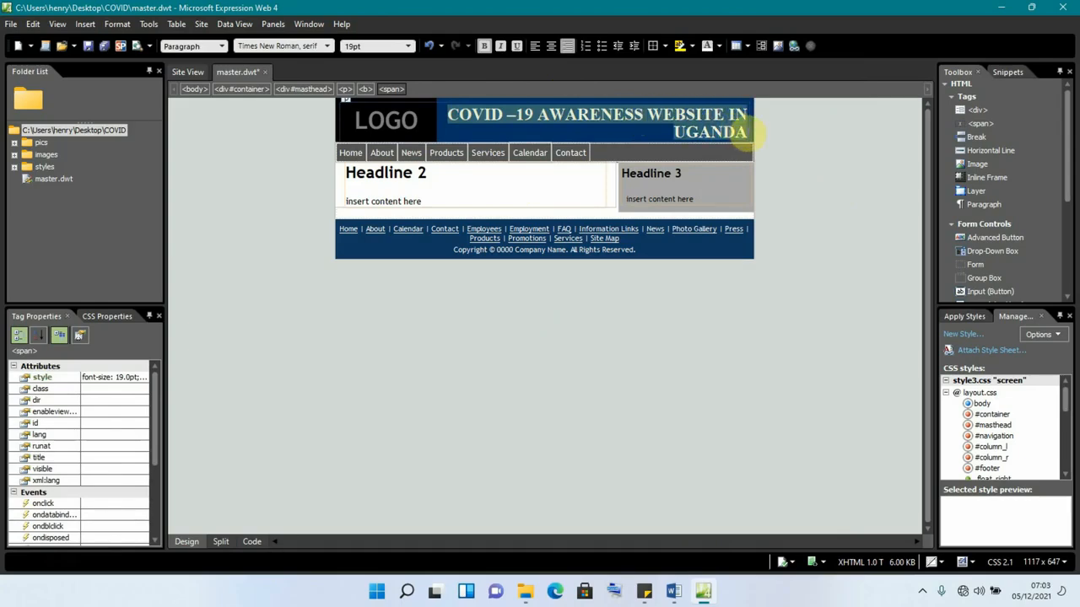
click(218, 47)
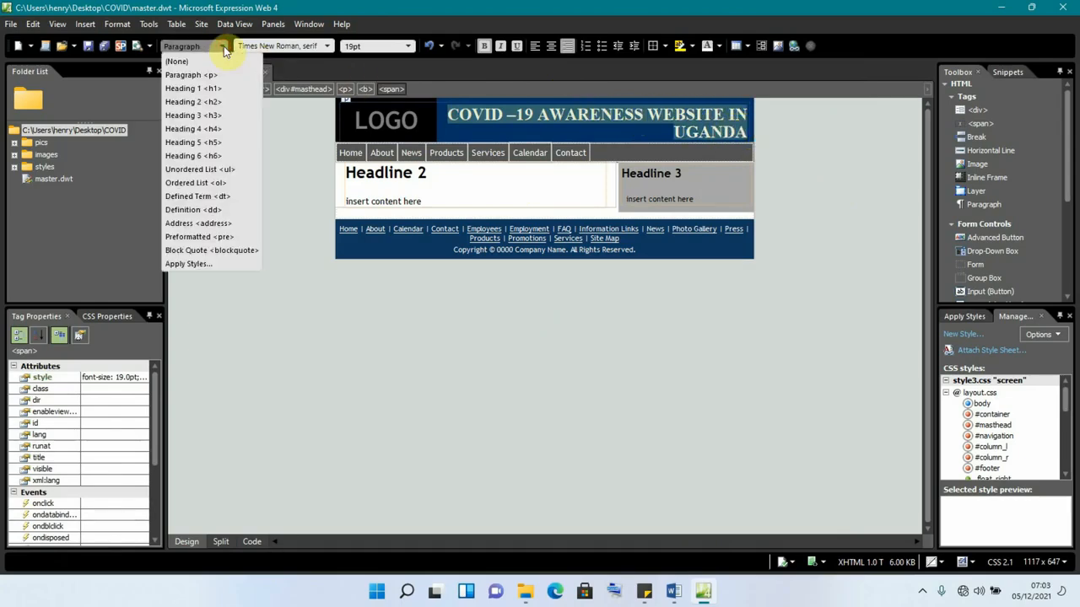
click(206, 88)
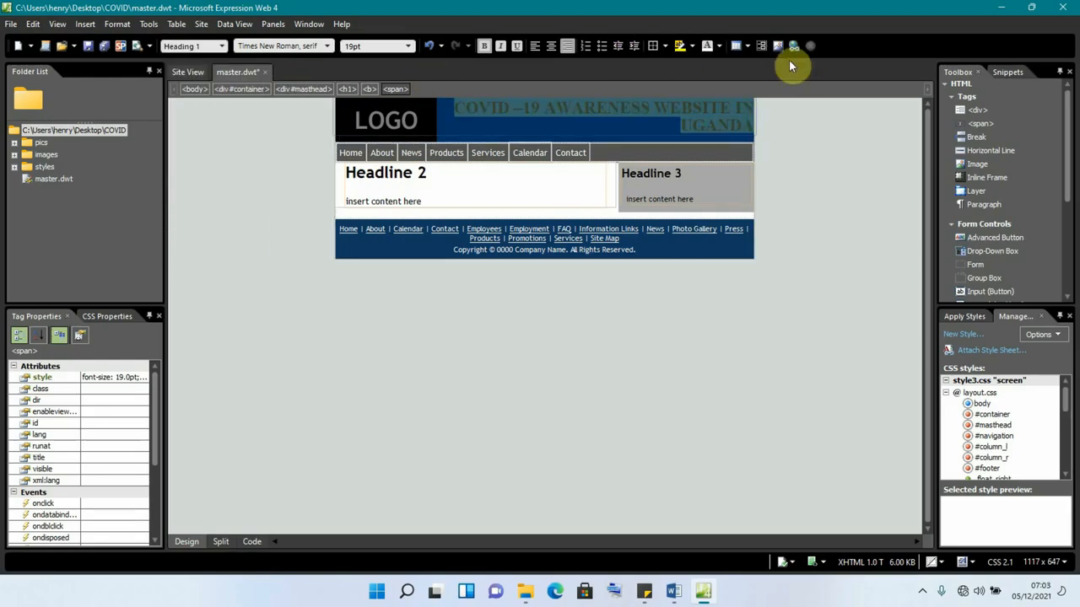
click(719, 49)
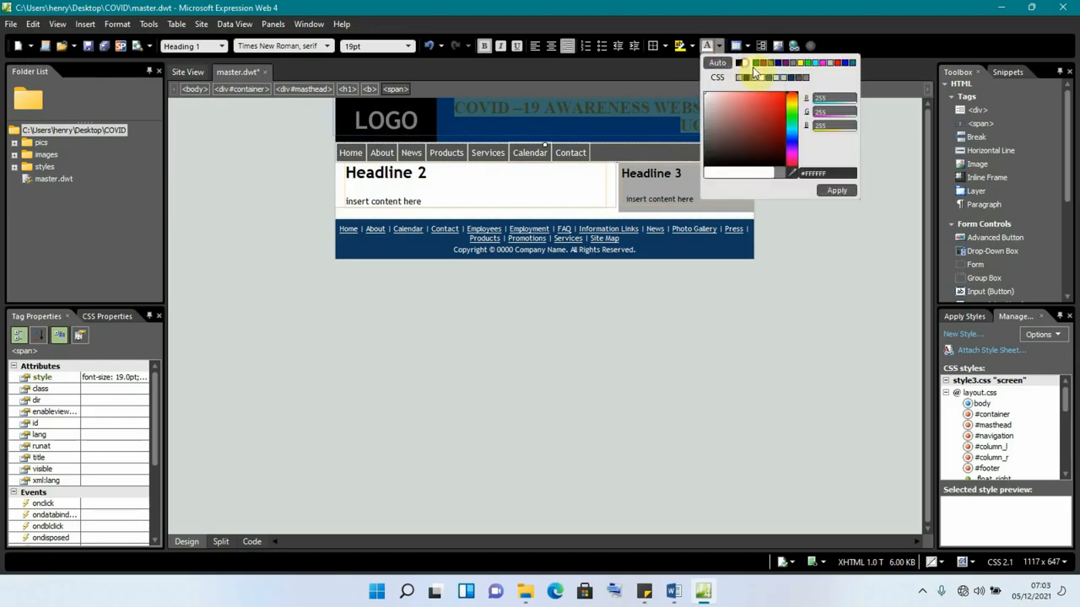
click(836, 190)
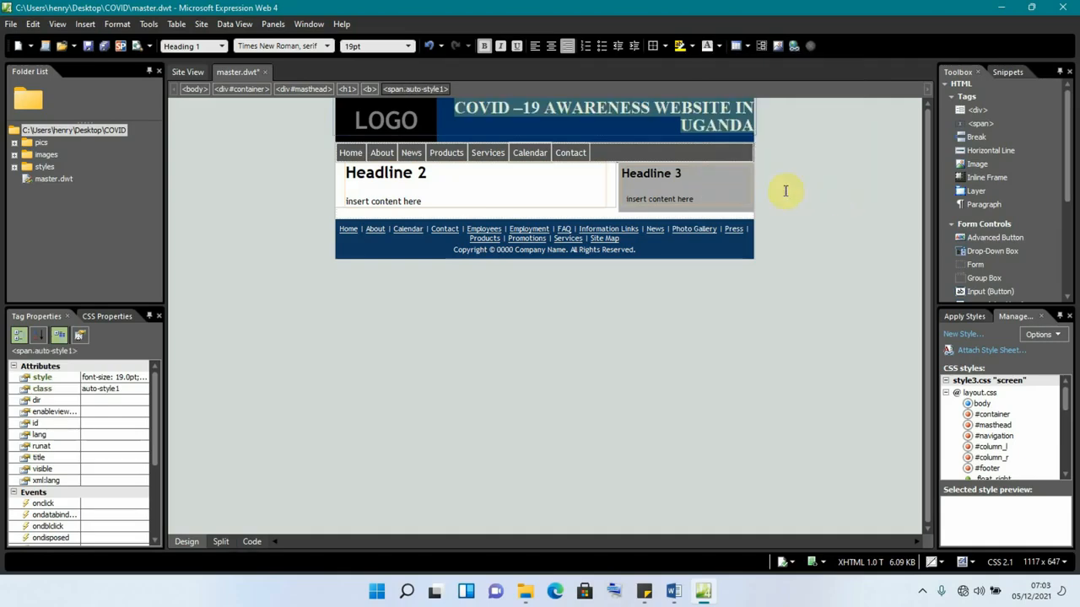
click(550, 129)
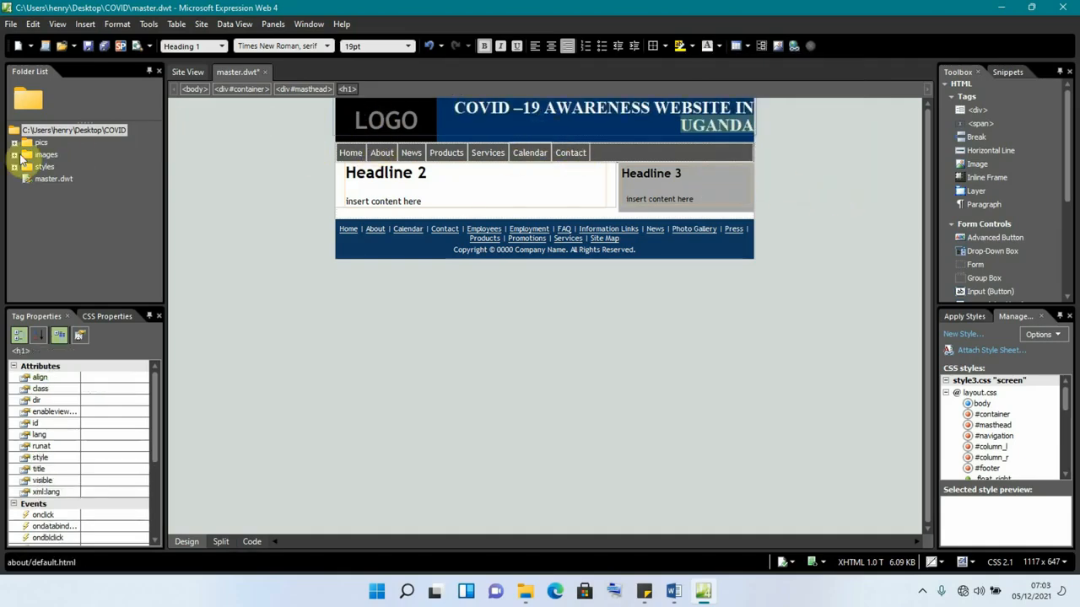
Replace the masthead's LOGO image with the orange COVID-19 picture from the pics folder, with alternate text "PIC" and long description "logo"
click(13, 143)
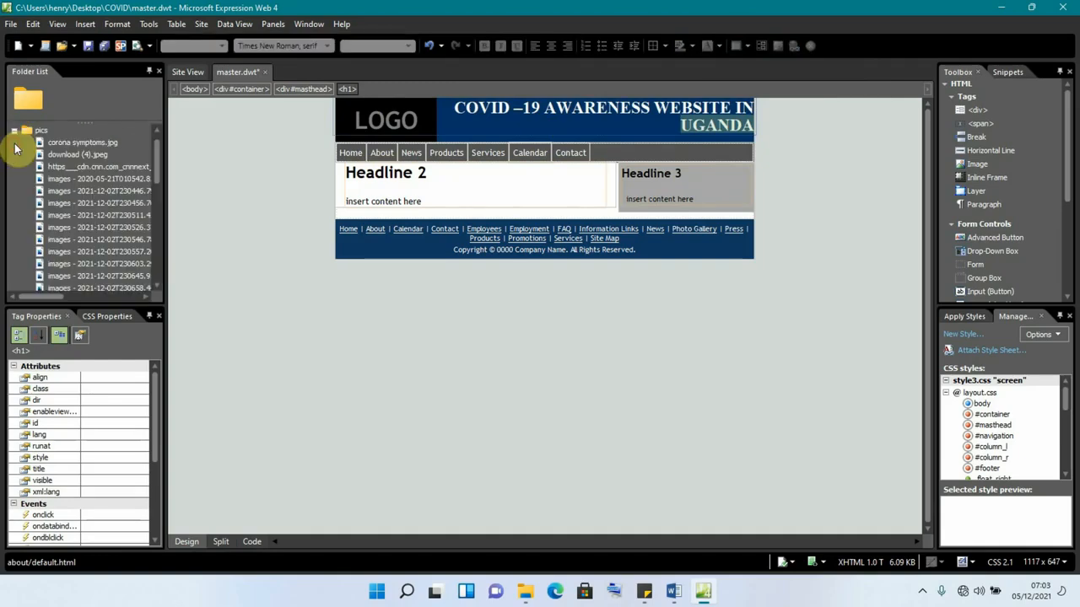
click(63, 215)
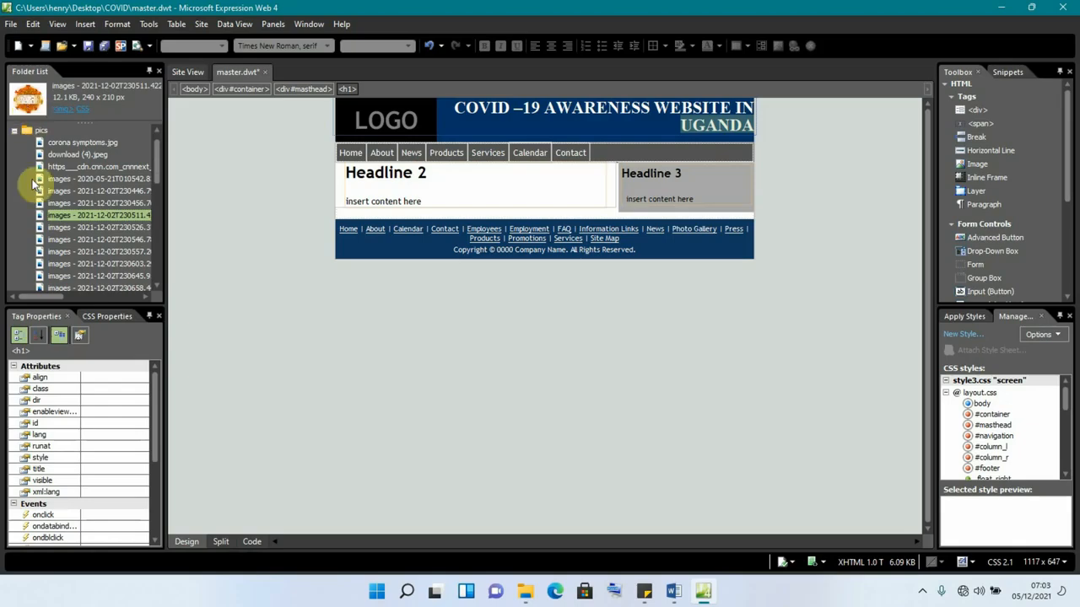
drag(61, 221, 380, 120)
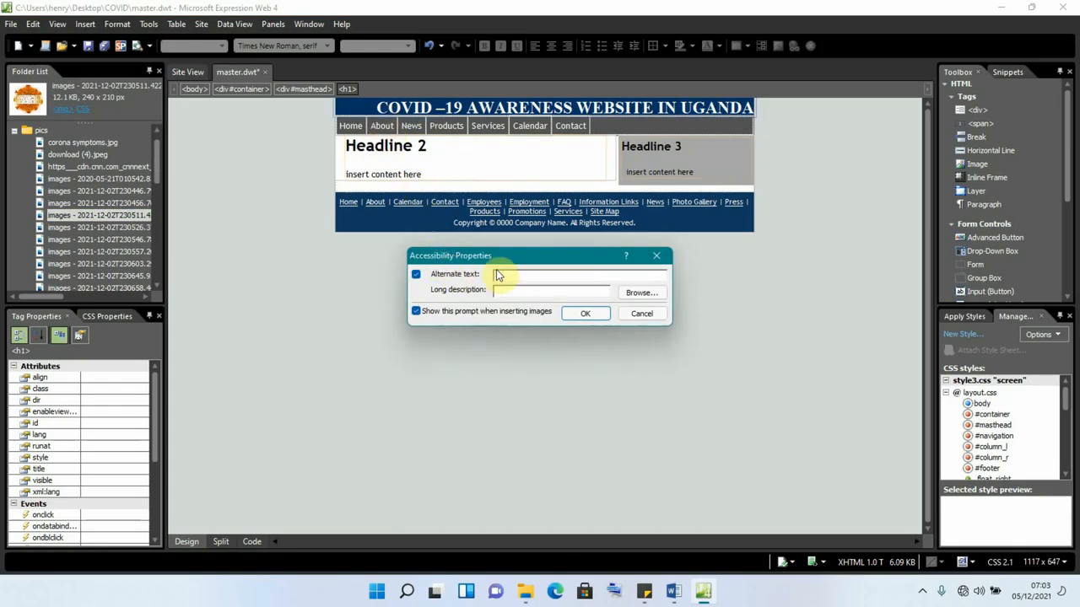
text(PIC)
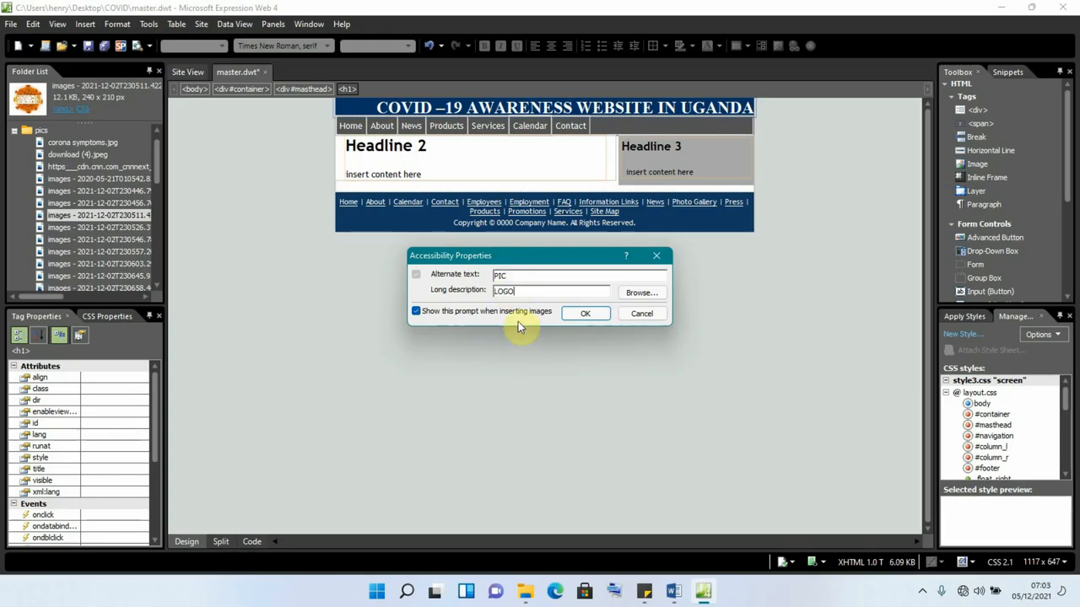
key(BackSpace)
key(BackSpace)
text(lo)
click(586, 315)
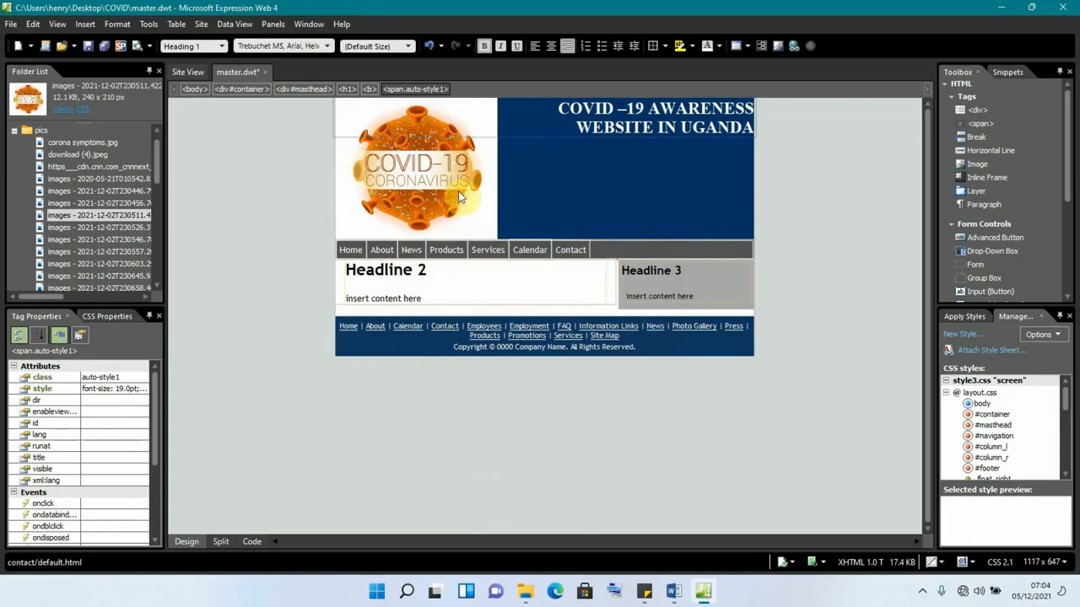
Set the masthead picture's width to 200 pixels, keeping its aspect ratio
right_click(419, 182)
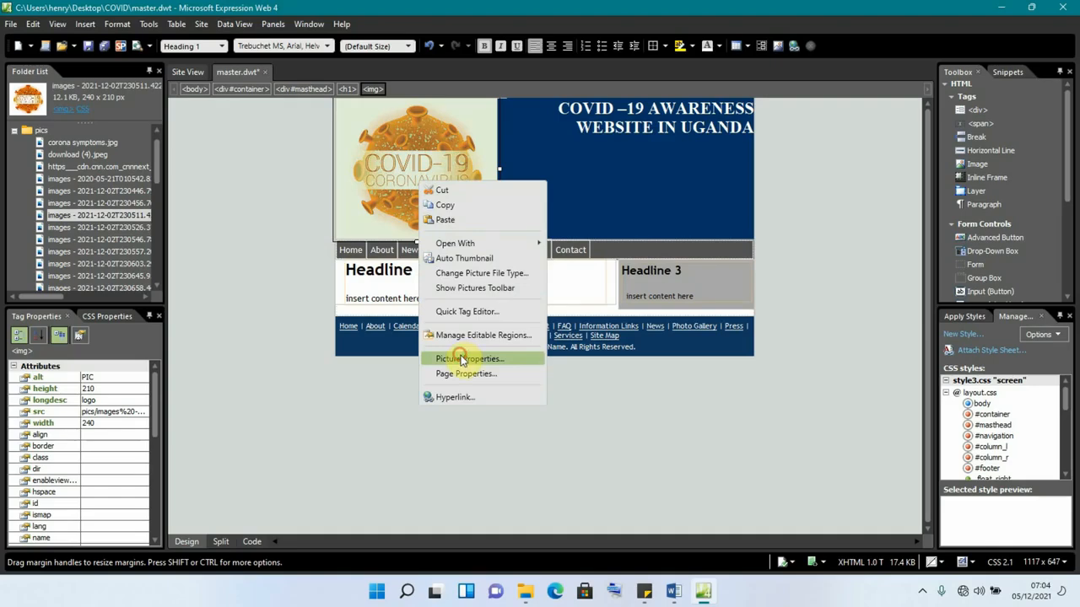
click(461, 359)
click(456, 189)
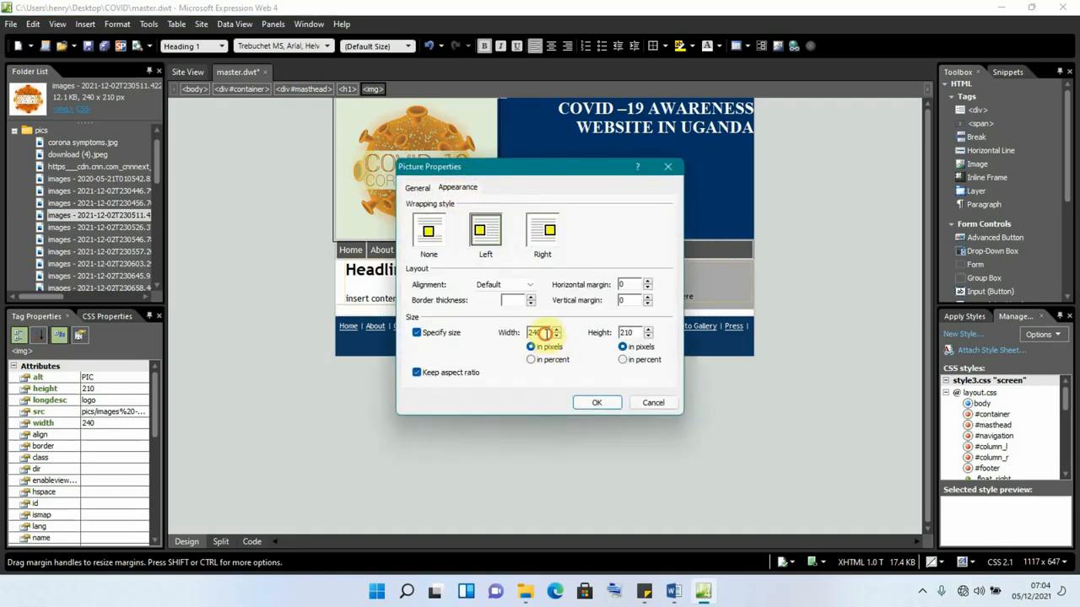
click(545, 333)
text(200)
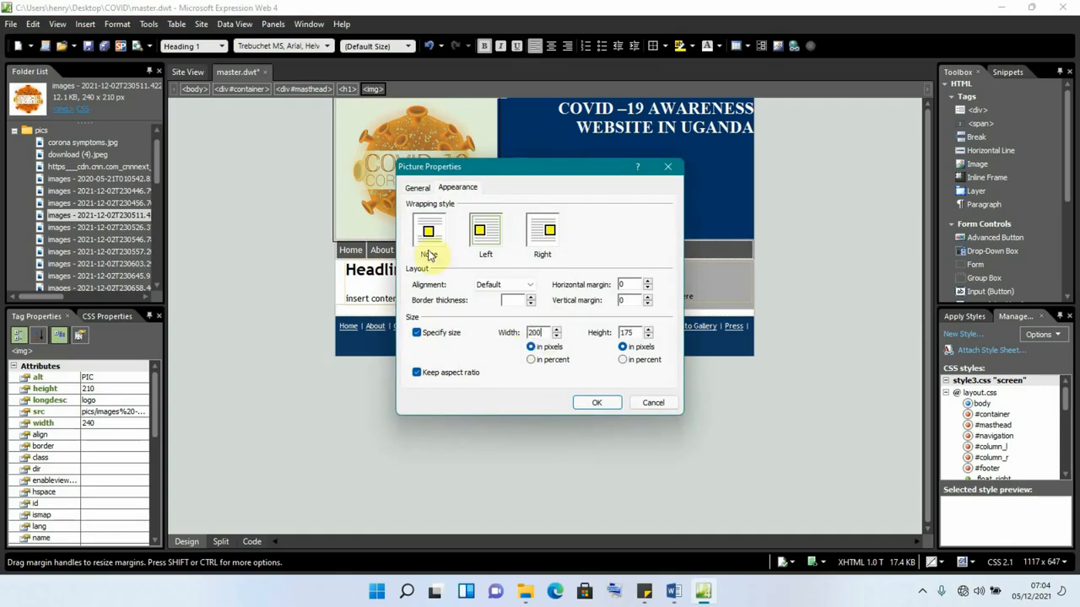
click(596, 403)
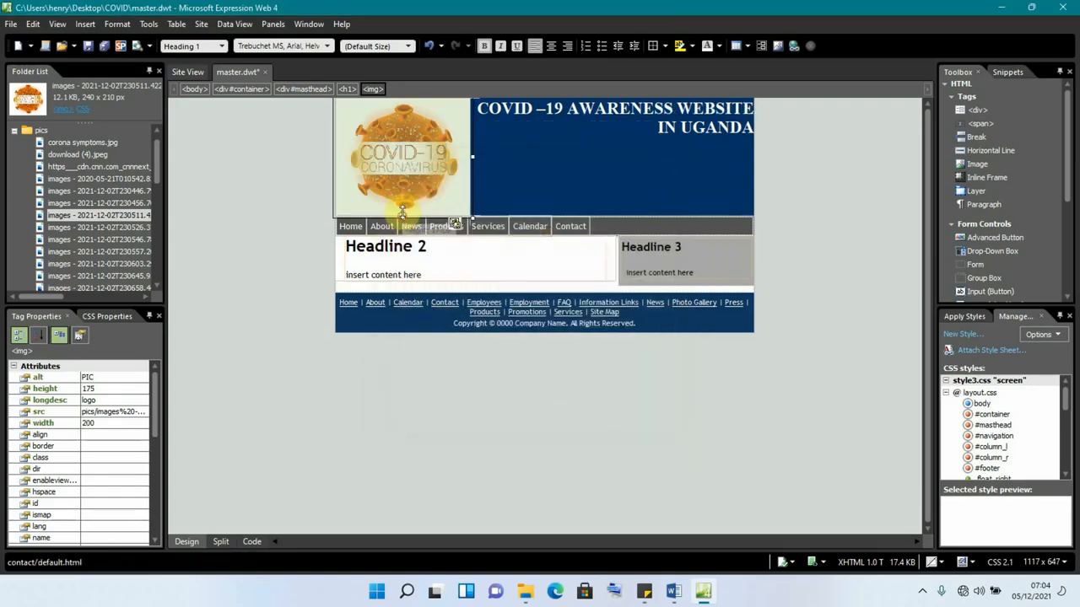
Shrink the masthead's COVID-19 picture freehand in height and width to about 138 by 79 pixels
drag(403, 216, 405, 168)
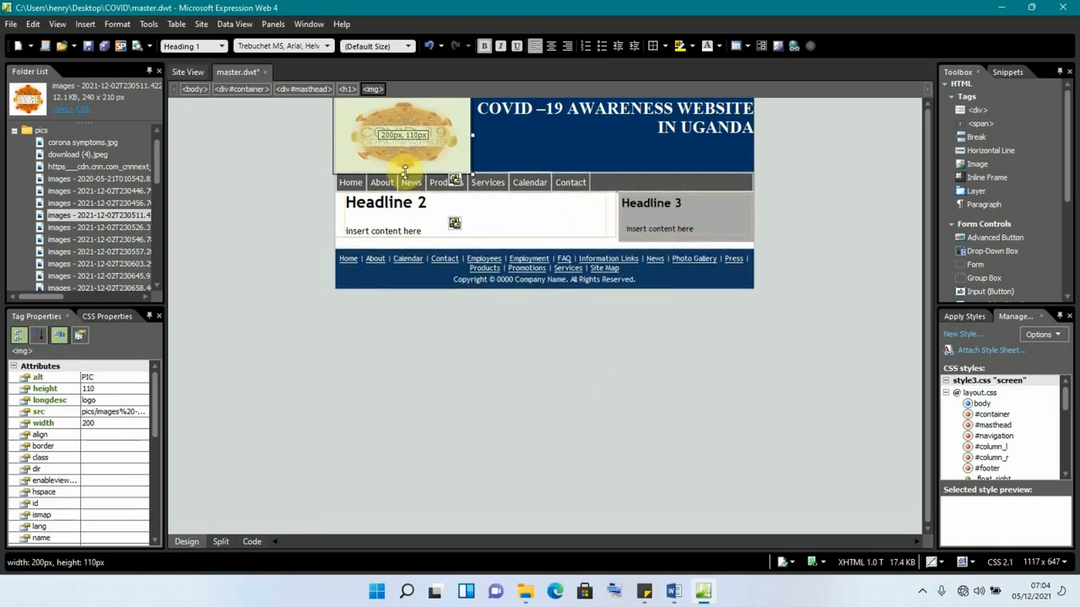
drag(474, 132, 450, 133)
click(452, 340)
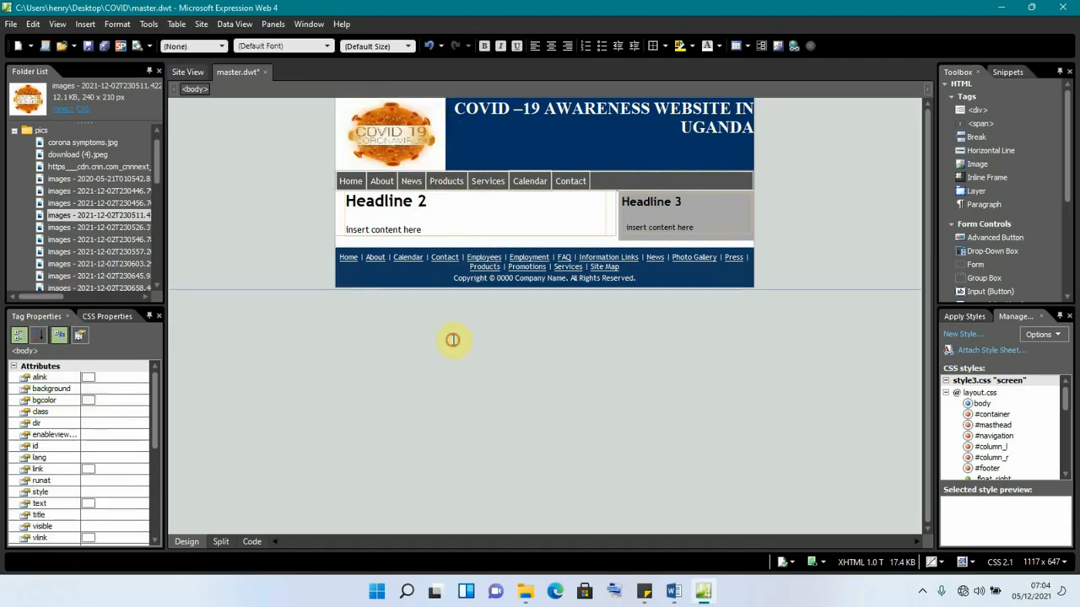
click(394, 154)
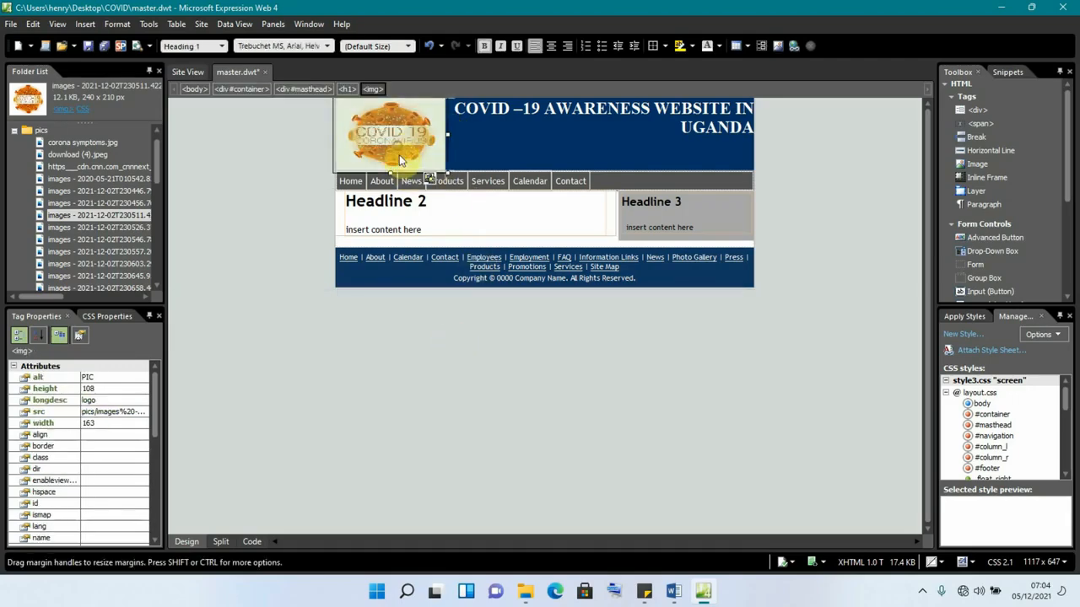
drag(389, 172, 391, 152)
drag(450, 126, 430, 125)
click(466, 304)
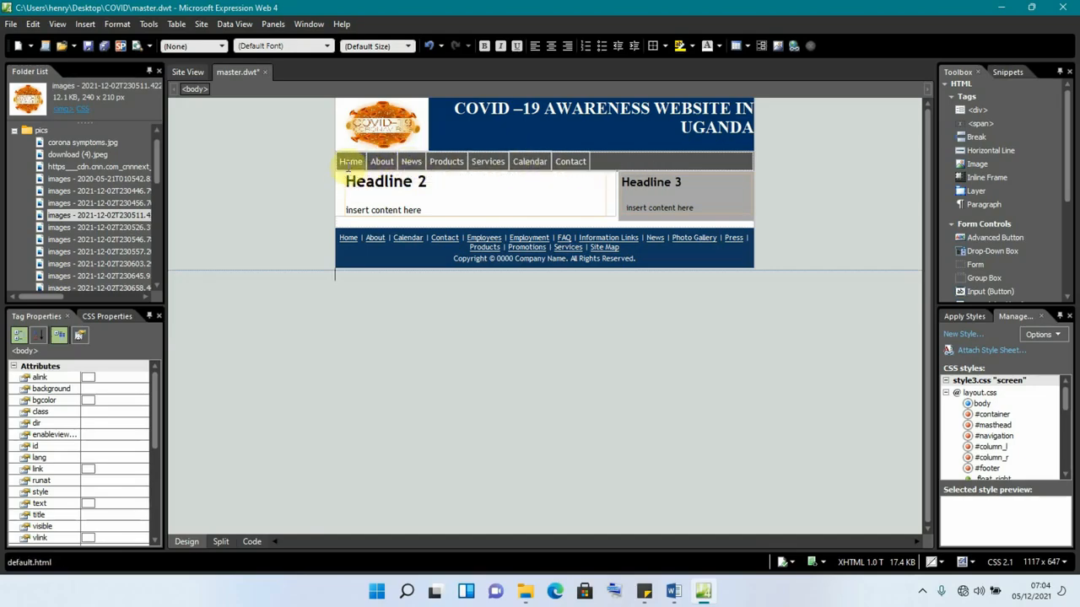
Show the code alongside the design and change the first navigation link's text from Home to HOME
click(351, 161)
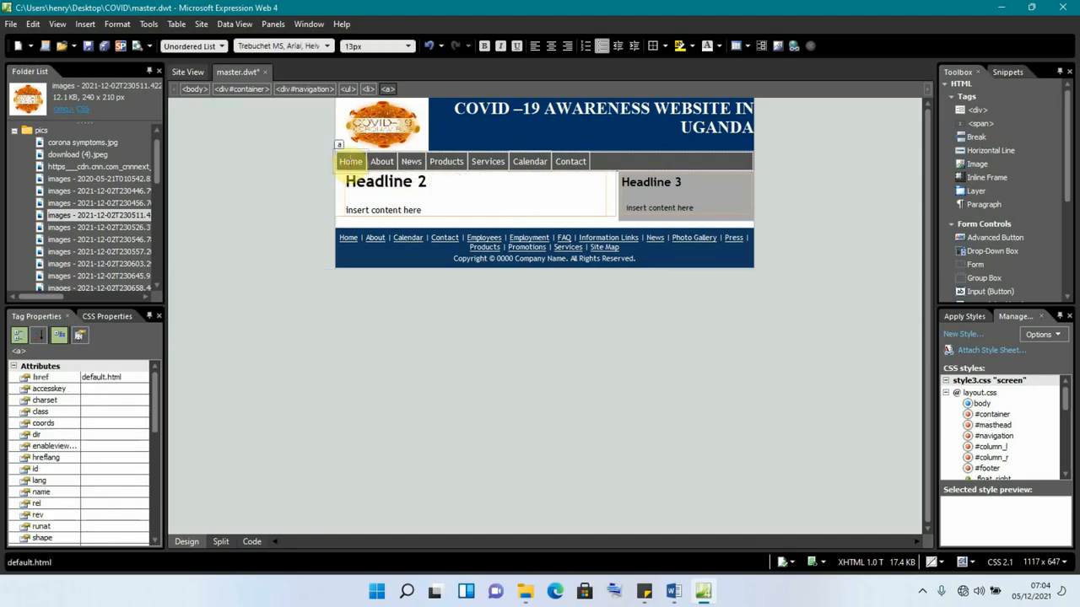
click(221, 541)
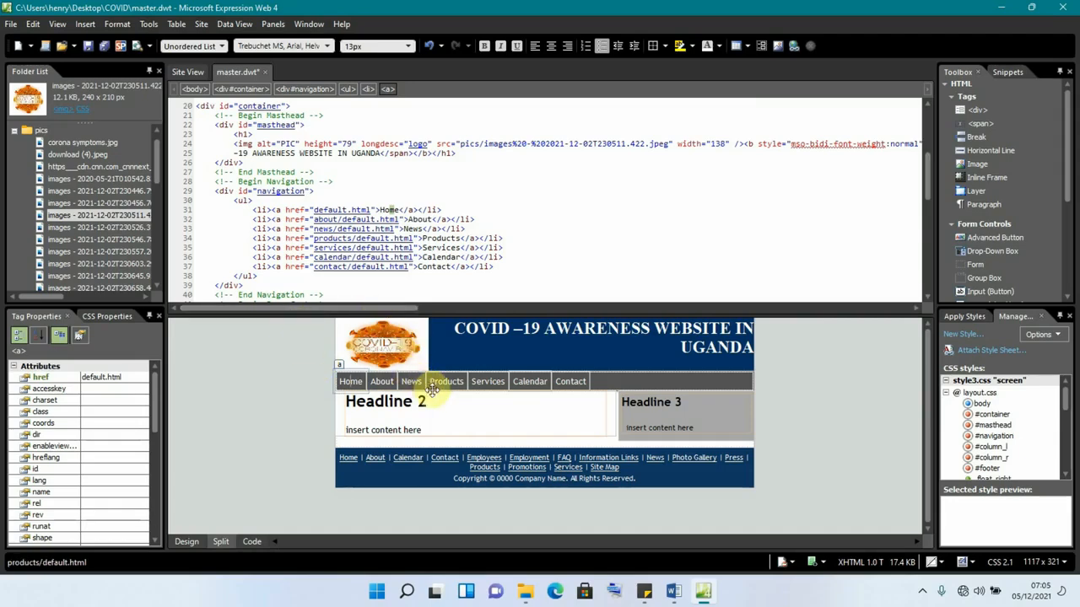
click(398, 209)
key(BackSpace)
key(BackSpace)
key(BackSpace)
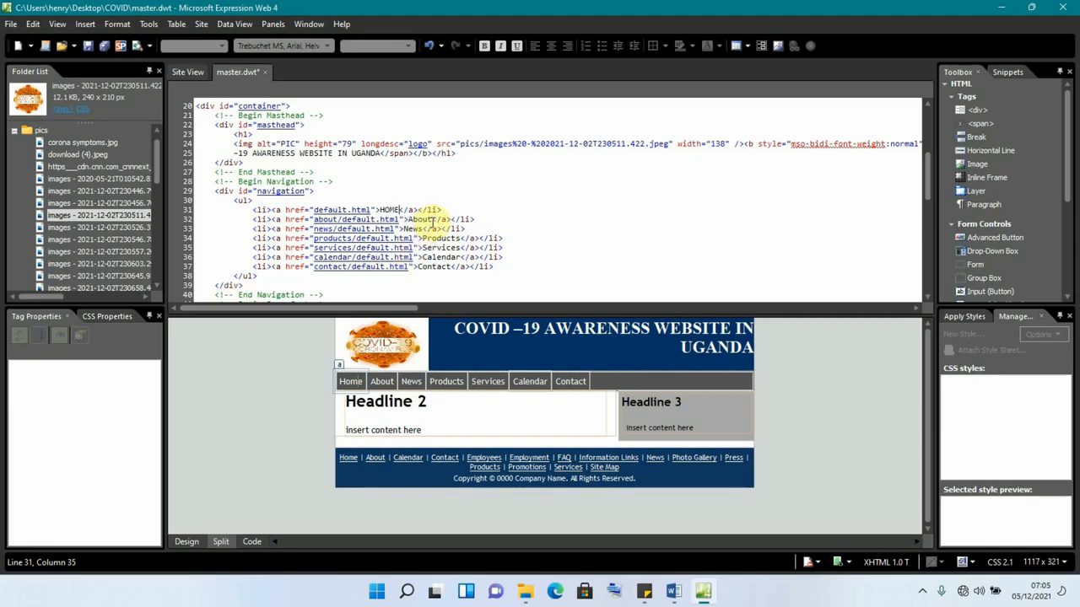
Rename the navigation links in the code: About as SPREAD and News as PREVENTION
click(434, 220)
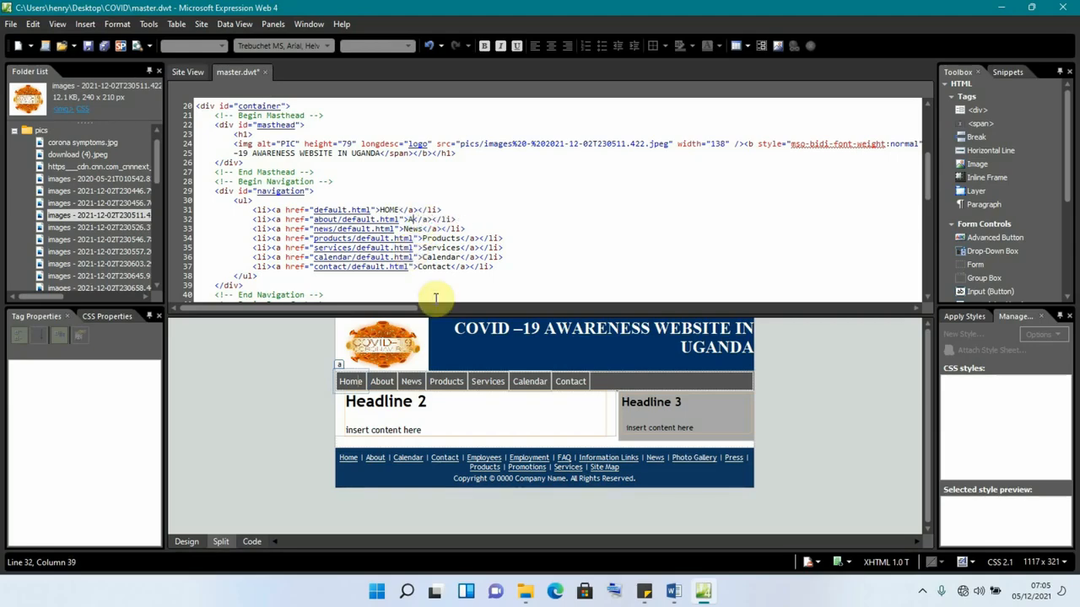
text(SPREAD)
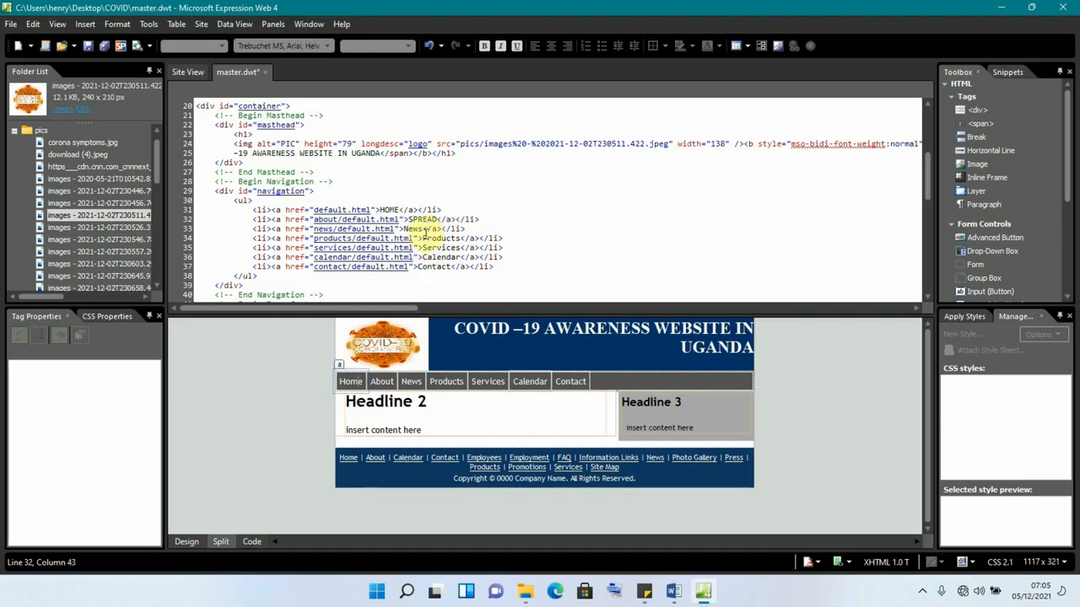
click(422, 229)
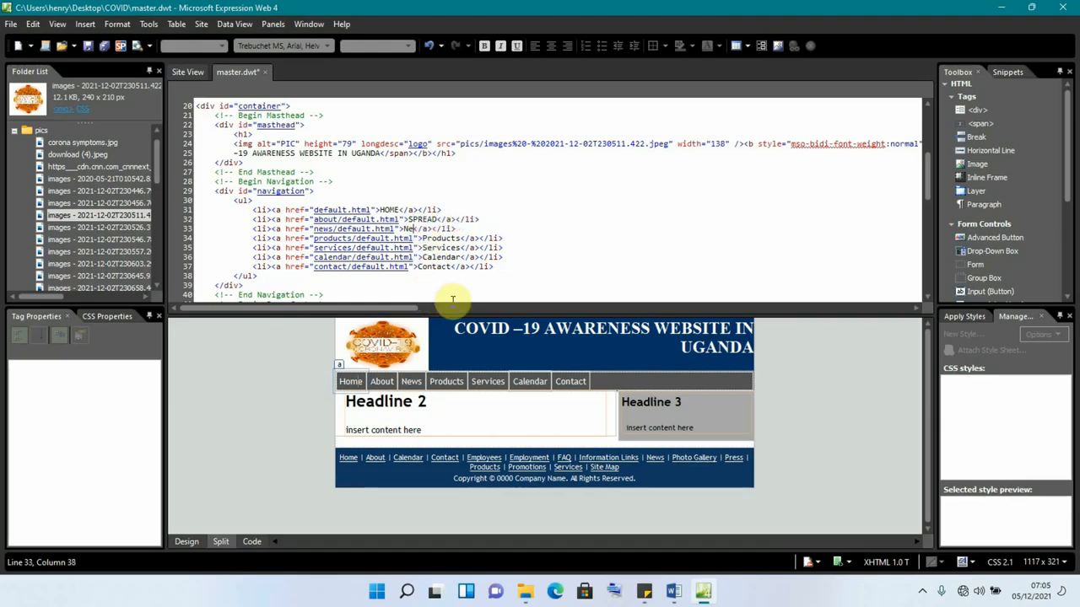
text(PREVENTION)
Rename the Products navigation link in the code as GALLERY
click(462, 238)
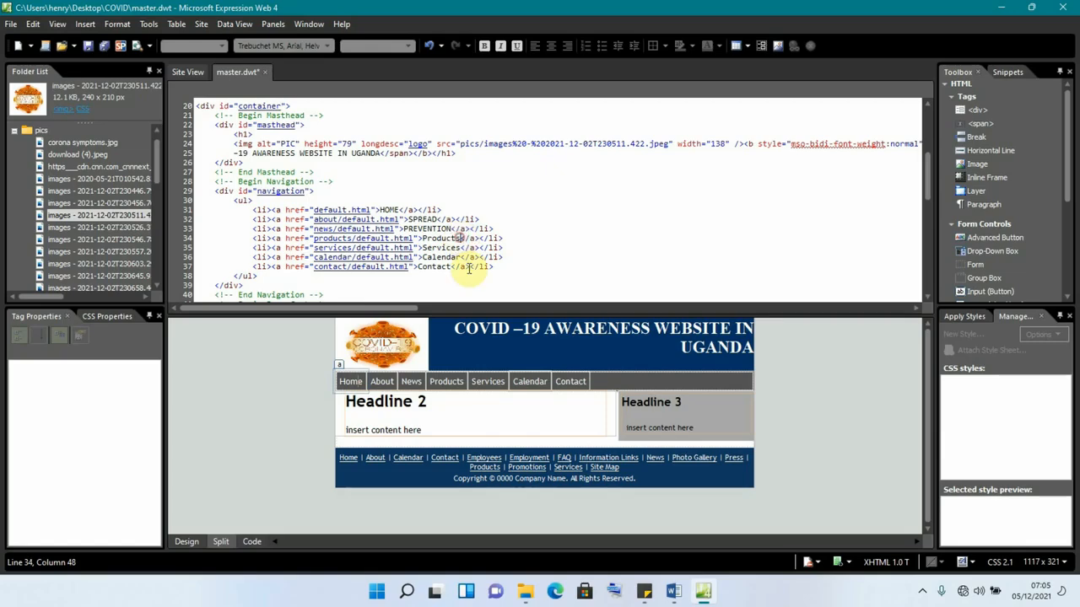
key(BackSpace)
key(BackSpace)
key(BackSpace)
key(BackSpace)
key(BackSpace)
key(BackSpace)
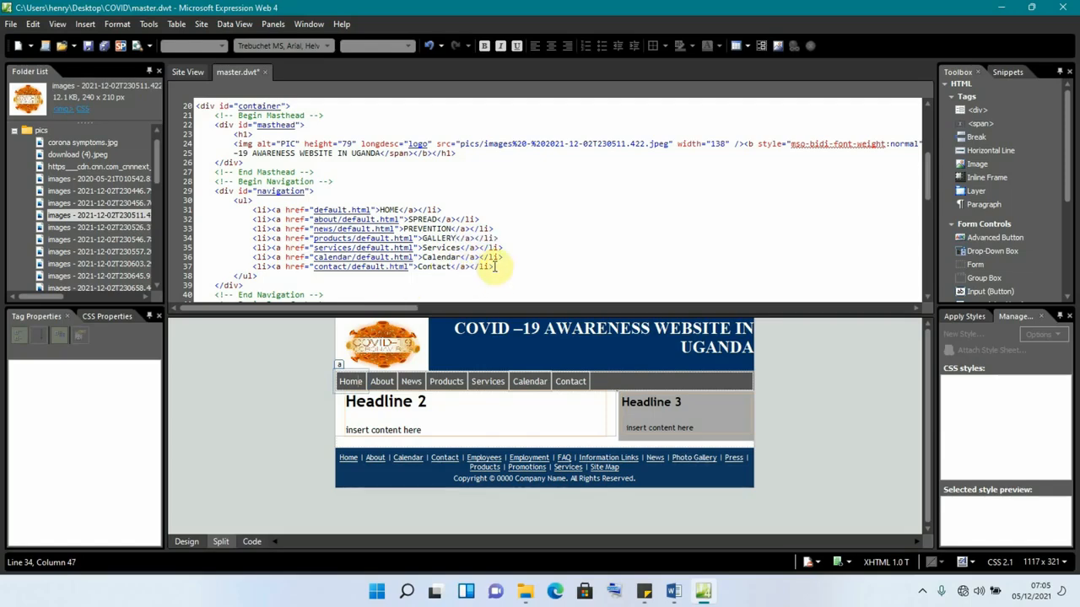
Delete the Services, Calendar and Contact list items from the navigation code and return to the design-only view
drag(495, 266, 251, 249)
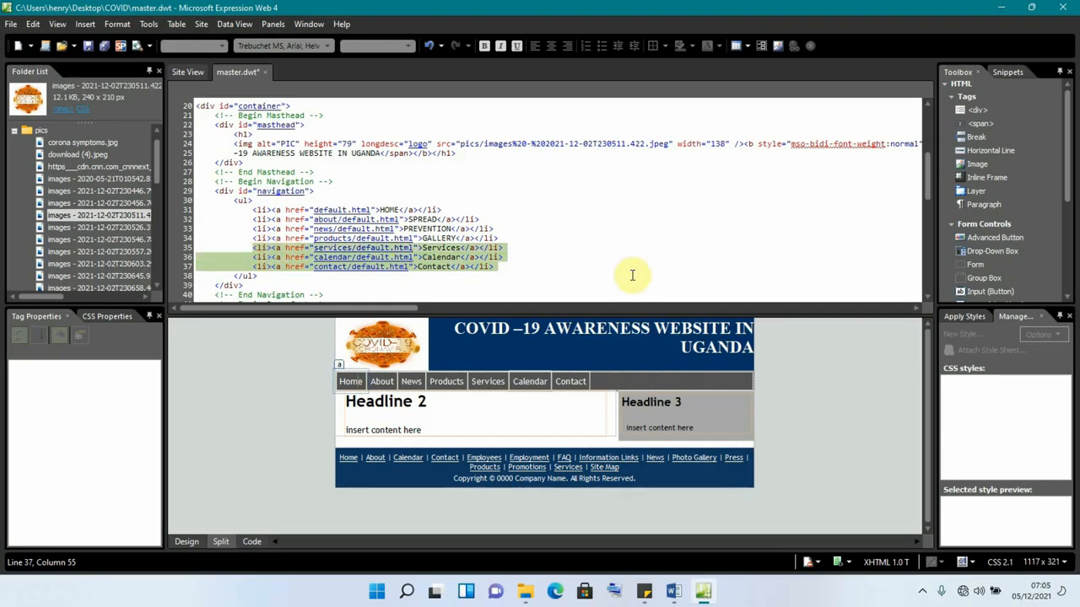
key(Delete)
click(288, 248)
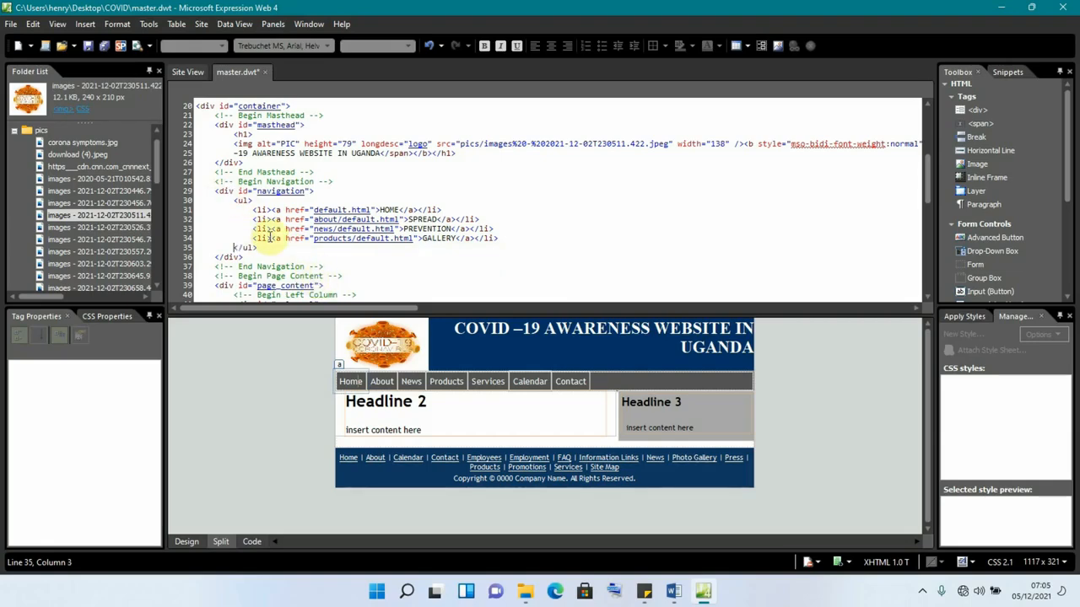
click(187, 542)
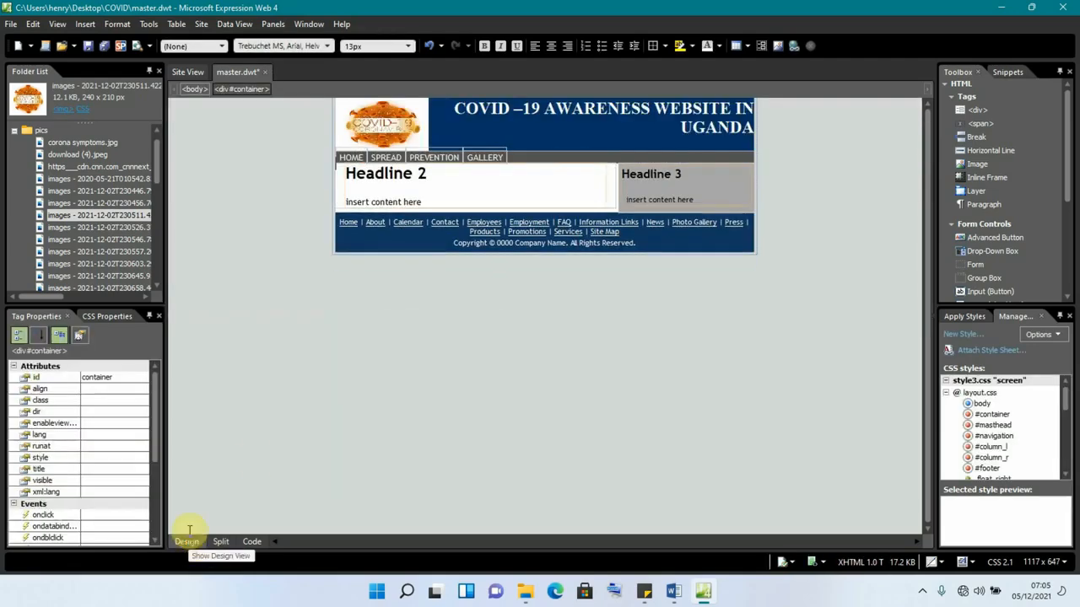
click(441, 273)
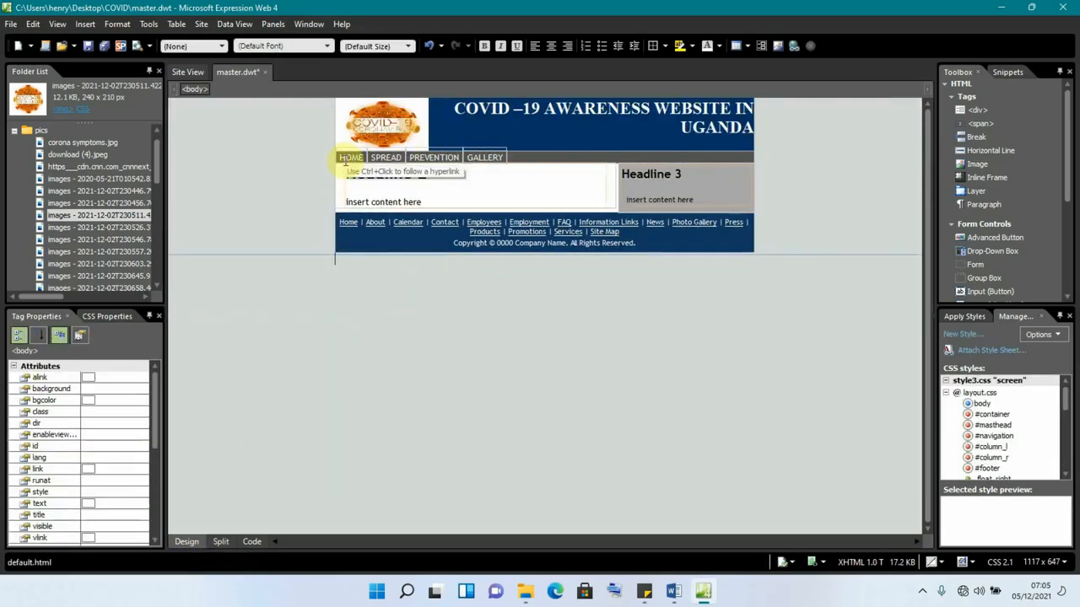
Set the font weight of the HOME navigation link to bold through its style attribute
click(351, 160)
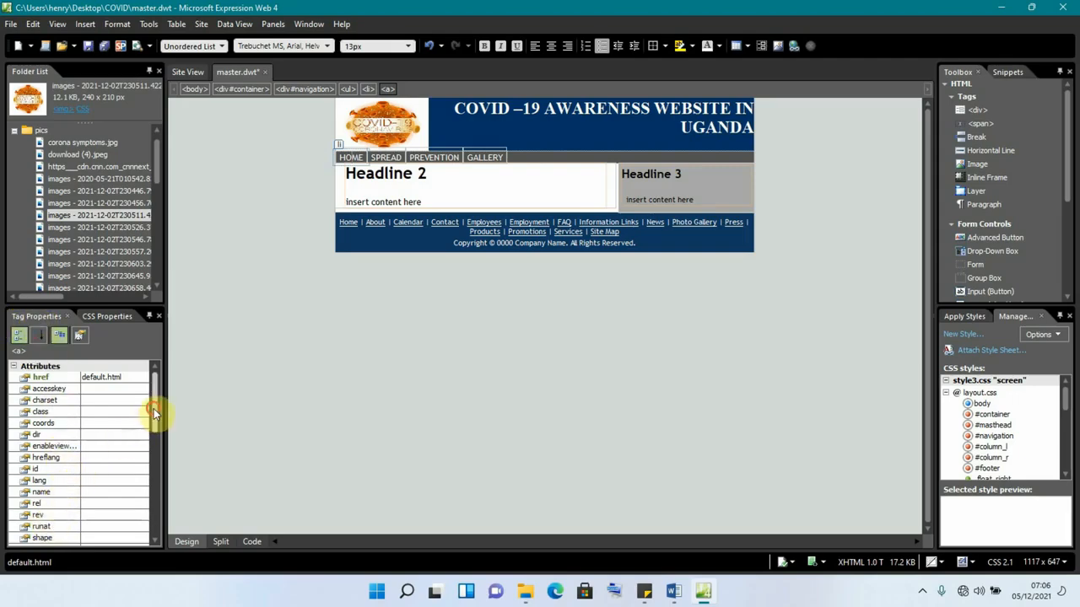
drag(154, 409, 155, 434)
click(45, 510)
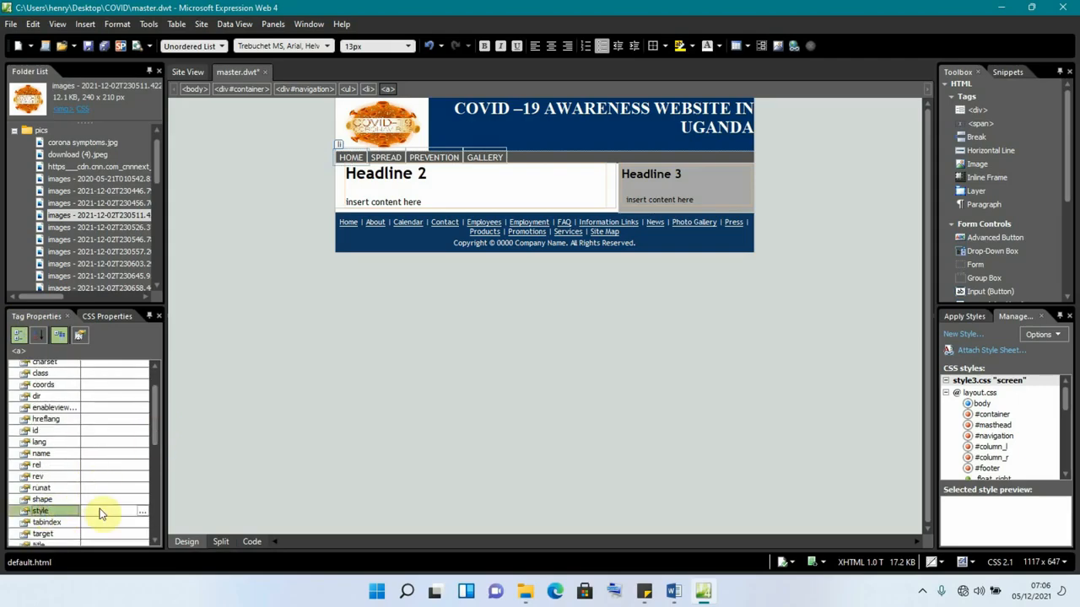
click(142, 512)
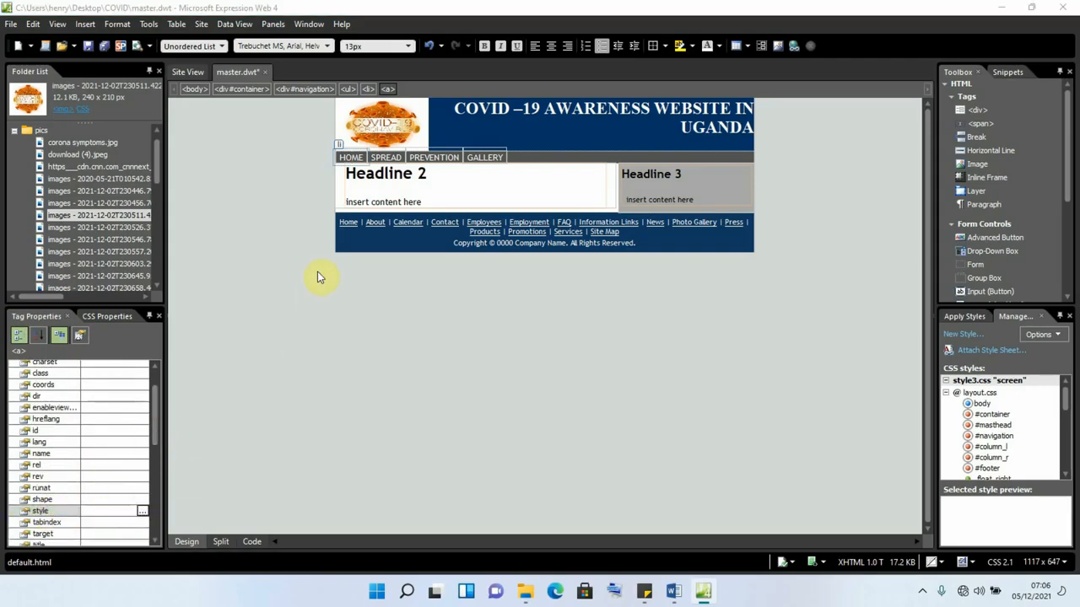
click(142, 511)
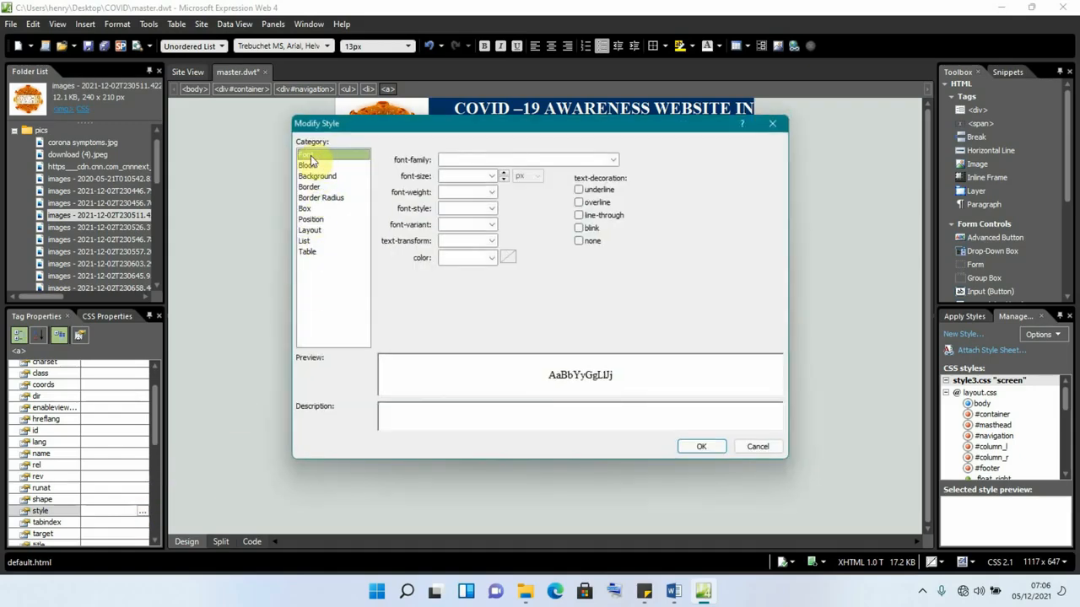
click(491, 193)
click(460, 214)
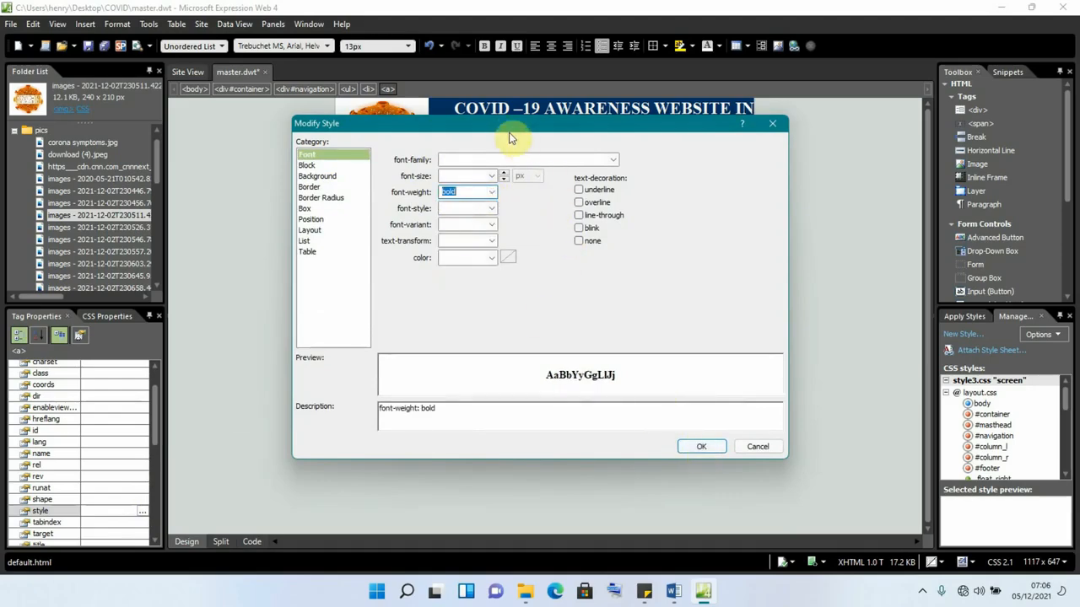
drag(509, 137, 489, 190)
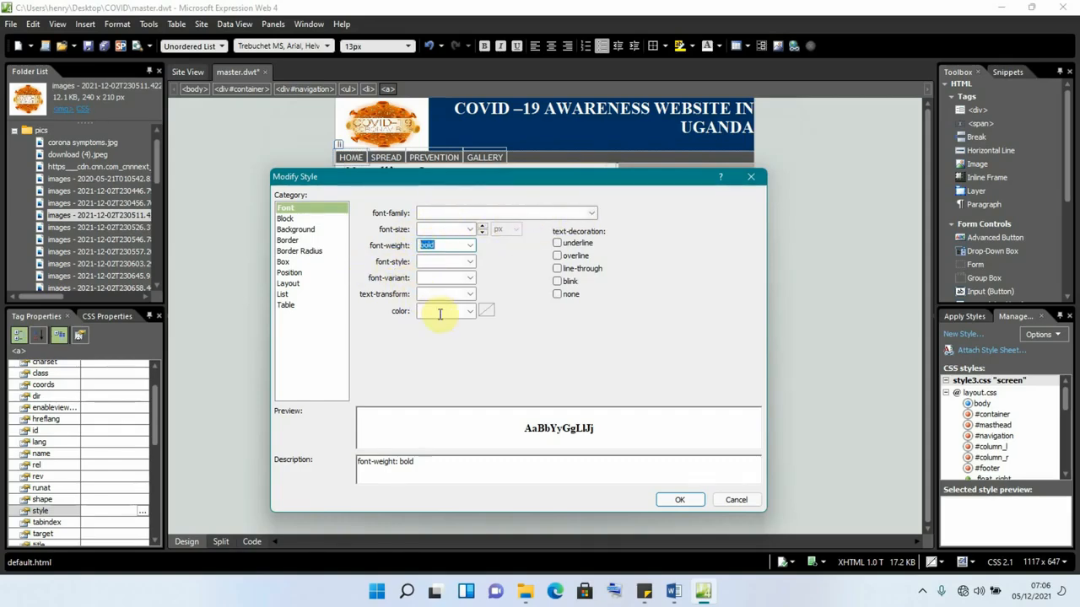
click(673, 499)
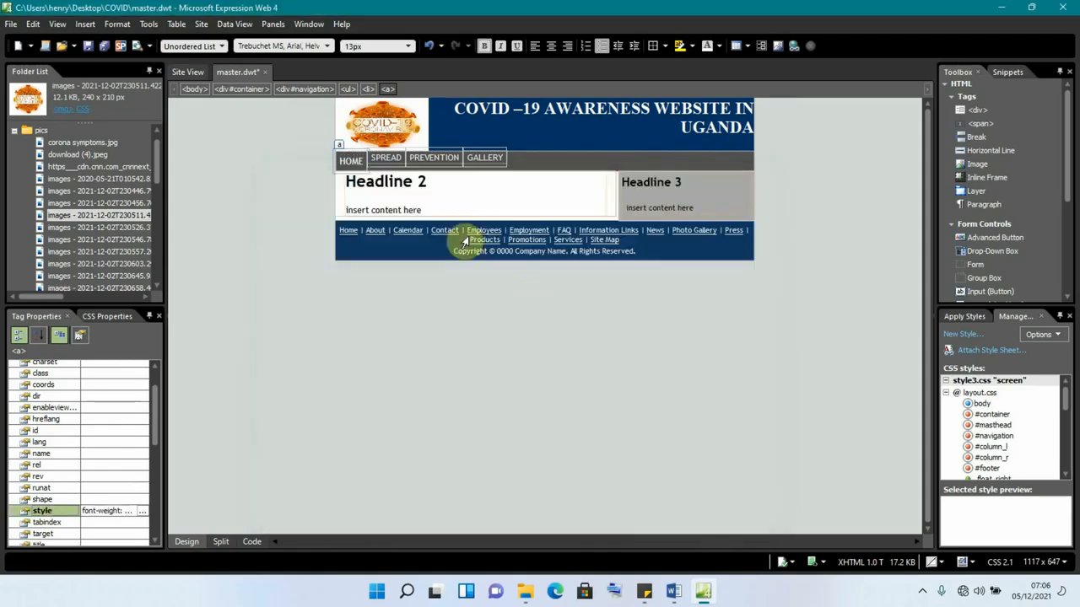
Set the font weight of the SPREAD navigation link to bold through its style attribute
click(380, 158)
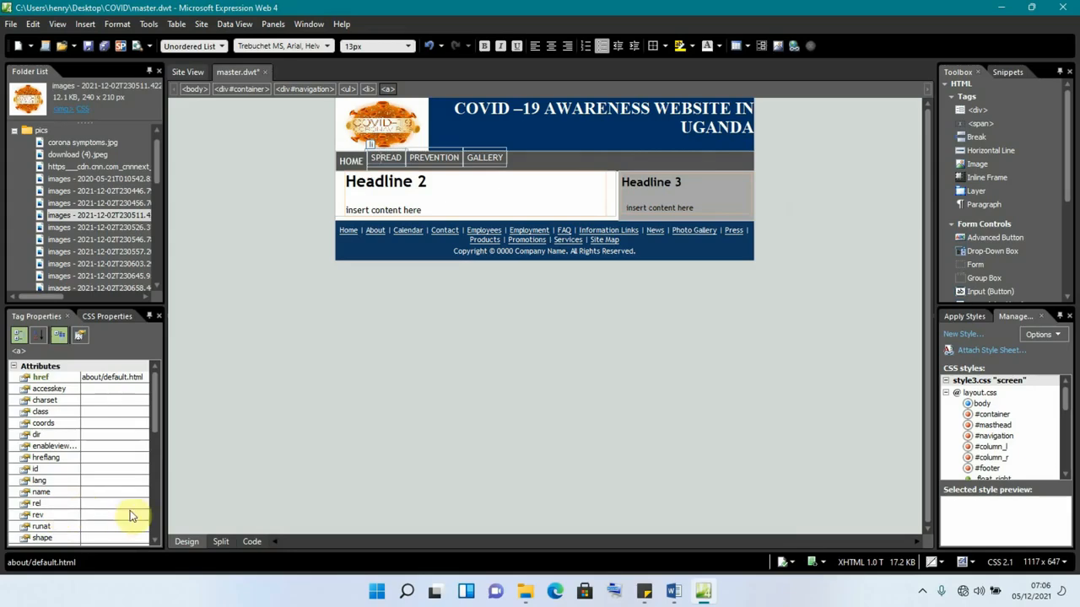
scroll(157, 413, down, 2)
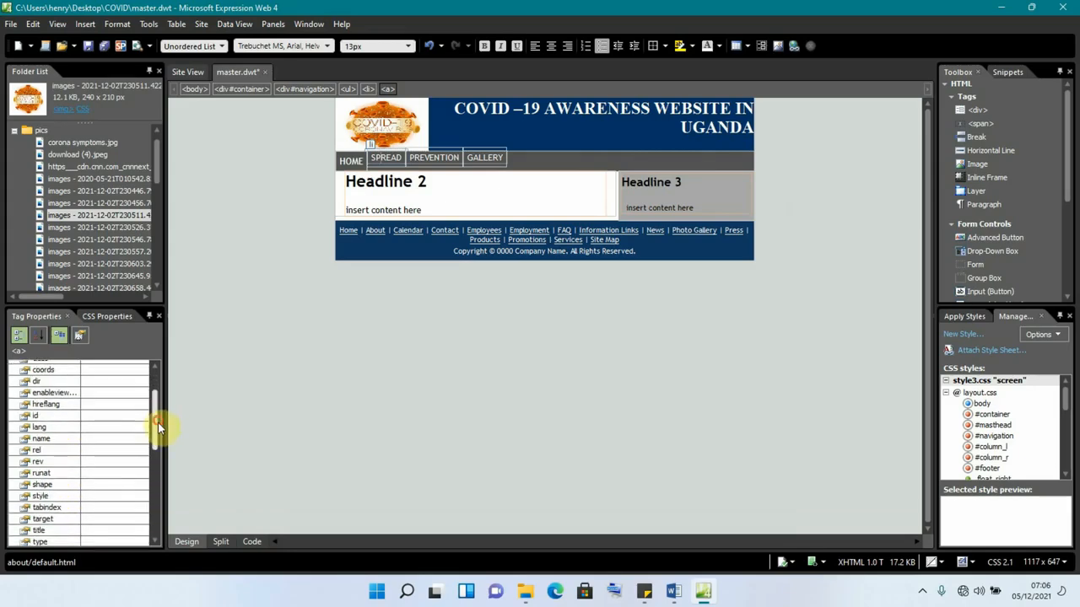
click(68, 496)
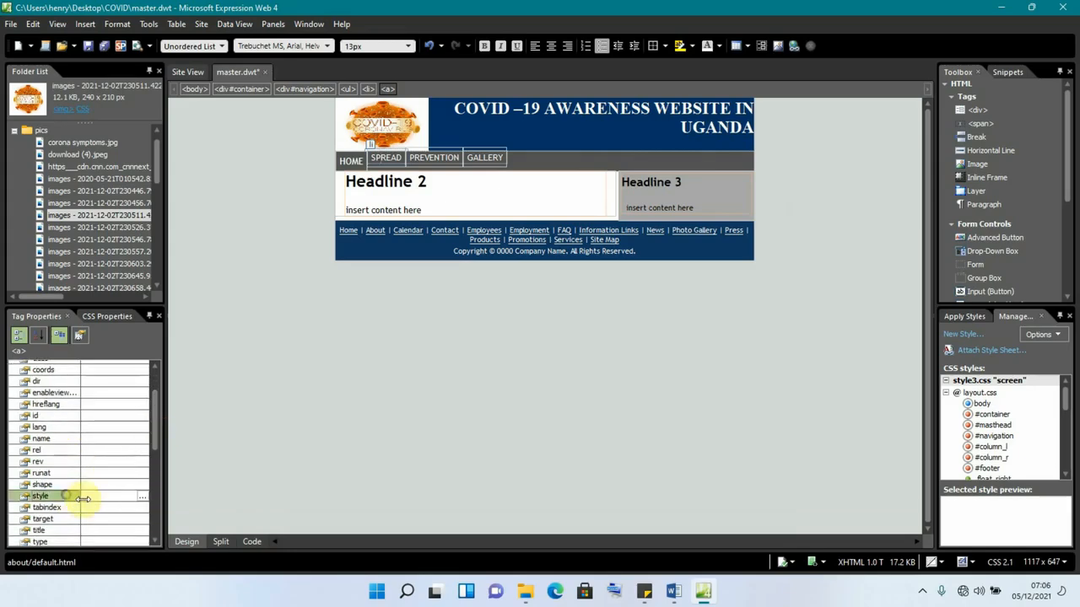
click(141, 497)
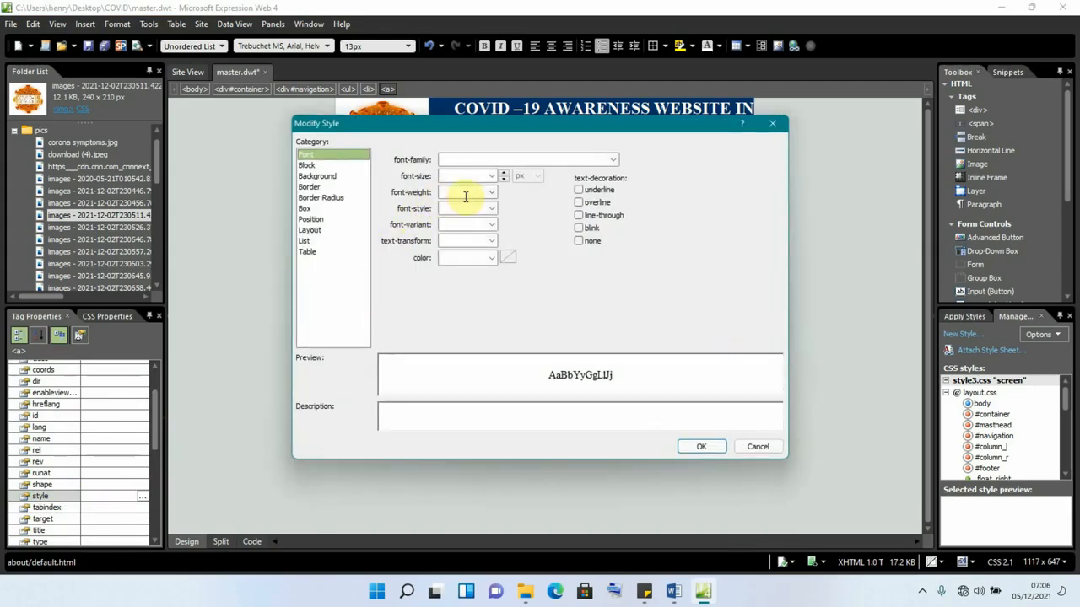
click(492, 200)
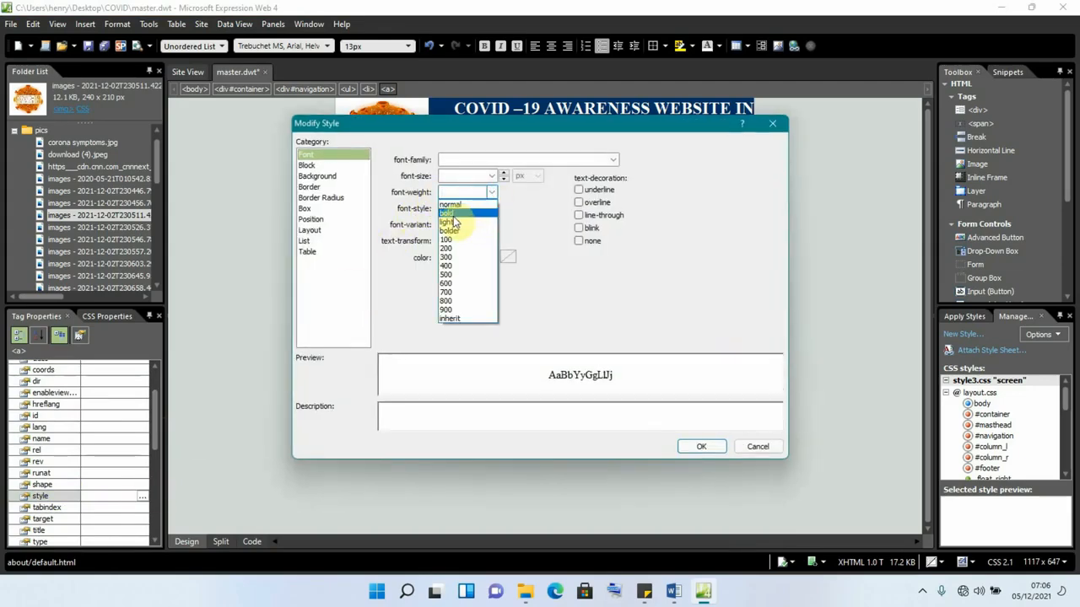
click(453, 221)
click(707, 447)
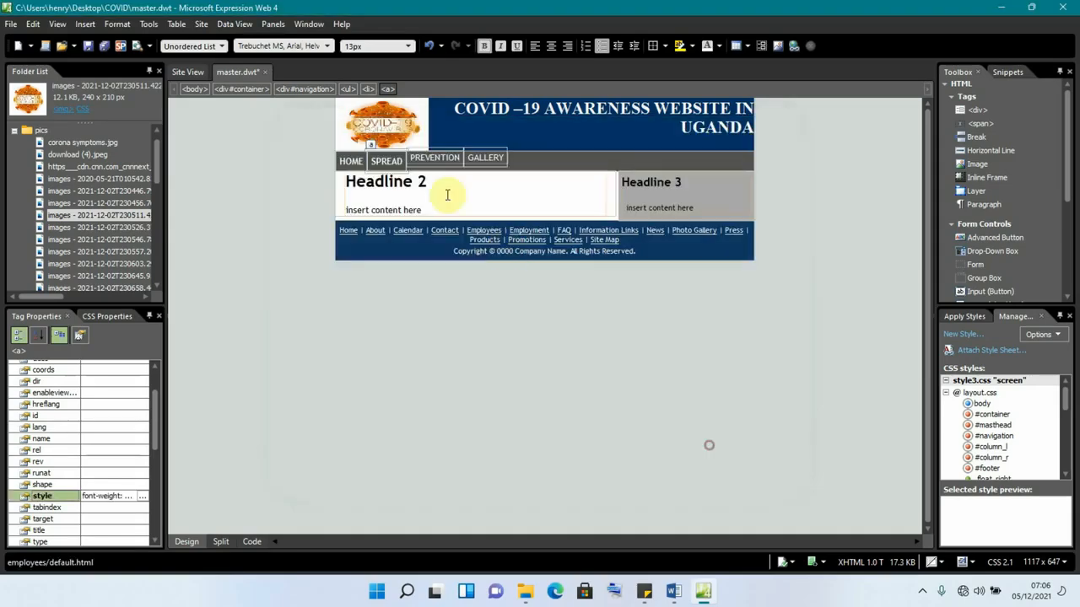
Set the font weight of the PREVENTION navigation link to bold through its style attribute
click(435, 159)
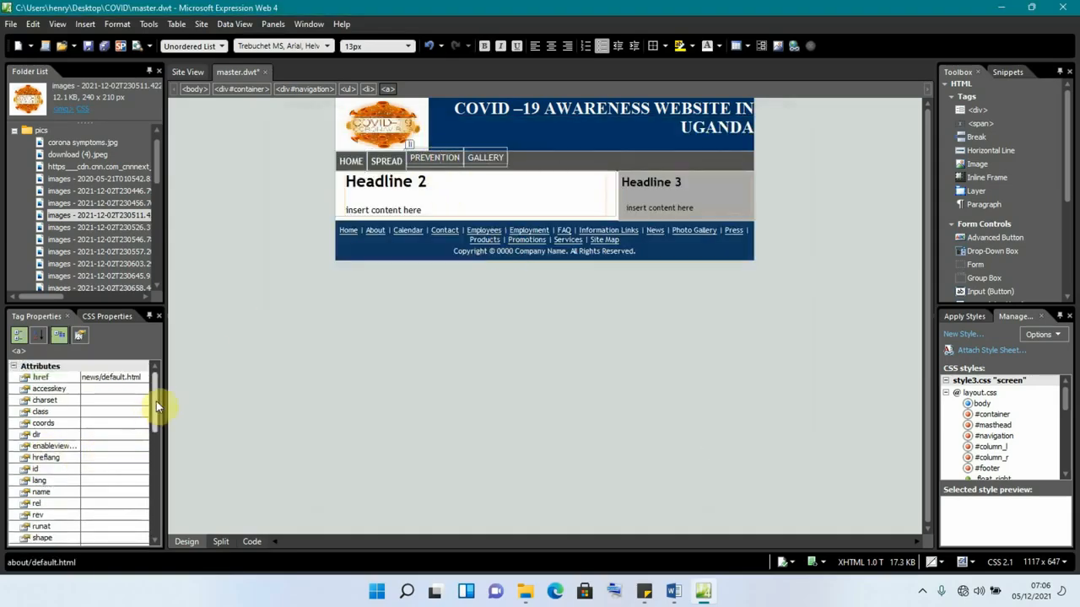
drag(156, 400, 159, 430)
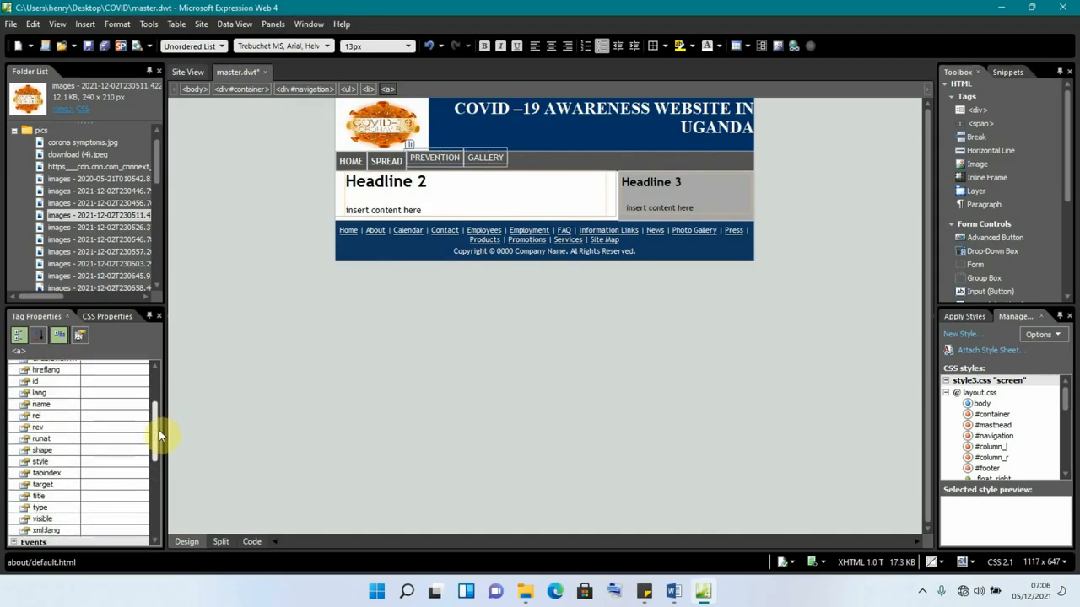
click(134, 461)
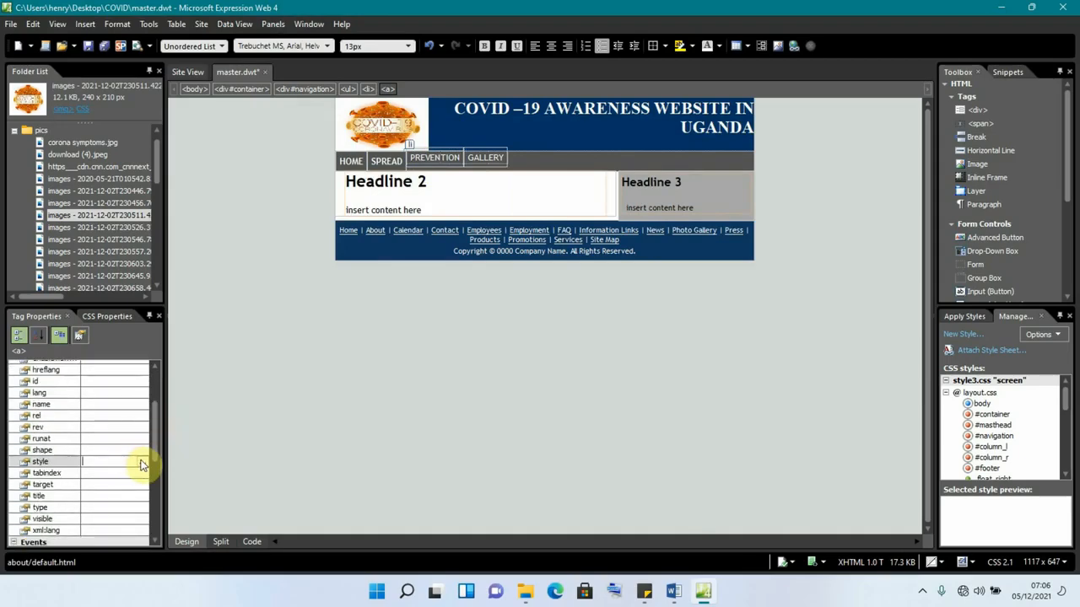
click(142, 461)
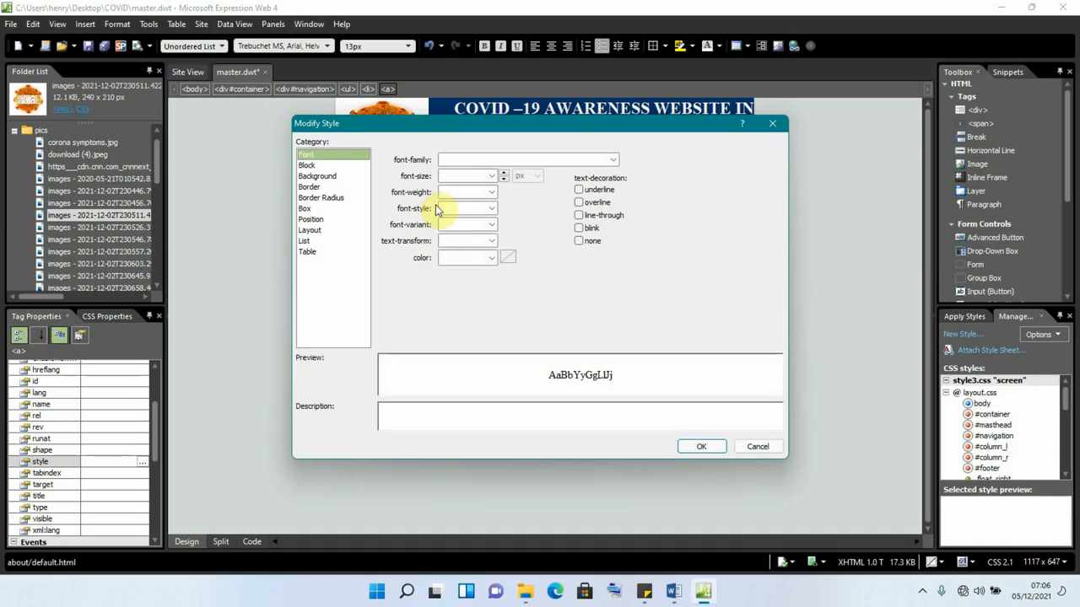
click(493, 193)
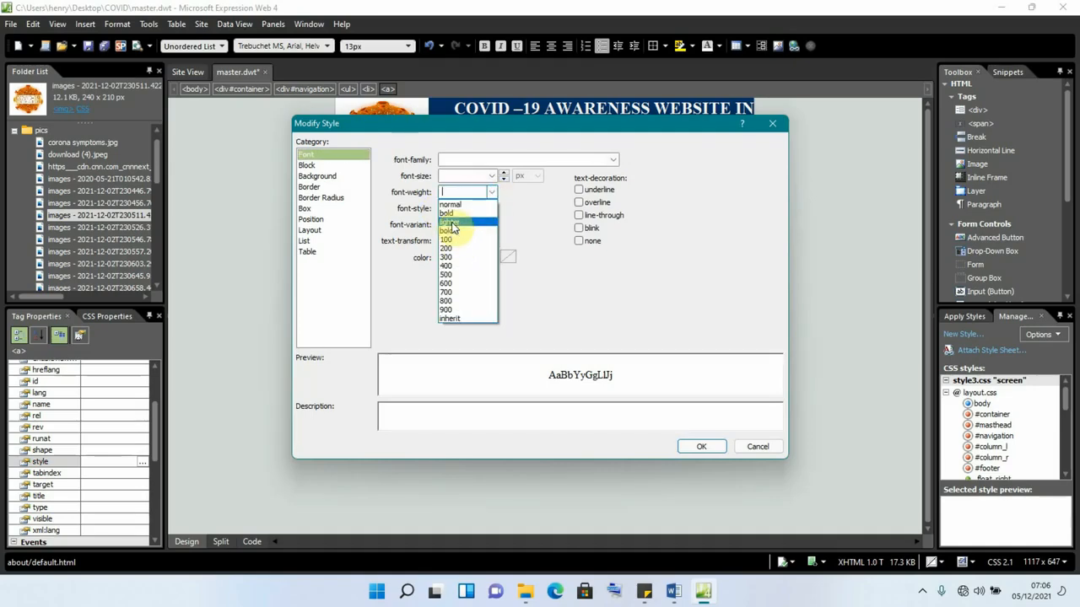
click(448, 212)
click(704, 446)
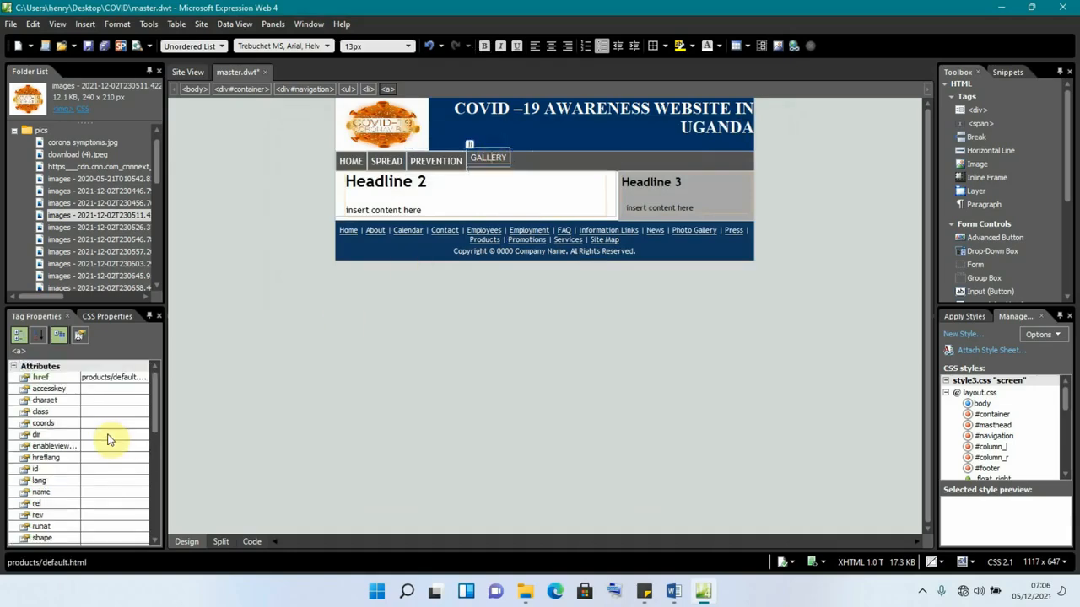
Set the font weight of the GALLERY navigation link to bold through its style attribute
drag(154, 393, 159, 425)
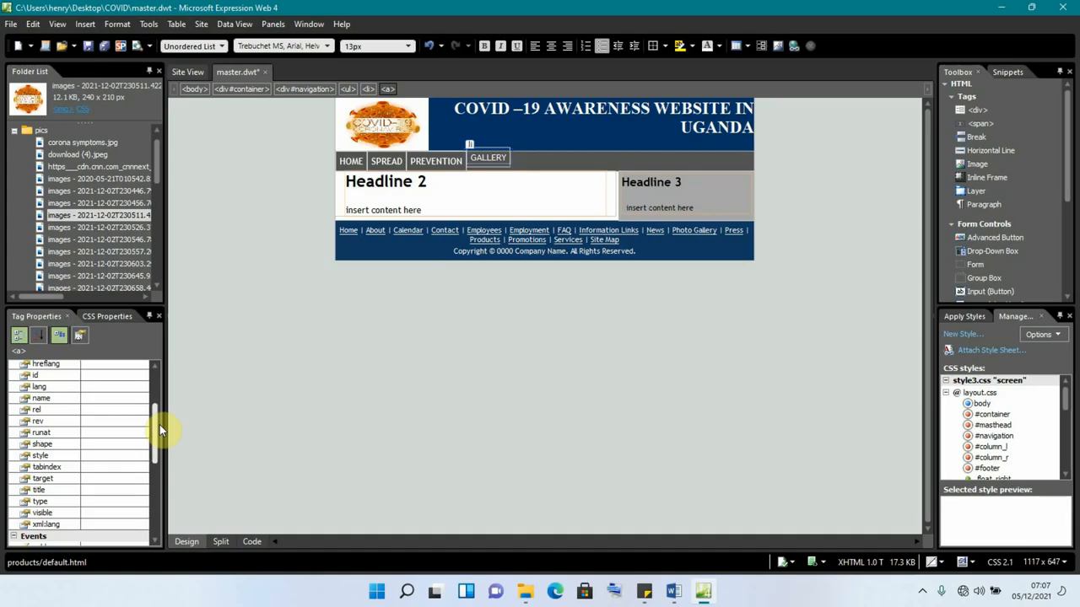
click(127, 453)
click(143, 454)
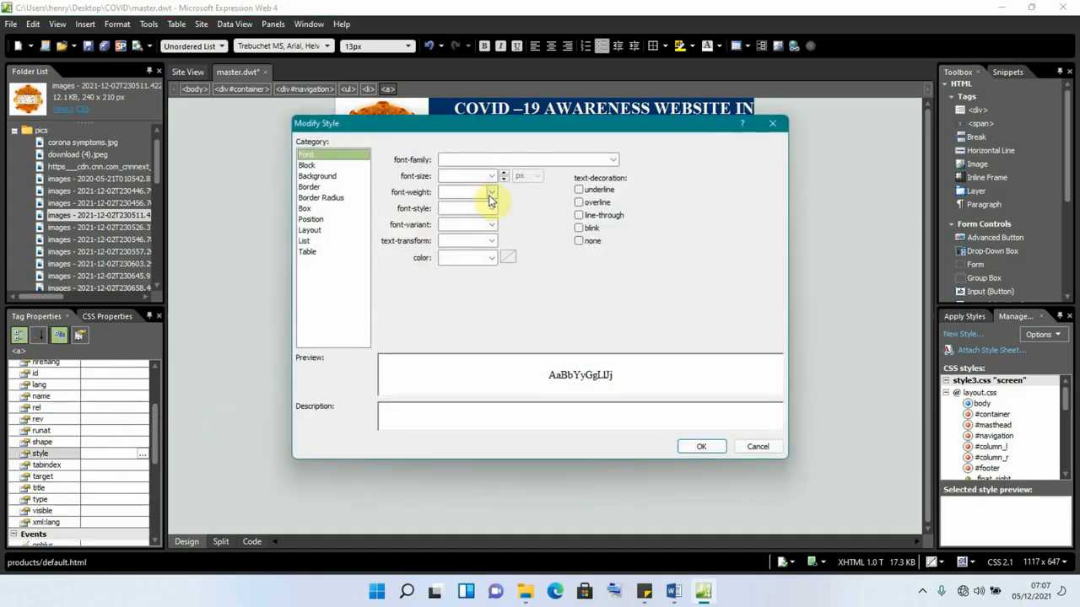
click(490, 194)
click(461, 214)
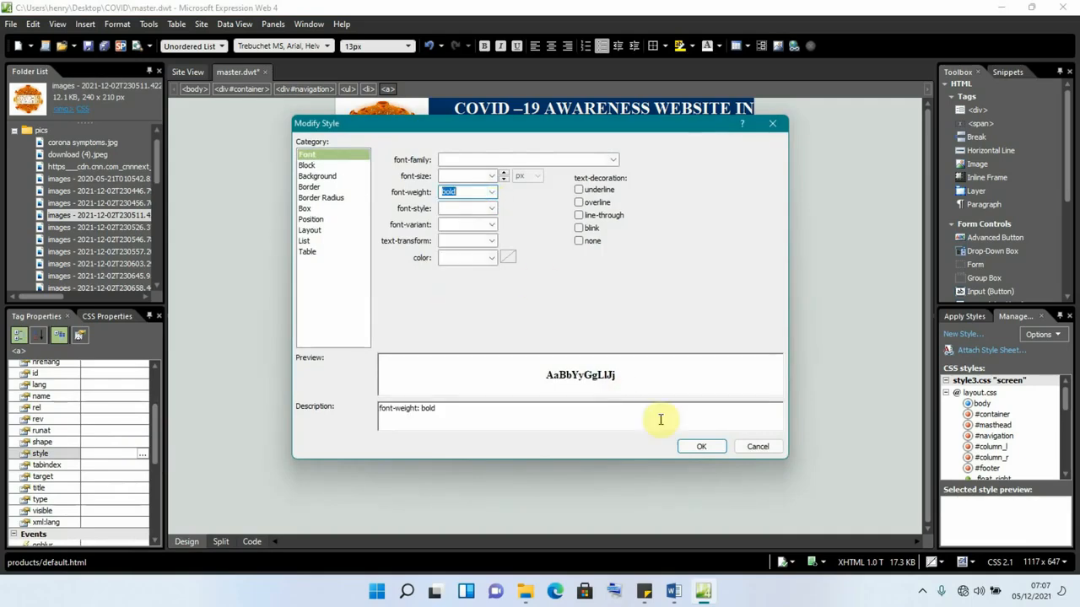
click(701, 447)
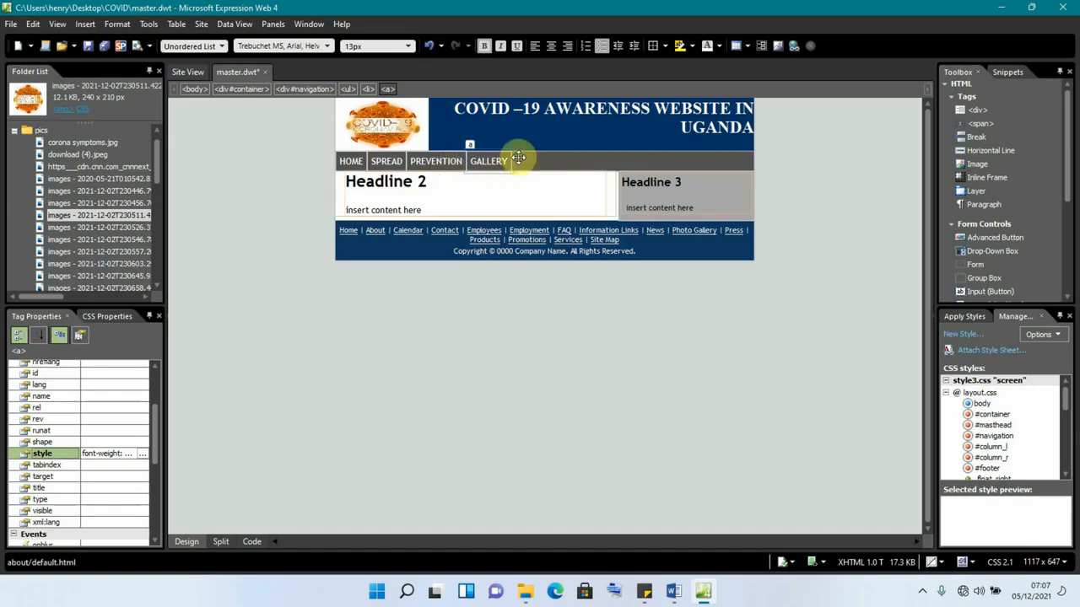
Replace the sidebar's Headline 3 text with UPDATES and centre the heading
click(689, 183)
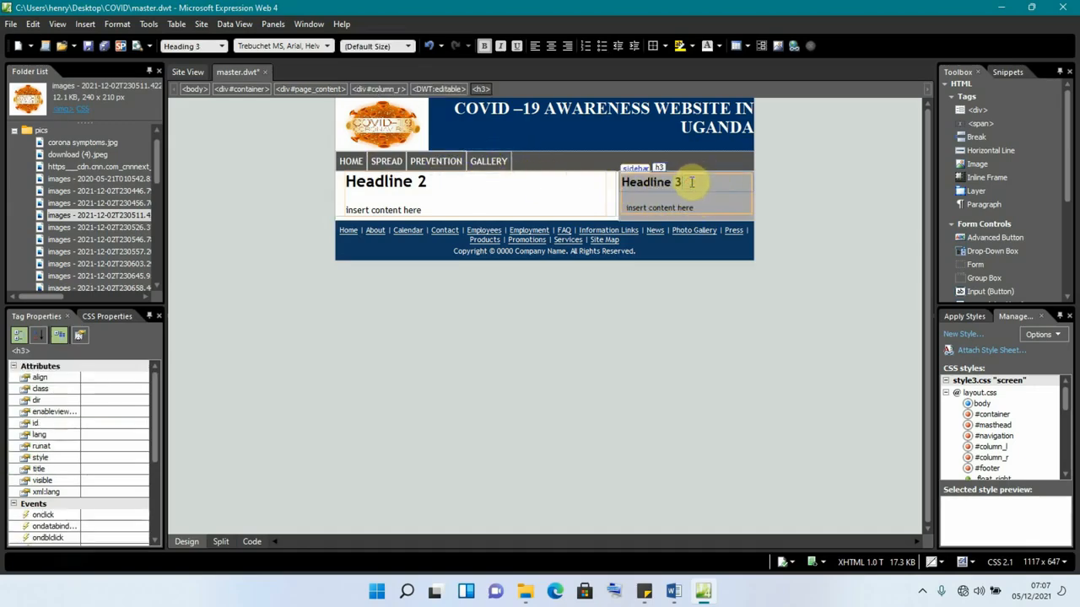
drag(691, 182, 626, 185)
click(711, 180)
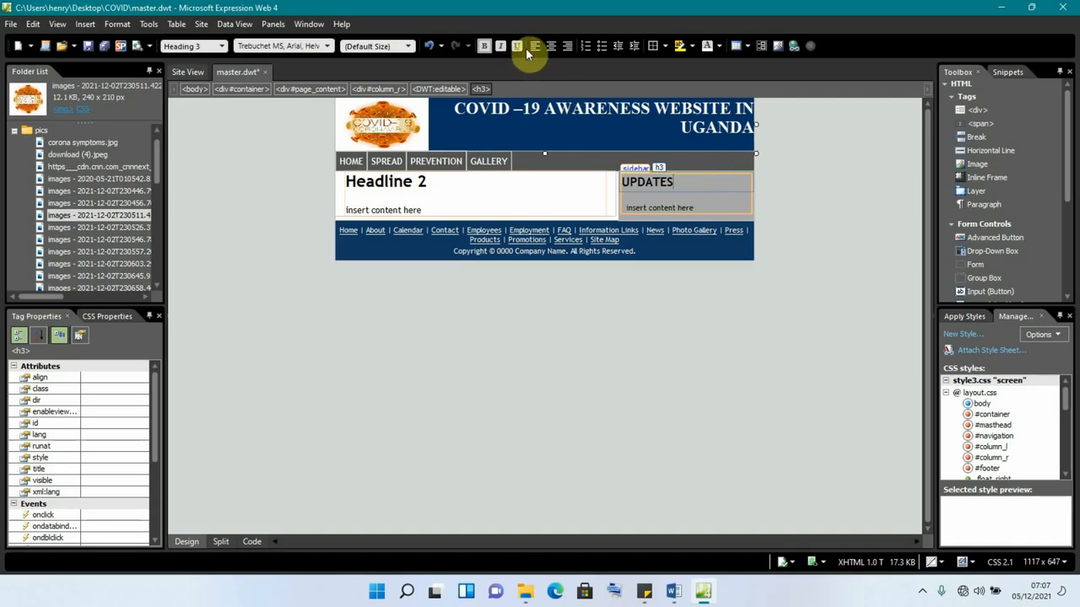
click(550, 50)
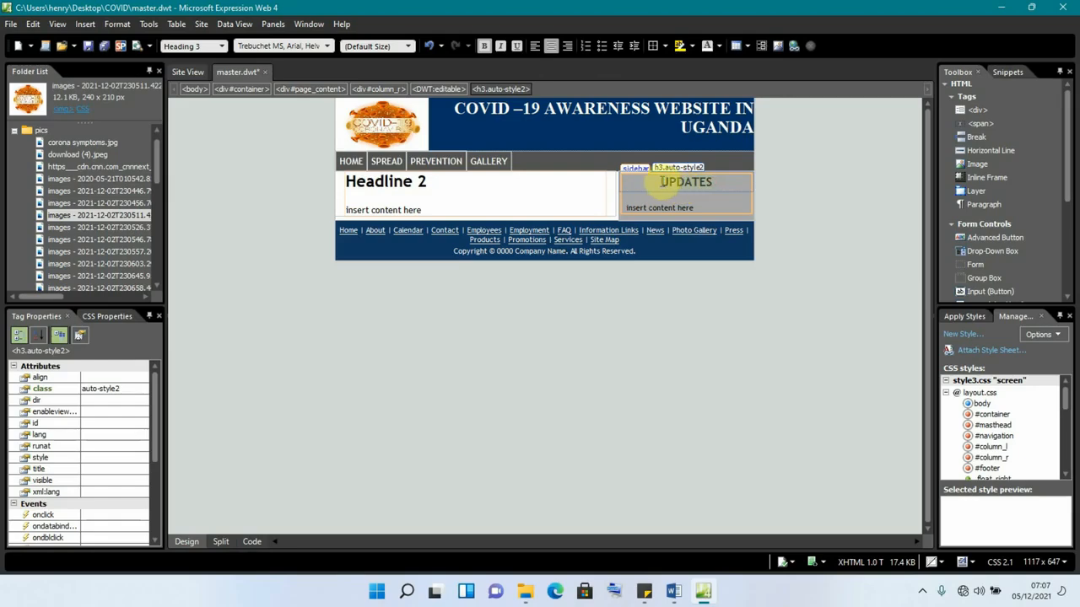
Set the font color of the sidebar's UPDATES heading to red (#FF0000)
click(723, 47)
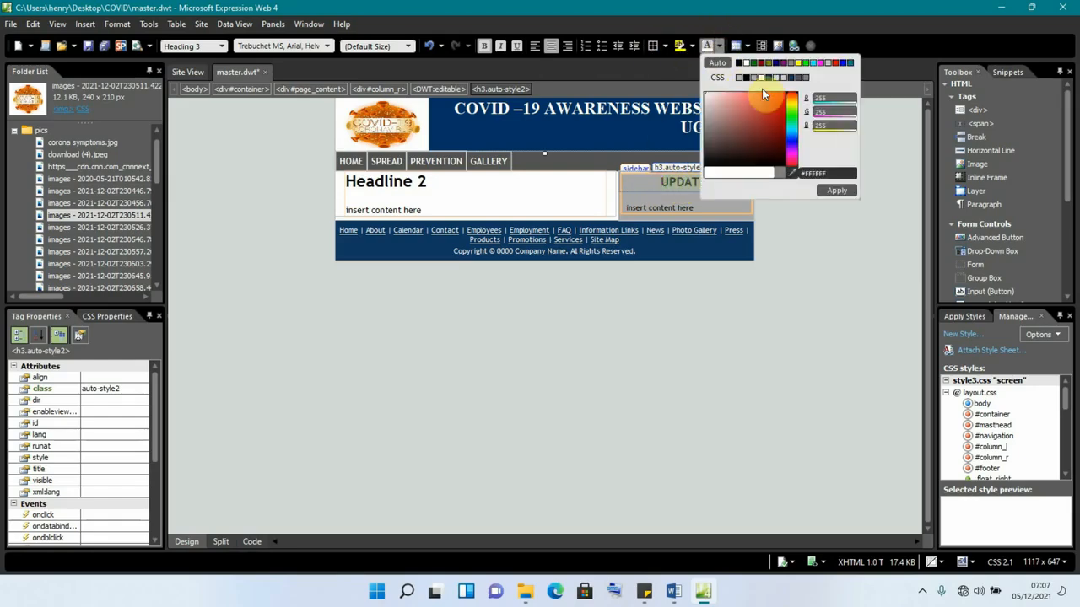
click(835, 62)
click(834, 192)
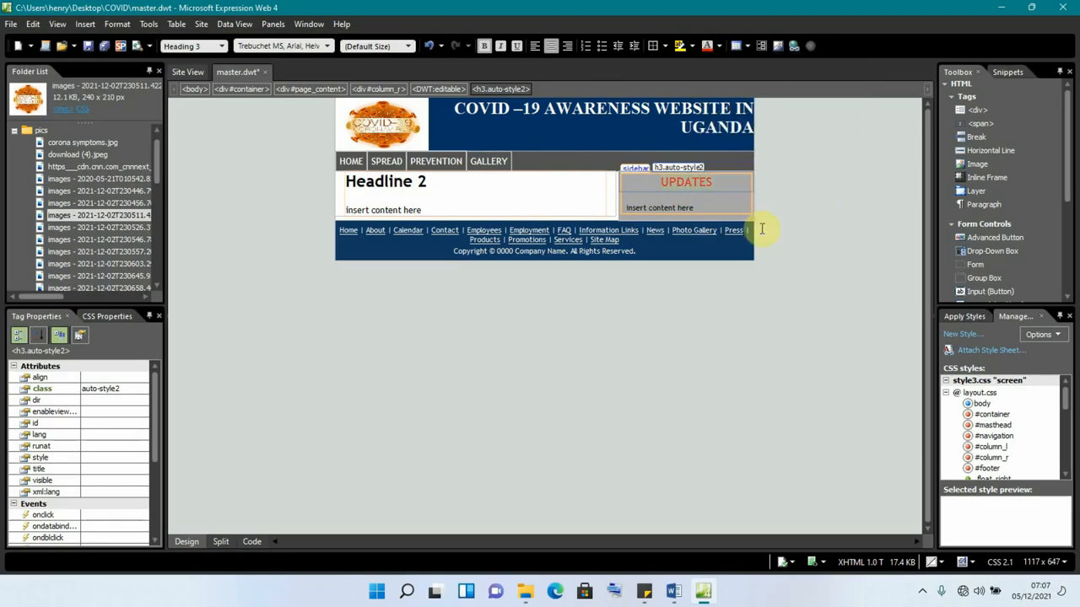
Replace the sidebar placeholder paragraph with STAY HOME and add three blank paragraphs below it
click(693, 208)
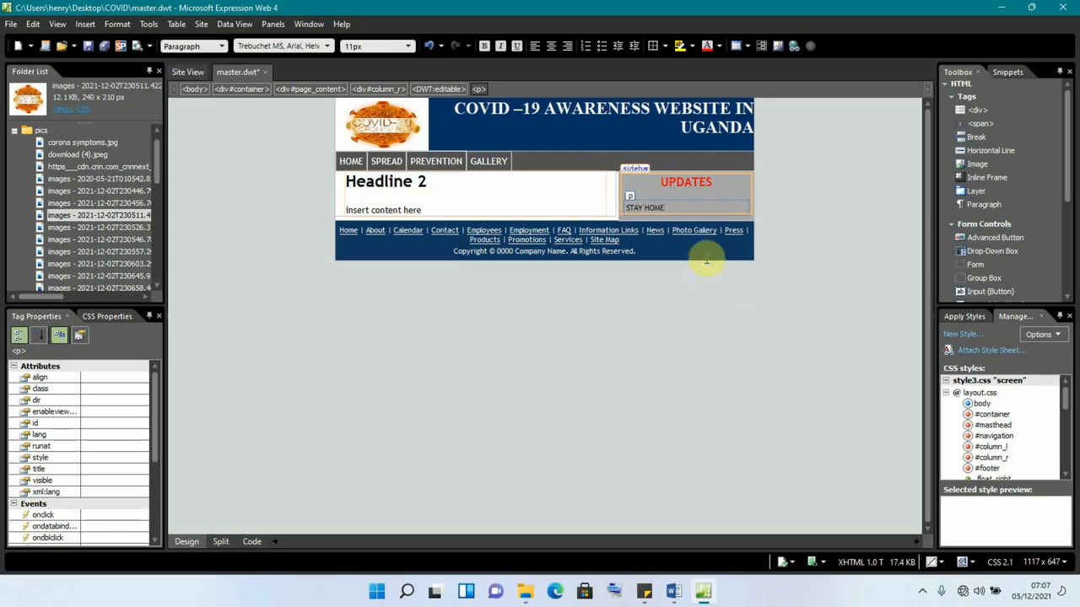
key(Return)
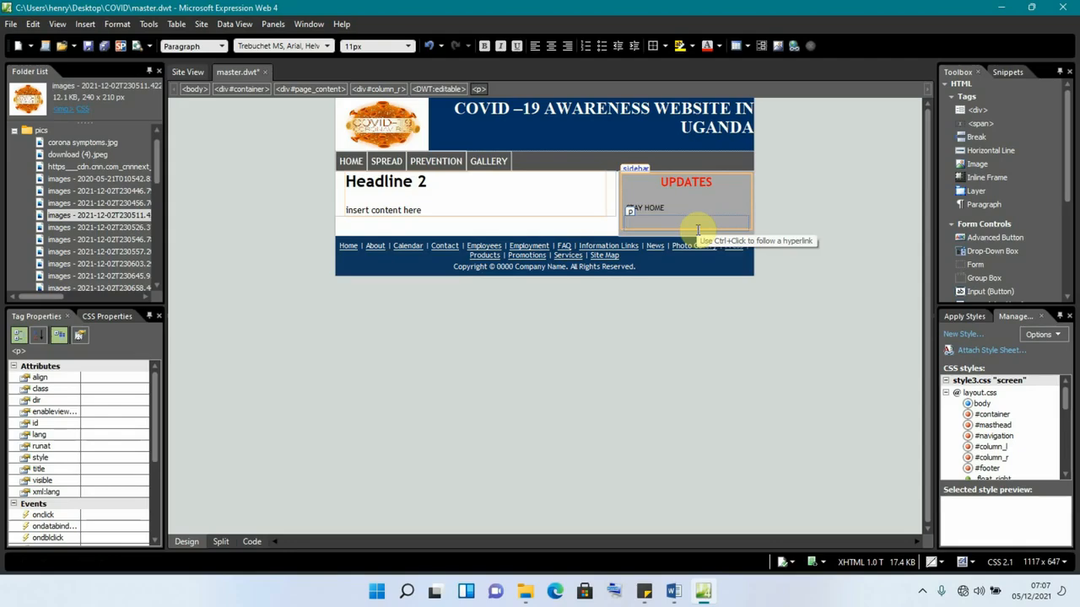
key(Return)
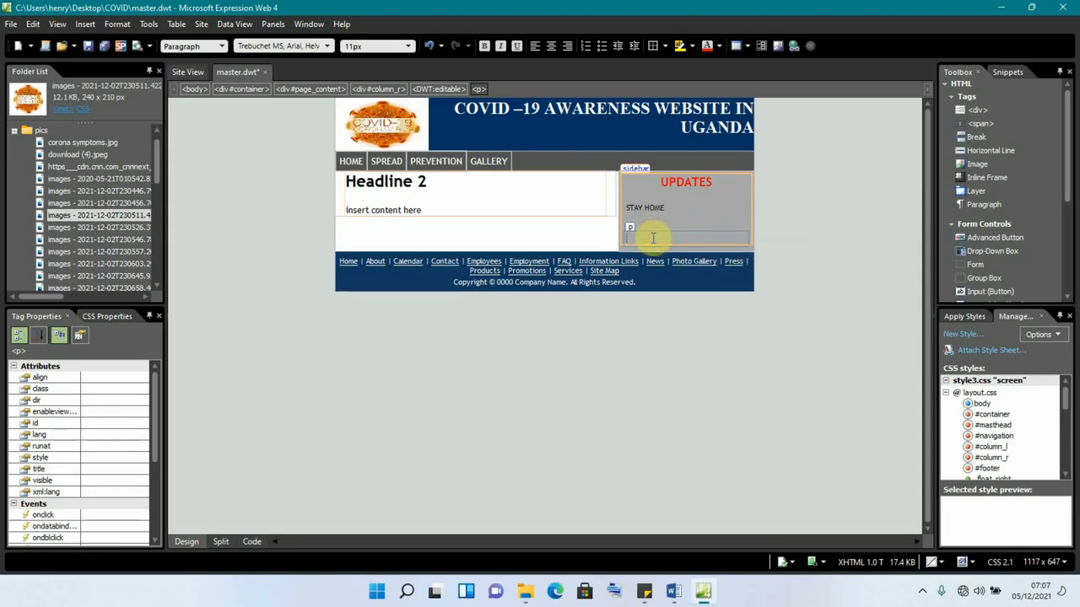
key(Return)
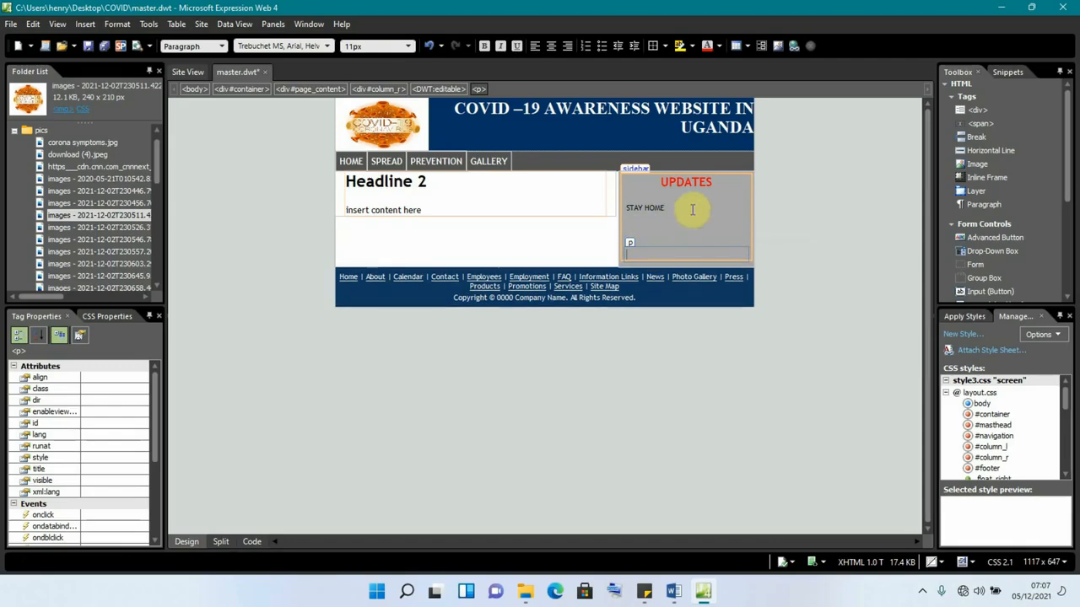
Color the sidebar's STAY HOME text red (#FF0000) and make it bold
click(668, 209)
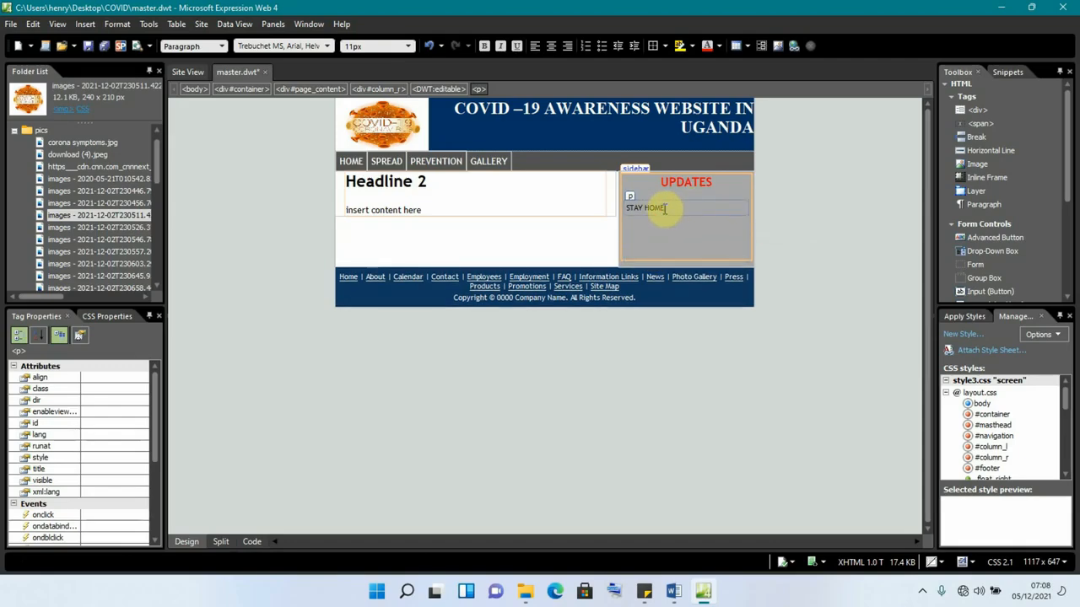
drag(666, 208, 633, 208)
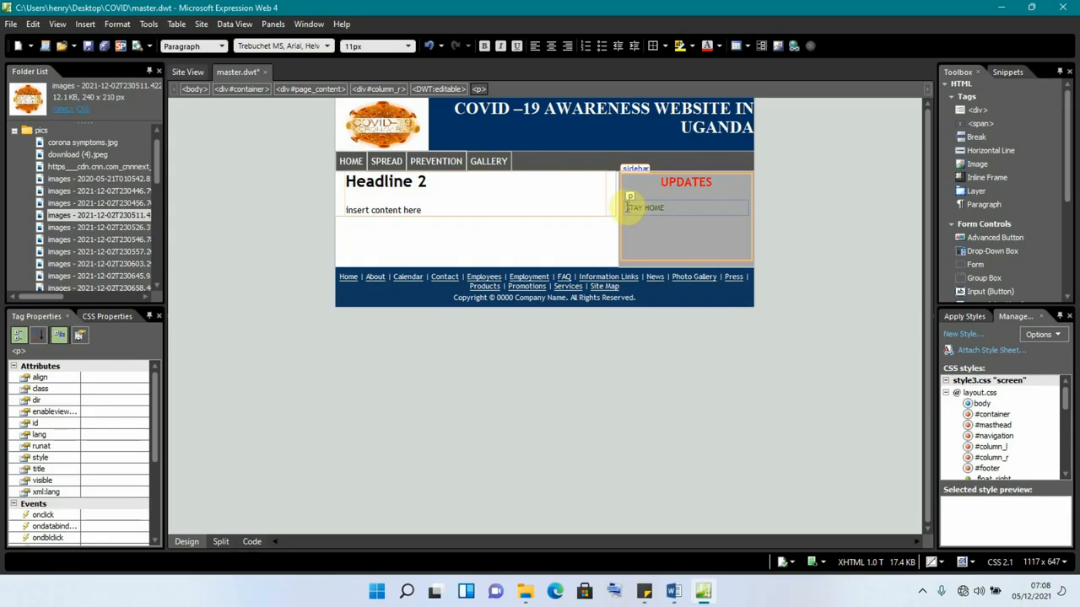
click(707, 127)
click(720, 47)
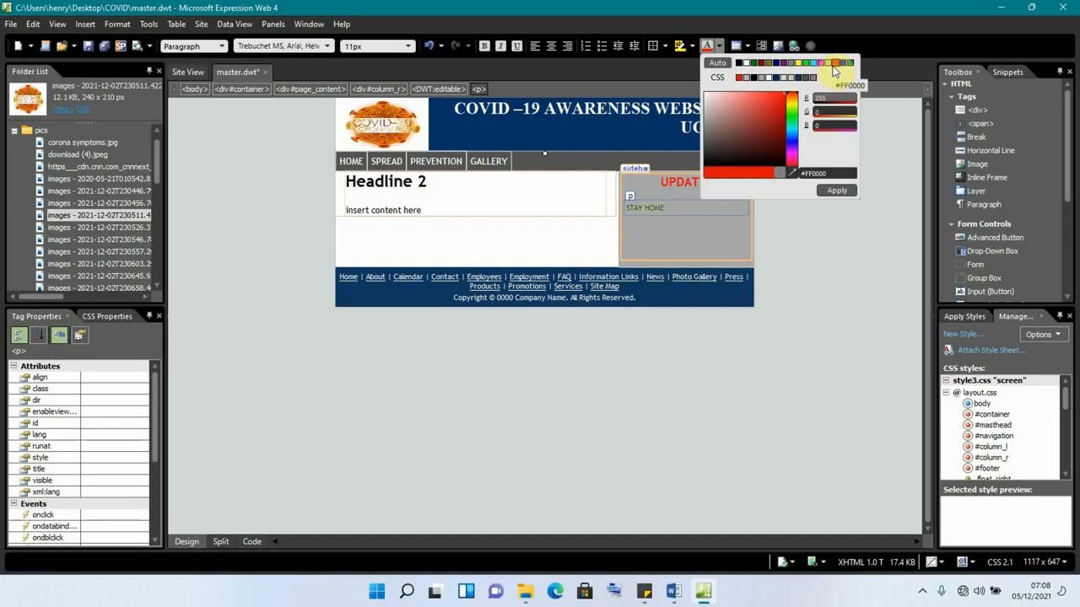
click(832, 191)
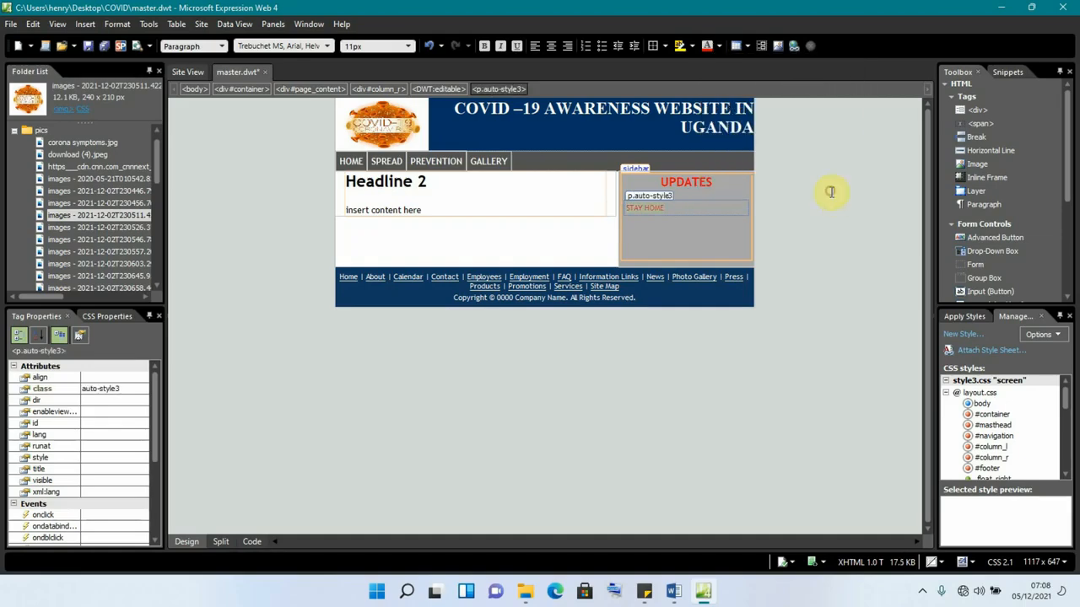
click(486, 47)
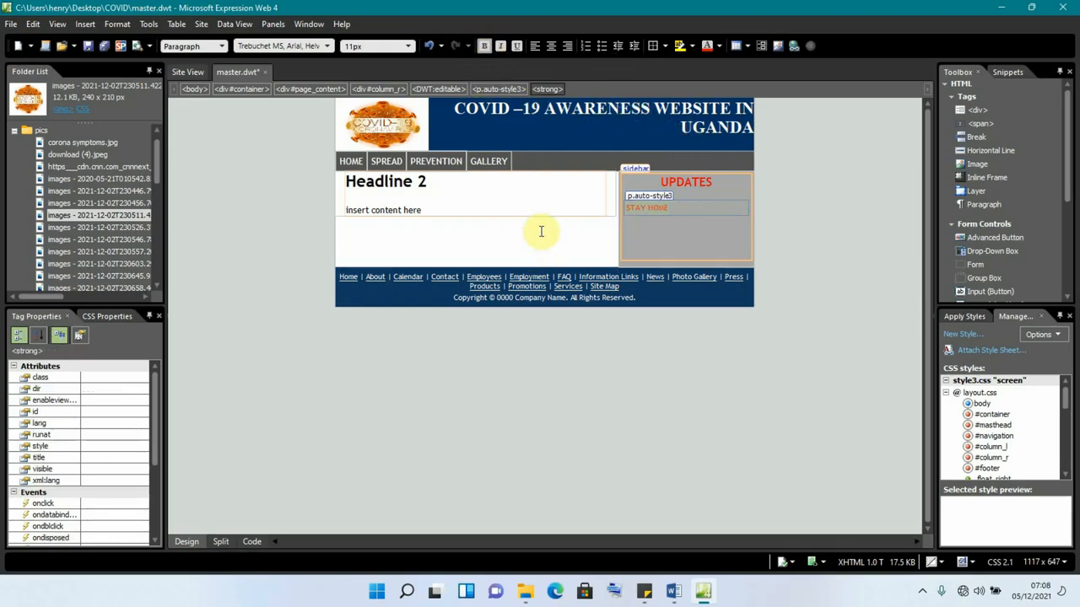
click(642, 229)
key(Return)
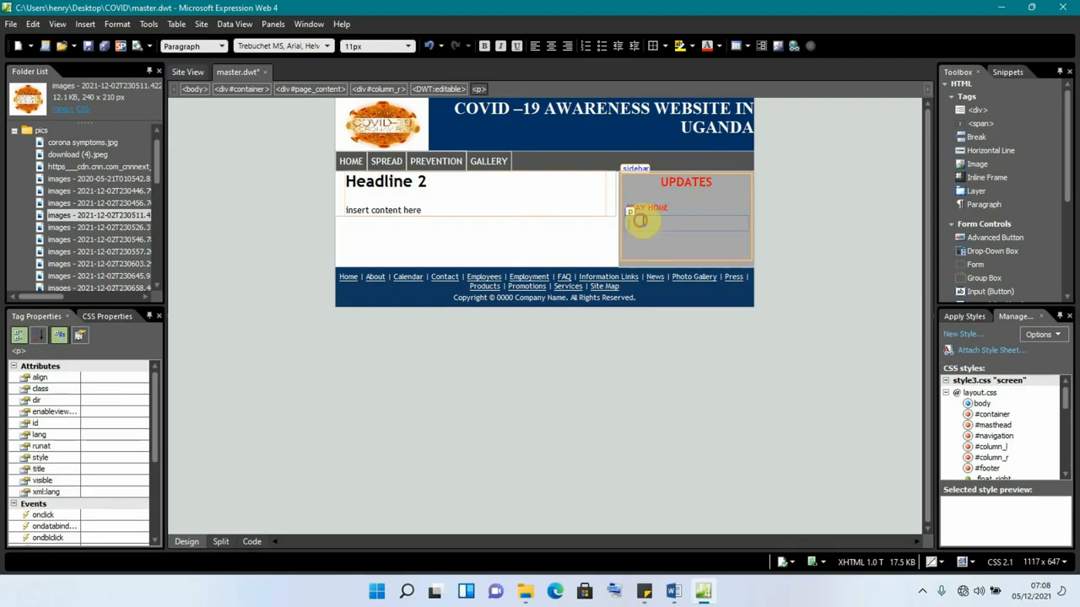
Change the STAY HOME paragraph's opening and closing p tags to MARQUEE in the code and return to the design-only view
click(650, 210)
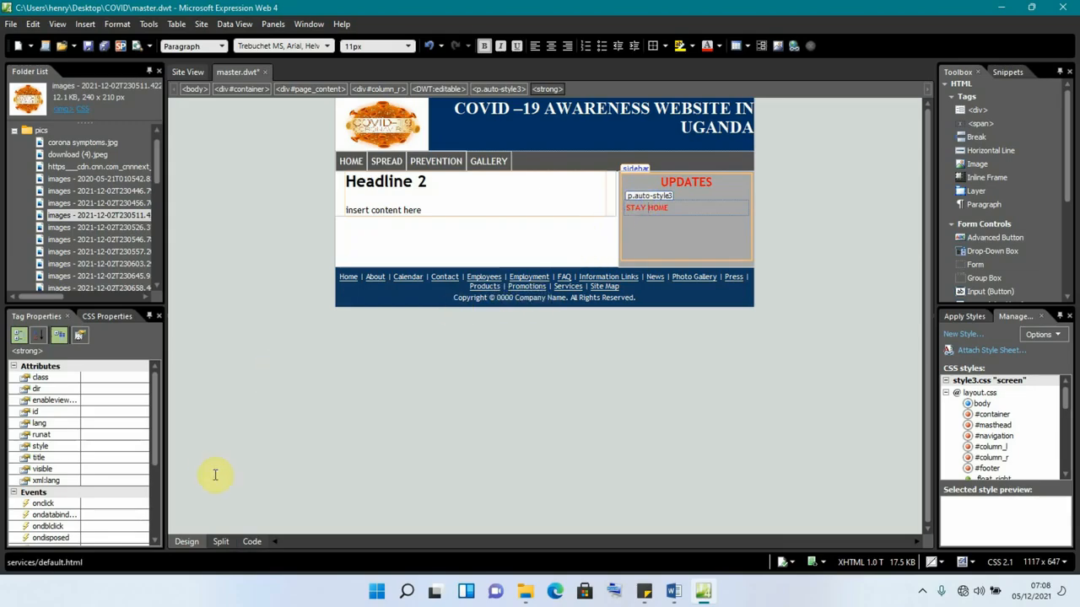
click(221, 542)
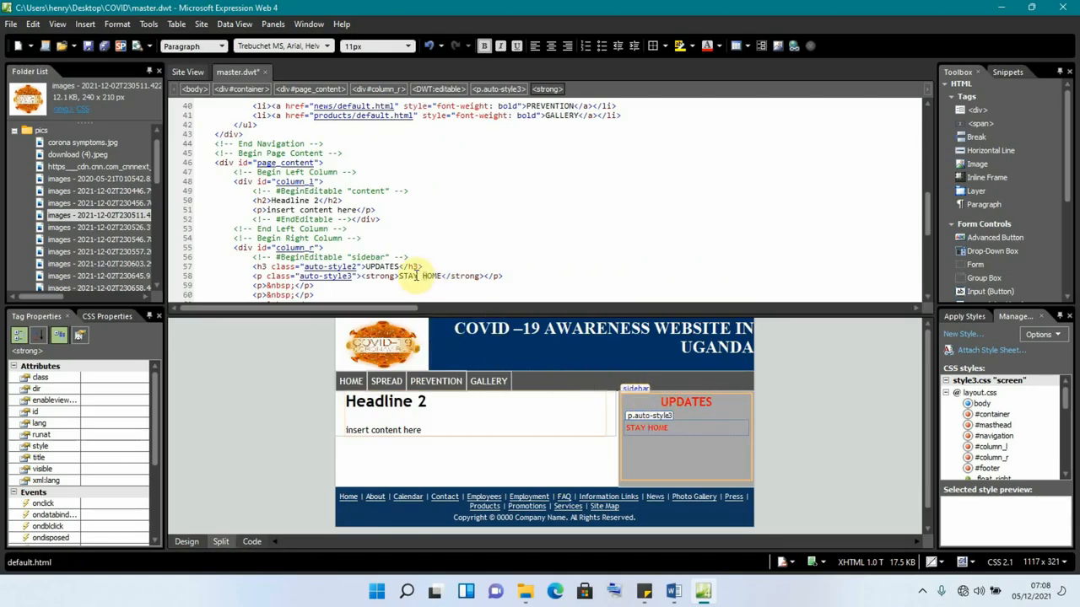
click(263, 276)
key(BackSpace)
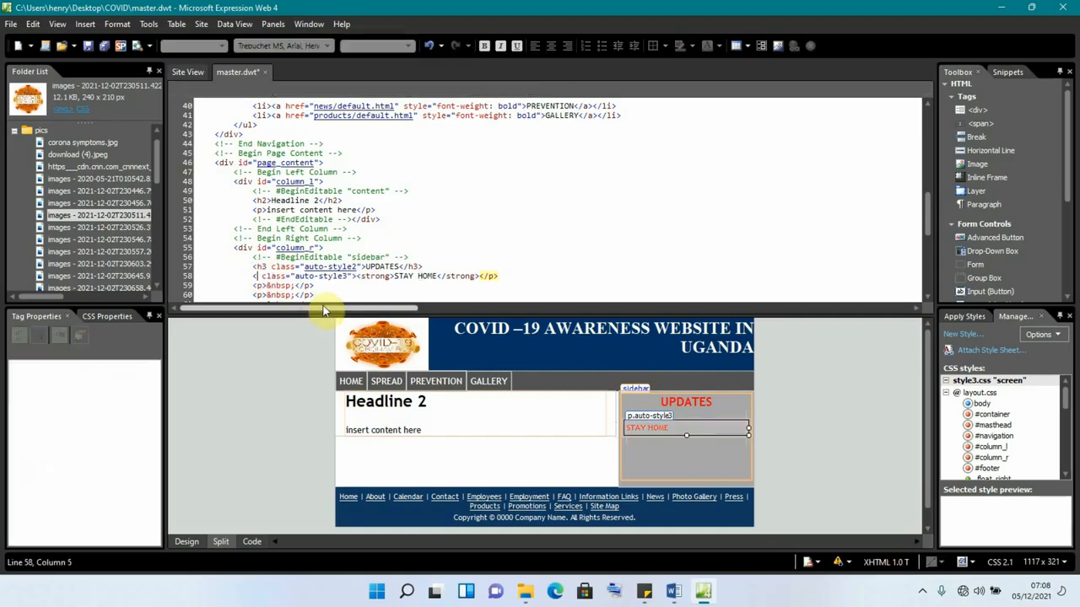
text(MARQ)
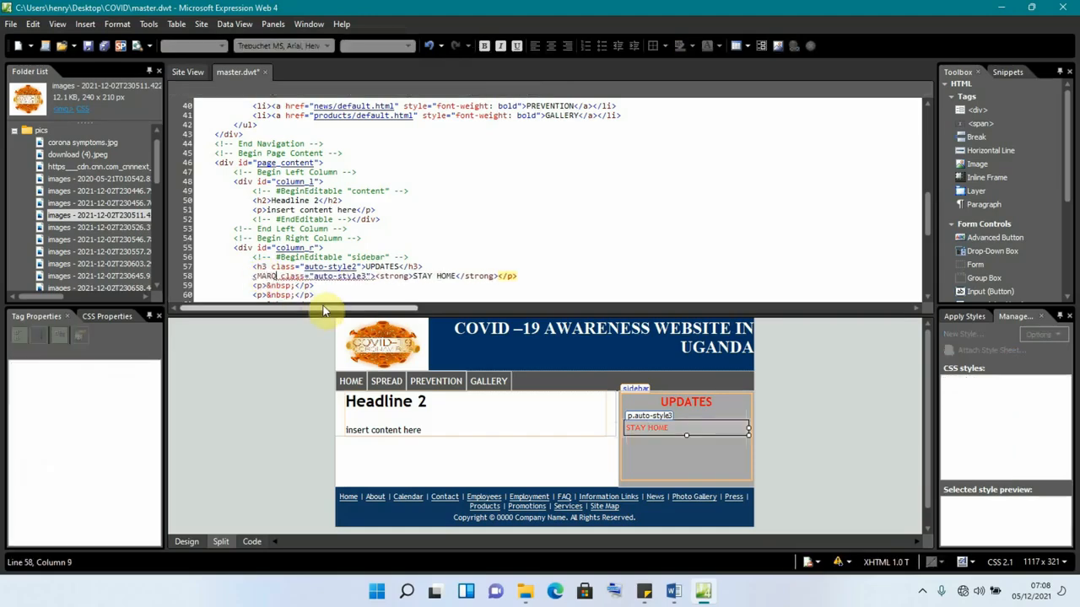
text(UEE)
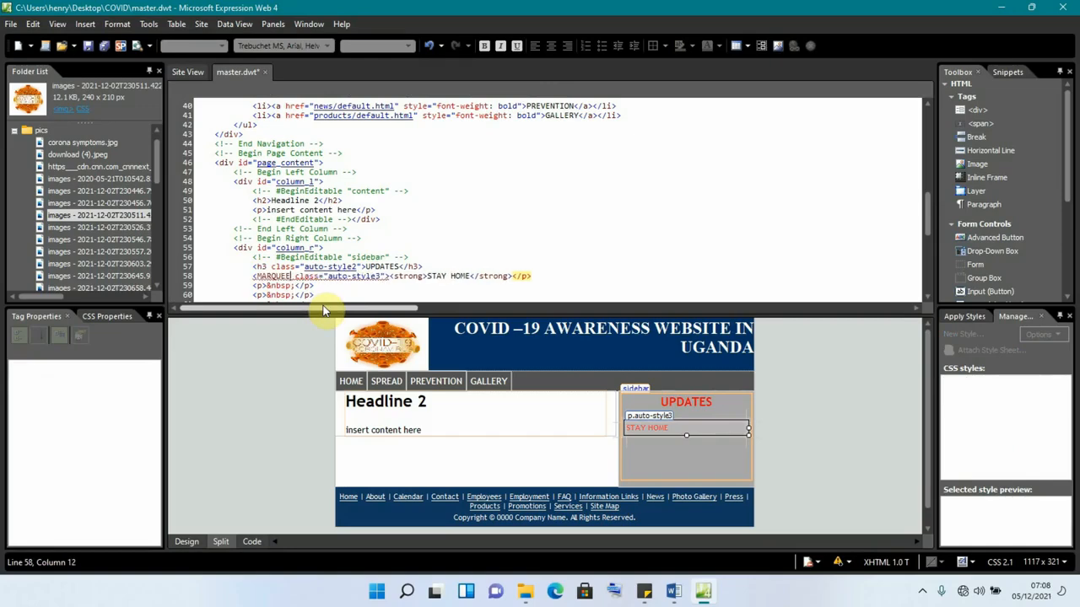
click(525, 276)
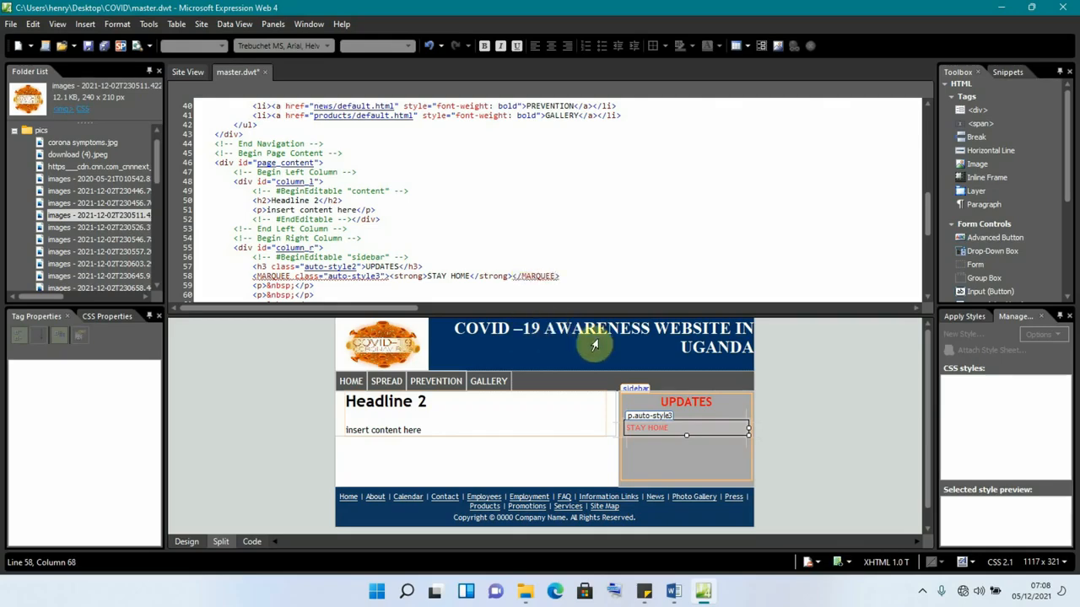
click(186, 541)
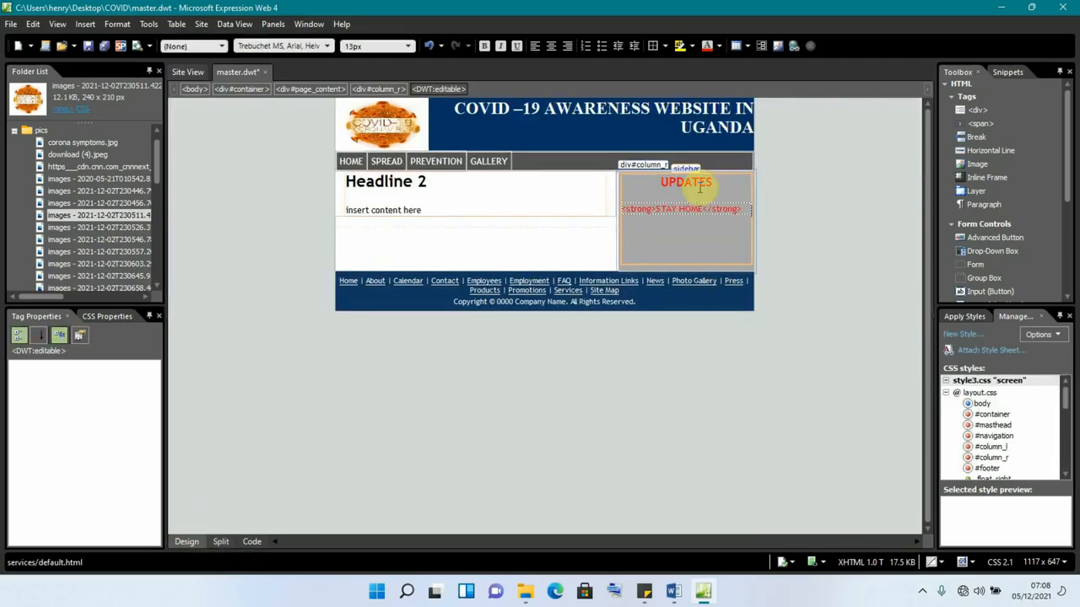
Set the behavior of the STAY HOME marquee to Alternate in its Marquee Properties
click(667, 222)
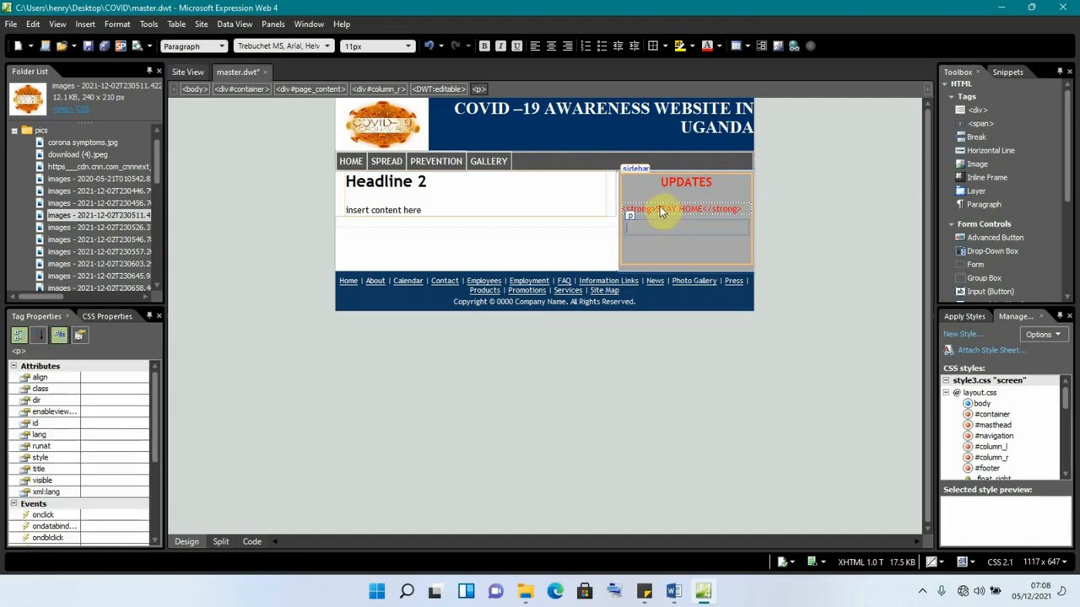
click(658, 203)
click(660, 208)
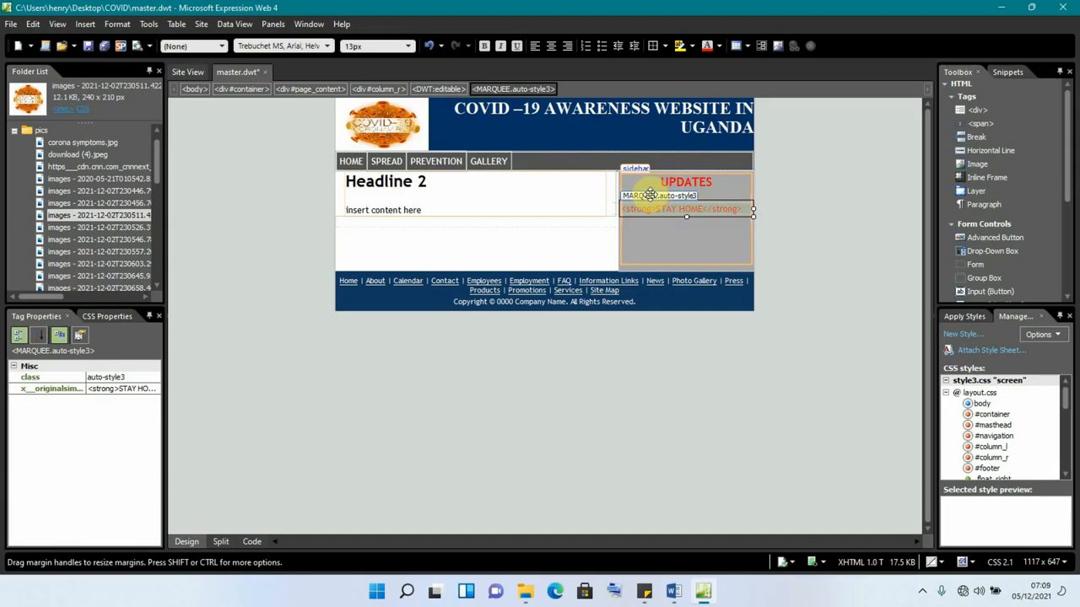
double_click(634, 196)
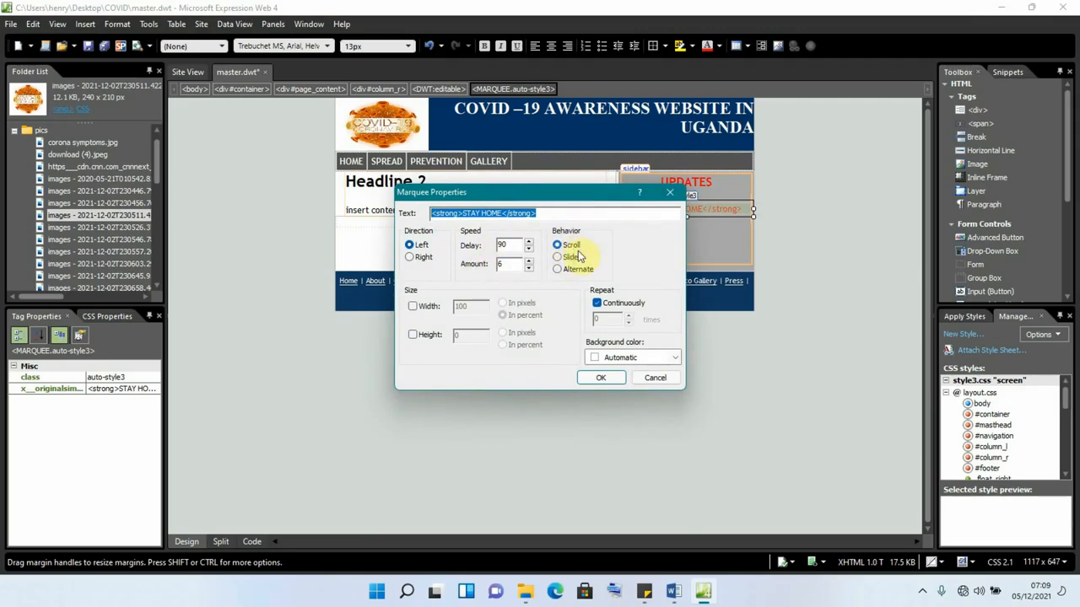
click(558, 270)
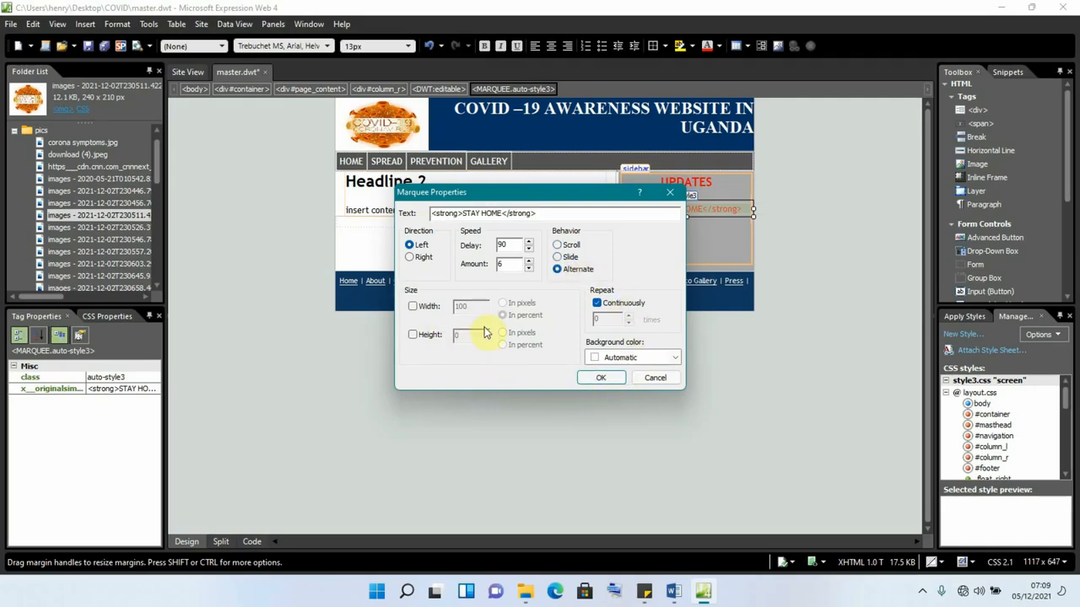
click(607, 379)
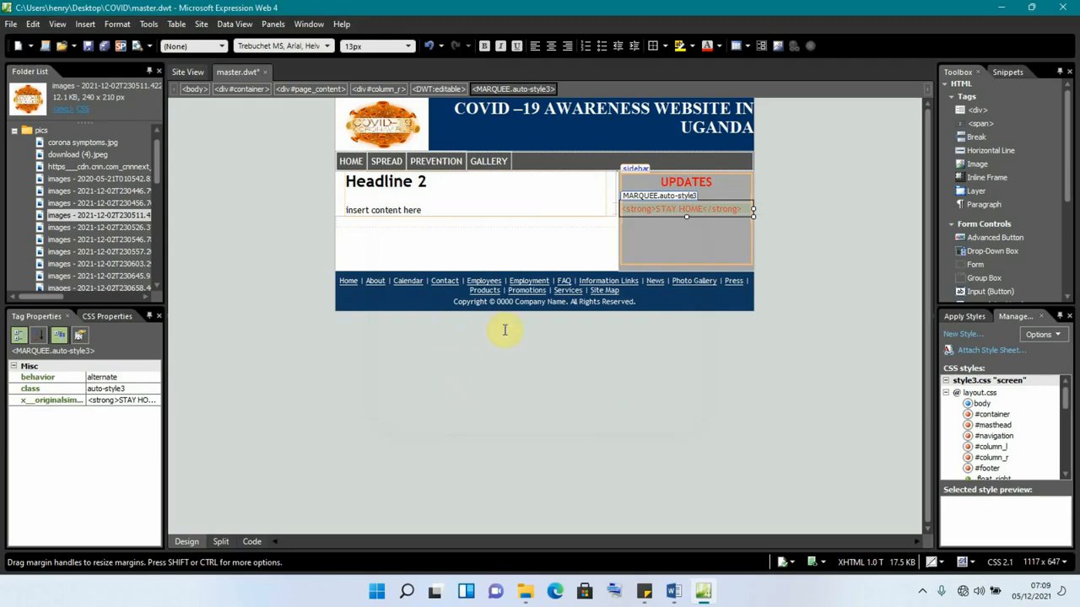
Insert the 2021-12-02T230526.378 vaccination image below the STAY HOME marquee with alternate text PIC2 and shrink it to about 173 × 125 px
click(658, 226)
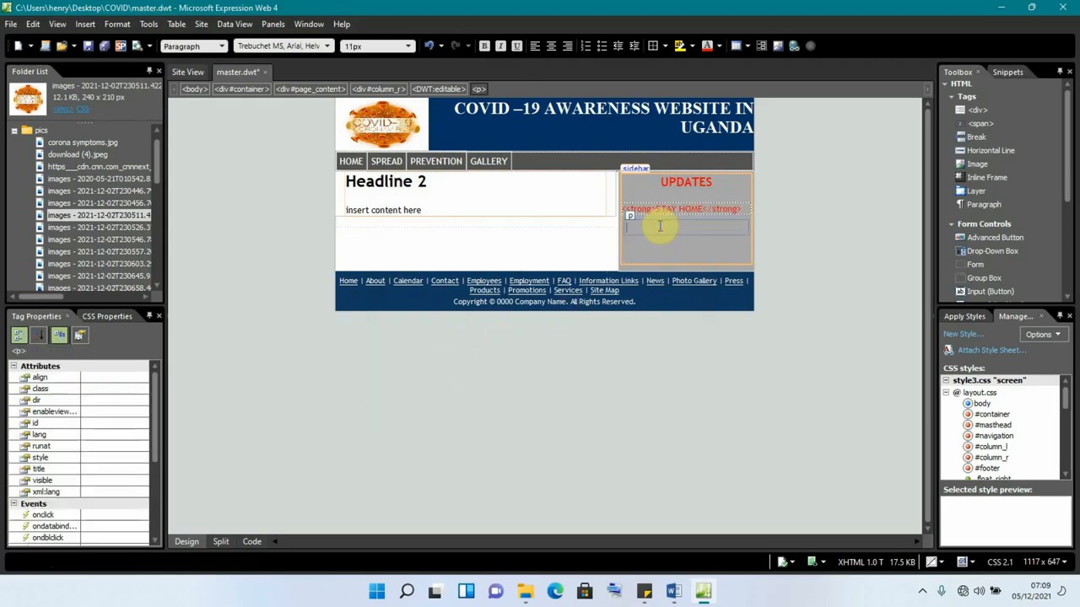
click(72, 228)
click(71, 234)
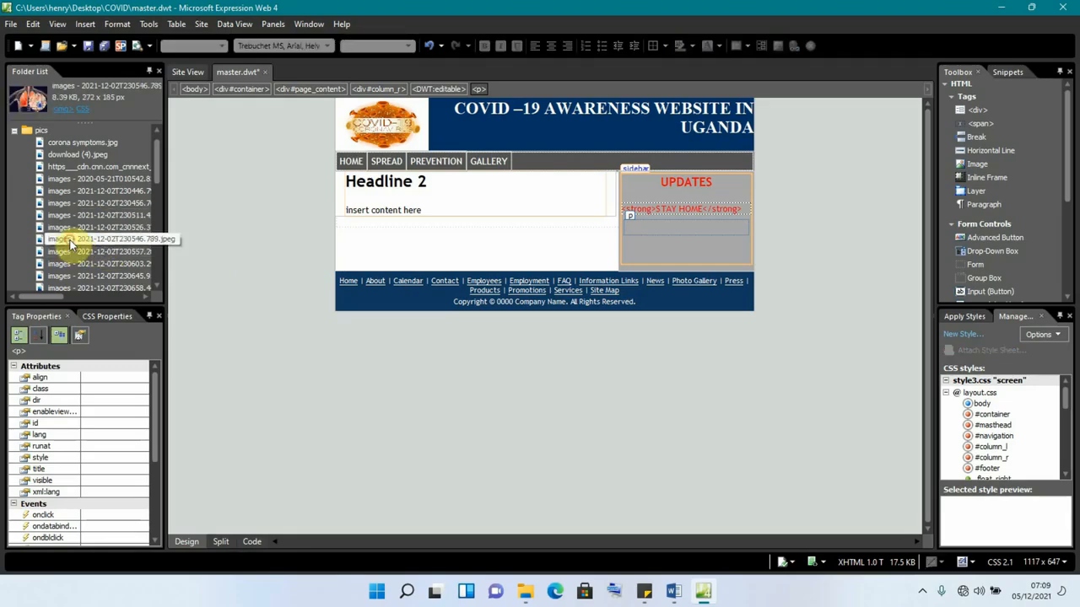
click(70, 228)
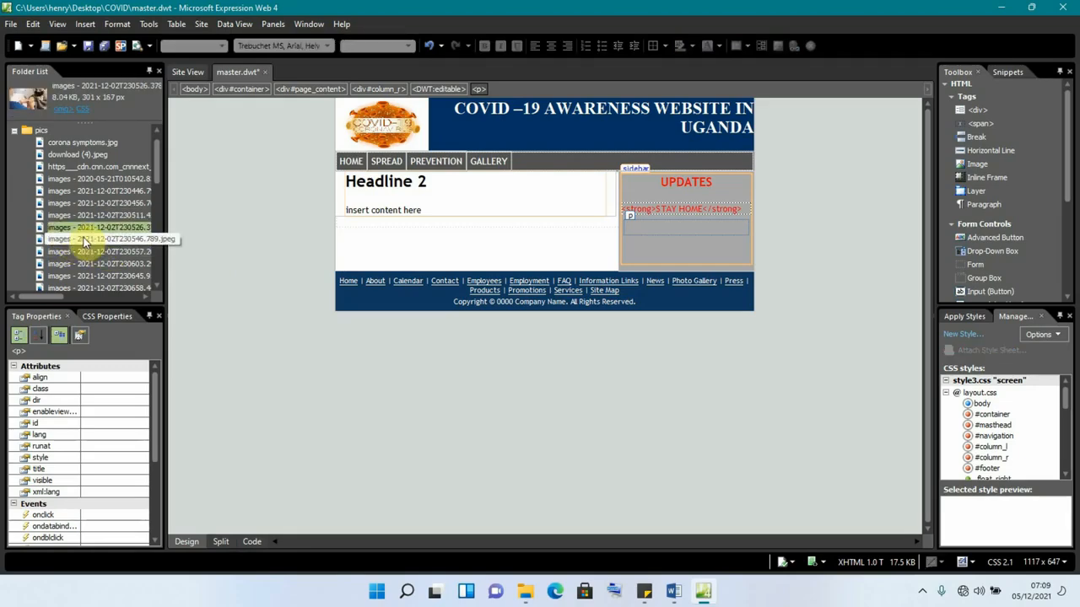
drag(71, 234, 673, 227)
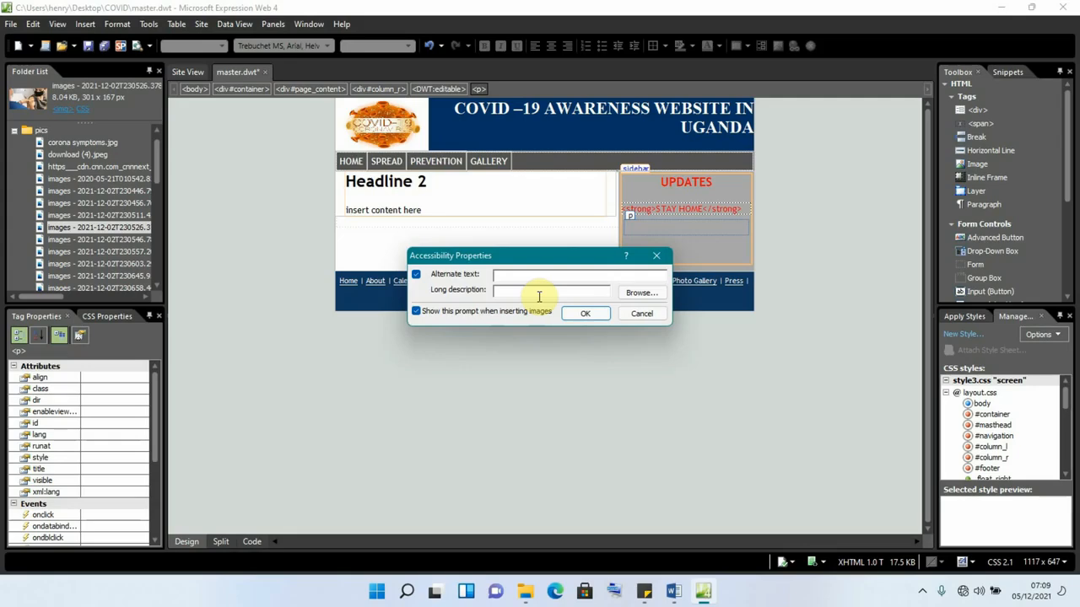
text(Pl)
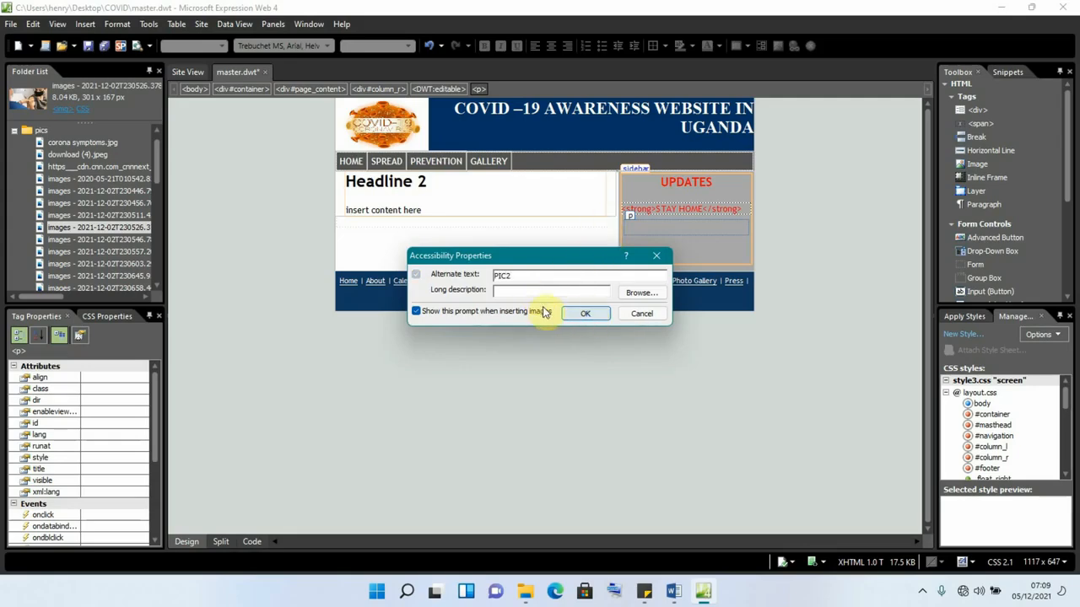
click(585, 314)
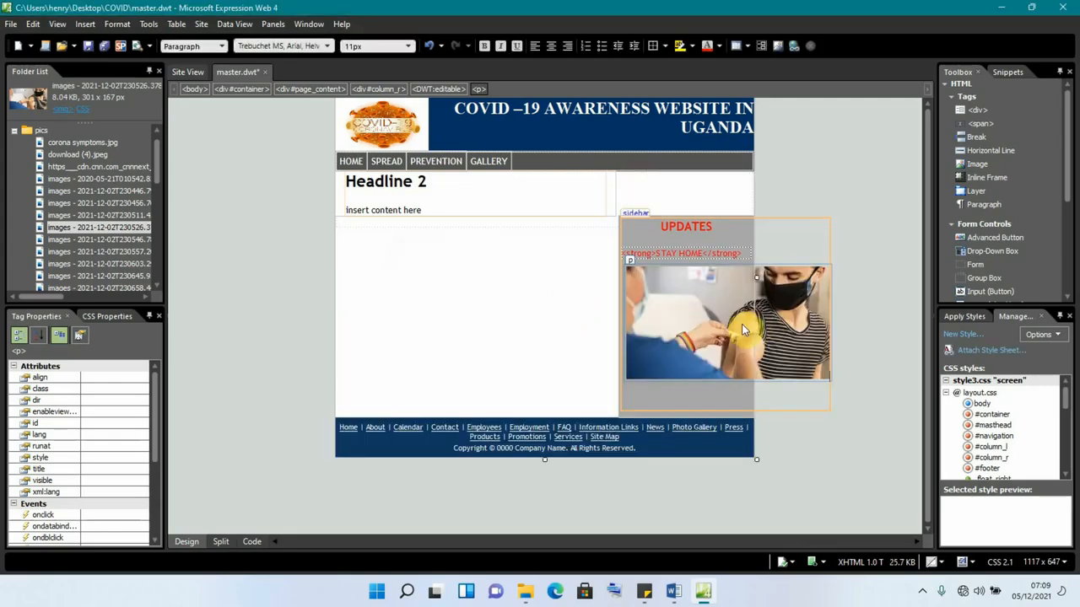
click(825, 332)
drag(831, 325, 688, 308)
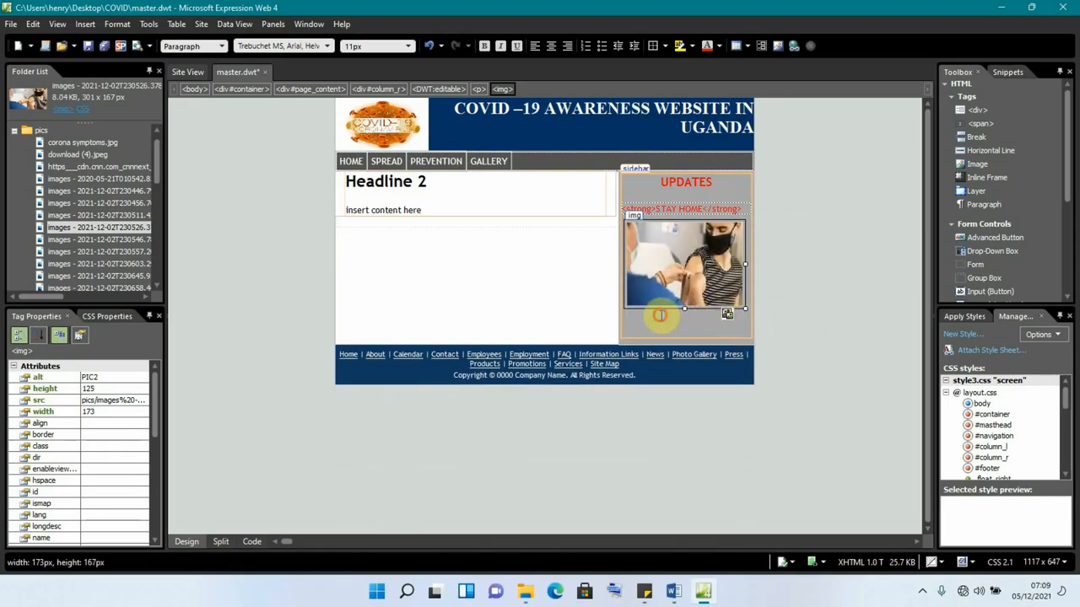
Add the centred caption GET VACCINATED under the vaccination image, followed by two blank paragraphs
click(661, 316)
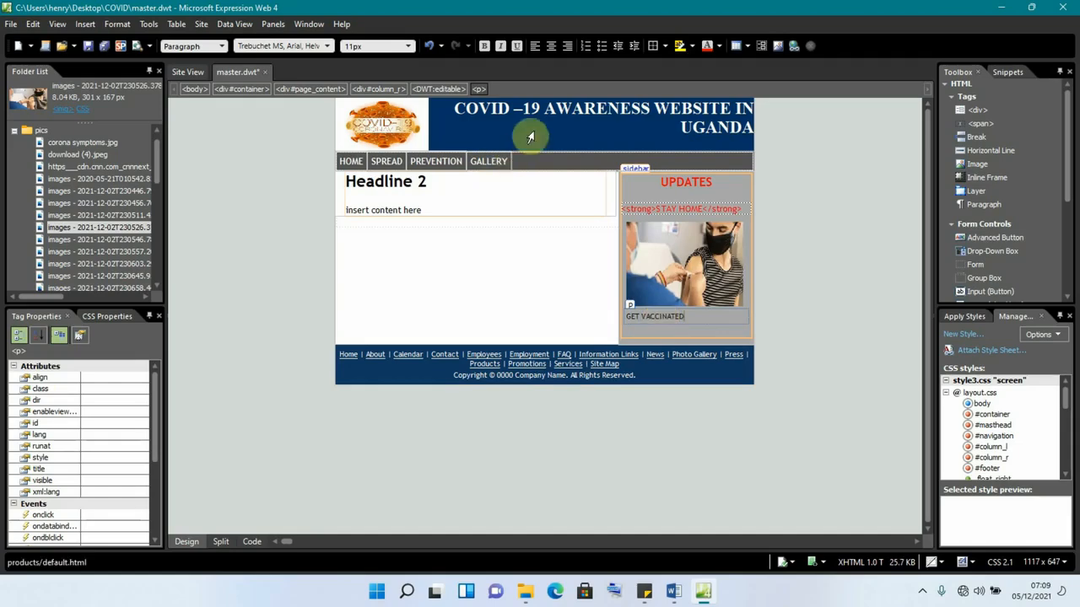
click(555, 49)
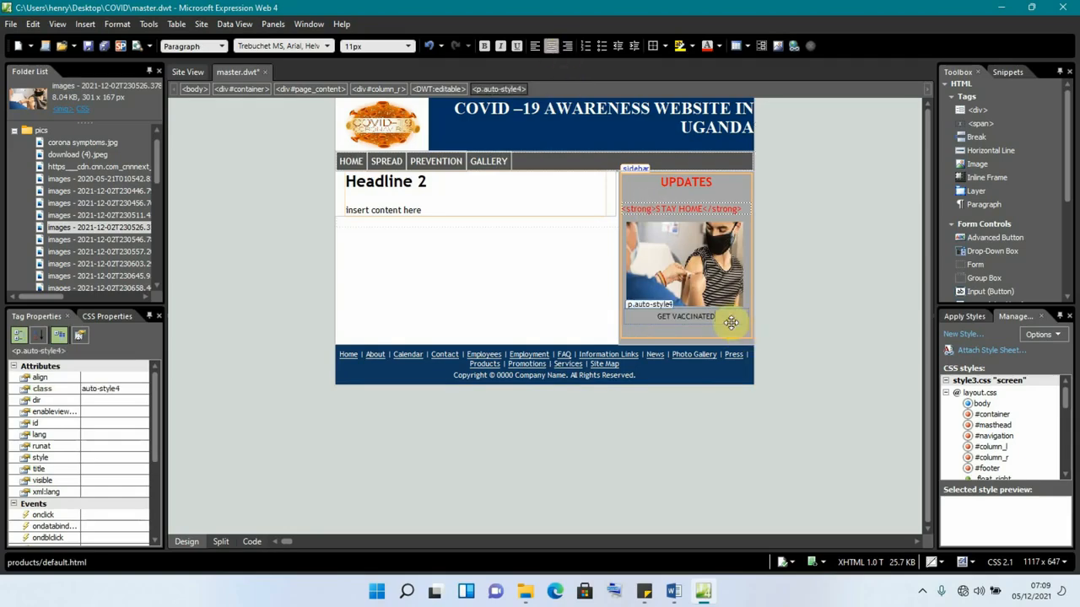
key(Return)
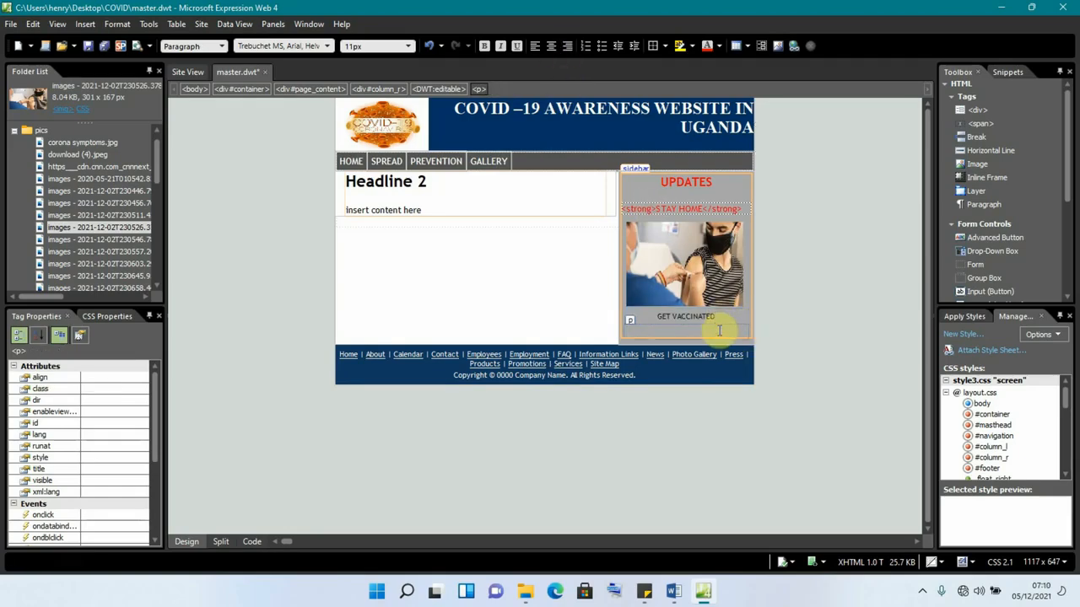
key(Return)
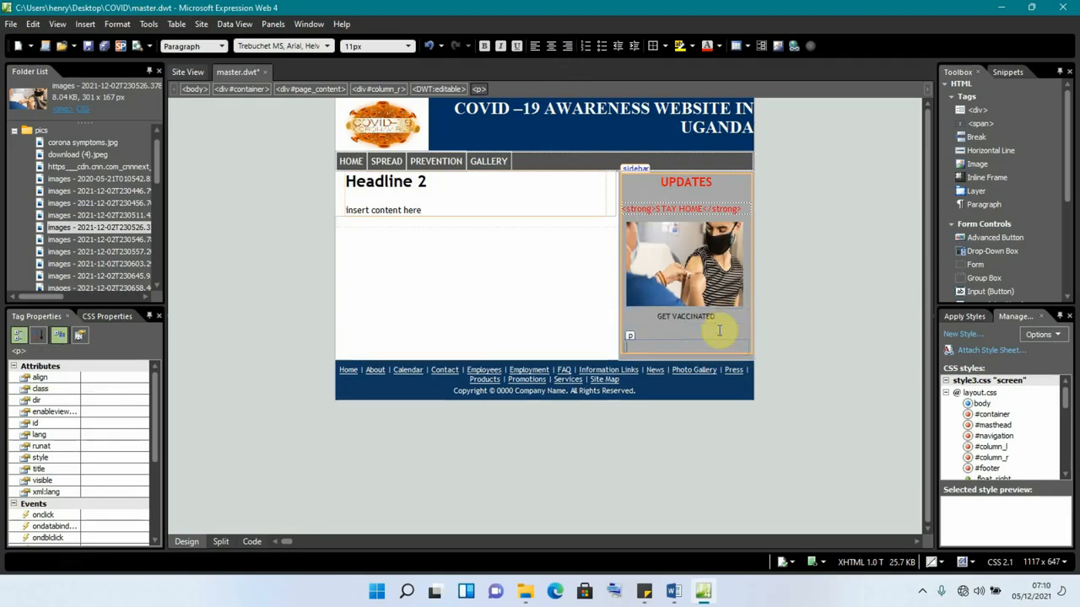
Insert the 2021-12-02T230603.291 masked-people image below the GET VACCINATED caption with alternate text PIC3 and narrow it to about 185 px
click(656, 332)
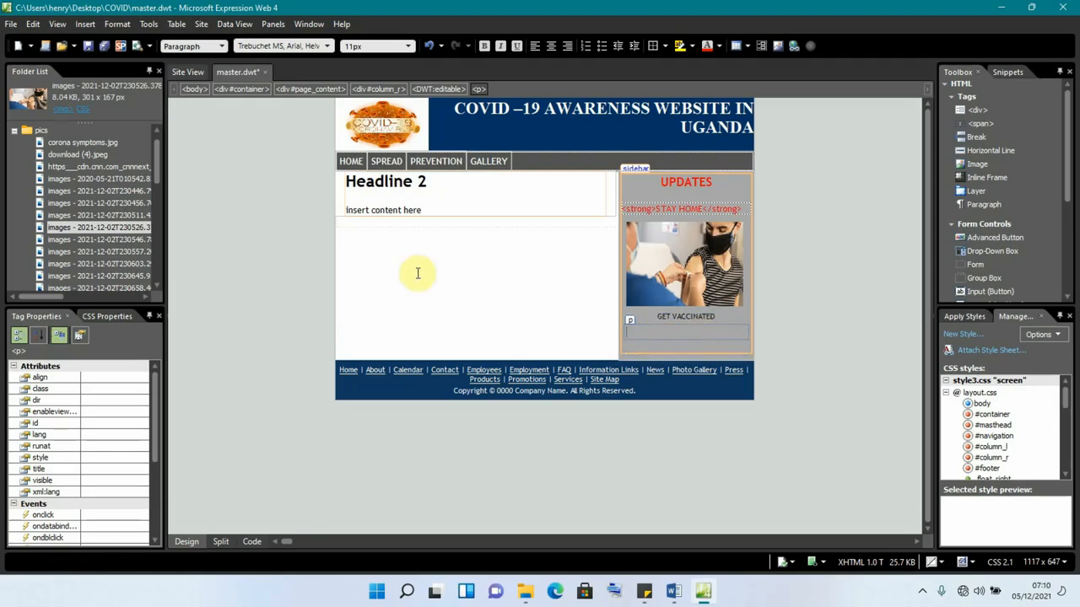
click(68, 251)
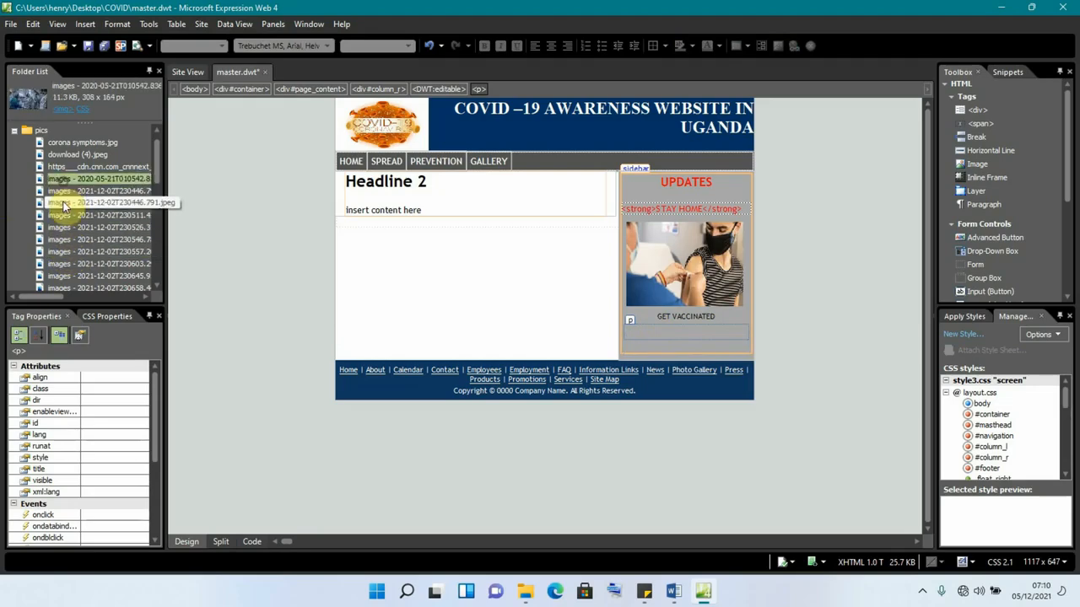
click(64, 228)
click(65, 240)
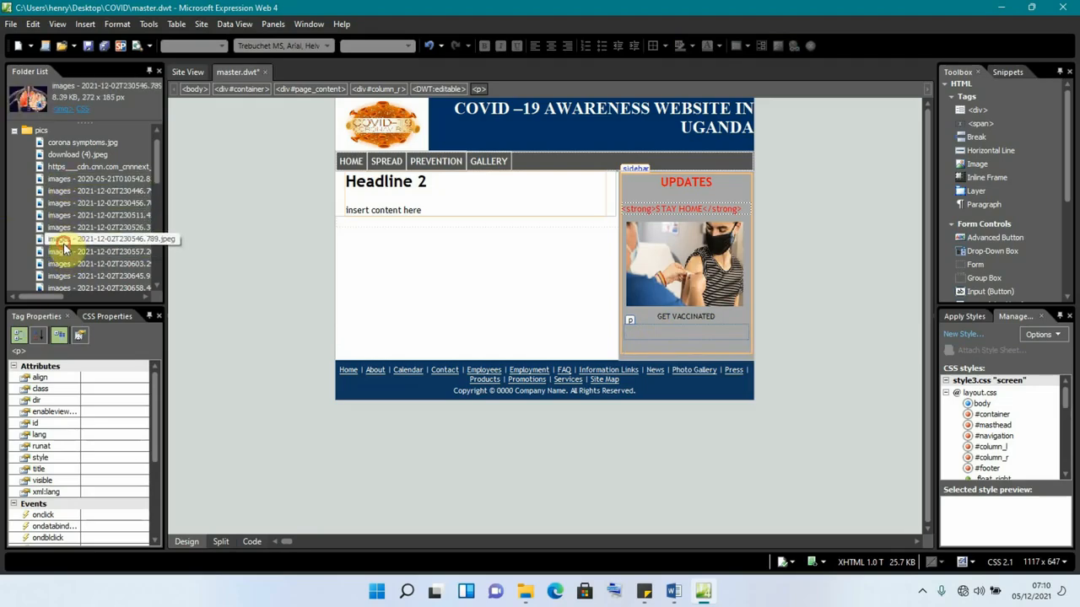
click(66, 264)
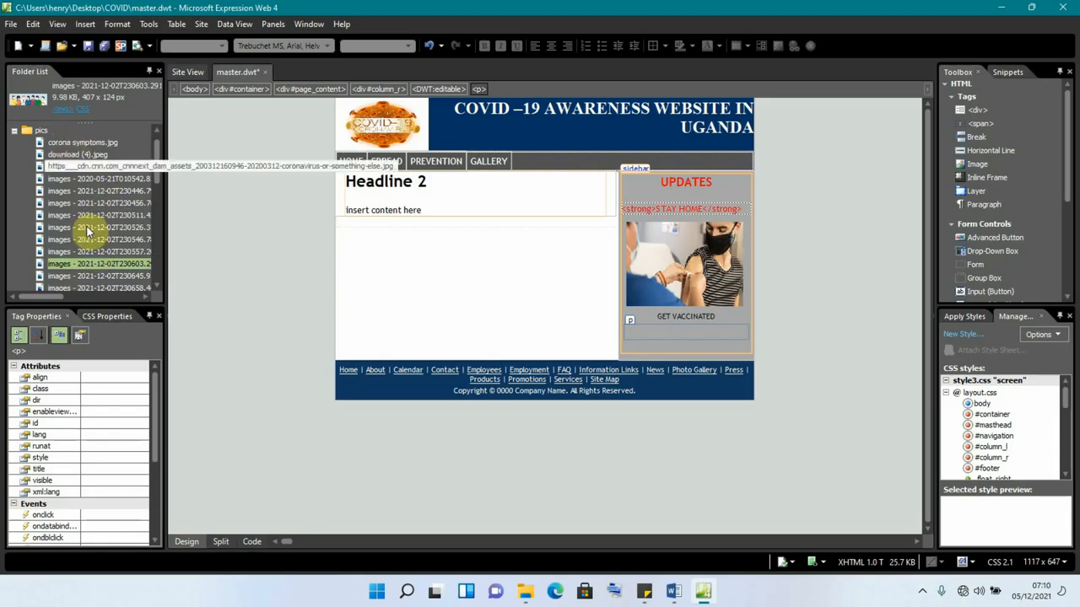
drag(80, 266, 648, 335)
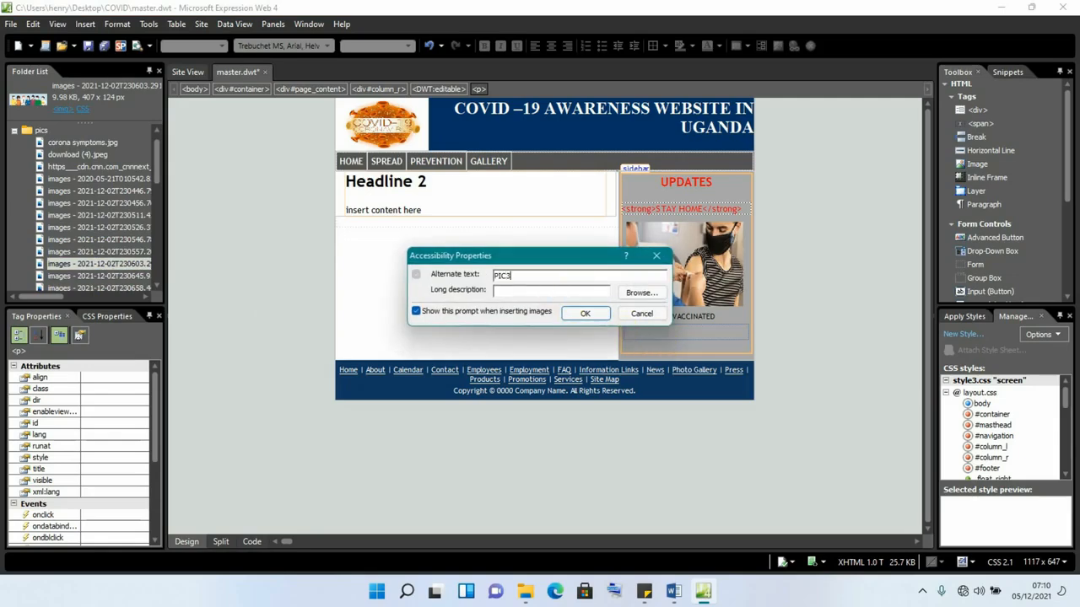
click(588, 313)
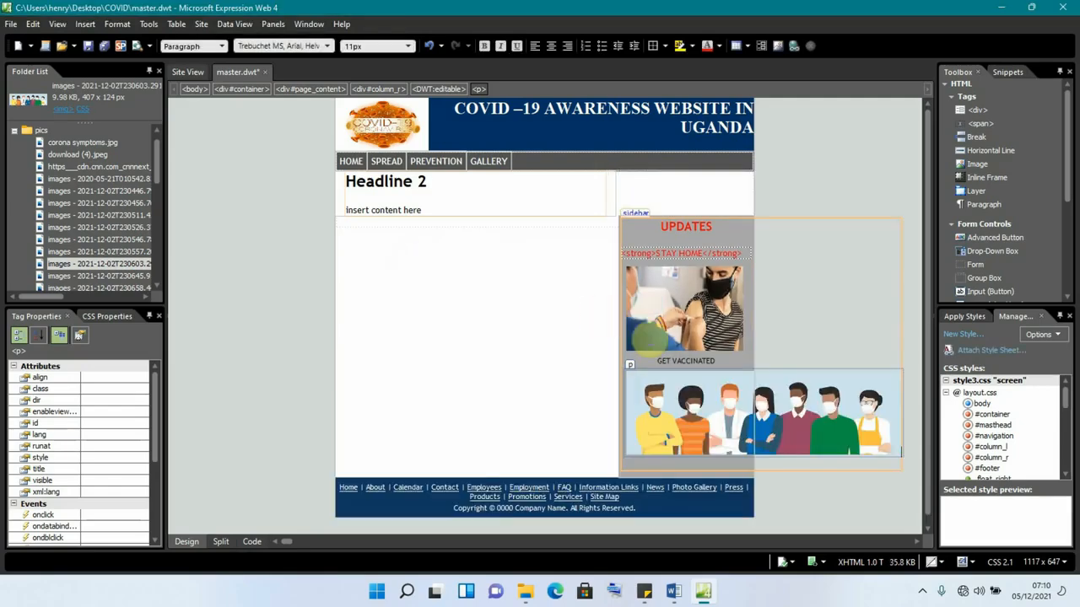
click(899, 414)
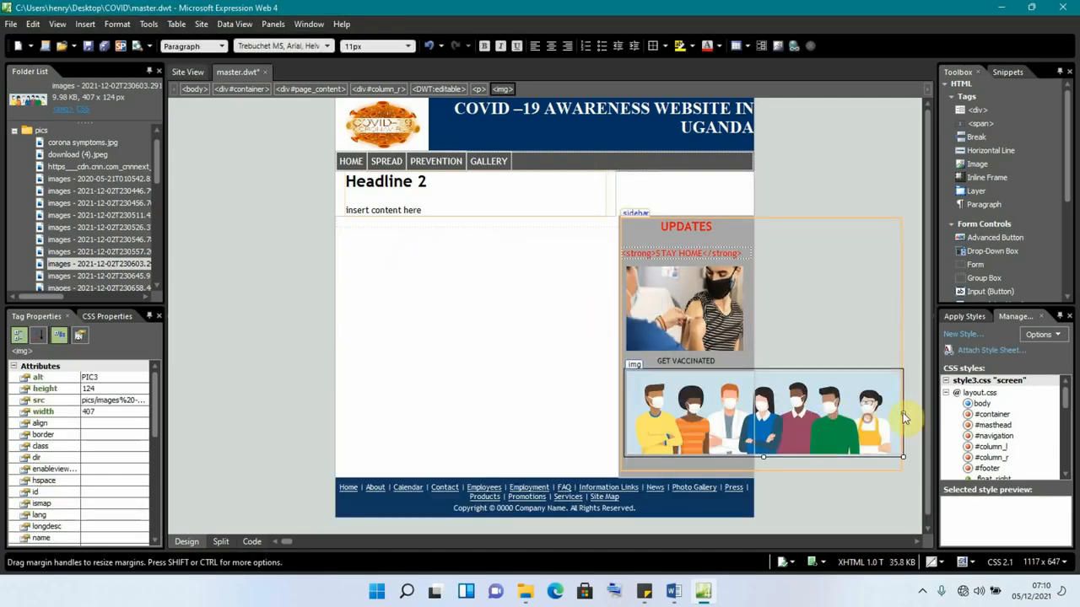
drag(902, 412, 753, 408)
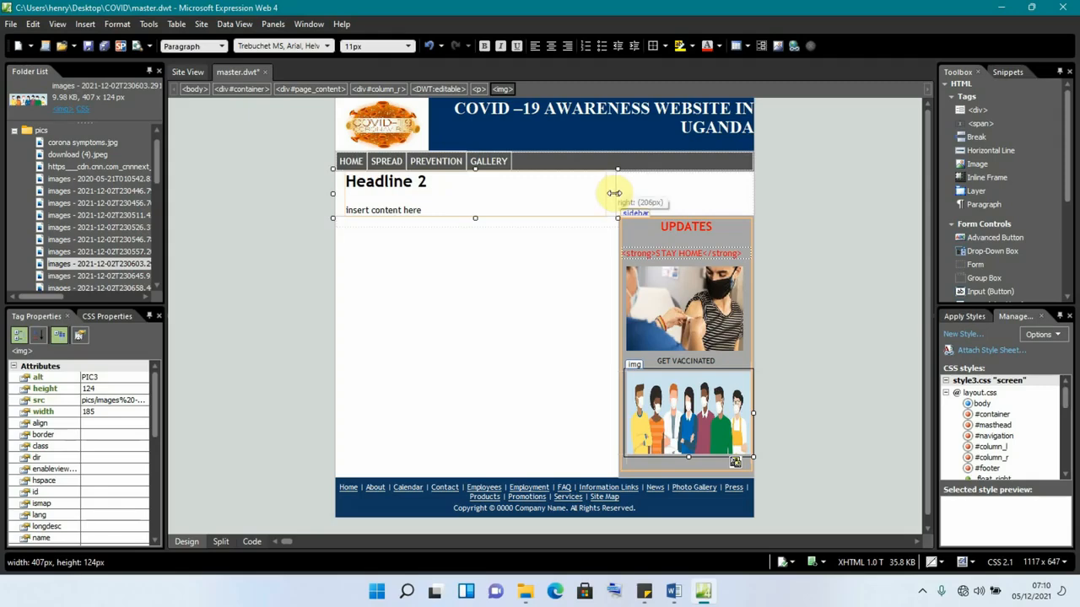
Narrow the column_l content block slightly so the sidebar sits beside it
click(614, 193)
drag(614, 193, 607, 193)
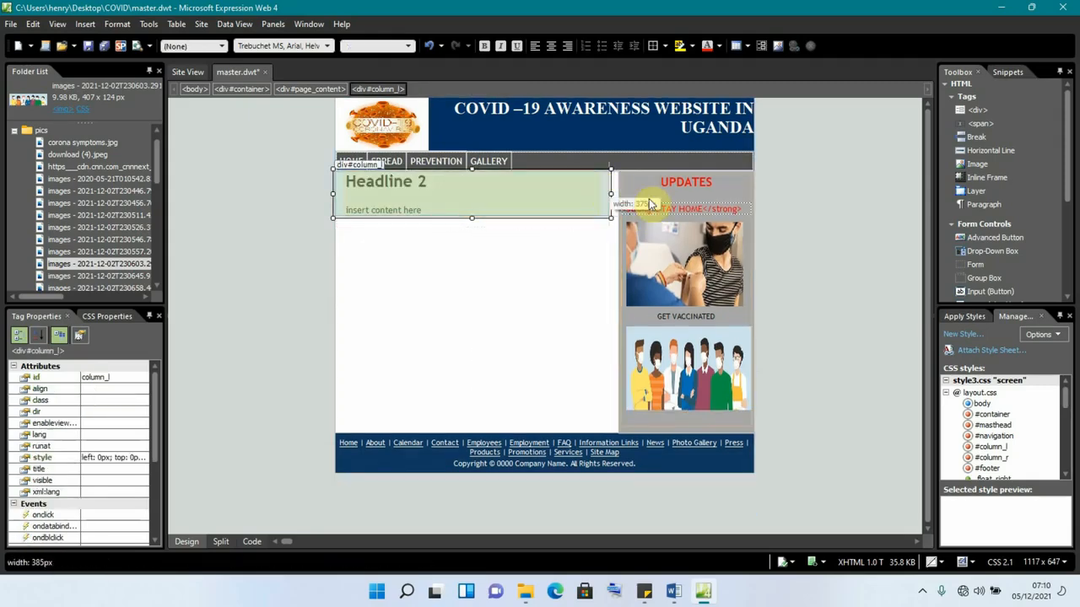
drag(613, 193, 616, 192)
Add the centred caption WEAR YOUR MASK ALWAYS under the masked-people image
click(664, 371)
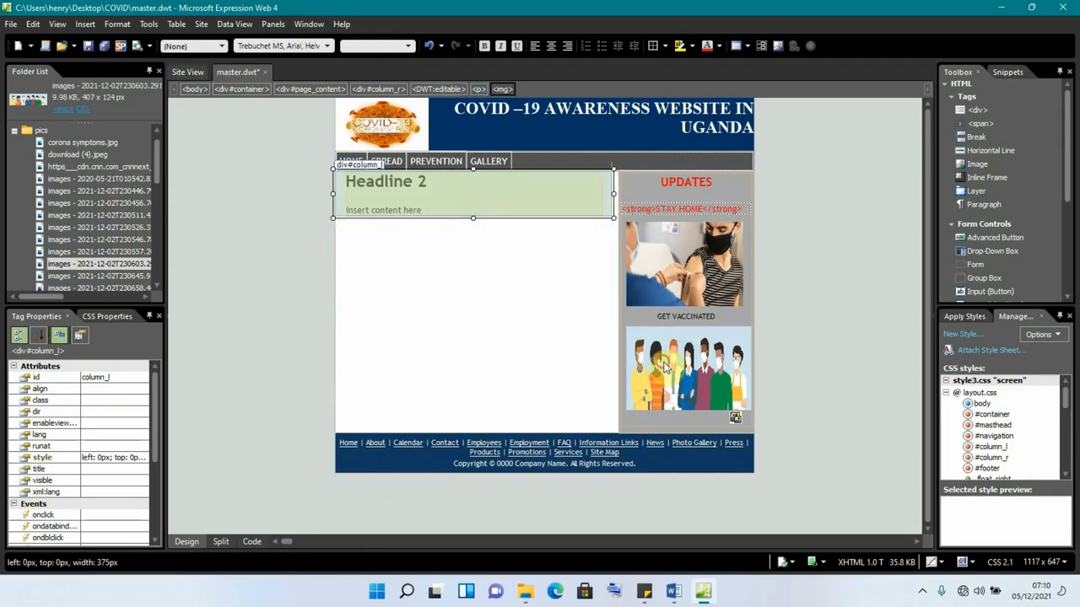
click(657, 418)
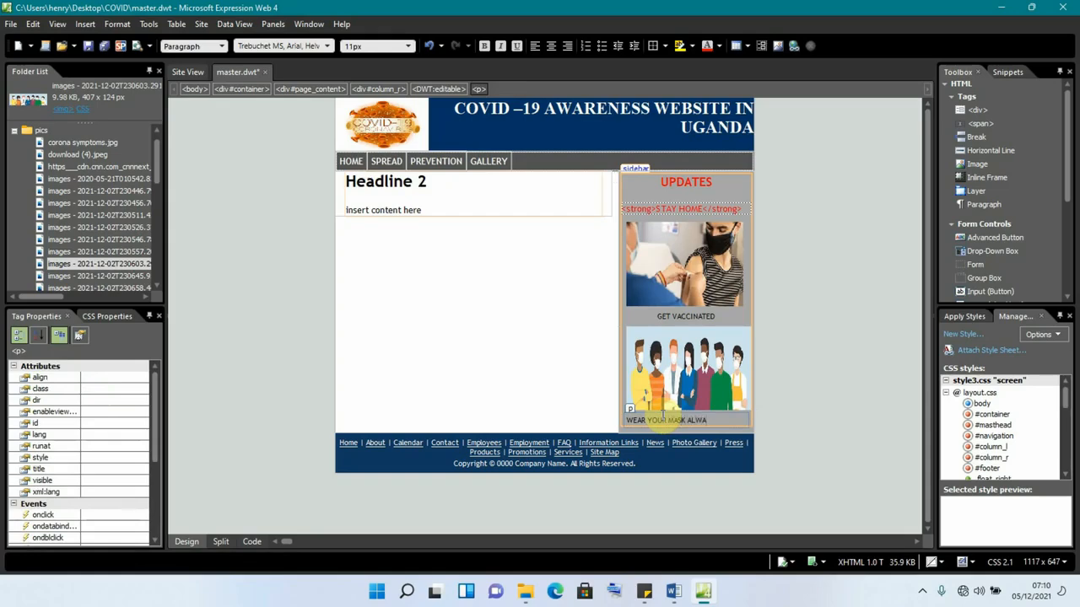
click(551, 46)
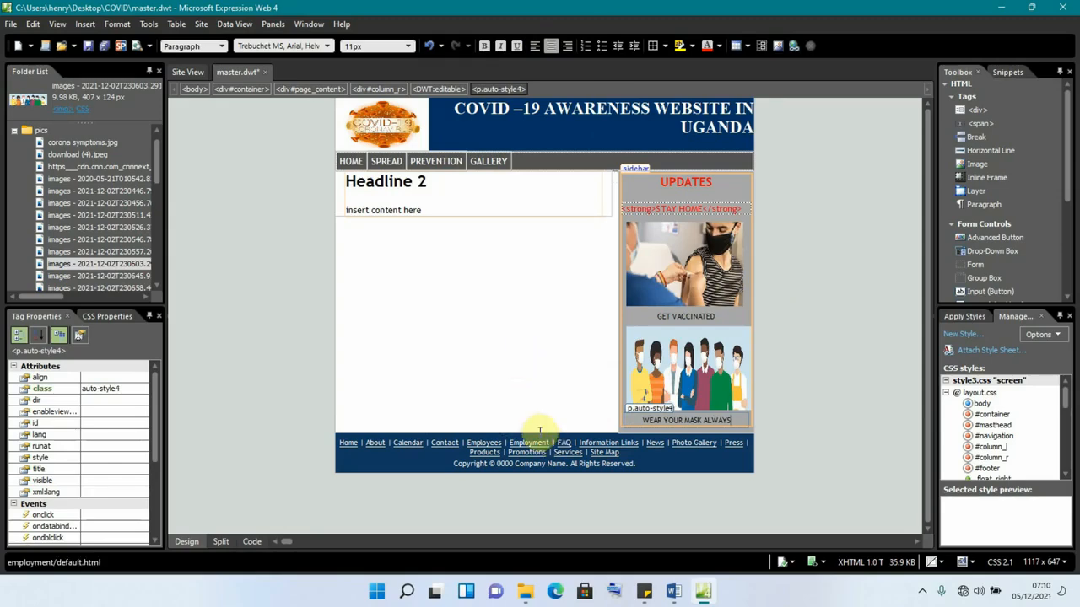
Delete the footer's link paragraph and its placeholder copyright text
click(625, 454)
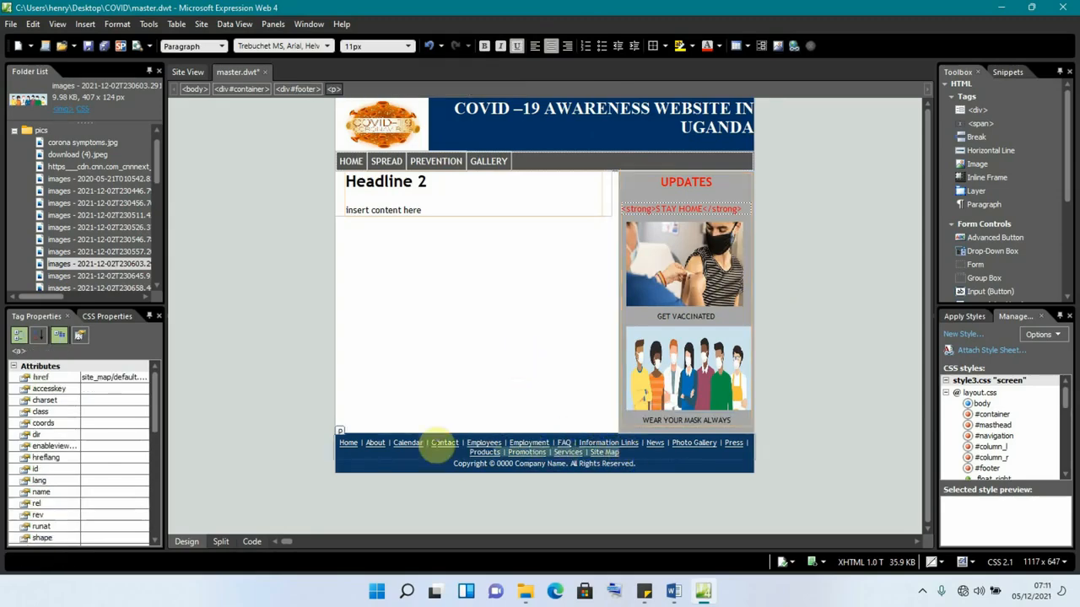
click(339, 432)
key(Delete)
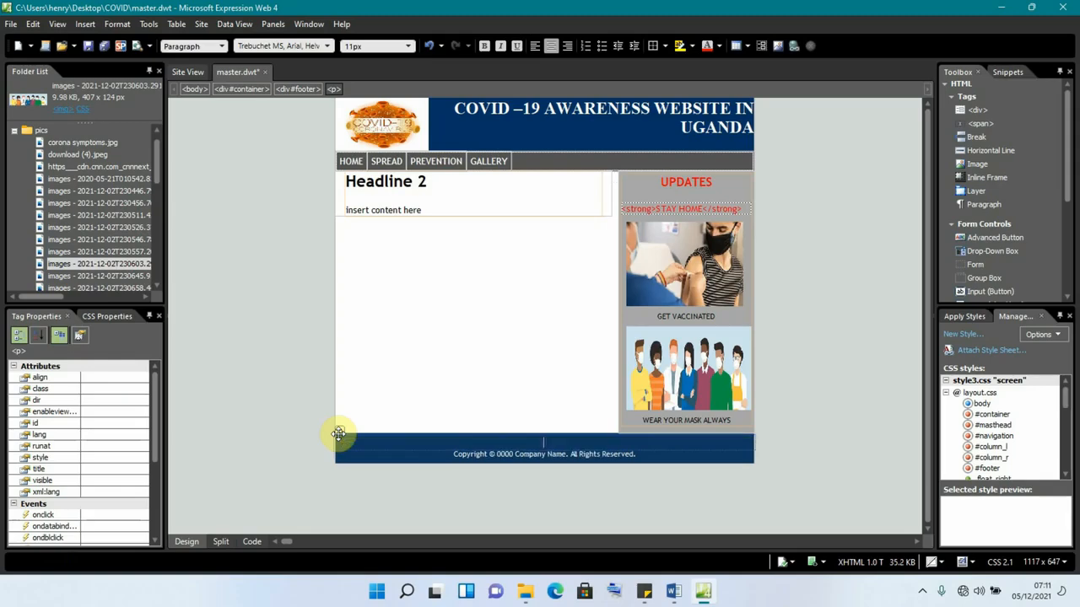
key(Delete)
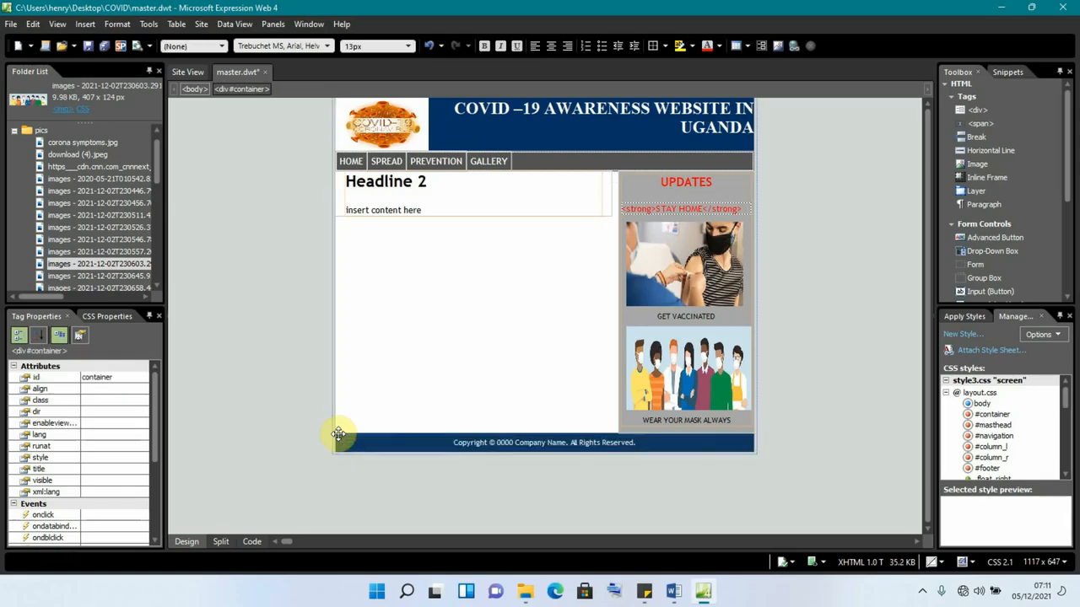
drag(641, 442, 447, 449)
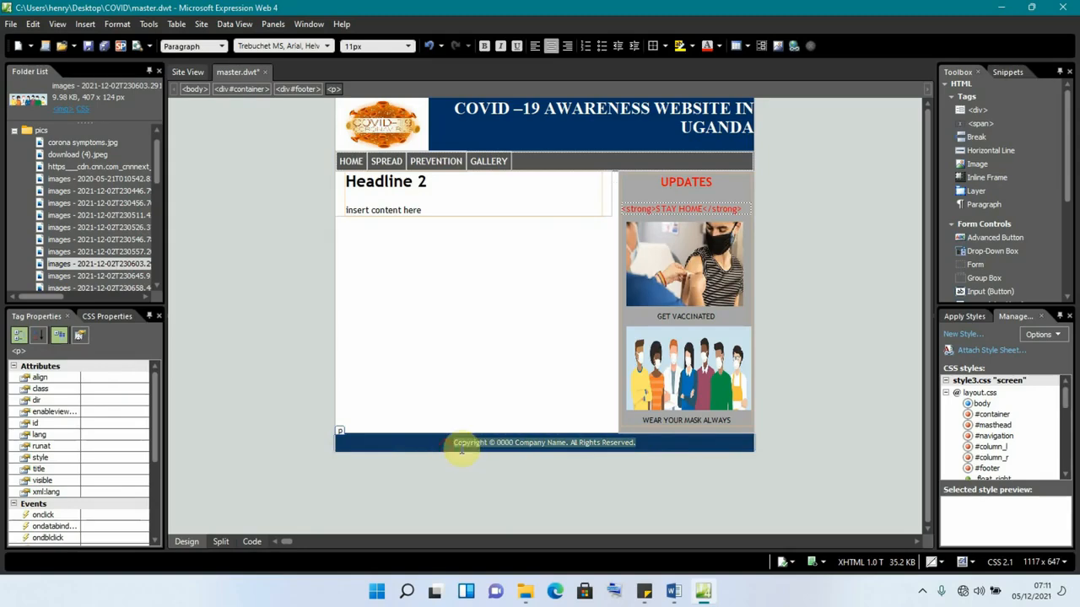
key(Delete)
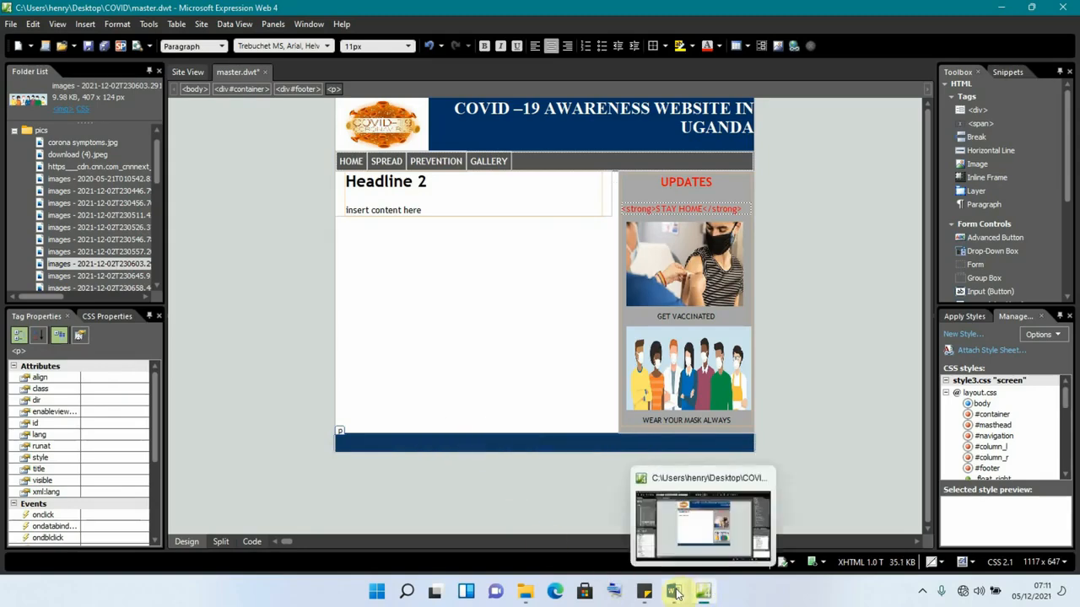
Copy FIGHT AGAINST CORONAVIRUS from covid.docx in Word and paste it into the empty footer of master.dwt in Expression Web
mouse_move(672, 591)
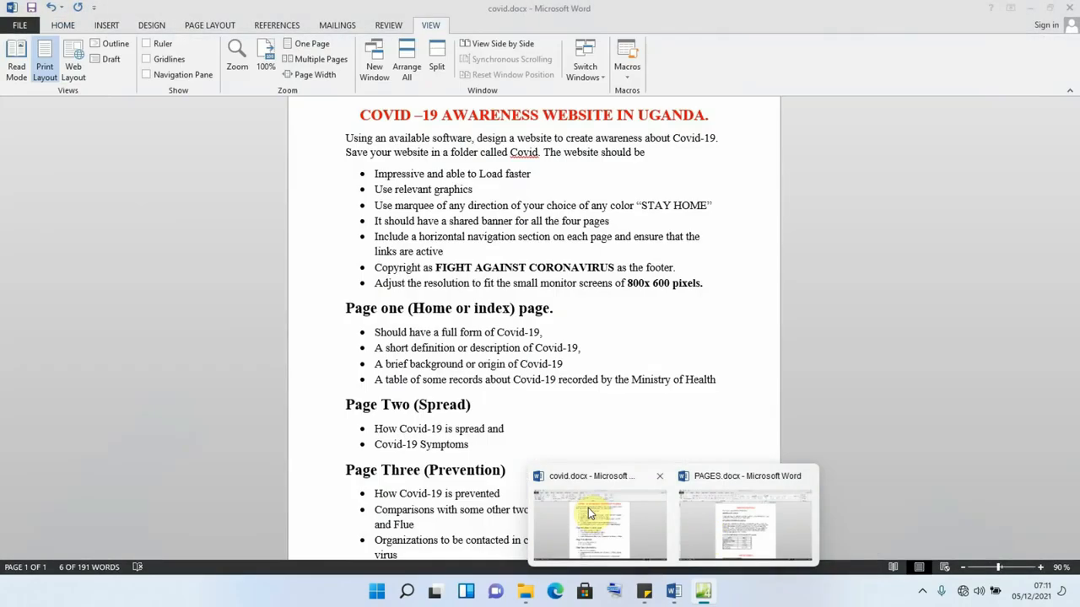
click(590, 514)
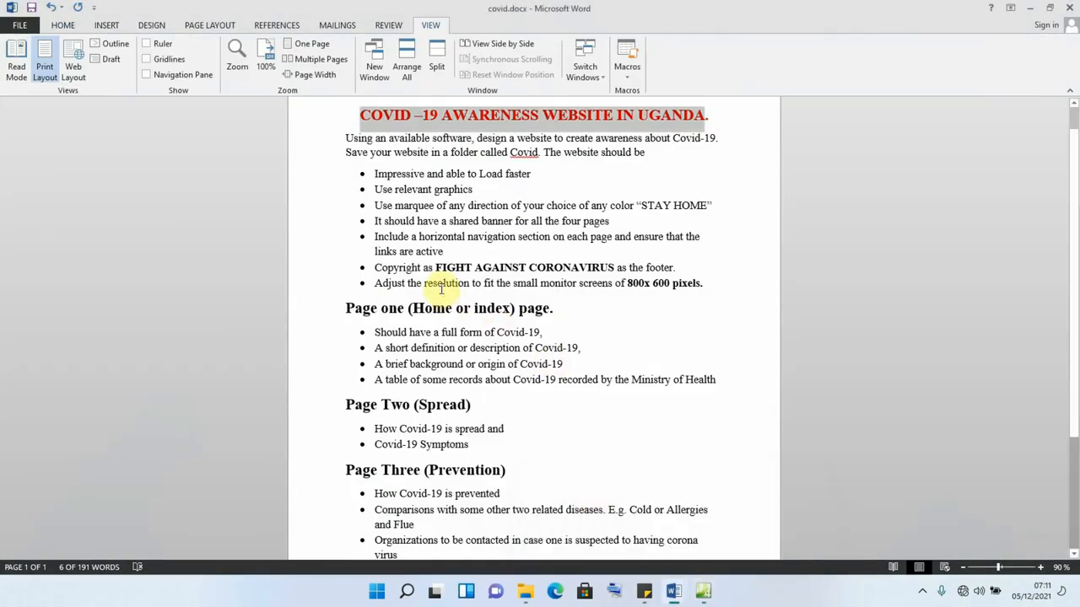
drag(436, 268, 611, 268)
right_click(544, 266)
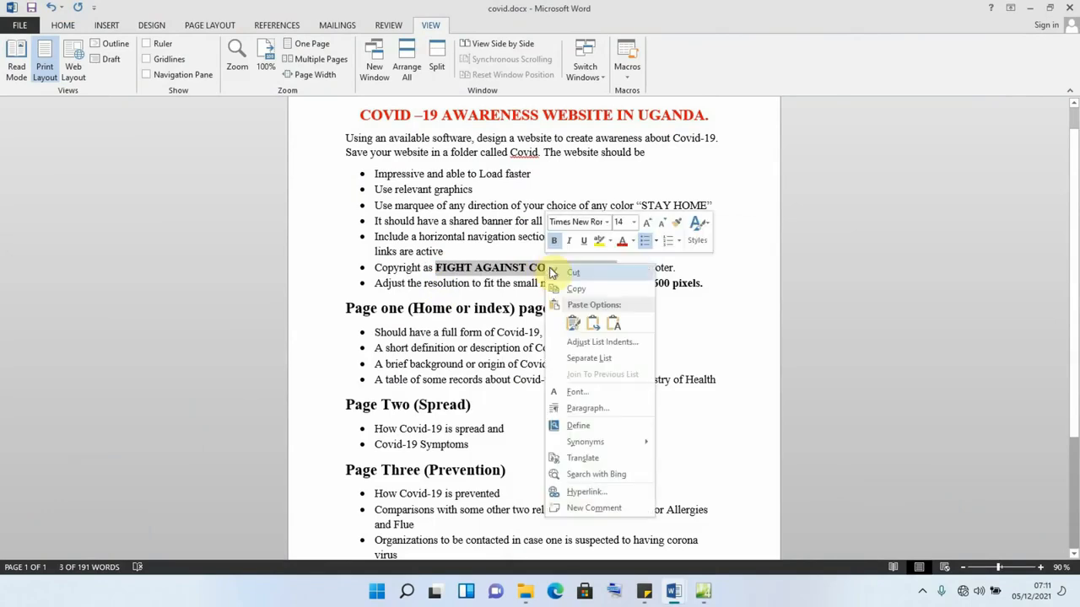
click(577, 291)
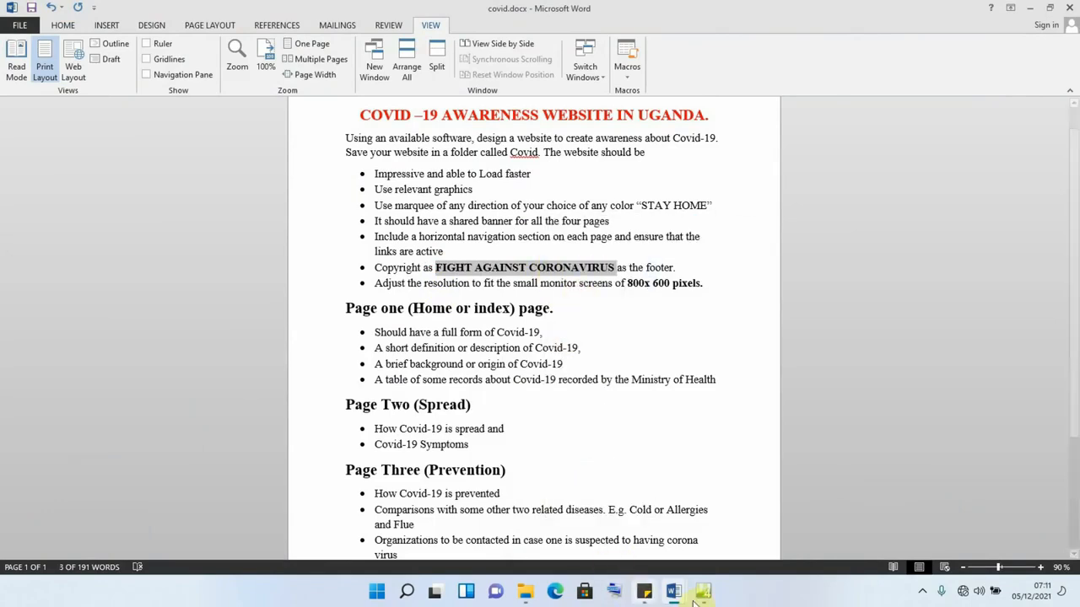
key(alt+Tab)
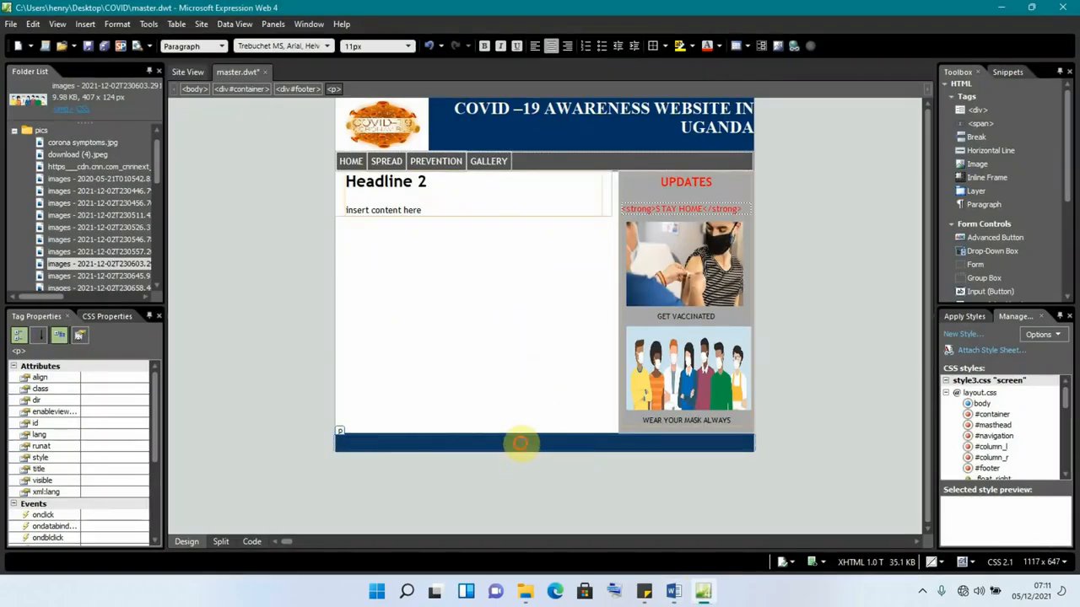
key(ctrl+v)
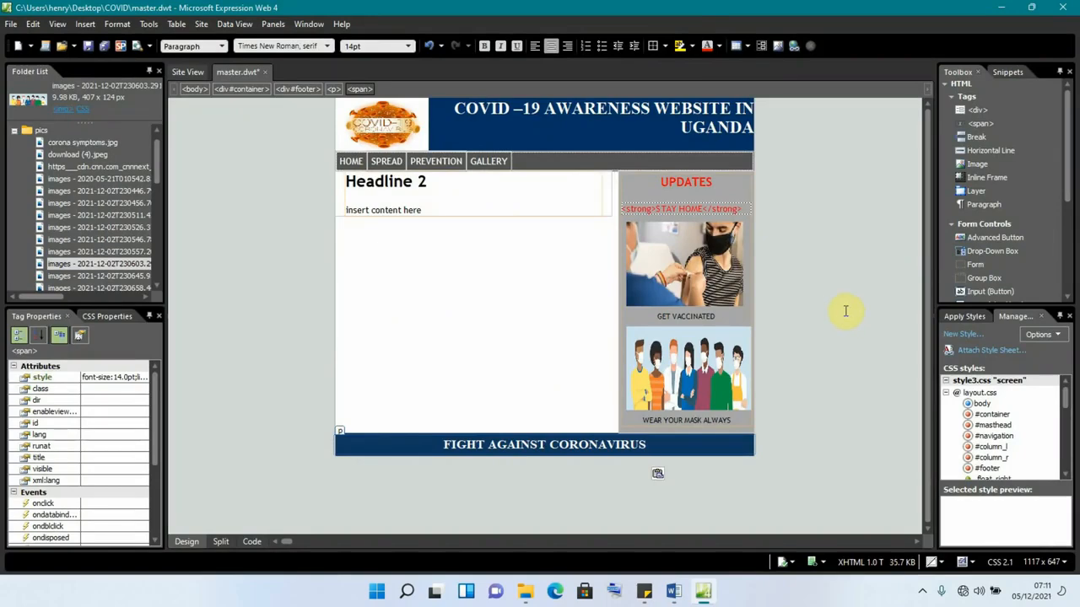
click(814, 293)
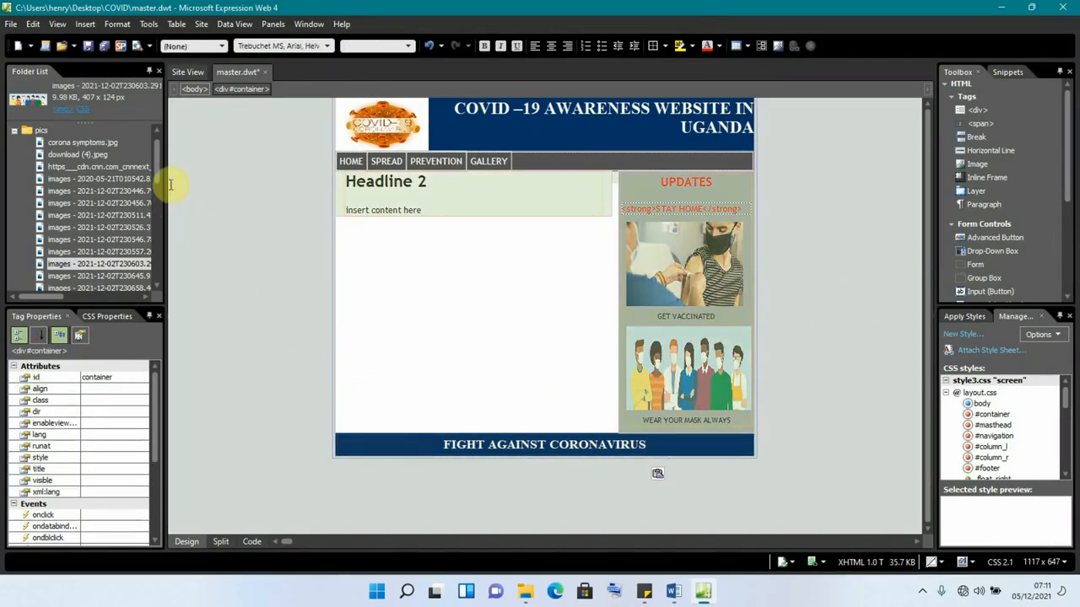
Save and close master.dwt, and create a new page from that dynamic web template
click(89, 50)
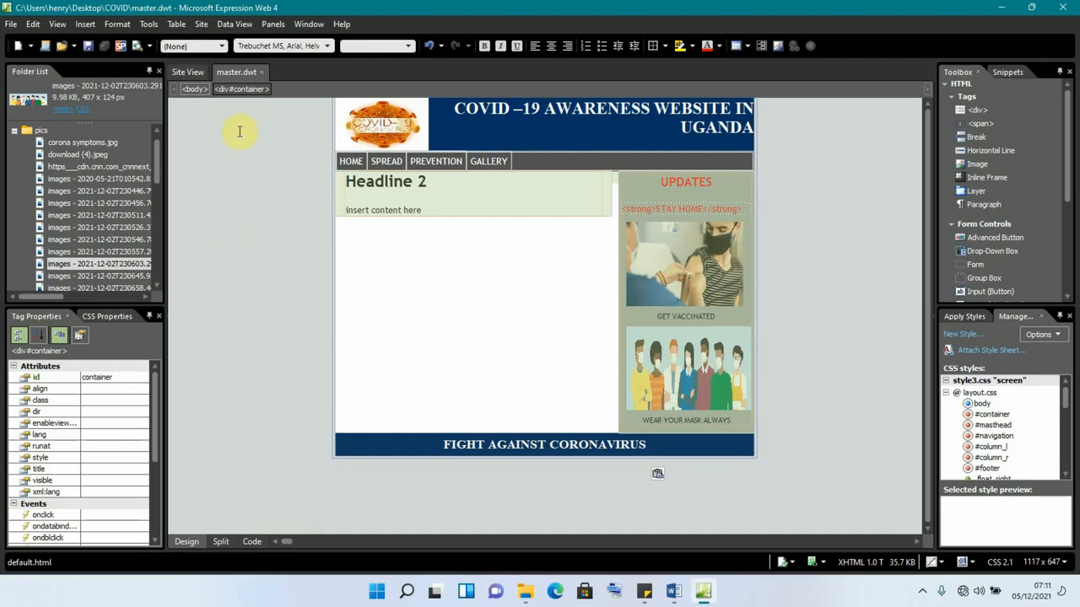
click(262, 73)
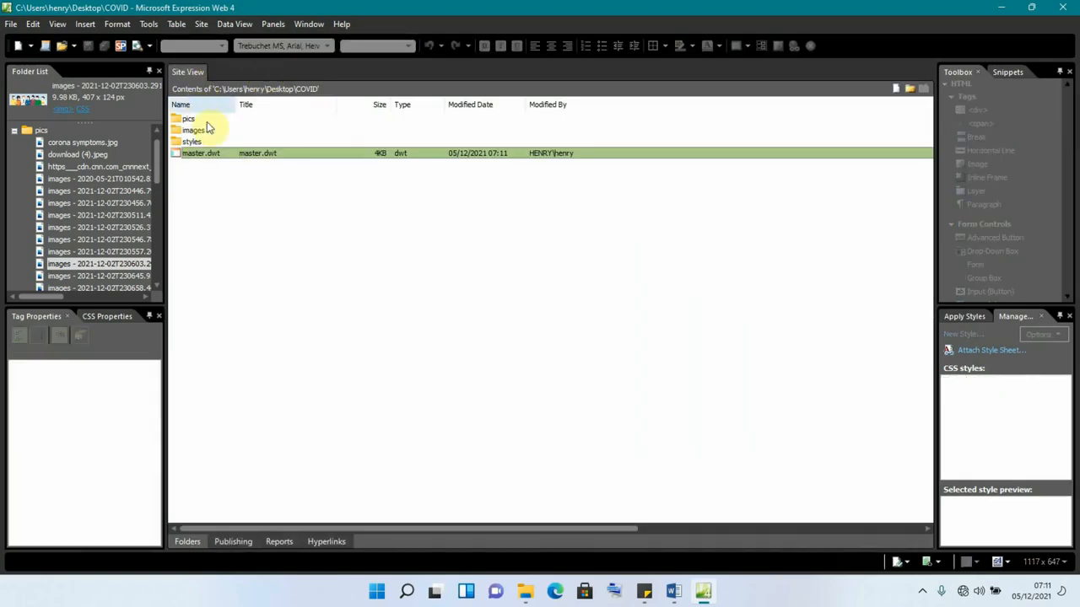
right_click(216, 153)
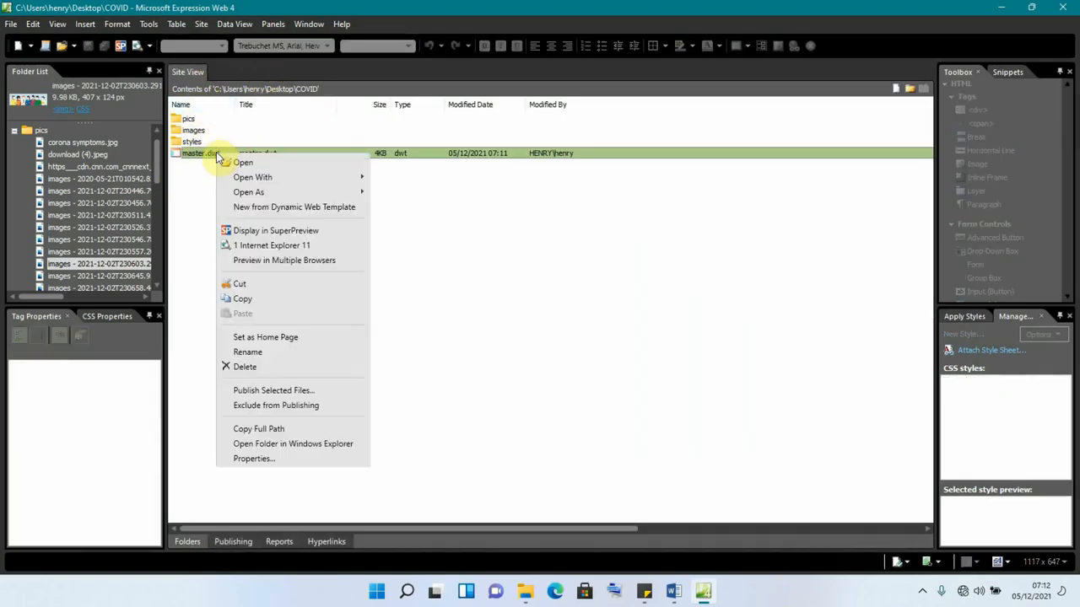
click(284, 213)
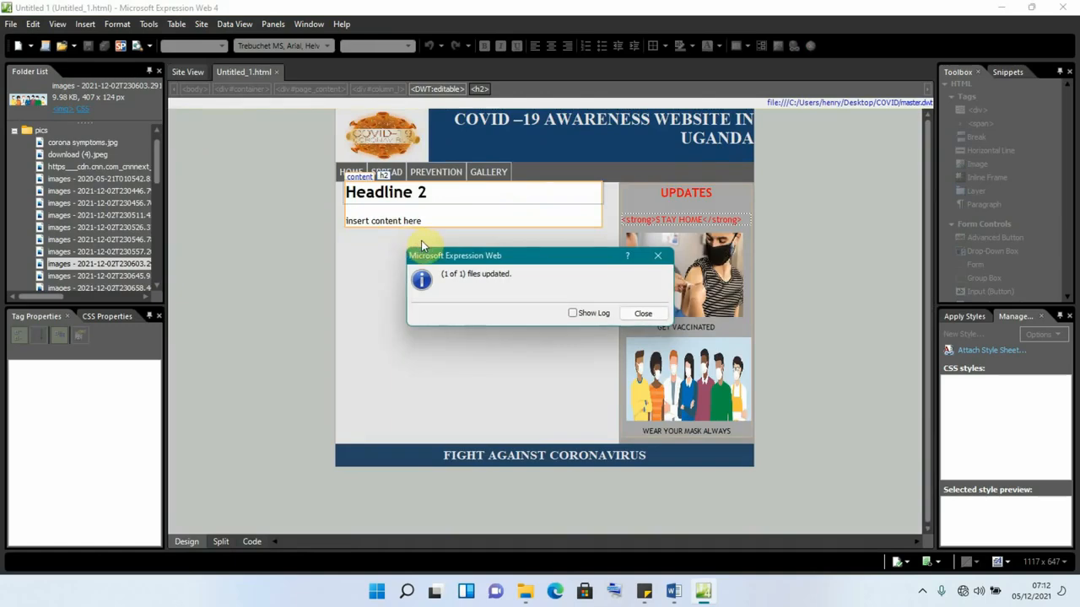
click(641, 313)
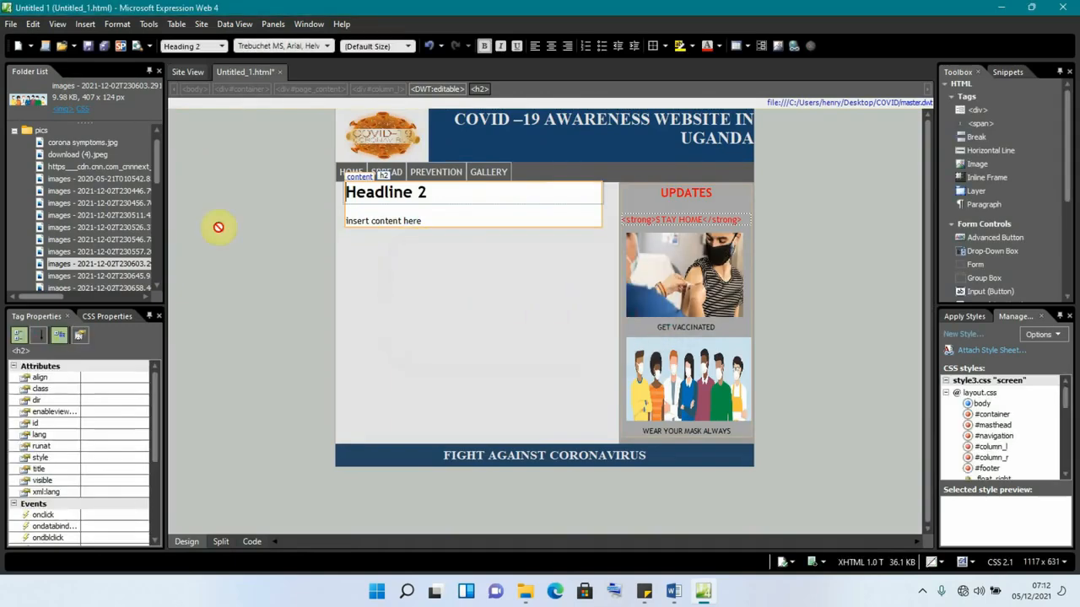
Save the new page in the COVID folder as home.html with the page title HOME
click(92, 51)
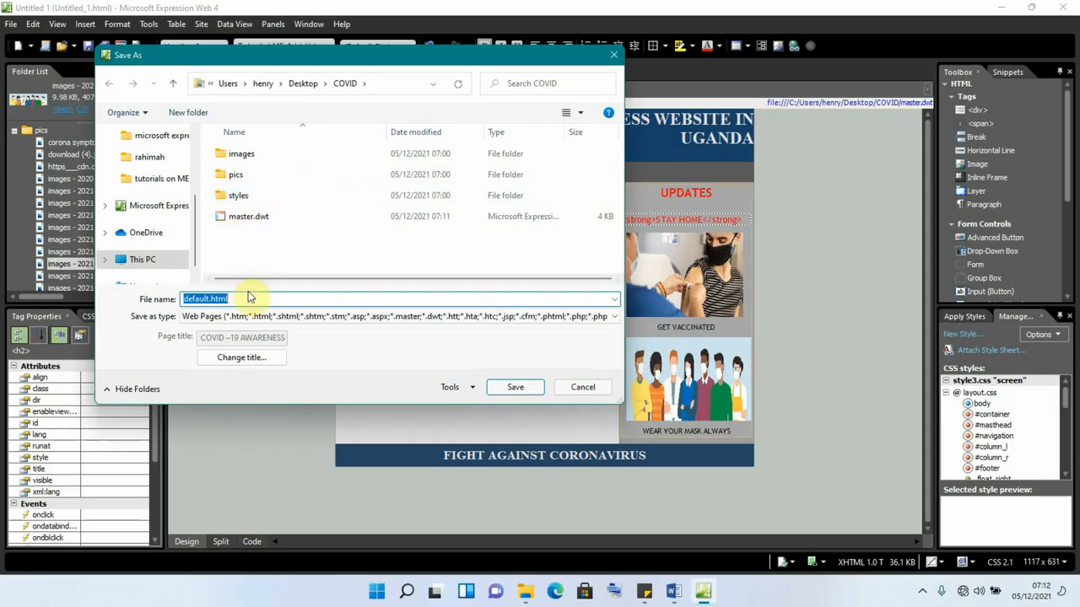
text(home)
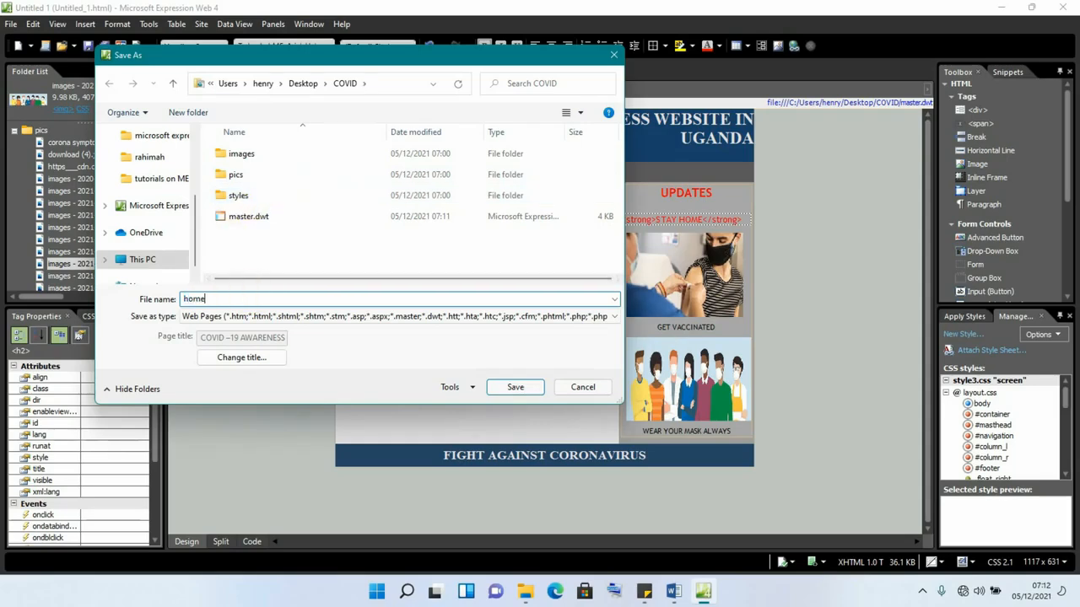
click(238, 358)
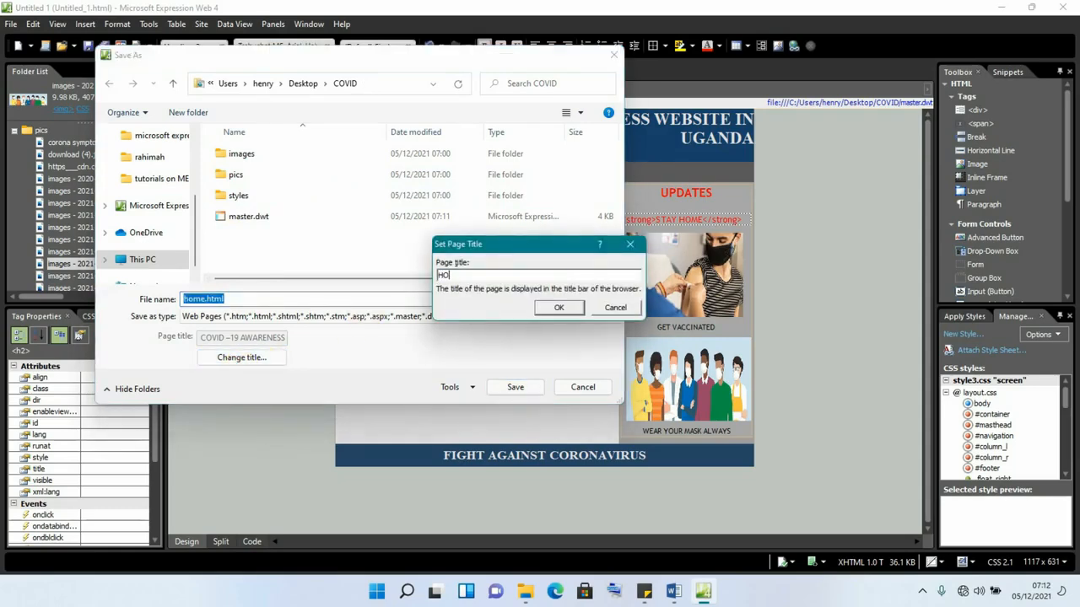
click(560, 309)
click(506, 387)
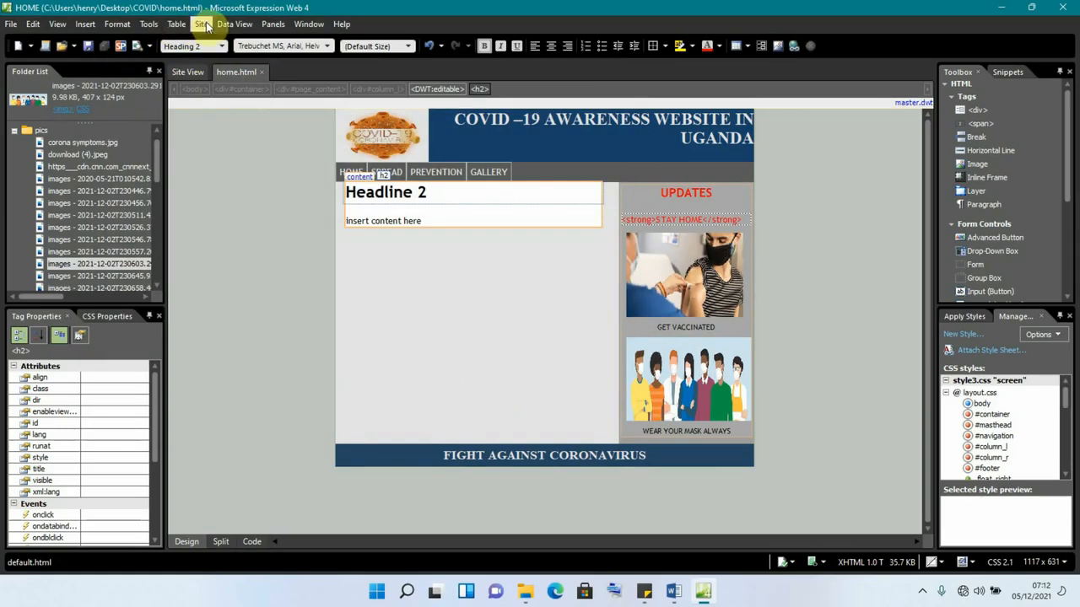
Create a second page from the master.dwt template and save it as spread.html with the page title SPREAD
click(188, 73)
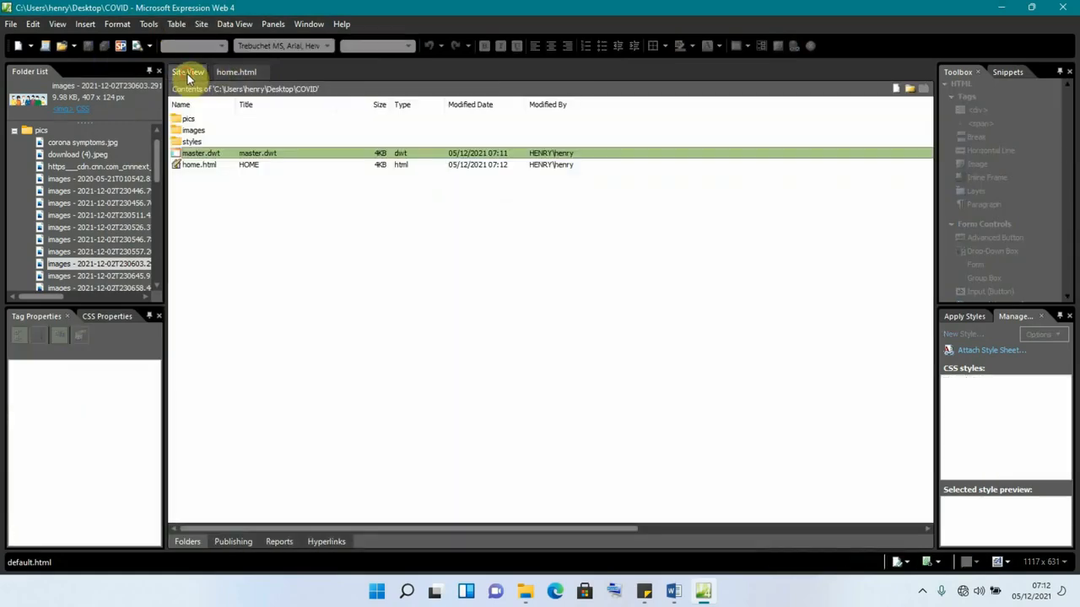
right_click(216, 153)
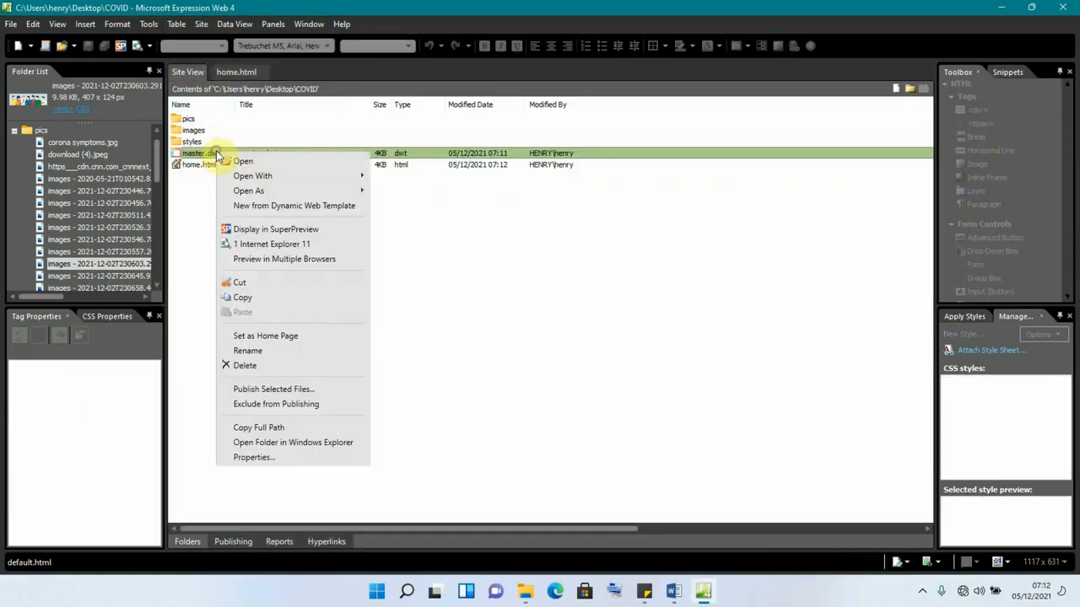
click(252, 205)
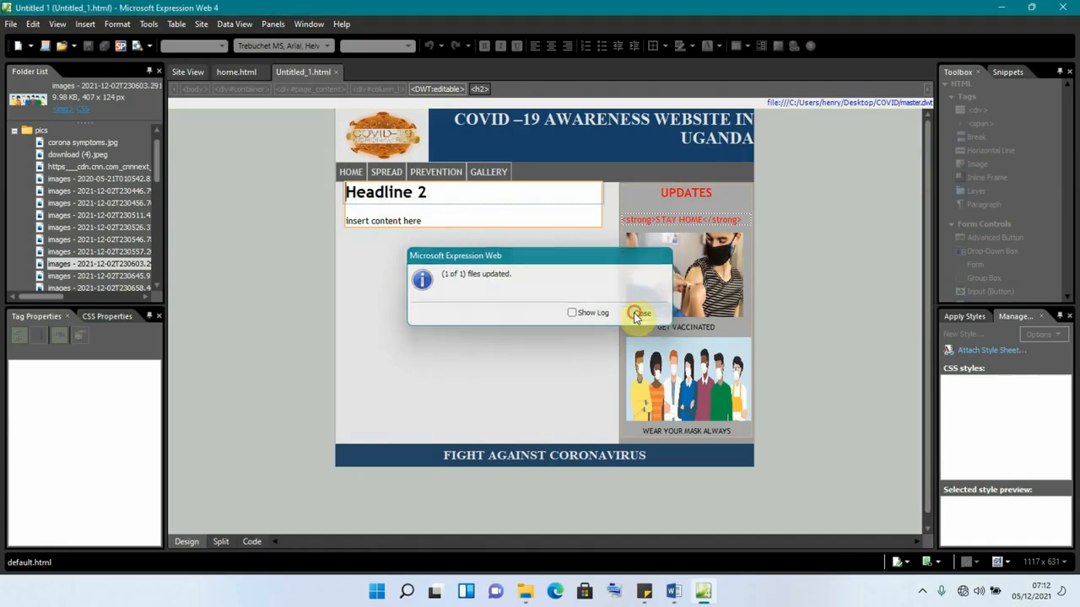
click(642, 313)
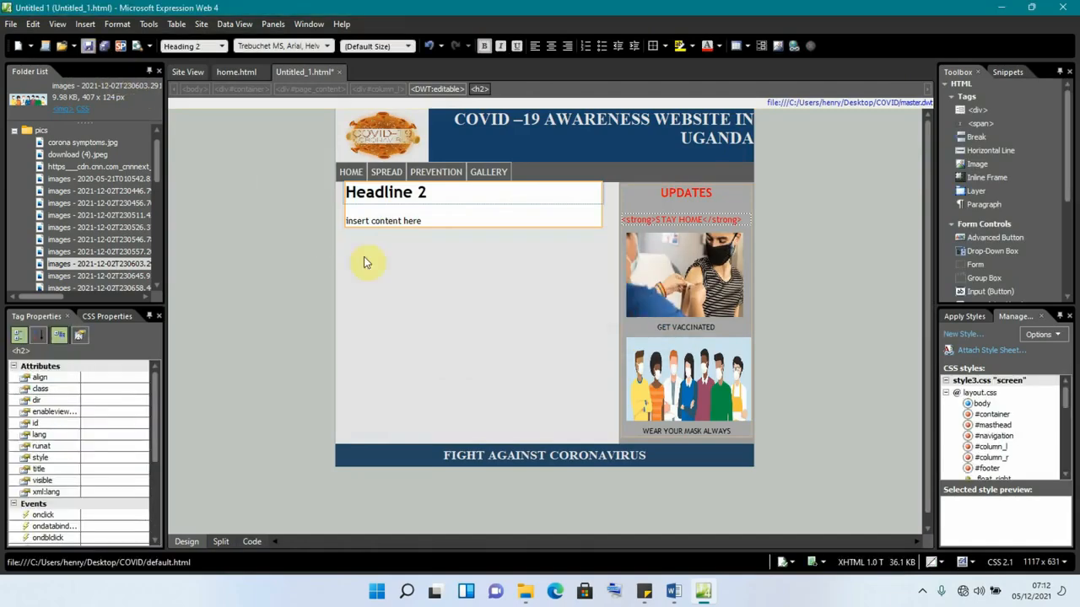
key(ctrl+s)
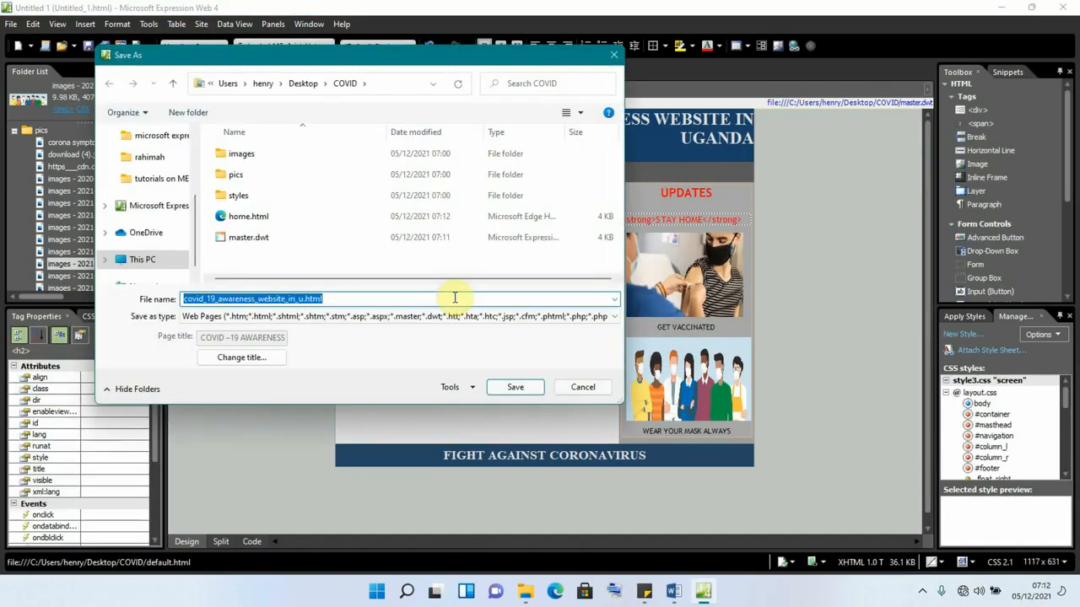
text(spread)
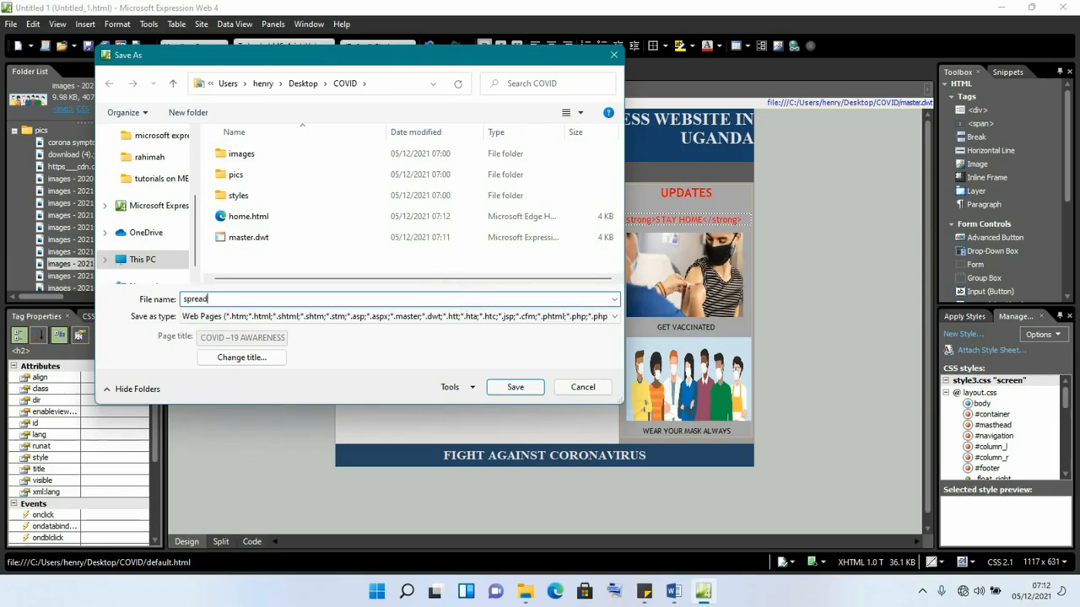
click(261, 358)
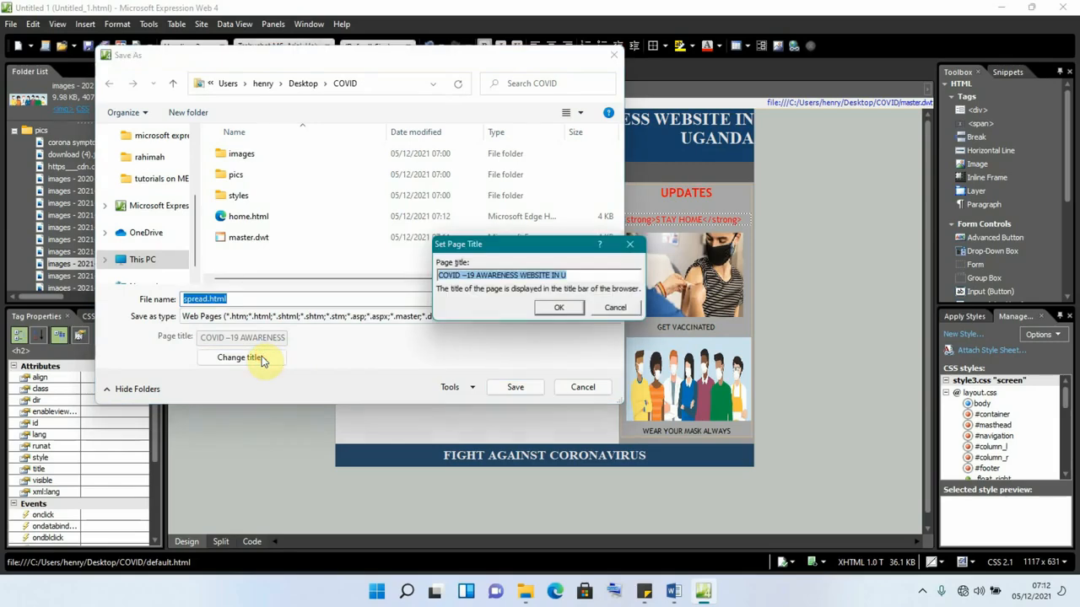
text(SPREAD)
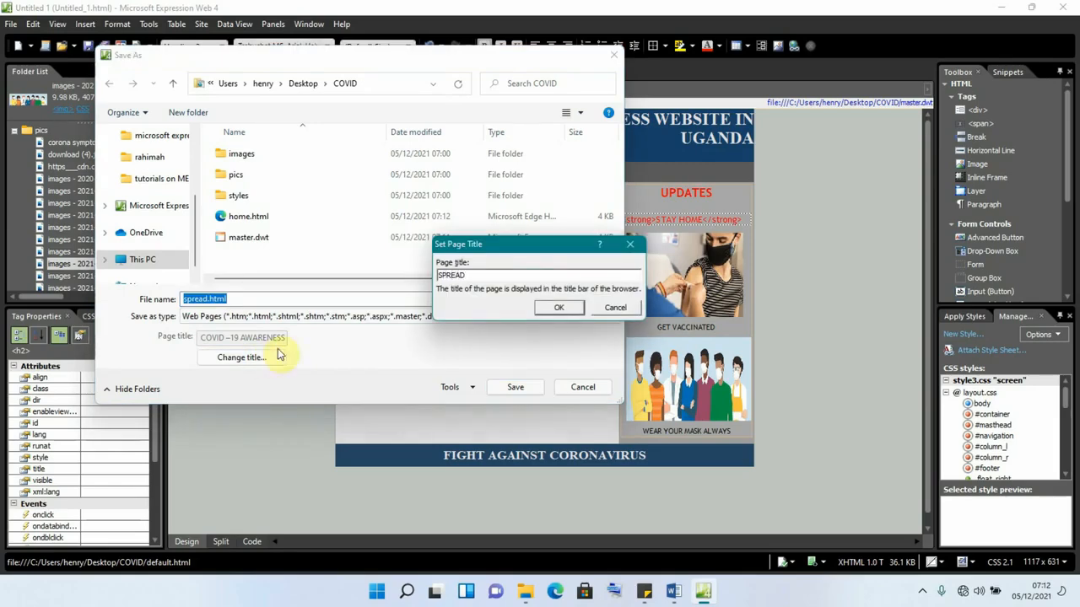
click(561, 307)
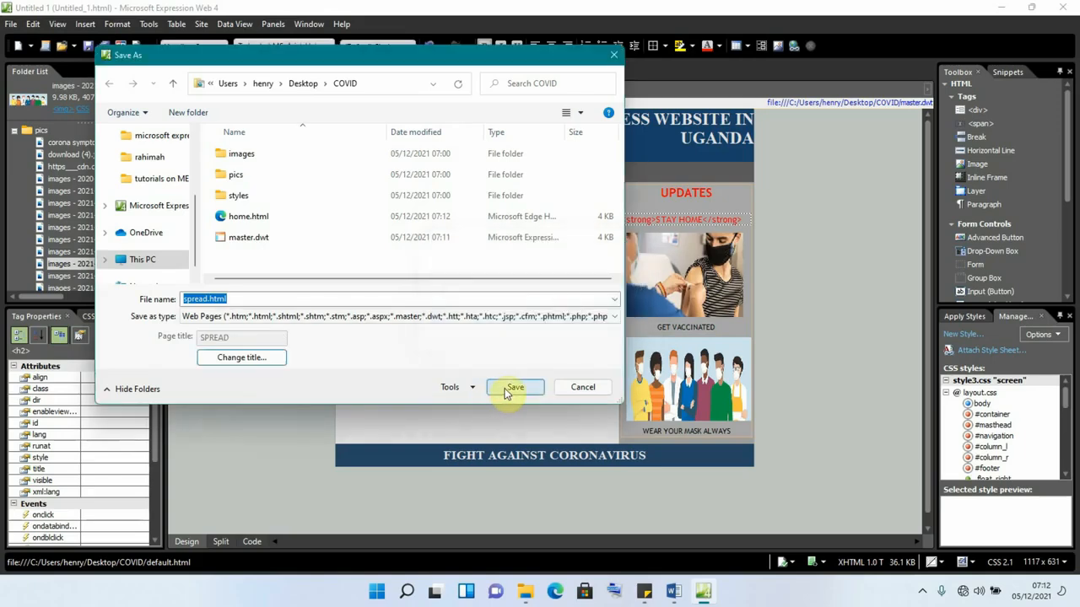
click(510, 387)
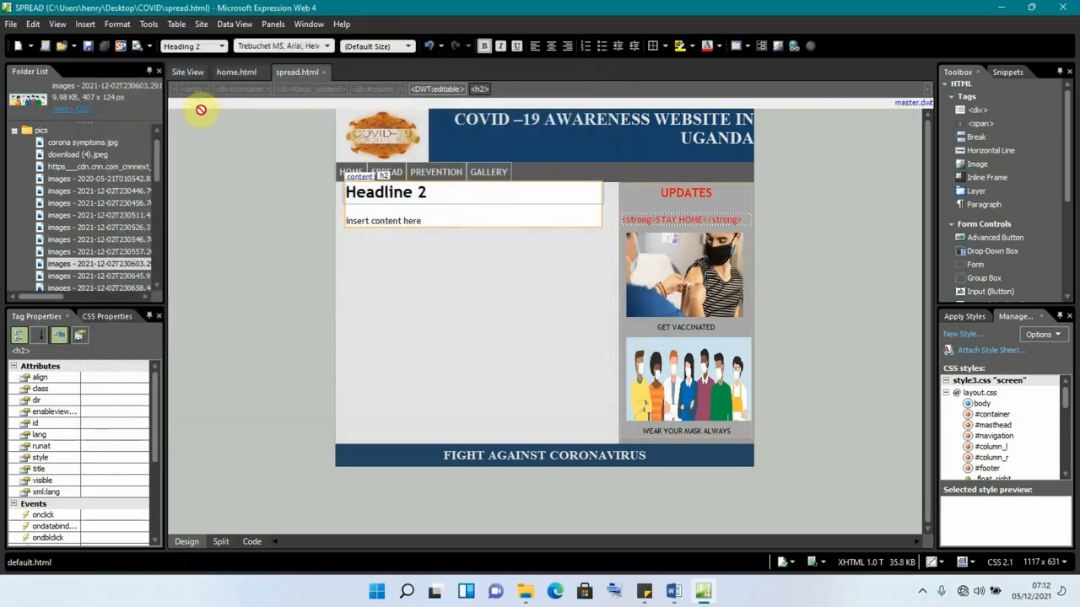
Create a third page from the master.dwt template and save it as prevention.html with the page title PREVENTION
click(187, 72)
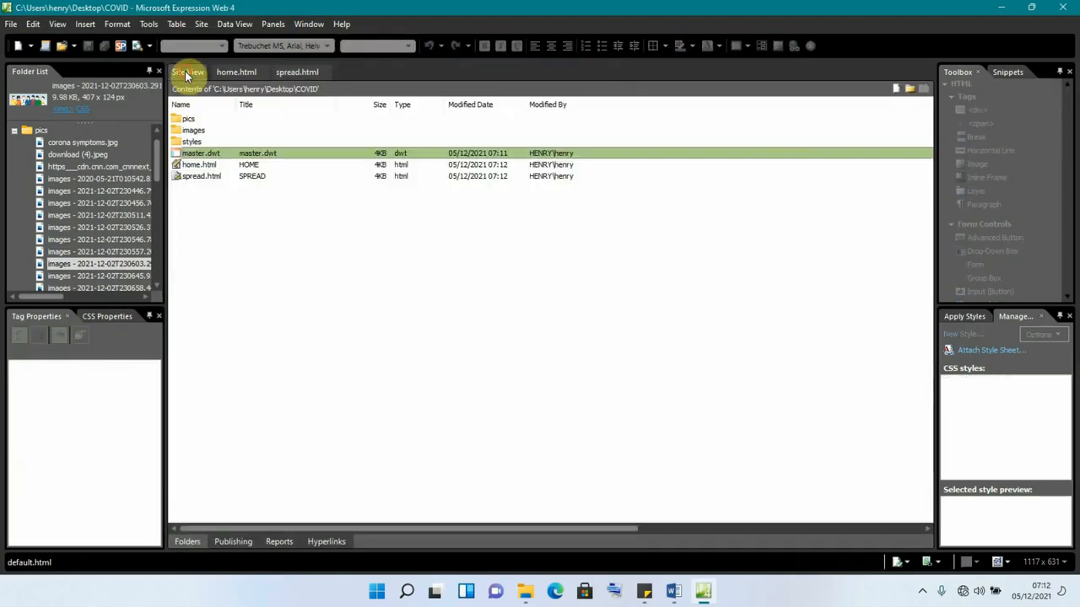
right_click(237, 157)
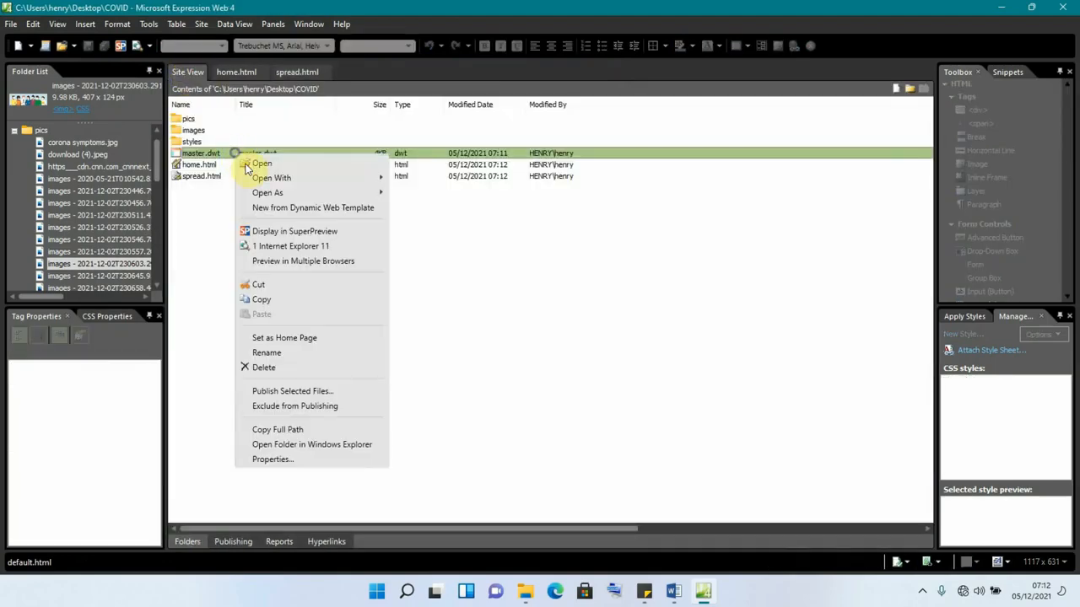
click(278, 208)
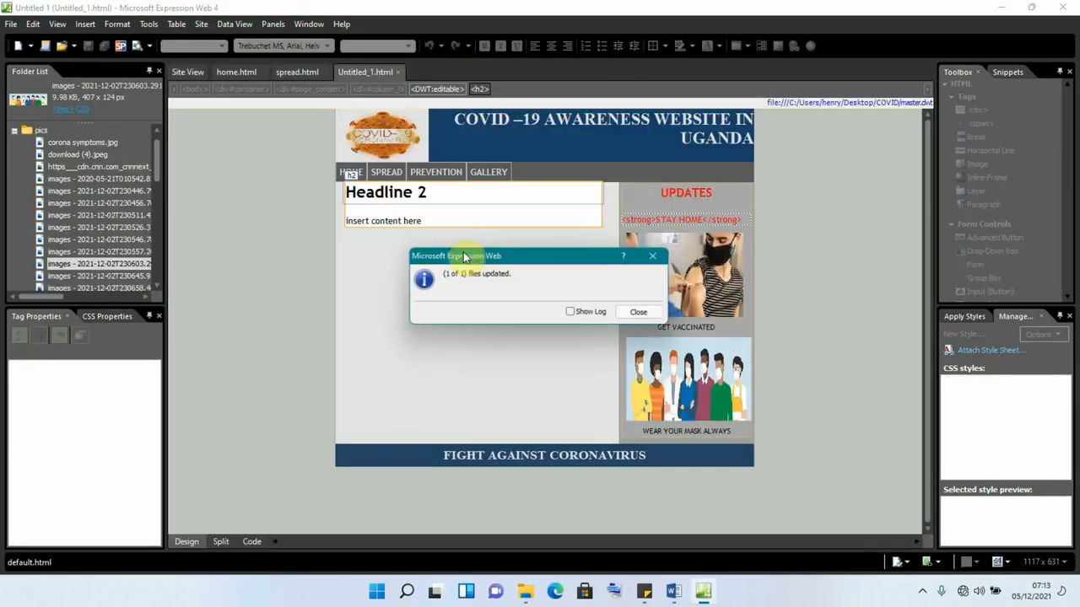
click(642, 314)
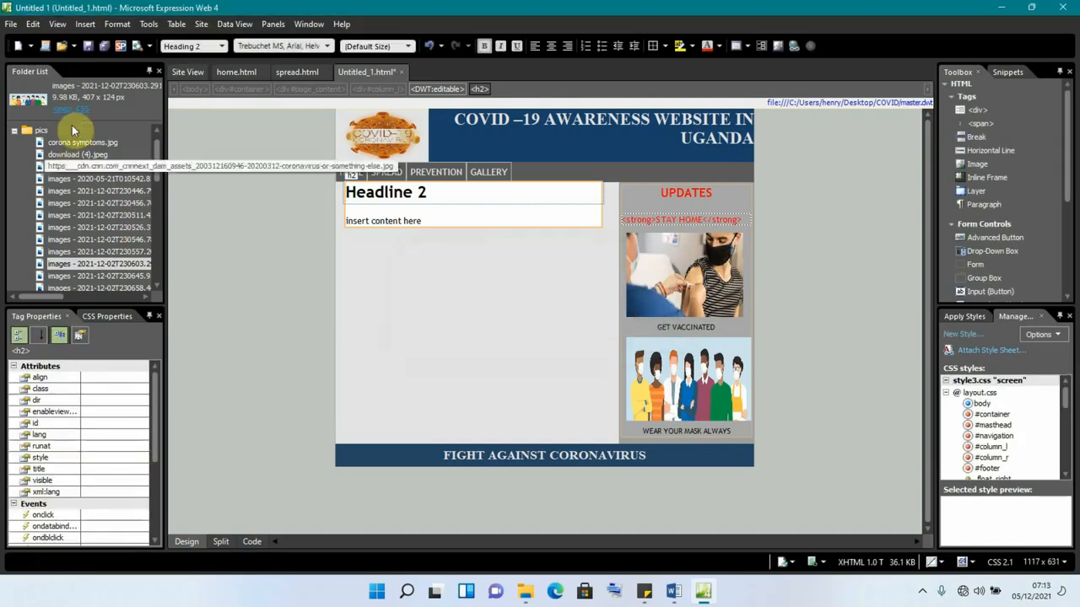
click(91, 53)
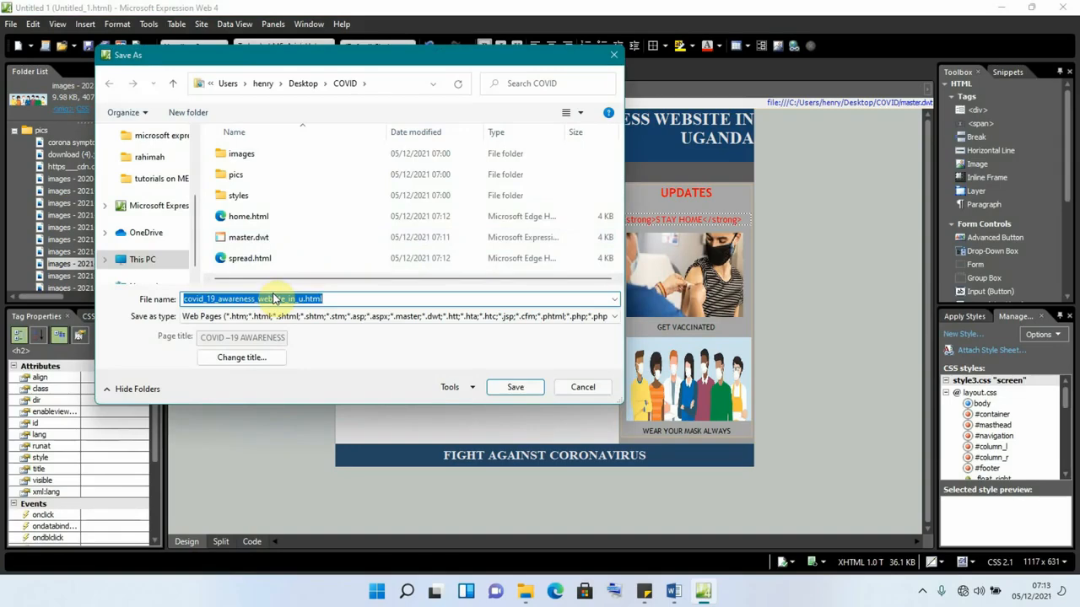
text(prevention)
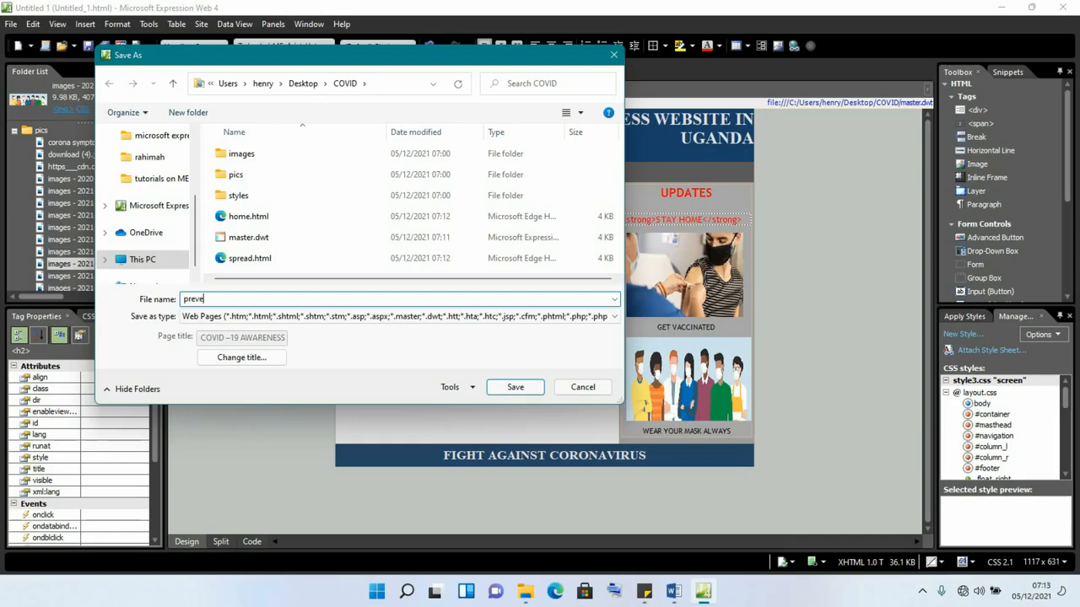
click(249, 357)
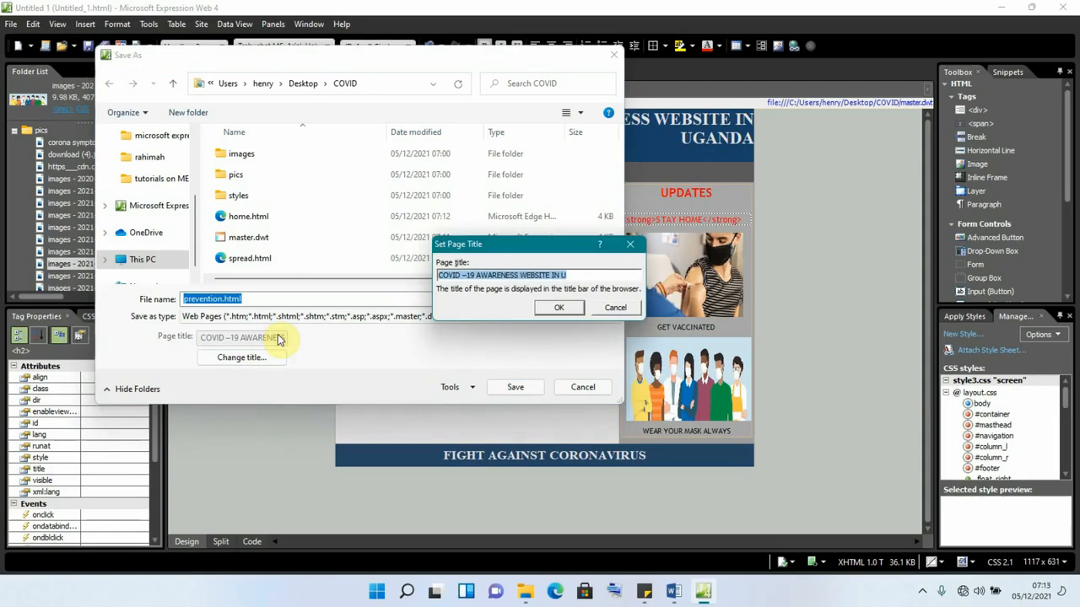
text(P)
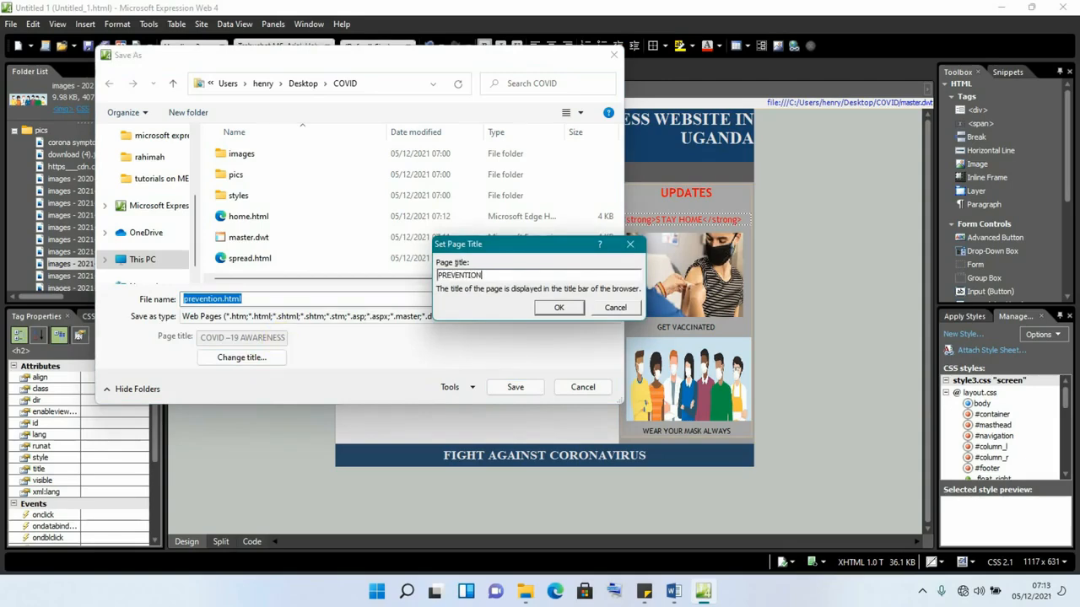
text(REVENTION)
click(559, 309)
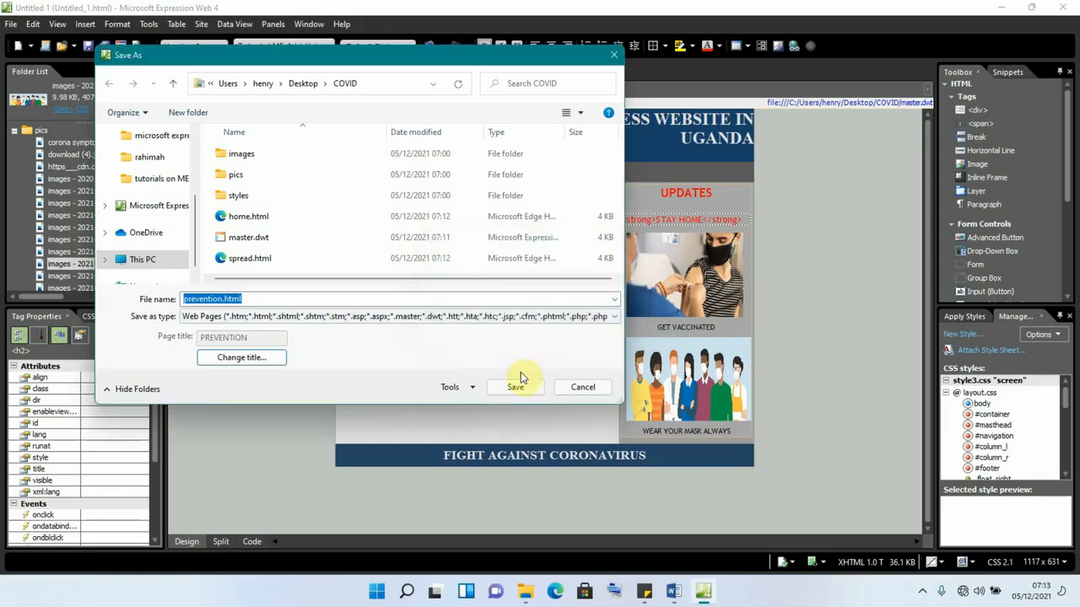
click(515, 389)
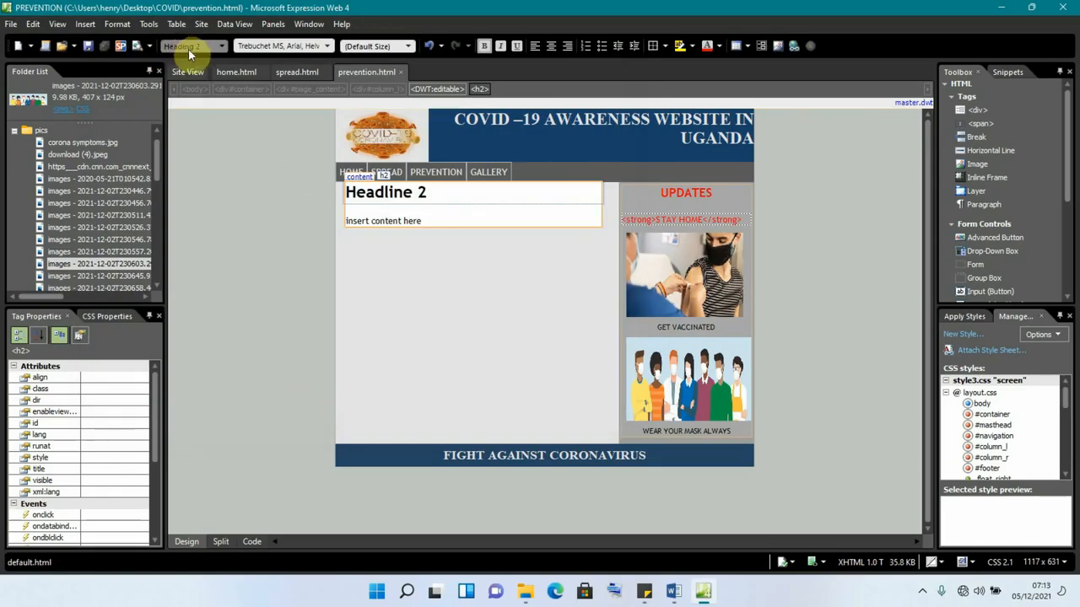
Create a fourth page from the master.dwt template and save it as gallery.html with the page title GALLERY
click(187, 72)
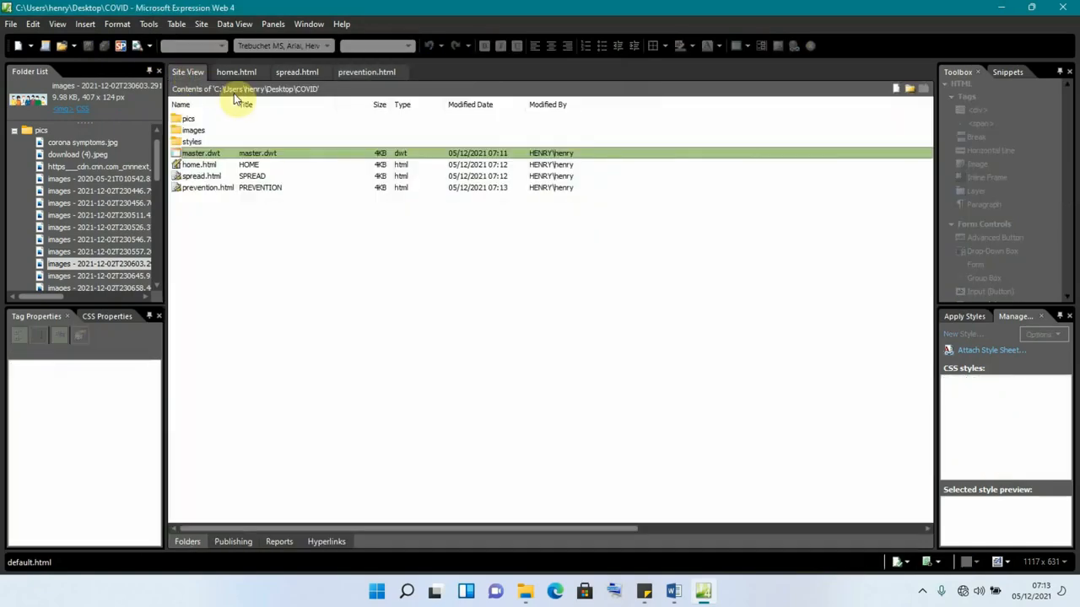
right_click(244, 155)
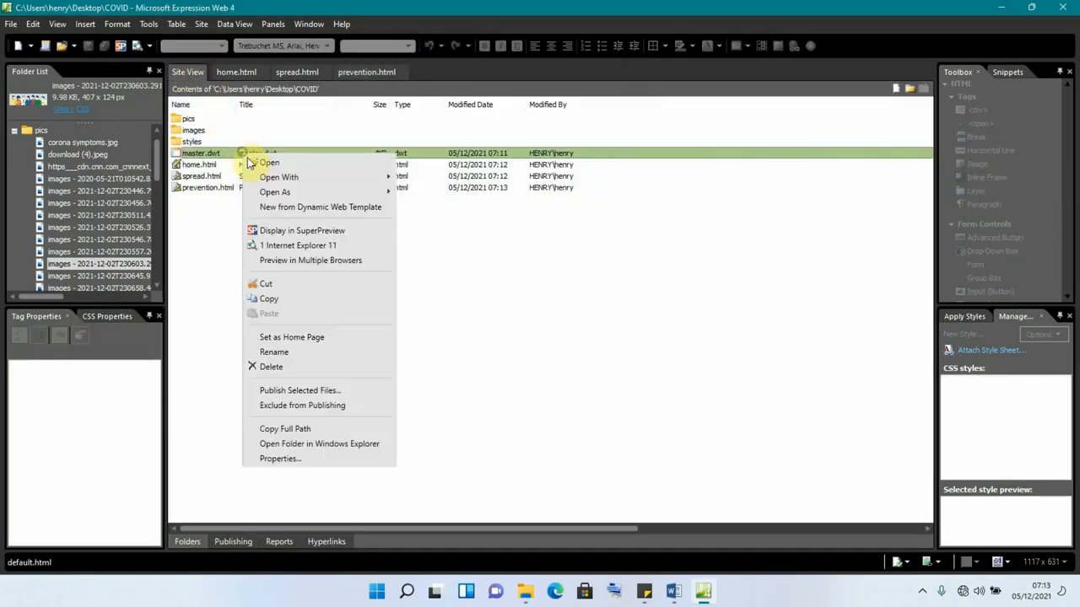
click(301, 206)
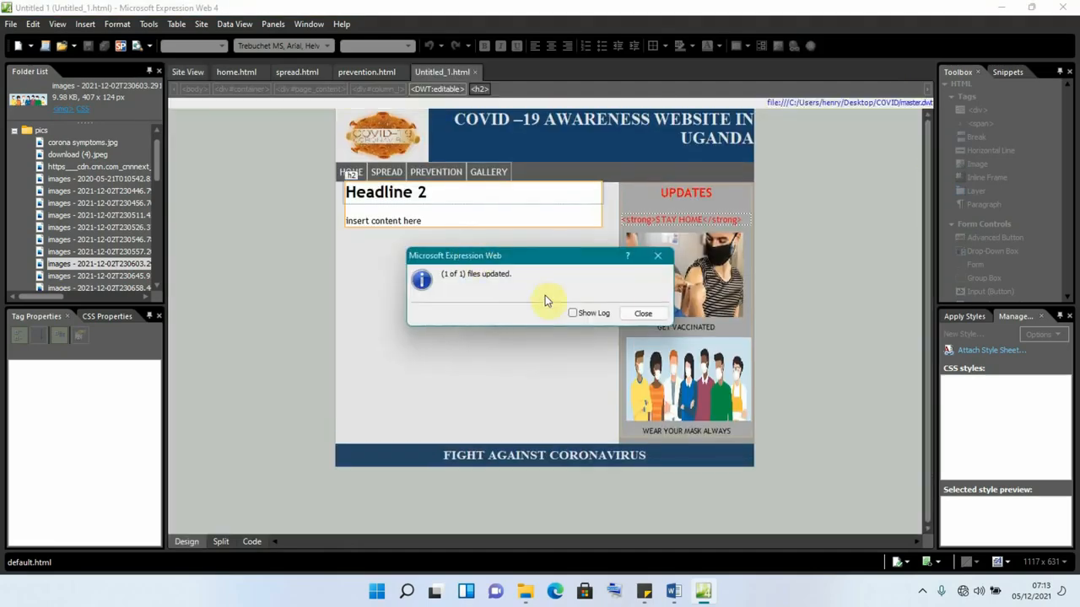
click(644, 313)
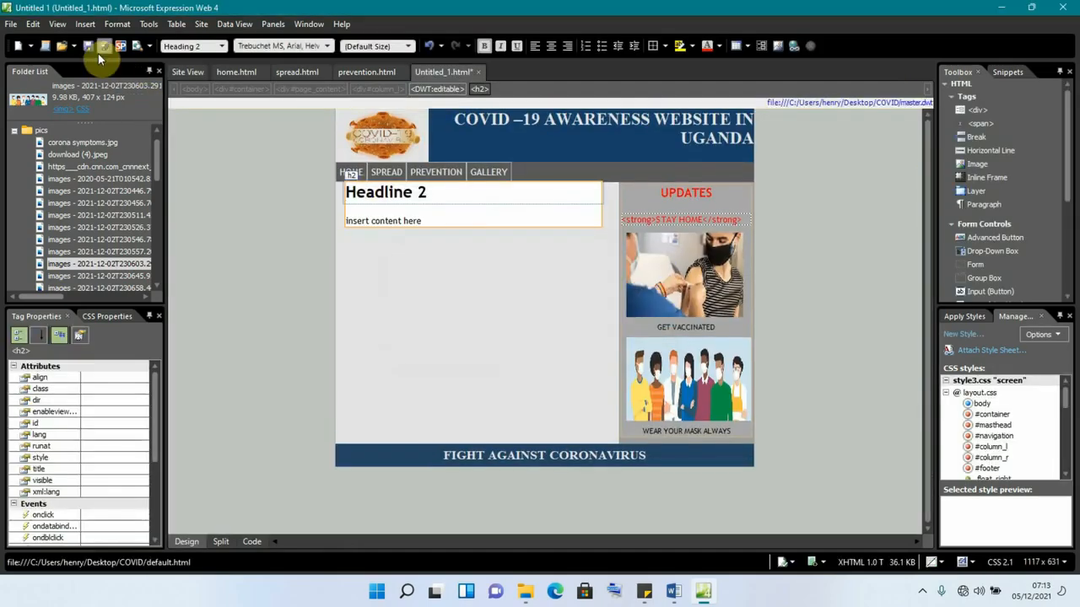
click(88, 51)
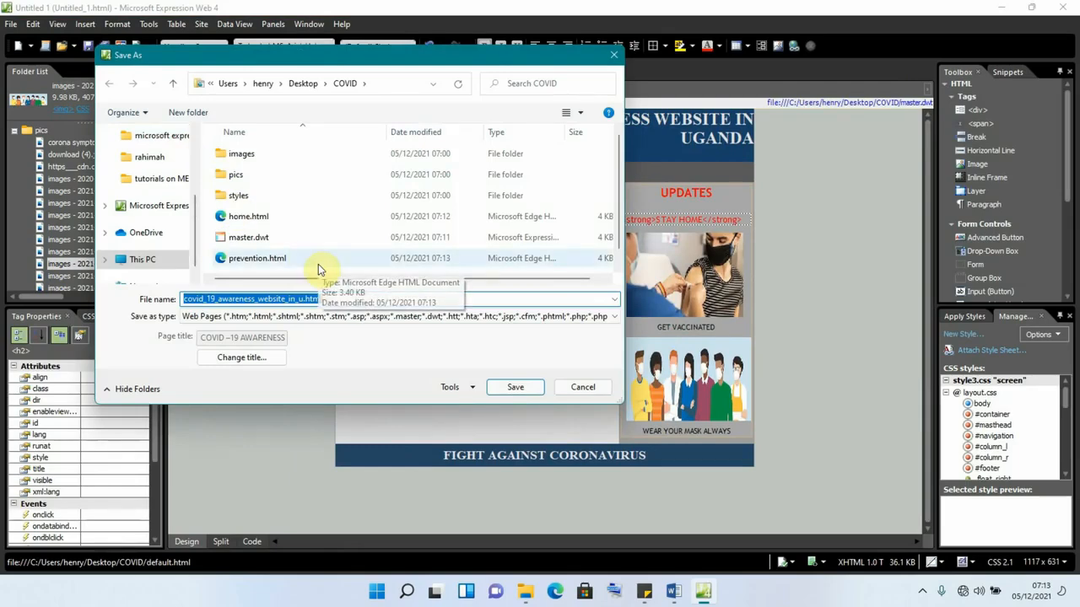
text(gallery)
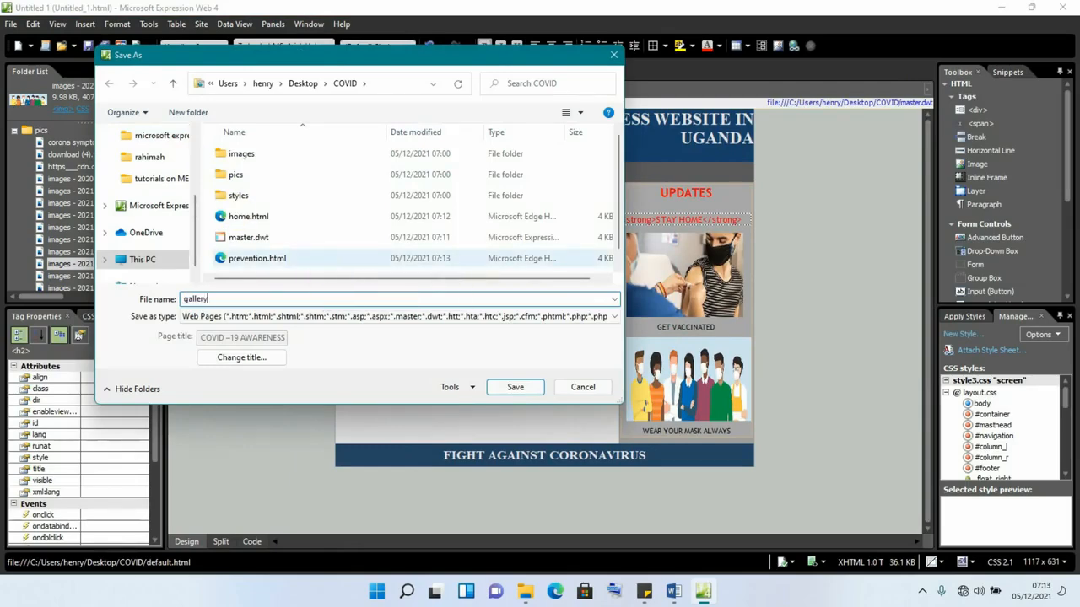
click(251, 358)
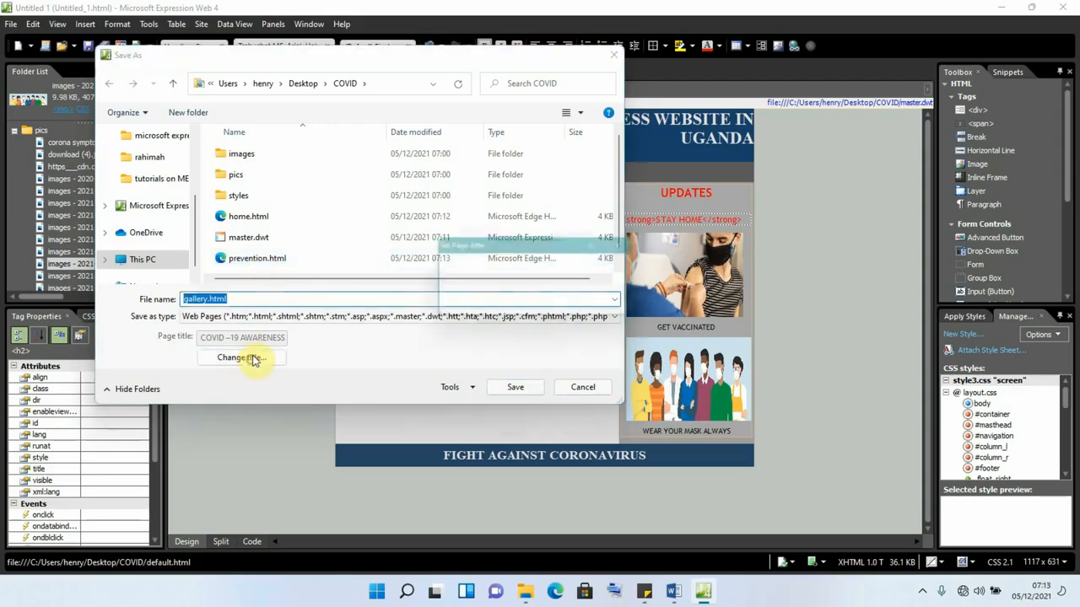
text(GALLERY)
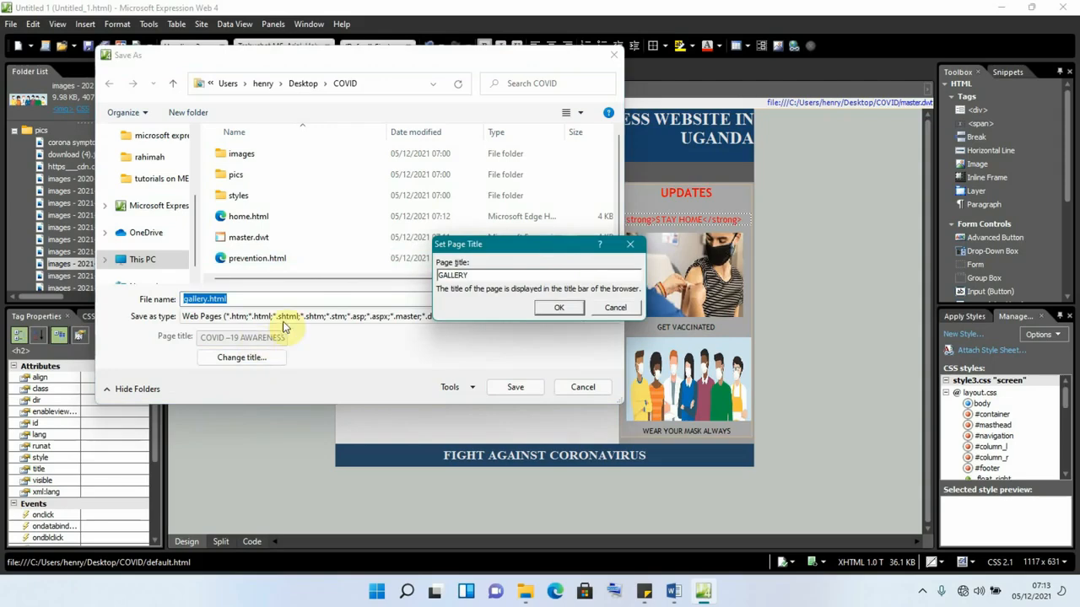
click(558, 307)
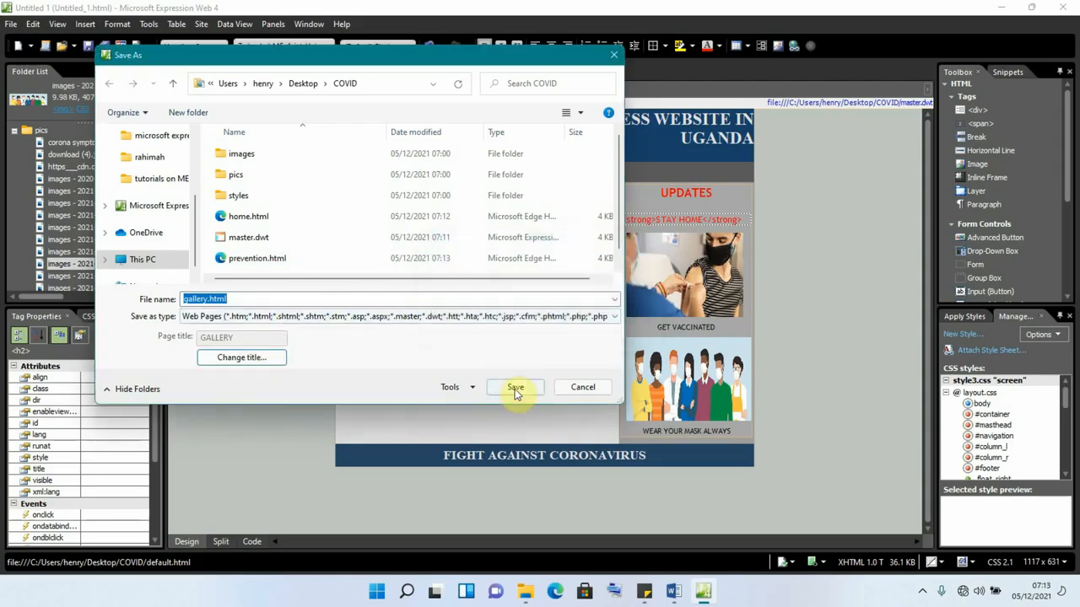
click(515, 386)
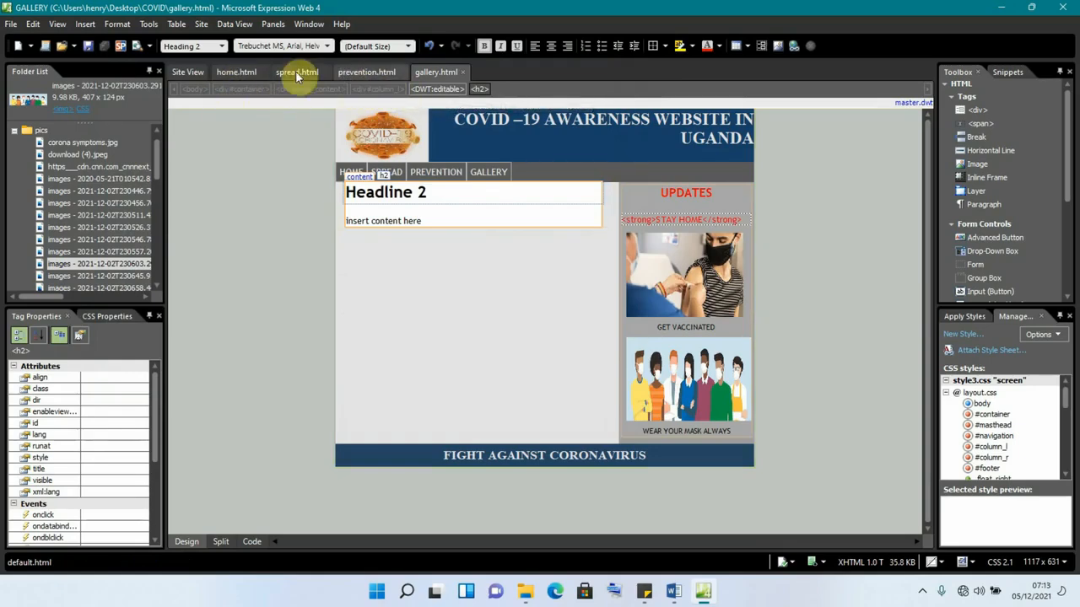
Reopen the master.dwt template from the site's file list for editing
click(193, 76)
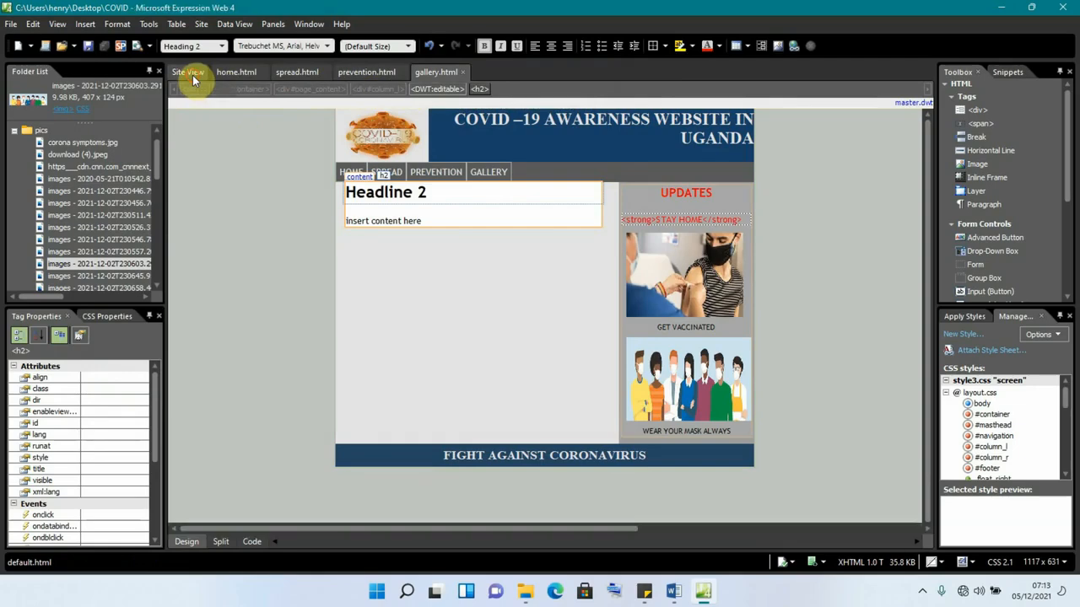
click(231, 153)
double_click(232, 153)
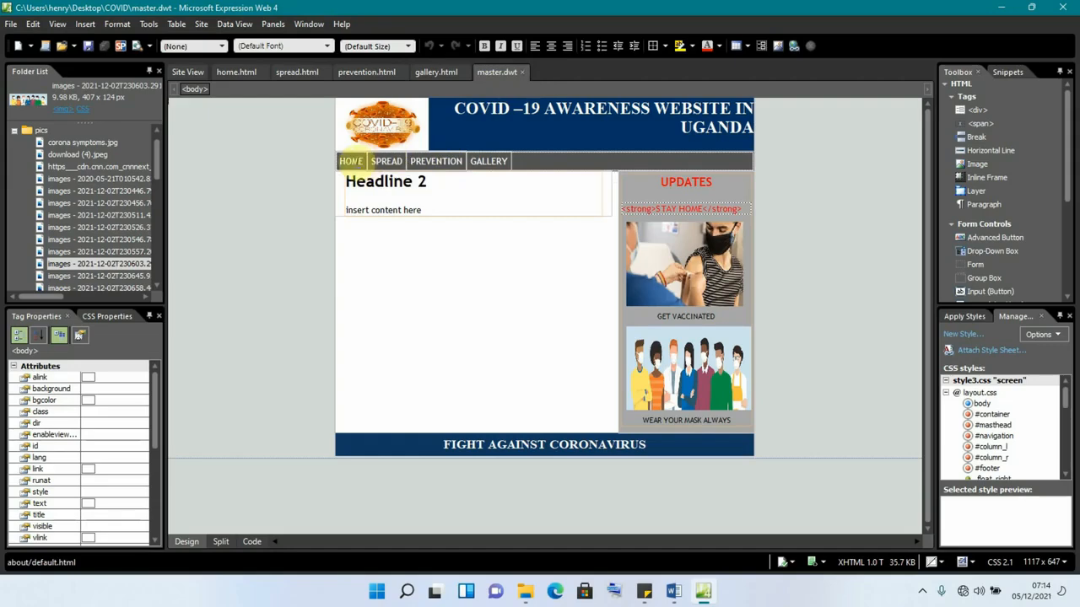
click(352, 161)
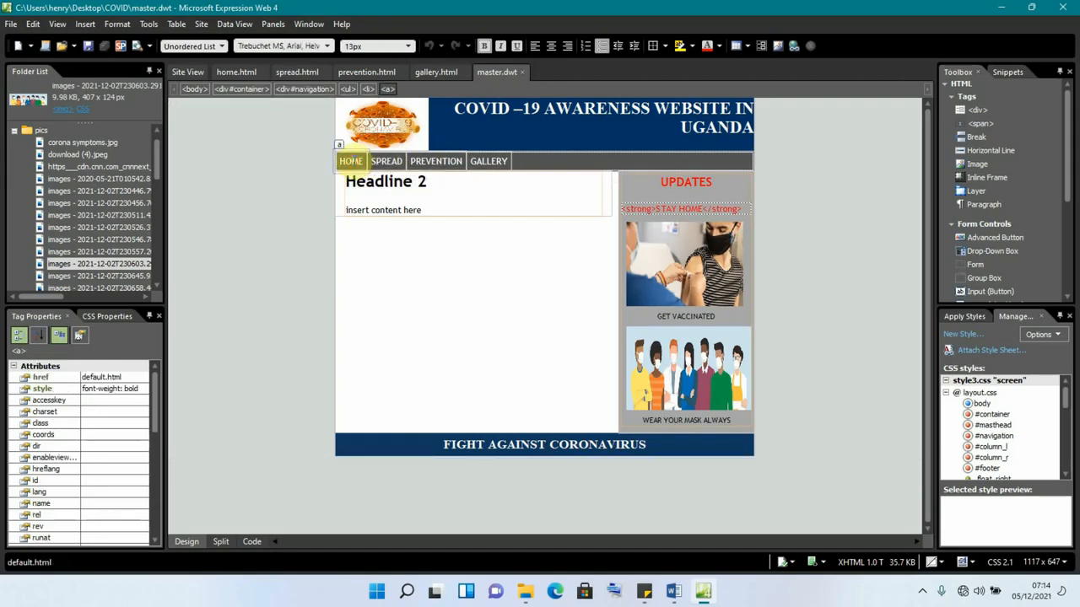
right_click(352, 160)
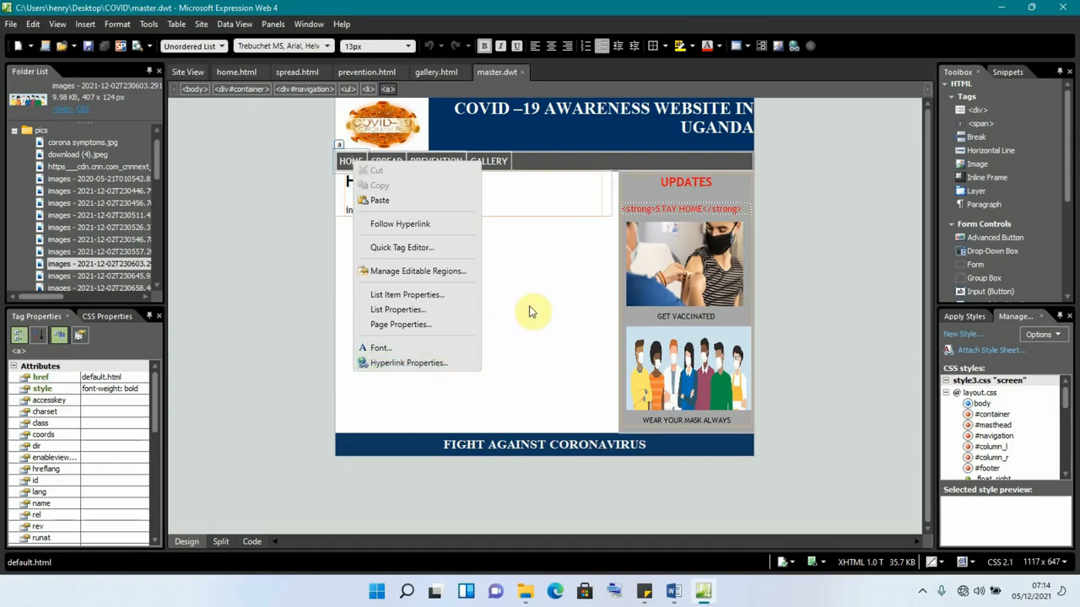
click(266, 202)
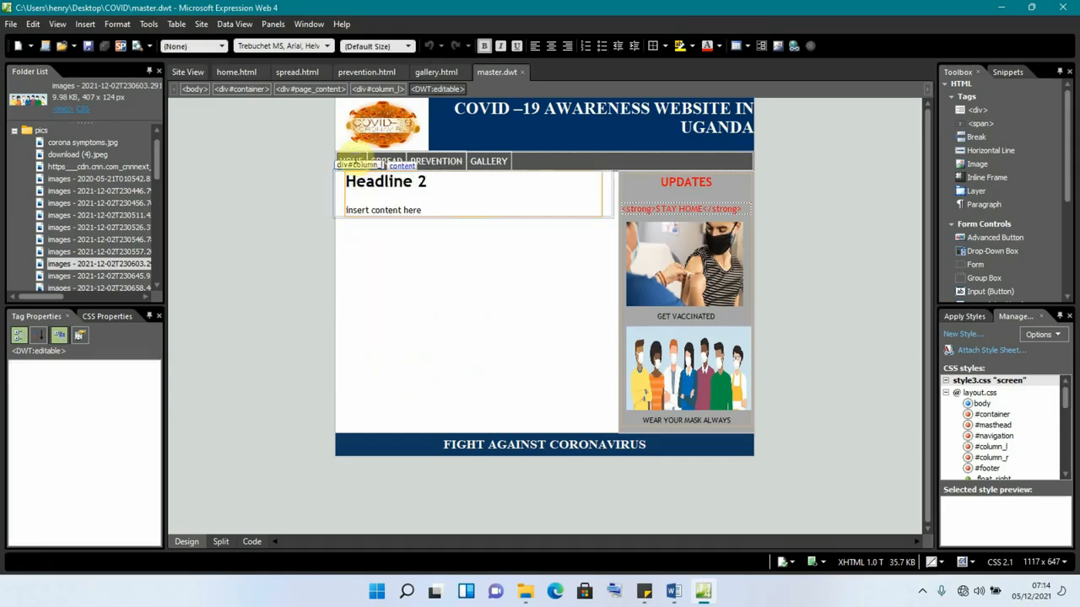
Change the hyperlink of the HOME navigation item in master.dwt to home.html
click(355, 160)
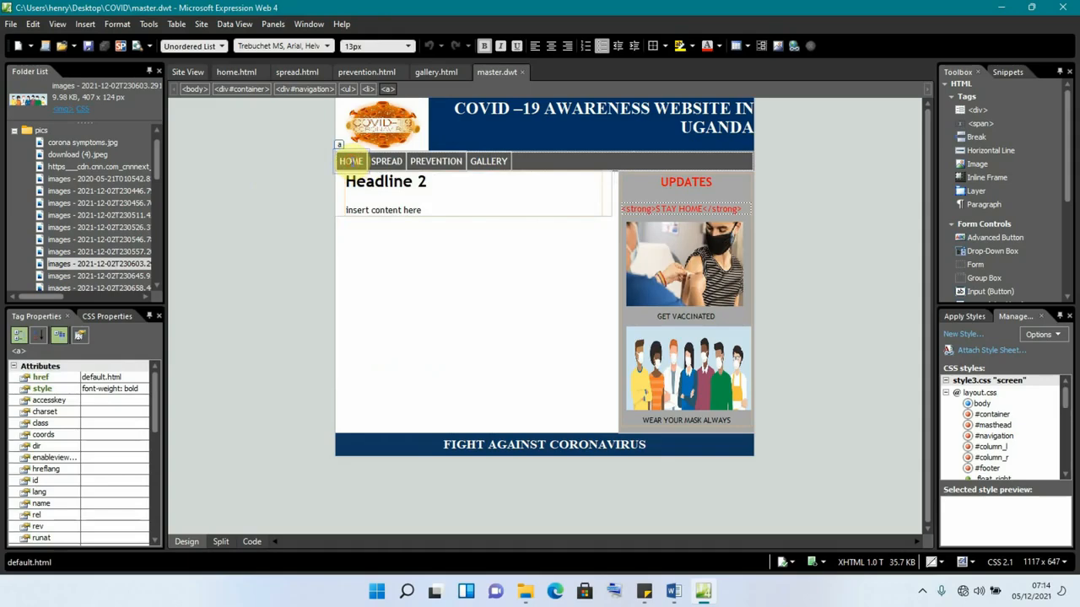
click(792, 48)
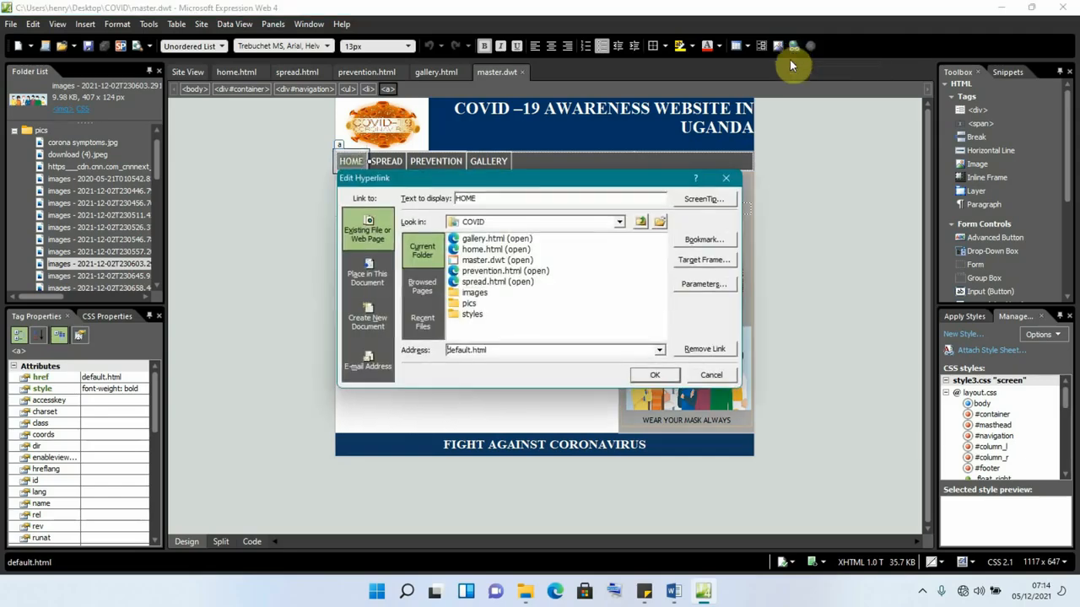
click(479, 250)
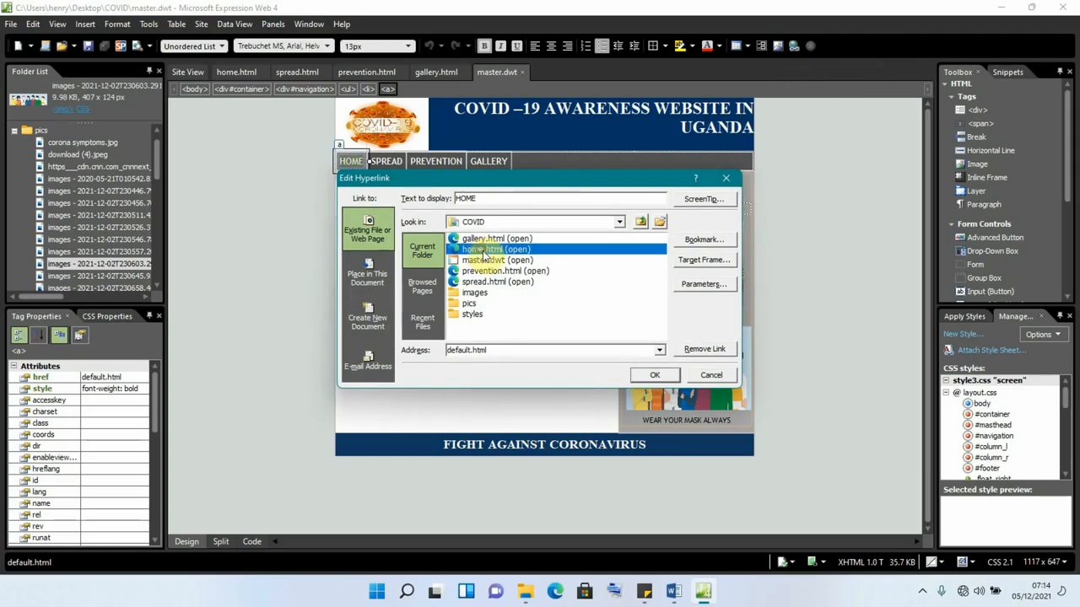
click(652, 377)
Change the hyperlink of the SPREAD navigation item to spread.html
click(386, 161)
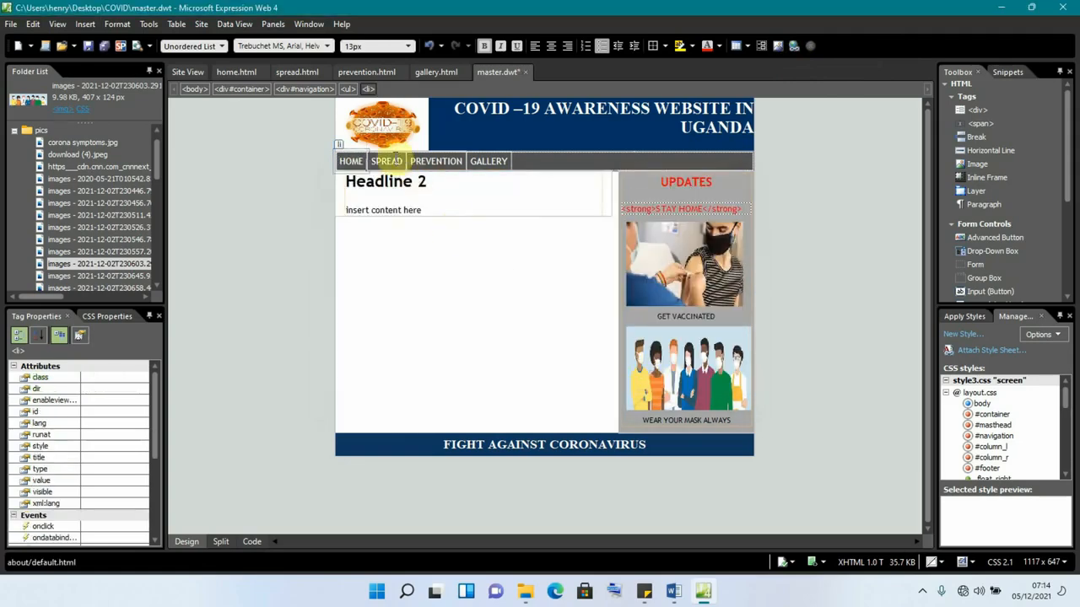
click(793, 48)
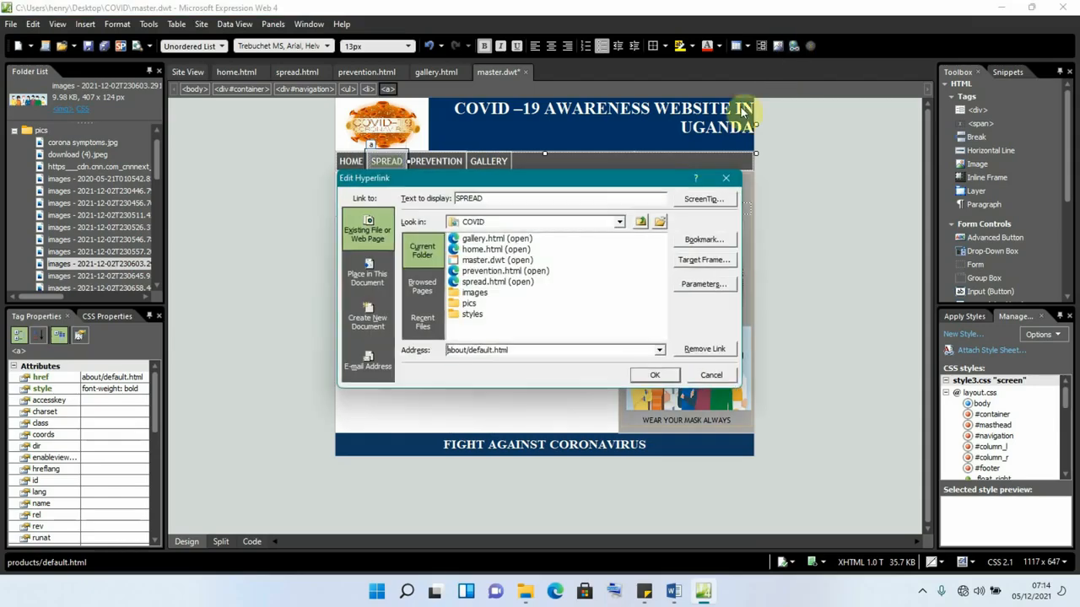
click(485, 282)
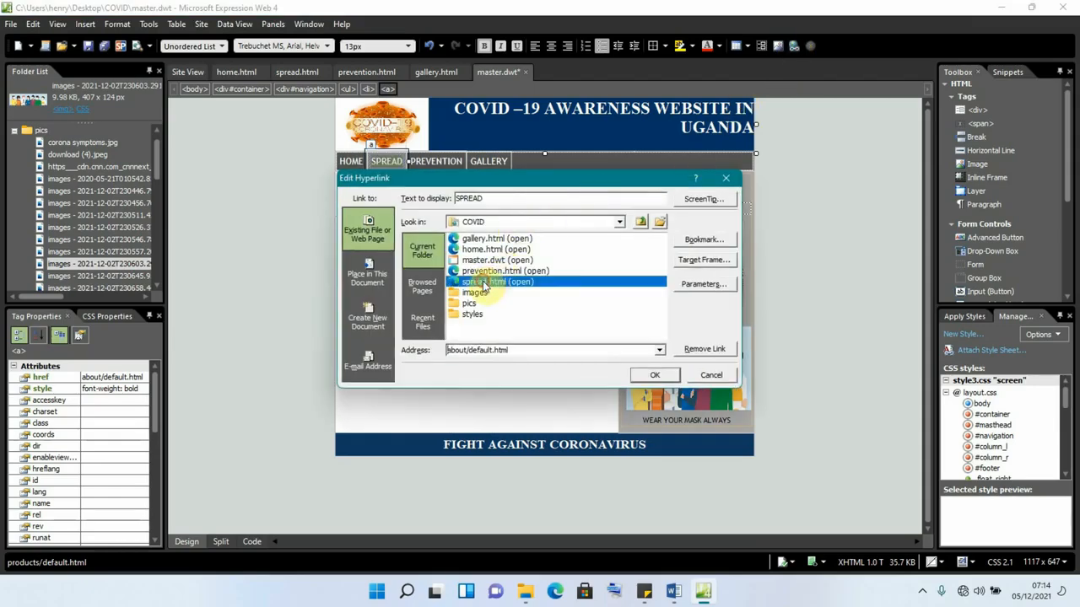
click(657, 377)
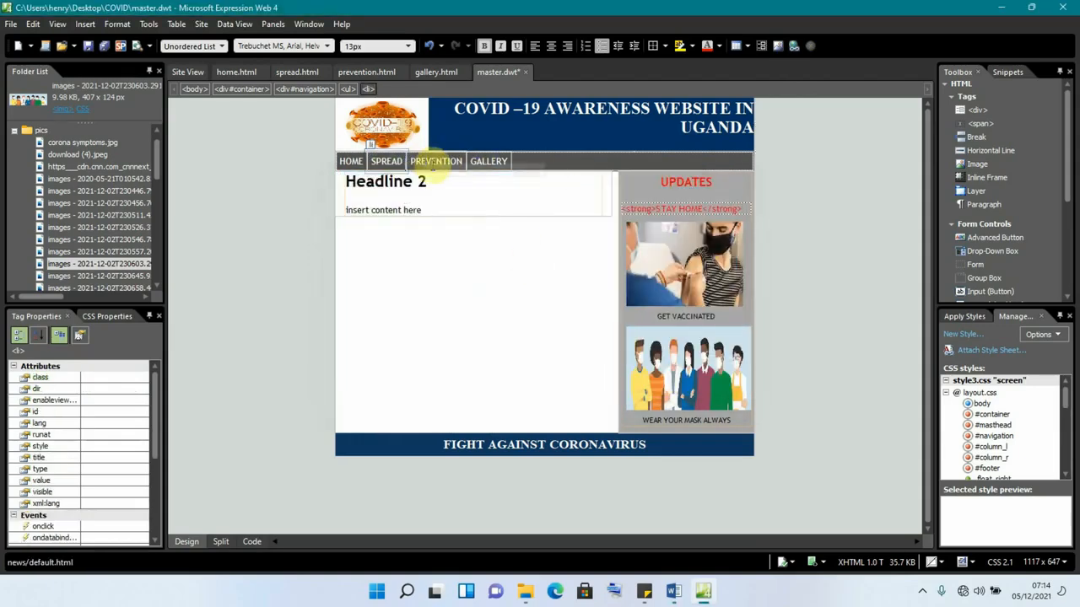
Change the hyperlink of the PREVENTION navigation item to prevention.html
click(432, 163)
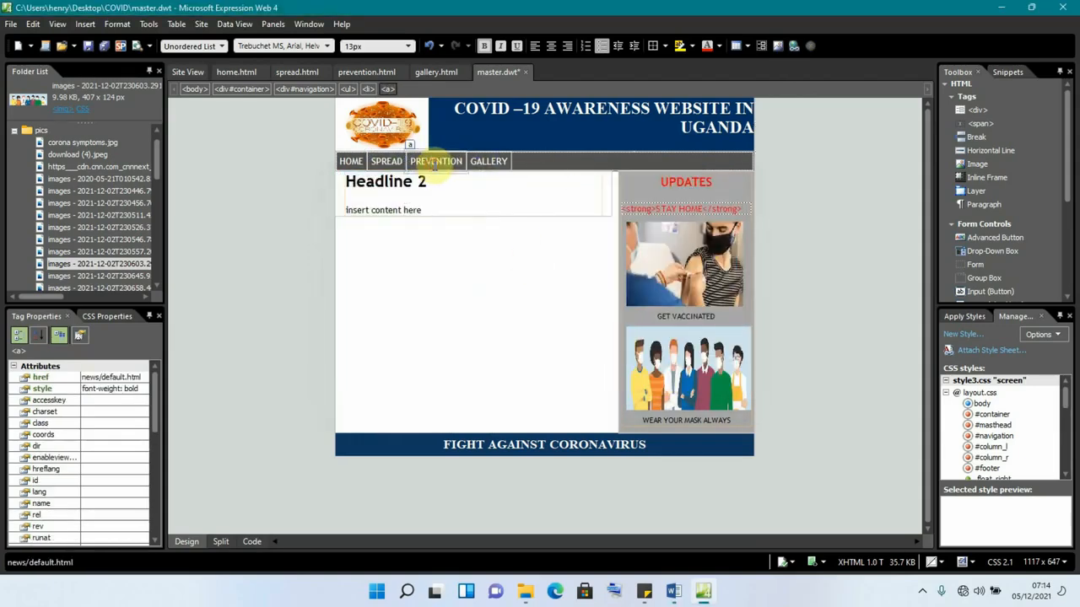
click(793, 47)
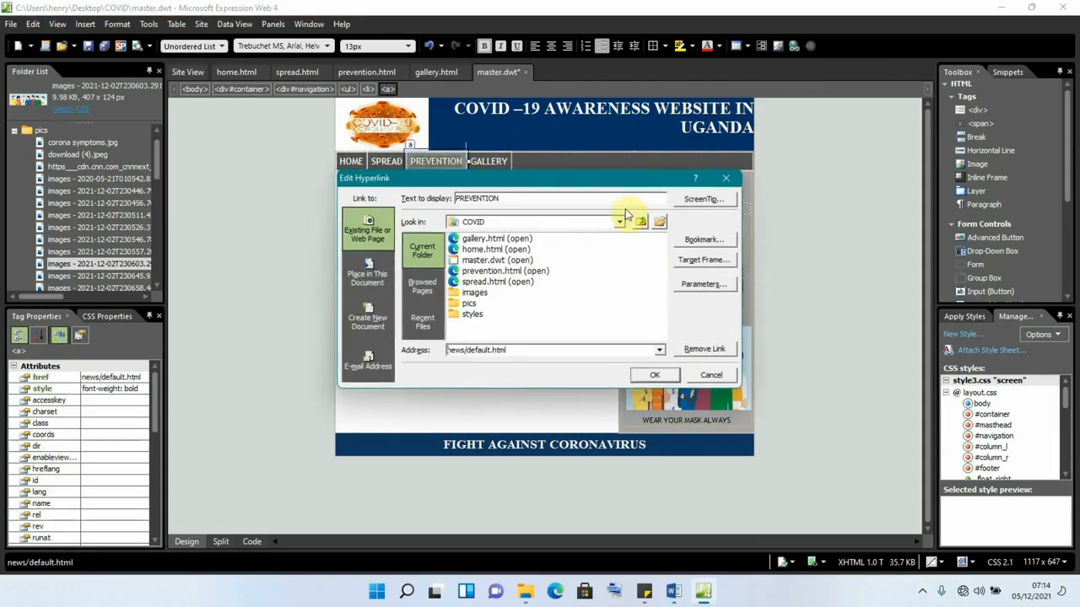
click(502, 270)
click(655, 375)
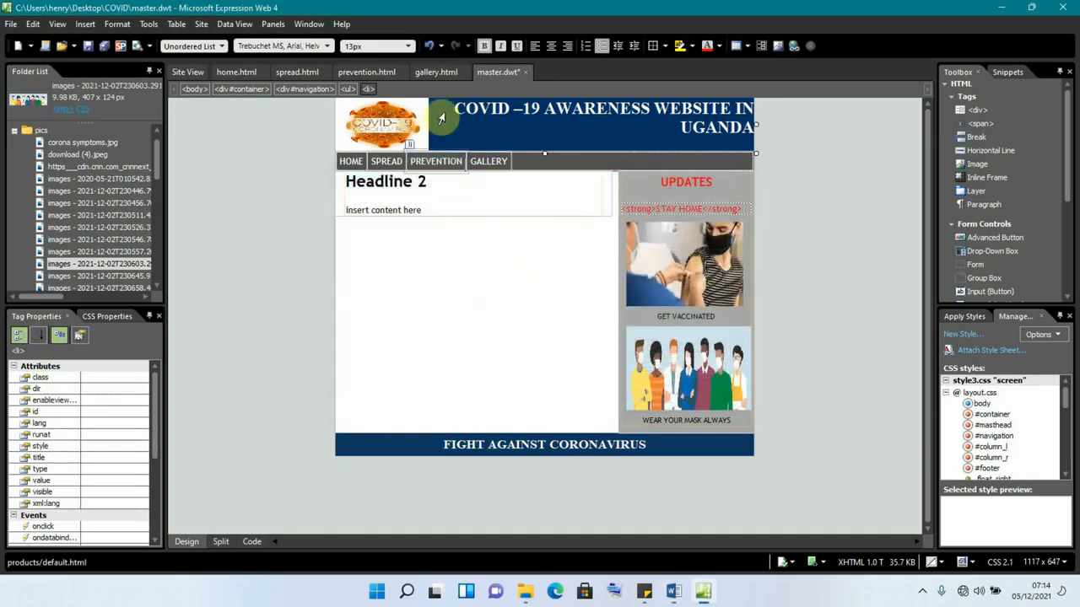
Change the hyperlink of the GALLERY navigation item to gallery.html
click(490, 161)
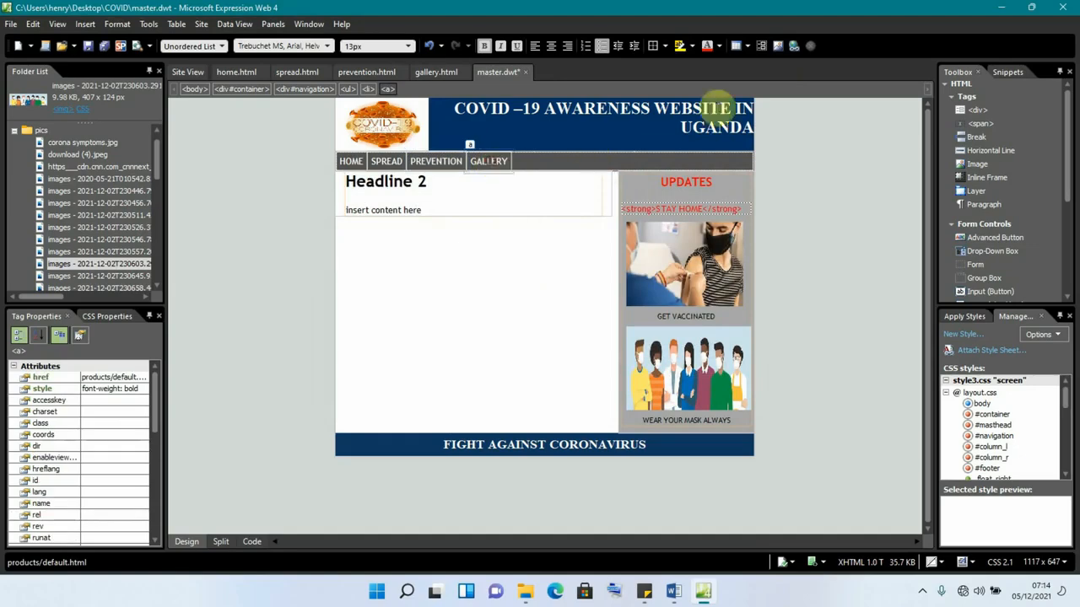
click(794, 47)
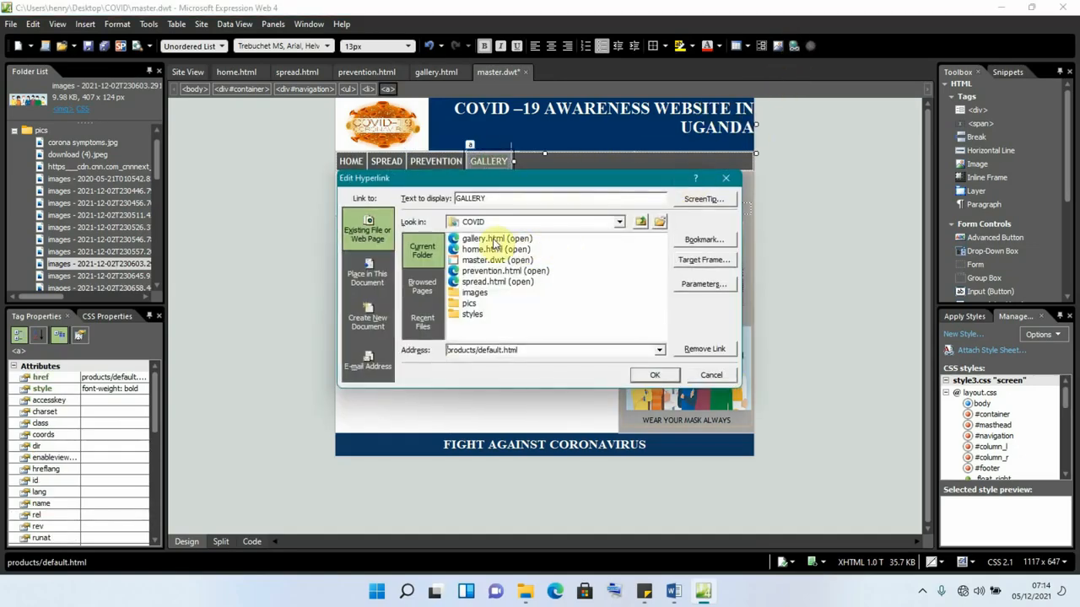
click(493, 241)
click(655, 375)
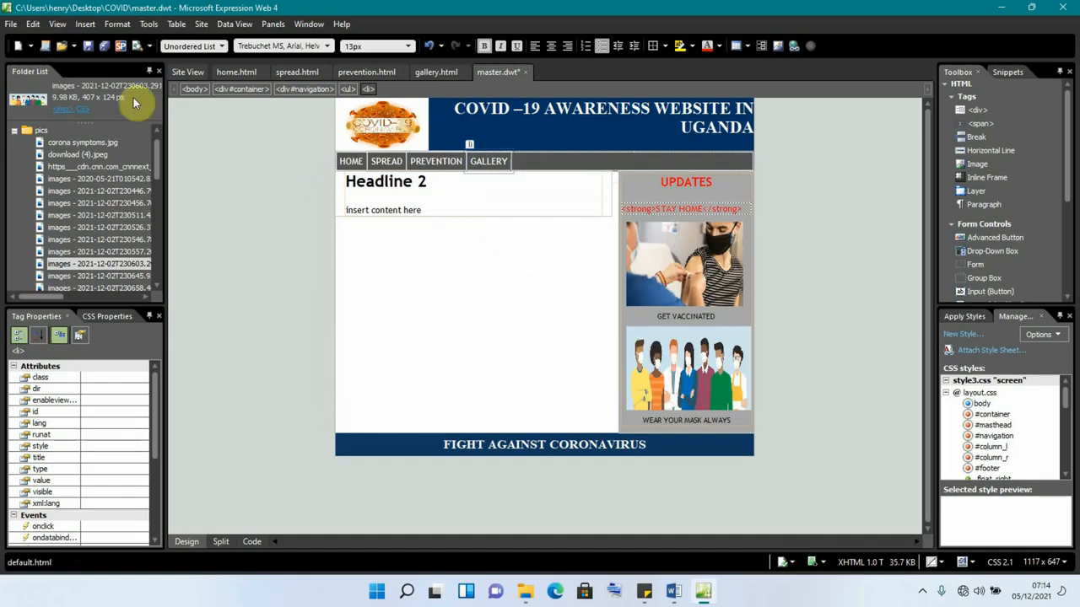
Save all open files and update the pages attached to master.dwt with the new navigation links
click(104, 48)
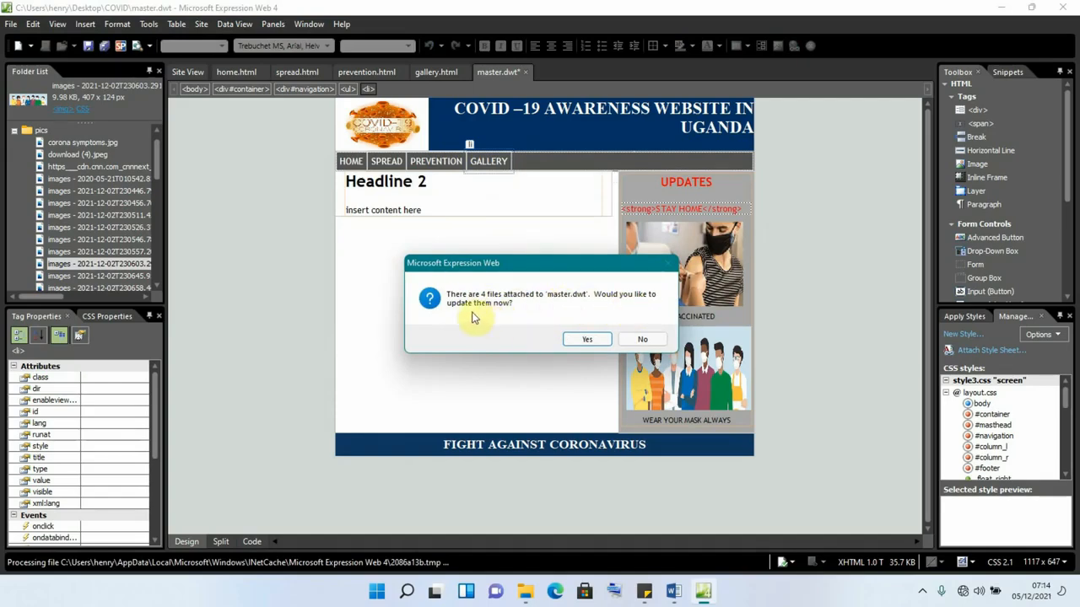
click(589, 340)
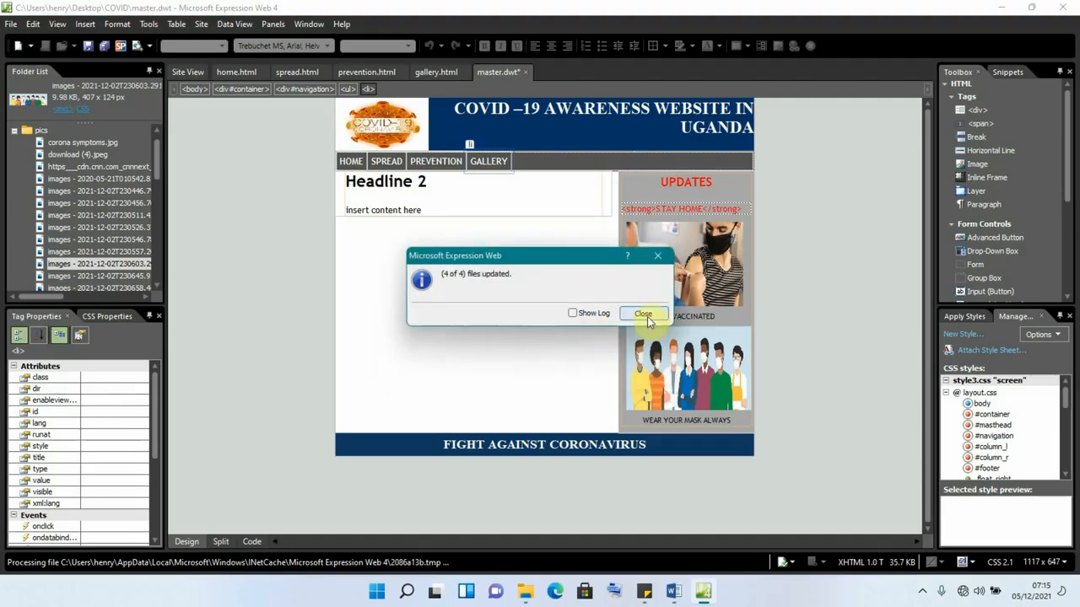
click(643, 315)
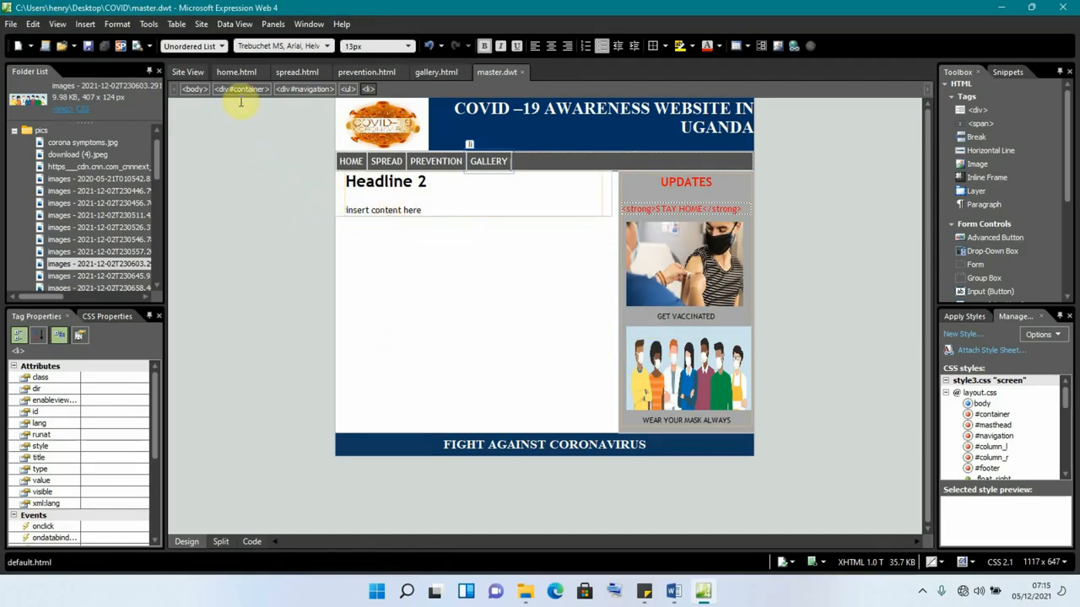
Delete the placeholder heading "Headline 2" from the content region of home.html
click(232, 74)
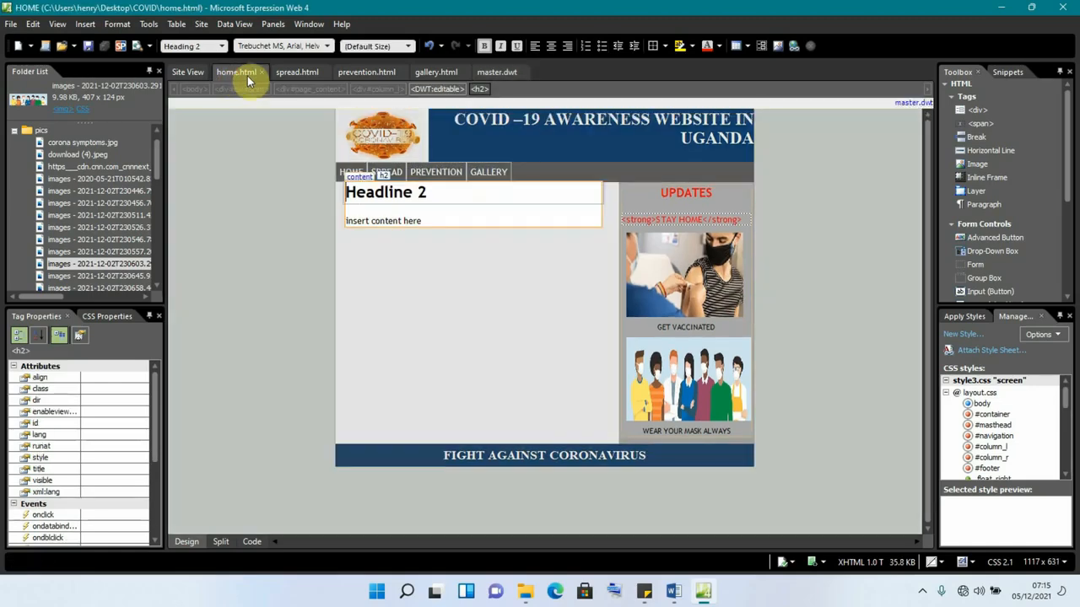
click(441, 193)
key(BackSpace)
key(BackSpace)
key(BackSpace)
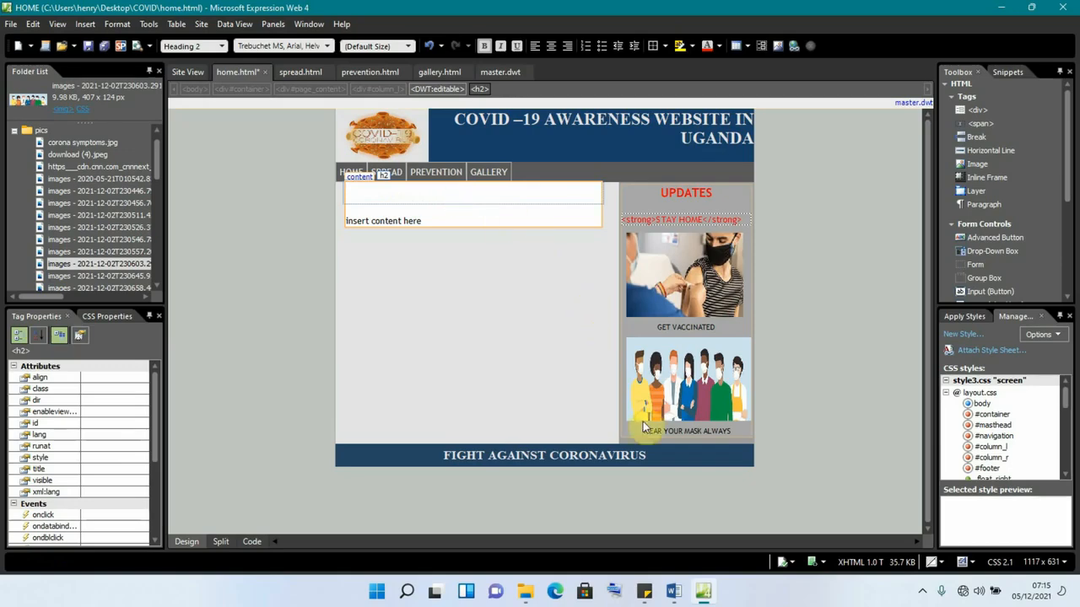
Copy "CORONAVIRUS DISEASE 2019" from PAGES.docx in Word and paste it into the empty heading of home.html in Expression Web
mouse_move(679, 593)
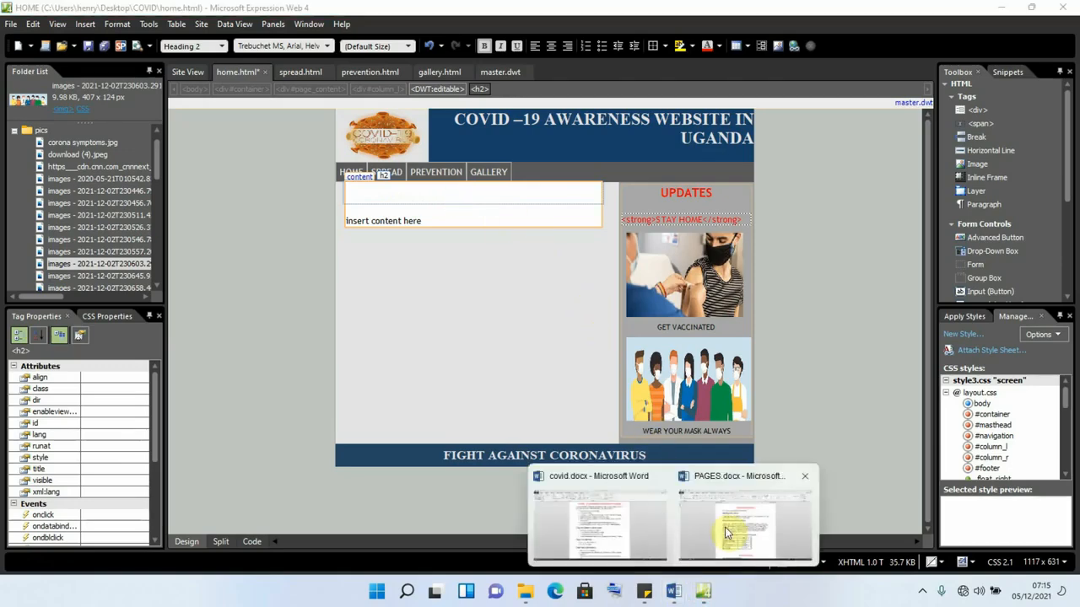
click(726, 518)
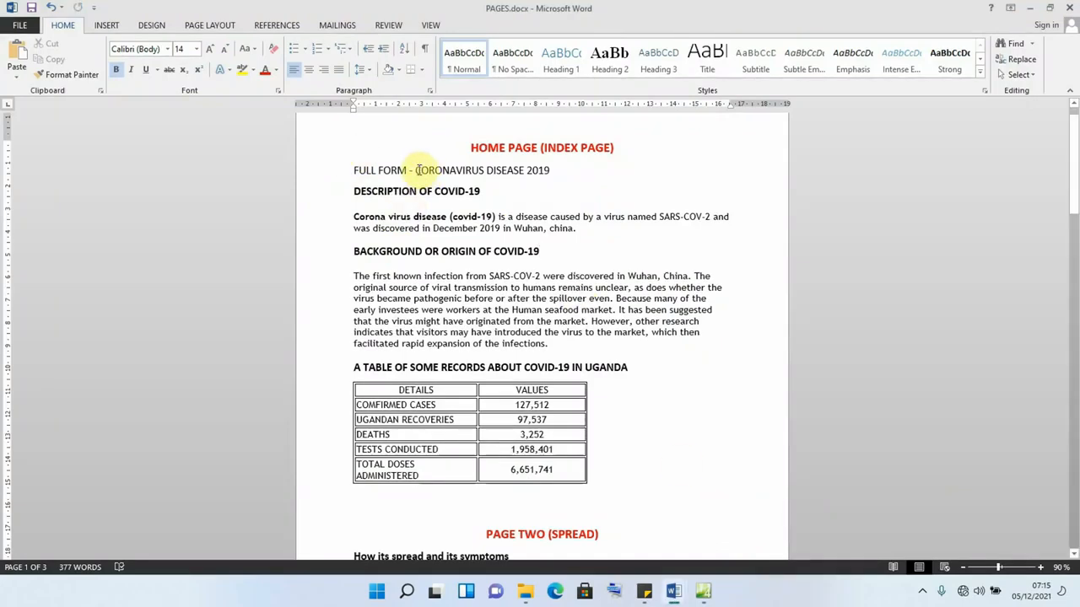
drag(415, 171, 544, 173)
key(ctrl+c)
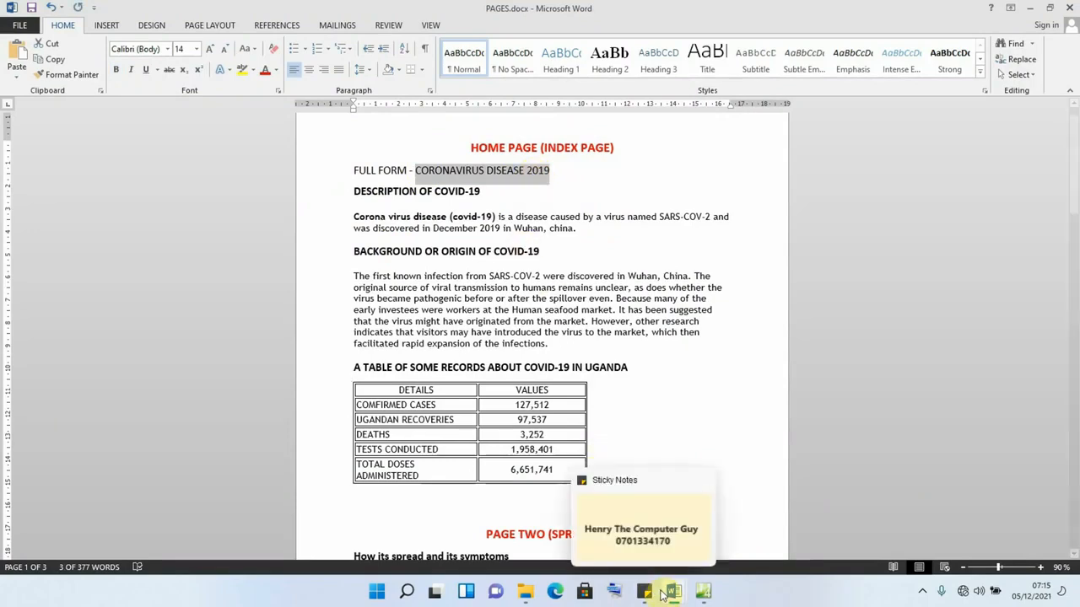
click(703, 592)
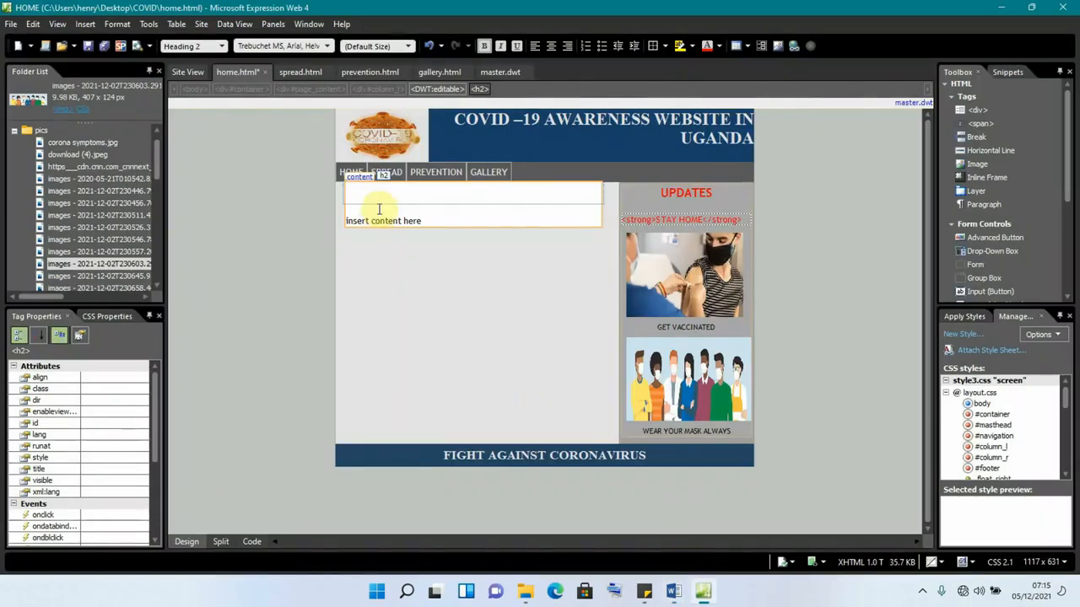
key(ctrl+v)
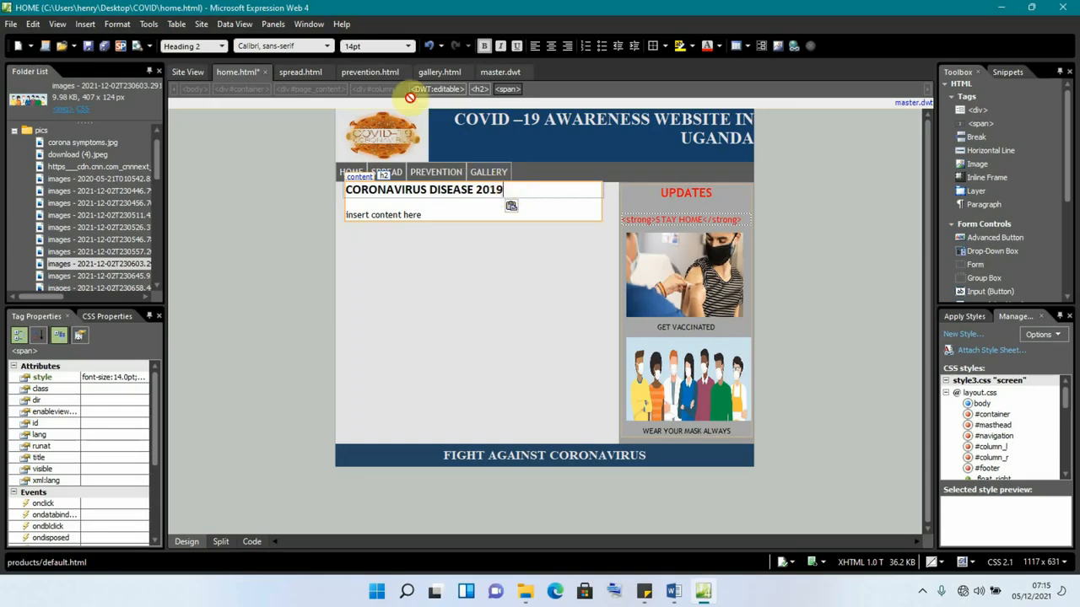
Center the "CORONAVIRUS DISEASE 2019" heading and format it as Heading 1 in the Impact font family
click(551, 46)
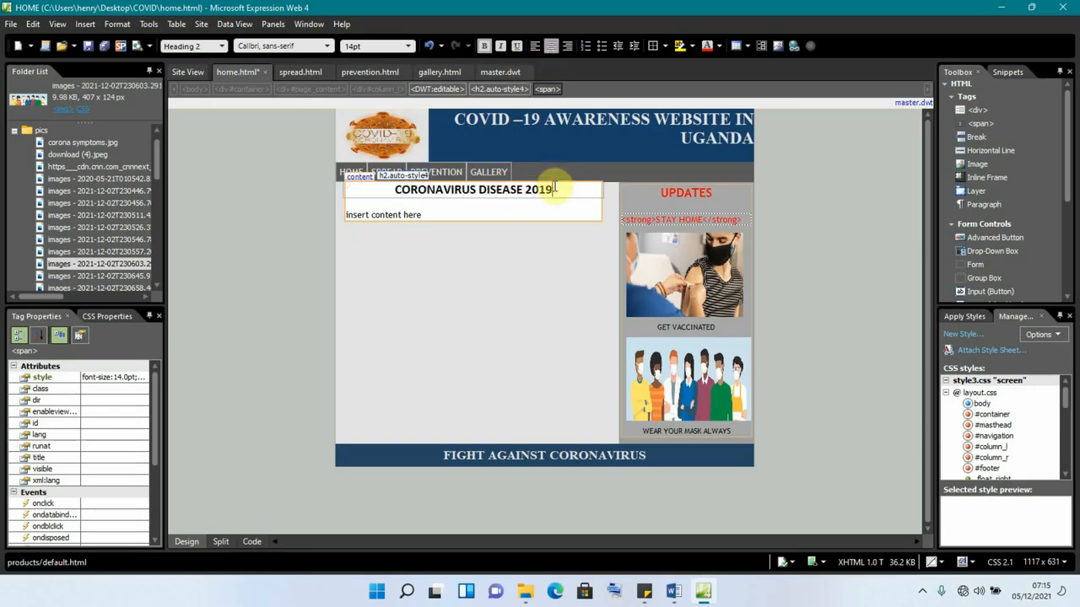
drag(557, 189, 393, 189)
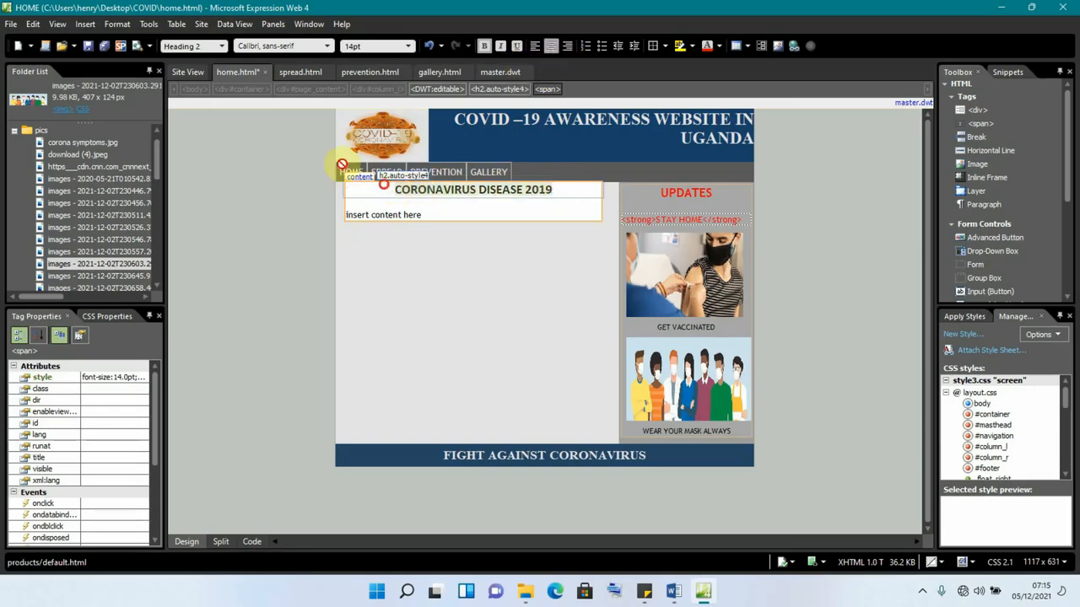
click(221, 46)
click(204, 90)
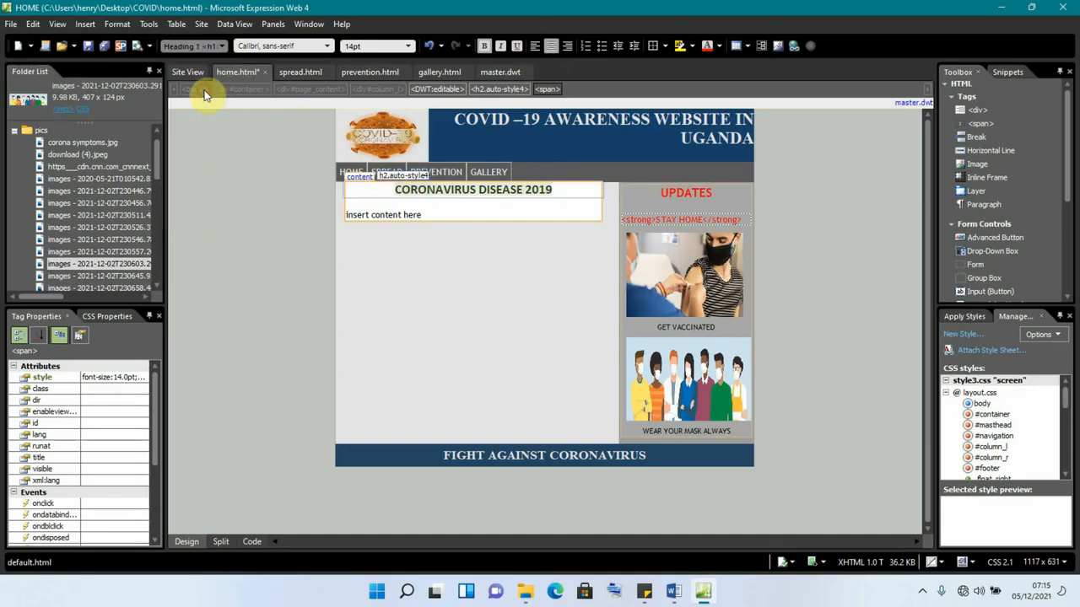
click(549, 46)
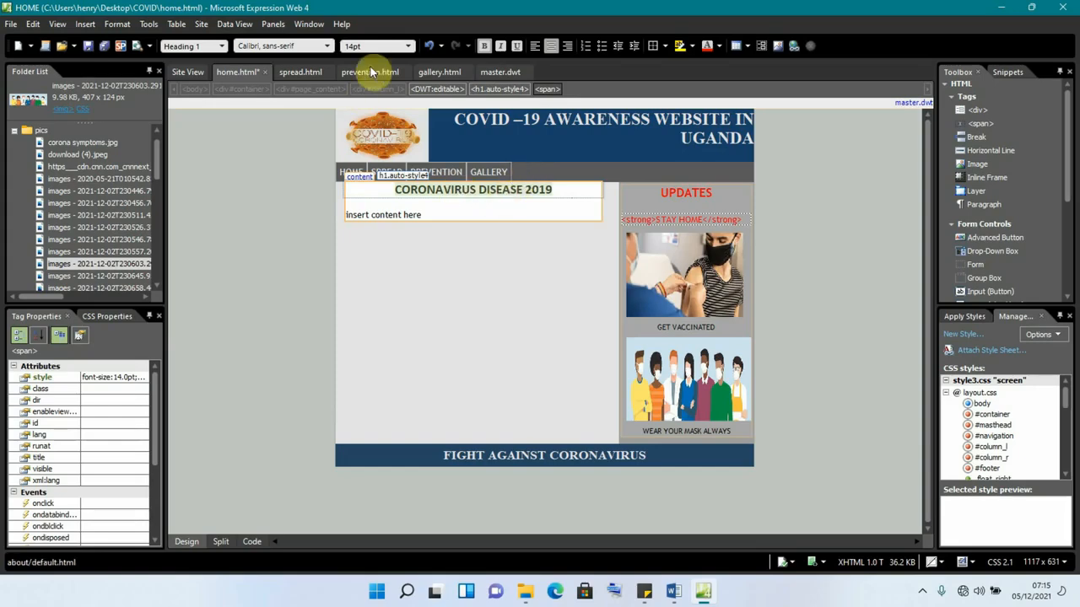
click(326, 47)
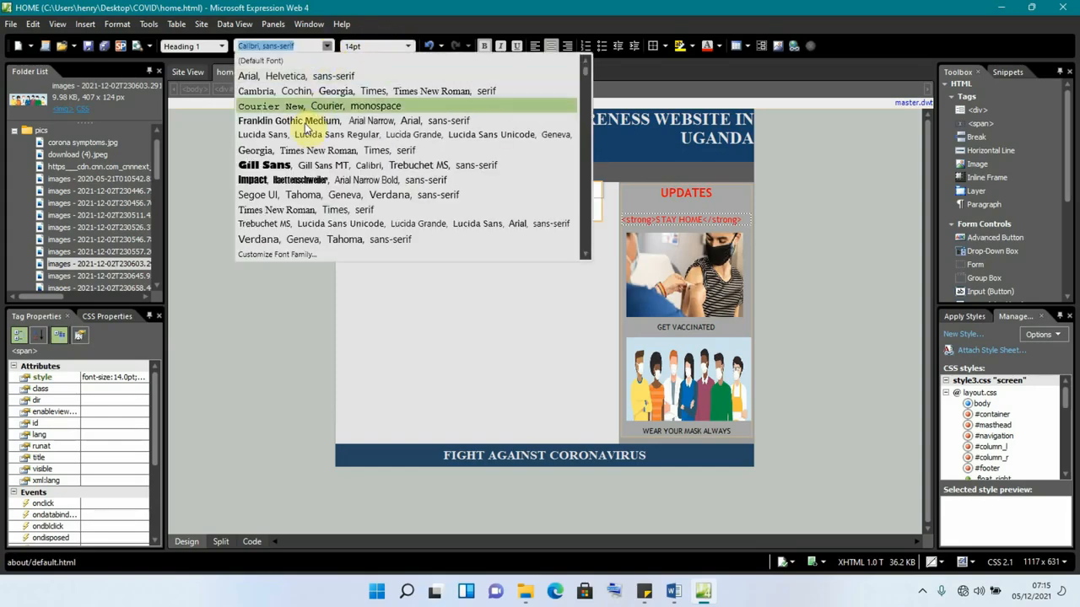
click(272, 177)
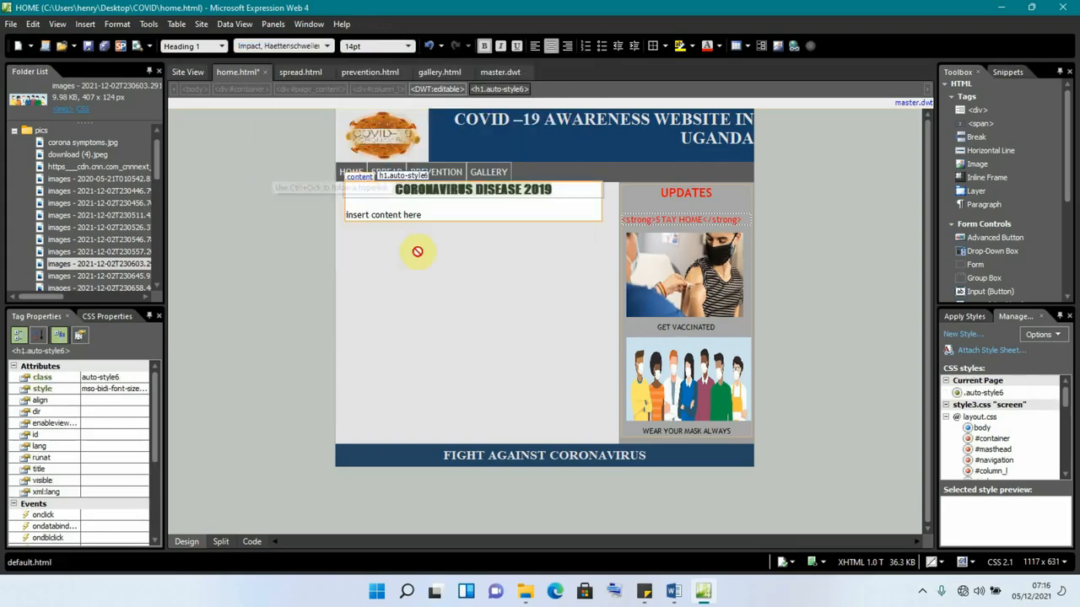
Replace the placeholder "insert content here" in home.html with the heading "DESCRIPTION OF COVID-19" copied from PAGES.docx in Word
click(438, 213)
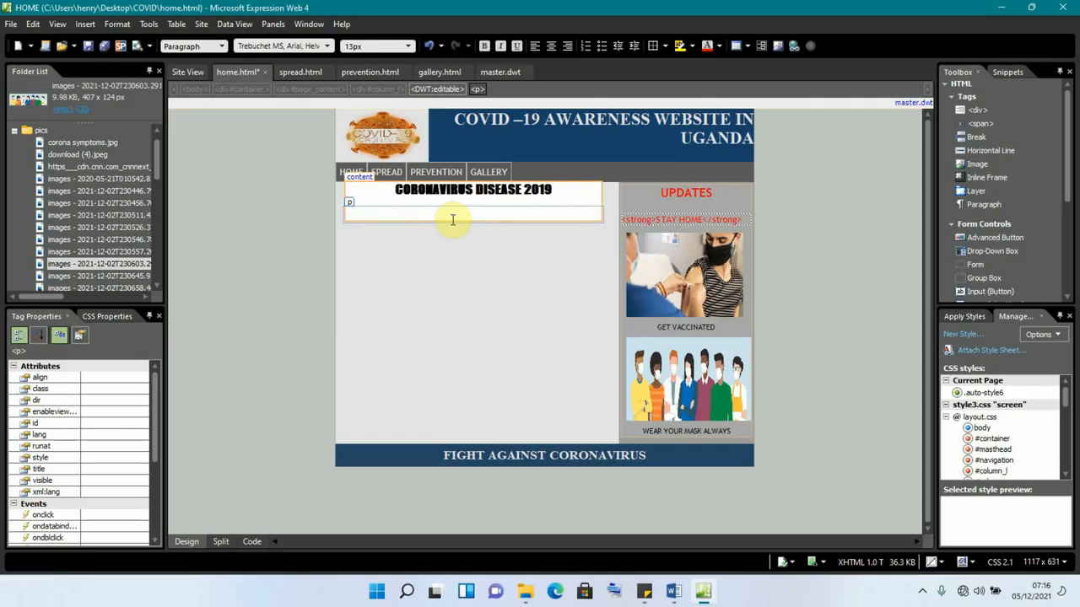
mouse_move(675, 585)
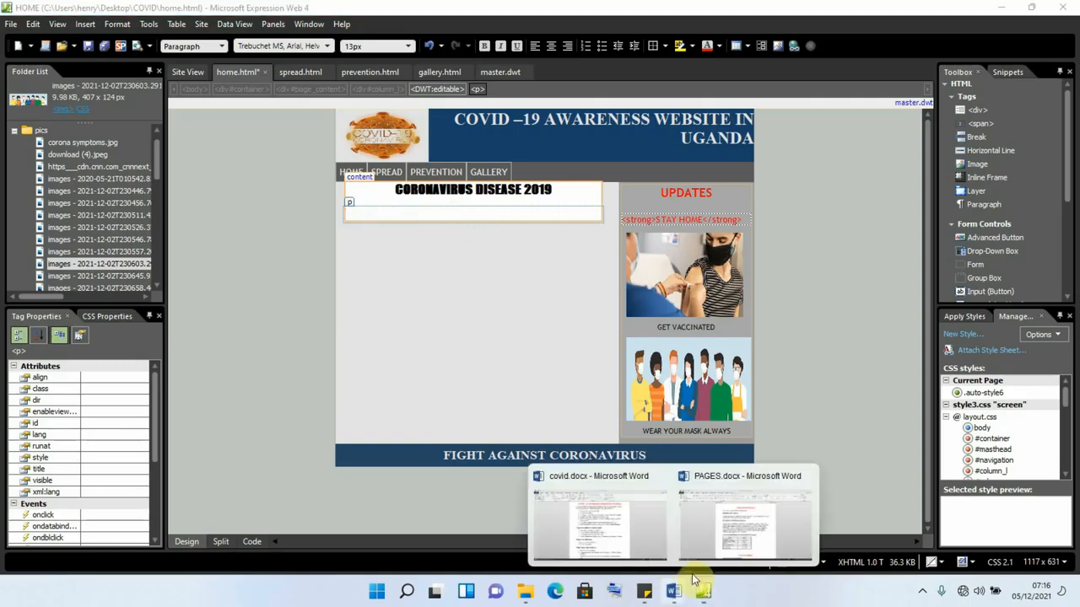
click(710, 531)
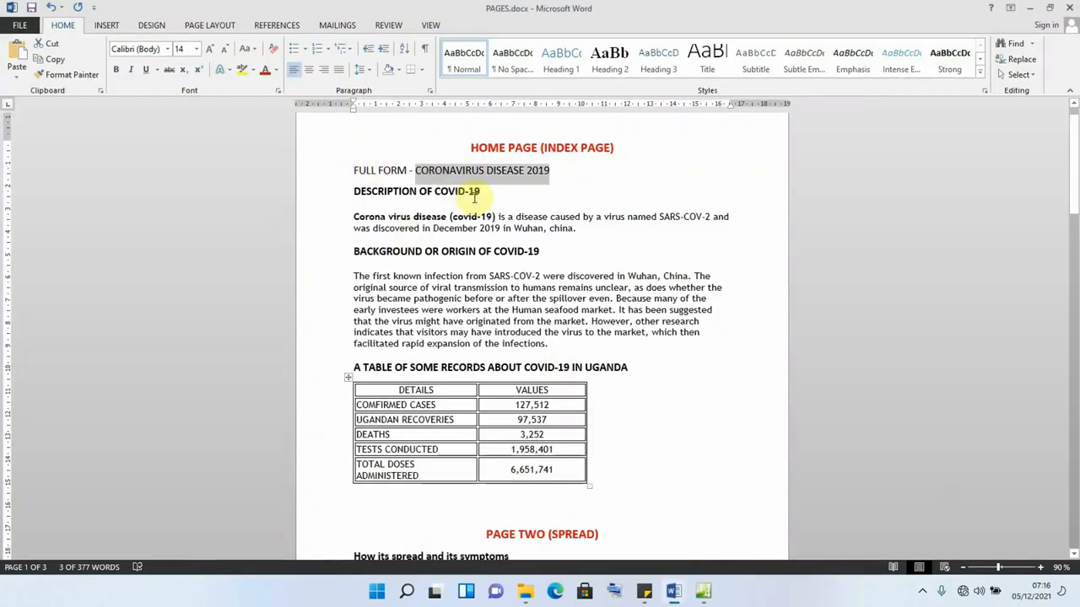
drag(479, 193, 393, 193)
key(ctrl+c)
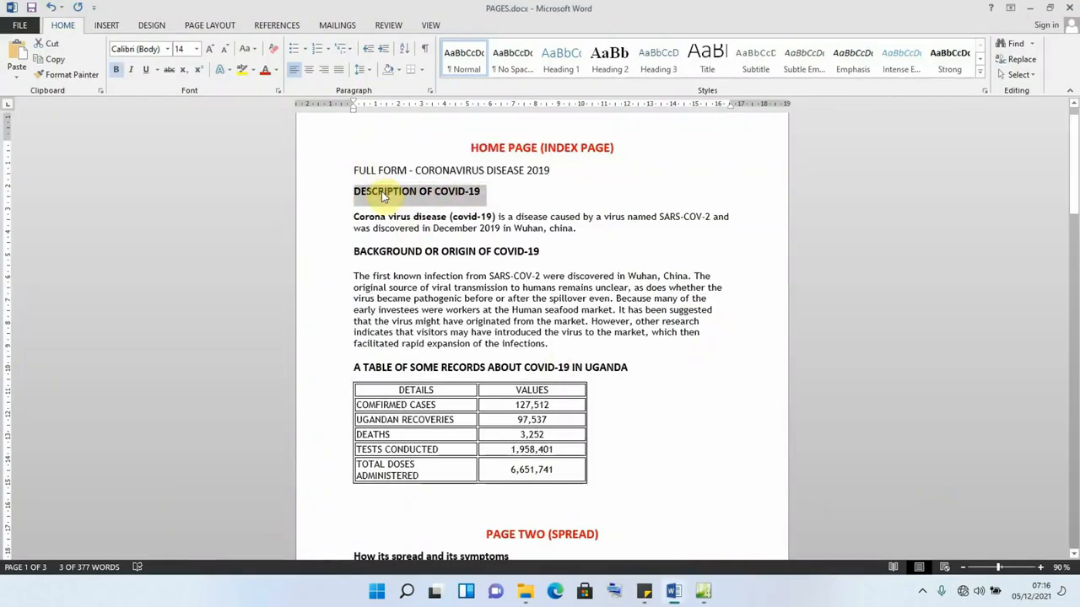
click(699, 591)
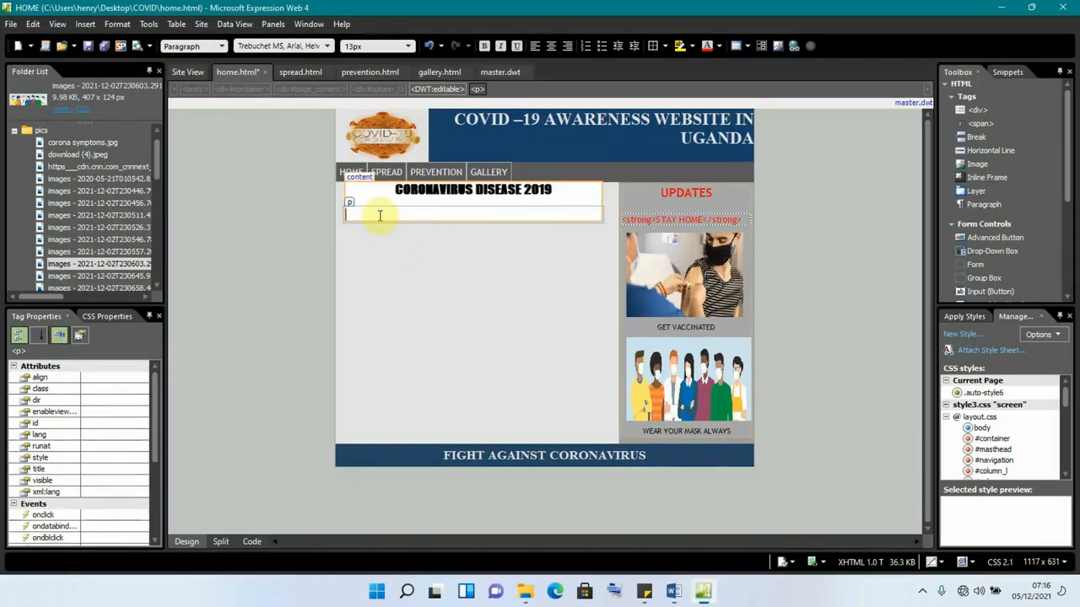
key(ctrl+v)
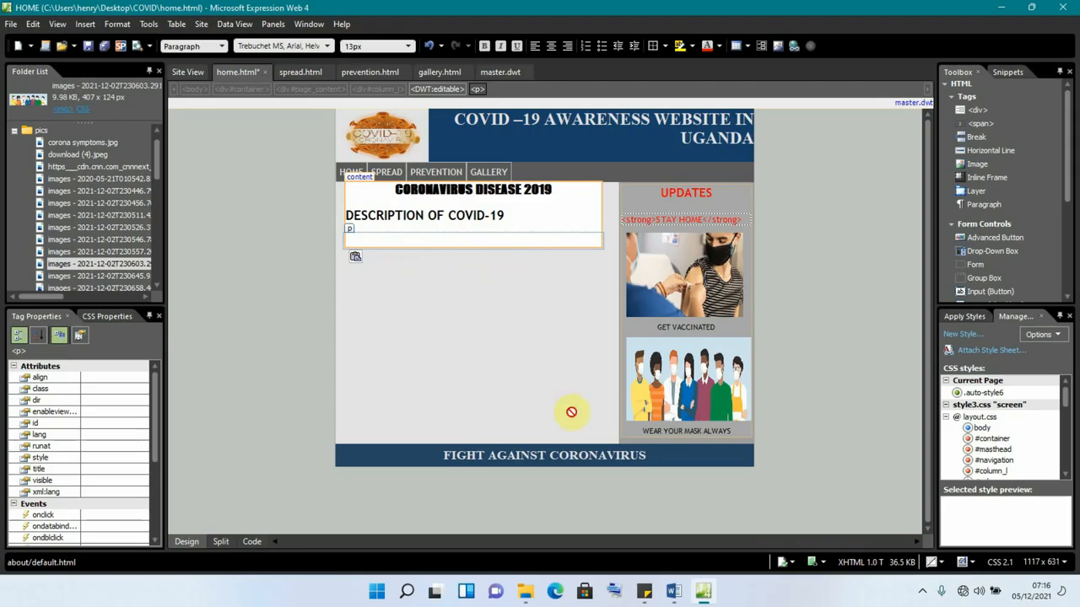
Copy the paragraph describing corona virus disease from PAGES.docx in Word and paste it below the "DESCRIPTION OF COVID-19" heading in home.html
mouse_move(680, 592)
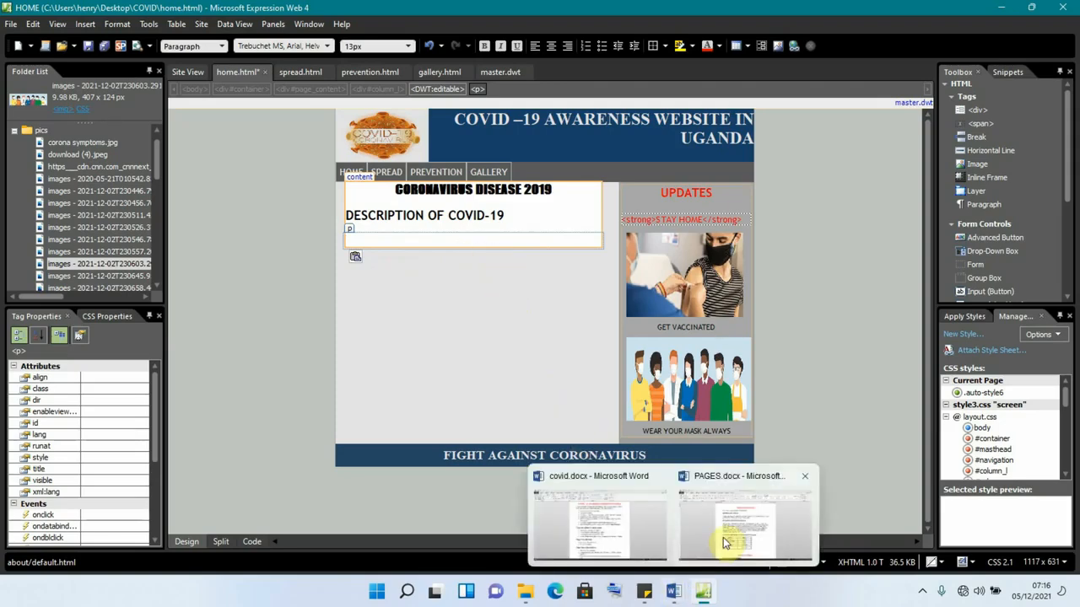
click(723, 543)
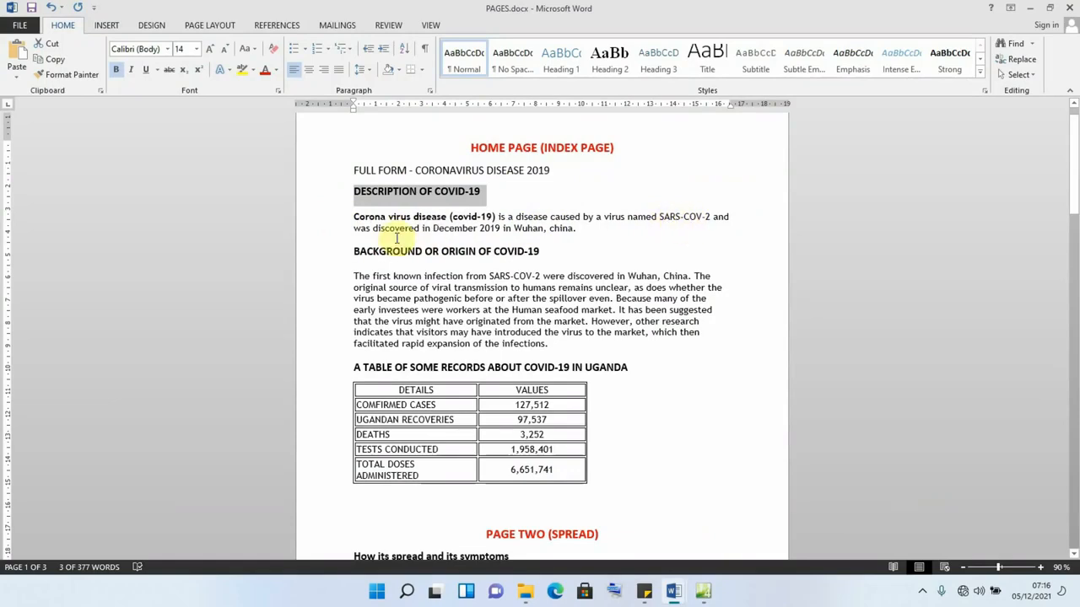
click(355, 217)
drag(355, 216, 578, 228)
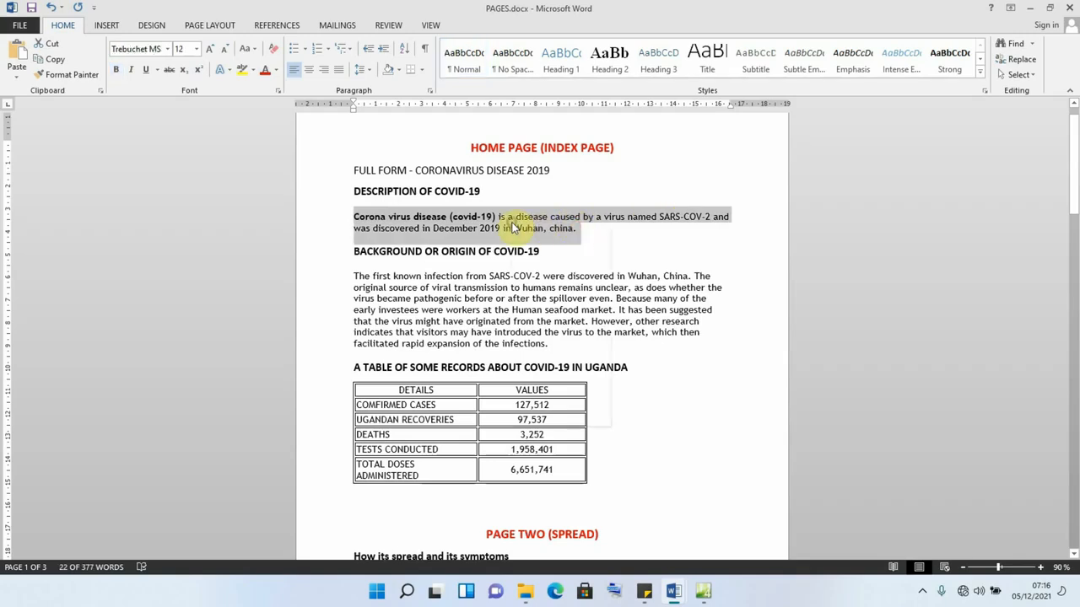
right_click(512, 224)
click(540, 250)
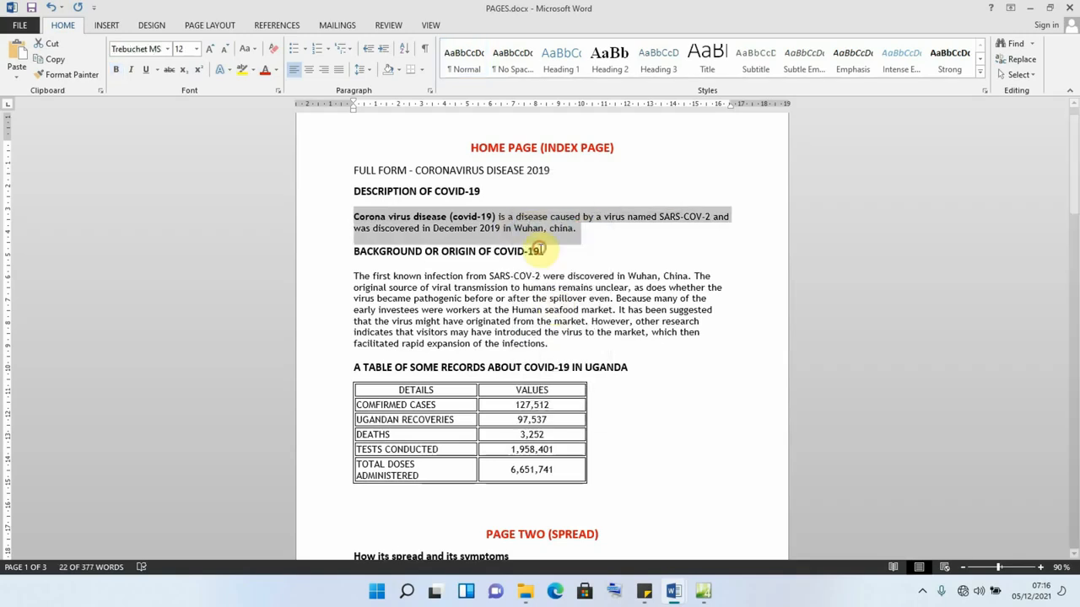
click(703, 590)
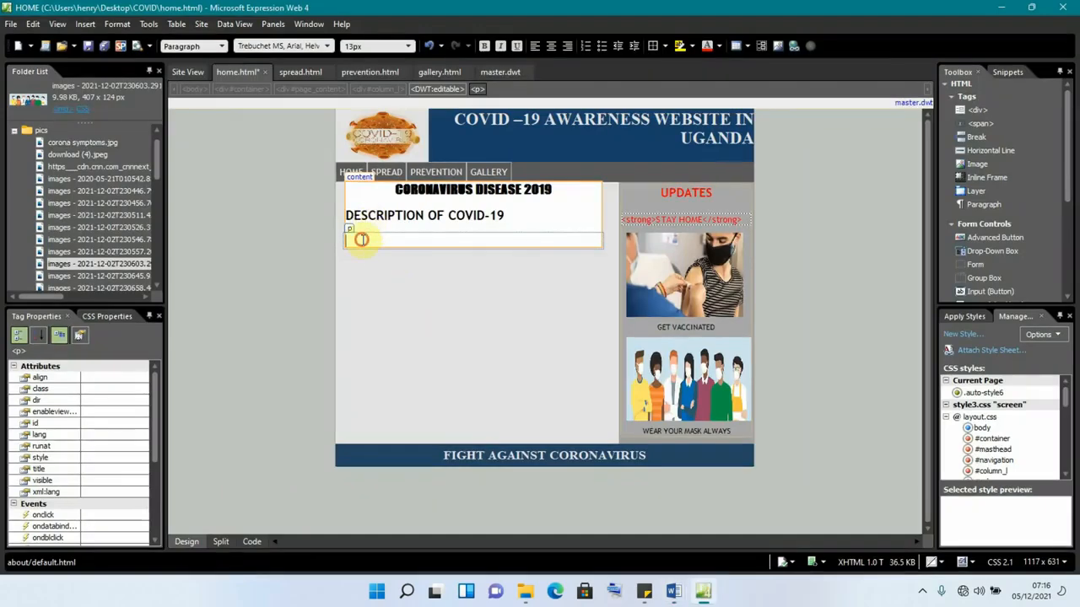
key(ctrl+v)
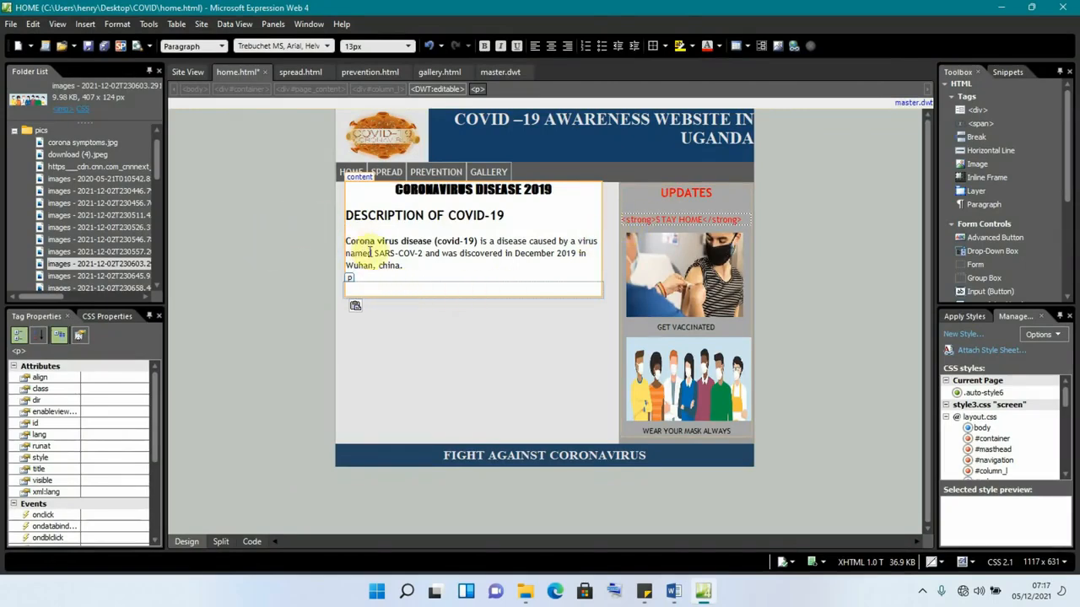
Preview the pictures in the pics folder one after another, through images (77).jpeg, to find one illustrating the coronavirus description
click(59, 203)
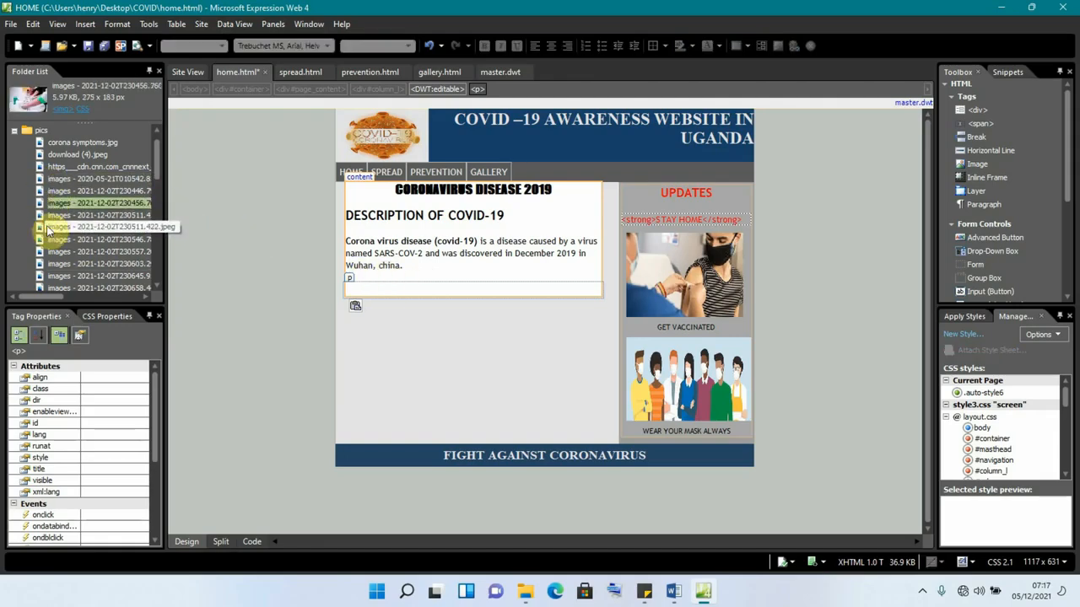
click(49, 230)
click(60, 252)
click(66, 265)
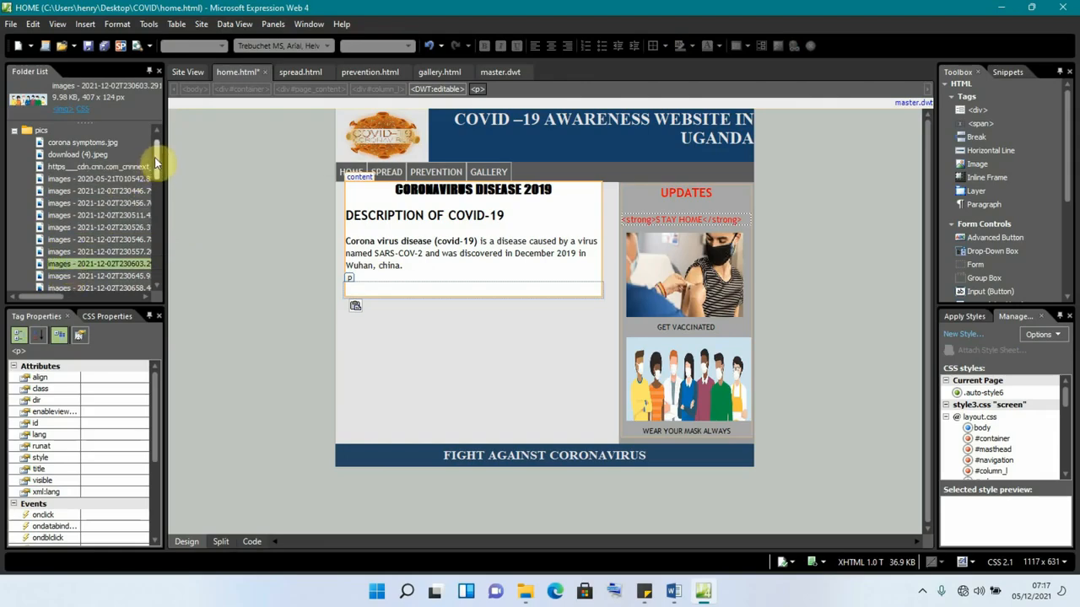
scroll(157, 169, down, 2)
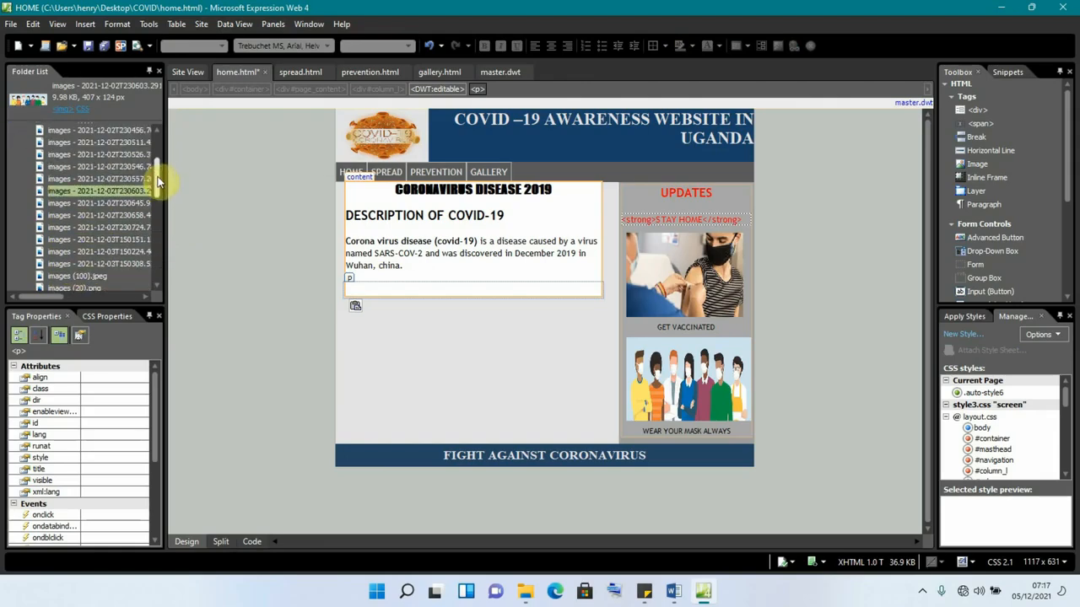
click(56, 202)
click(62, 216)
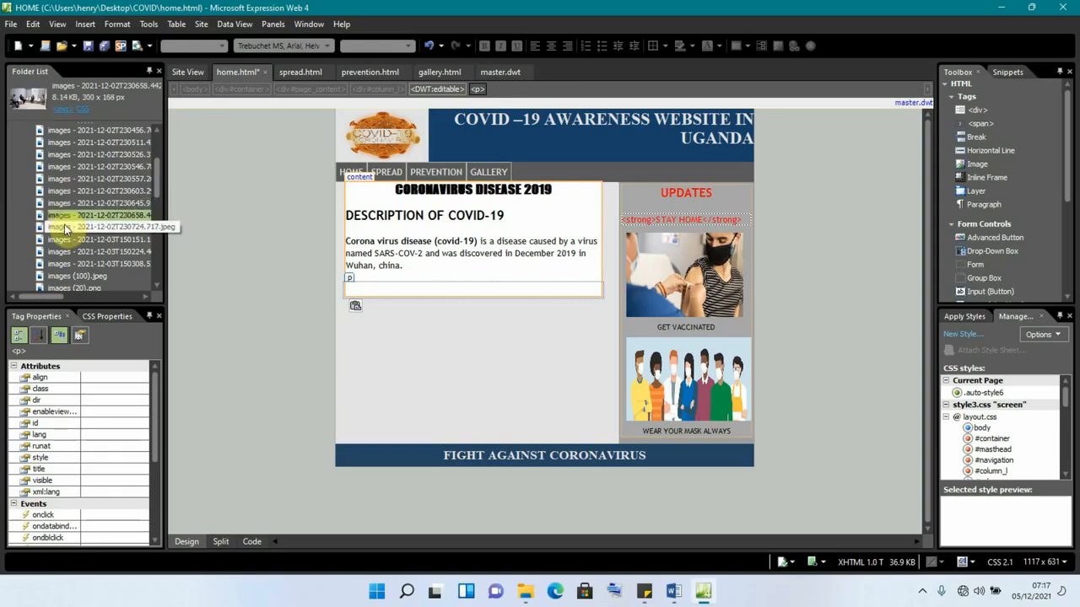
click(65, 227)
click(67, 240)
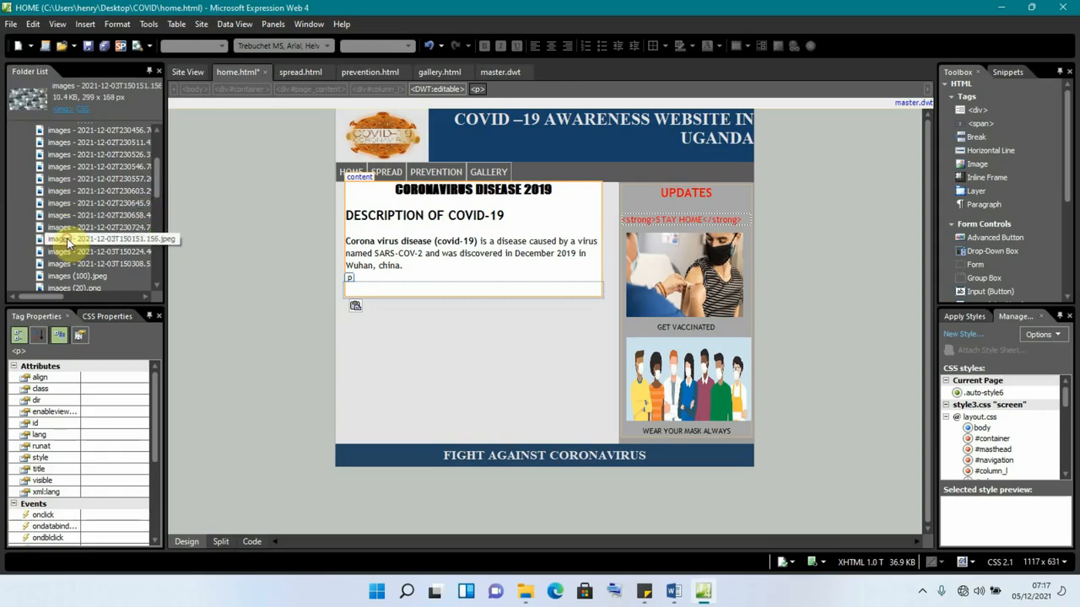
click(65, 252)
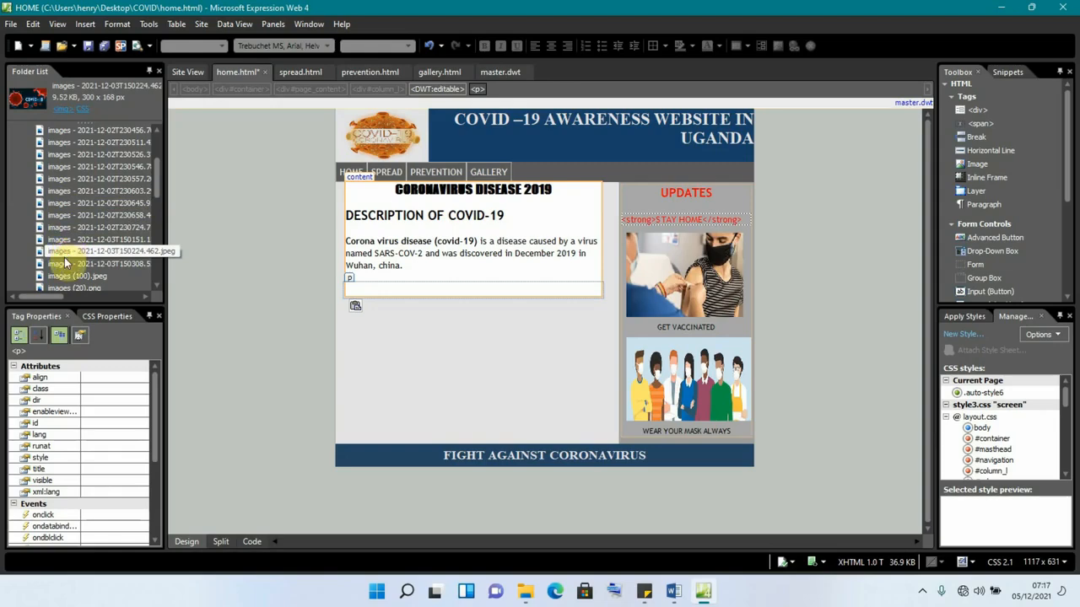
click(65, 264)
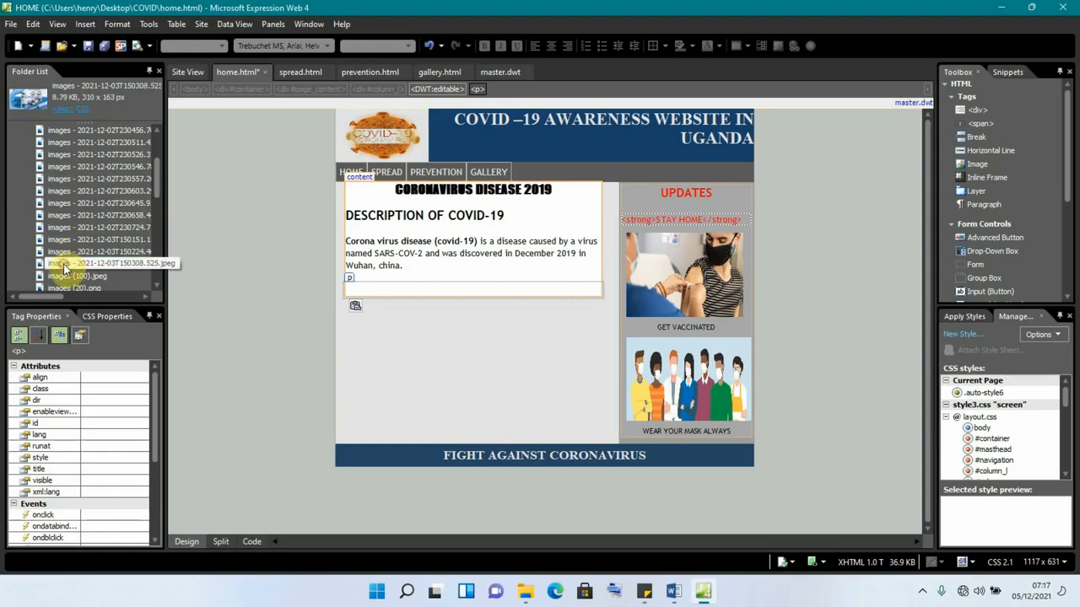
drag(157, 194, 162, 210)
click(67, 216)
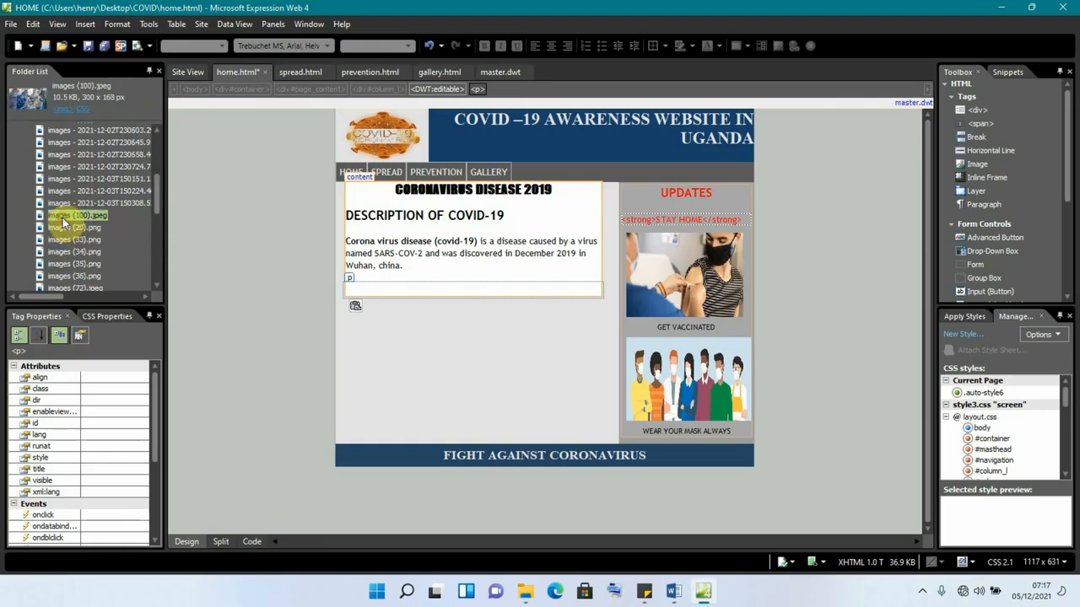
click(63, 228)
click(72, 240)
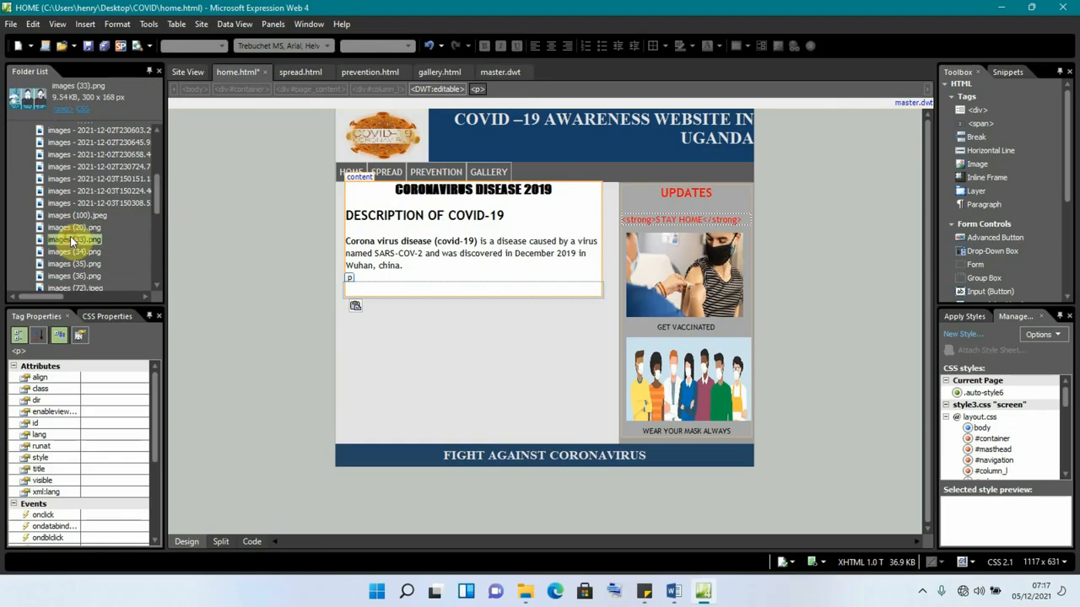
click(70, 252)
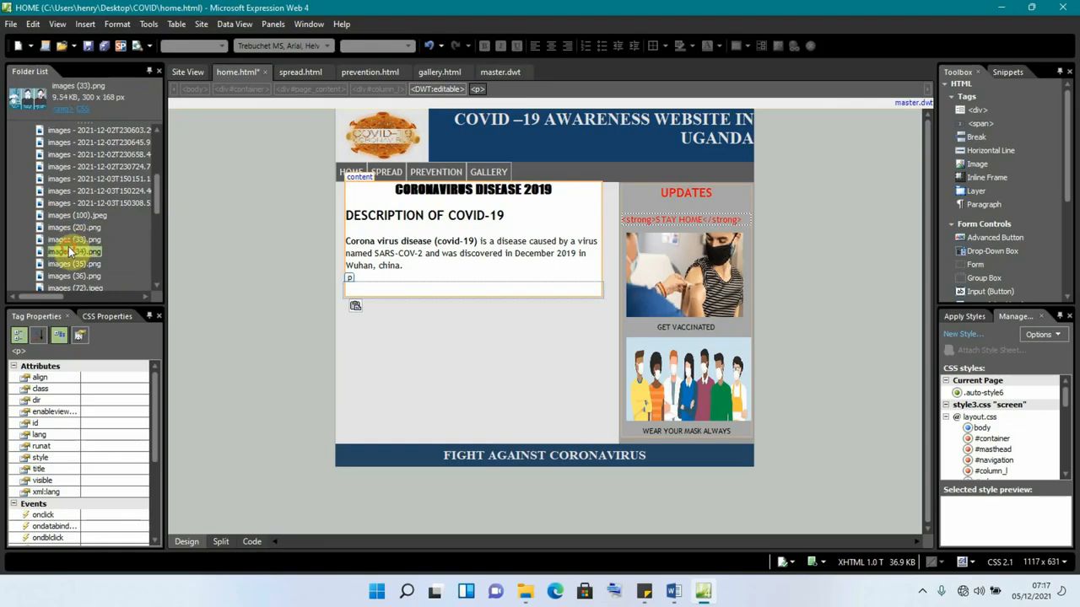
click(73, 265)
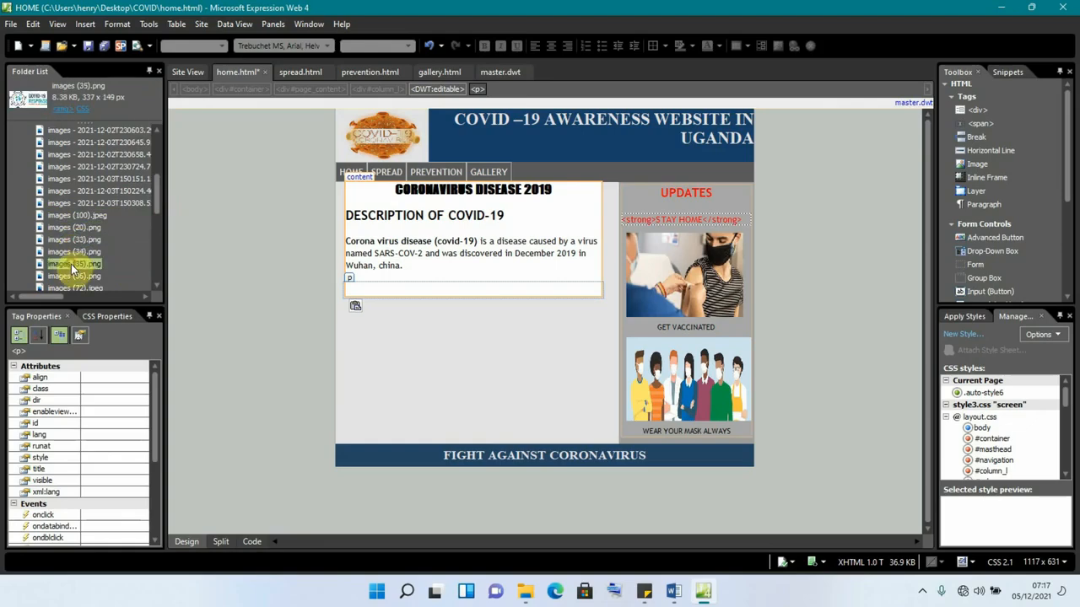
drag(158, 198, 158, 219)
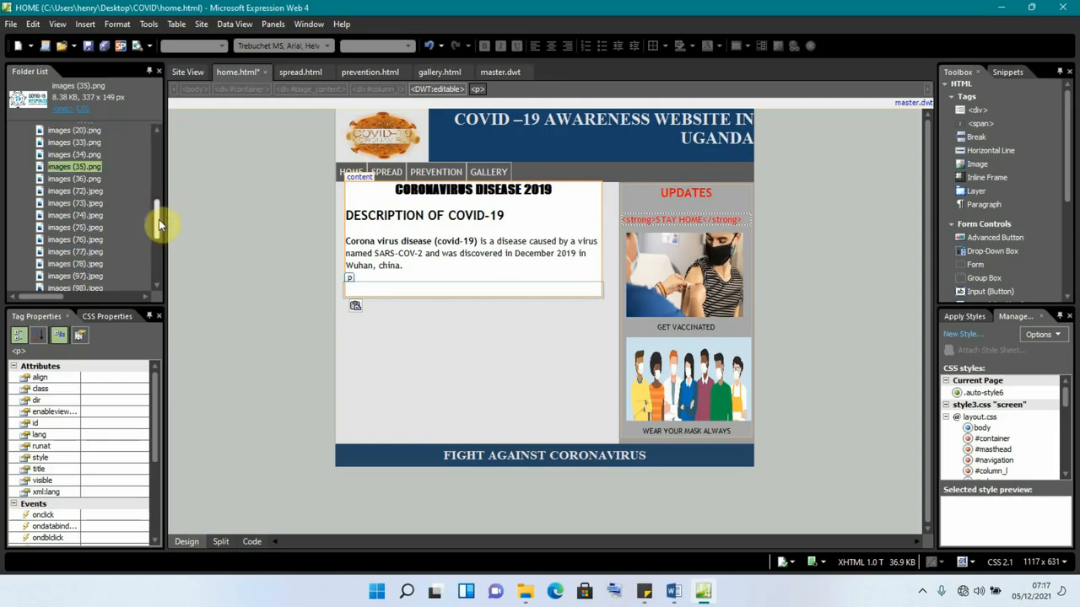
click(73, 179)
click(65, 192)
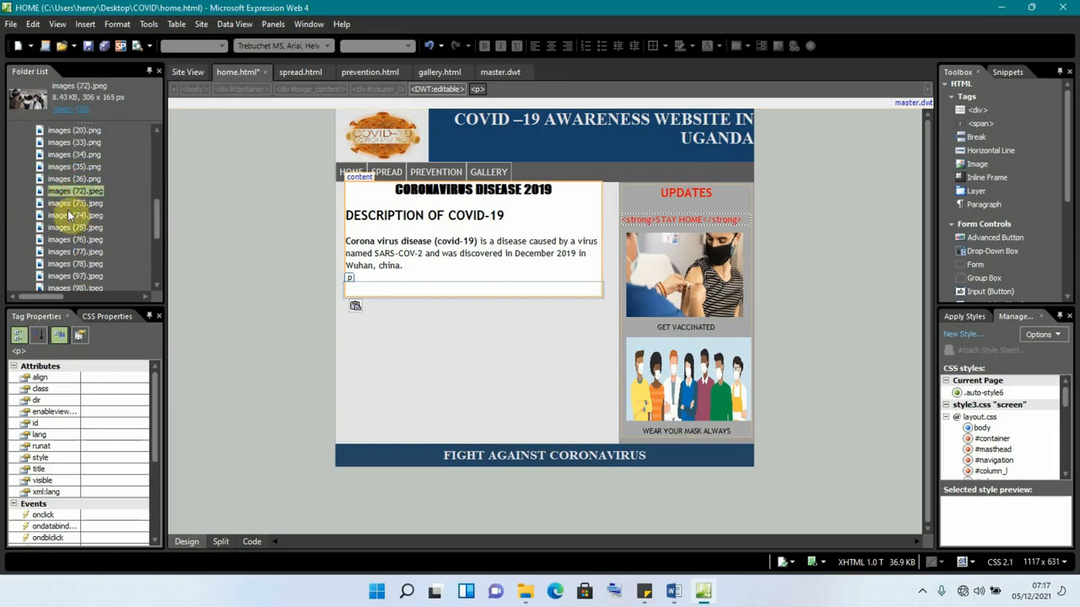
click(67, 215)
click(70, 239)
click(61, 251)
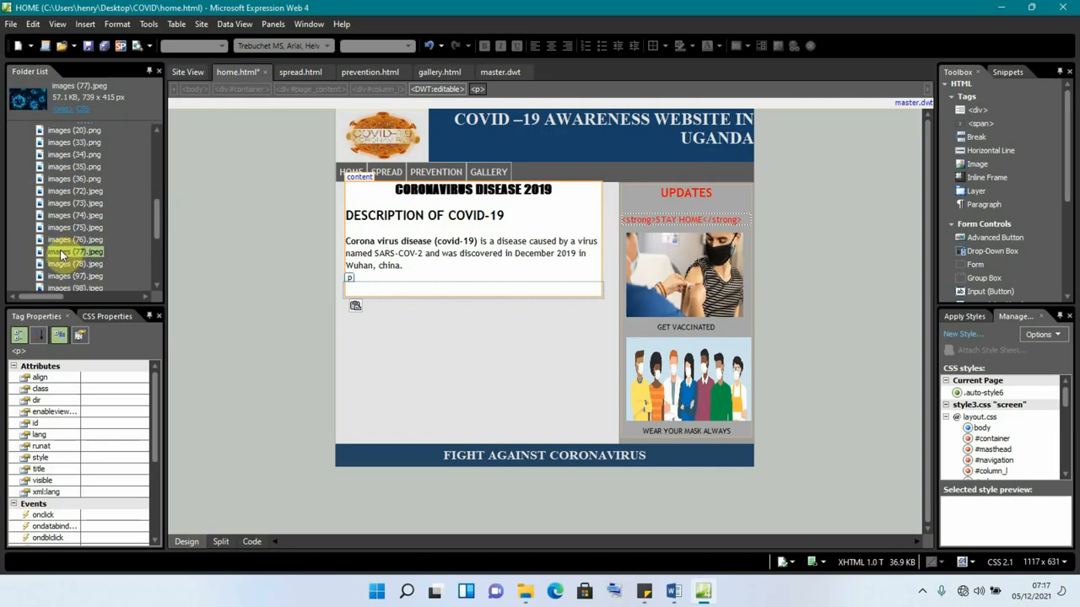
drag(61, 252, 272, 269)
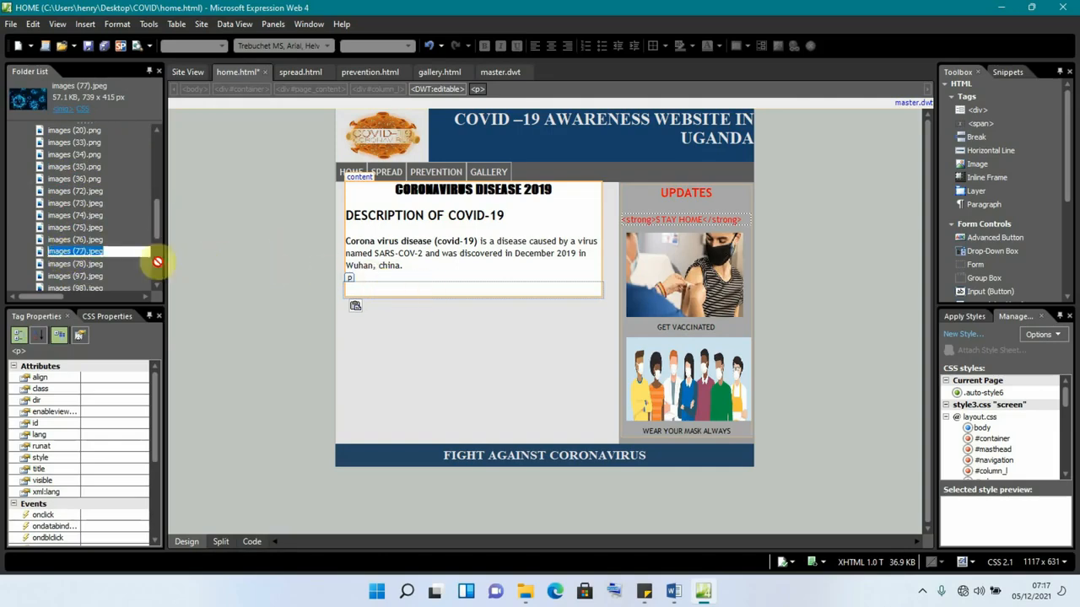
Add an empty paragraph below the description in home.html and paste the heading "BACKGROUND OR ORIGIN OF COVID-19" from PAGES.docx in Word there
click(440, 290)
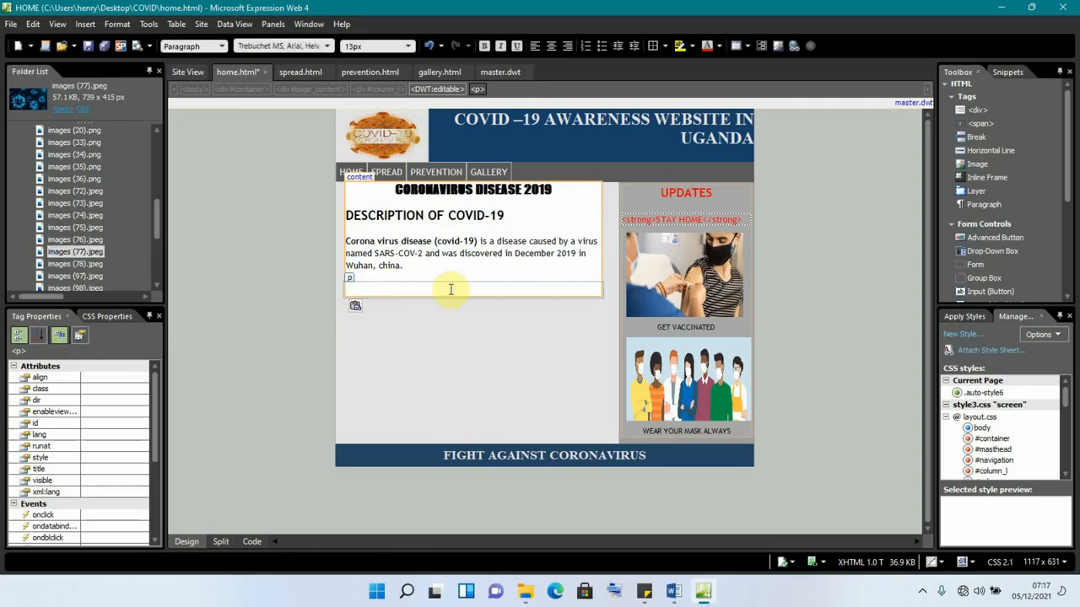
key(Return)
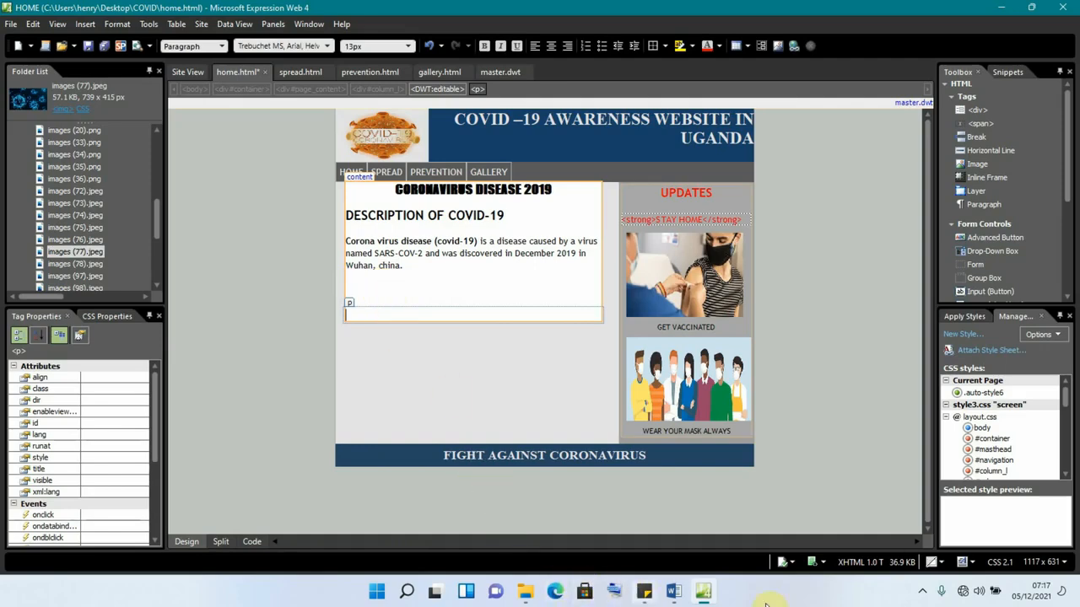
click(675, 592)
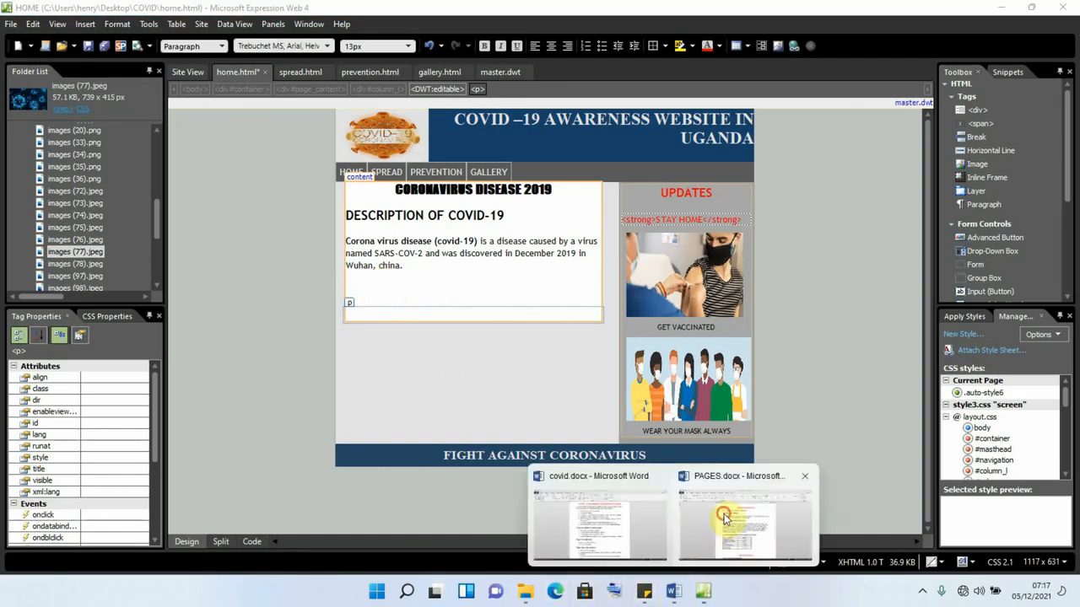
click(717, 514)
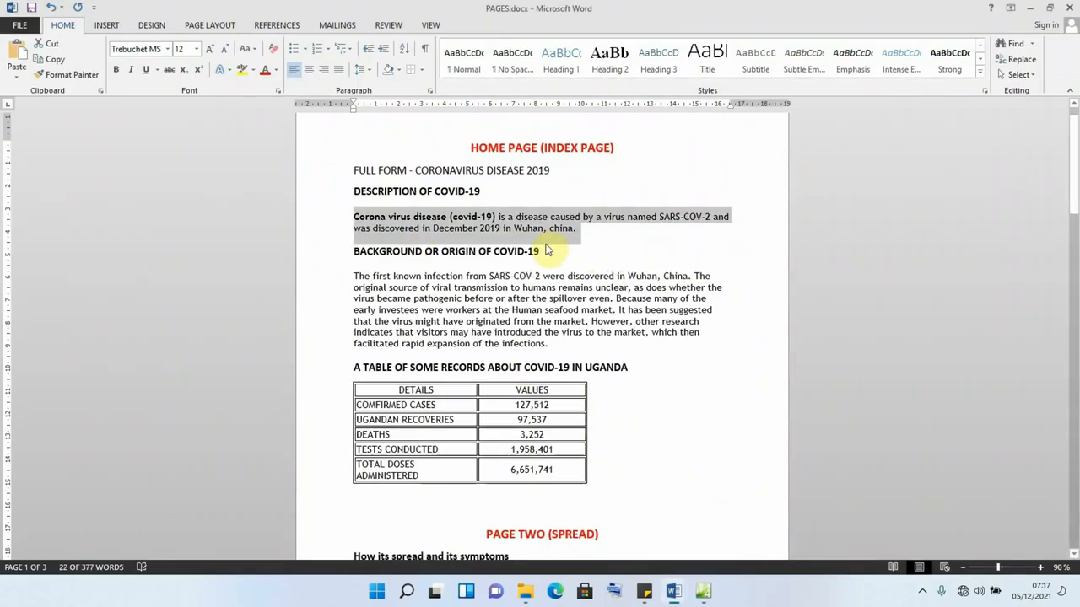
drag(543, 252, 316, 248)
key(ctrl+c)
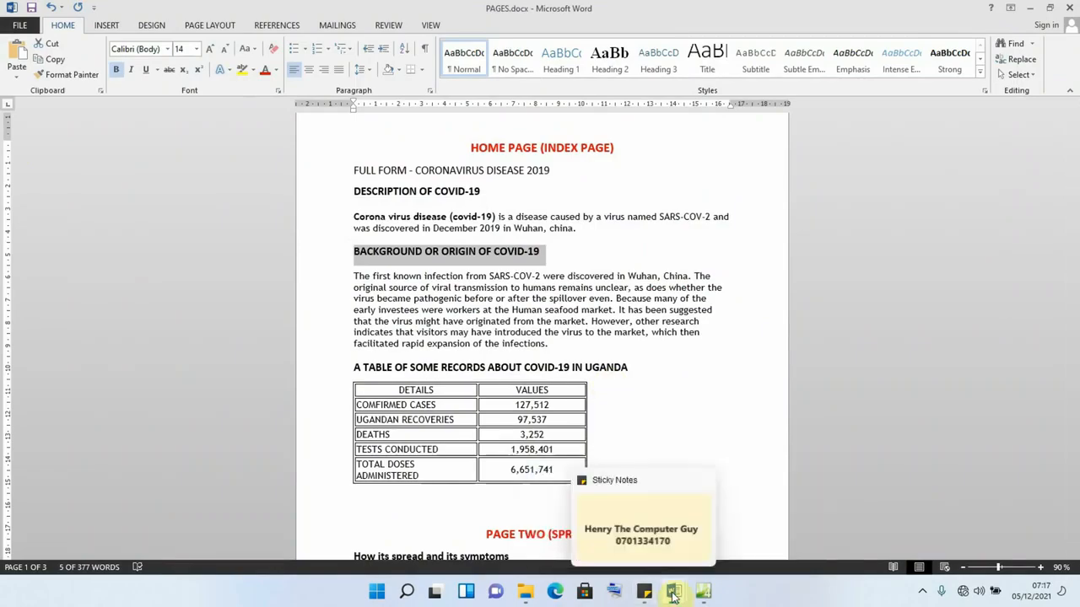
click(701, 593)
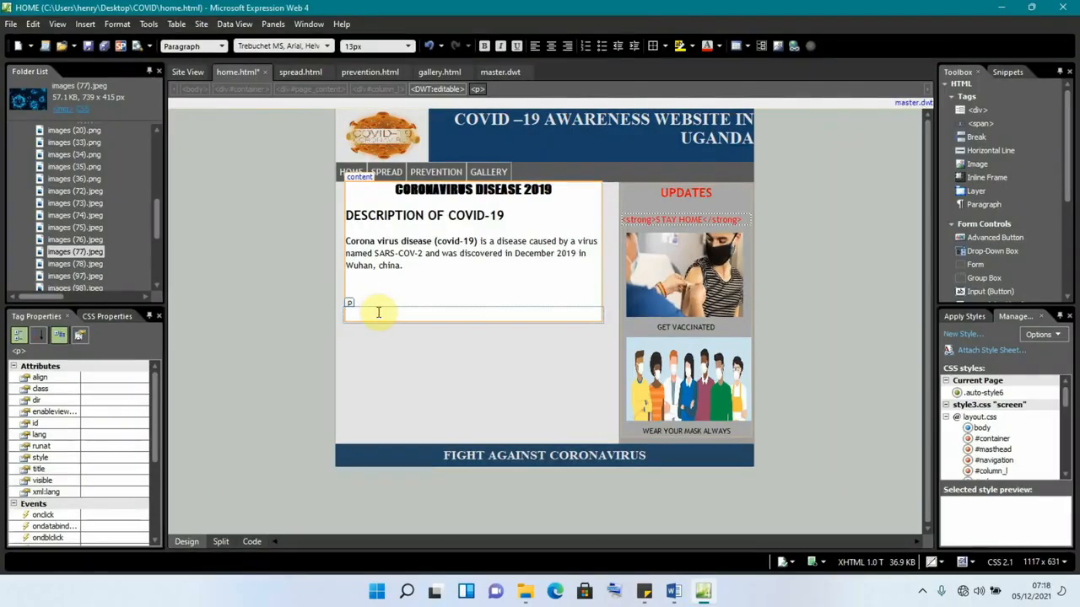
key(ctrl+v)
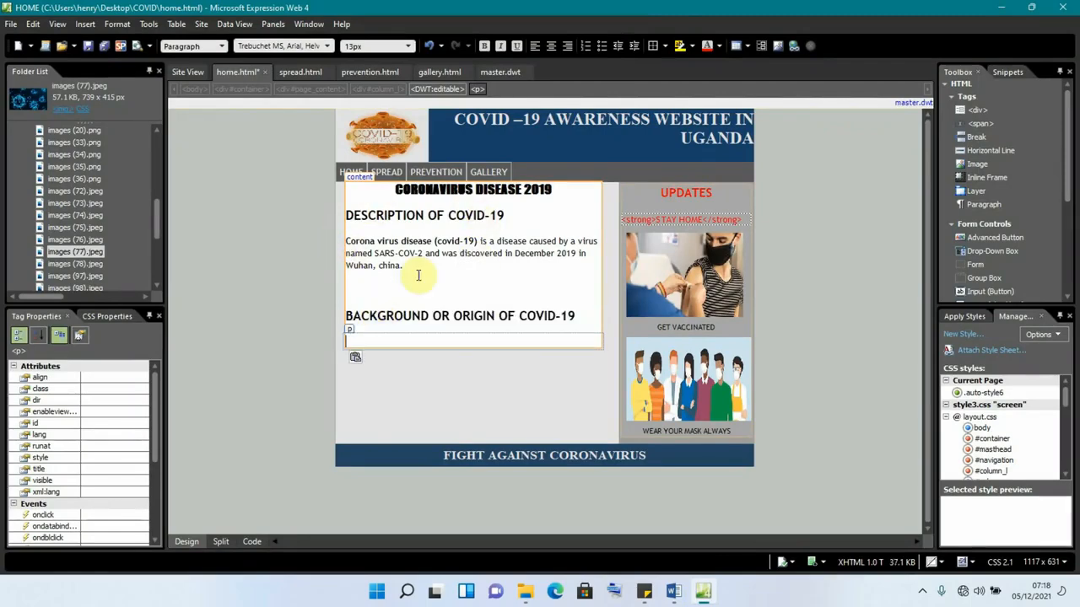
Format the "DESCRIPTION OF COVID-19" and "BACKGROUND OR ORIGIN OF COVID-19" headings as Heading 2
click(578, 316)
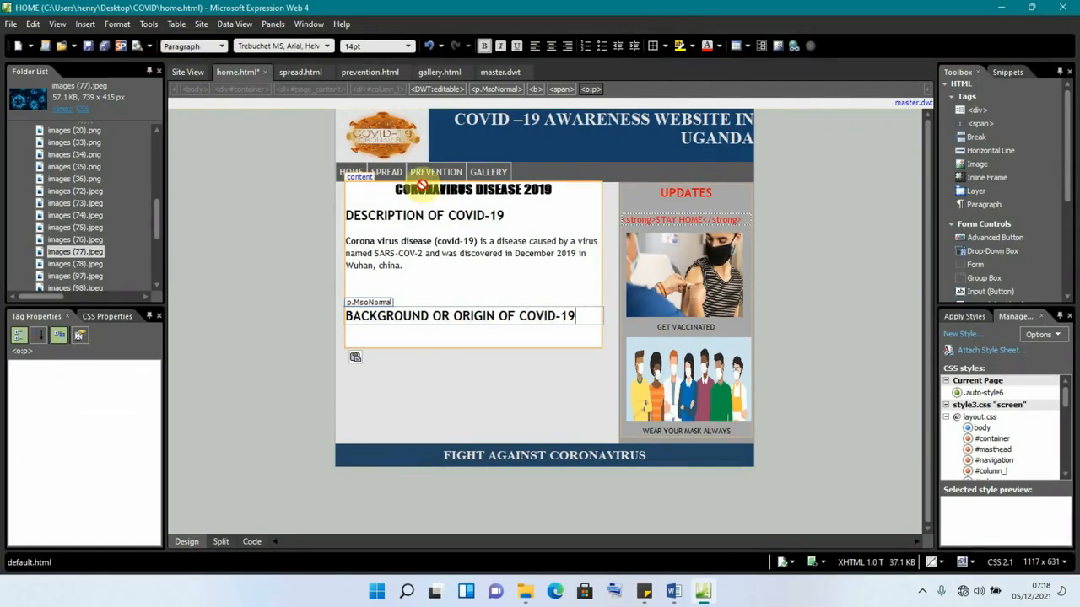
click(481, 216)
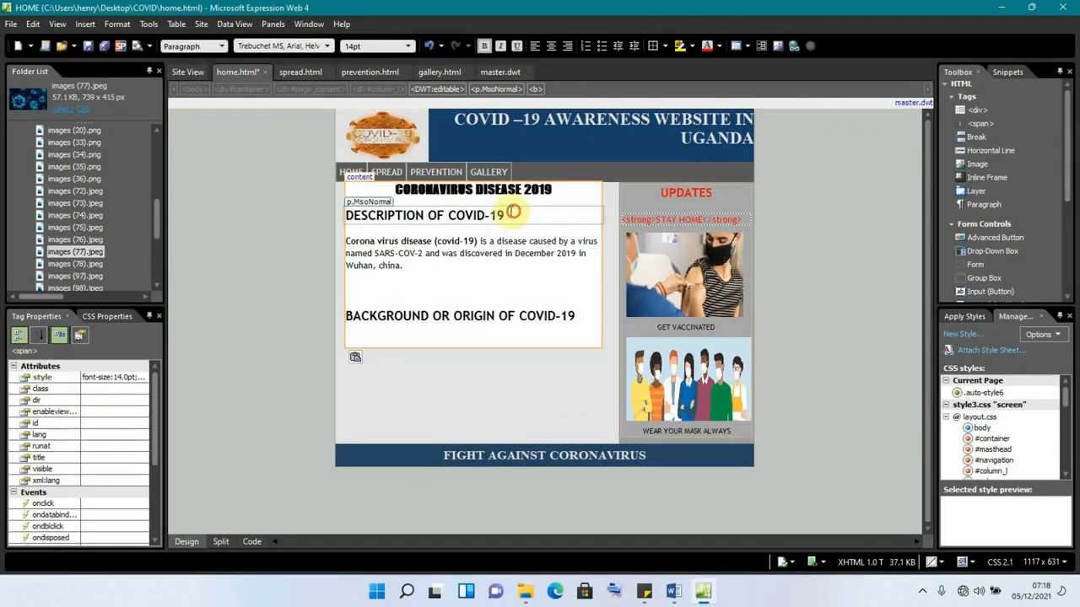
drag(513, 213, 346, 216)
click(223, 47)
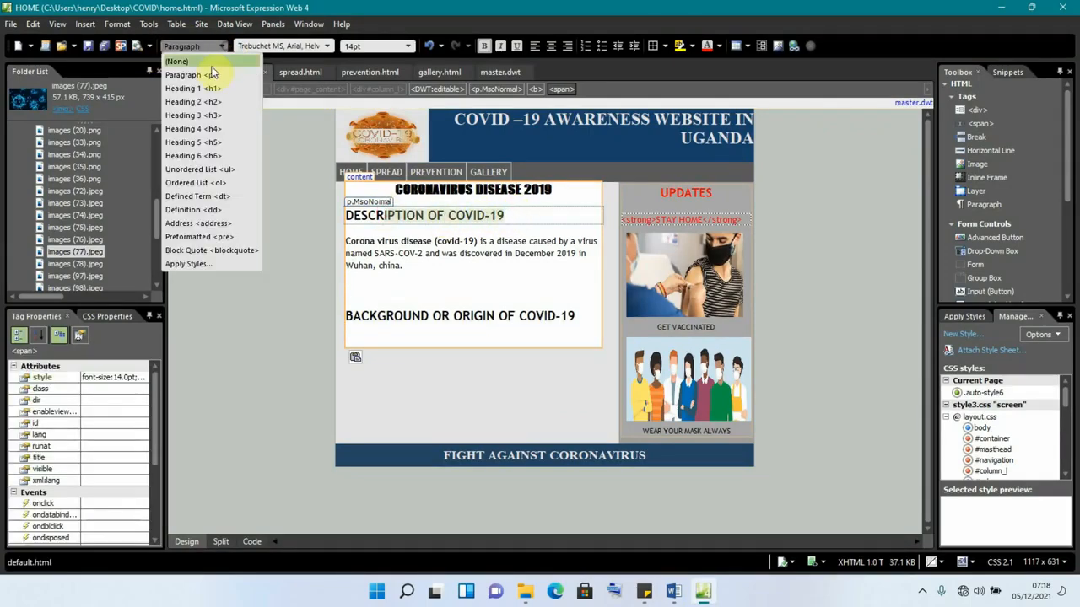
click(202, 102)
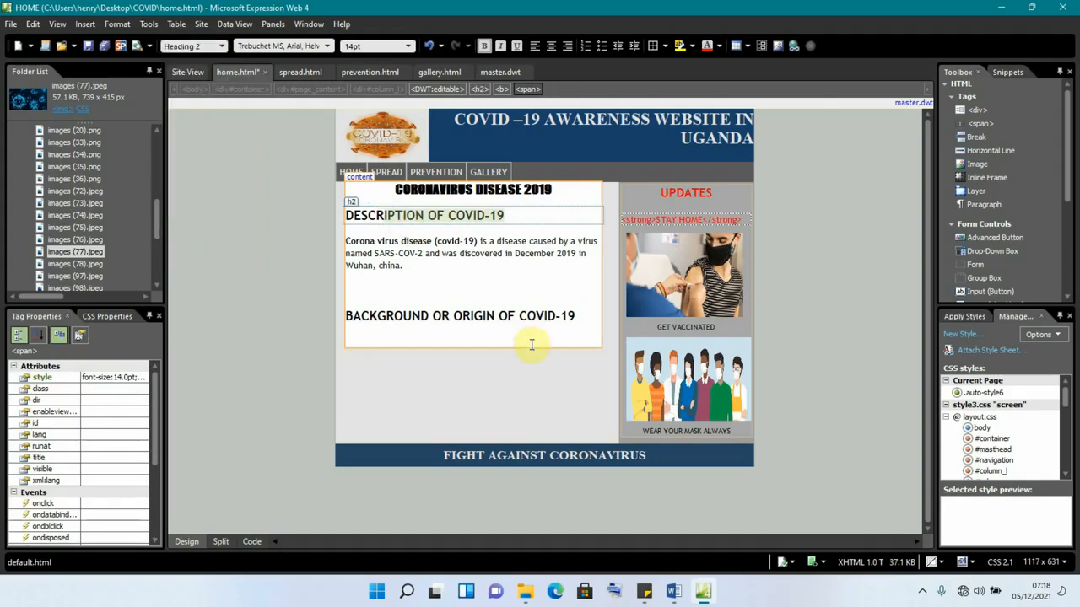
click(550, 313)
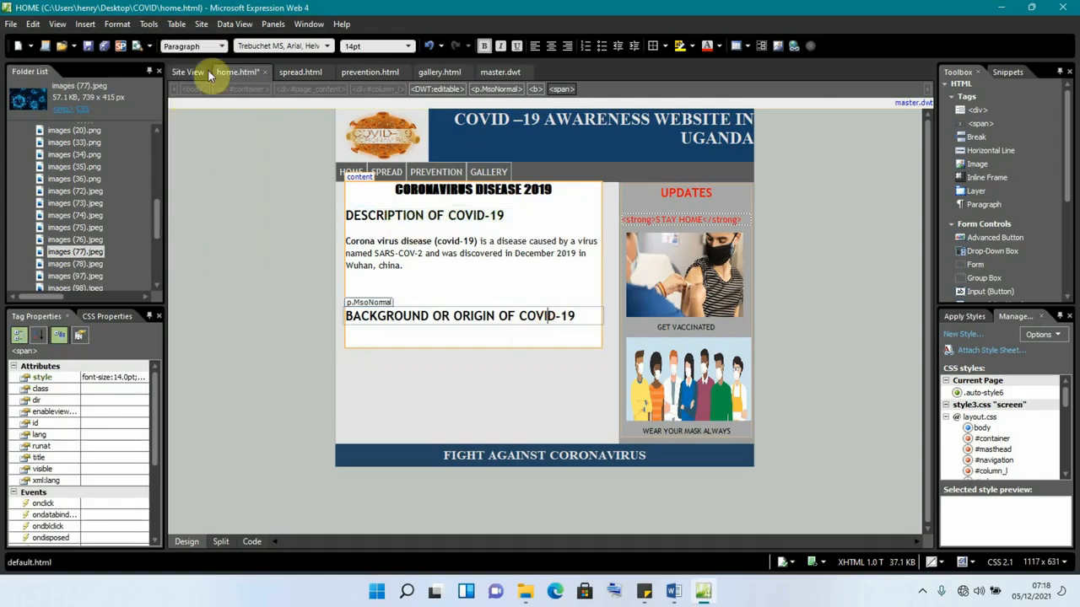
click(221, 48)
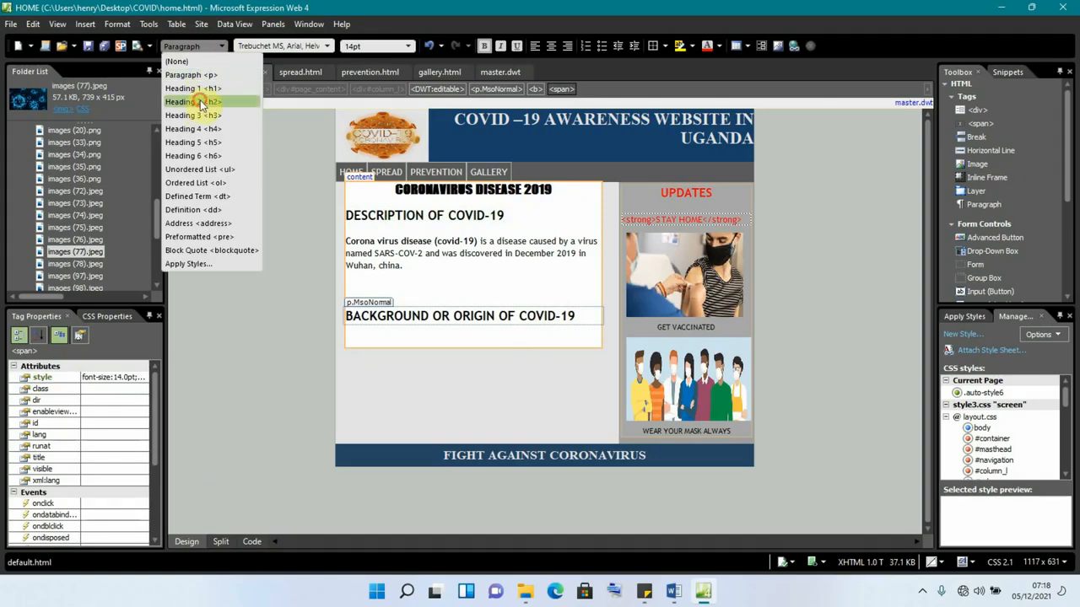
click(201, 102)
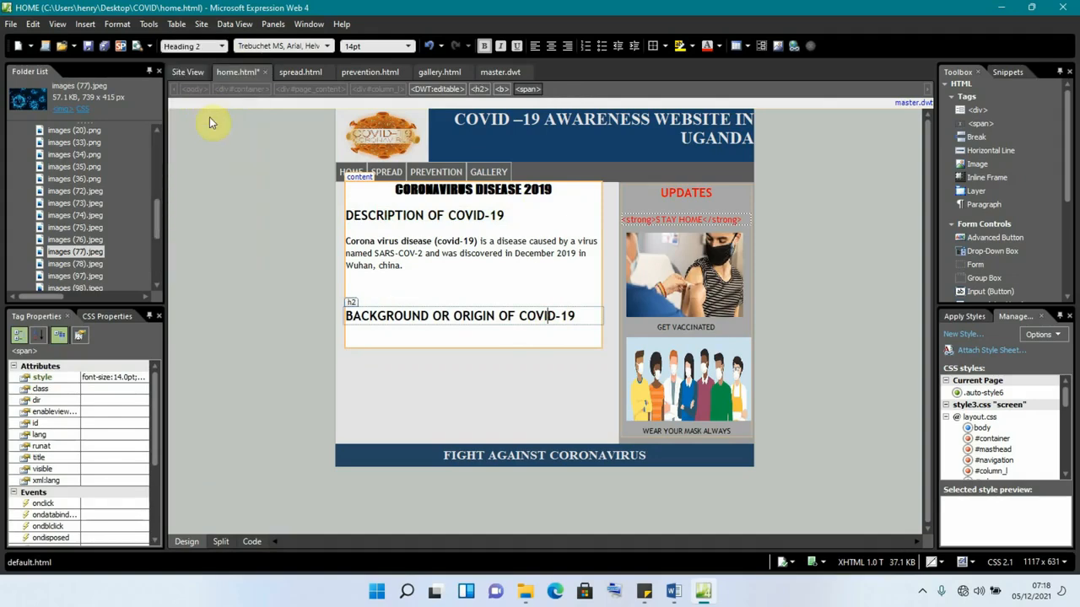
Insert images (77).jpeg from the pics folder into the empty paragraph above the background heading, with the alternate text "PIC3"
click(384, 289)
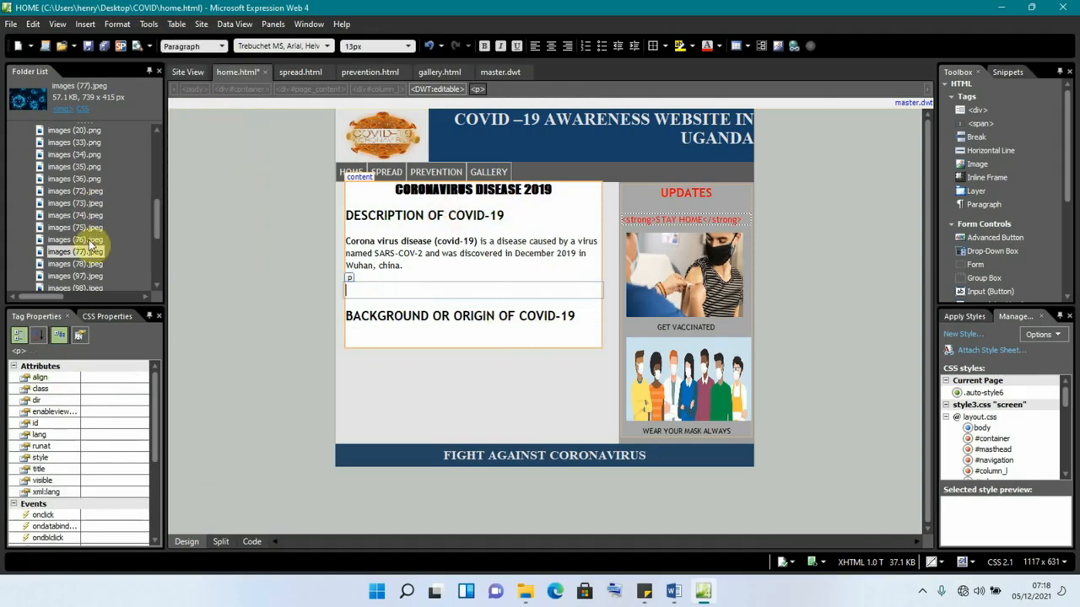
drag(70, 257, 379, 292)
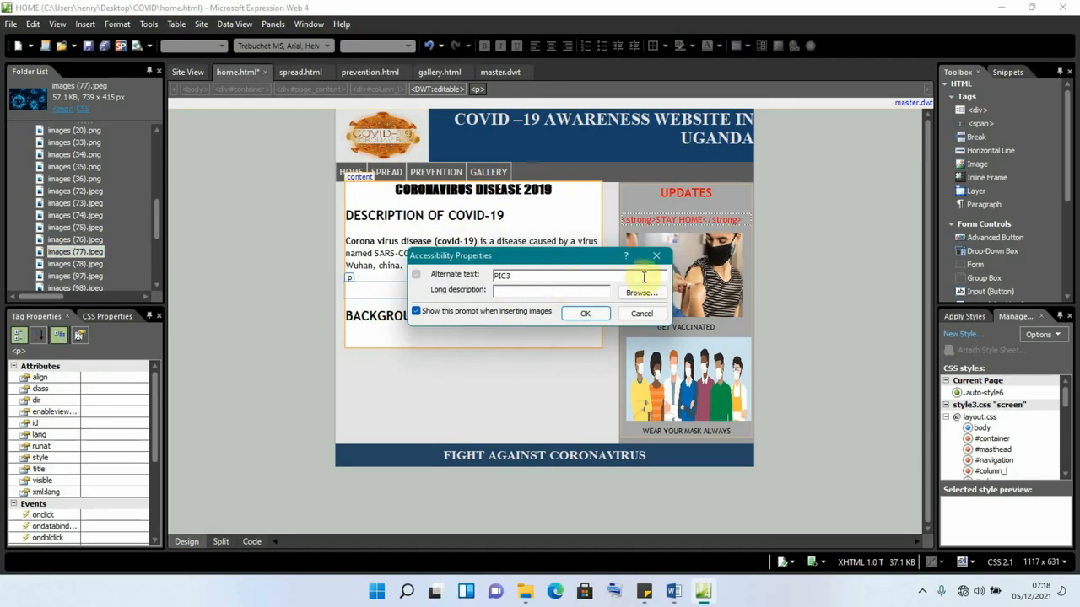
click(587, 314)
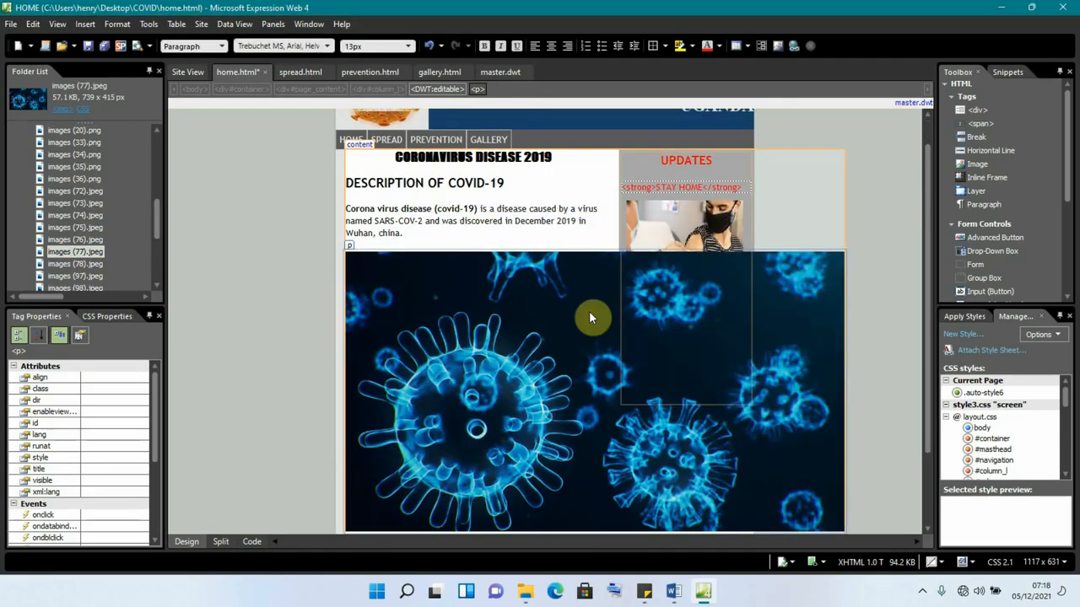
Set the coronavirus picture's width to 200 pixels with its aspect ratio kept, and stretch it to about 336 pixels wide and slightly taller
scroll(500, 331, down, 1)
right_click(496, 320)
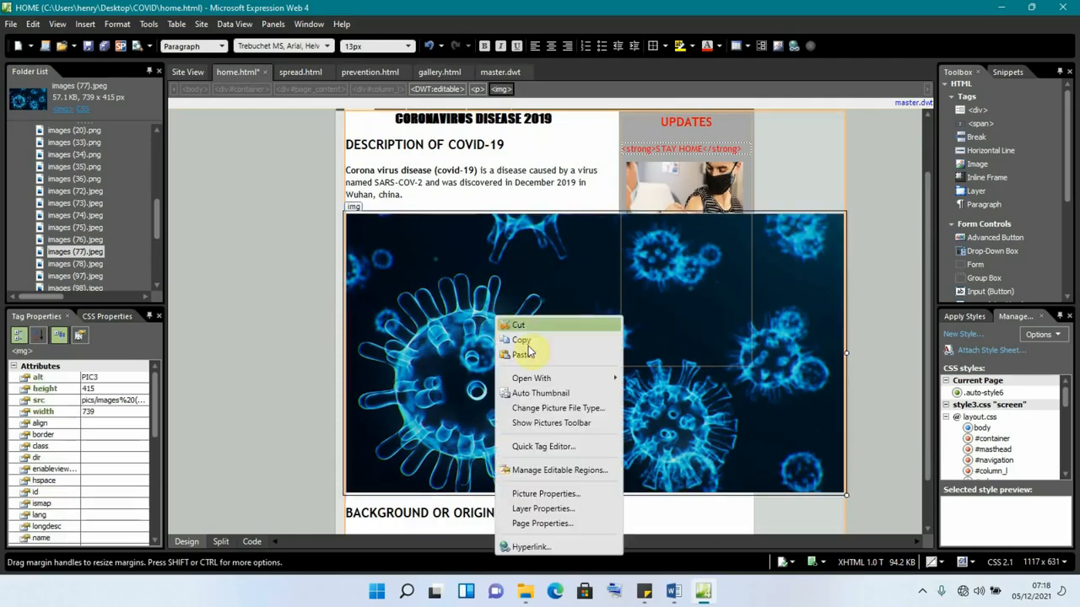
click(545, 494)
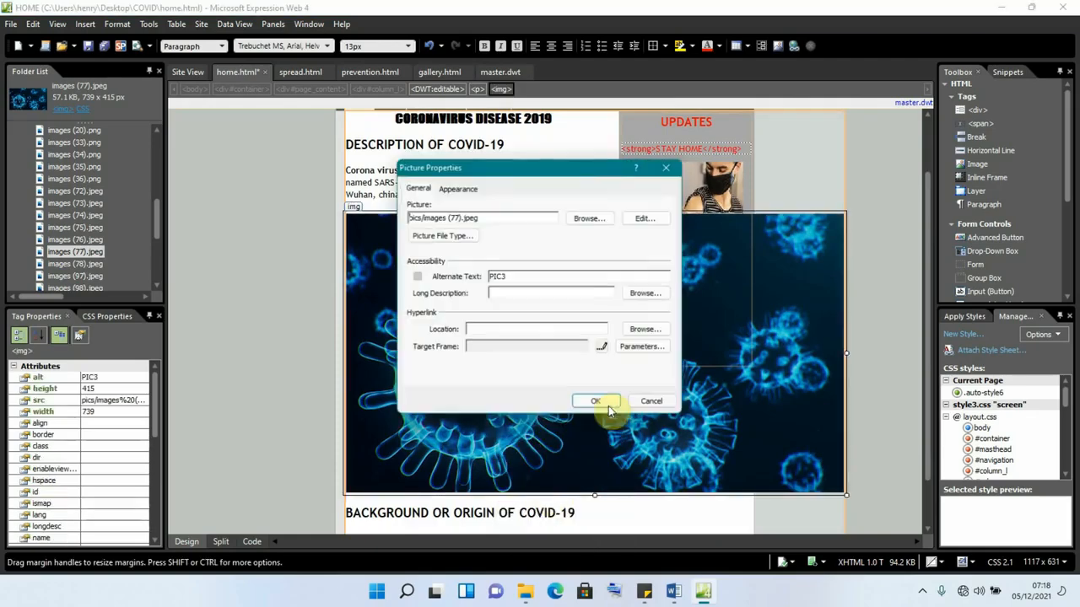
click(458, 189)
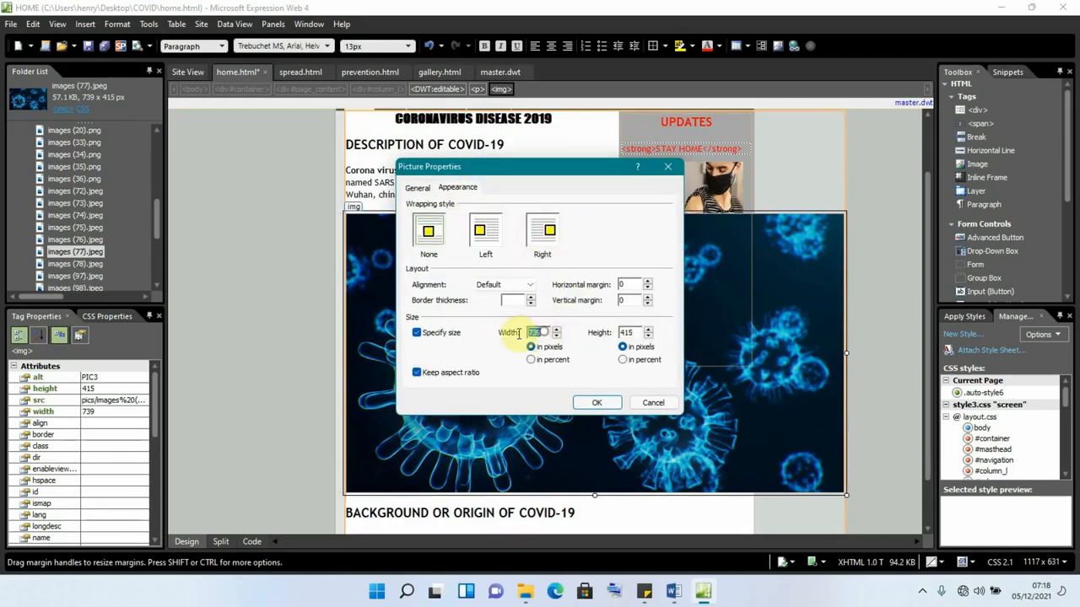
text(200)
click(597, 403)
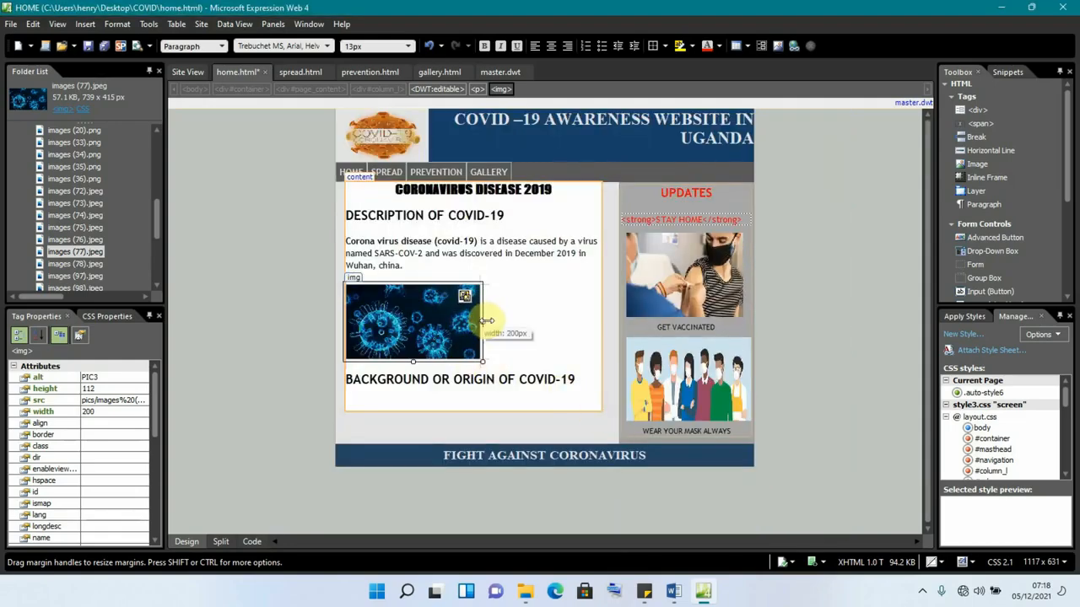
drag(486, 321, 573, 321)
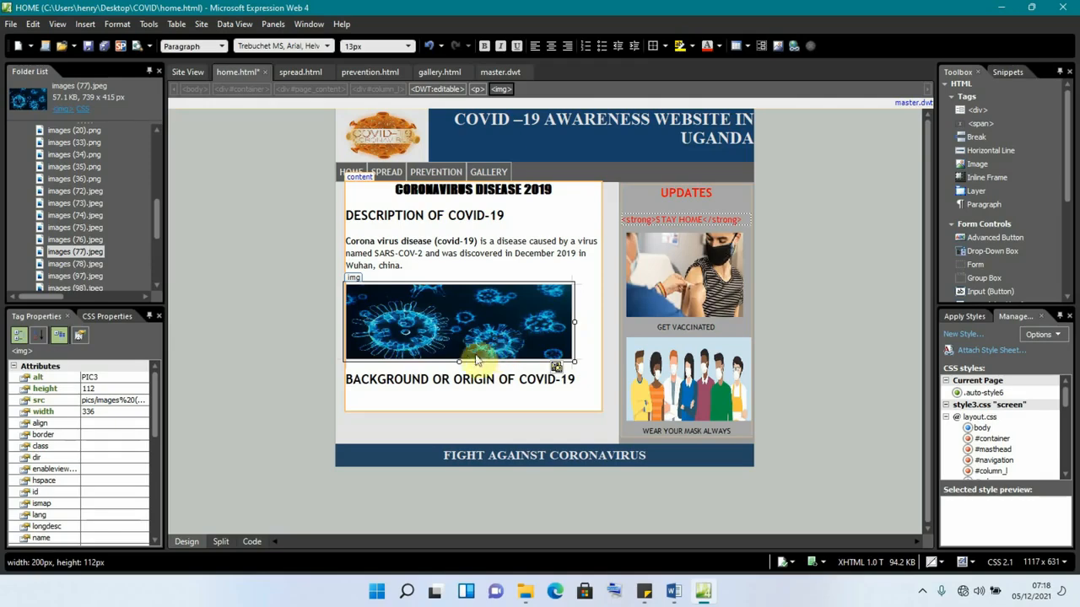
drag(458, 362, 494, 371)
Add a paragraph below the "BACKGROUND OR ORIGIN OF COVID-19" heading and paste the background text from PAGES.docx in Word there
click(464, 410)
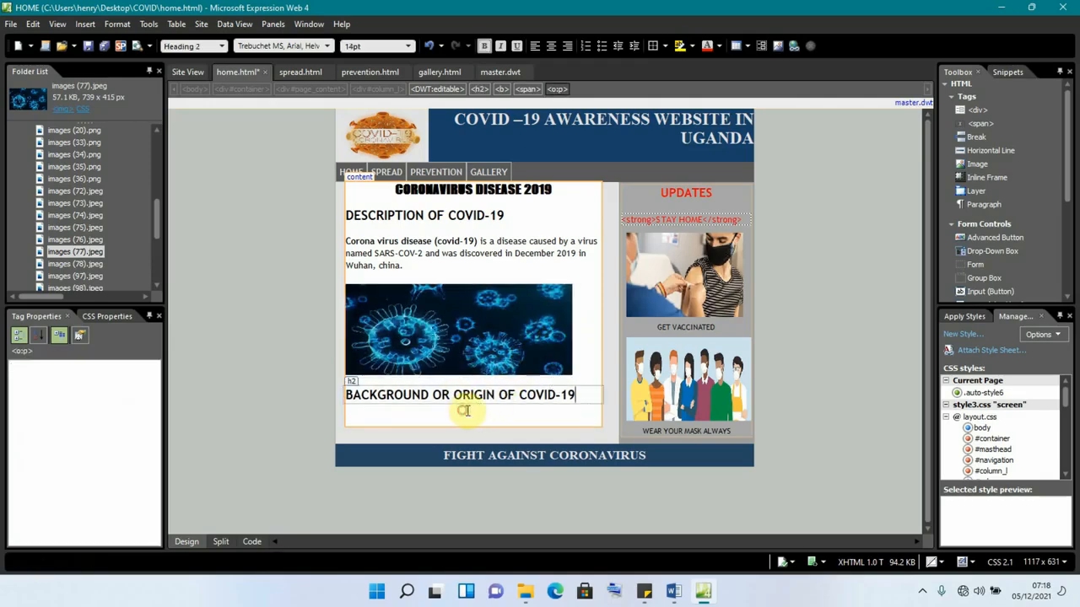
key(Return)
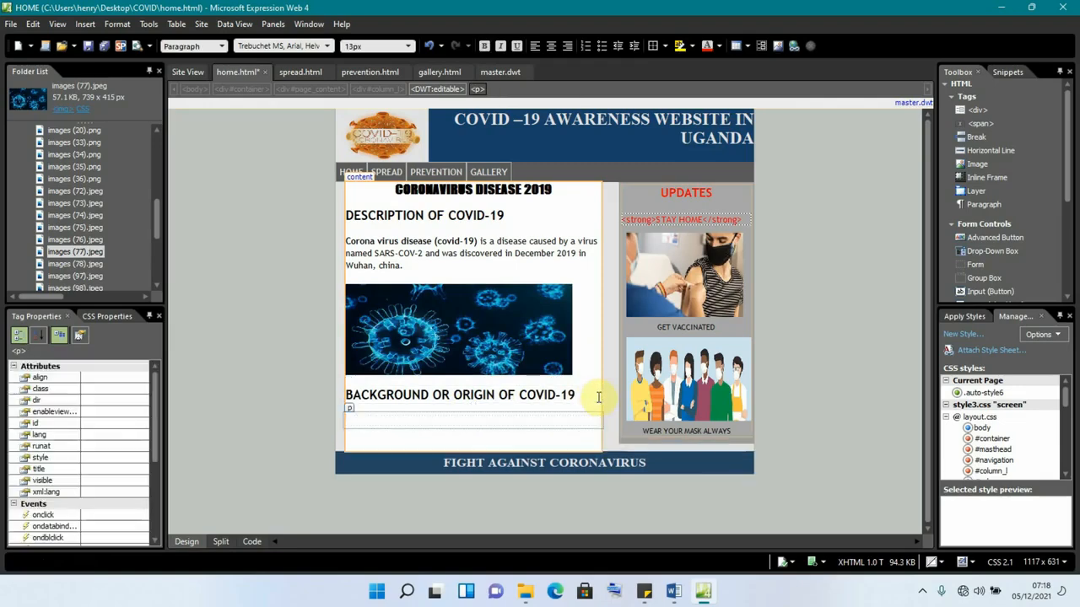
mouse_move(674, 592)
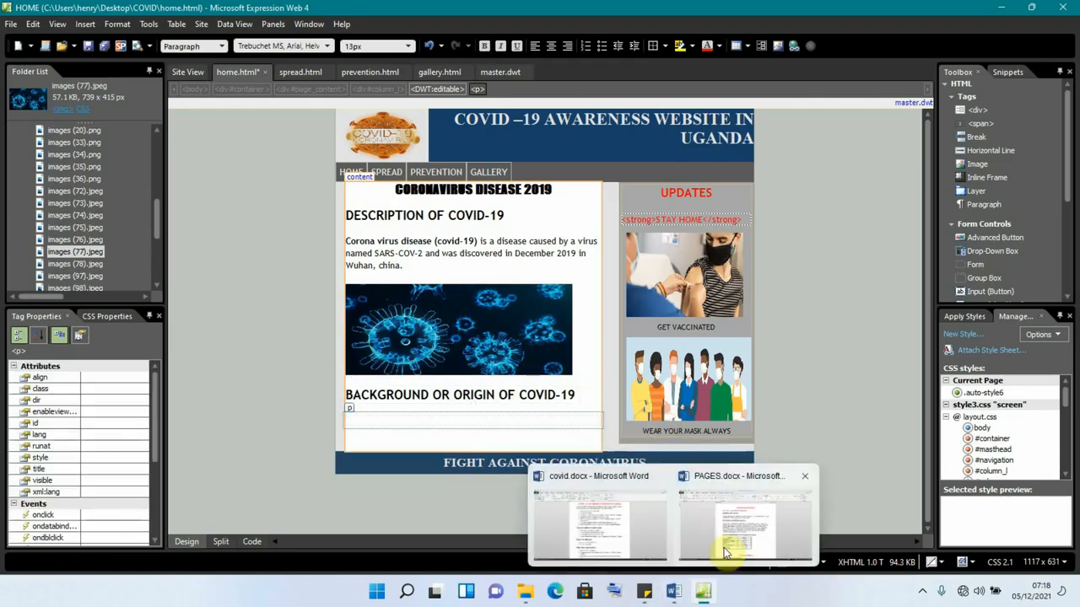
click(724, 550)
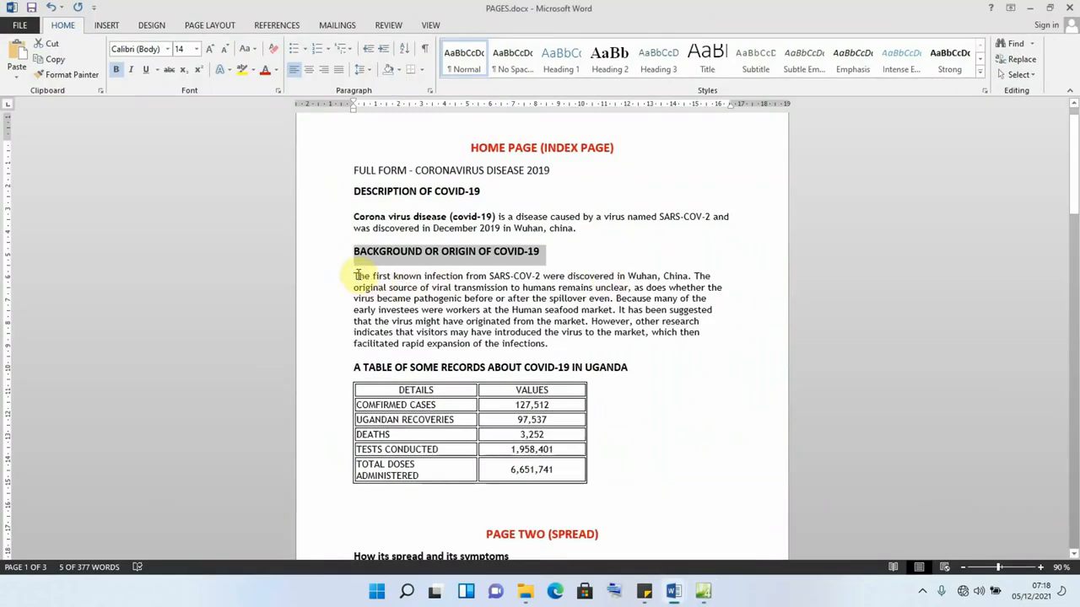
drag(354, 275, 553, 343)
right_click(508, 297)
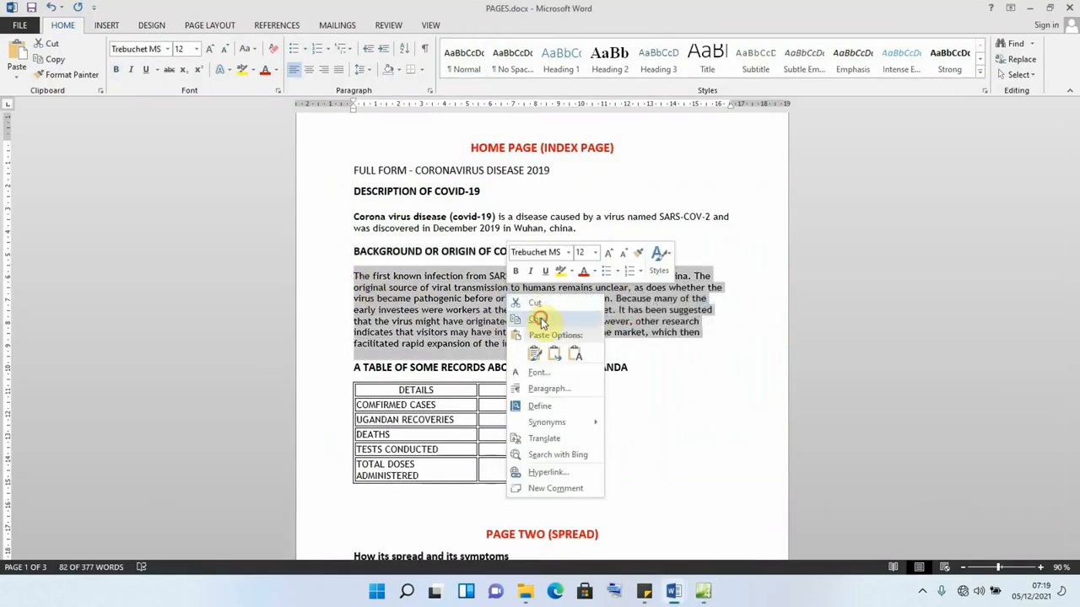
click(538, 321)
click(701, 590)
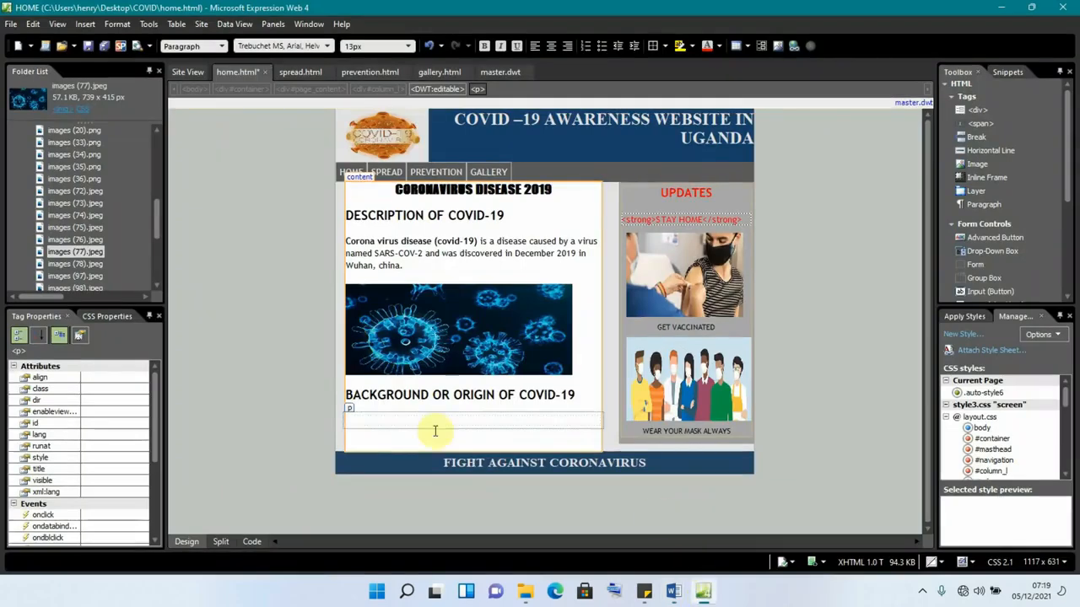
click(375, 420)
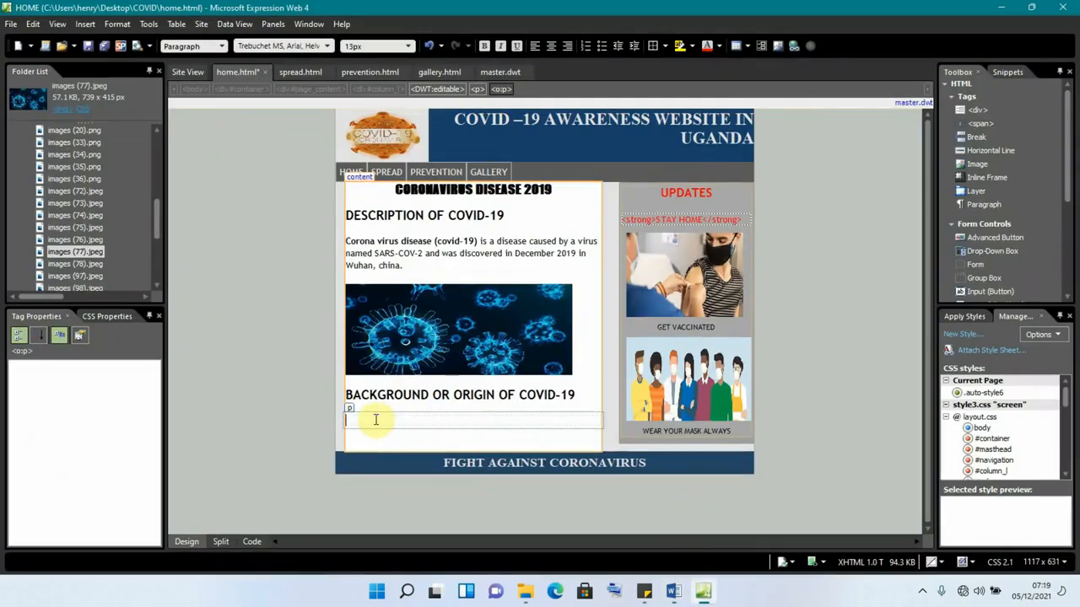
key(ctrl+v)
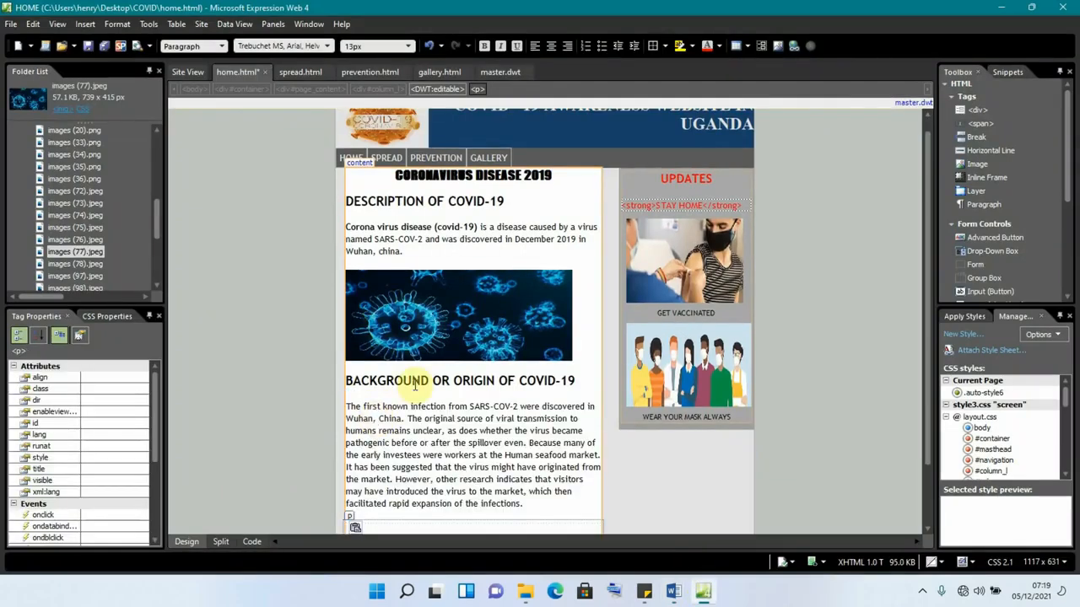
Copy the heading "A TABLE OF SOME RECORDS ABOUT COVID-19 IN UGANDA" from PAGES.docx in Word and paste it below the background text in home.html
scroll(477, 338, down, 1)
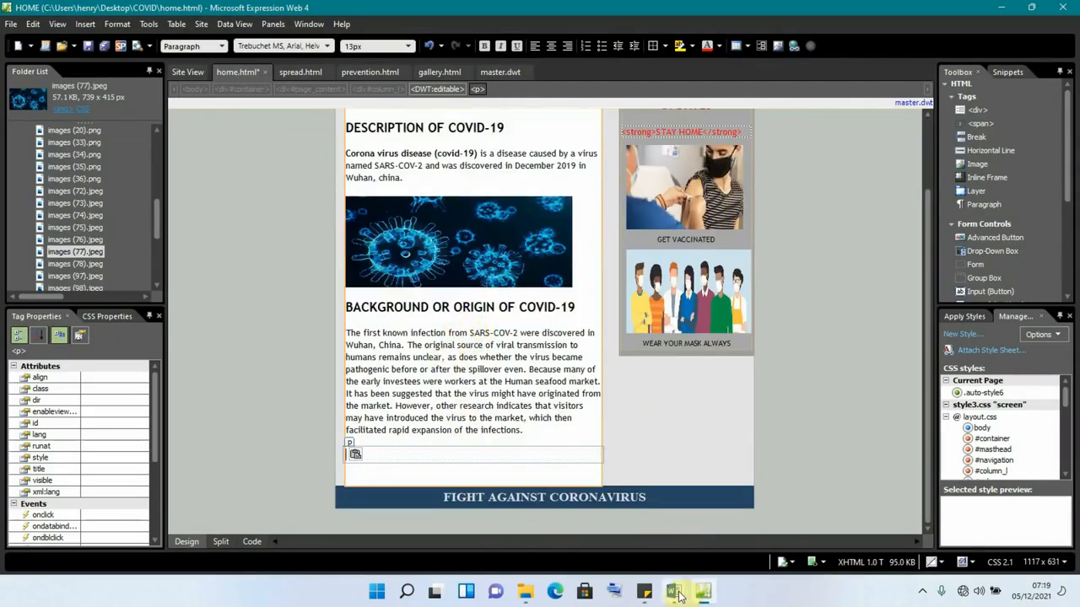
mouse_move(673, 590)
click(716, 526)
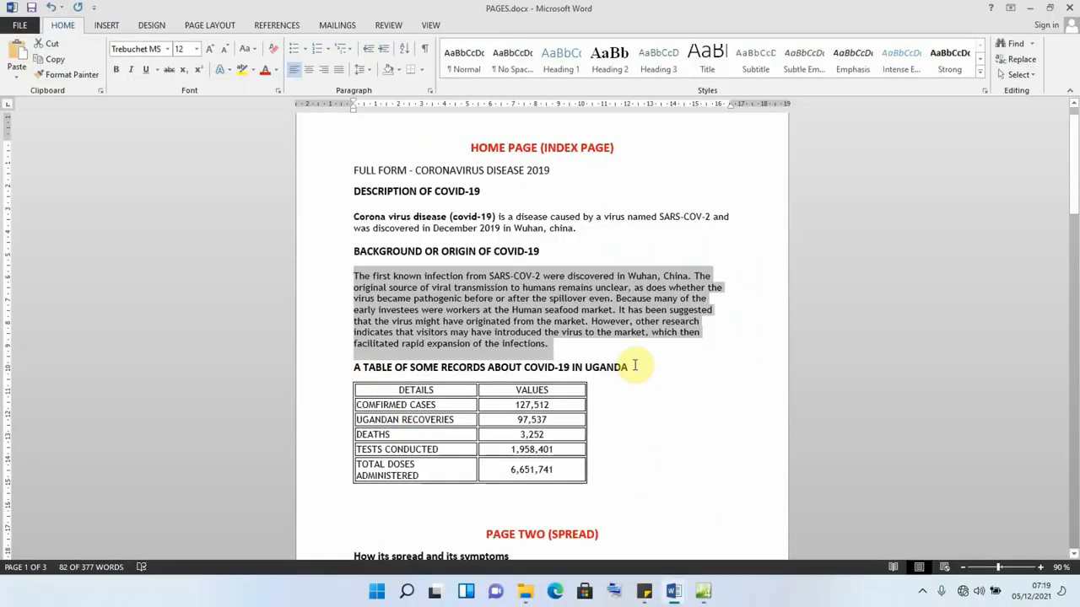
drag(628, 367, 354, 367)
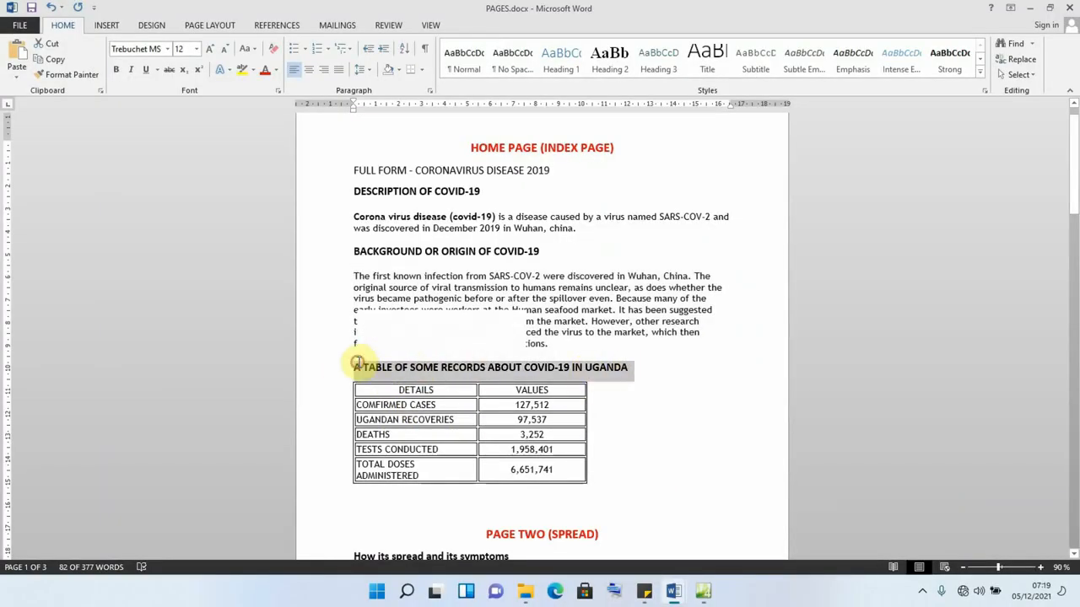
right_click(392, 370)
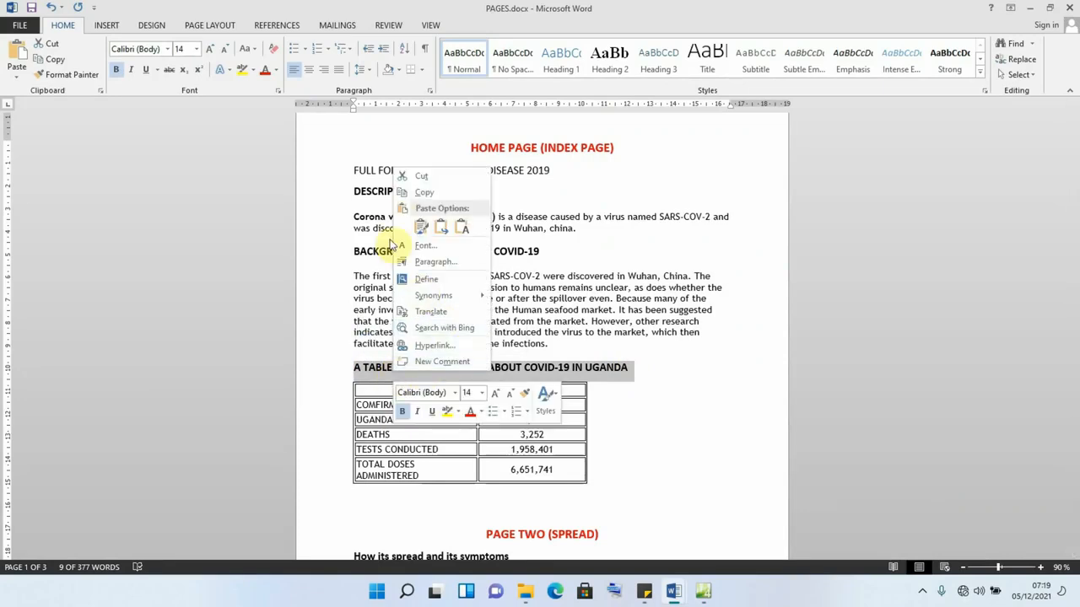
click(401, 194)
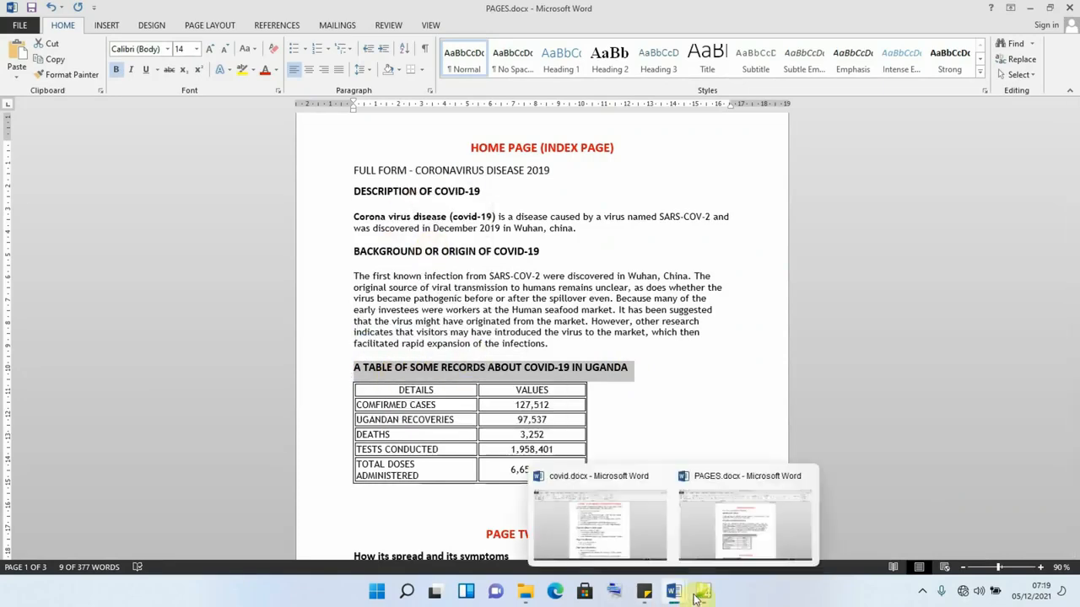
click(703, 591)
click(375, 453)
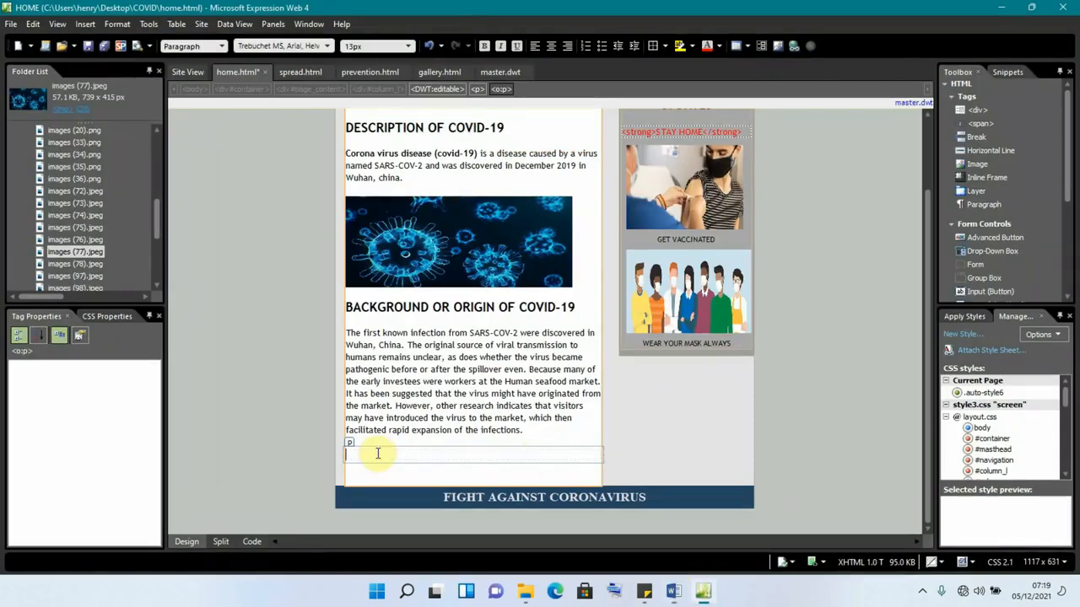
key(ctrl+v)
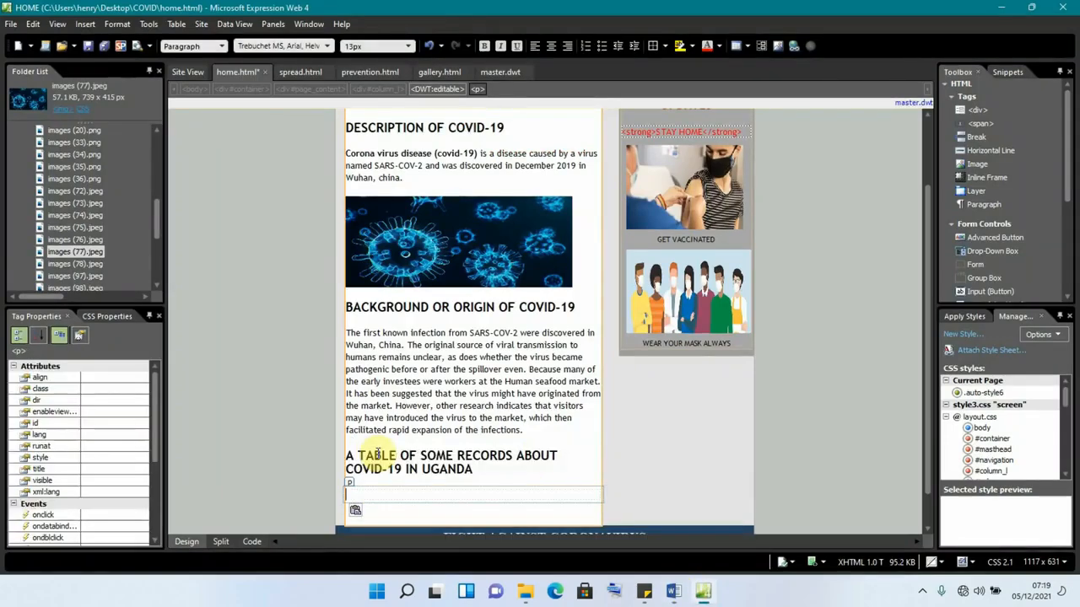
Try to apply Heading 2 to the selected table heading, and undo the formatting
triple_click(479, 469)
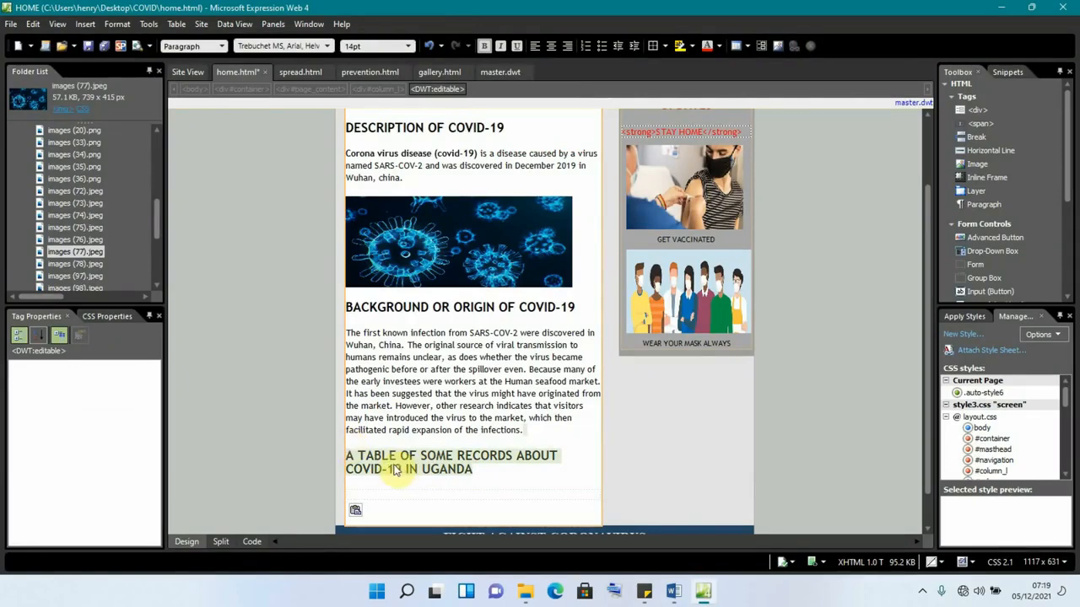
drag(403, 467, 225, 96)
click(216, 46)
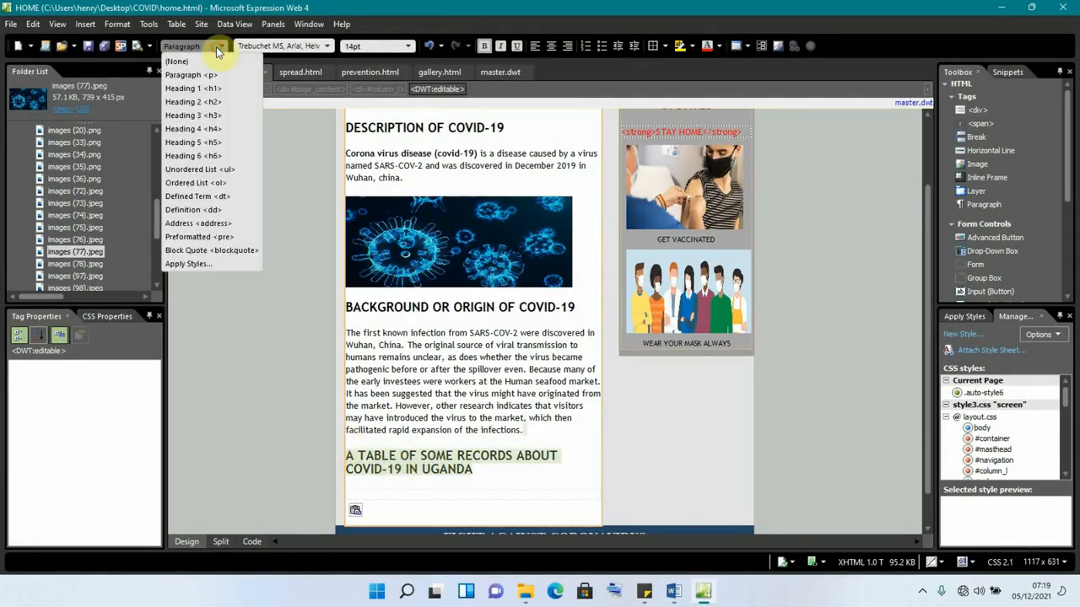
click(197, 101)
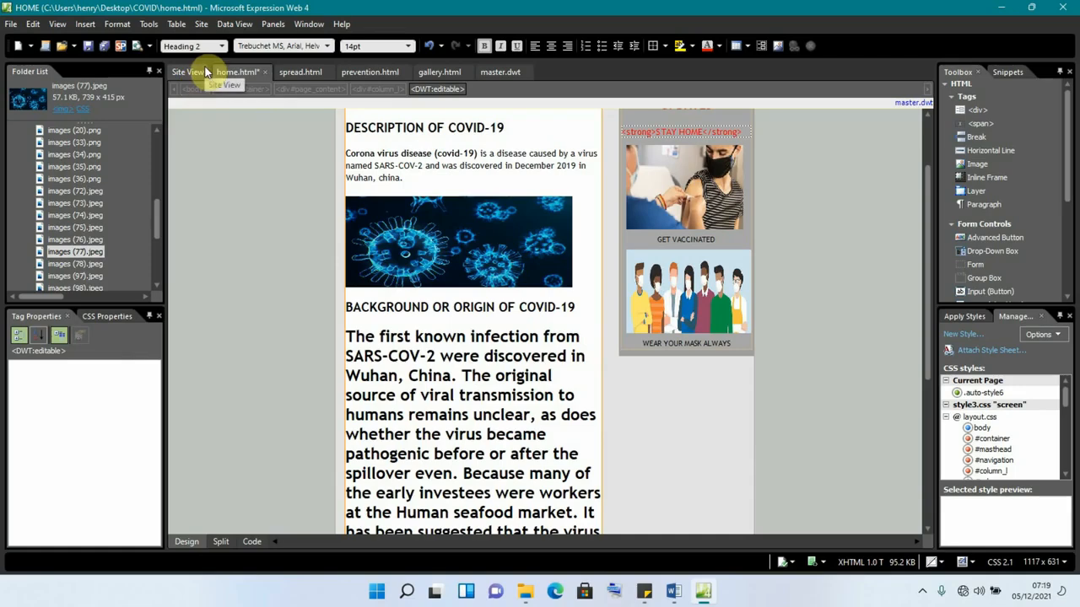
key(ctrl+z)
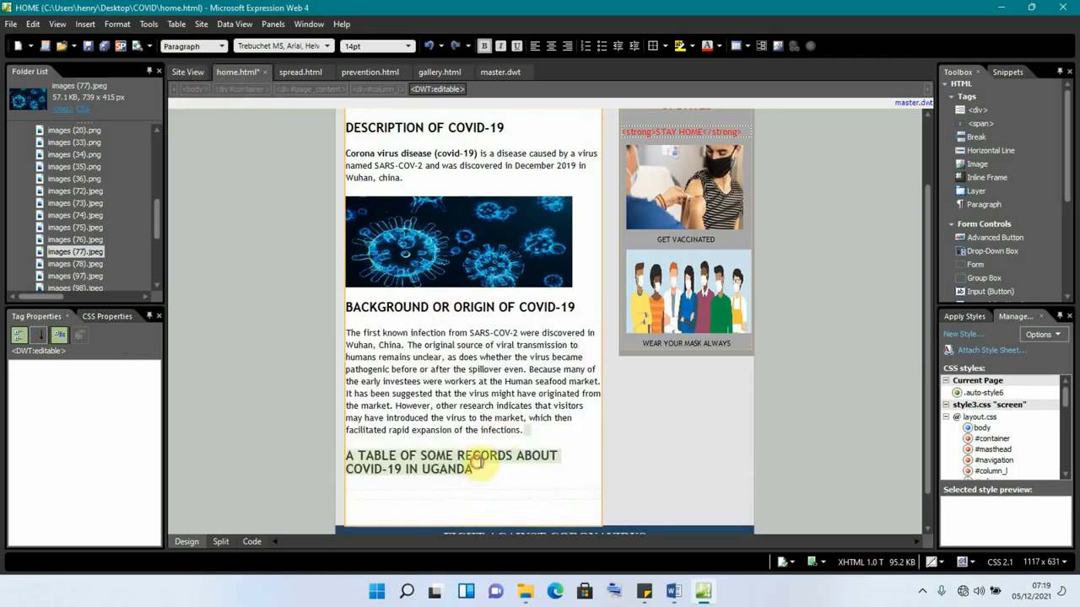
Format only the "A TABLE OF SOME RECORDS ABOUT COVID-19 IN UGANDA" paragraph as Heading 2
click(479, 469)
click(478, 468)
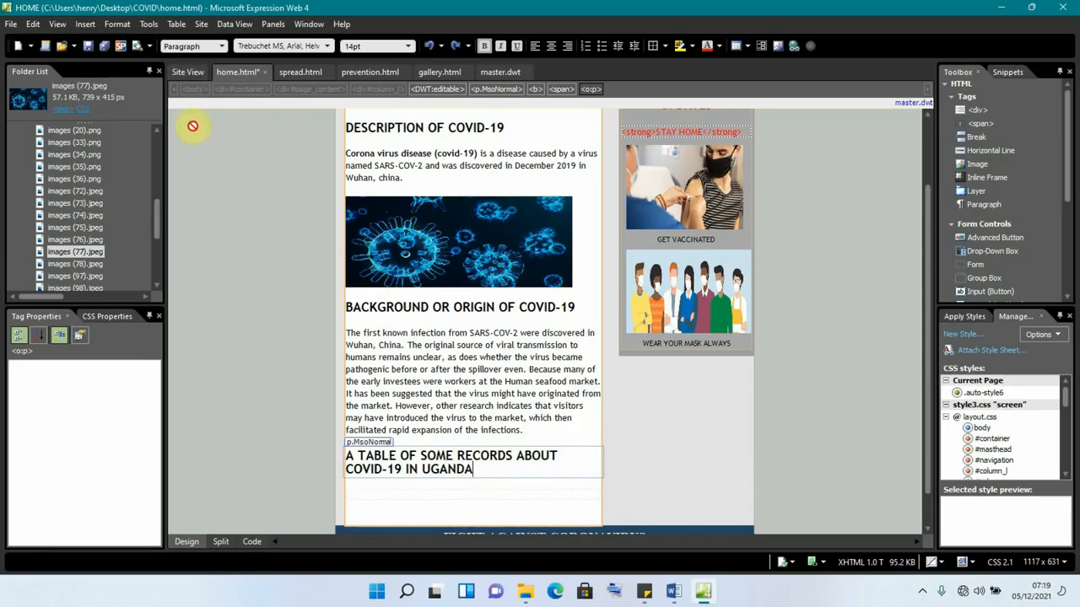
click(220, 48)
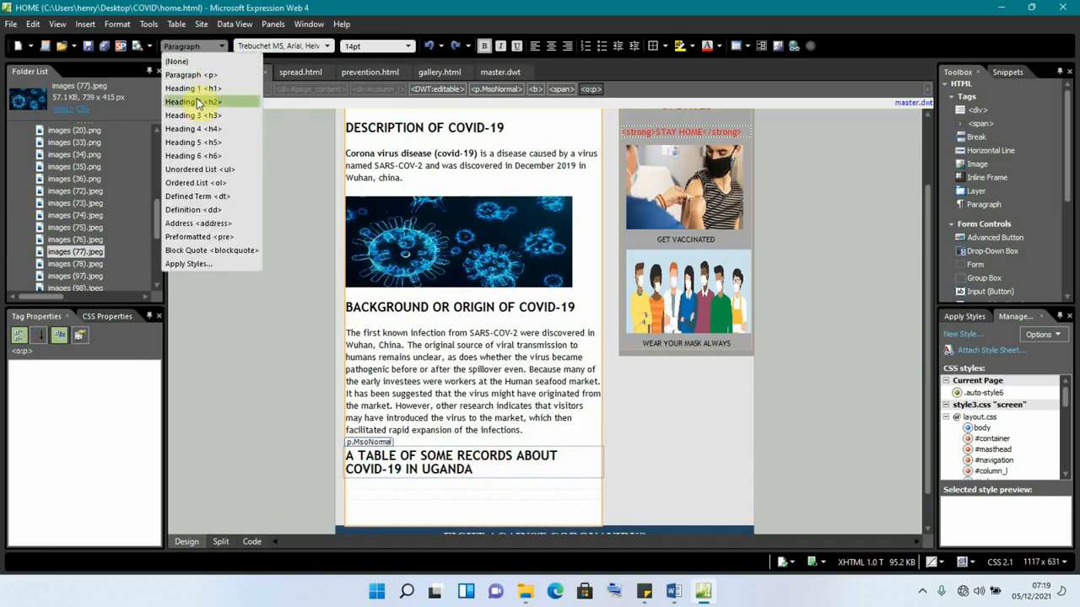
click(194, 99)
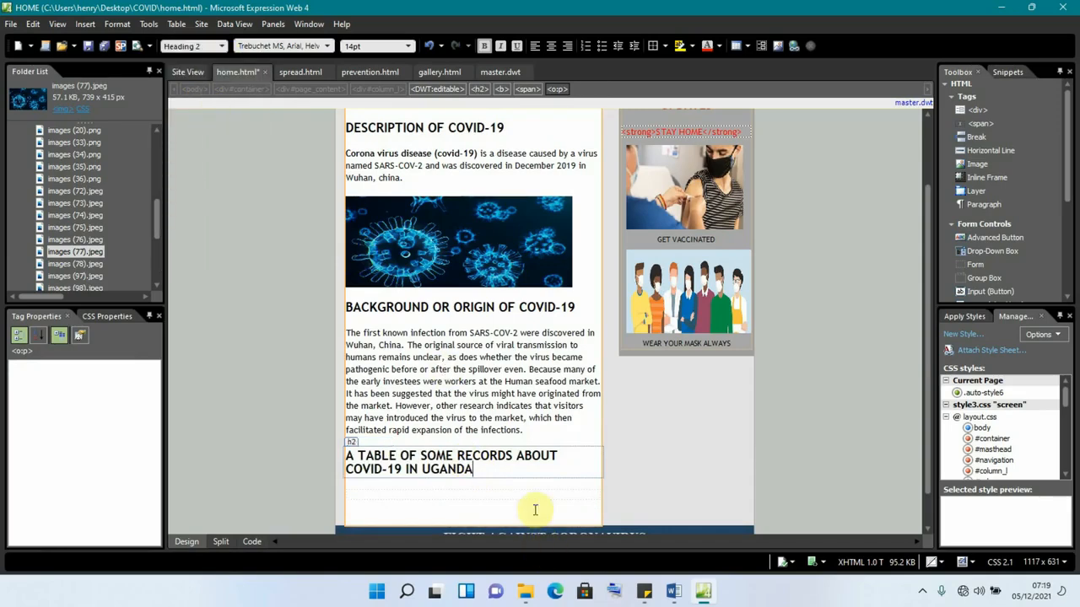
Shorten the table heading to "A TABLE OF SOME RECORDS ABOUT COVID"
scroll(506, 451, down, 1)
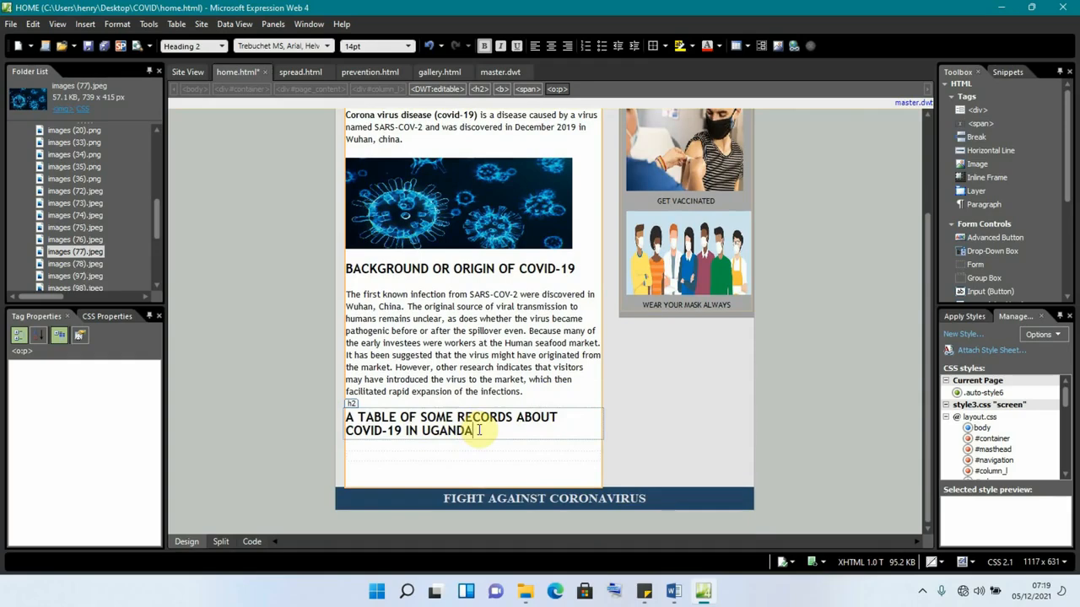
key(BackSpace)
key(BackSpace)
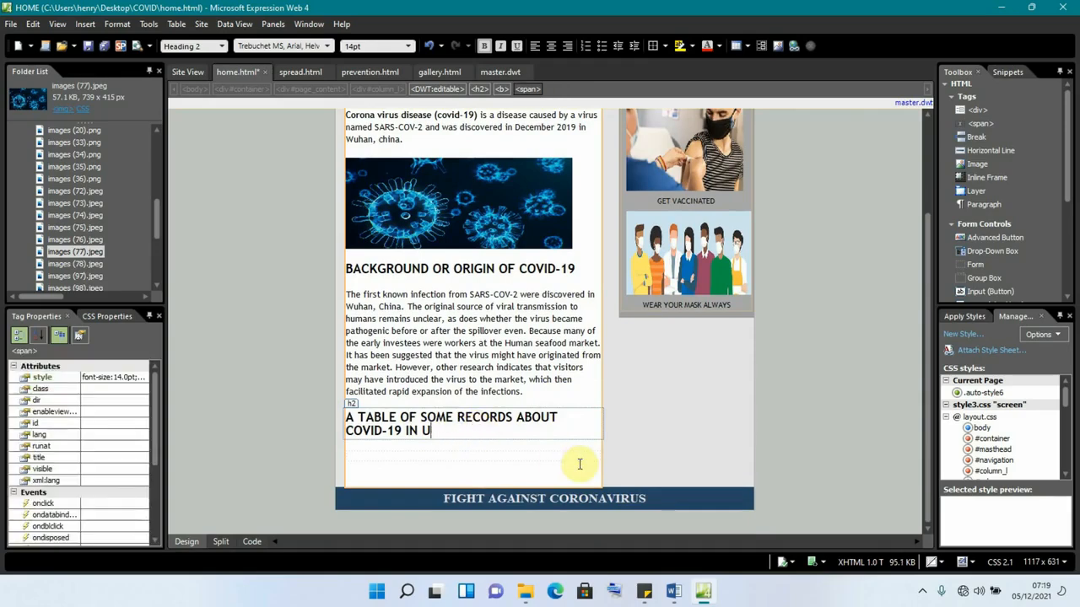
key(BackSpace)
key(BackSpace)
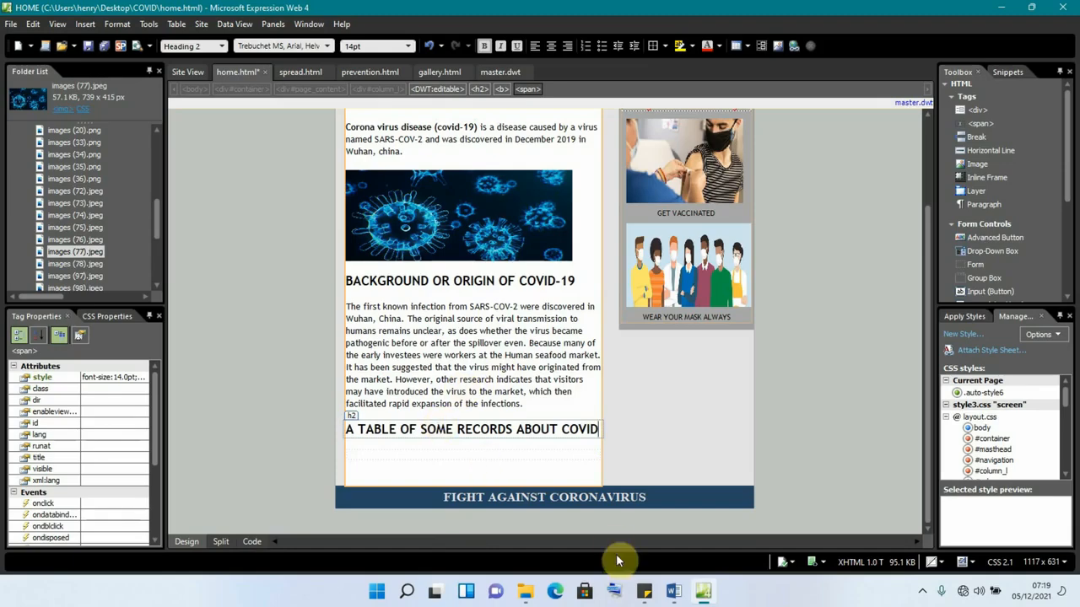
Check the records table in PAGES.docx in Word, and add an empty paragraph below the table heading in home.html
mouse_move(684, 596)
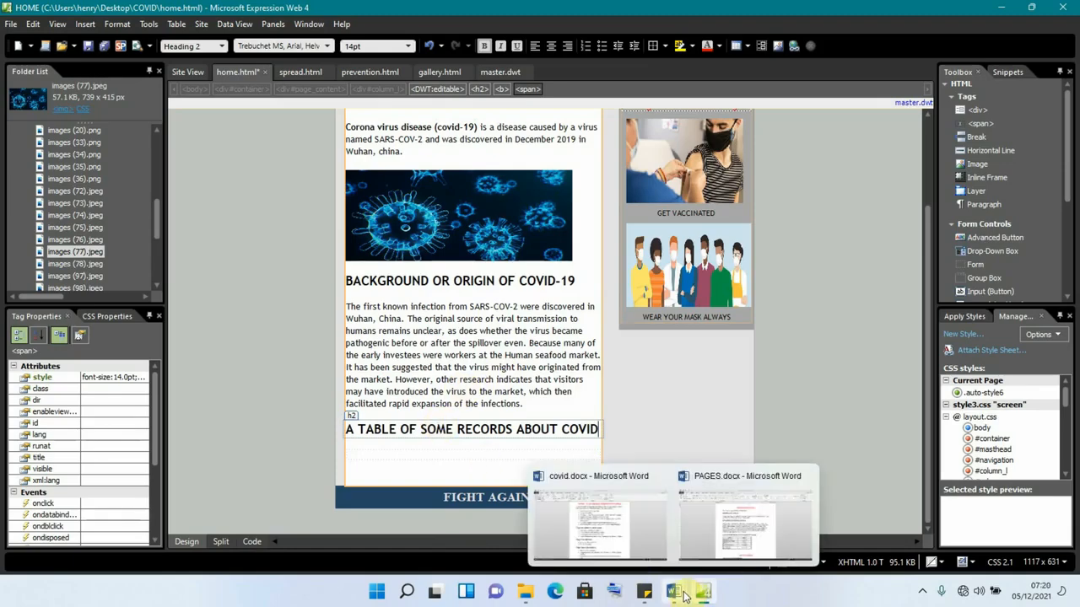
click(707, 540)
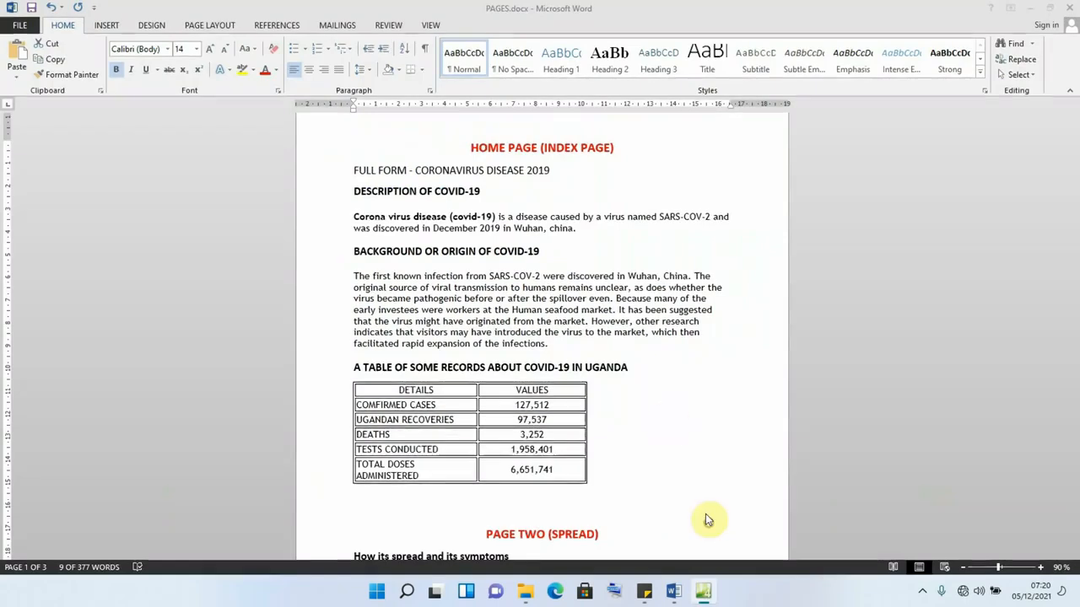
click(651, 420)
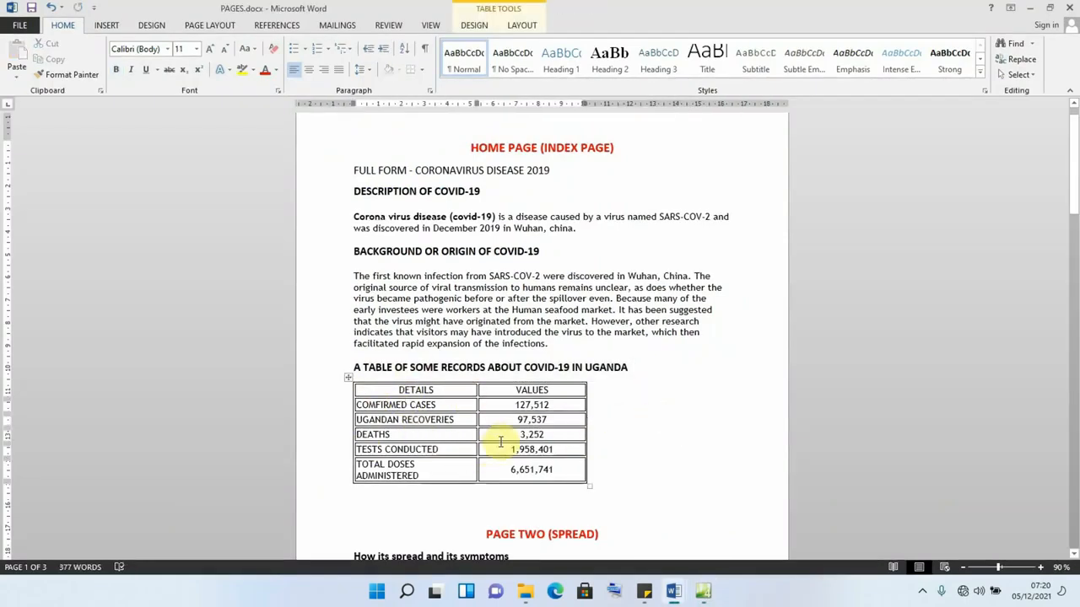
mouse_move(704, 591)
click(687, 540)
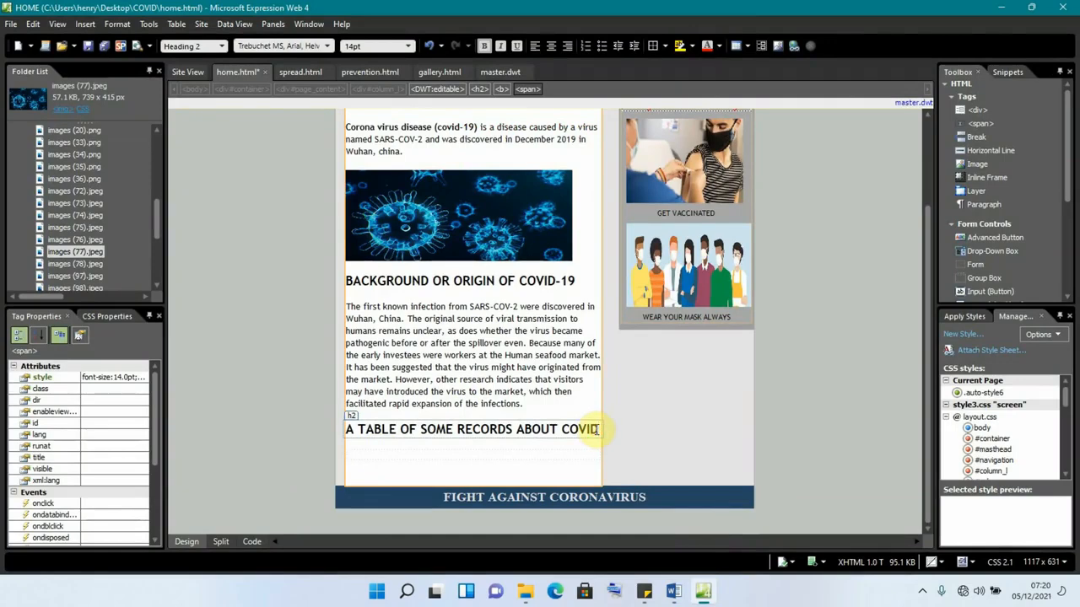
key(Return)
scroll(549, 349, down, 1)
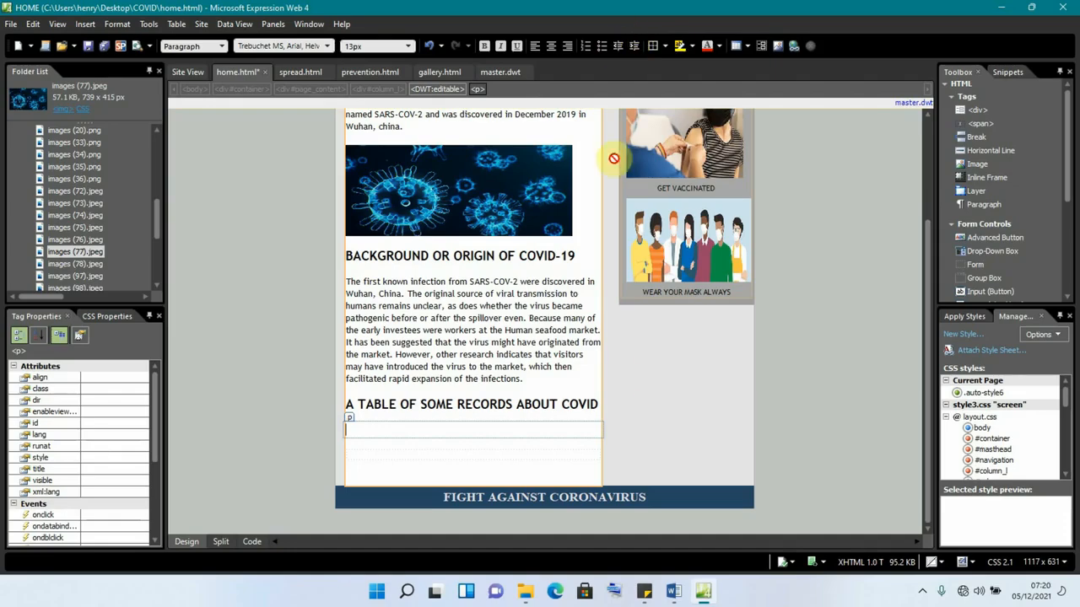
Check the records table in PAGES.docx in Word, and insert a table of 6 rows and 2 columns below the table heading in home.html
mouse_move(682, 594)
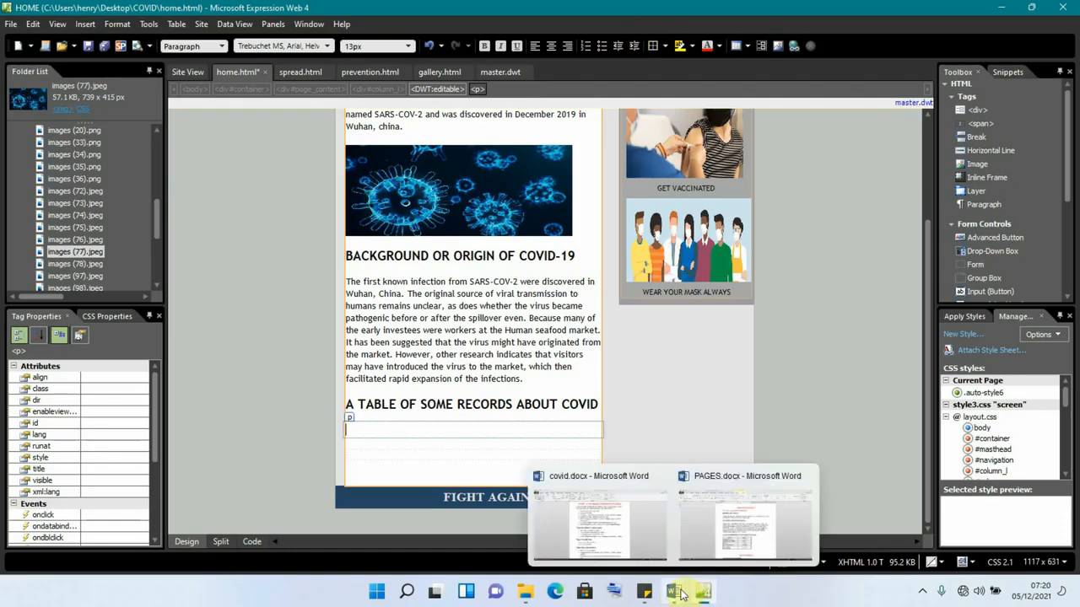
click(709, 532)
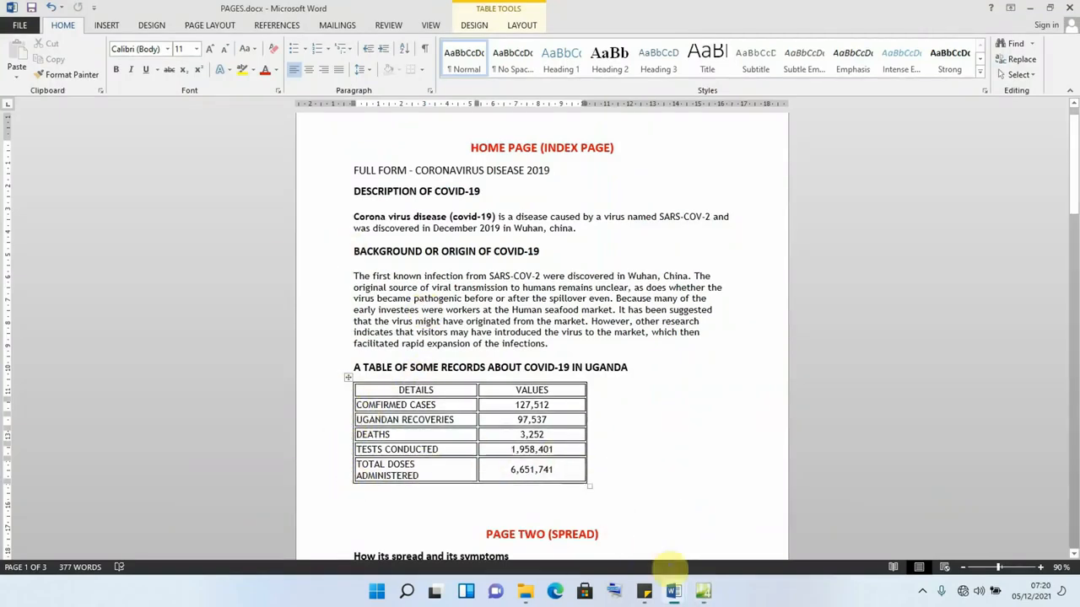
click(703, 591)
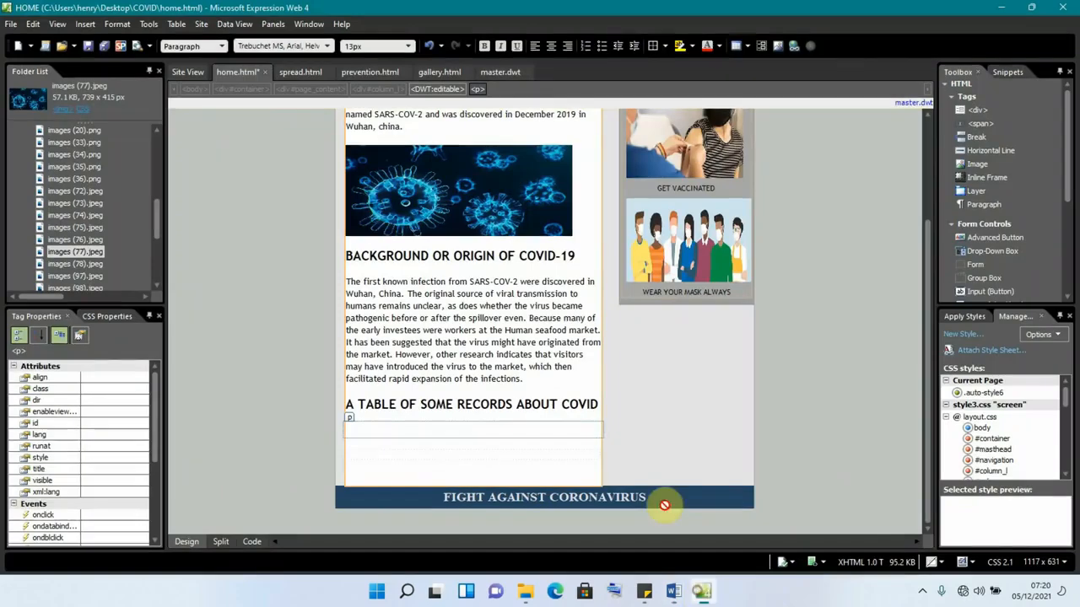
click(746, 48)
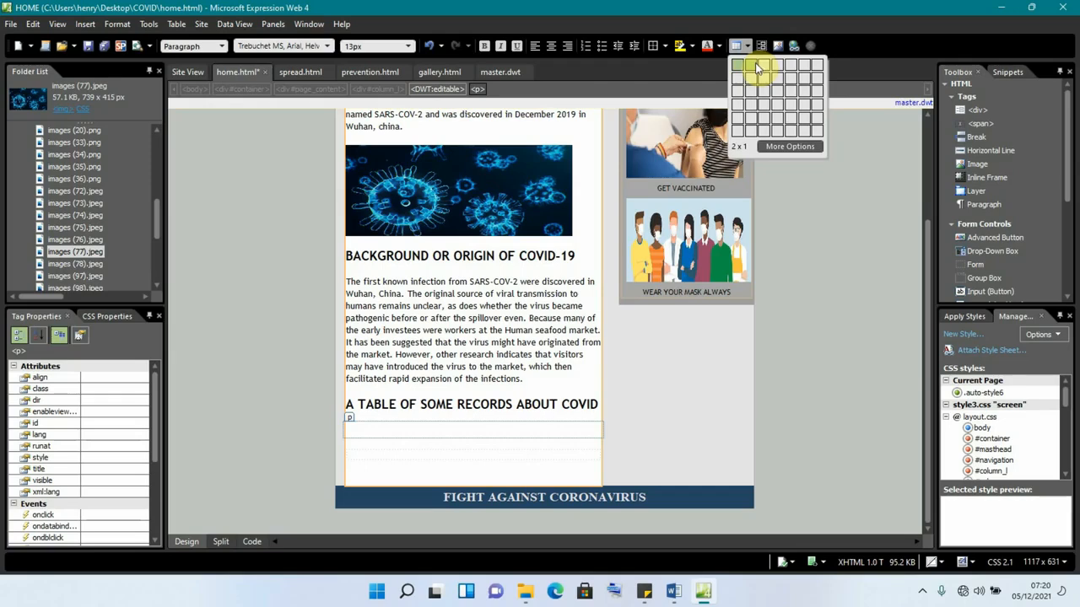
click(750, 135)
Set the border colour of the new table in home.html to red (#FF0000) in its table properties
scroll(495, 437, down, 2)
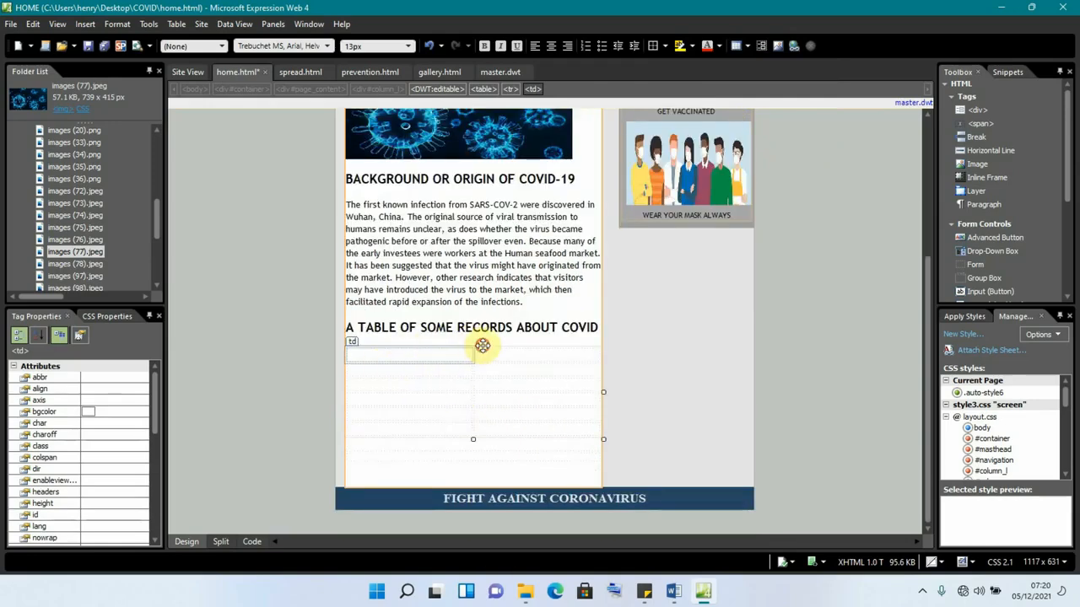
click(481, 345)
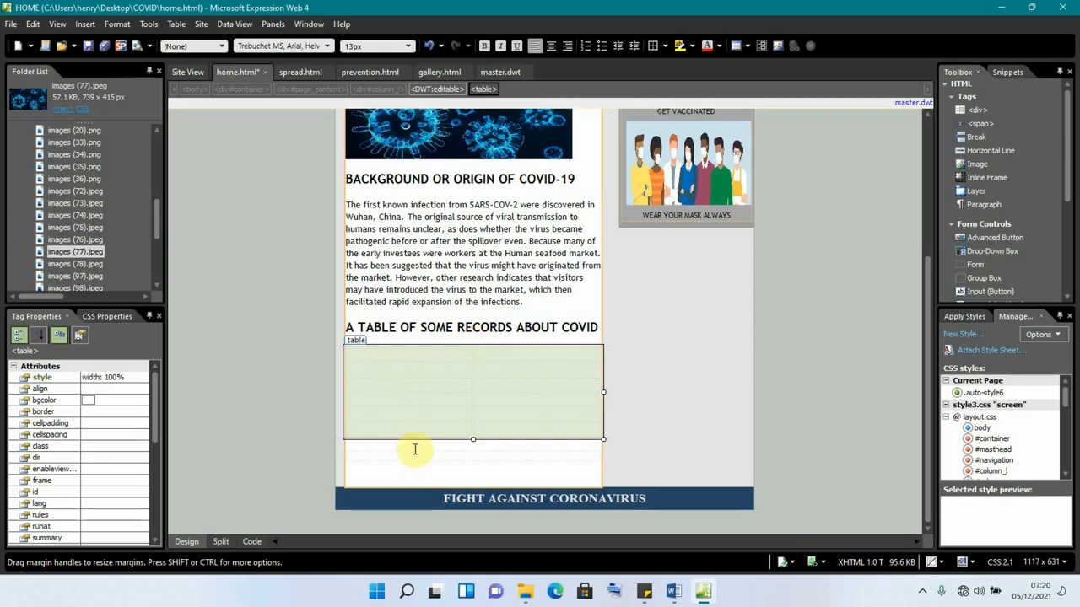
double_click(469, 343)
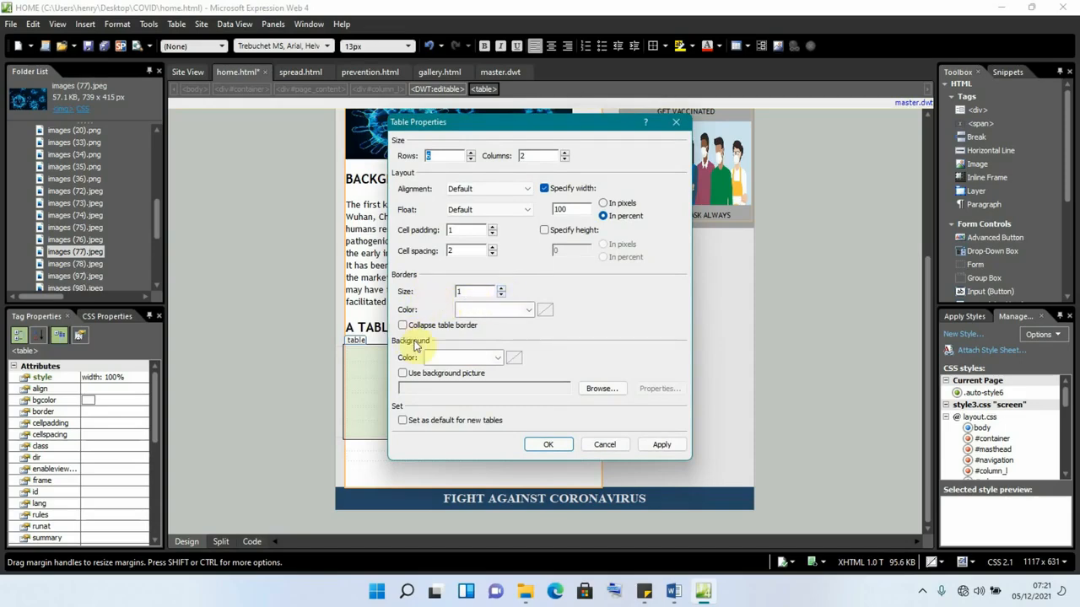
click(529, 310)
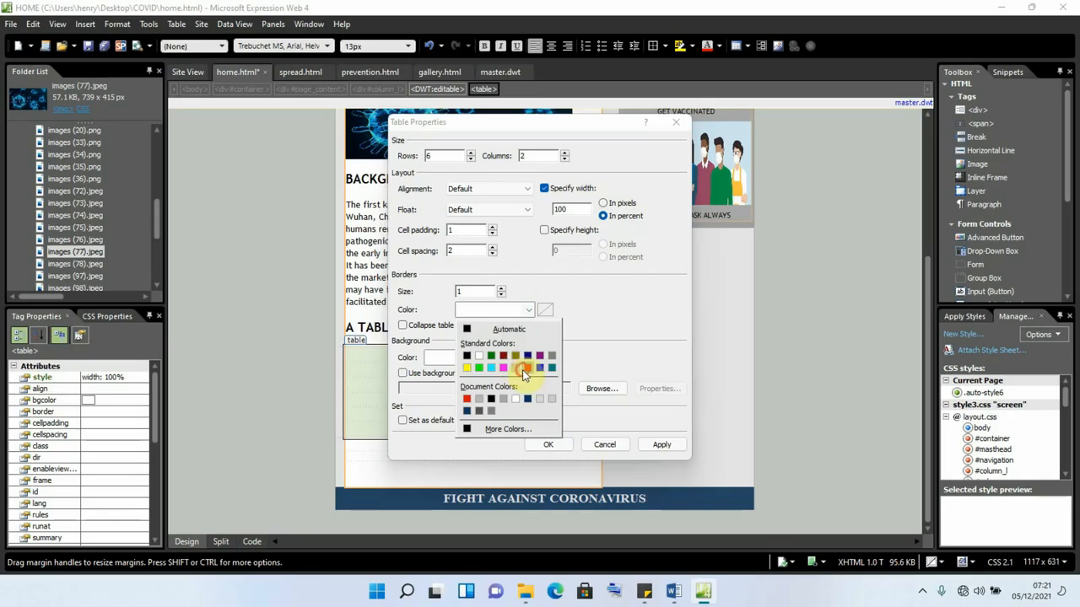
click(522, 370)
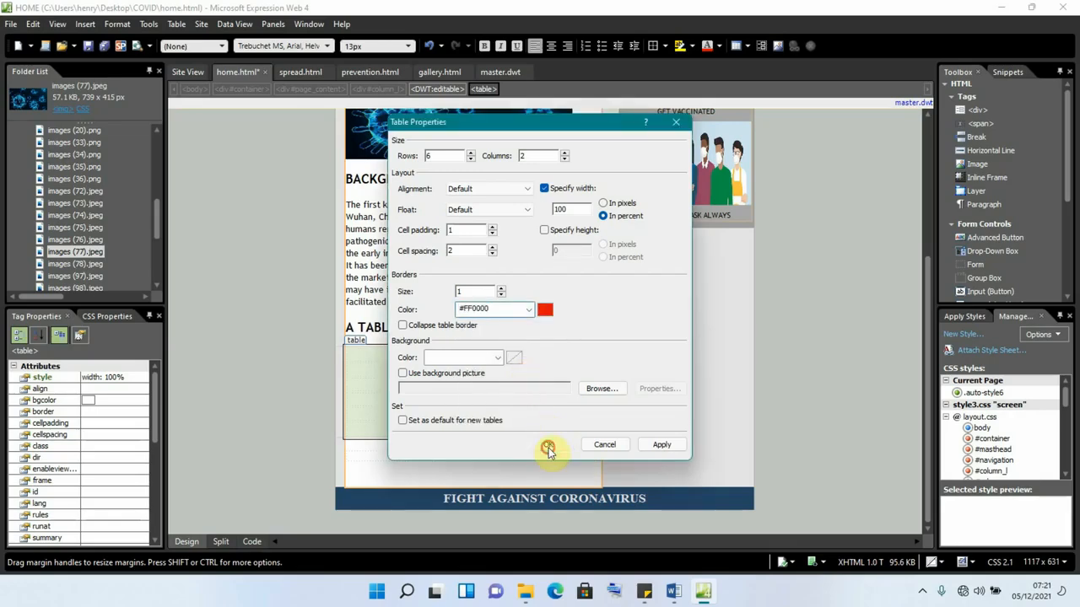
click(547, 445)
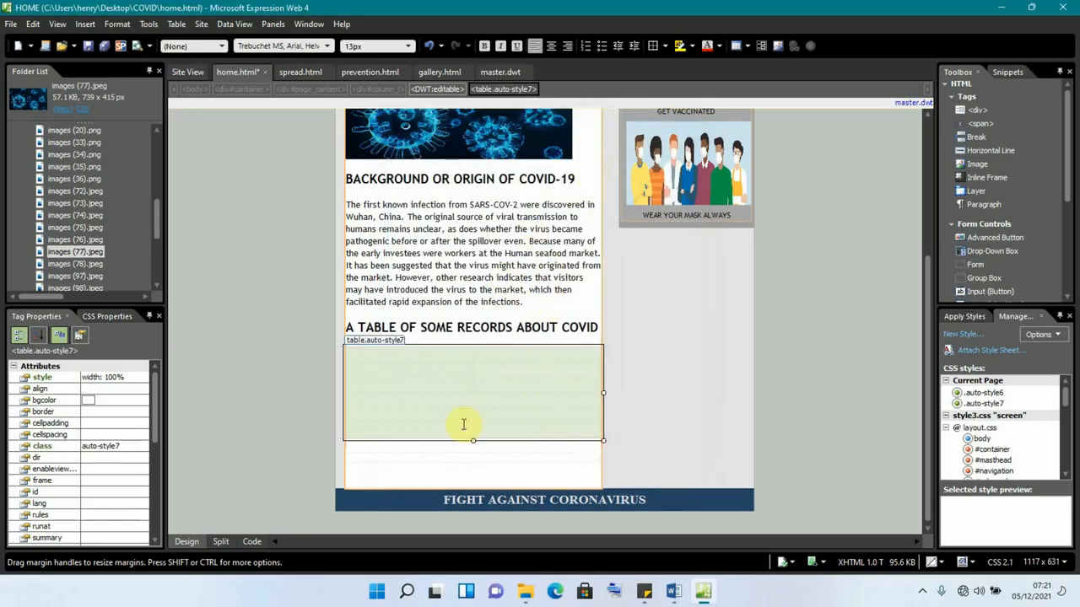
Select the whole red-bordered table below the records heading for border formatting
click(428, 357)
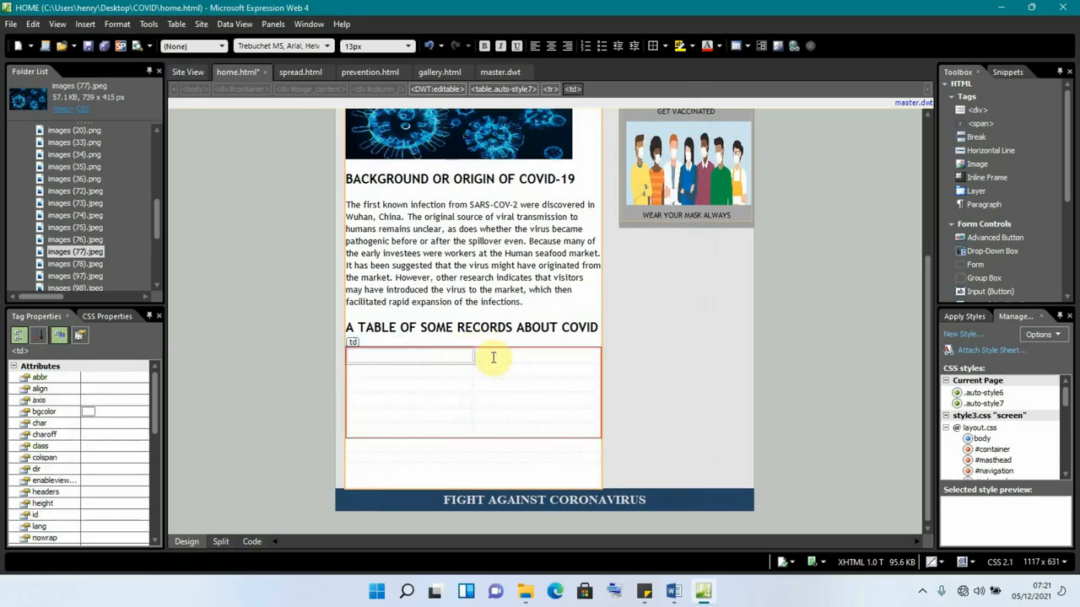
click(492, 357)
click(489, 345)
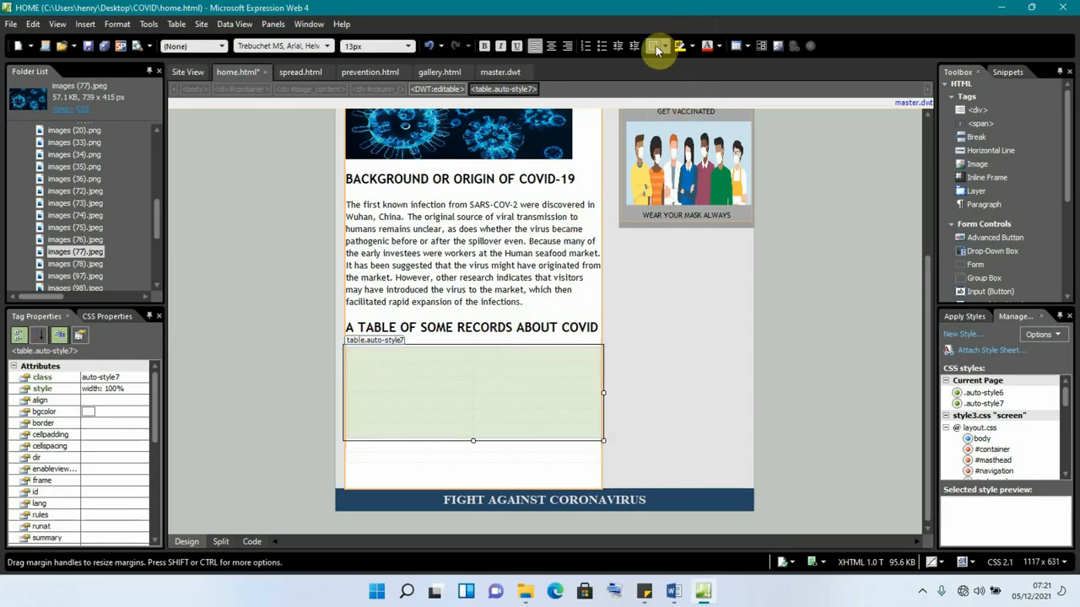
Apply all borders to the table under the heading about COVID records
click(665, 47)
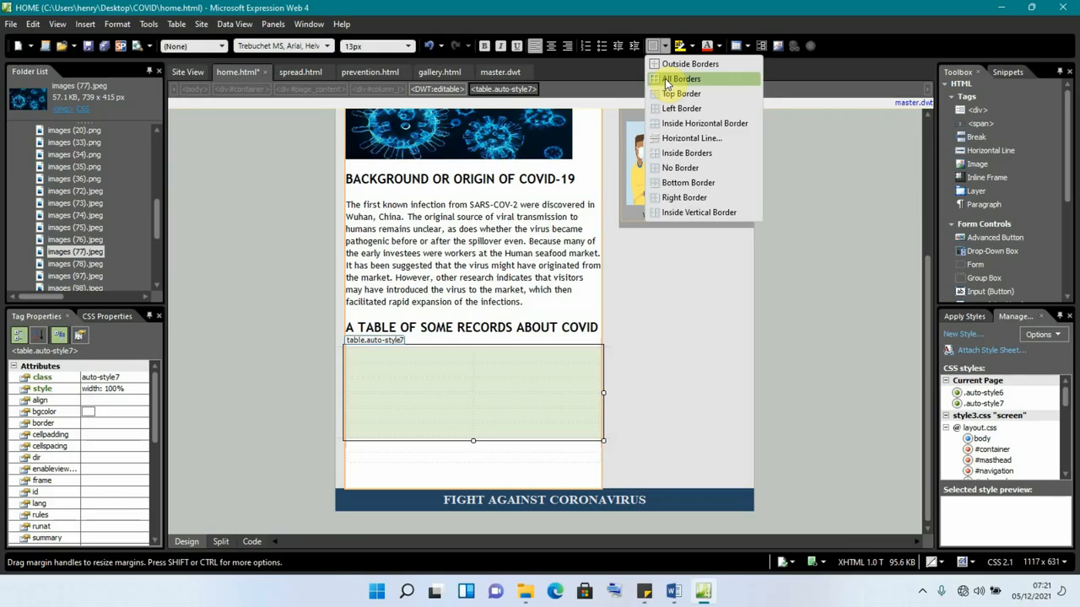
click(665, 80)
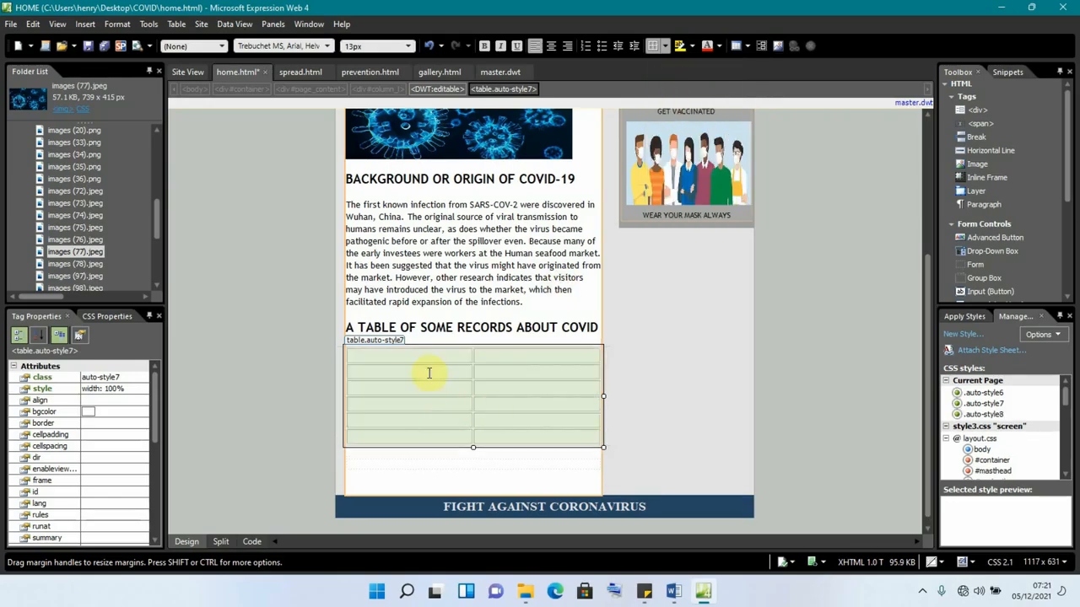
Enter DETAILS and VALUES as the headings in the table's first row, and narrow the first column to about half the table's width
click(388, 356)
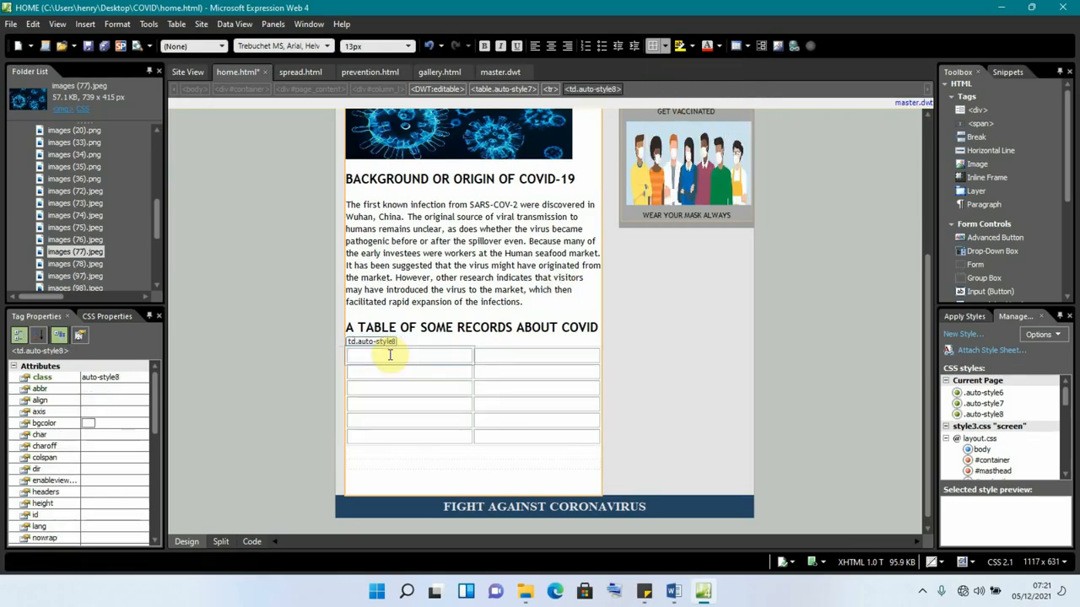
text(det)
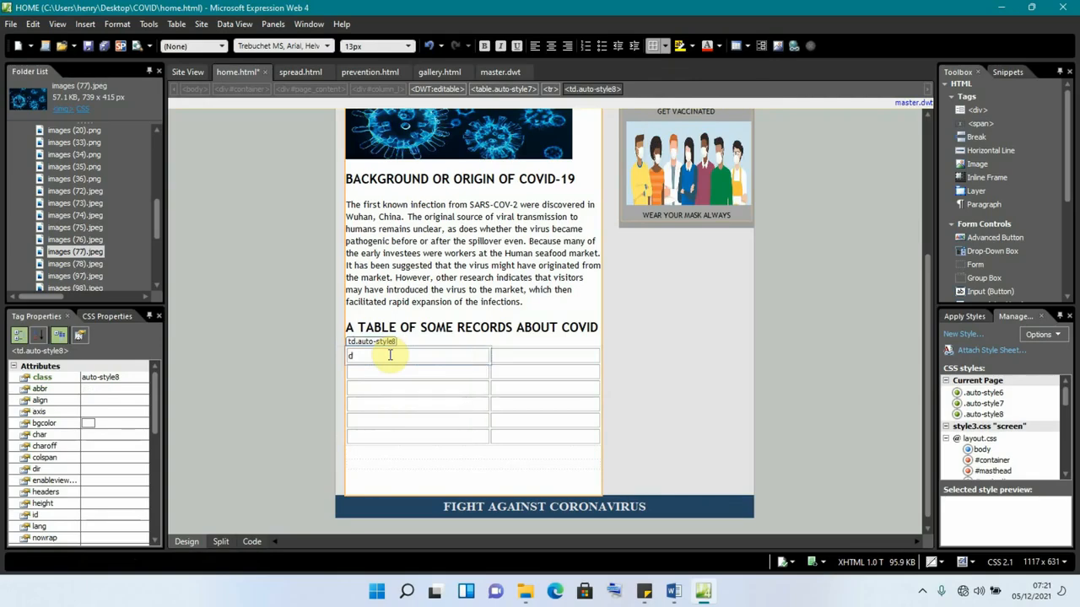
key(BackSpace)
key(BackSpace)
key(BackSpace)
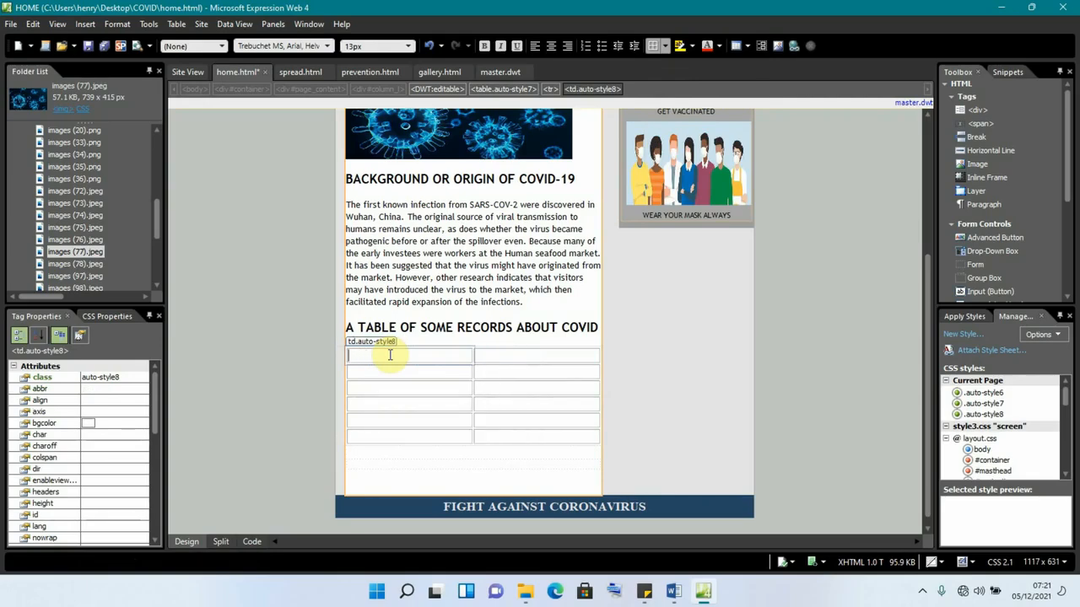
text(D)
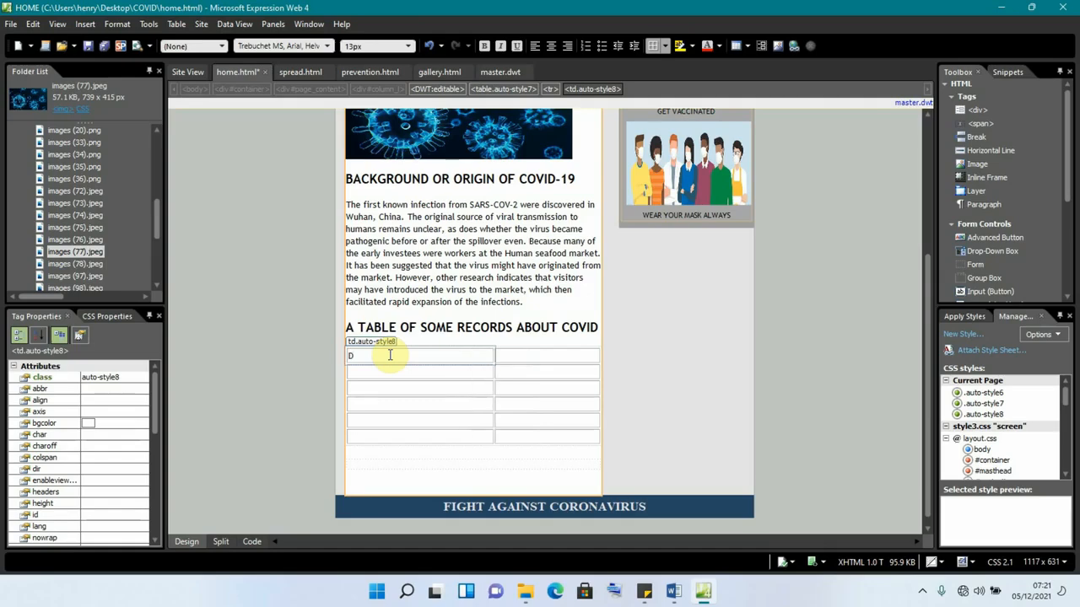
text(ETAILS)
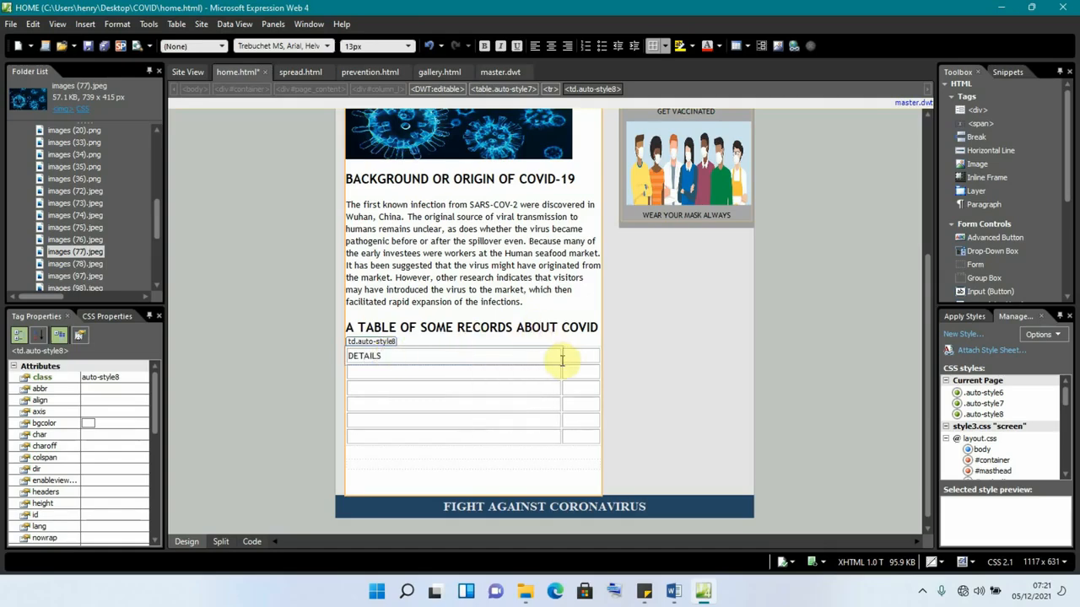
drag(562, 358, 473, 369)
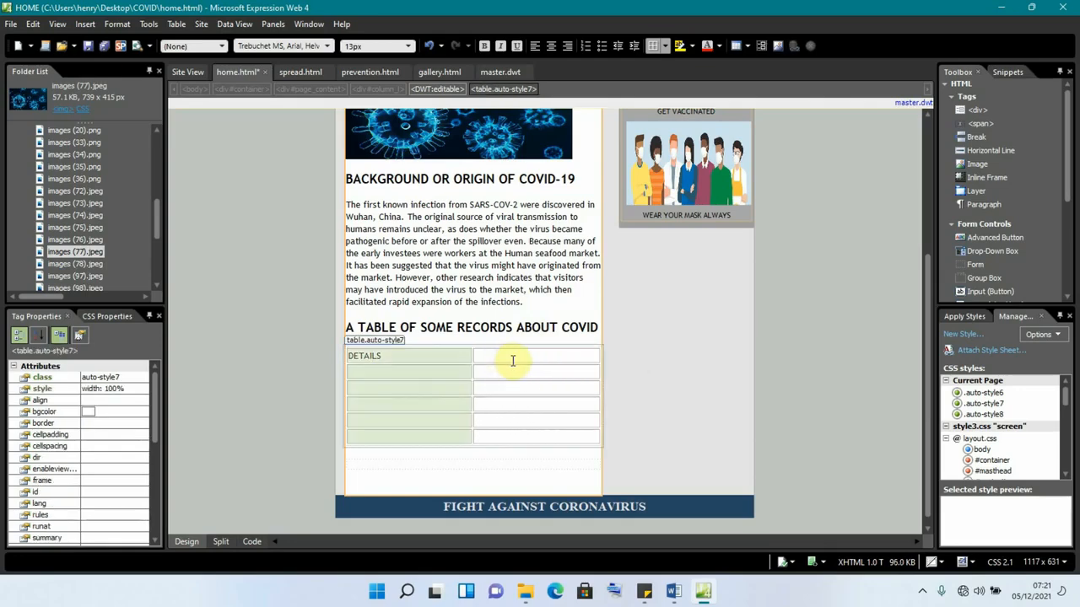
click(512, 359)
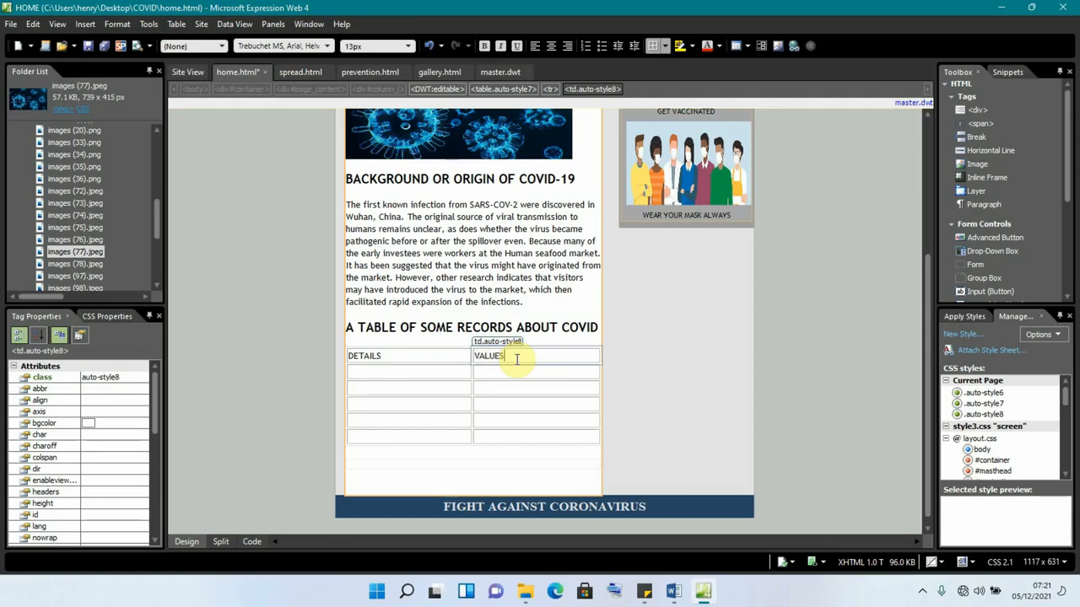
Centre the DETAILS and VALUES headings in their cells
click(390, 358)
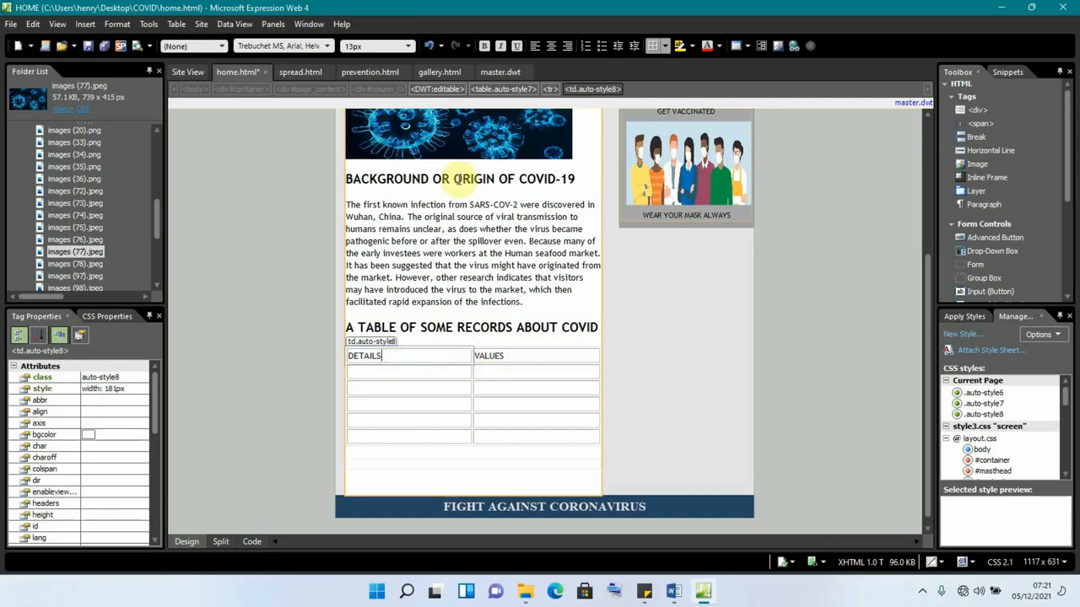
click(549, 48)
click(527, 357)
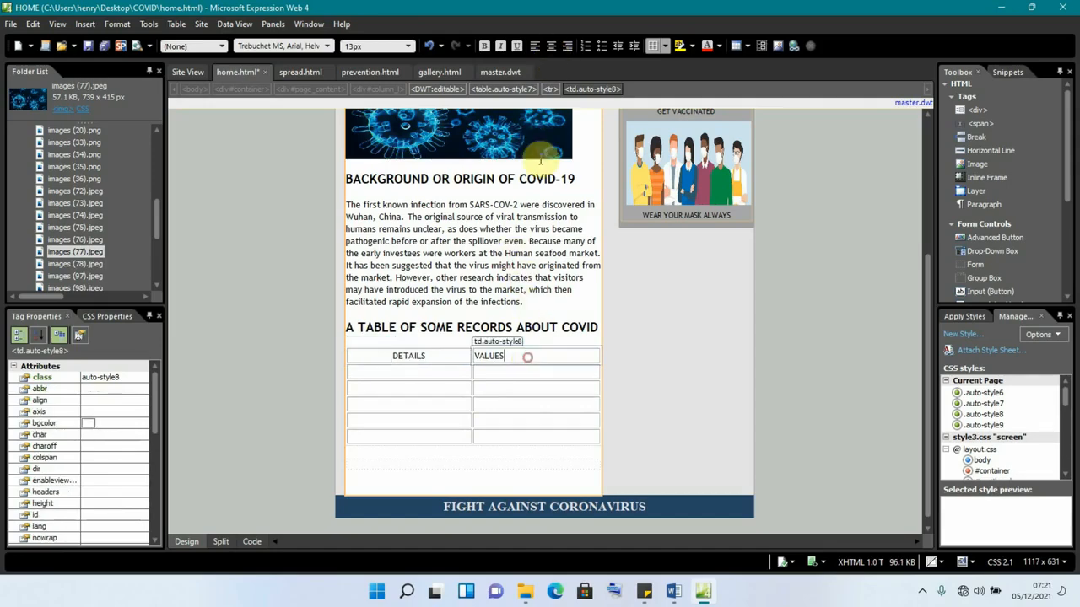
click(553, 49)
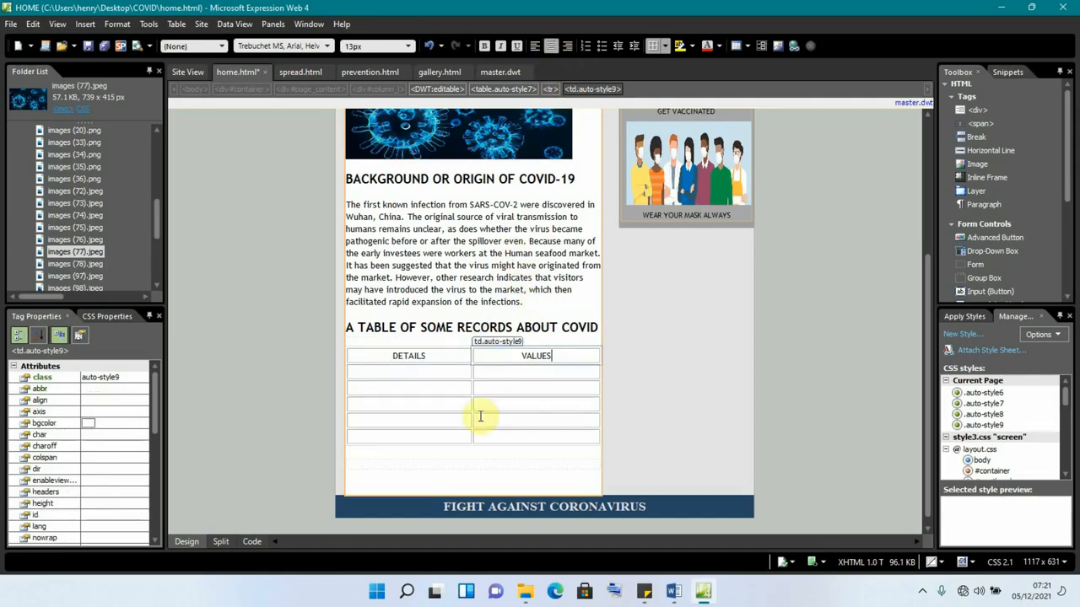
Copy the label COMFIRMED CASES from the table in PAGES.docx in Word into the first cell below DETAILS in Expression Web
click(384, 374)
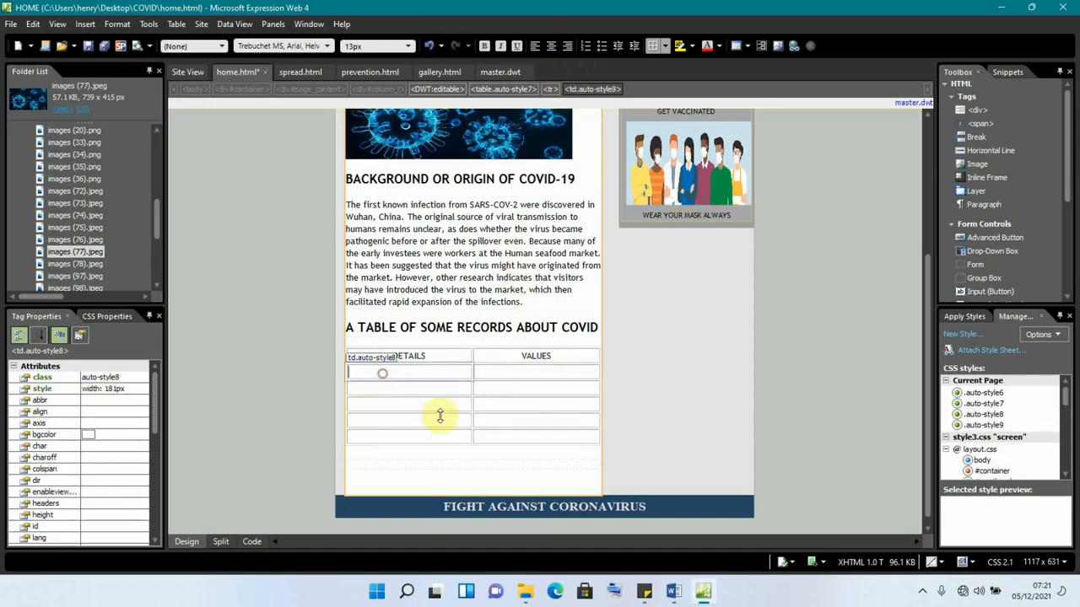
click(672, 591)
click(726, 523)
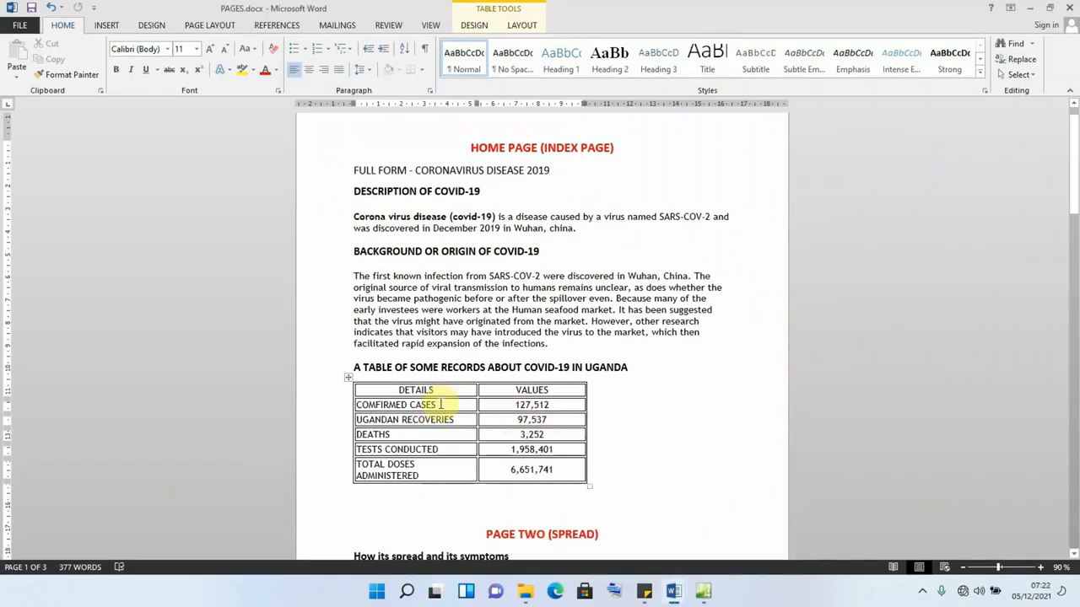
drag(440, 404, 378, 408)
key(ctrl+c)
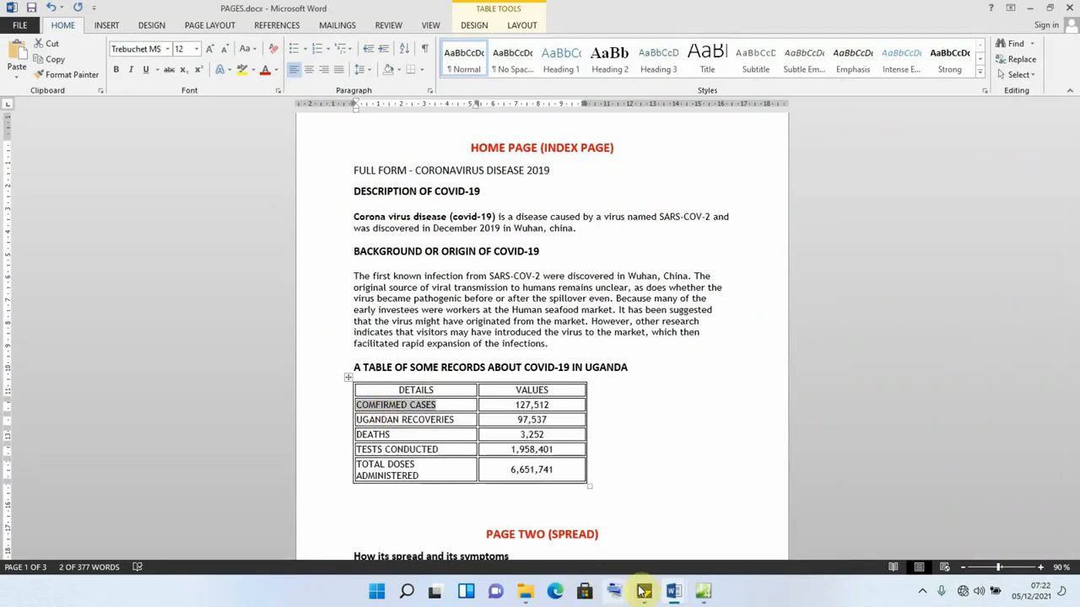
click(702, 594)
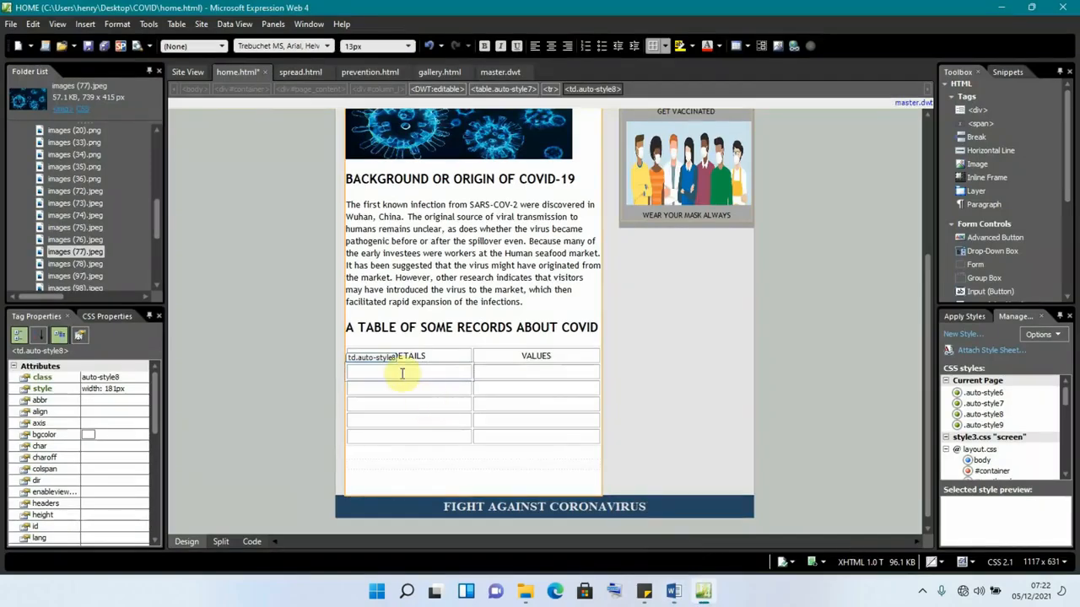
key(ctrl+v)
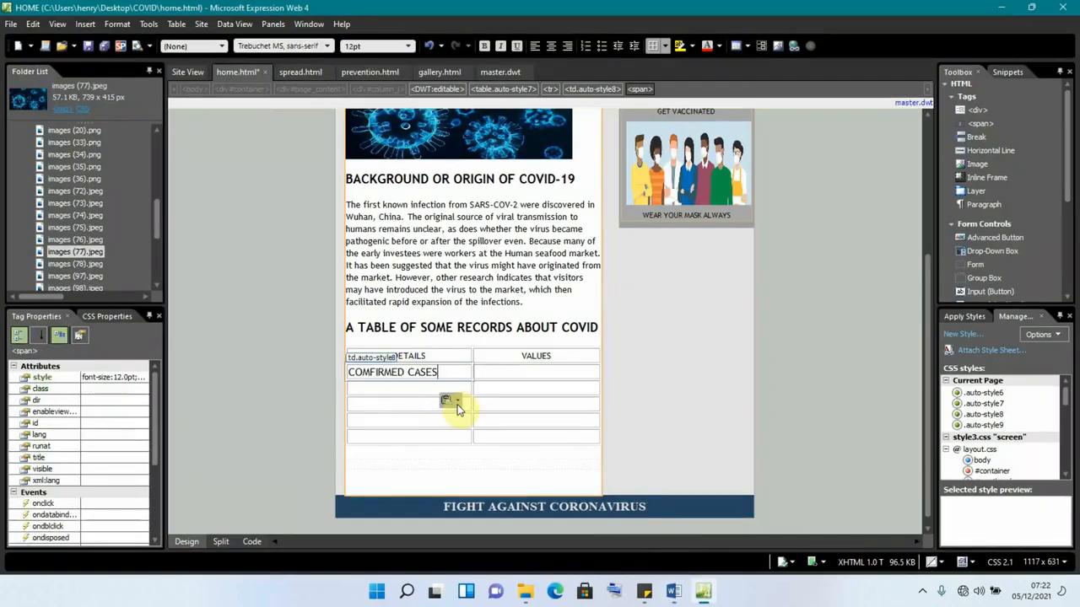
Copy the value 127,512 from PAGES.docx in Word into the COMFIRMED CASES row of the web page table and centre it
mouse_move(679, 597)
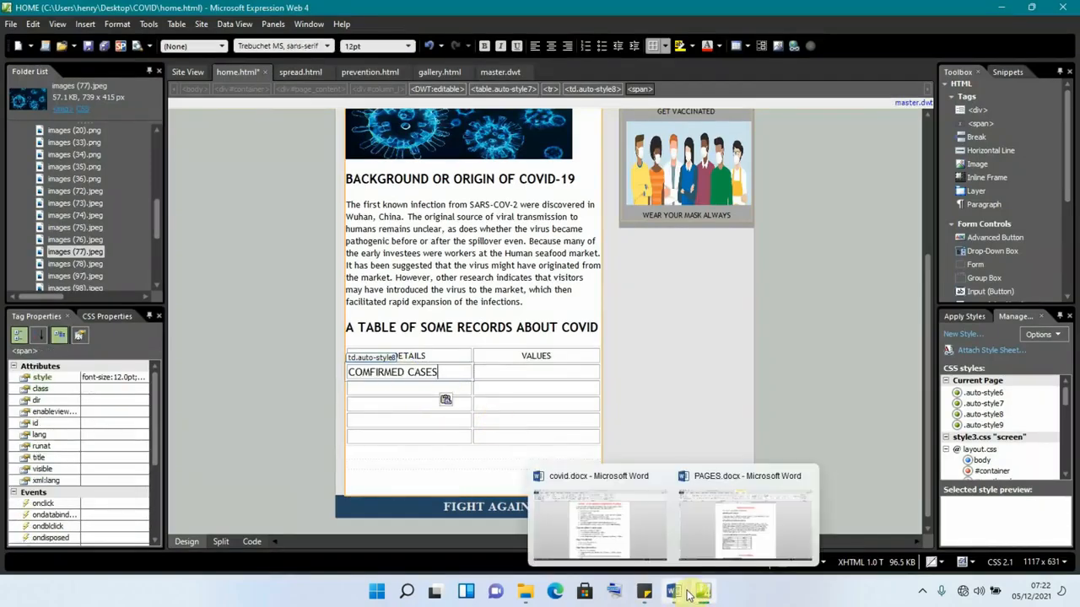
click(711, 546)
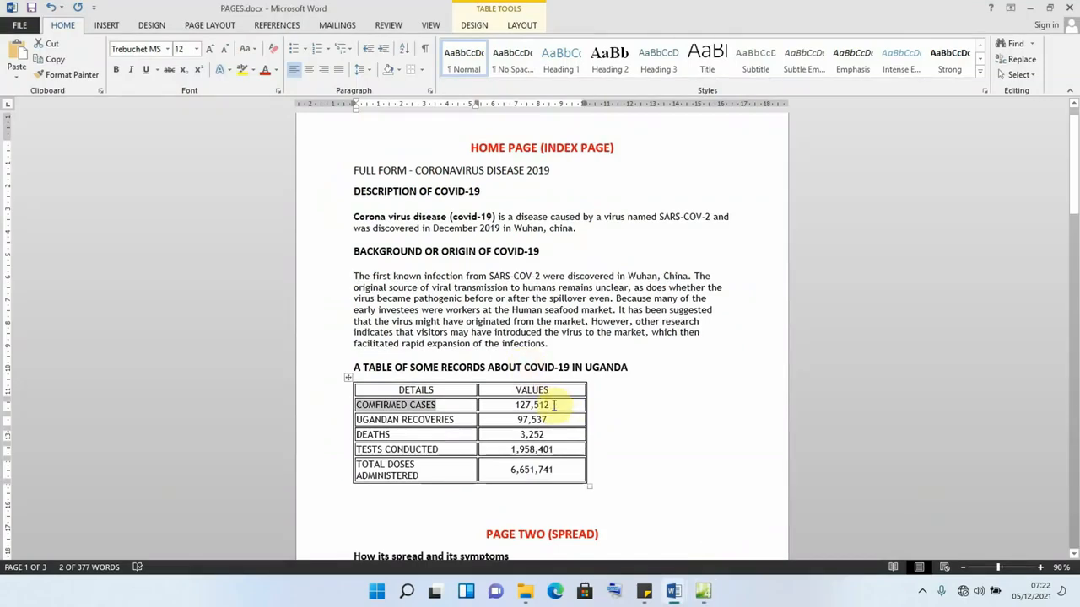
drag(552, 404, 513, 411)
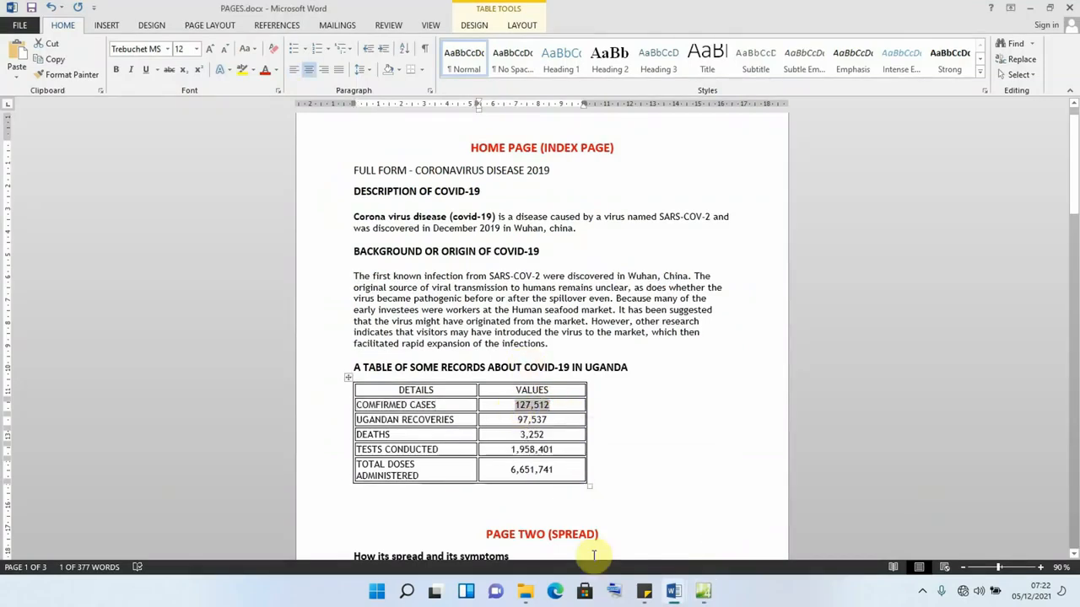
click(704, 591)
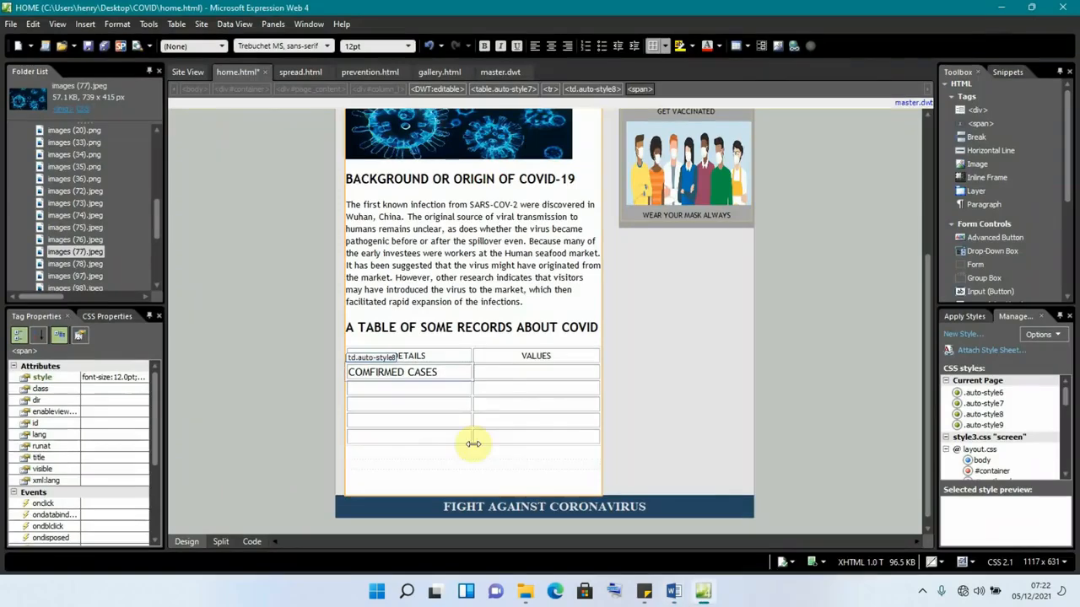
click(498, 373)
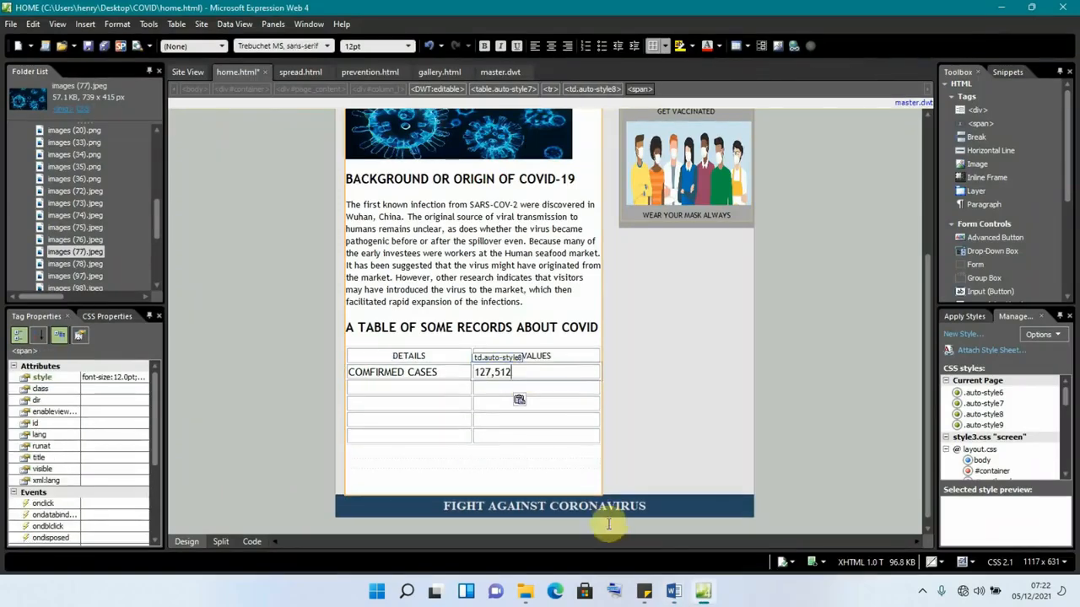
key(ctrl+e)
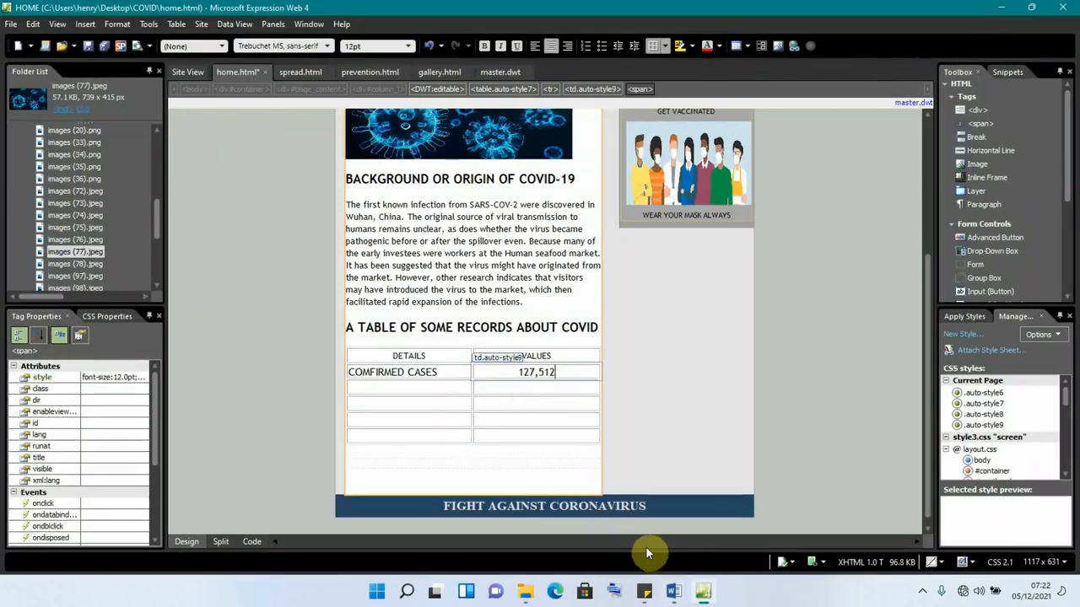
Copy the label UGANDAN RECOVERIES from PAGES.docx in Word into the cell below COMFIRMED CASES in the web page table
mouse_move(673, 593)
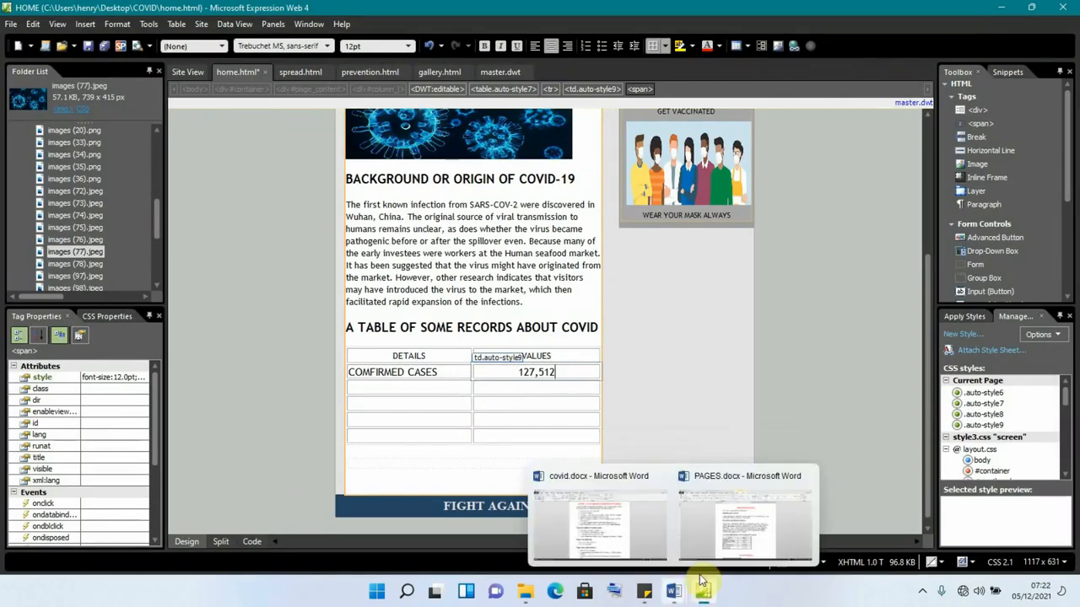
click(683, 516)
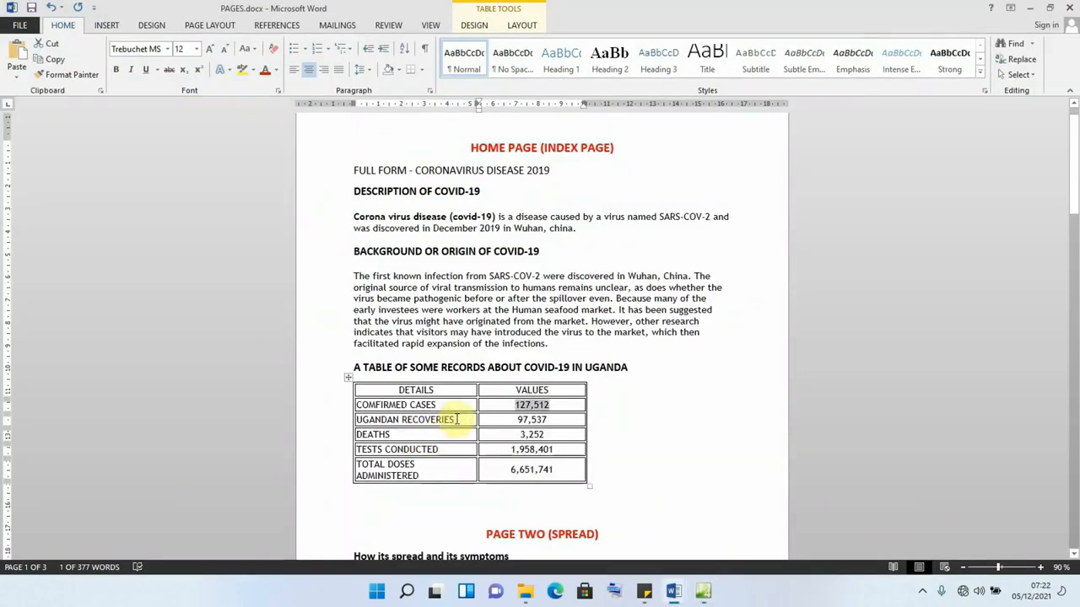
drag(456, 419, 370, 429)
key(ctrl+c)
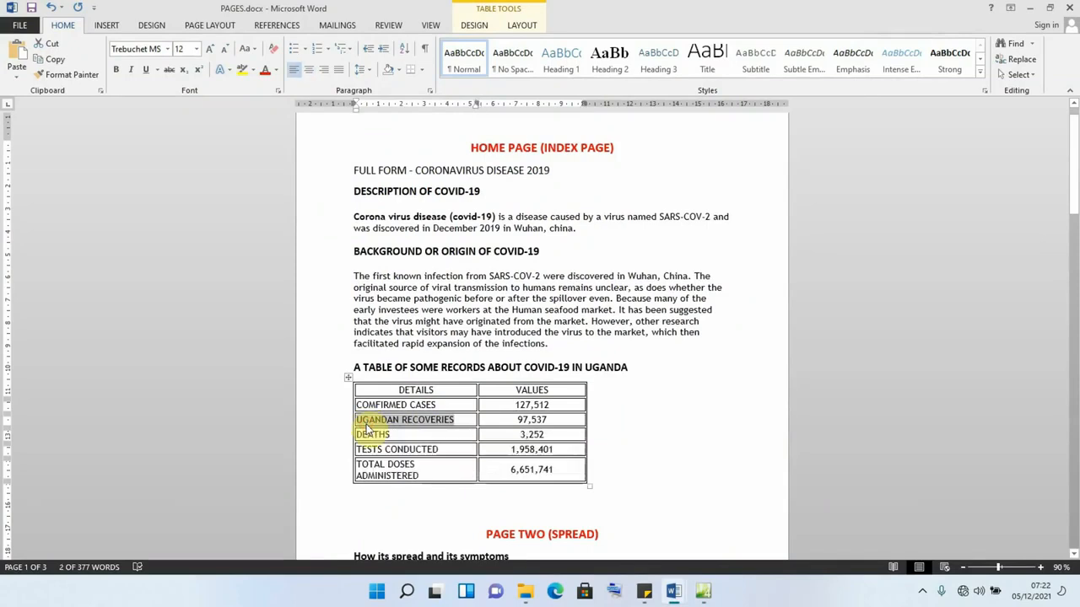
mouse_move(673, 593)
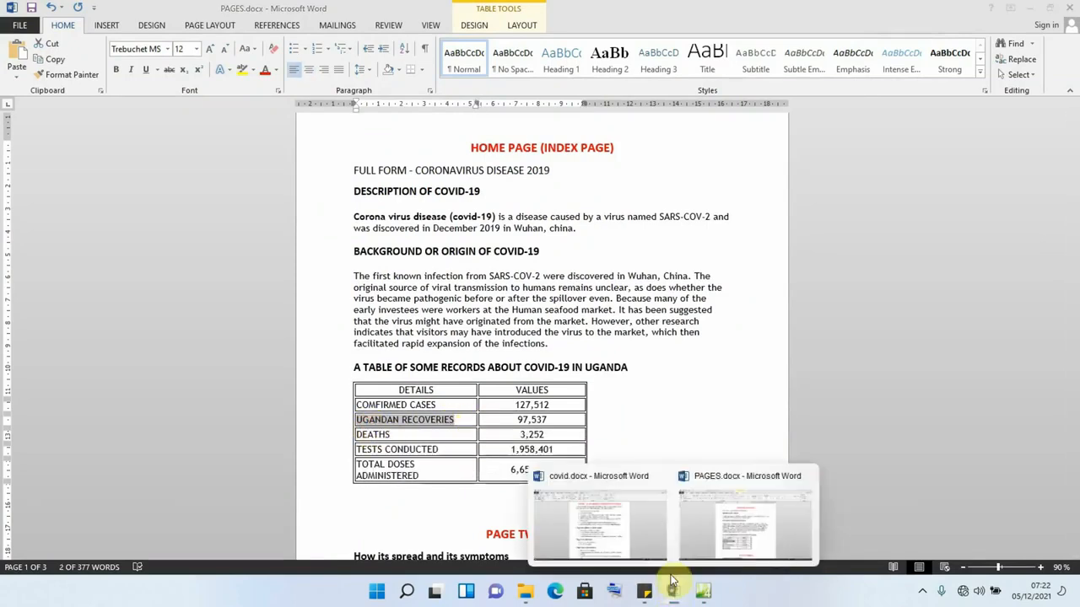
click(687, 511)
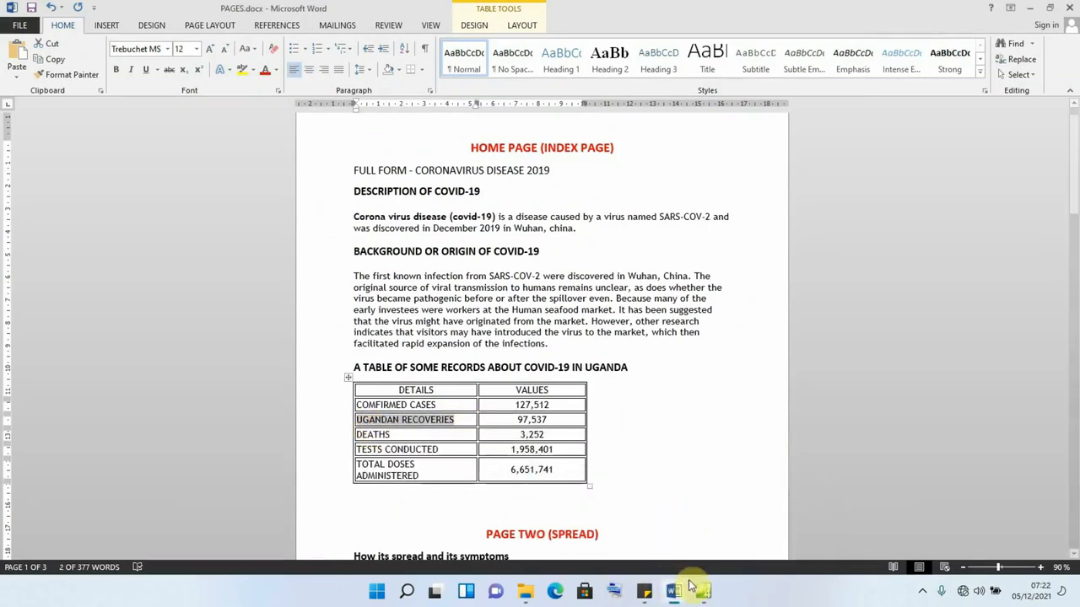
mouse_move(703, 591)
click(709, 518)
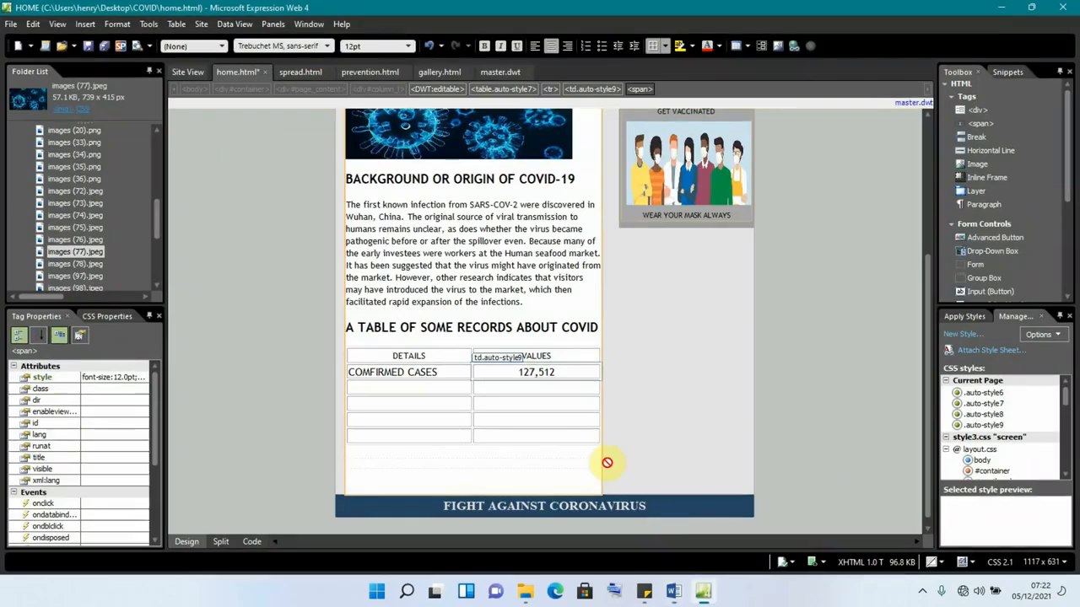
click(448, 387)
key(ctrl+v)
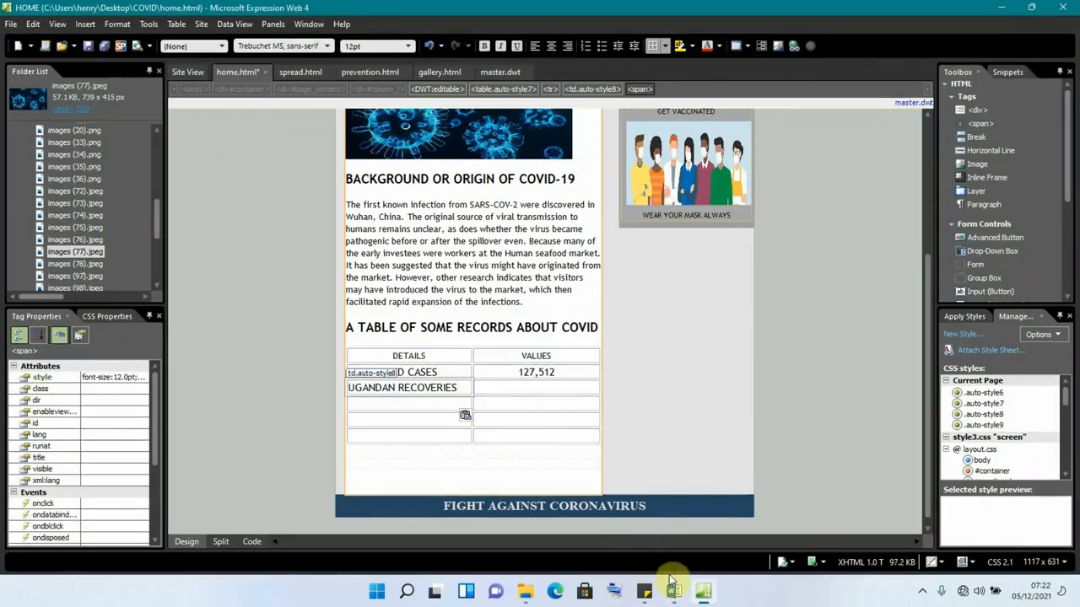
Copy the value 97,537 from PAGES.docx in Word into the UGANDAN RECOVERIES row of the web page table and centre it
mouse_move(675, 593)
click(716, 550)
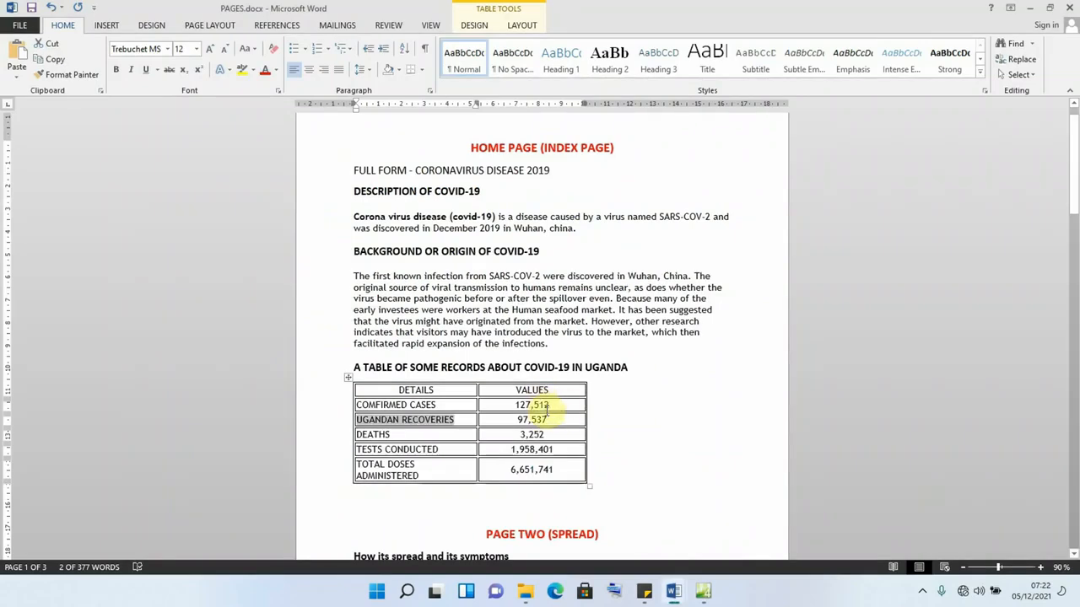
click(552, 420)
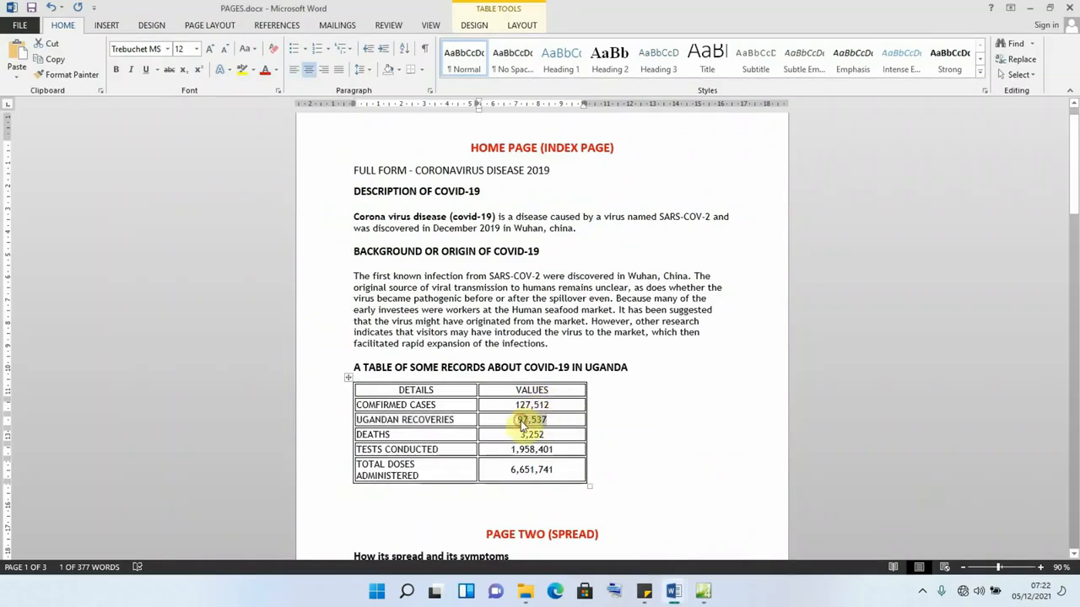
click(701, 590)
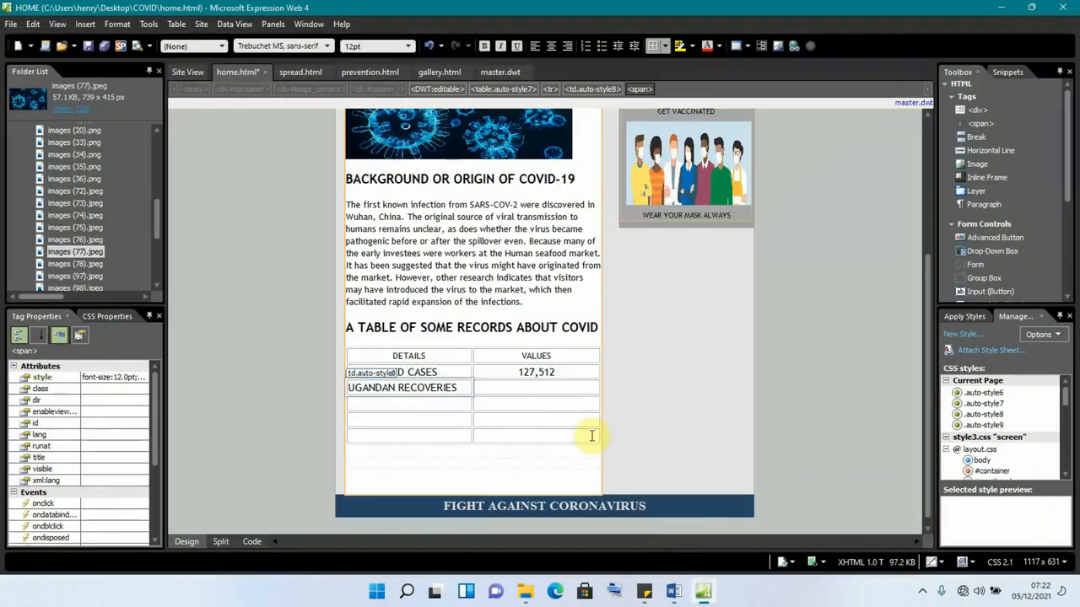
click(537, 393)
text(97,537)
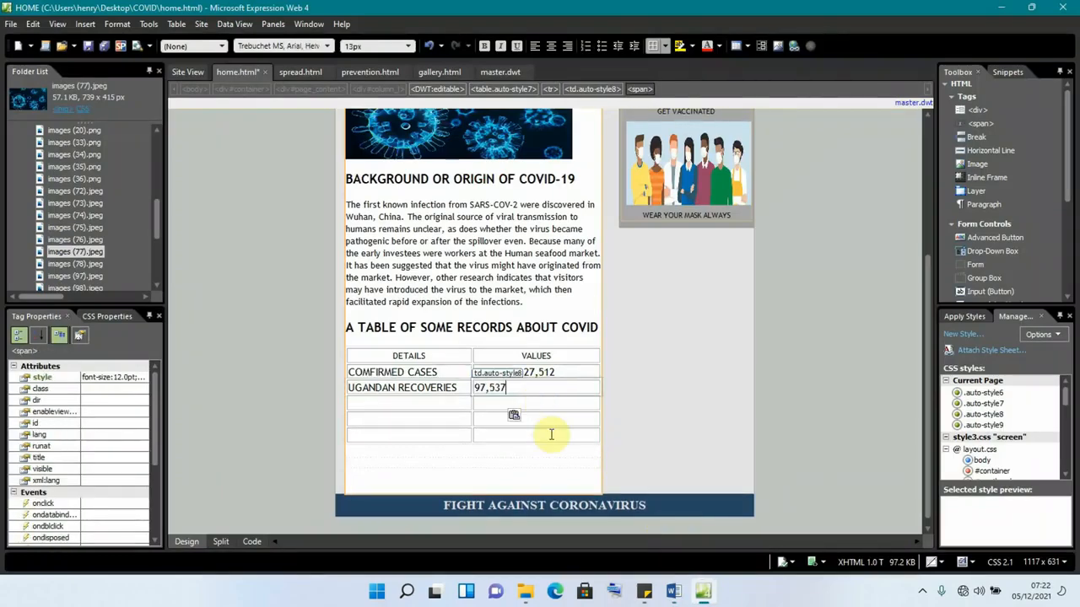
key(ctrl+e)
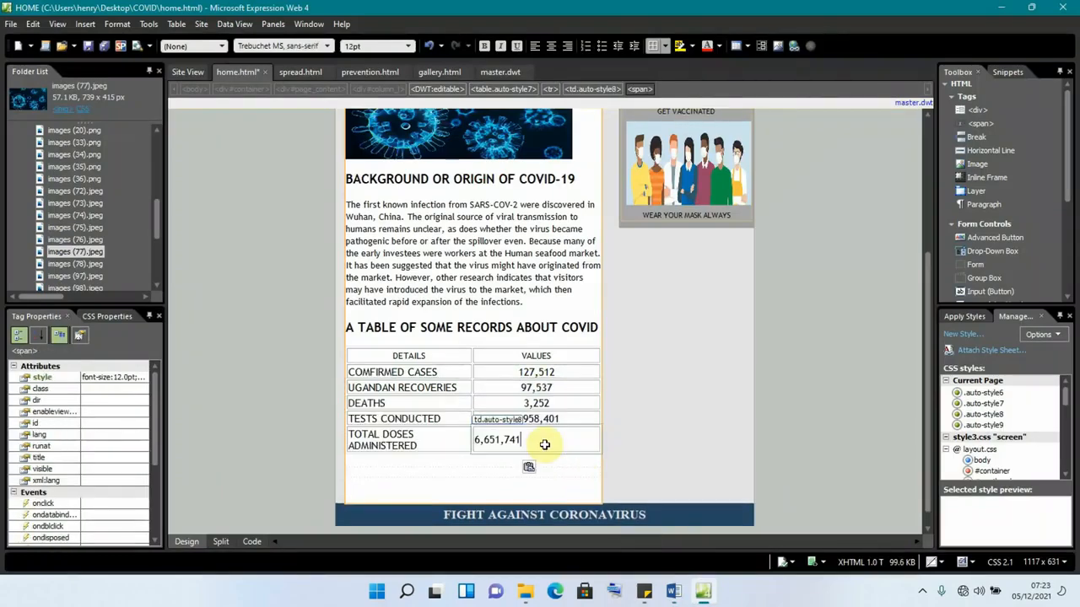
Centre the value 6,651,741 in its cell and widen the DETAILS column until TOTAL DOSES ADMINISTERED fits on one line
key(ctrl+e)
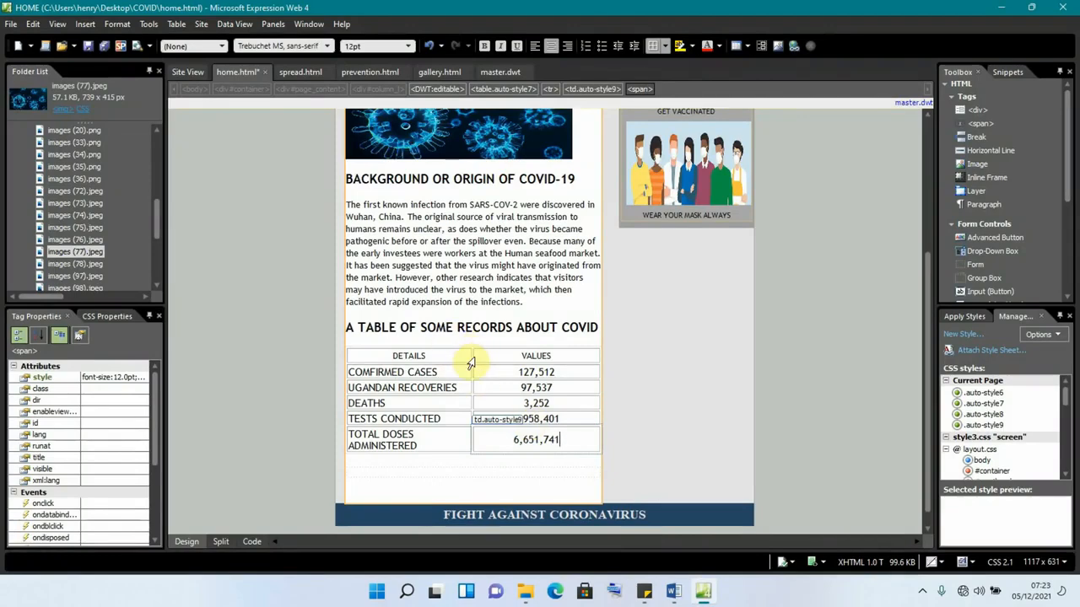
drag(474, 356, 501, 355)
click(534, 464)
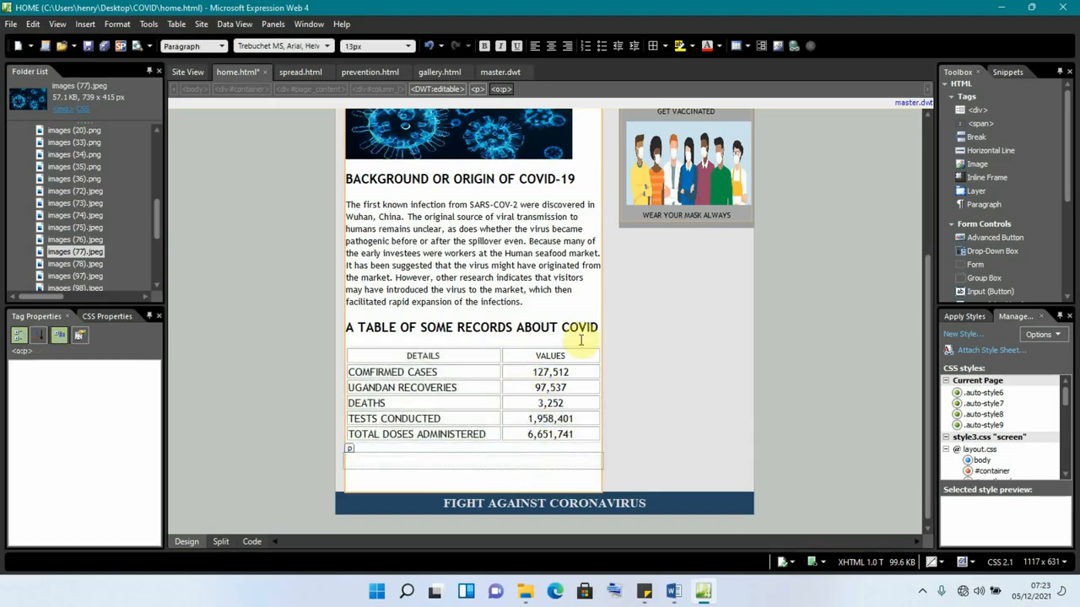
Review the home page from the records table up to the header and save home.html
scroll(650, 354, up, 2)
scroll(650, 351, up, 3)
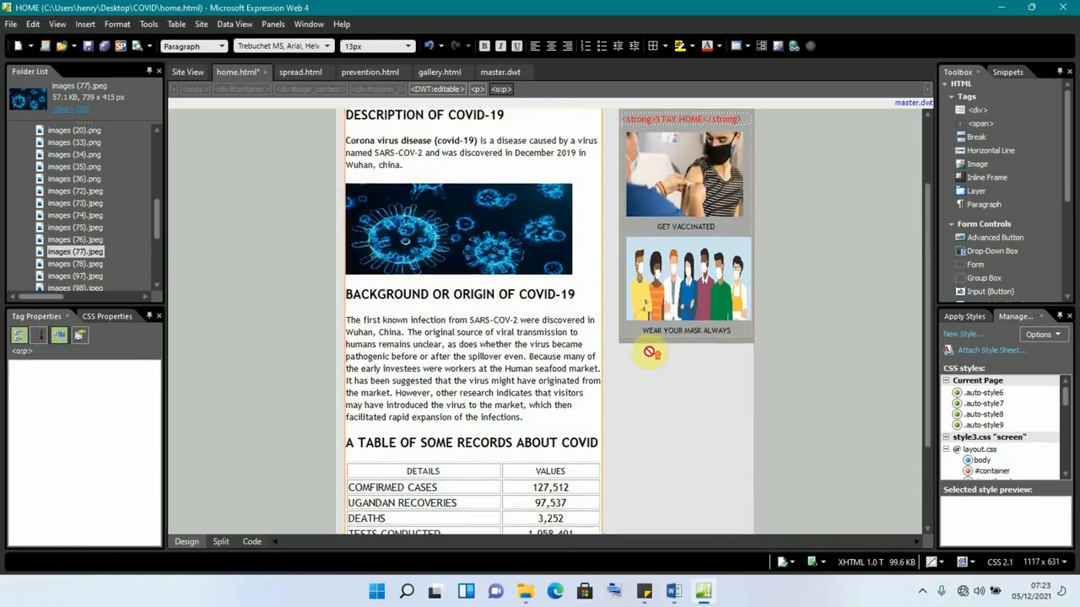
scroll(652, 351, down, 2)
scroll(654, 349, down, 4)
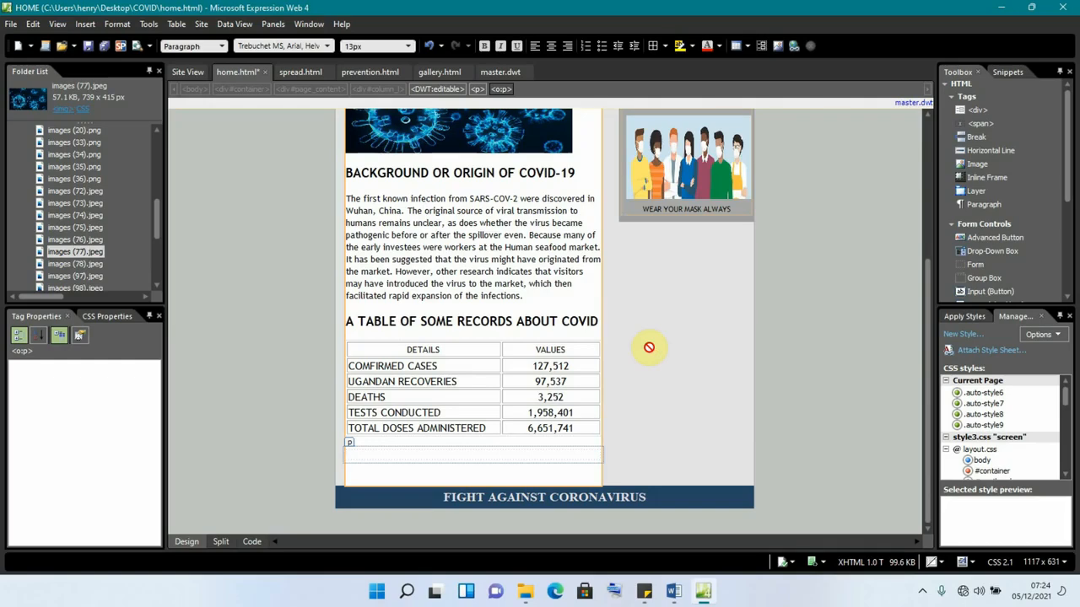
scroll(650, 343, up, 1)
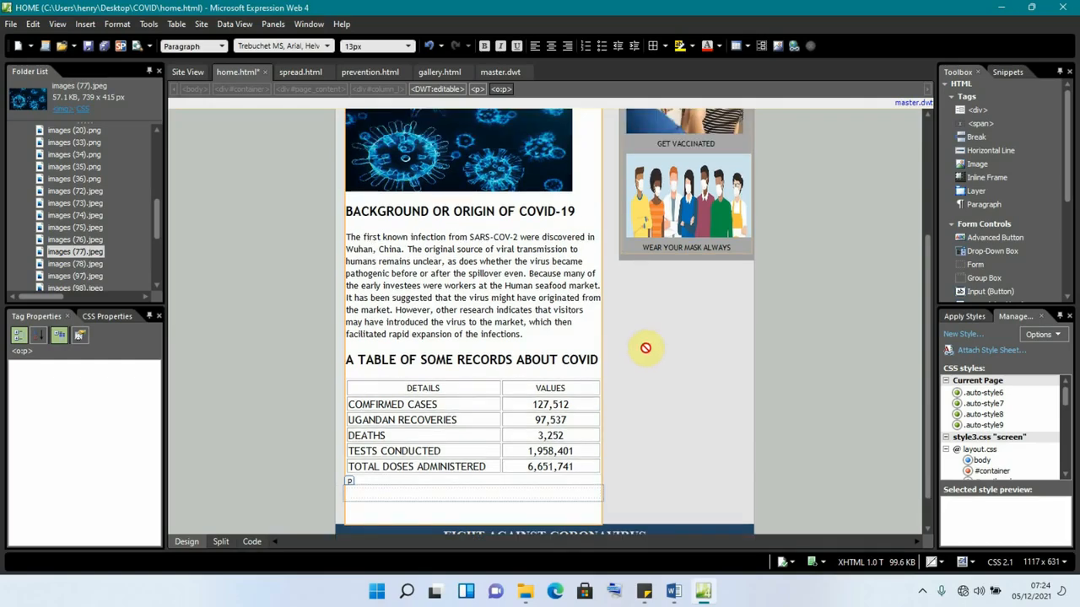
scroll(641, 350, up, 5)
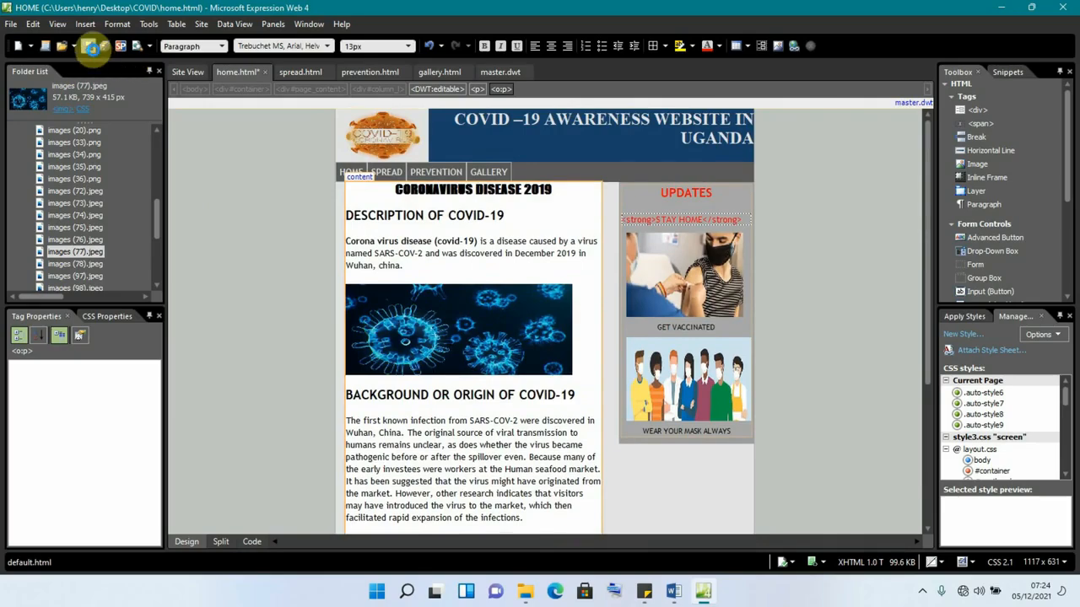
click(90, 47)
scroll(612, 320, up, 5)
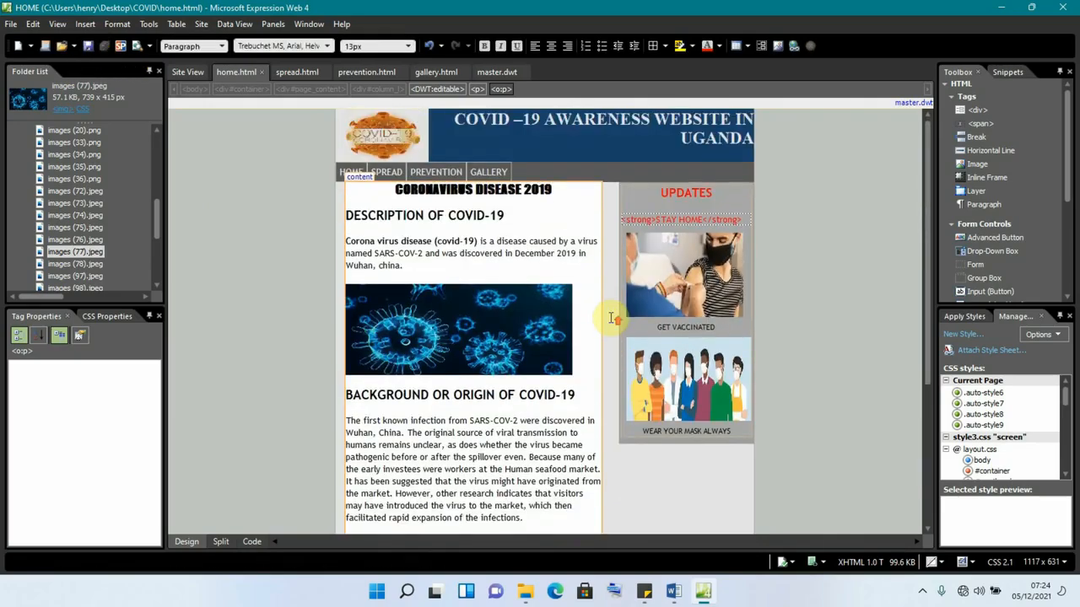
scroll(612, 317, down, 8)
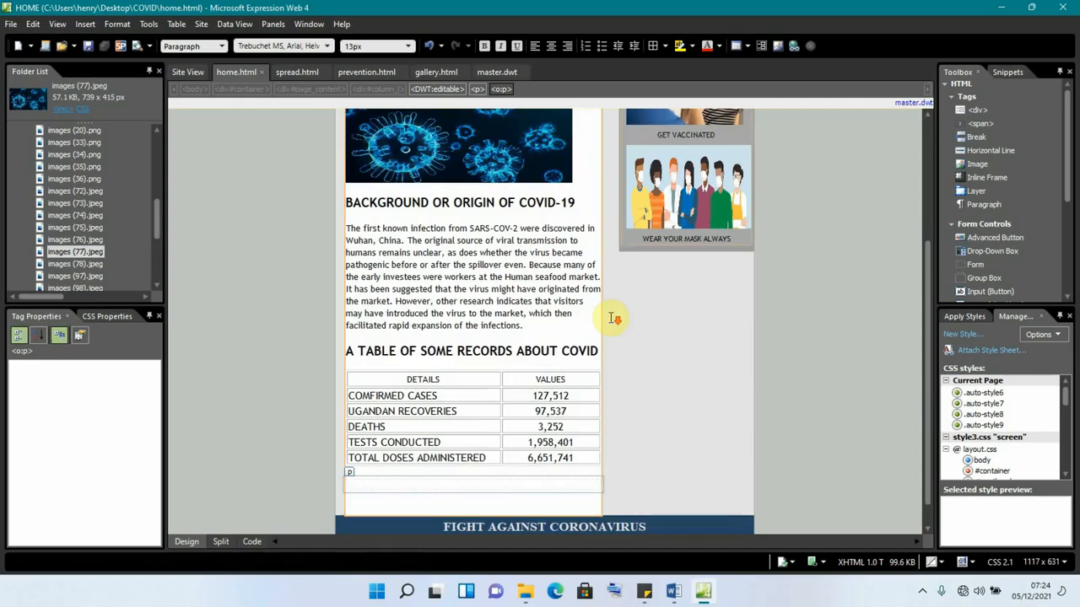
scroll(615, 317, up, 4)
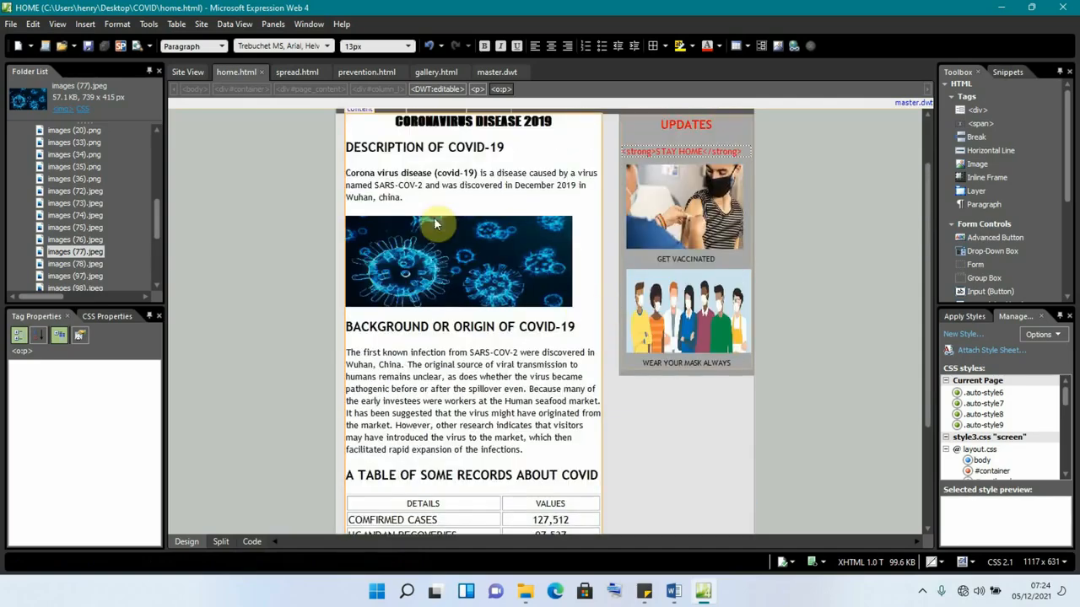
Switch to spread.html and delete the placeholder heading Headline 2 from its content area
click(297, 72)
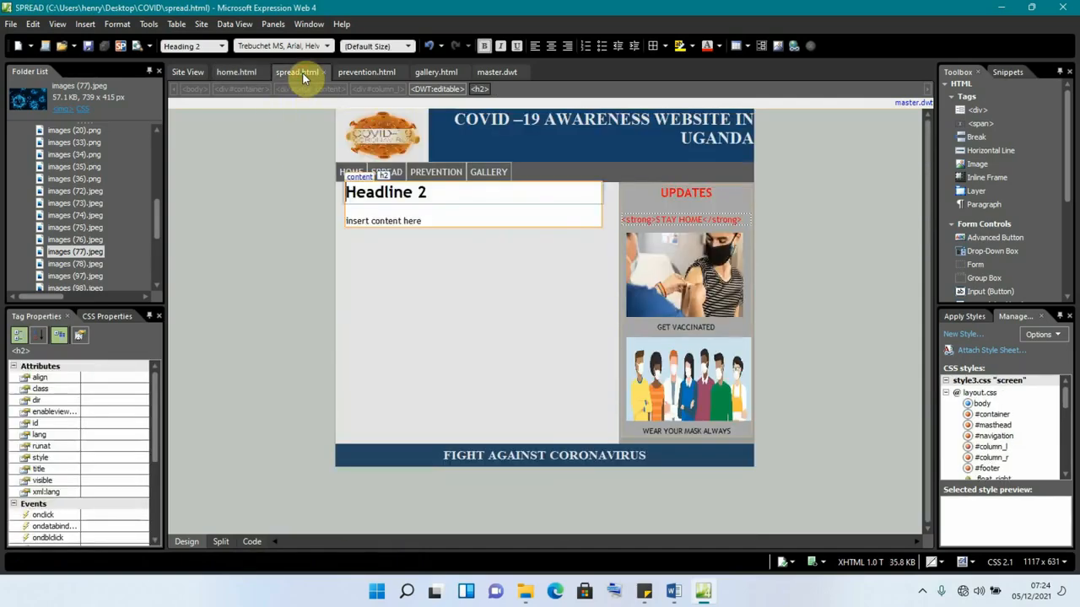
click(432, 193)
key(BackSpace)
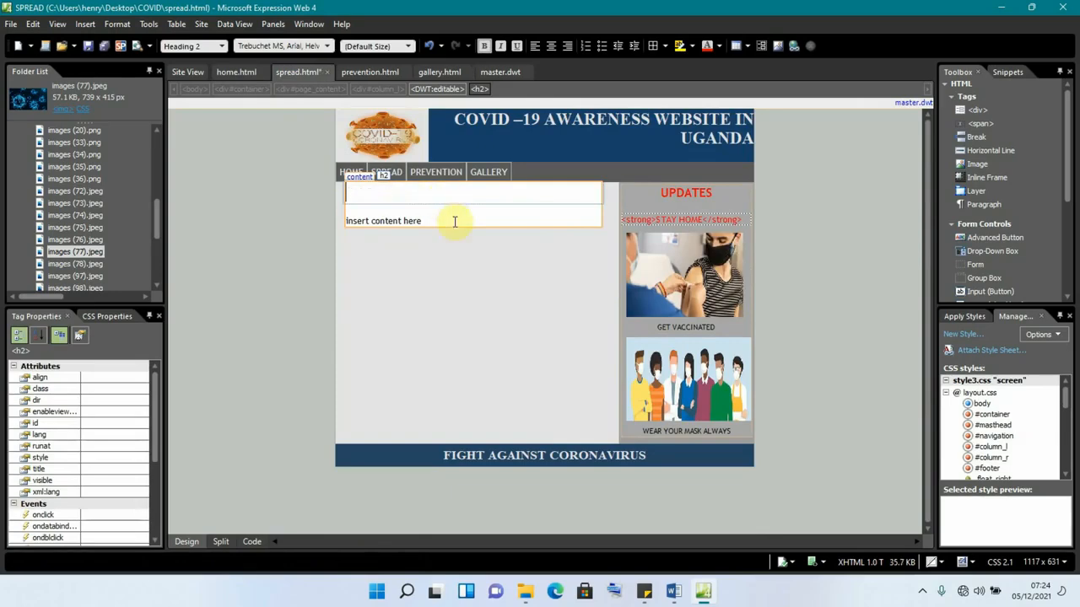
Copy the heading "How its spread and its symptoms" from PAGES.docx in Word into the empty heading of spread.html in Expression Web
mouse_move(680, 592)
click(723, 540)
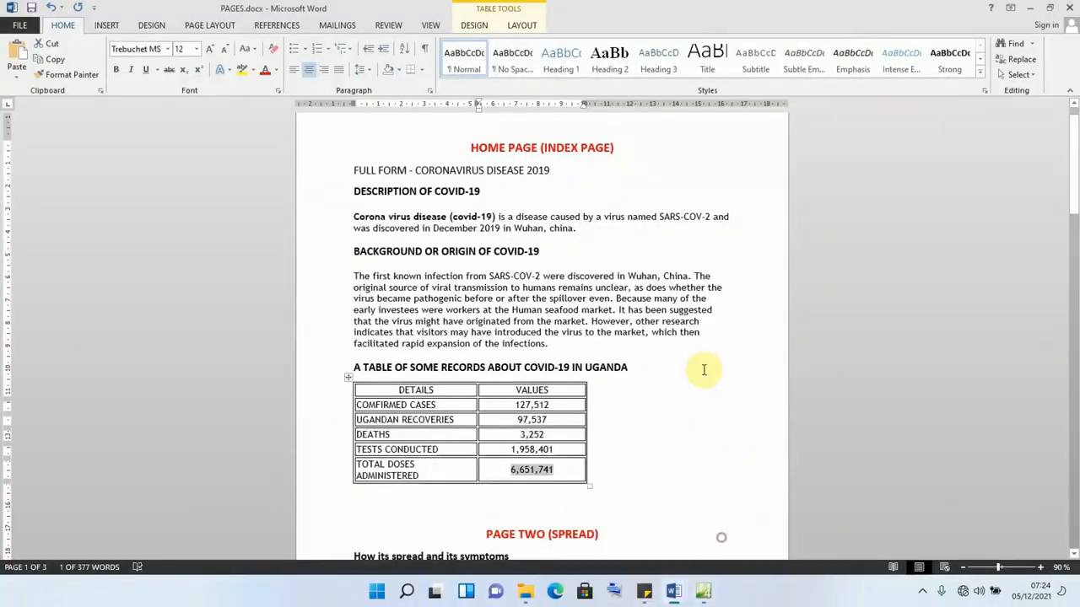
scroll(692, 337, down, 3)
scroll(692, 333, down, 6)
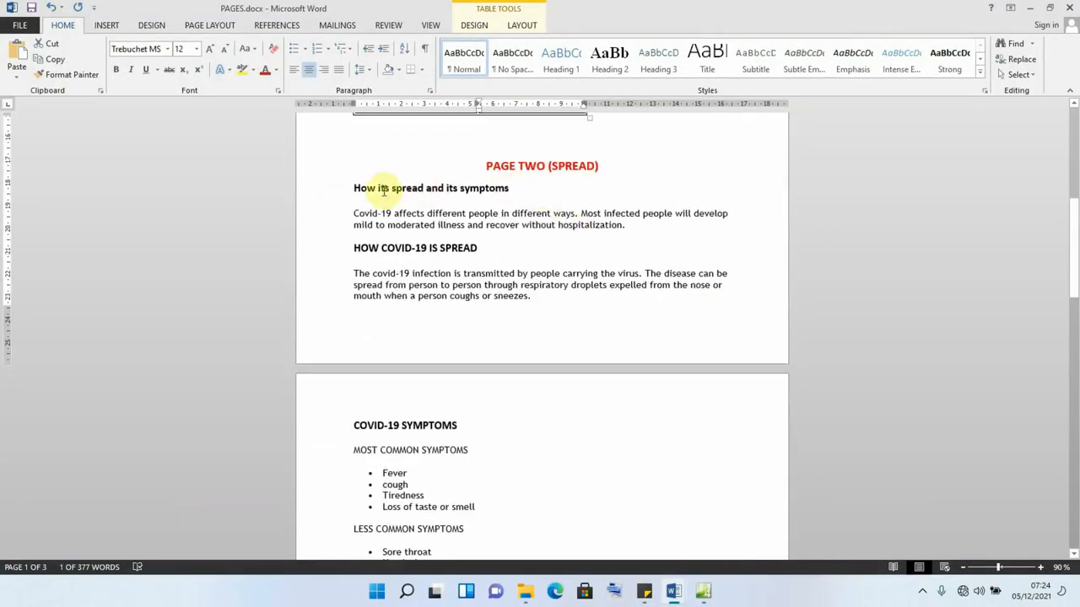
drag(511, 187, 363, 192)
key(ctrl+c)
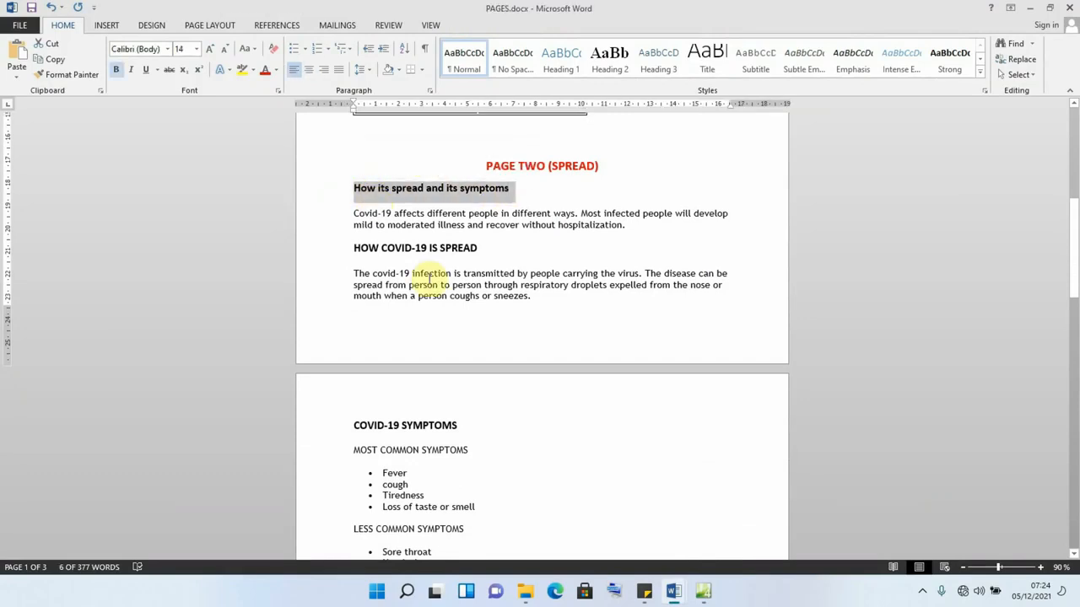
click(703, 592)
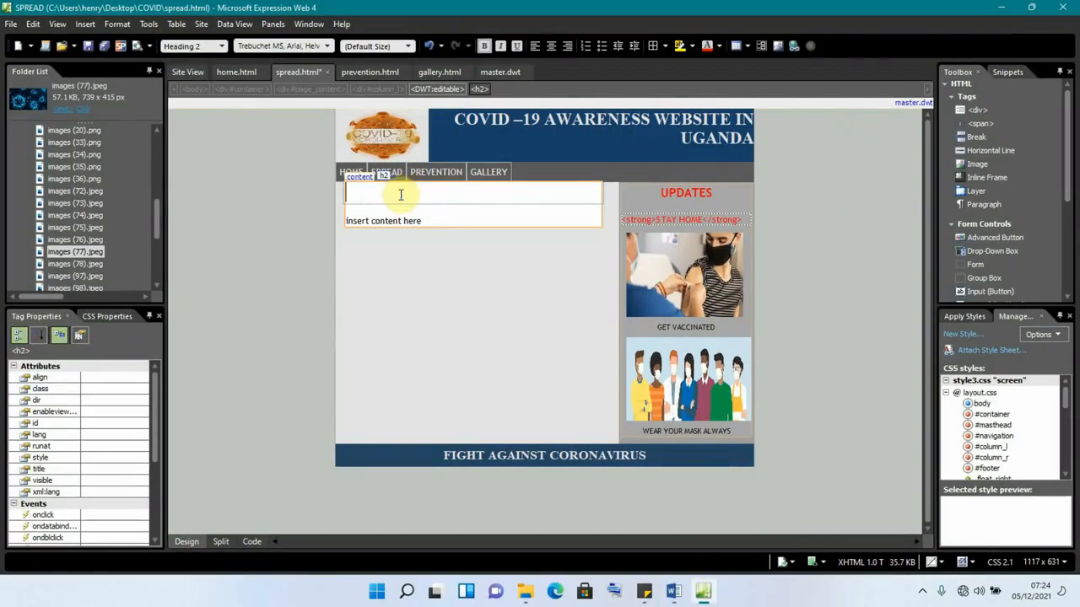
key(ctrl+v)
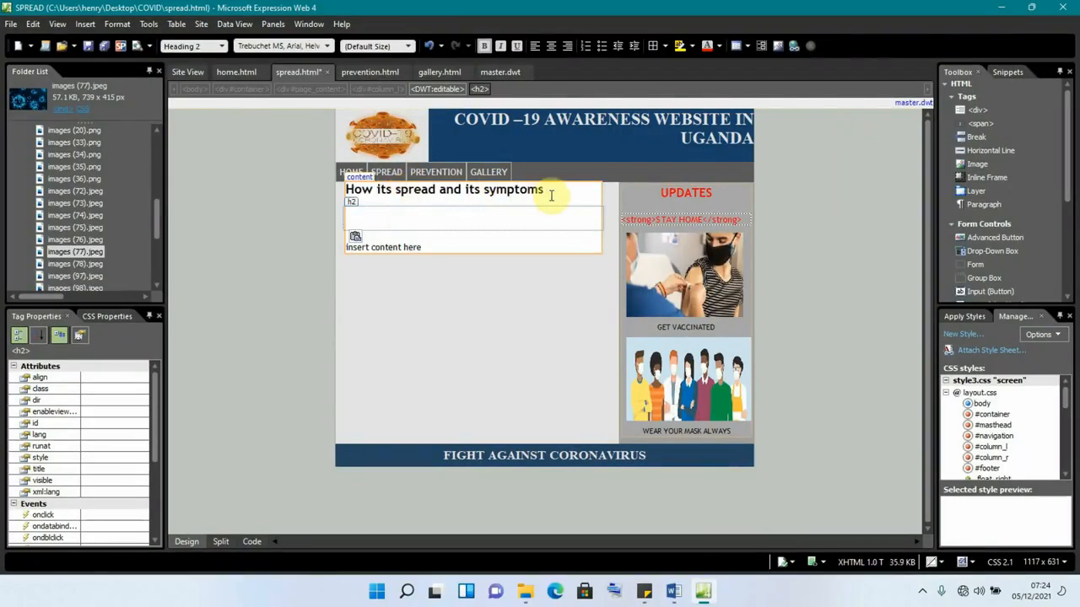
Format the pasted heading as Heading 1 and remove the empty heading line and the "insert content here" placeholder below it
click(220, 46)
click(201, 88)
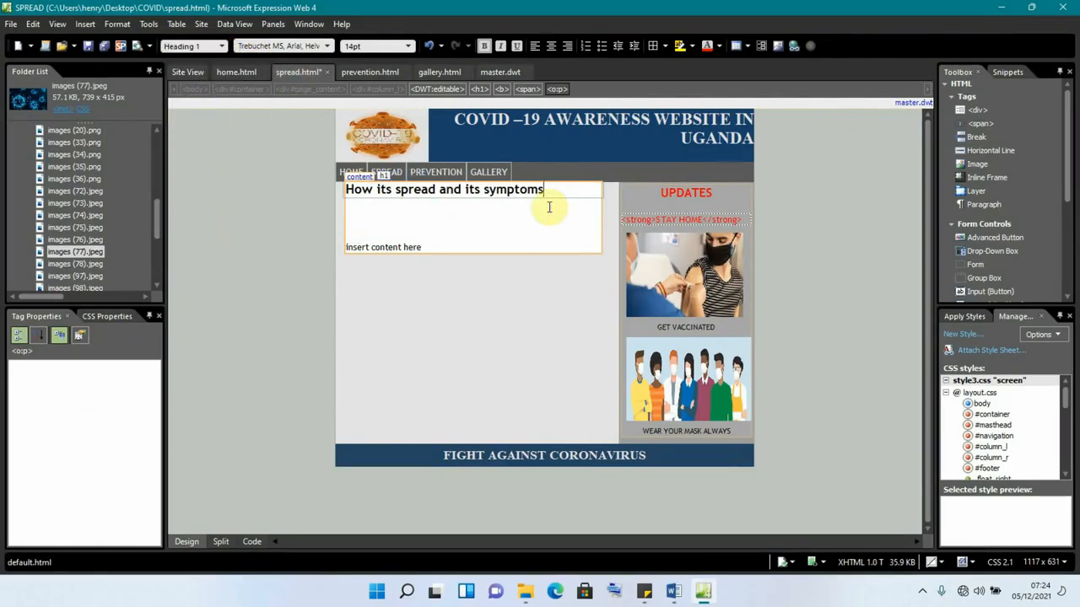
click(410, 211)
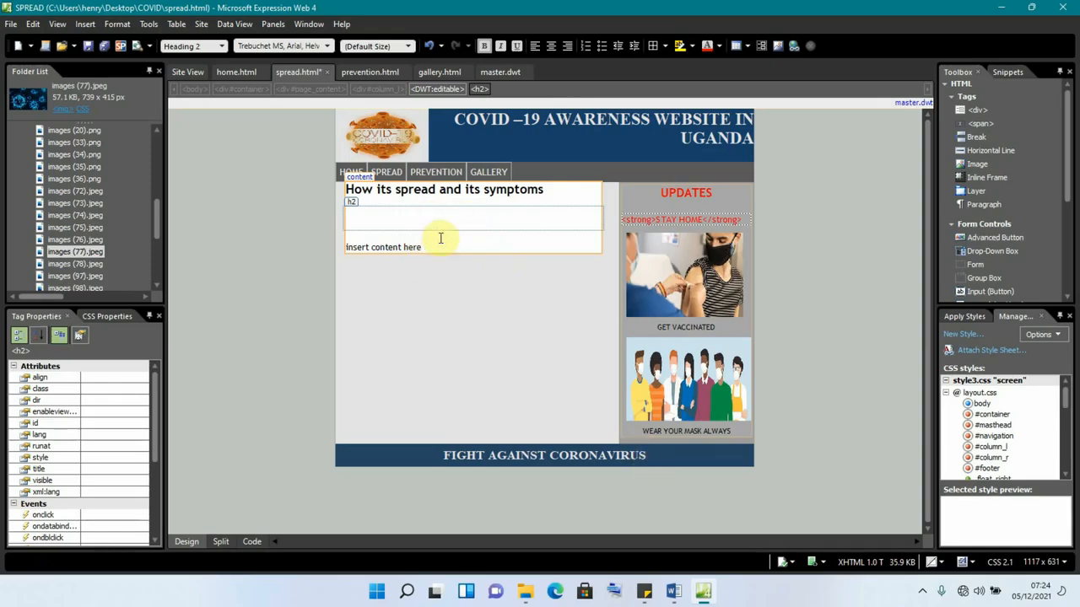
key(BackSpace)
click(432, 211)
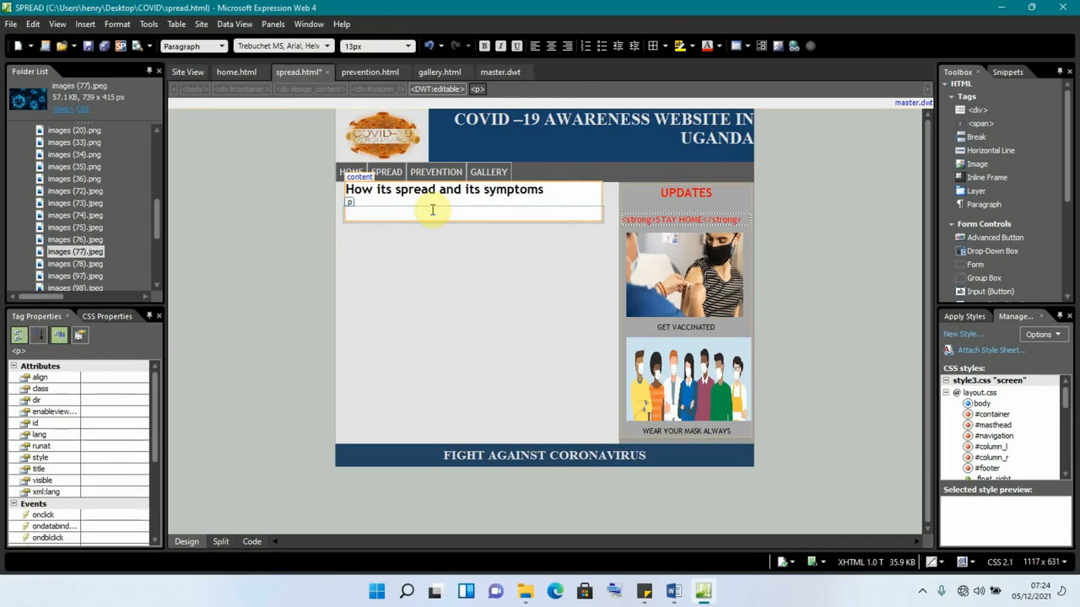
Copy the paragraph starting "Covid-19 affects different people" from PAGES.docx in Word to below the first heading of spread.html in Expression Web
mouse_move(680, 594)
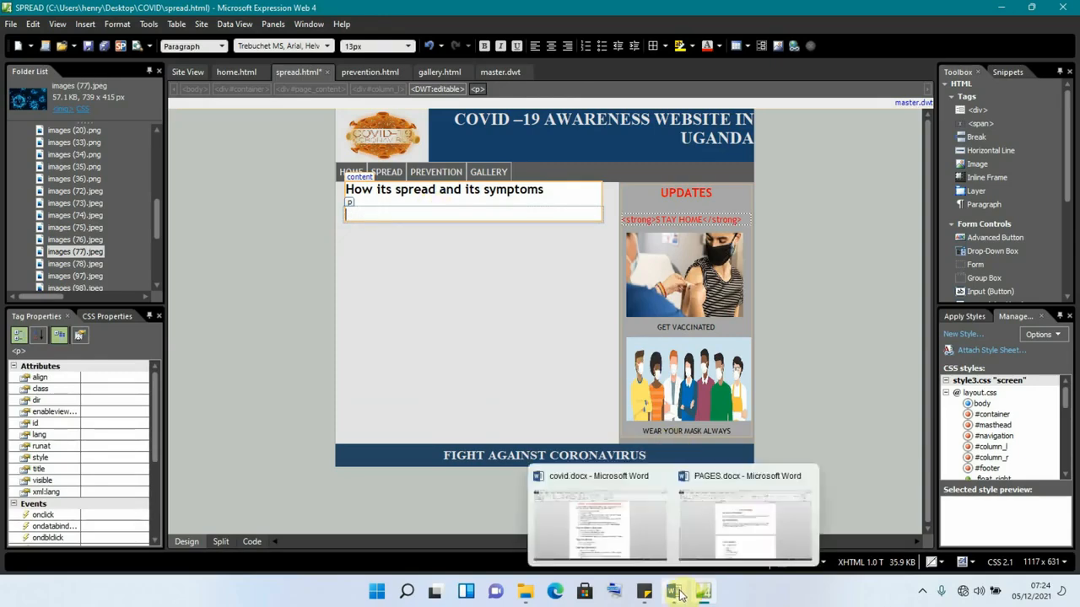
click(732, 527)
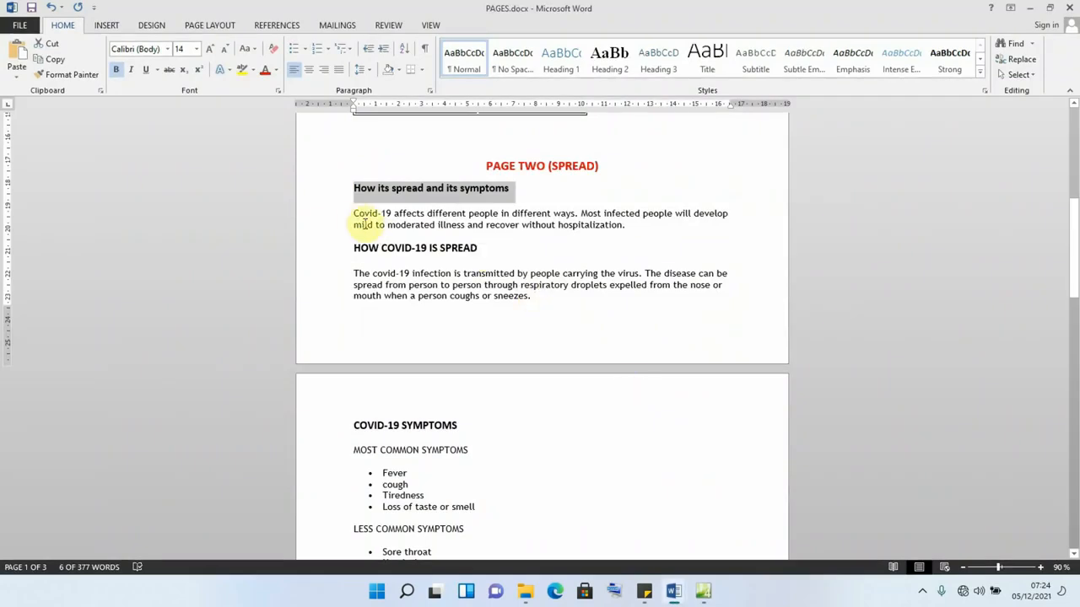
drag(353, 215, 631, 224)
key(ctrl+c)
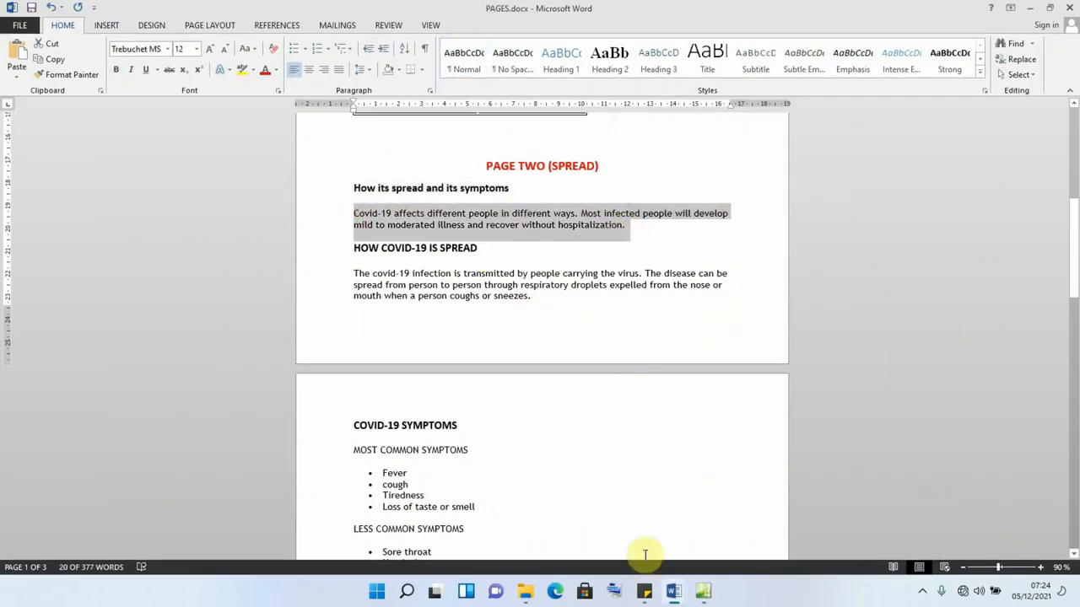
click(701, 591)
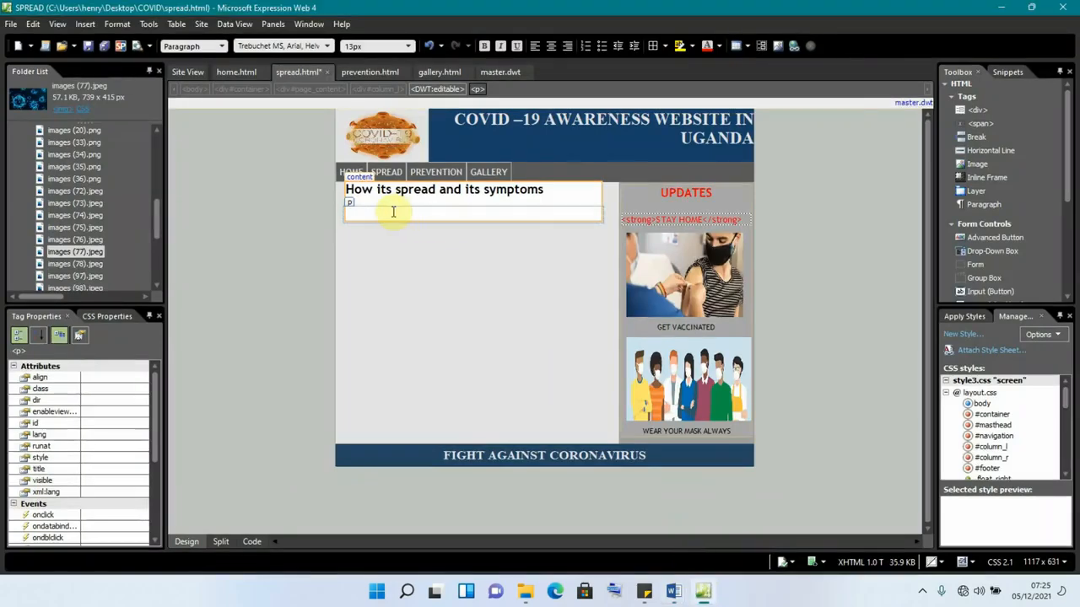
key(ctrl+v)
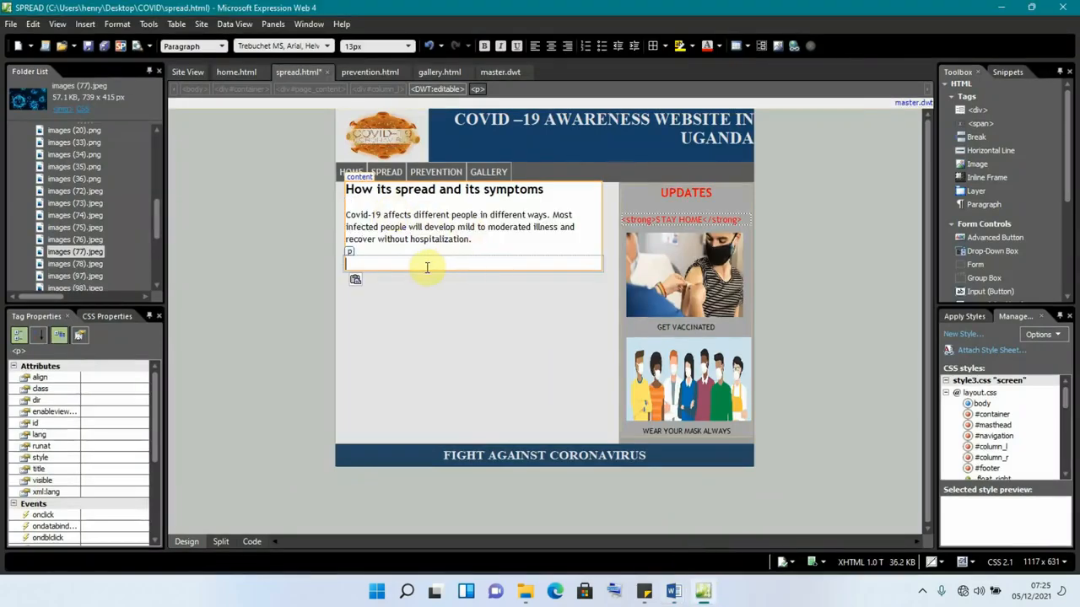
Copy the heading HOW COVID-19 IS SPREAD from PAGES.docx in Word to below the first paragraph of spread.html in Expression Web
mouse_move(703, 593)
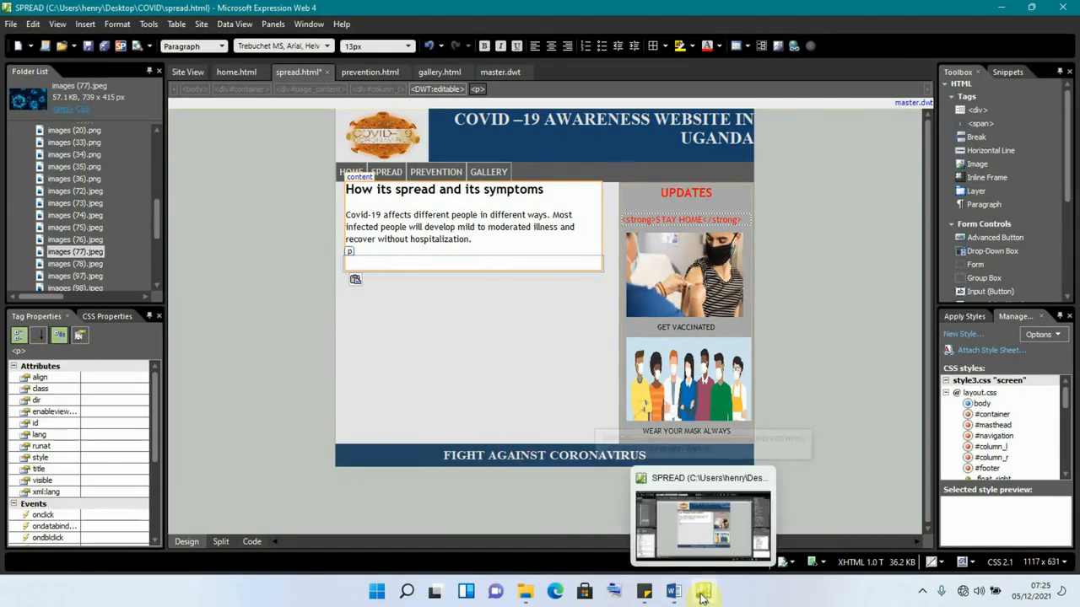
click(705, 540)
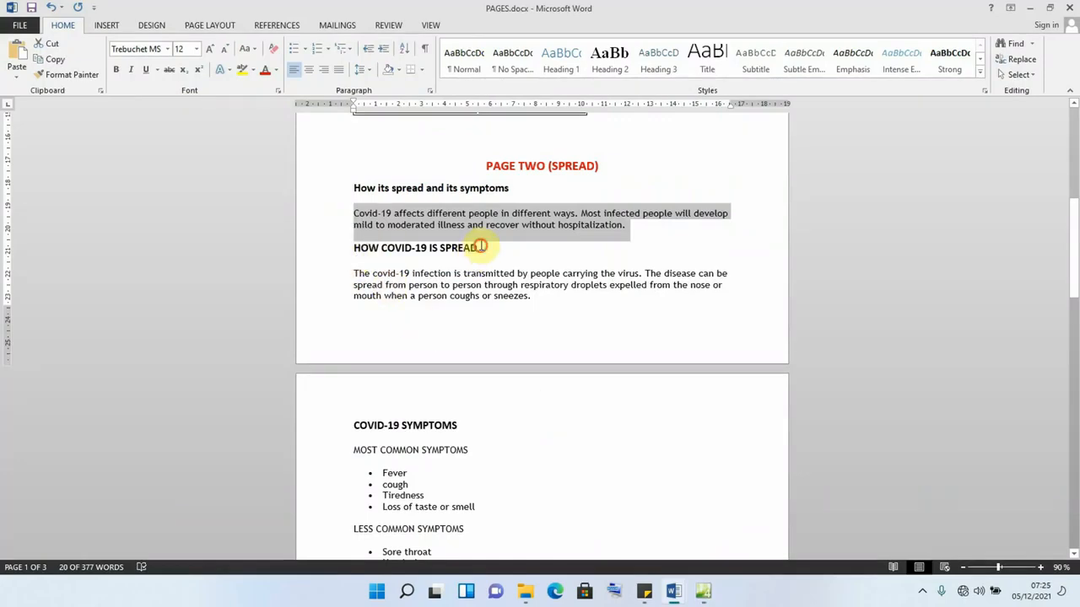
drag(481, 246, 354, 250)
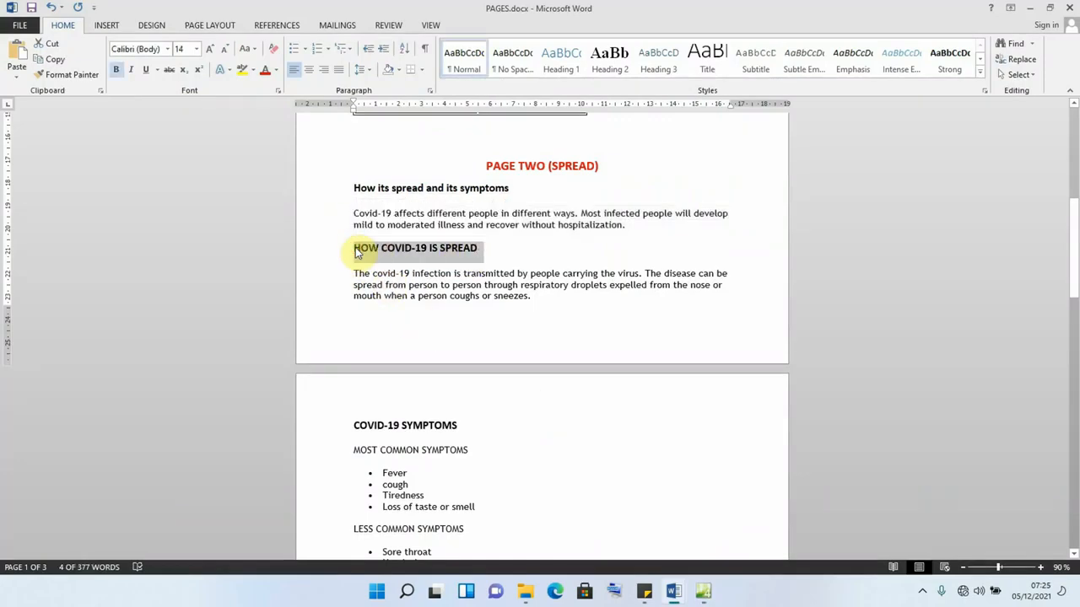
click(701, 596)
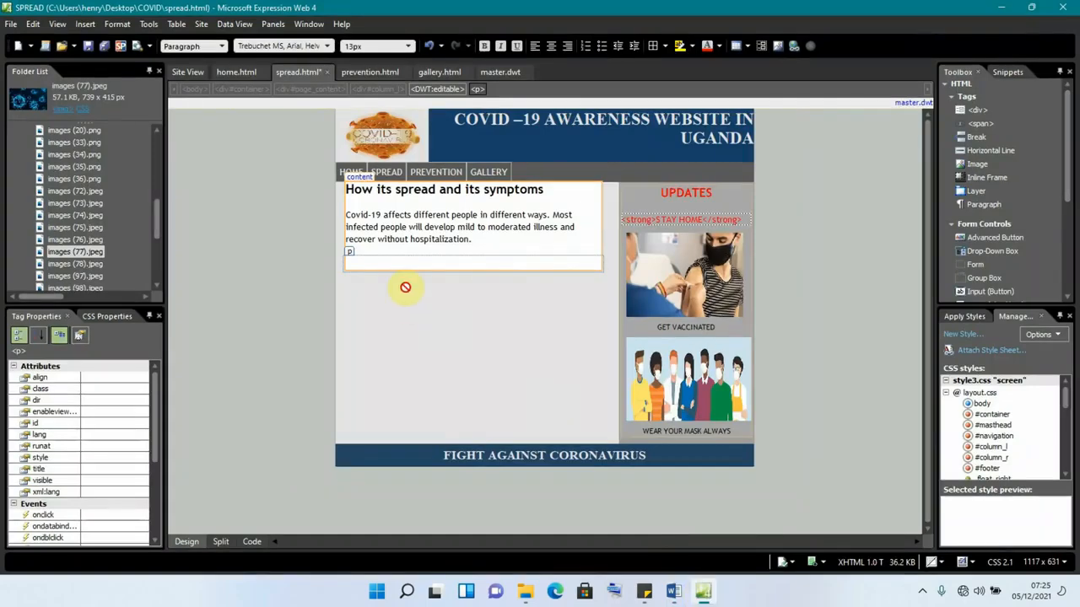
drag(406, 286, 436, 299)
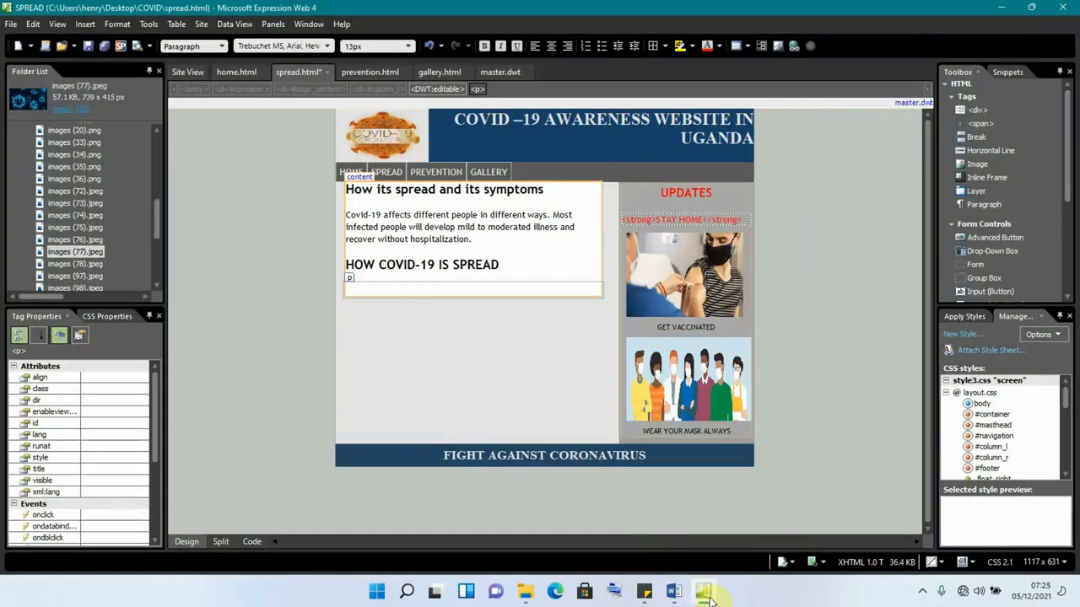
Copy the paragraph on how the covid-19 infection is transmitted from PAGES.docx in Word to below HOW COVID-19 IS SPREAD in Expression Web
mouse_move(688, 598)
click(722, 530)
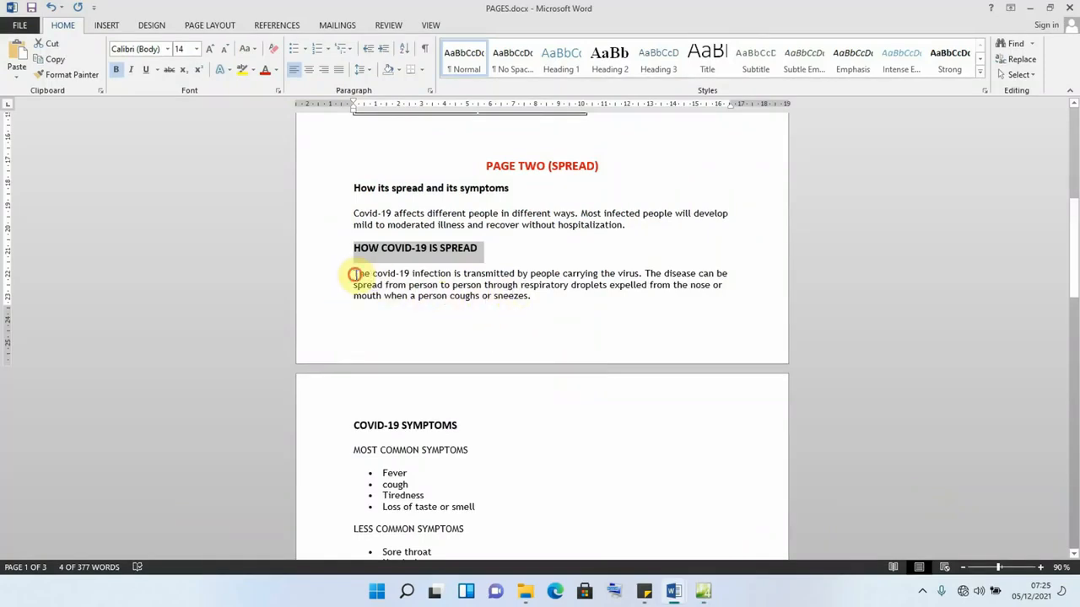
drag(354, 274, 532, 297)
key(ctrl+c)
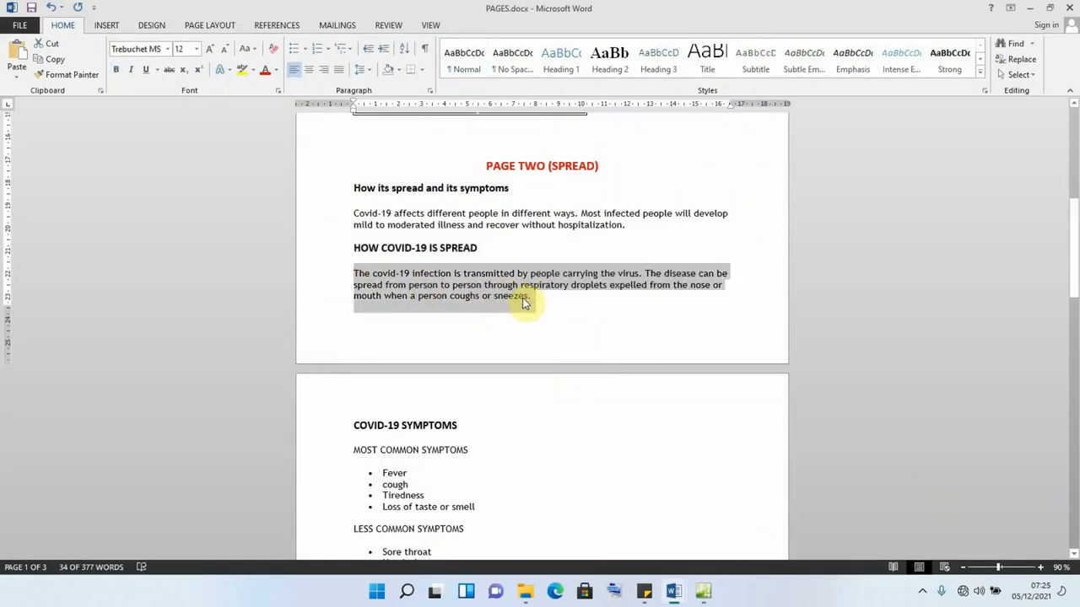
mouse_move(702, 591)
click(662, 527)
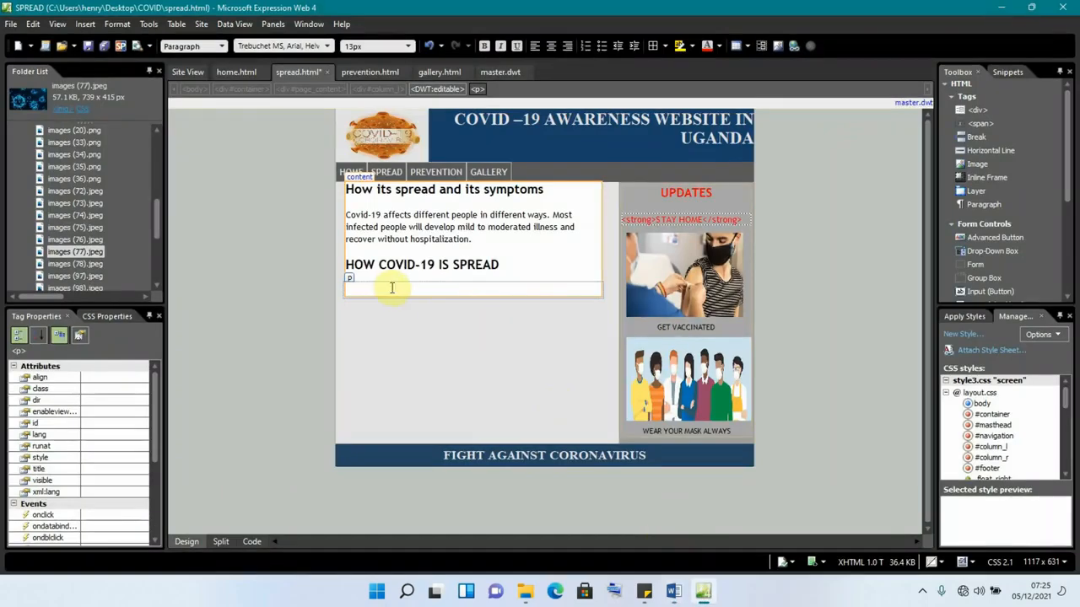
key(ctrl+v)
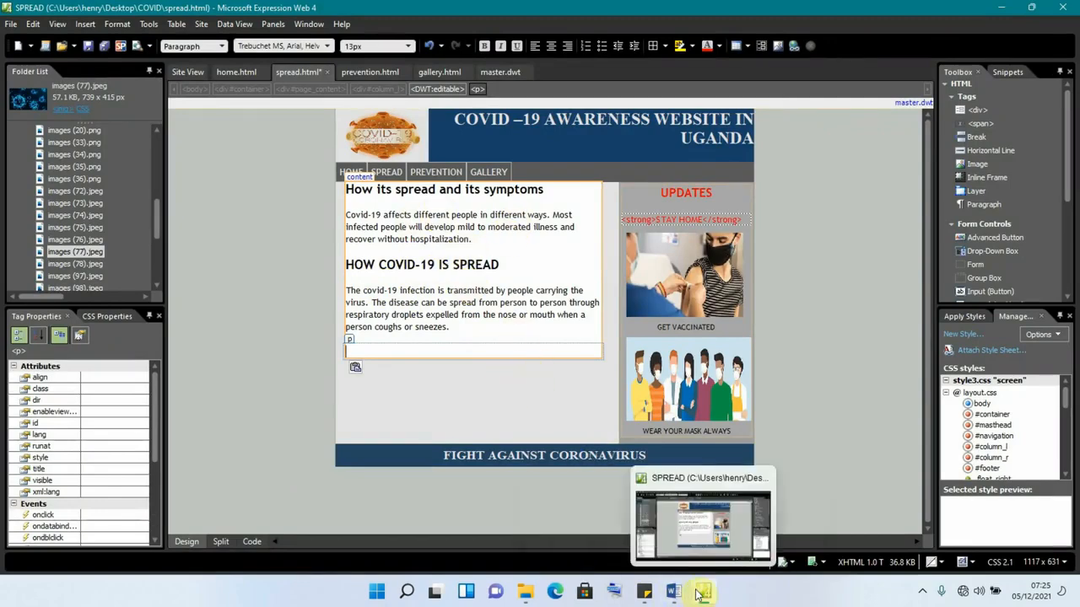
Copy the heading COVID-19 SYMPTOMS from PAGES.docx in Word to below the transmission paragraph of spread.html in Expression Web
mouse_move(681, 593)
click(711, 537)
scroll(586, 379, down, 2)
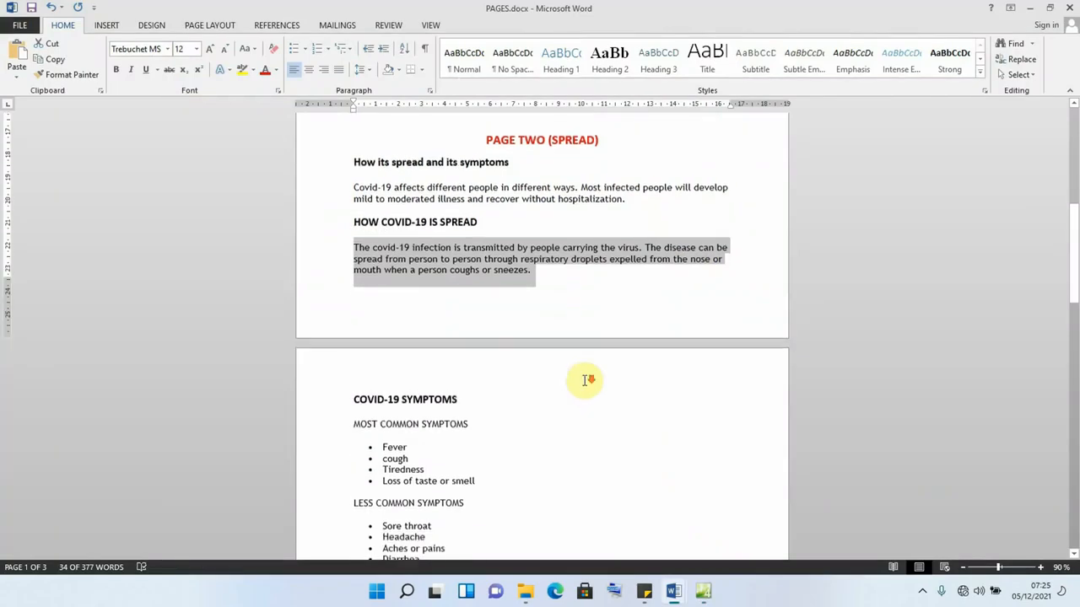
scroll(583, 377, down, 4)
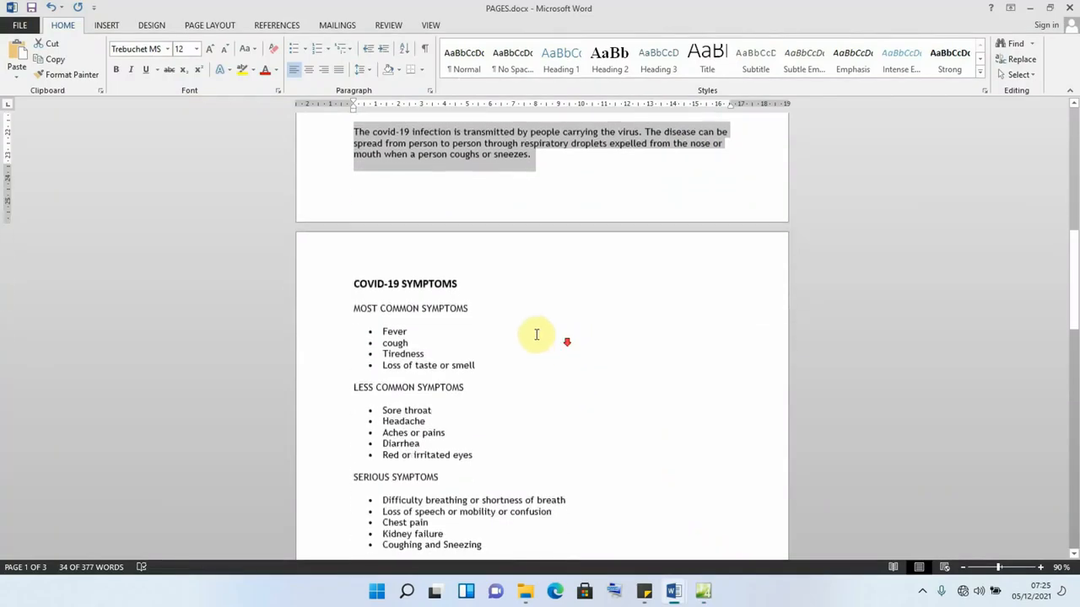
drag(457, 225, 354, 227)
key(ctrl+c)
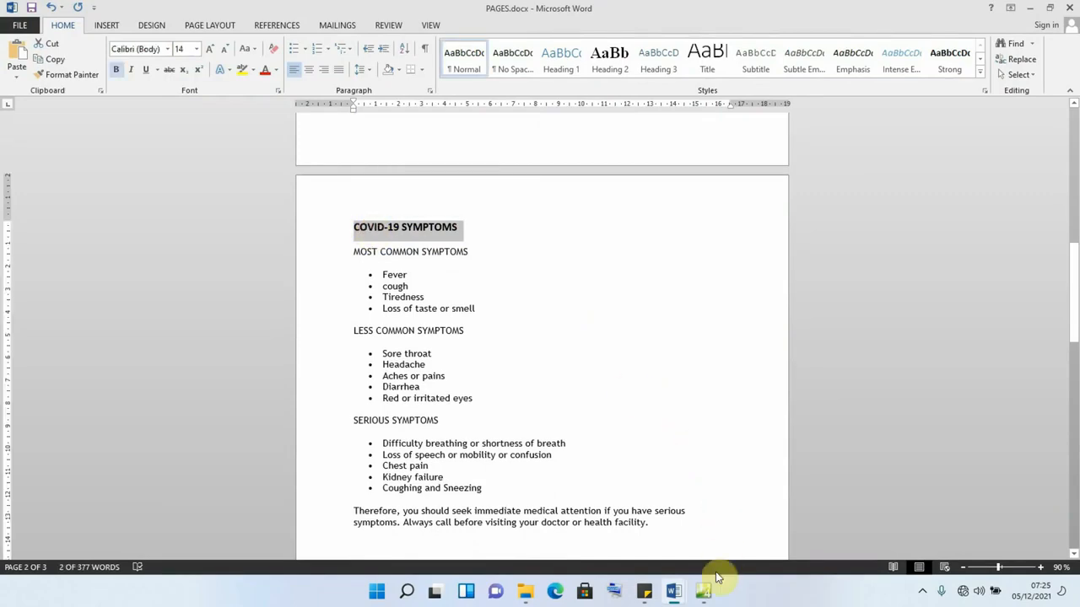
click(704, 594)
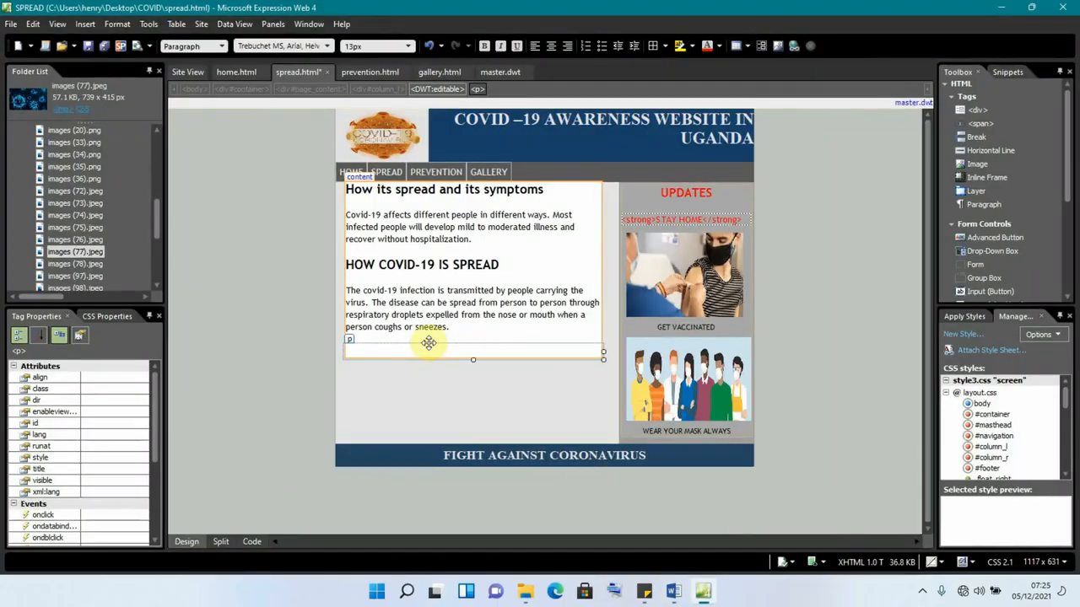
key(ctrl+v)
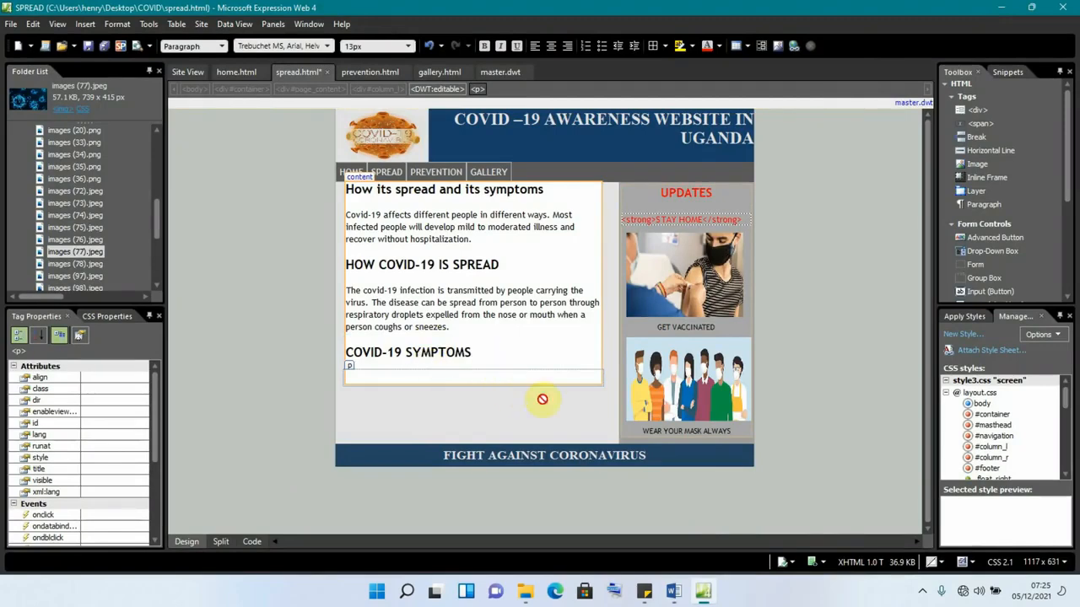
Copy the subheading MOST COMMON SYMPTOMS from PAGES.docx in Word to below COVID-19 SYMPTOMS in Expression Web
click(704, 595)
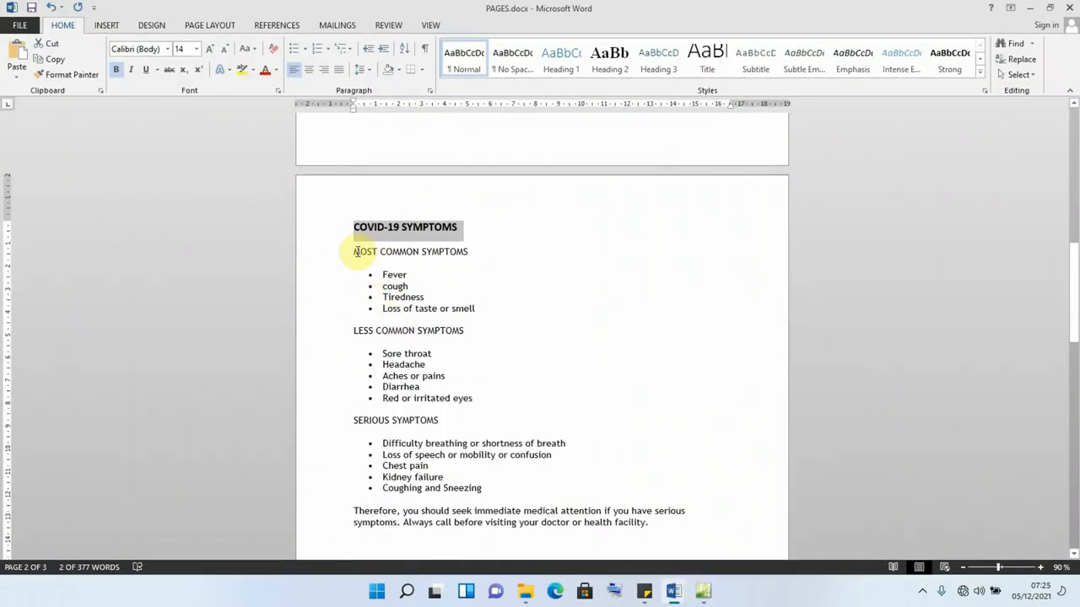
drag(470, 251, 358, 252)
key(ctrl+c)
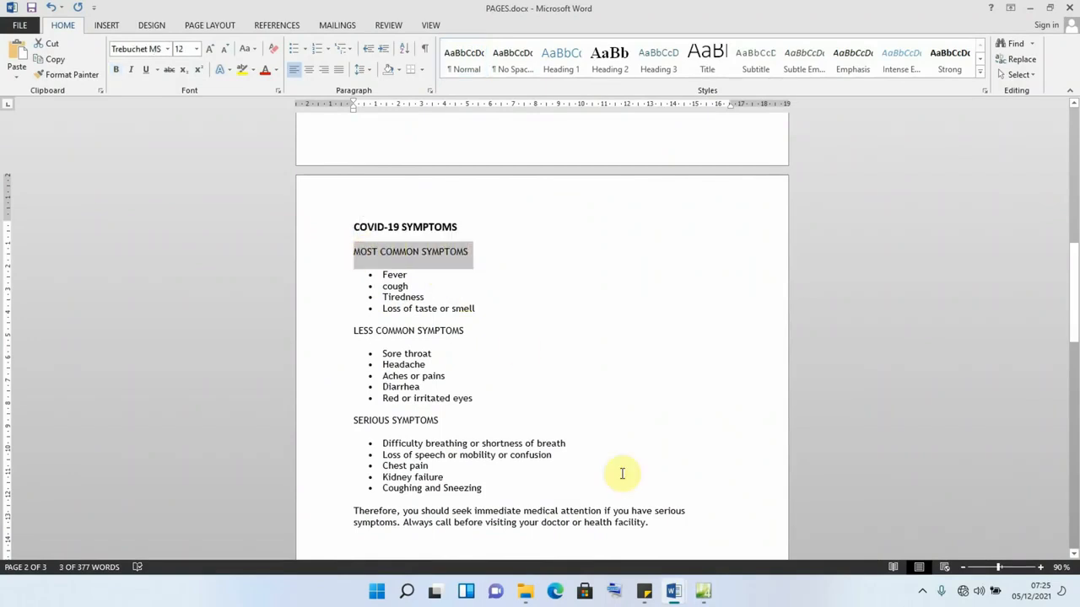
click(701, 593)
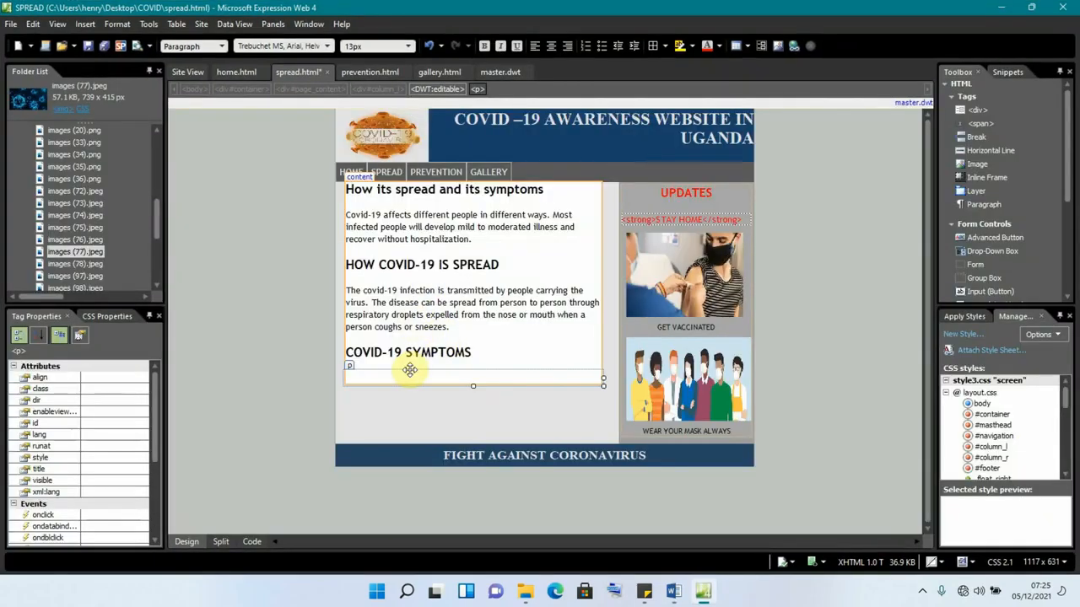
key(ctrl+v)
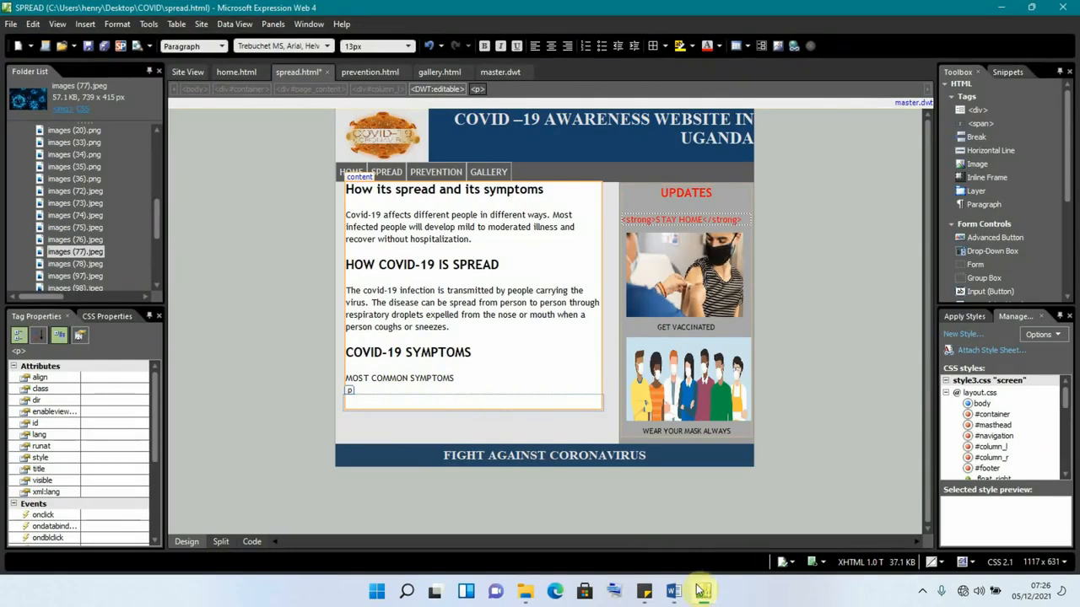
Paste a second copy of MOST COMMON SYMPTOMS below the first and change its wording to LESS COMMON SYMPTOMS
mouse_move(692, 591)
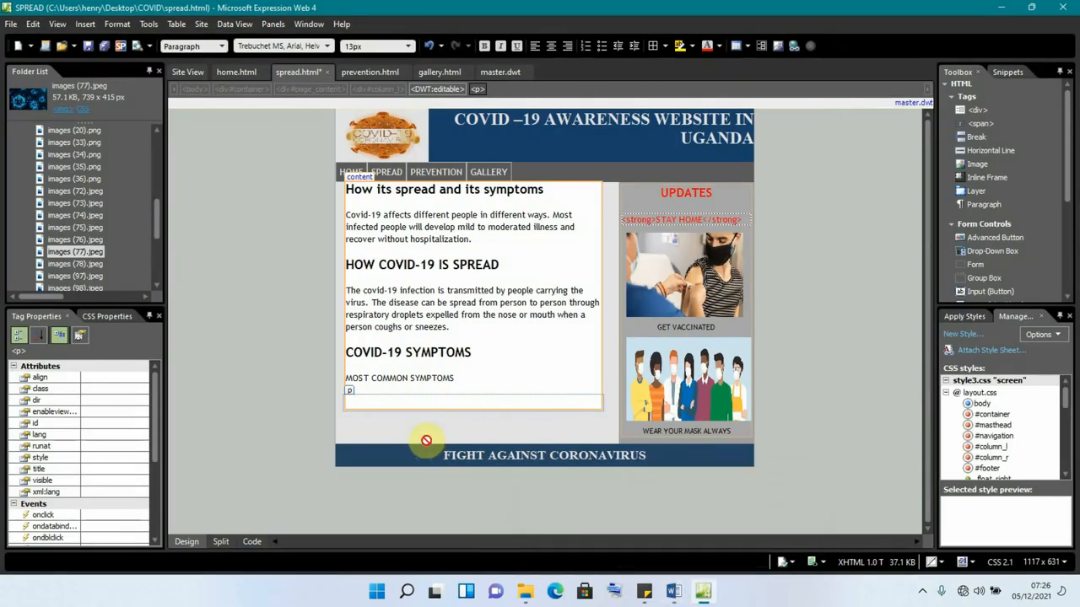
drag(425, 439, 401, 413)
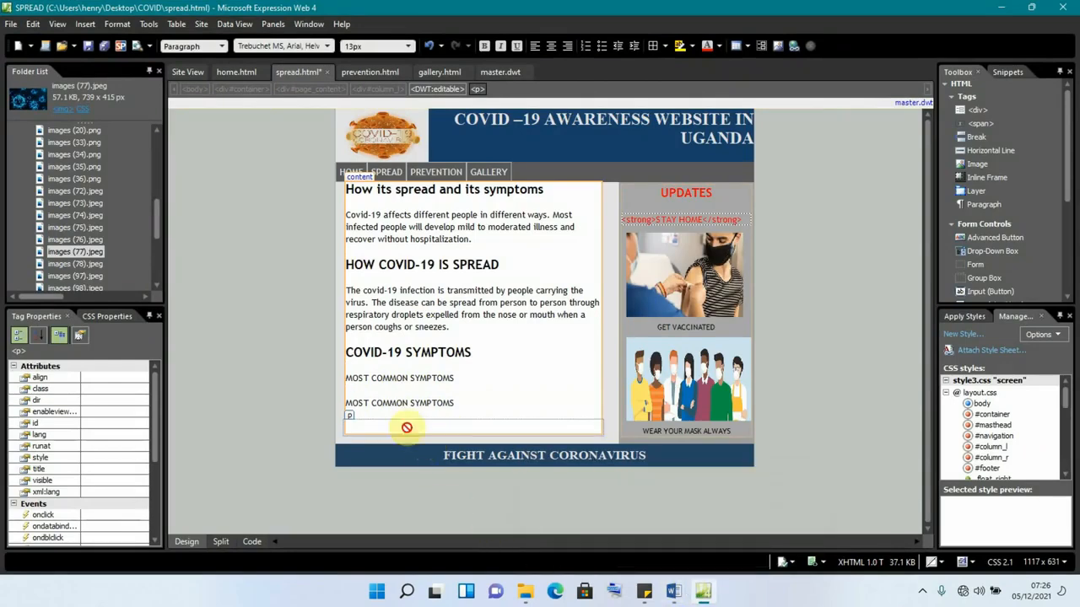
click(371, 404)
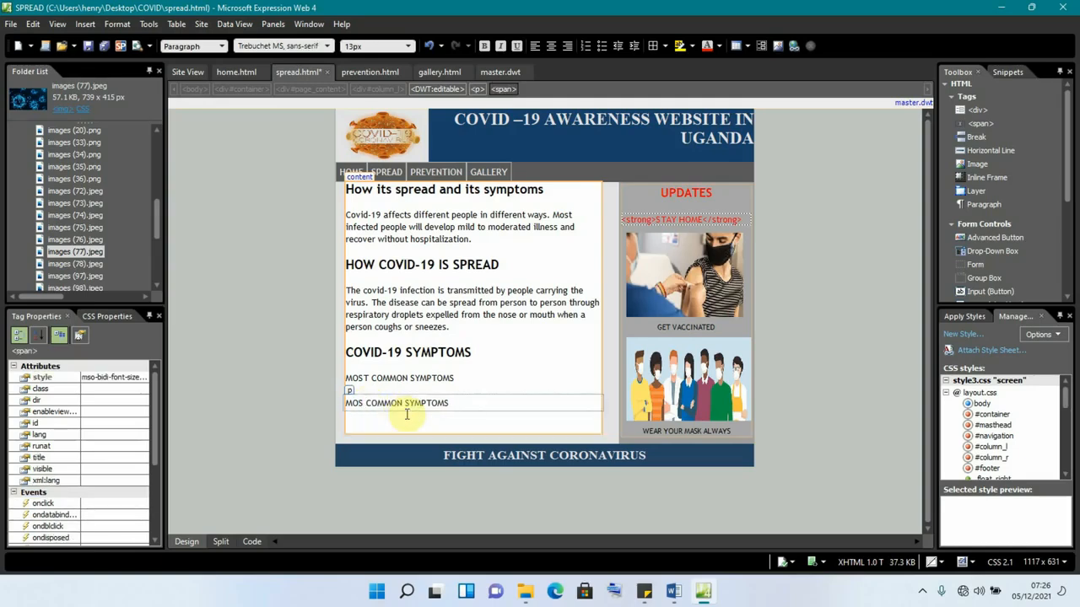
key(BackSpace)
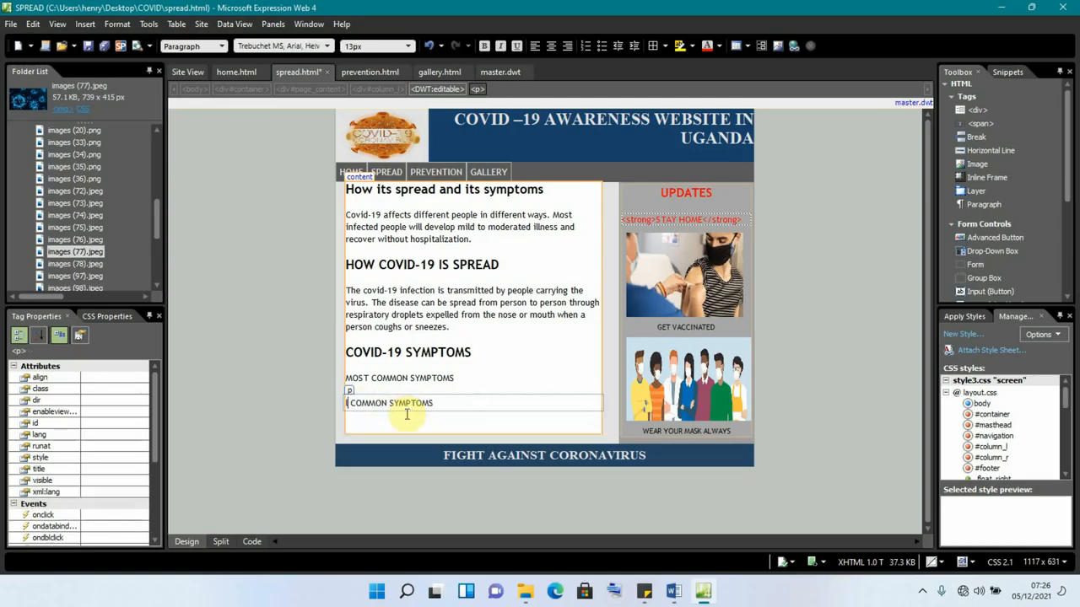
key(Delete)
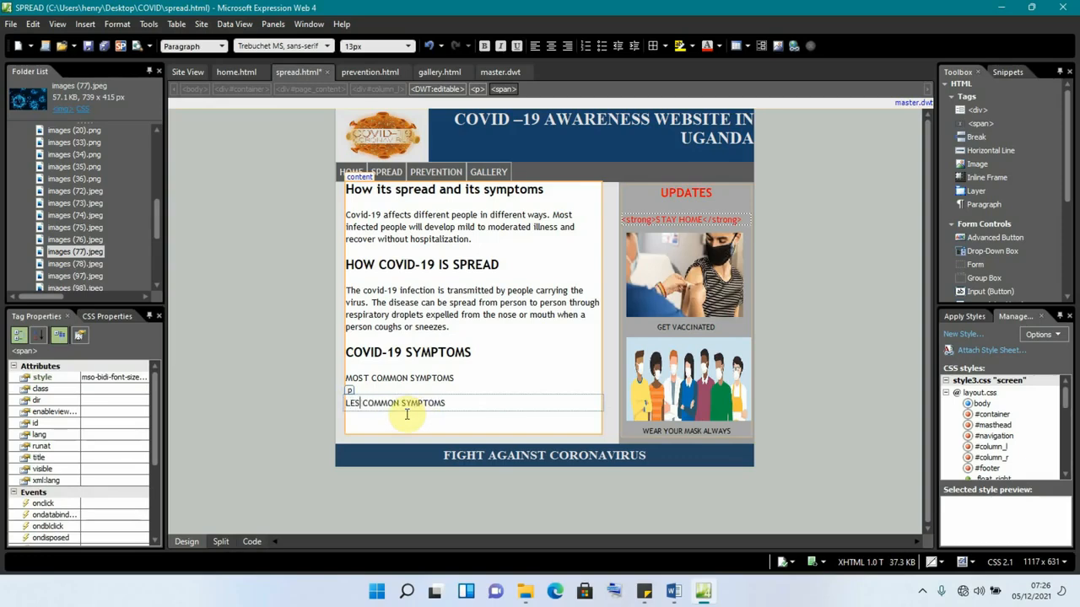
Copy the subheading SERIOUS SYMPTOMS from PAGES.docx in Word to a new line below LESS COMMON SYMPTOMS in Expression Web
click(485, 403)
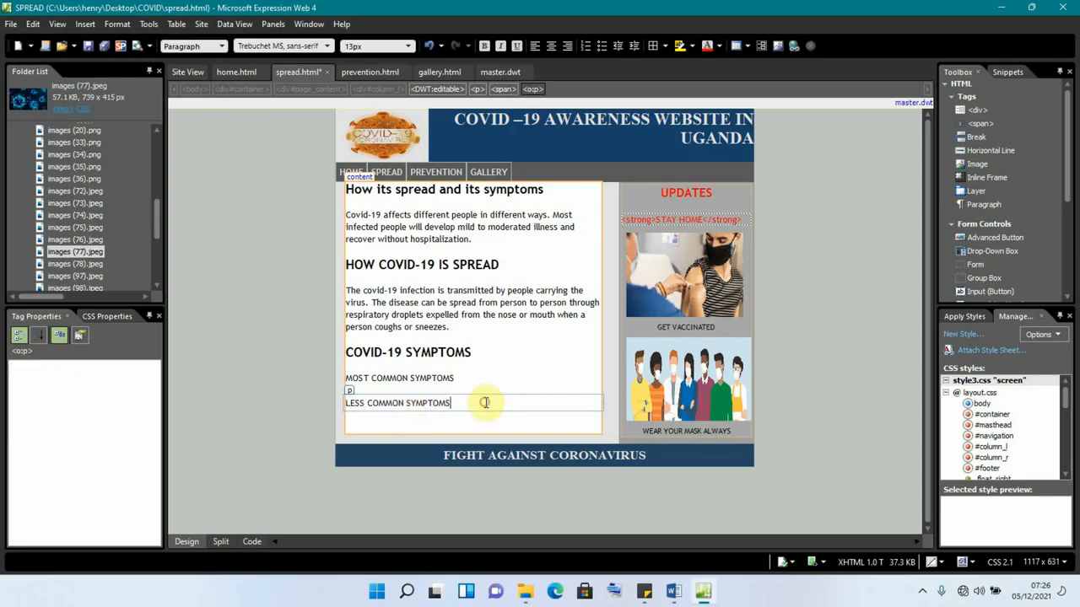
key(Return)
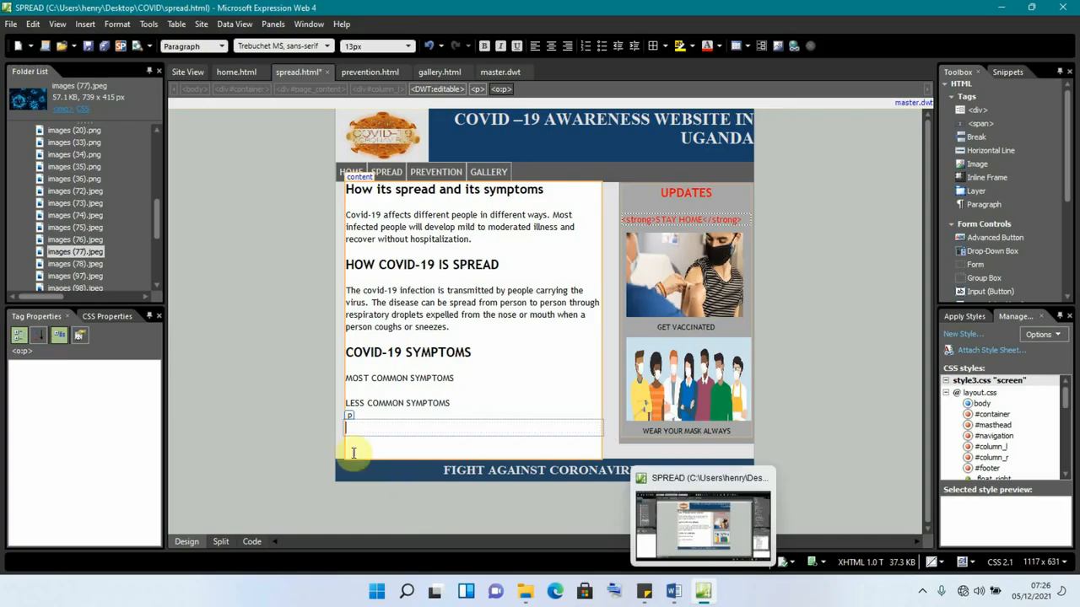
click(675, 593)
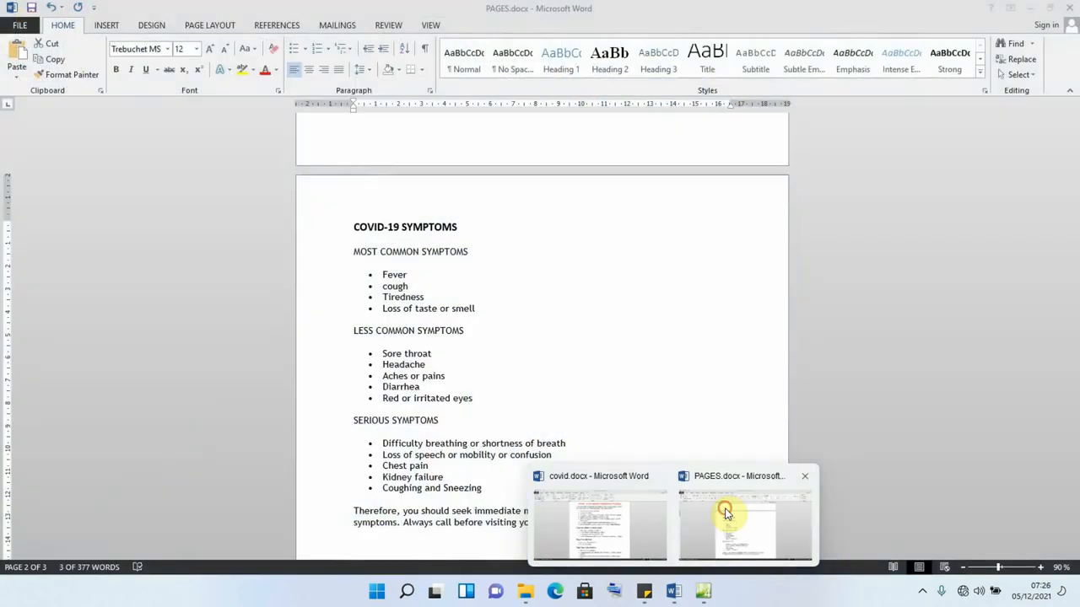
click(753, 533)
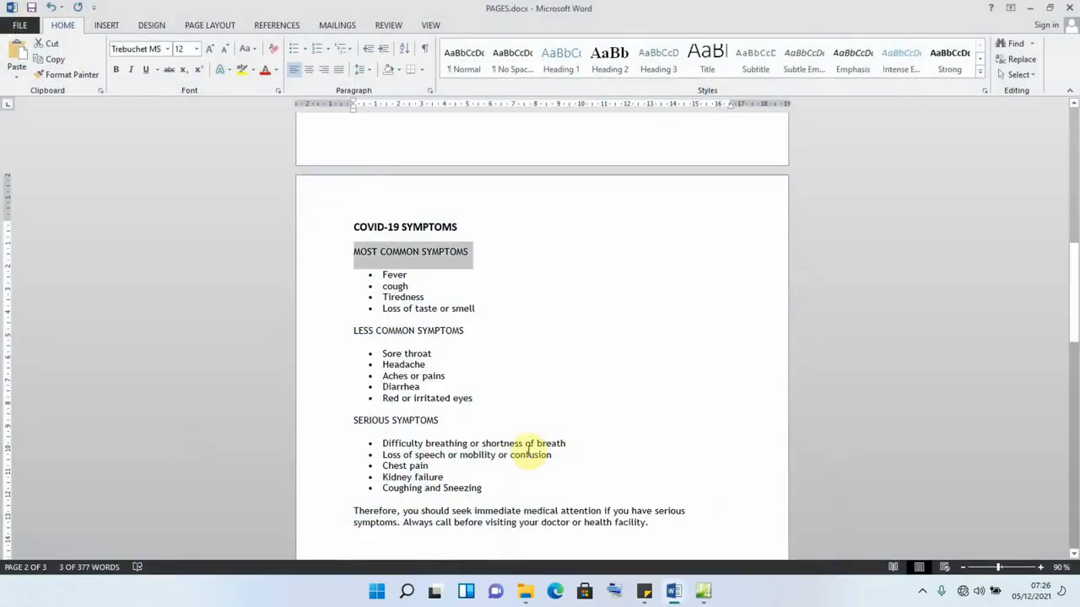
scroll(443, 405, down, 1)
drag(439, 392, 359, 395)
key(ctrl+c)
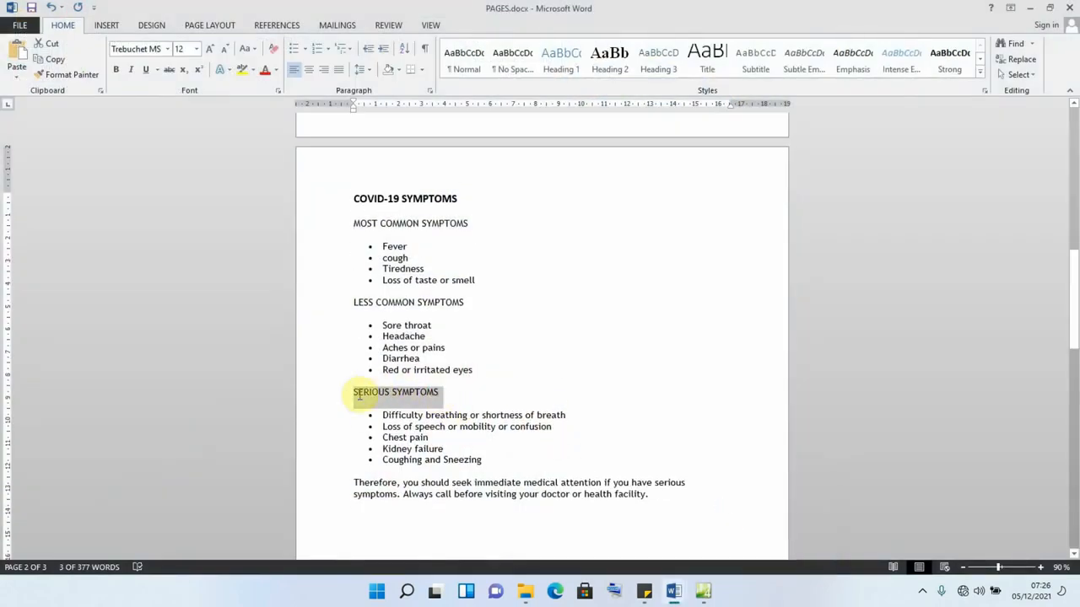
mouse_move(675, 593)
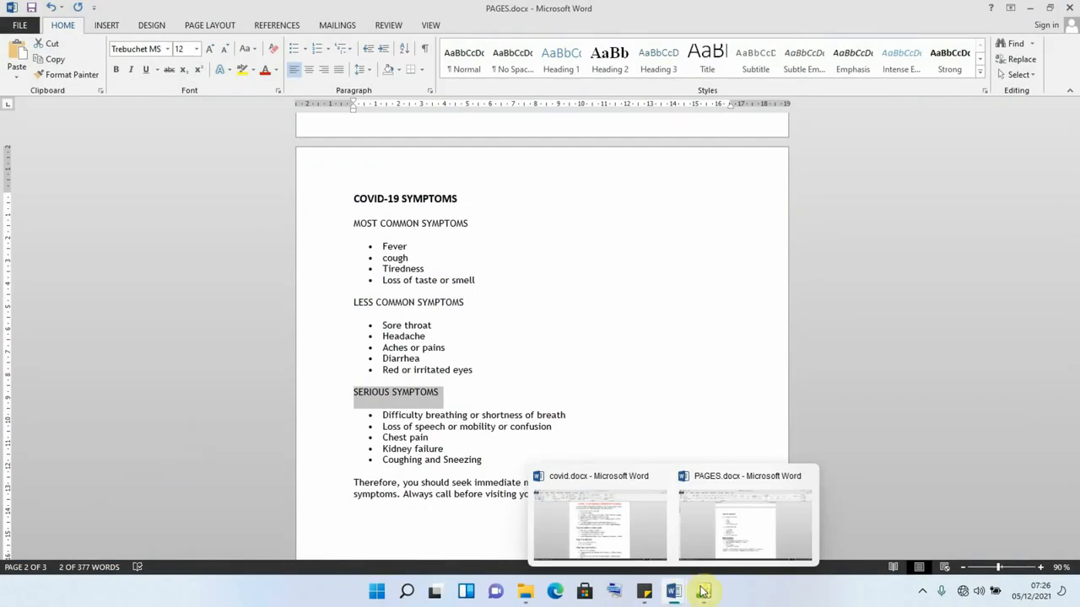
click(703, 592)
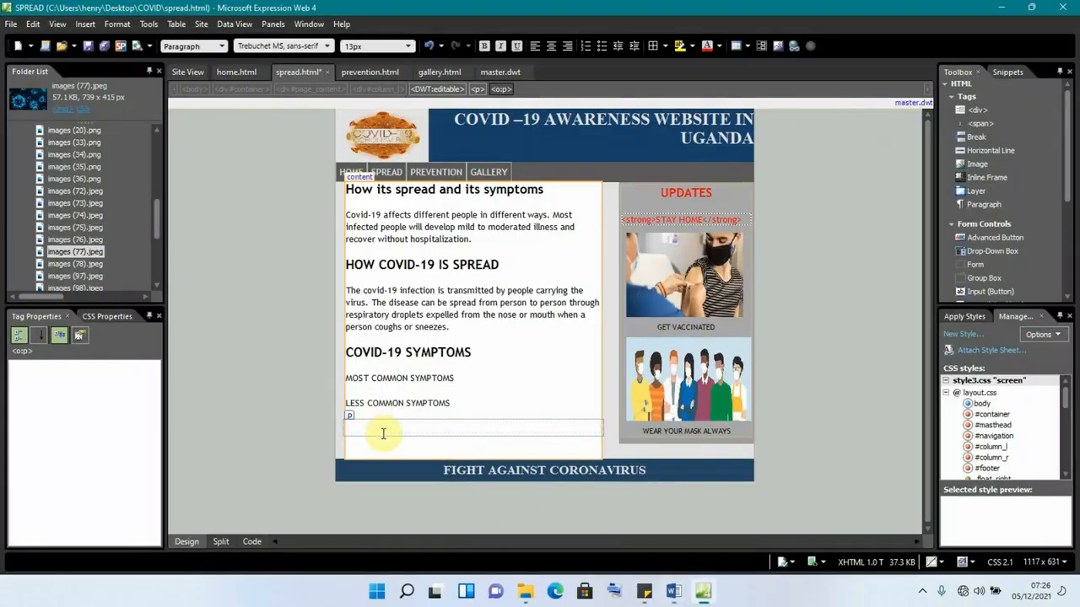
key(ctrl+v)
Consult the symptom list in PAGES.docx in Word and enter FEVER on a new line below MOST COMMON SYMPTOMS in Expression Web
click(458, 379)
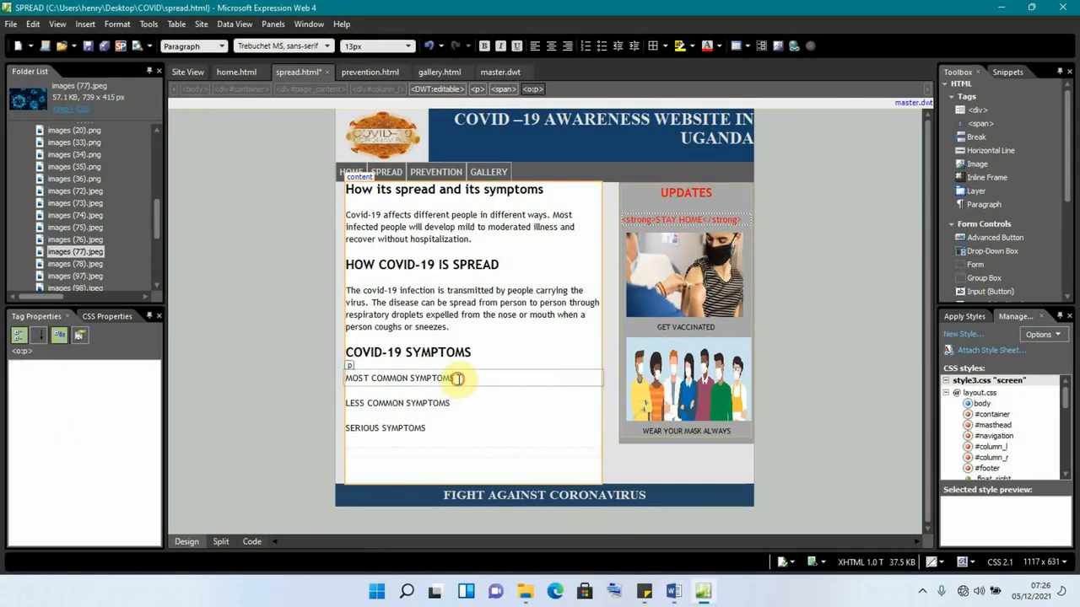
key(Return)
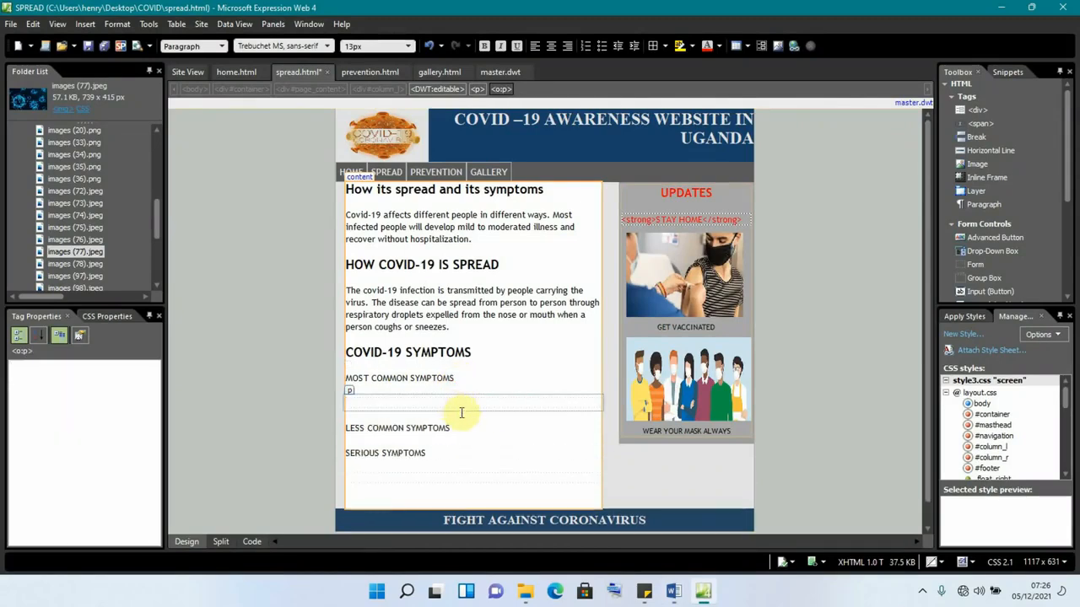
click(672, 591)
click(729, 525)
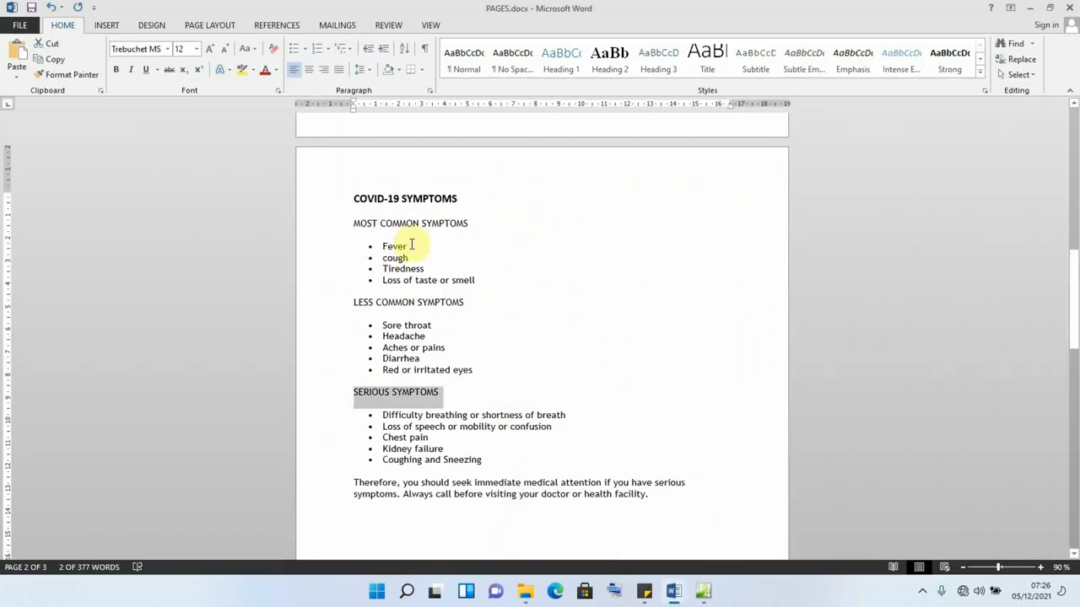
click(703, 593)
click(383, 403)
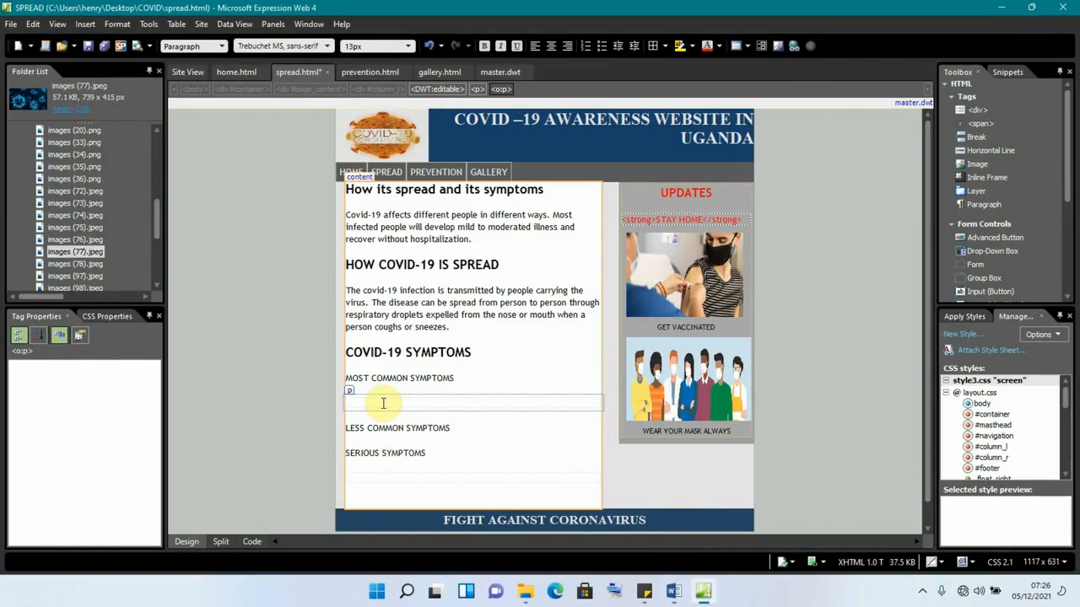
text(FE)
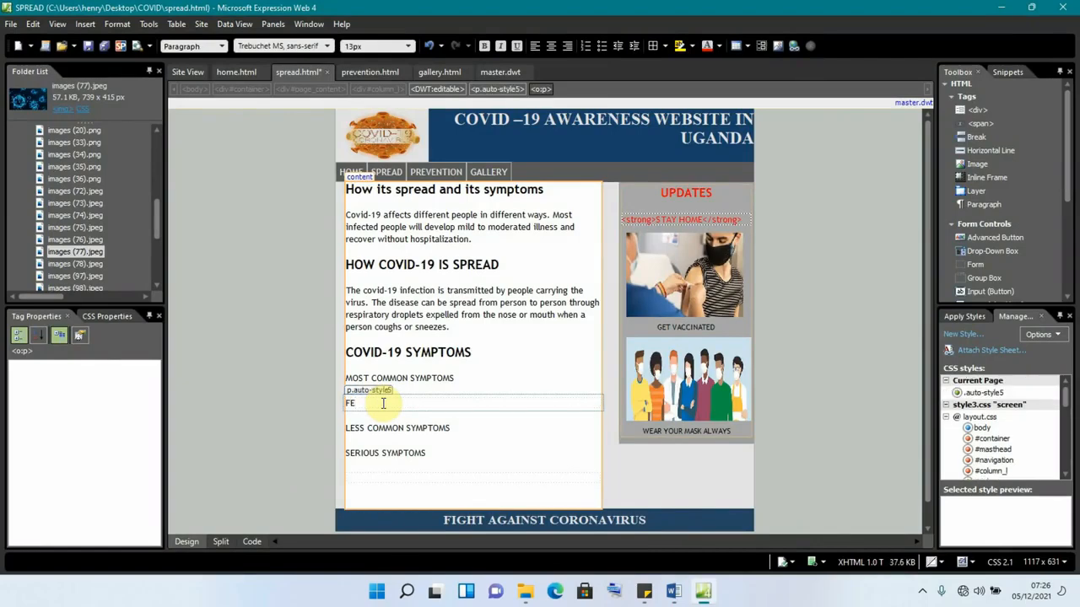
text(VER)
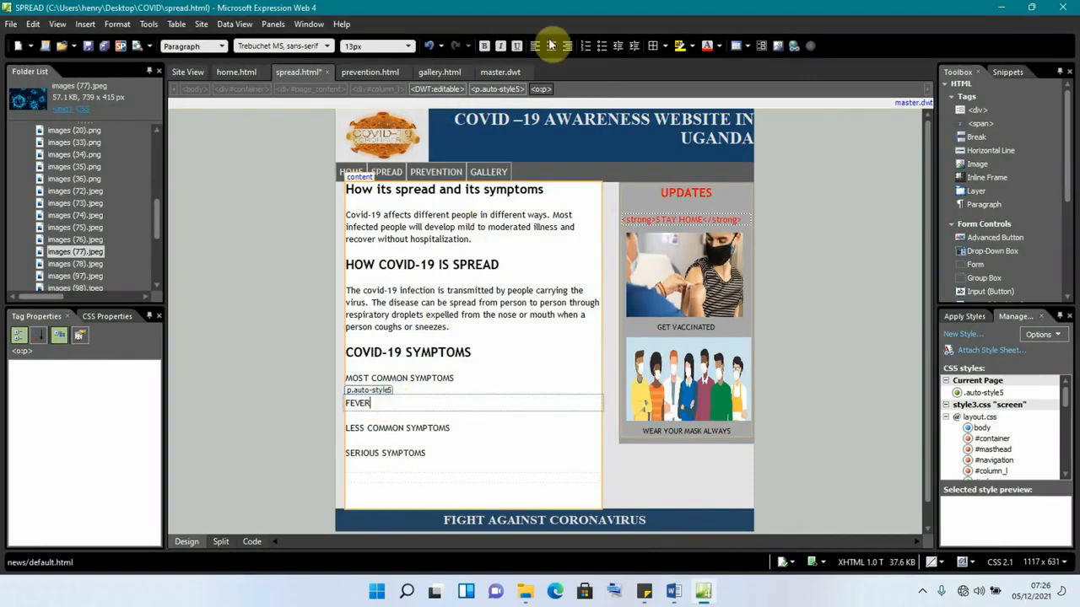
Check the symptom list in PAGES.docx in Word again and make the FEVER line in Expression Web a bulleted list item
click(675, 594)
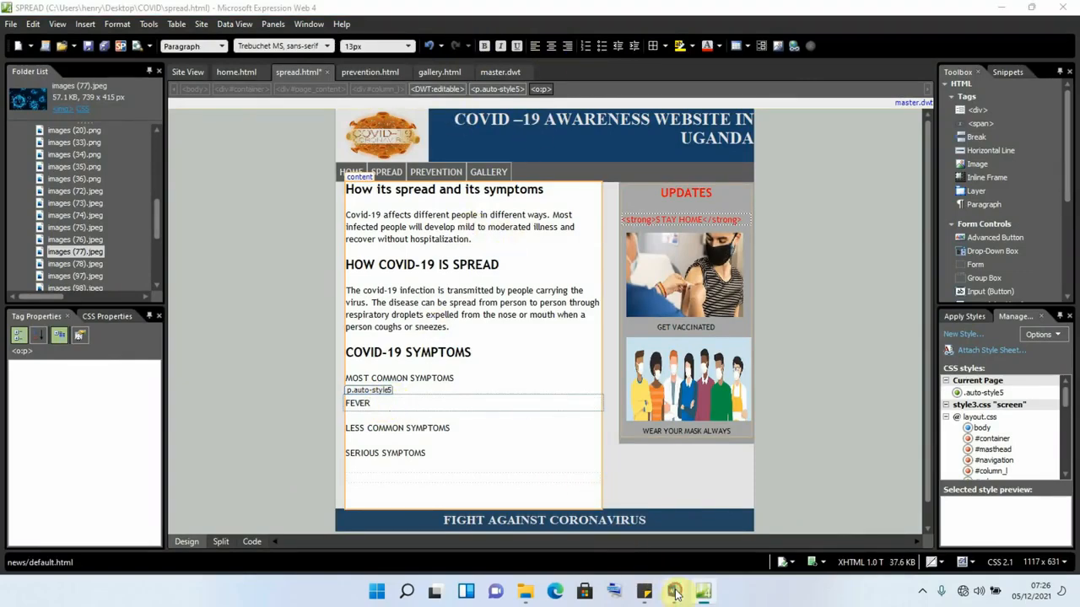
click(716, 549)
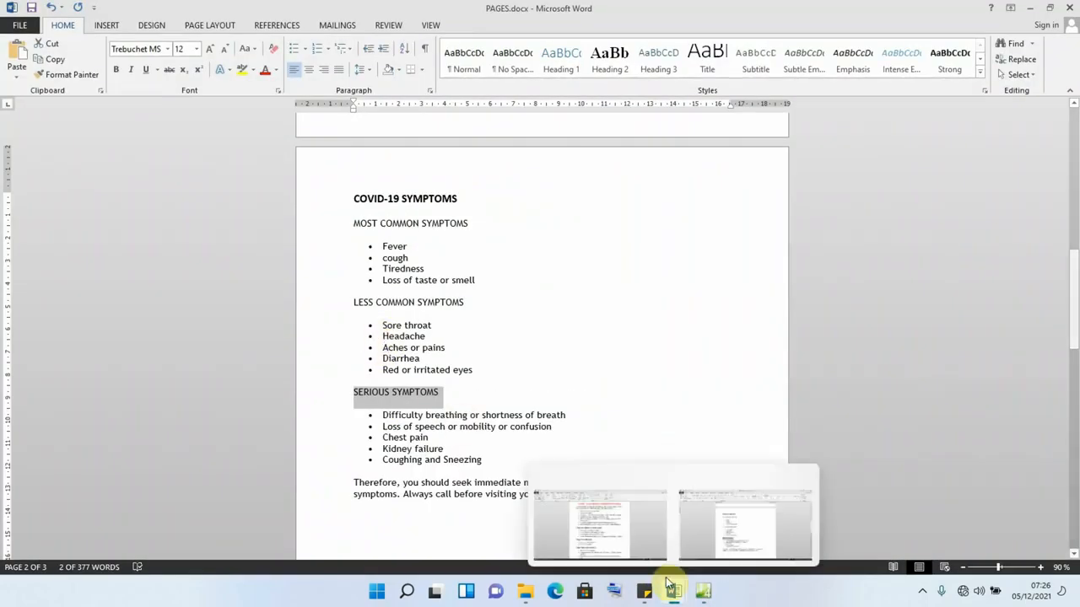
click(701, 590)
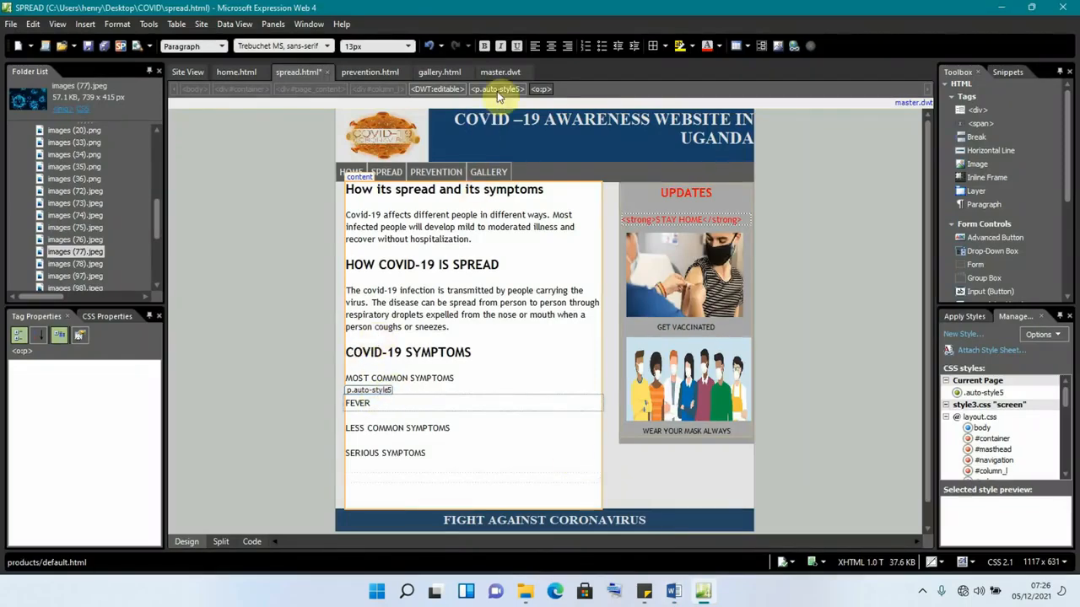
click(601, 45)
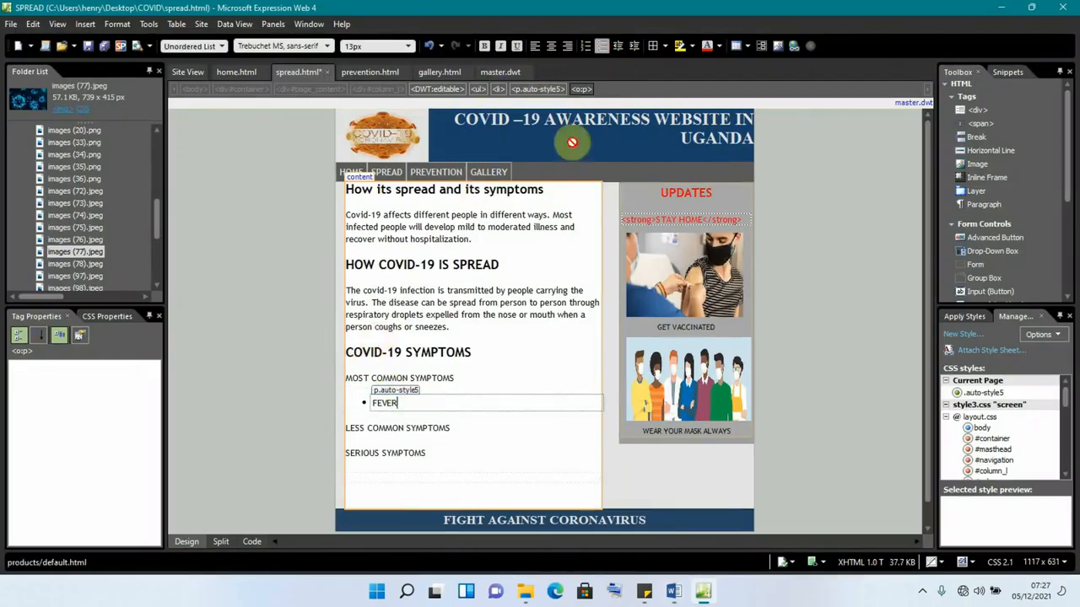
Add the bullet items COUGH, TIREDNESS and LOSS OF TASTE below FEVER
key(Return)
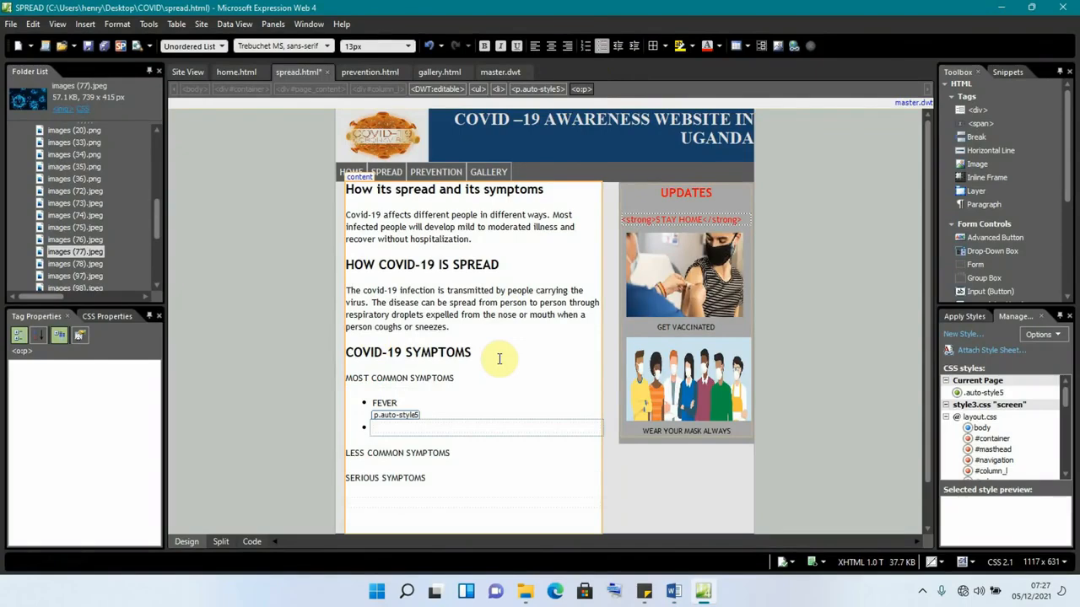
text(COUGH)
key(Return)
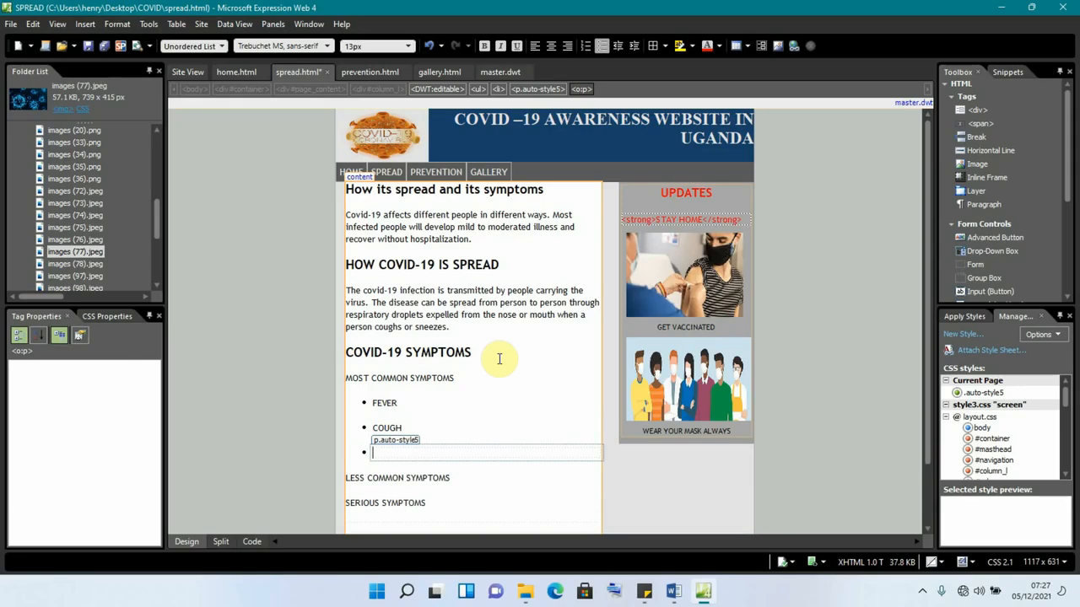
text(TIREDNESS)
key(Return)
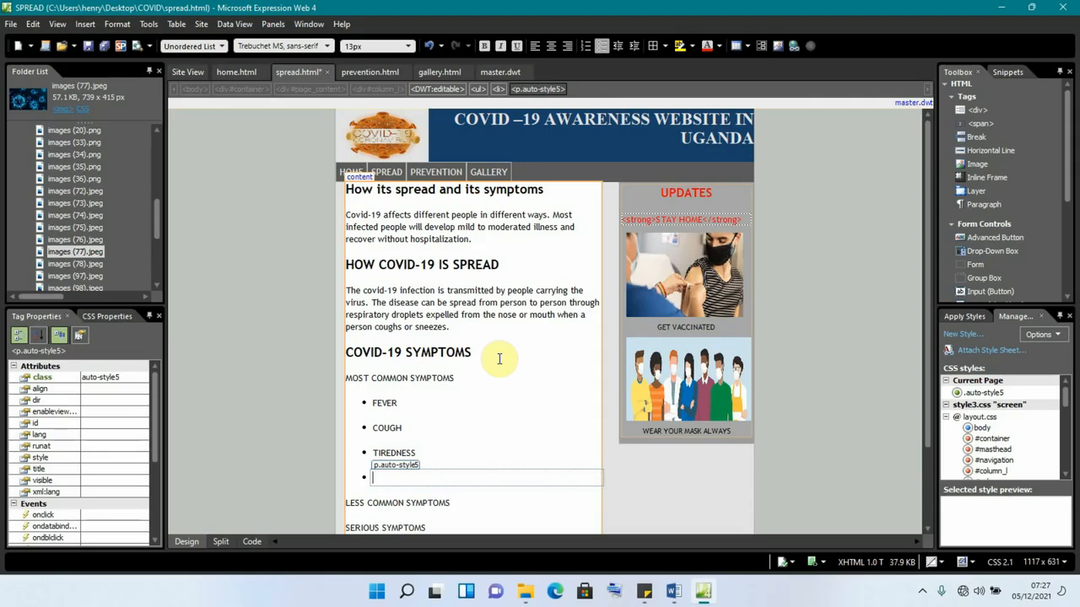
text(LOSS OF TASTE)
scroll(506, 338, down, 2)
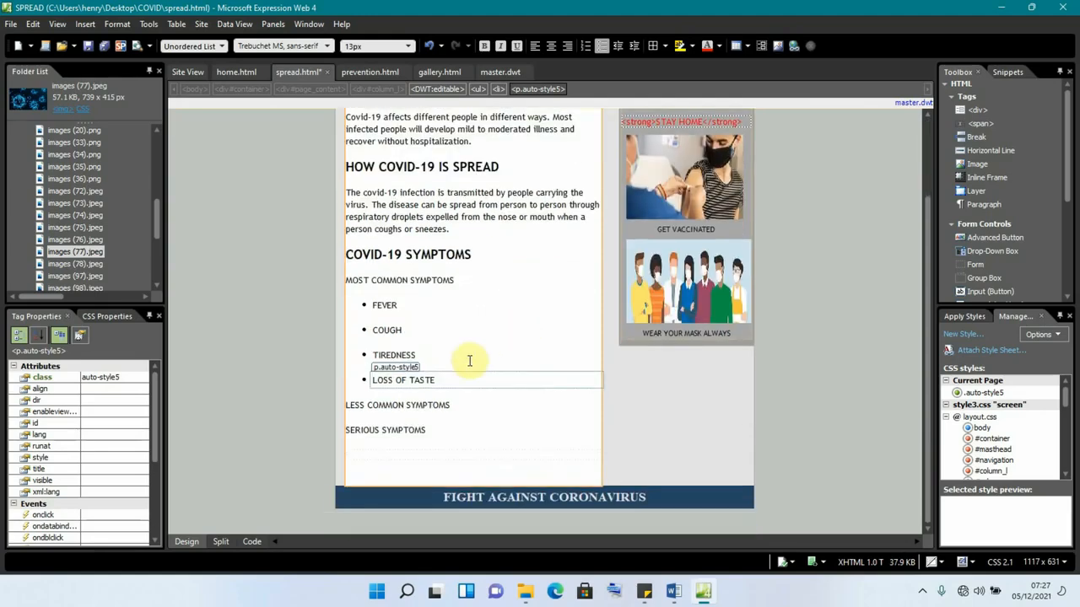
Enter SORE THROAT on a new line below LESS COMMON SYMPTOMS and make it a bulleted list item
click(453, 406)
key(Return)
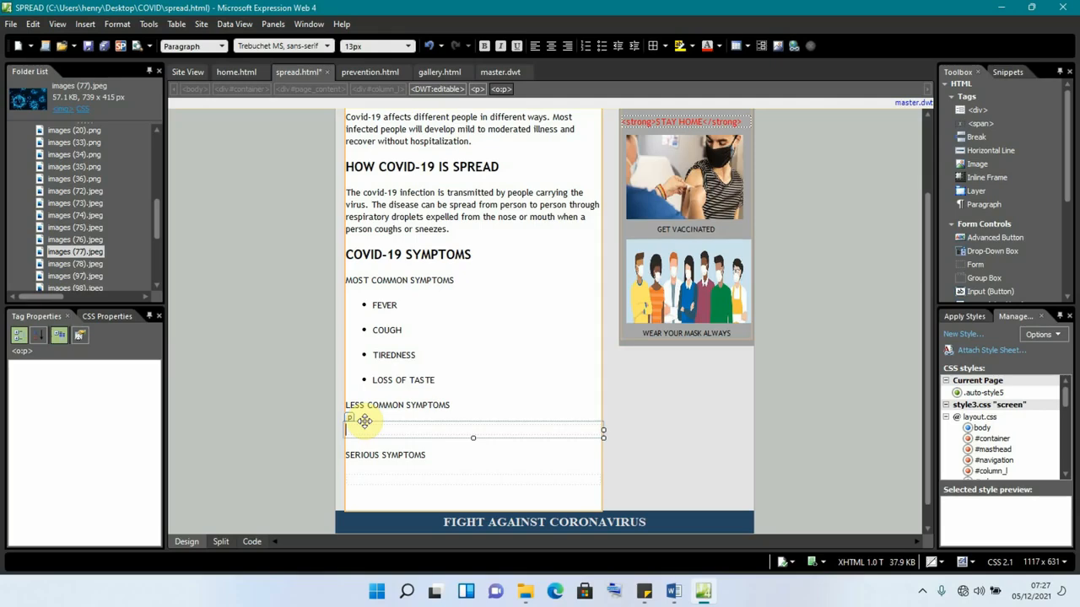
text(SORE)
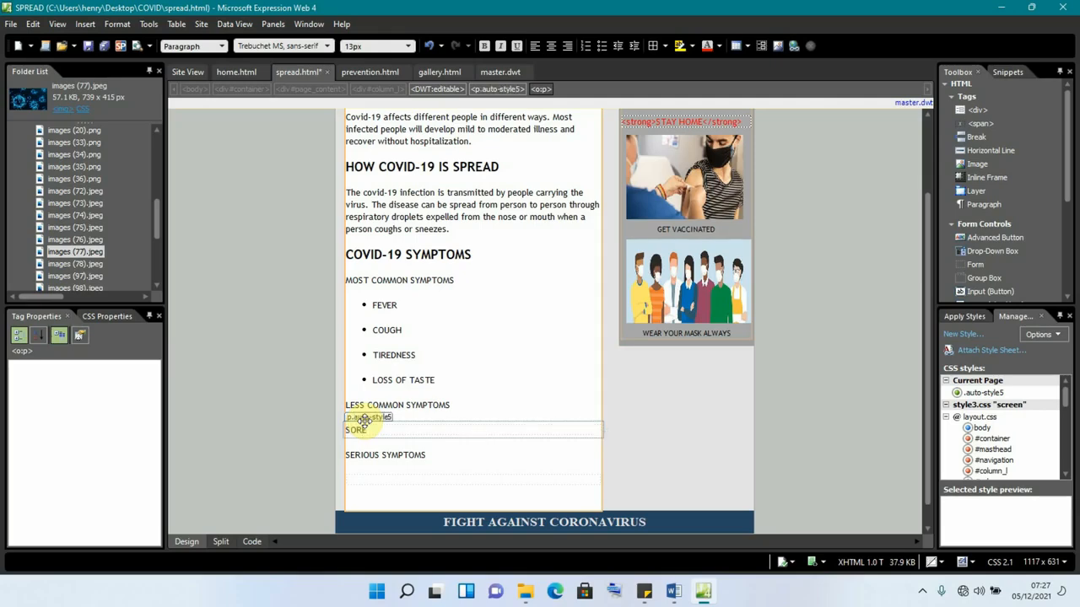
text( THROAT)
click(601, 48)
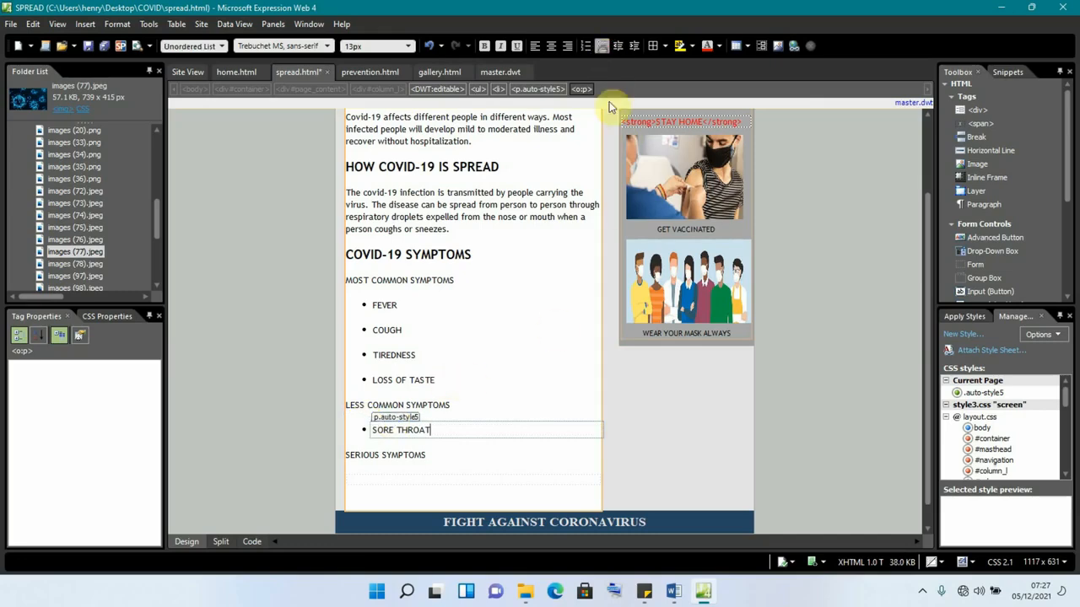
Add the bullet items HEADACHE, ACHES OR PAINS and DIARRHOEA below SORE THROAT
key(Return)
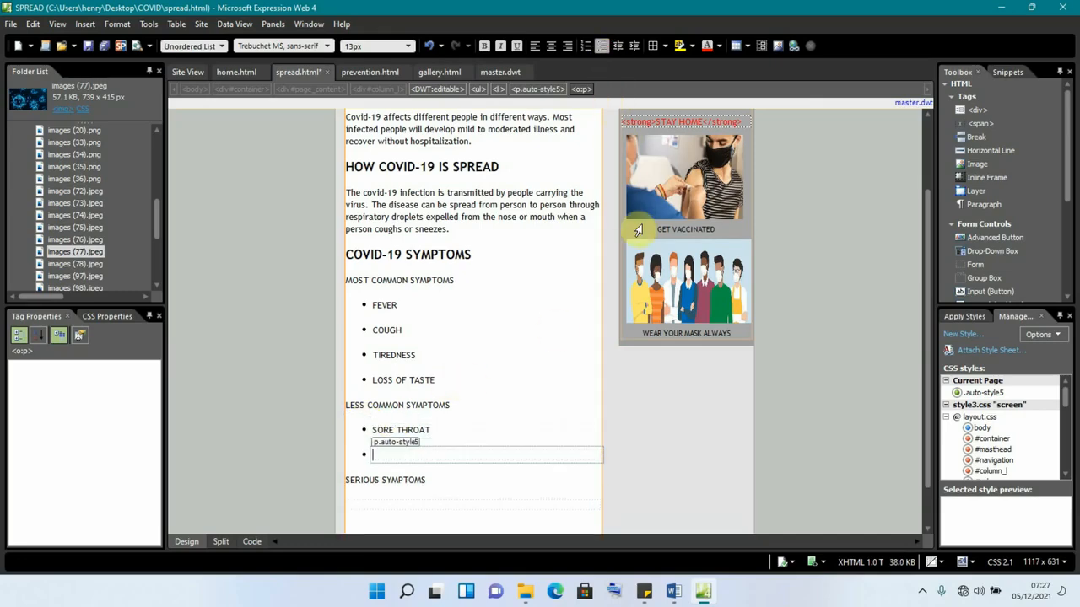
text(HEADACHE)
key(Return)
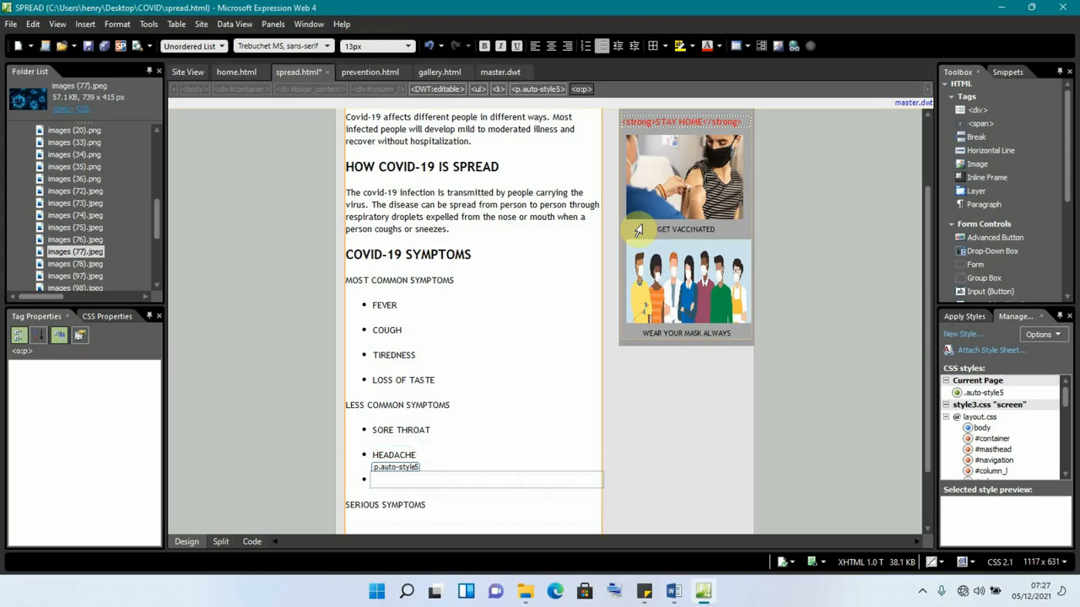
text(ACHES OR PAINS)
key(Return)
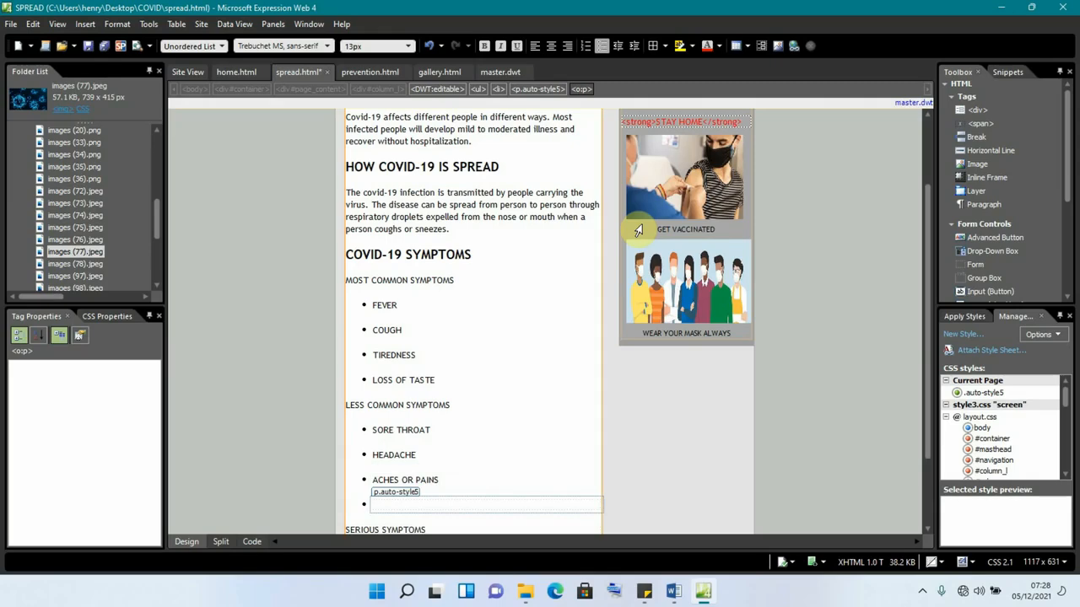
text(DIARRHOEA)
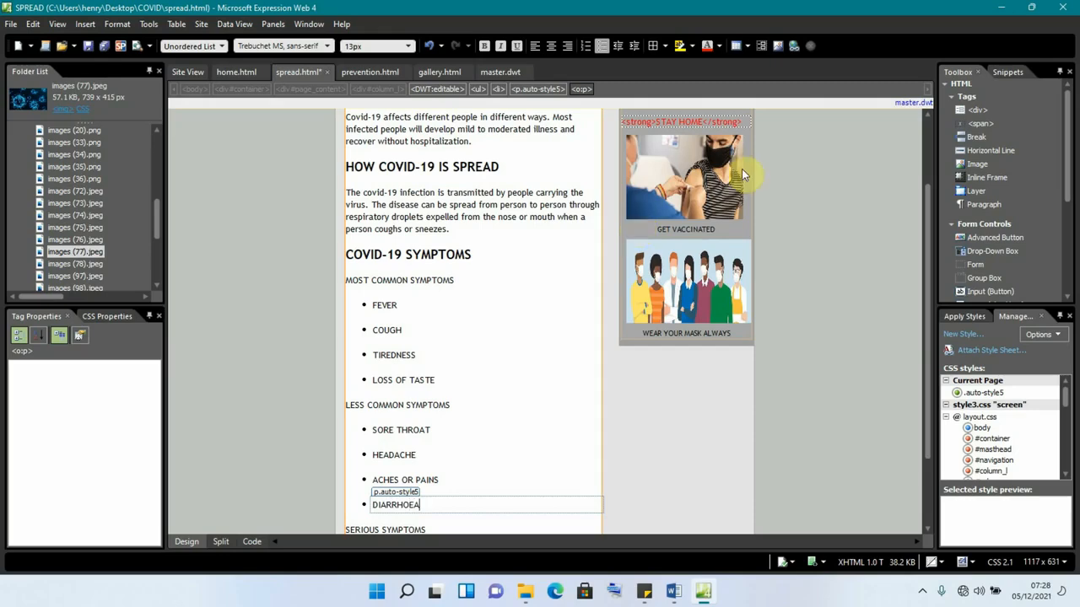
Enter DIFFICULTY BREATHING OR SHORTNESS OF BREATH on a new line below SERIOUS SYMPTOMS and make it a bulleted list item
scroll(578, 299, down, 1)
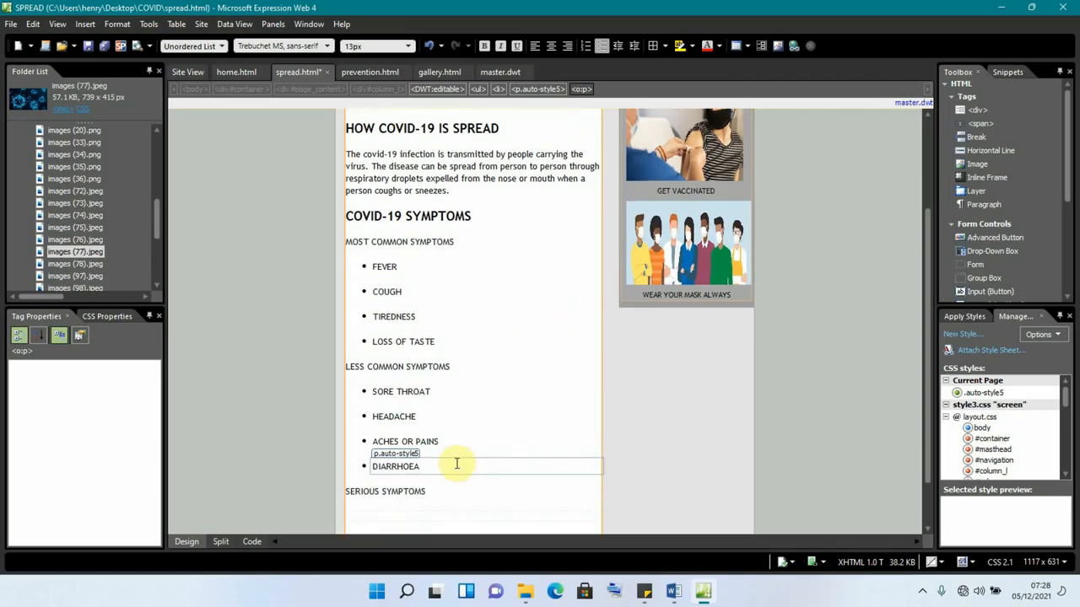
click(431, 492)
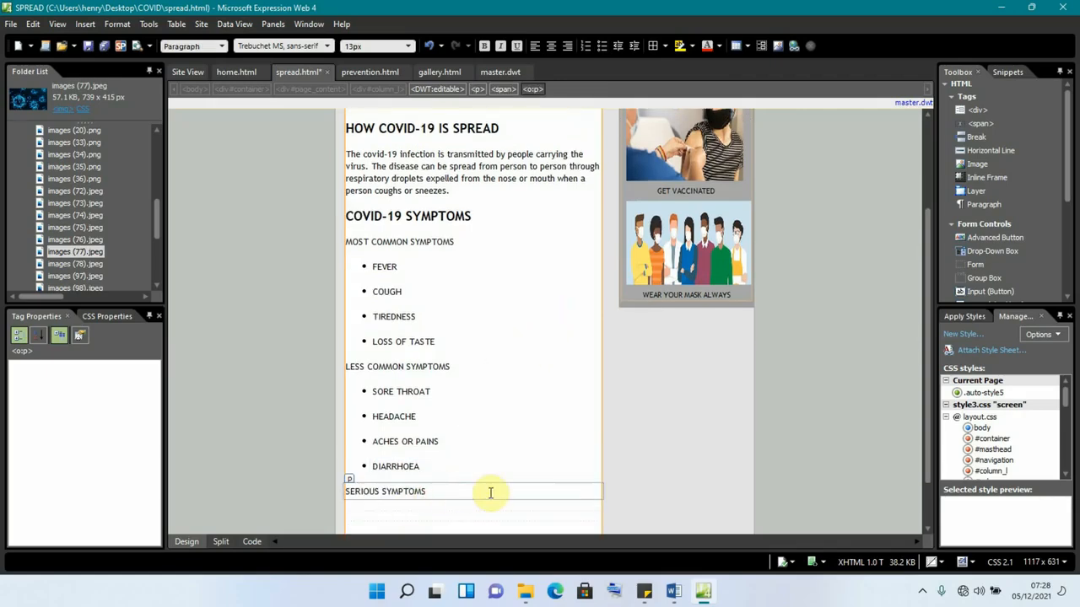
key(Return)
scroll(494, 492, down, 2)
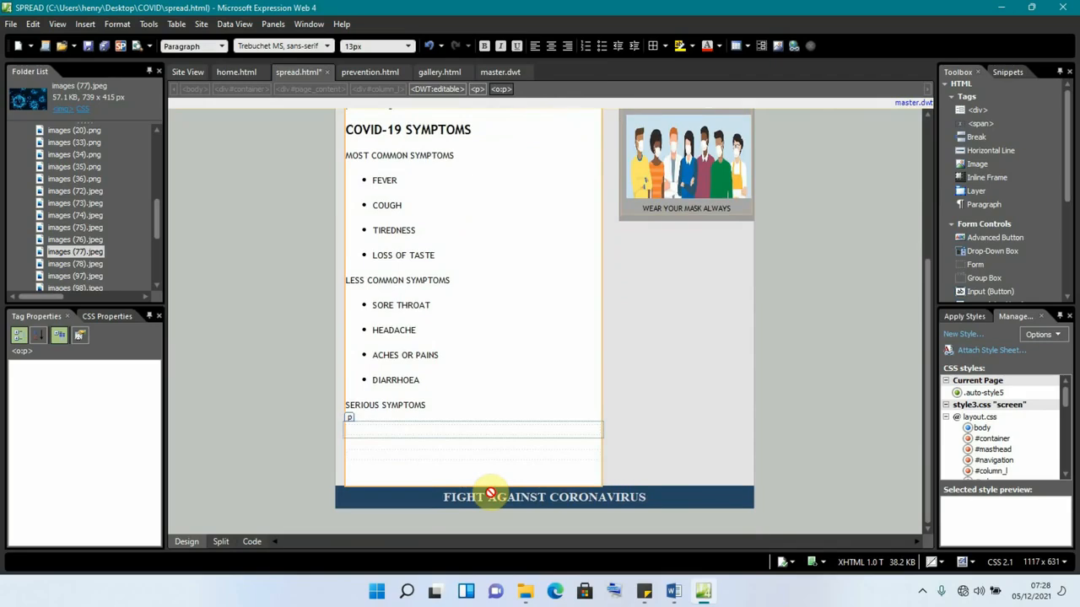
text(DIF)
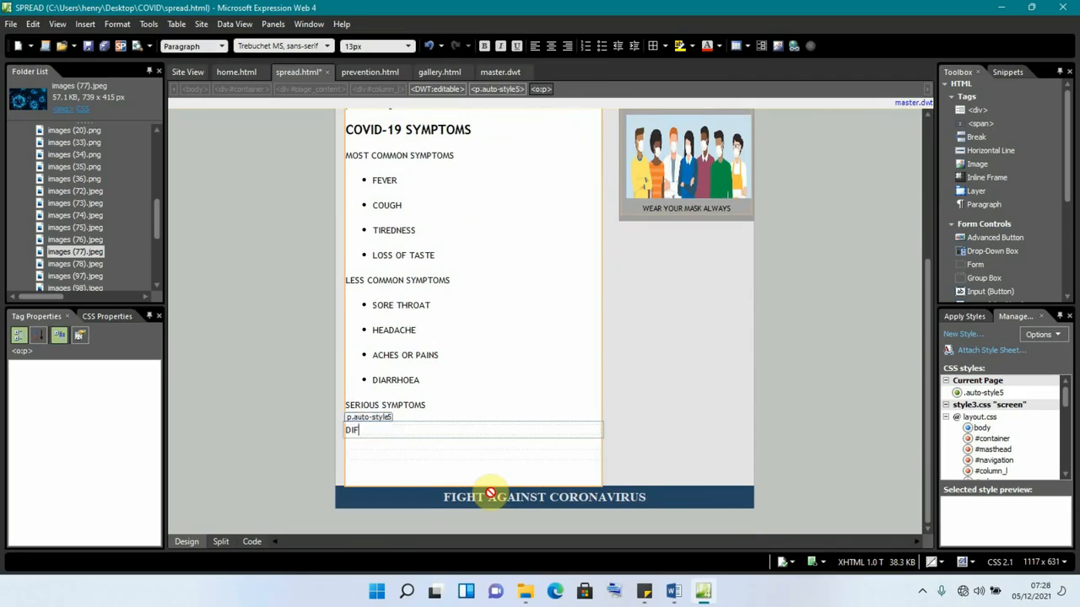
text(FICULTY BREATHING OR SHOR)
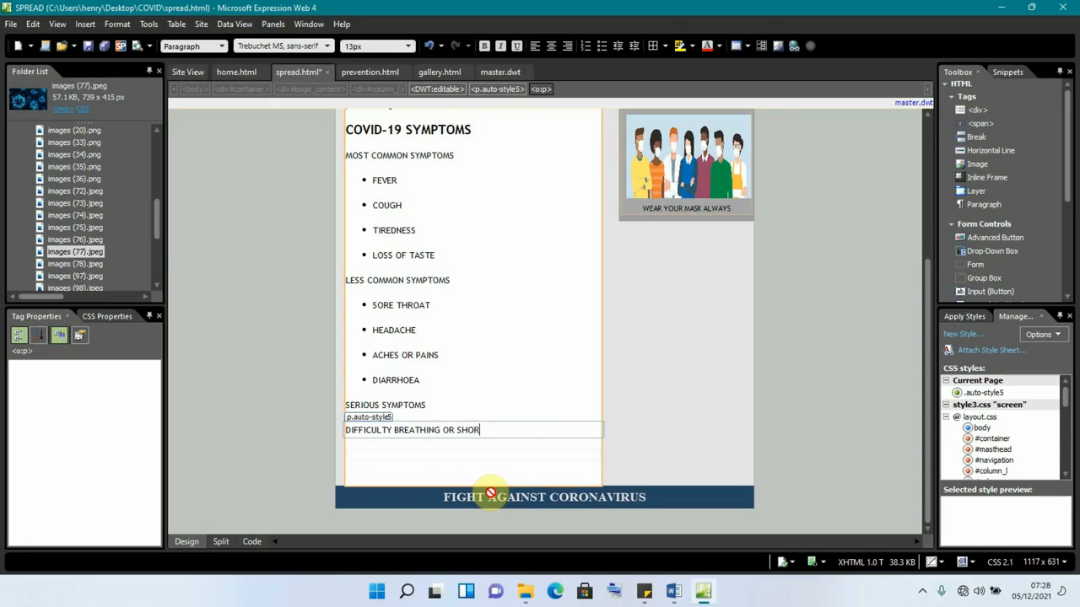
text(TNESS OF BREATH)
click(604, 48)
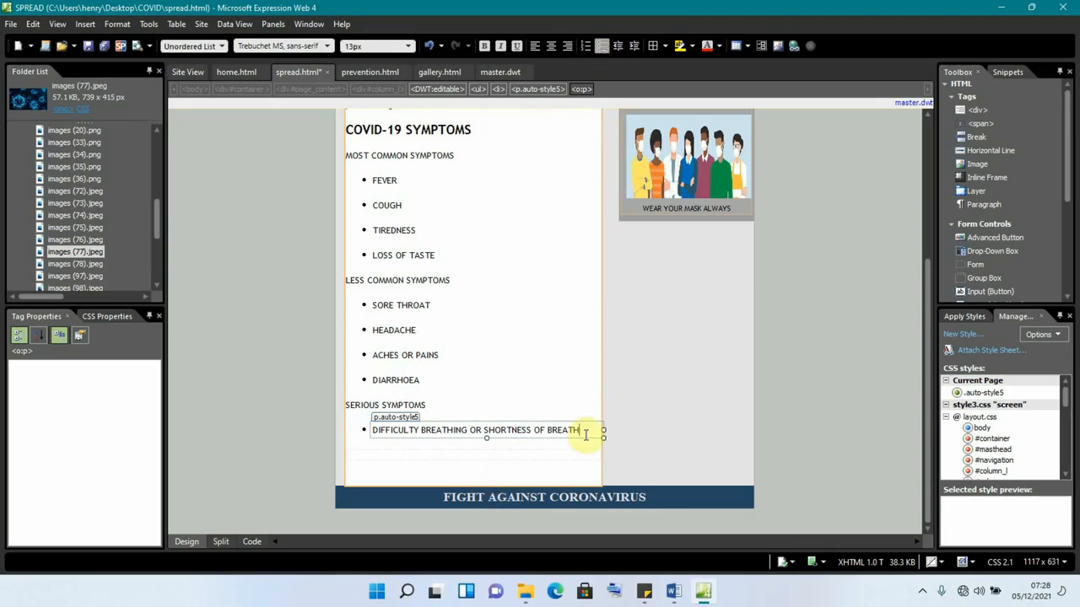
Add the bullet items LOSS OF SPEECH OR MOBILITY, CHEST PAIN and KIDNEY FAILURE to the SERIOUS SYMPTOMS list
key(Return)
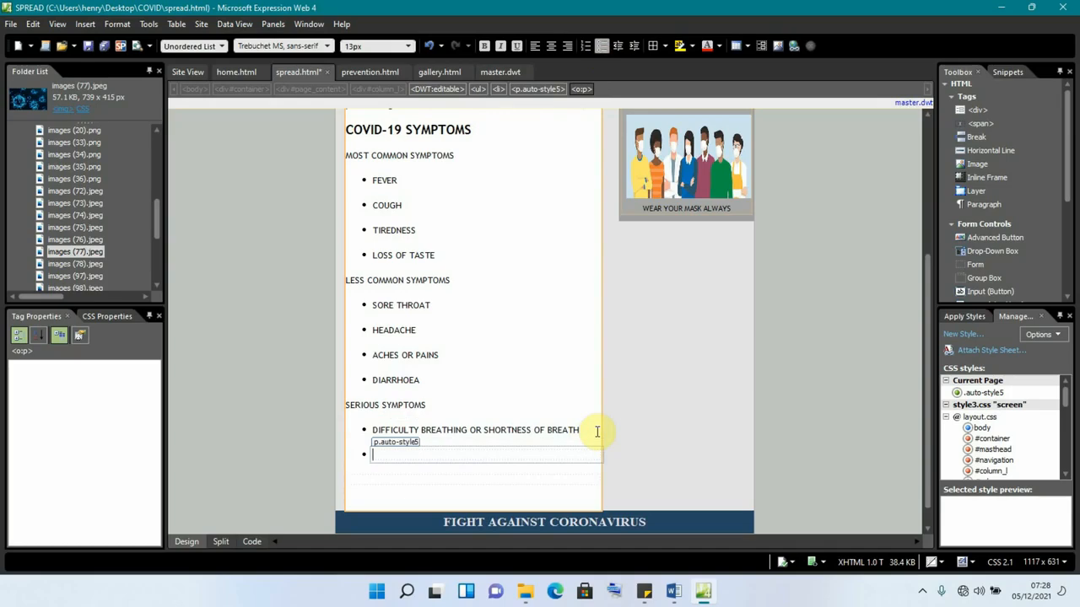
text(LOSS OF SPEECH OR MOBILI)
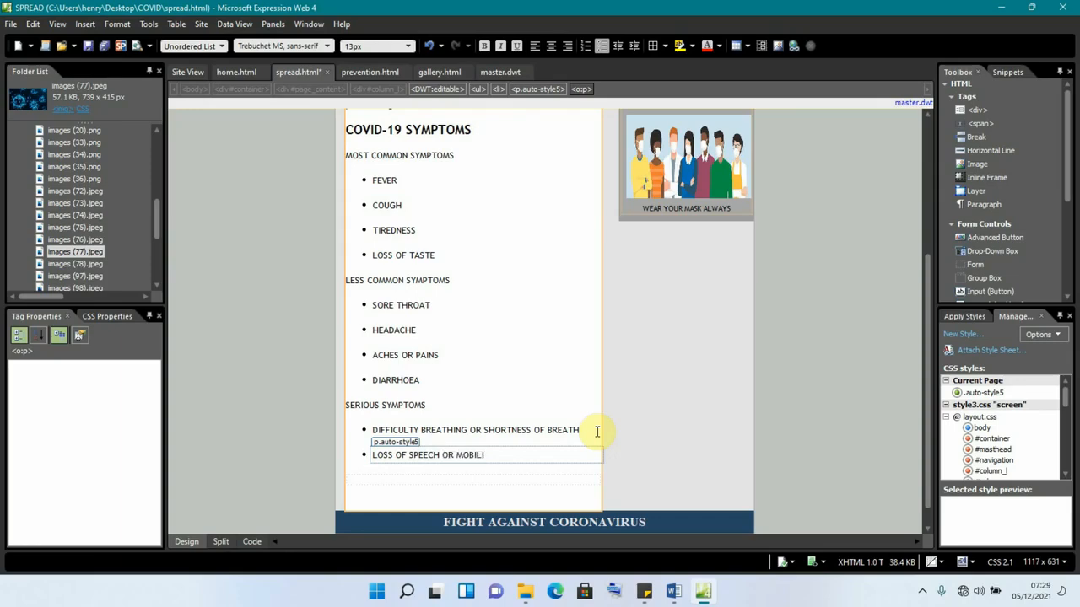
text(TY)
key(Return)
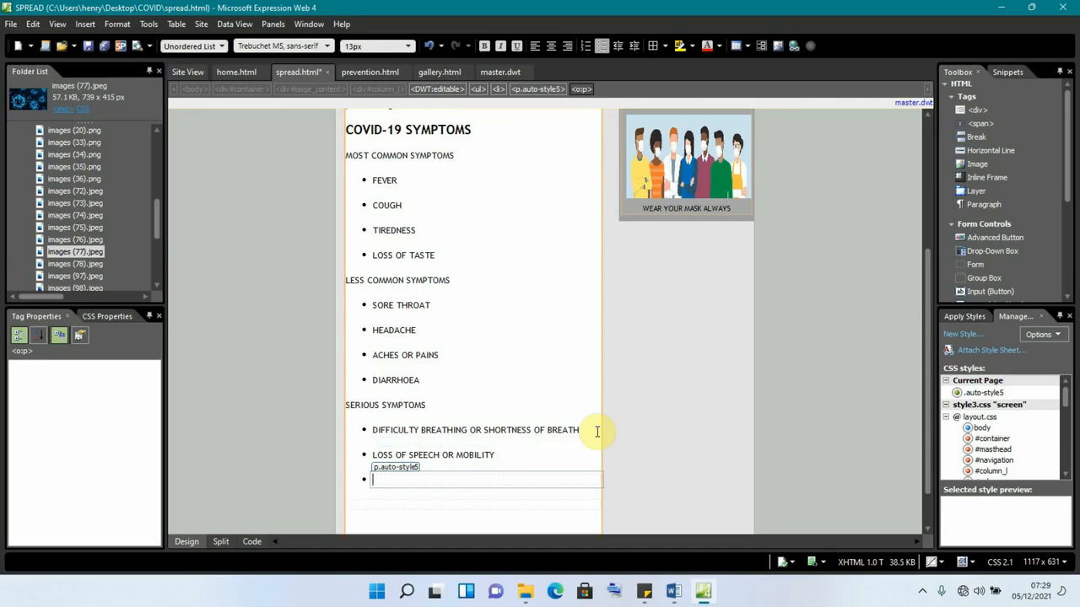
text(CHEST PAIN)
key(Return)
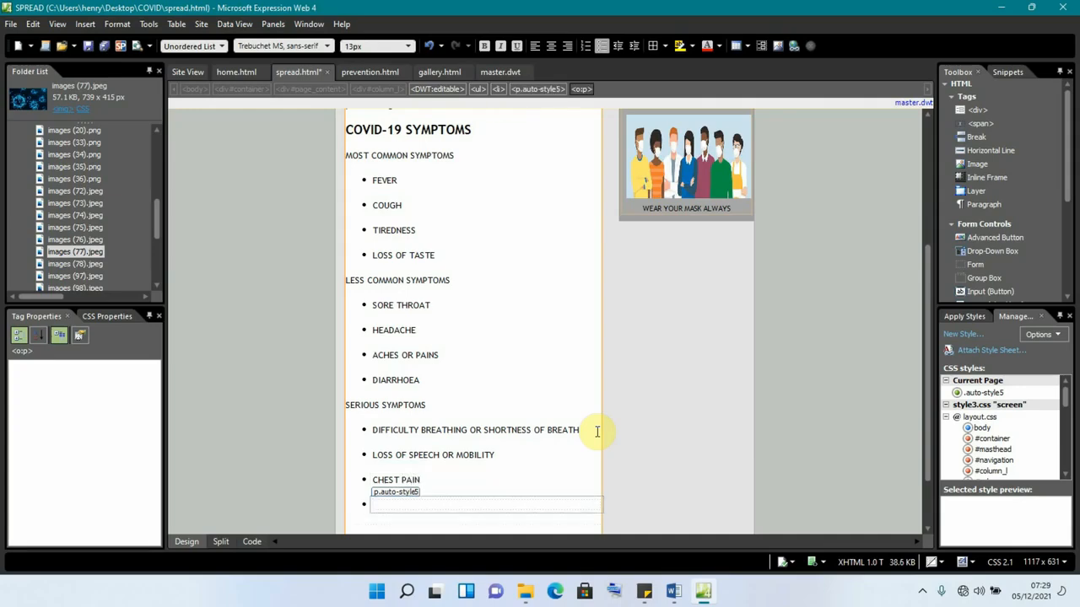
text(KIDNEY FAILURE)
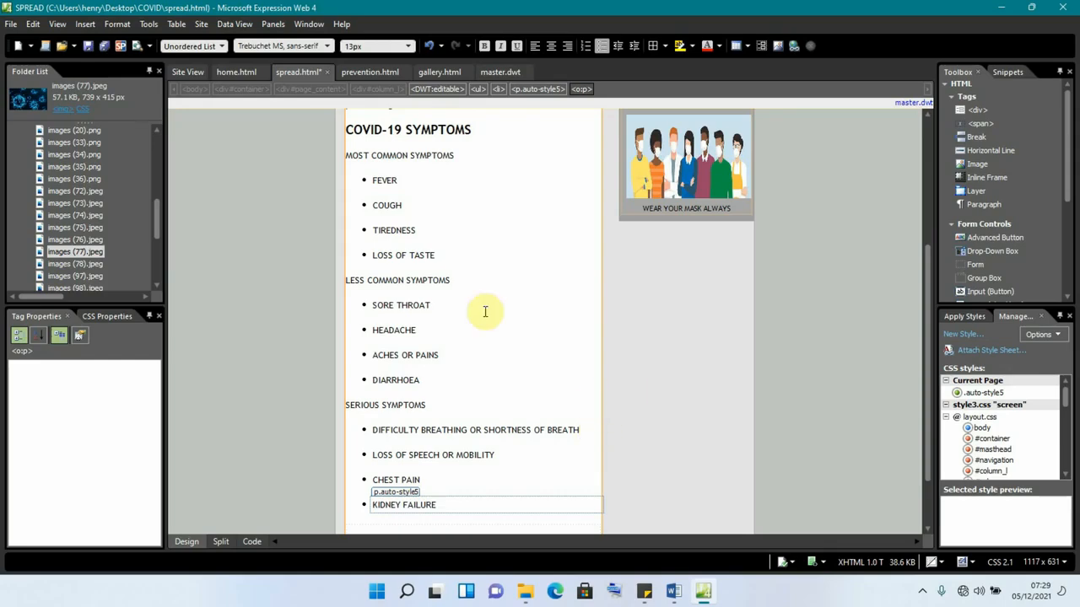
click(500, 367)
scroll(503, 388, up, 1)
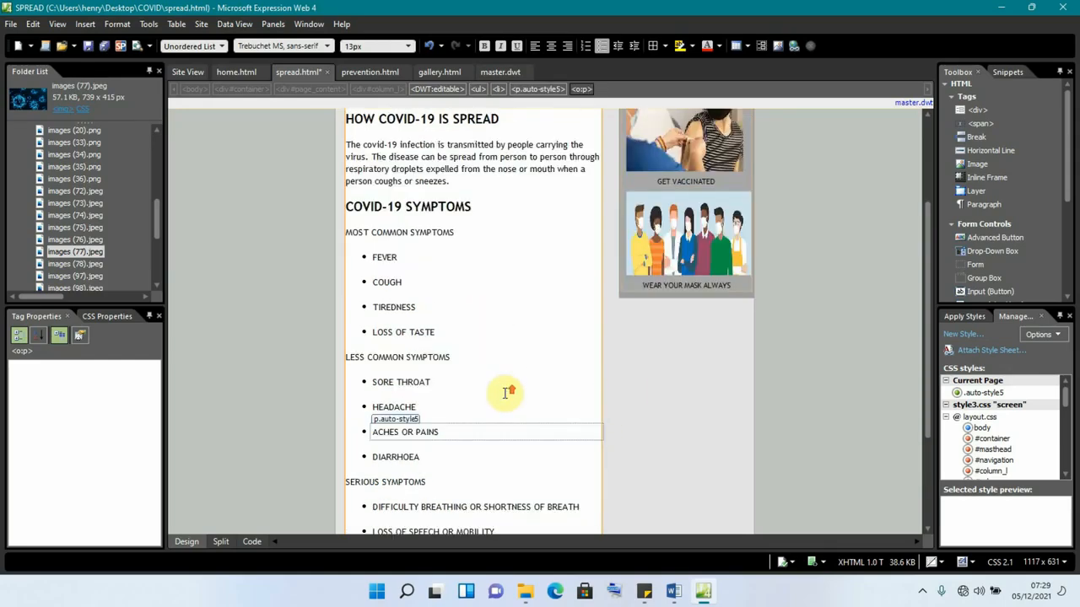
scroll(548, 405, down, 2)
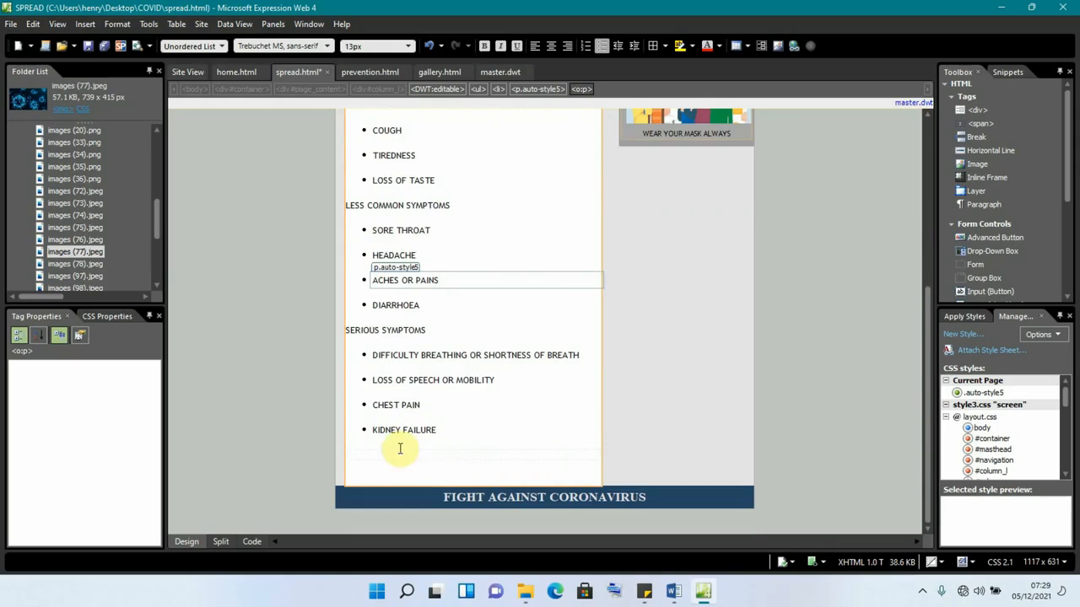
Copy the paragraph starting "Therefore, you should seek immediate medical attention" from PAGES.docx in Word to the empty line below KIDNEY FAILURE in Expression Web
click(400, 448)
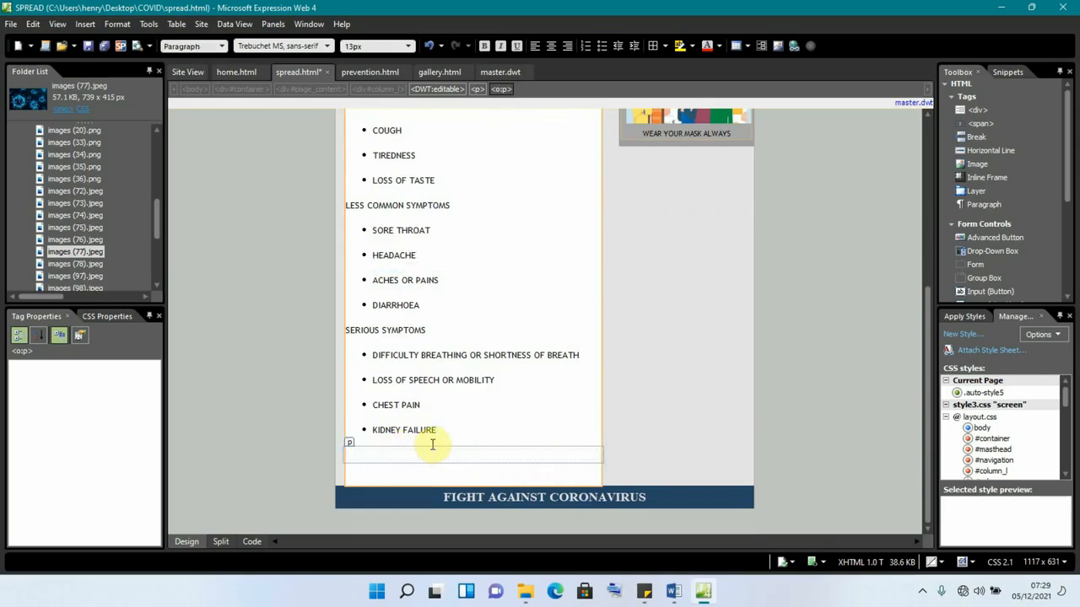
click(674, 590)
click(732, 540)
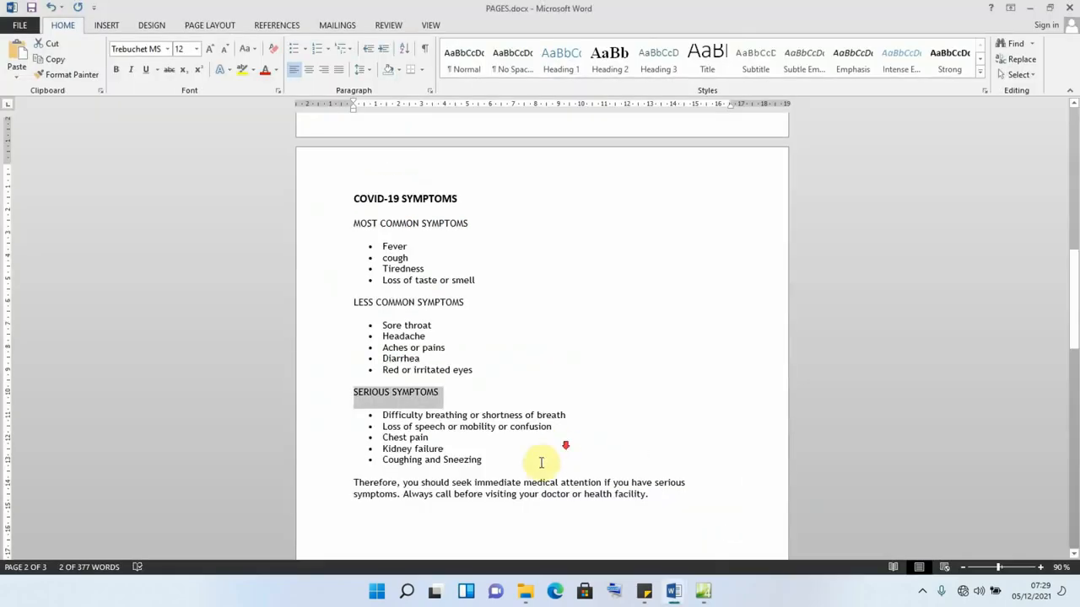
scroll(439, 485, down, 1)
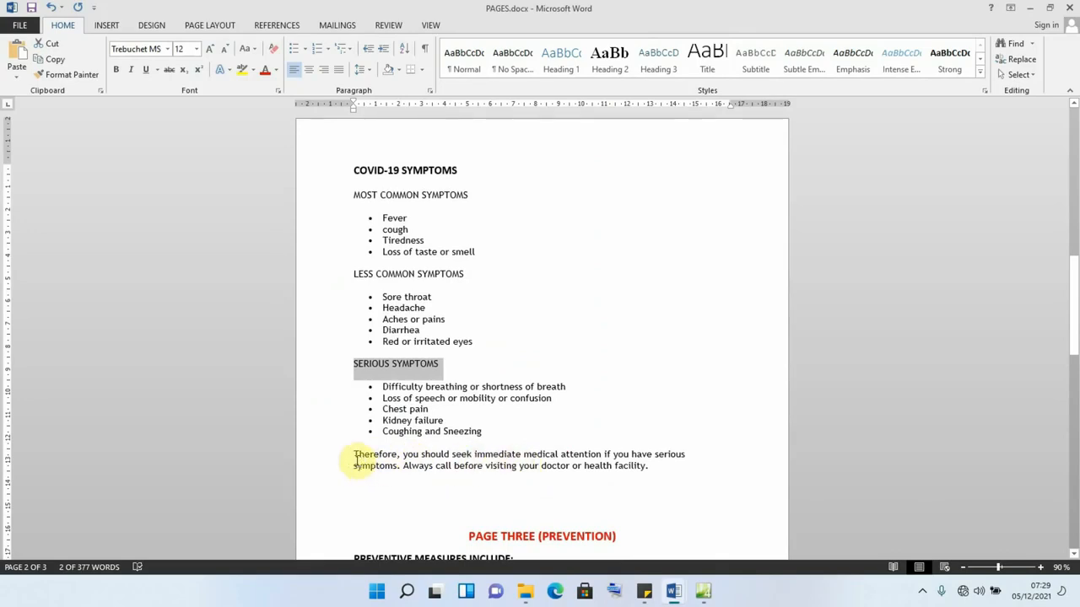
drag(354, 455, 654, 468)
right_click(589, 468)
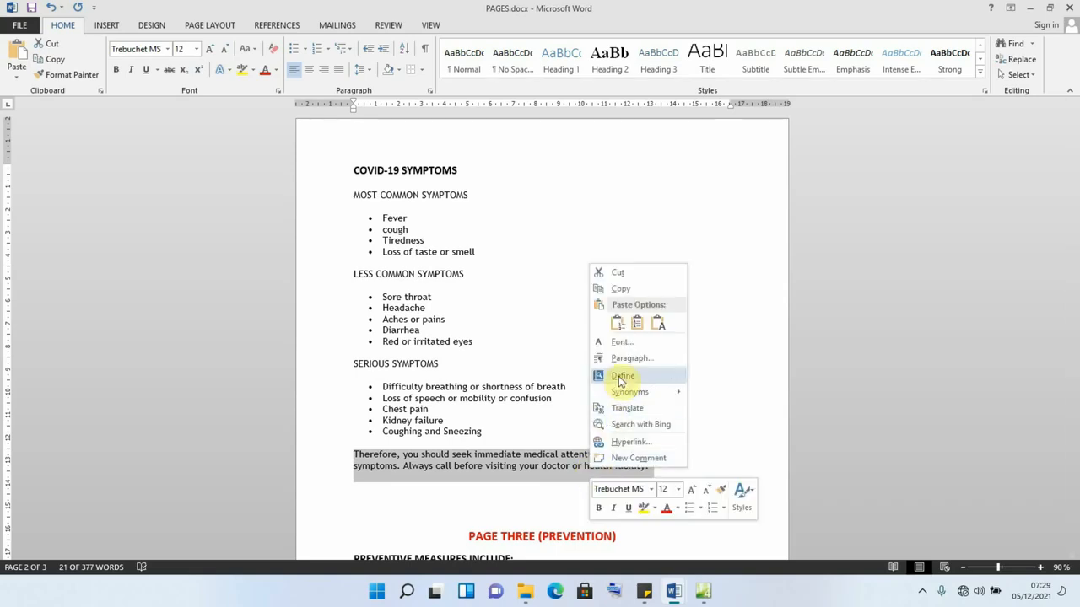
click(618, 296)
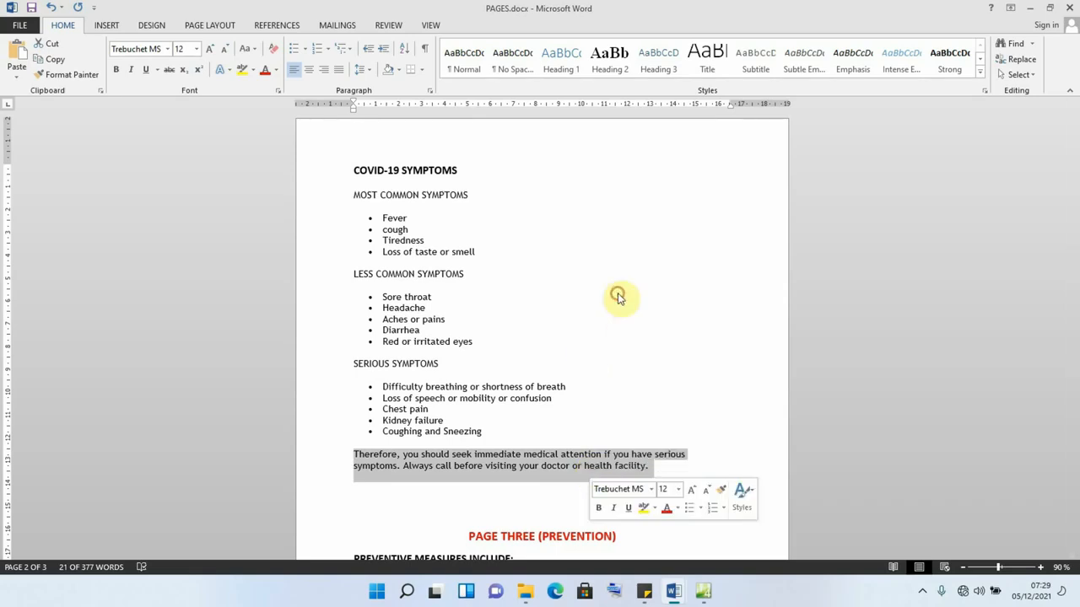
click(703, 591)
click(376, 454)
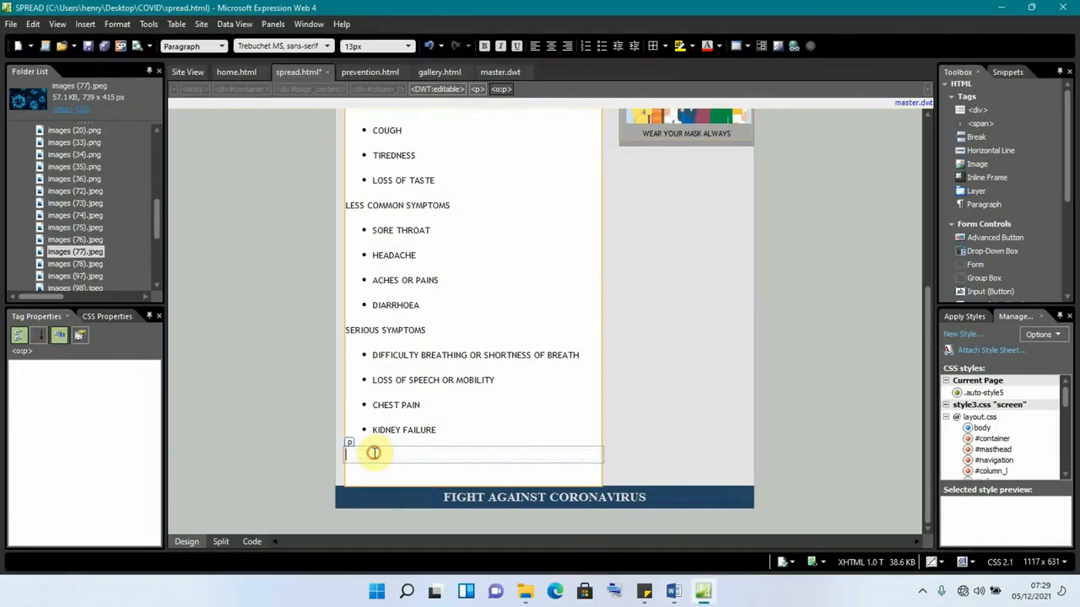
key(ctrl+v)
scroll(376, 454, down, 1)
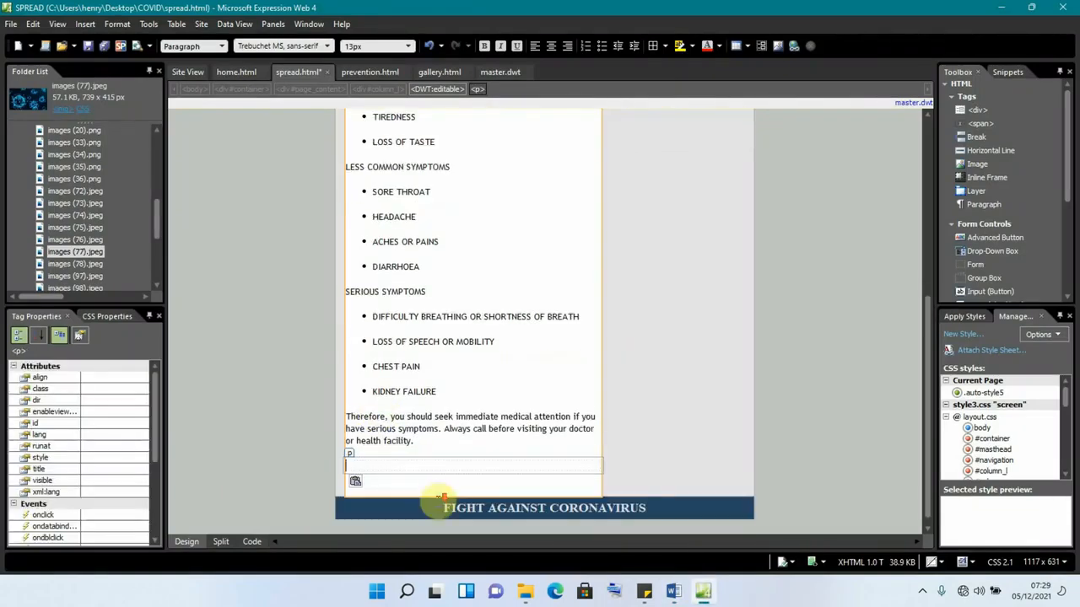
Remove the empty lines below the closing paragraph on medical attention
key(BackSpace)
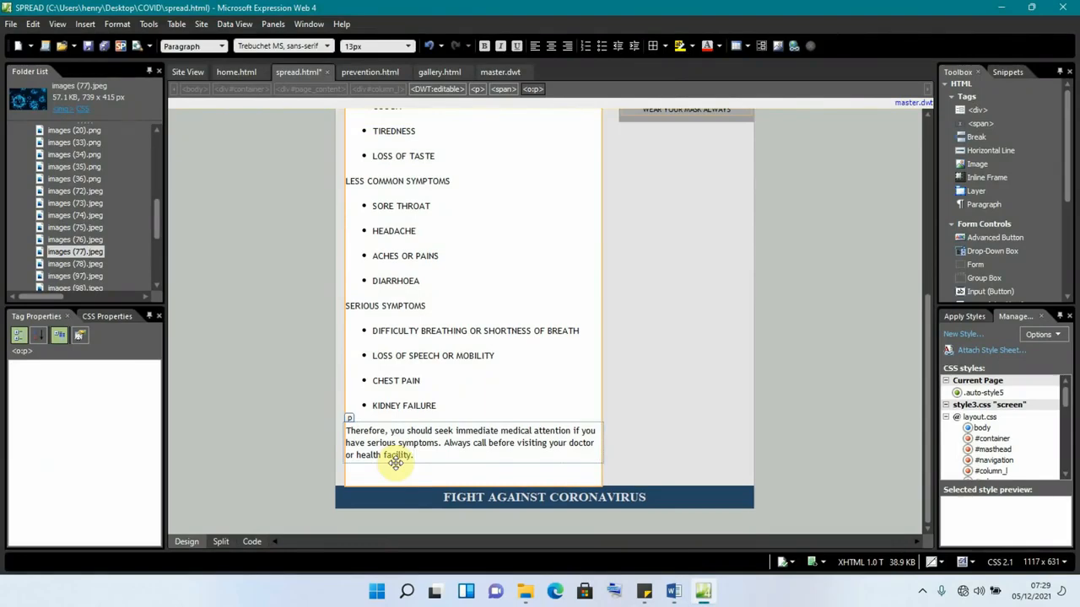
click(390, 476)
key(BackSpace)
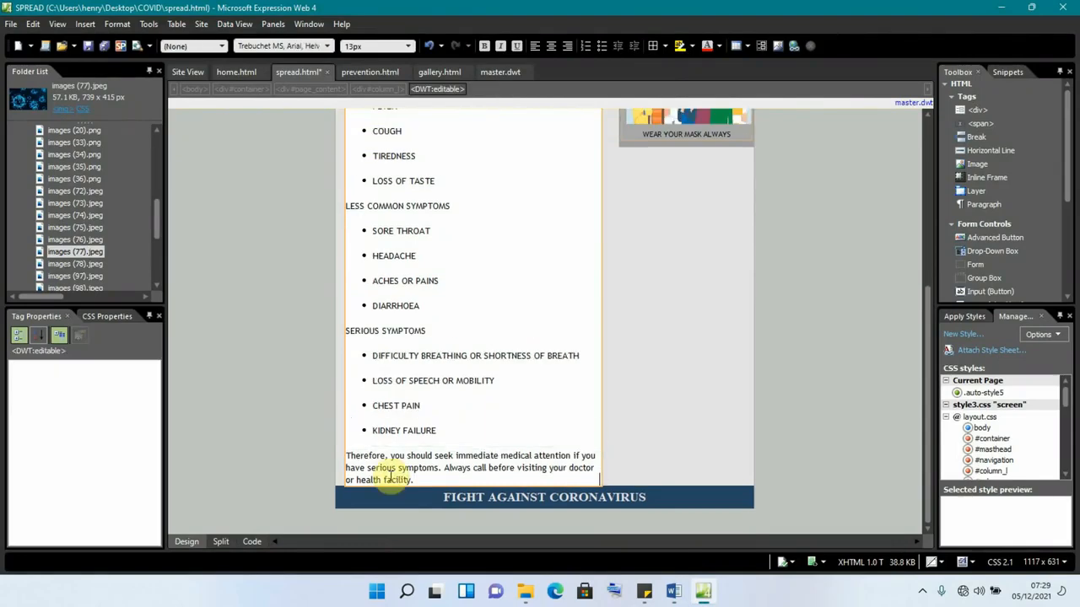
Review the finished spread page from its heading to the closing paragraph and save spread.html
scroll(472, 342, up, 6)
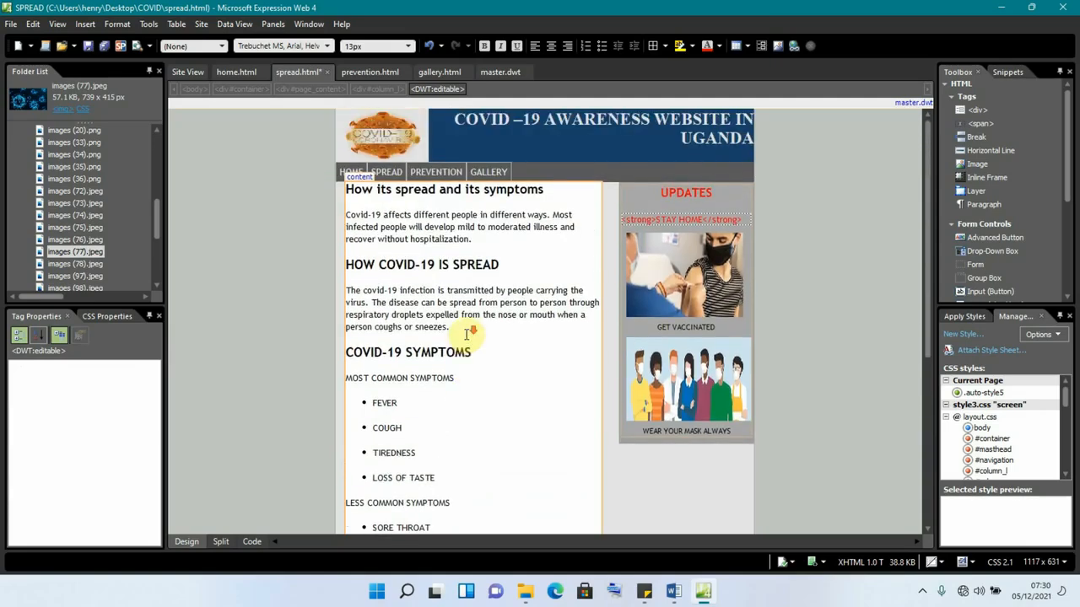
scroll(466, 334, down, 5)
scroll(470, 333, up, 4)
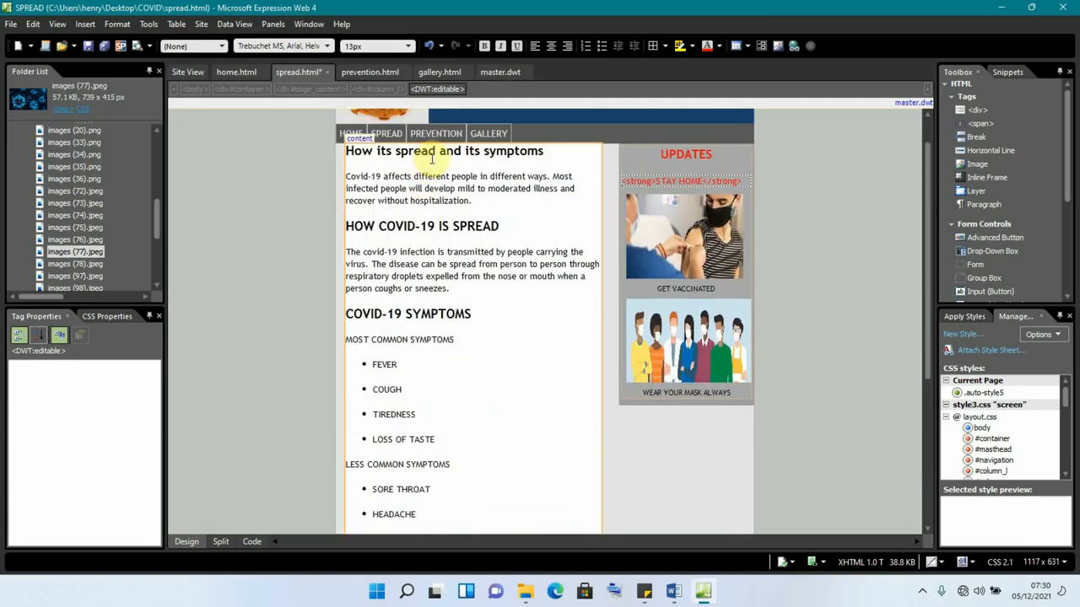
click(414, 178)
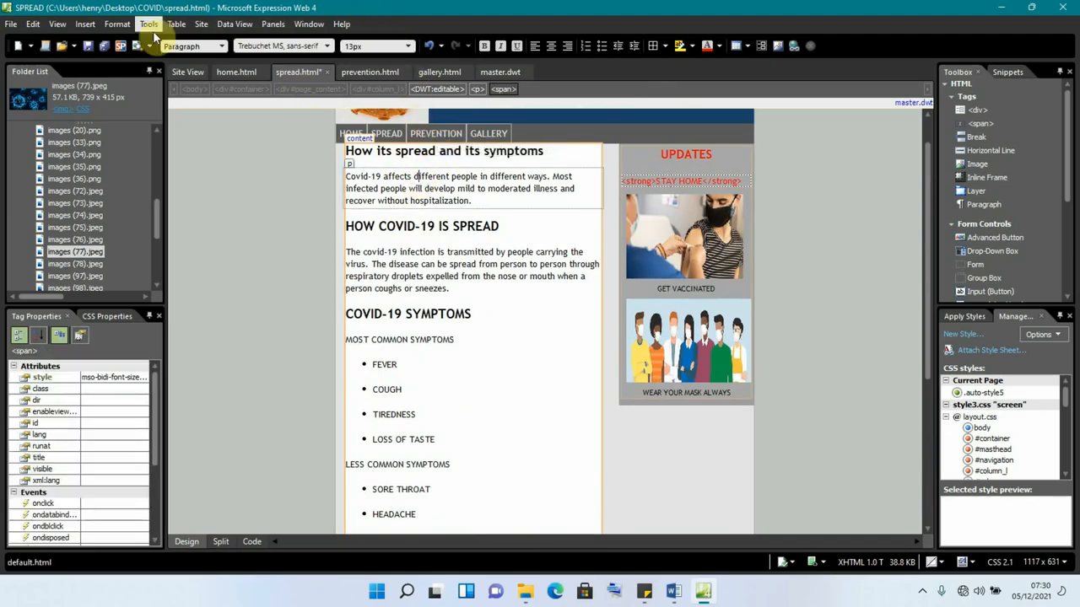
click(89, 45)
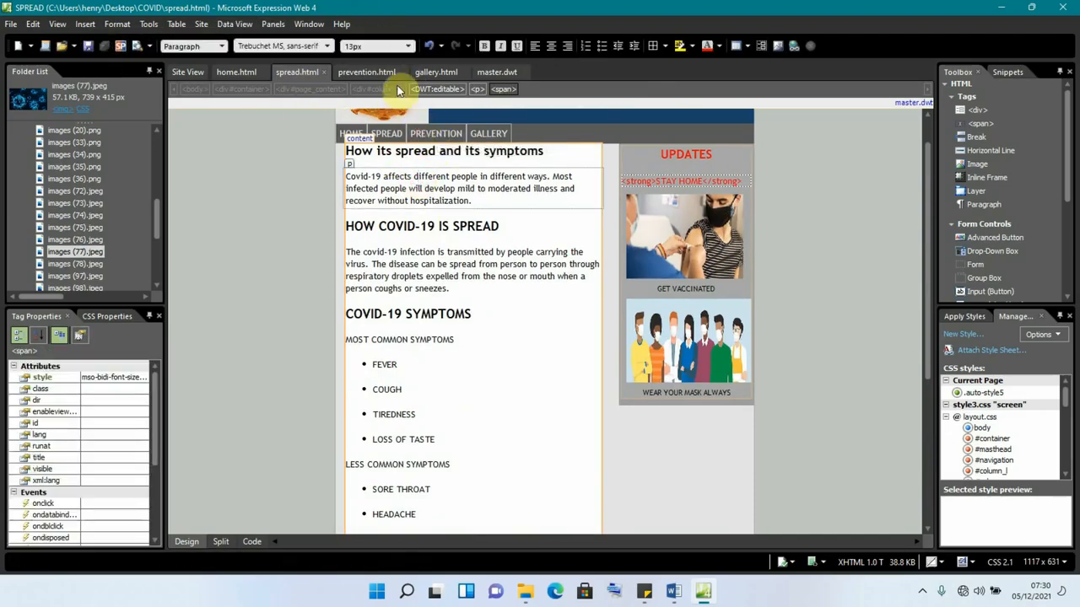
On prevention.html, replace Headline 2 with the heading PREVENTIVE MEASURES INCLUDE: copied from PAGES.docx in Word, and clear the placeholder text below it
click(368, 72)
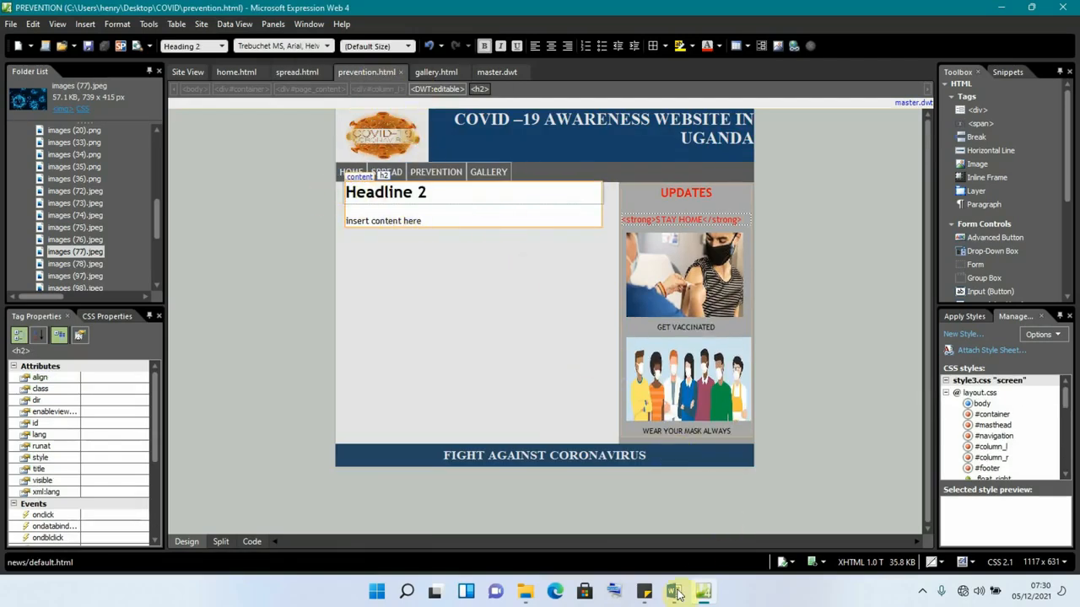
mouse_move(675, 594)
click(735, 516)
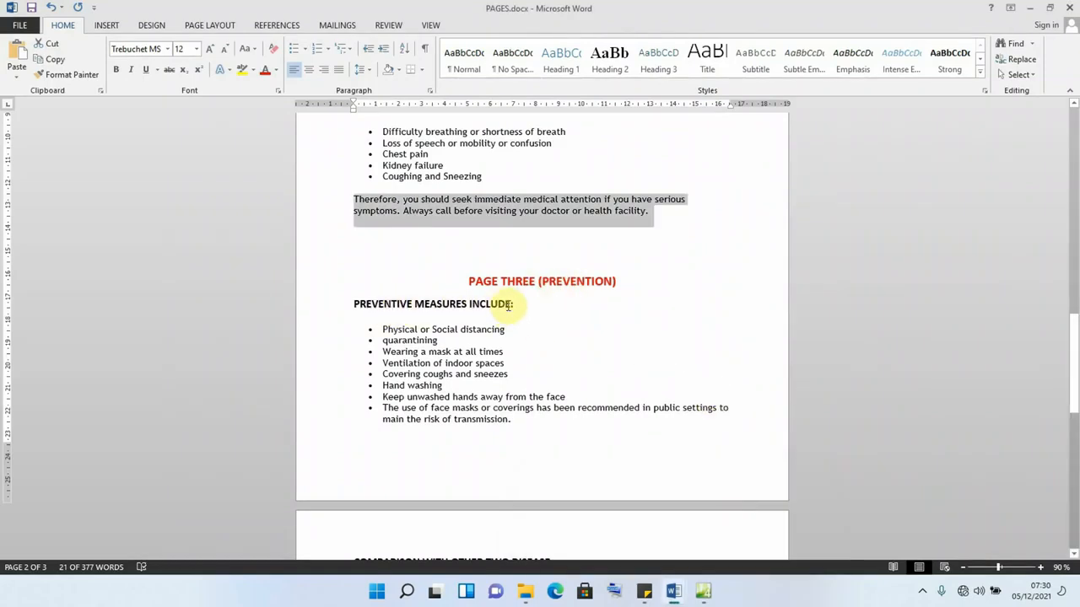
drag(514, 304, 369, 307)
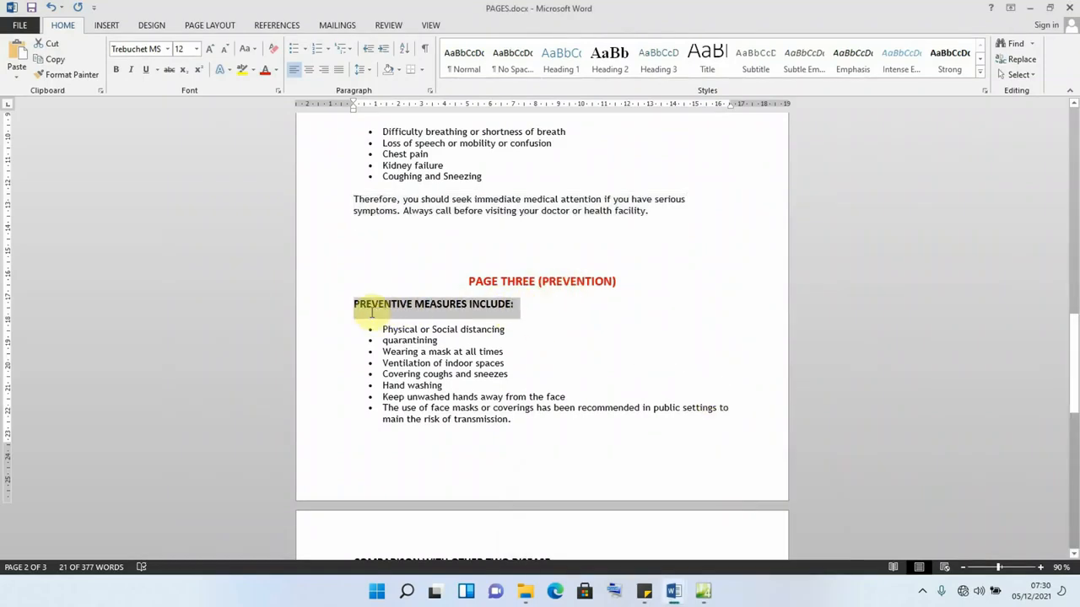
click(702, 593)
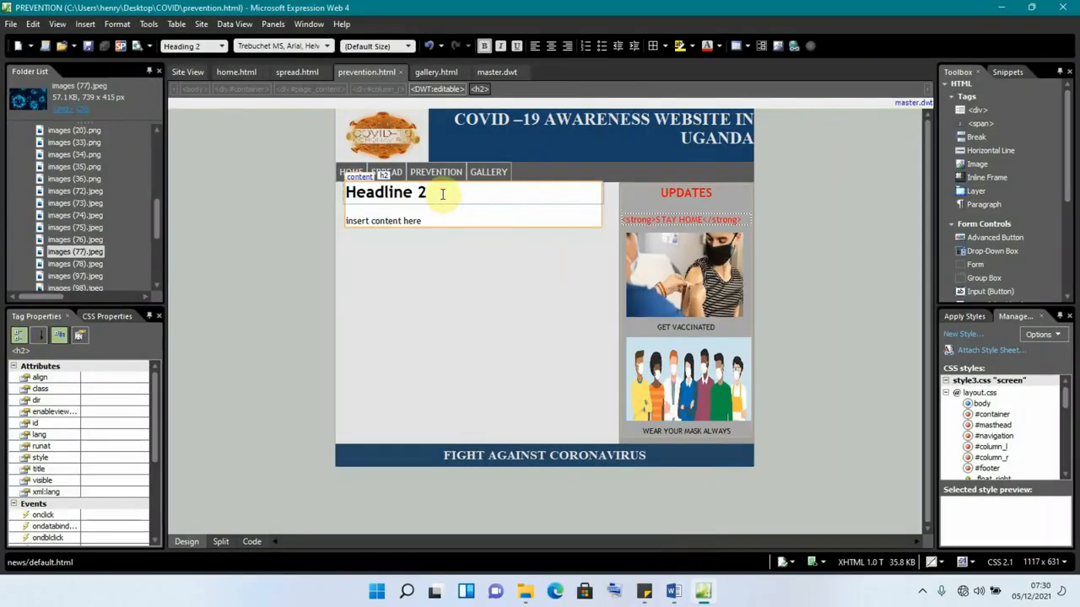
key(BackSpace)
key(BackSpace)
key(BackSpace)
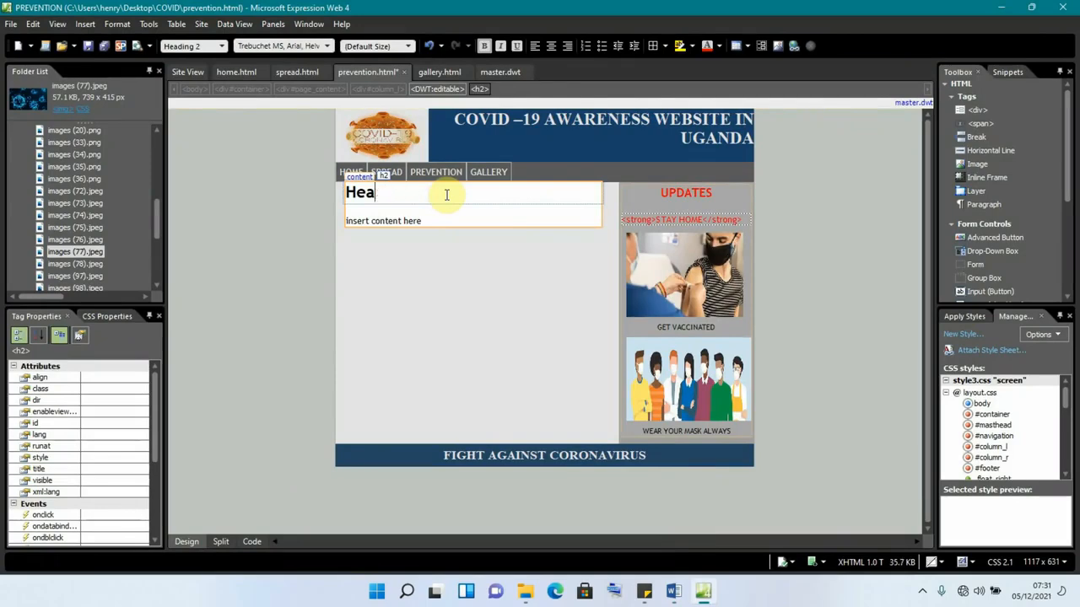
key(ctrl+v)
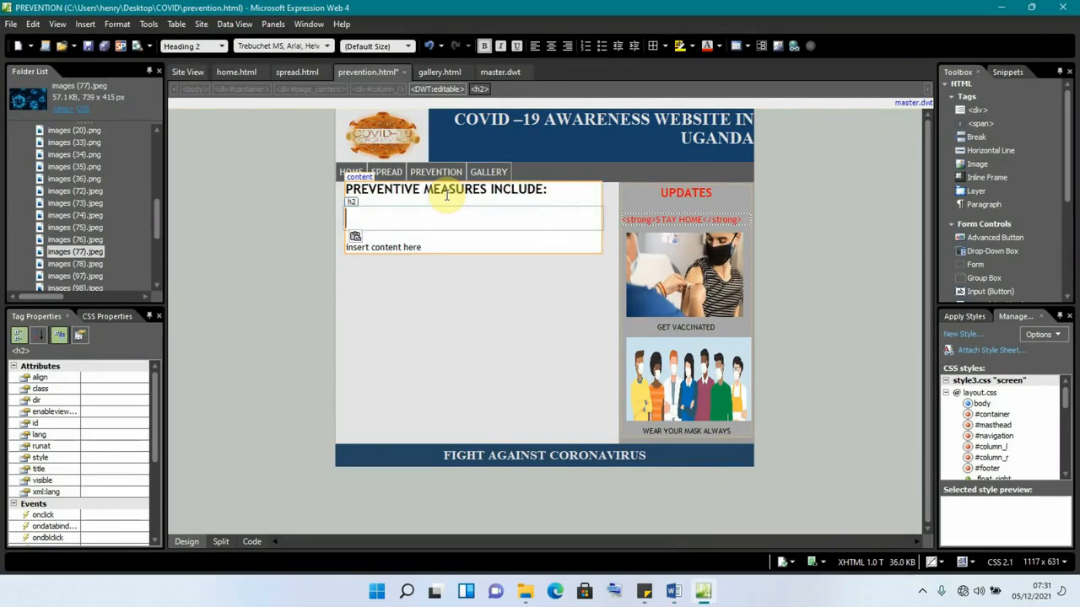
key(BackSpace)
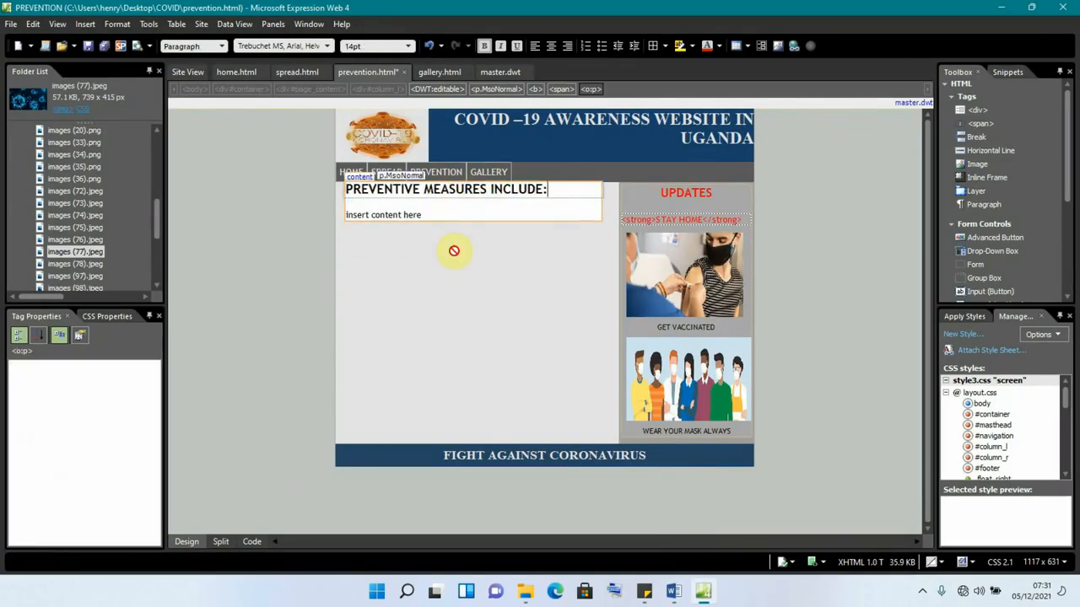
click(434, 214)
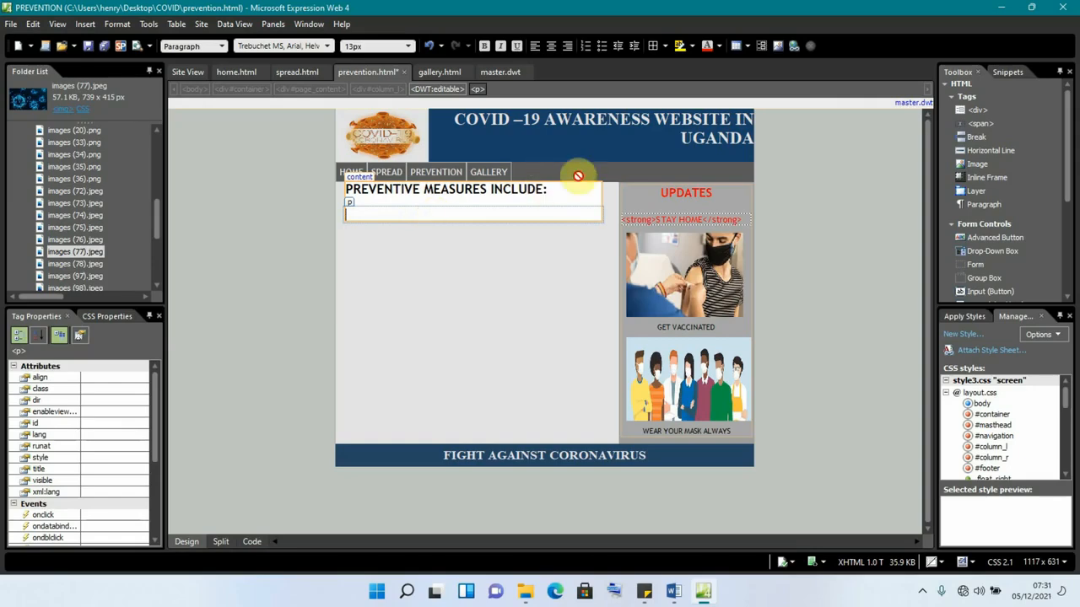
Remove the colon after PREVENTIVE MEASURES INCLUDE and format the line as Heading 1
click(554, 189)
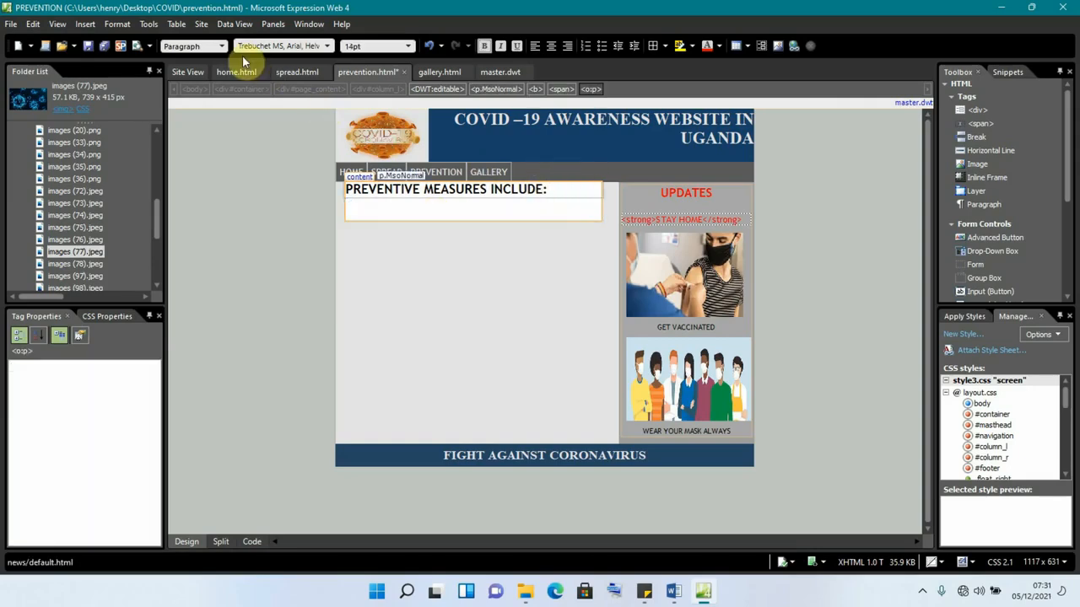
key(BackSpace)
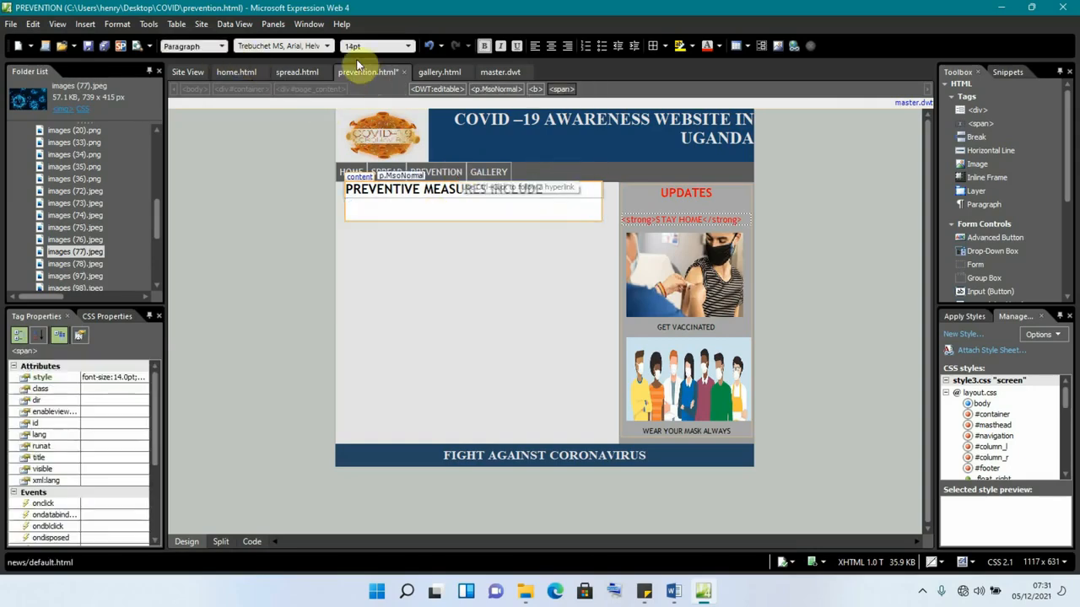
click(221, 46)
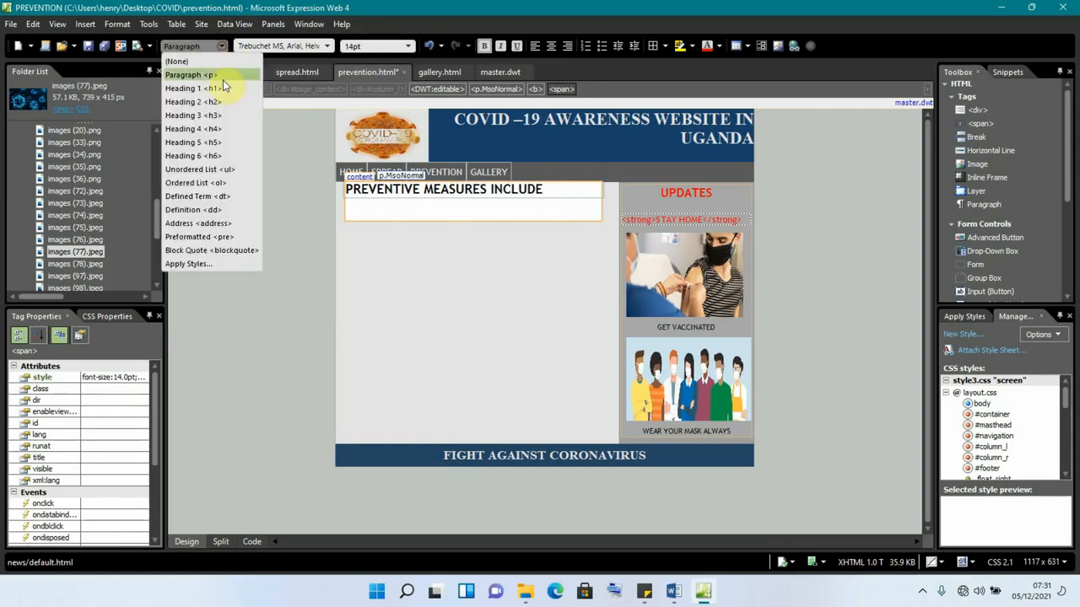
click(210, 88)
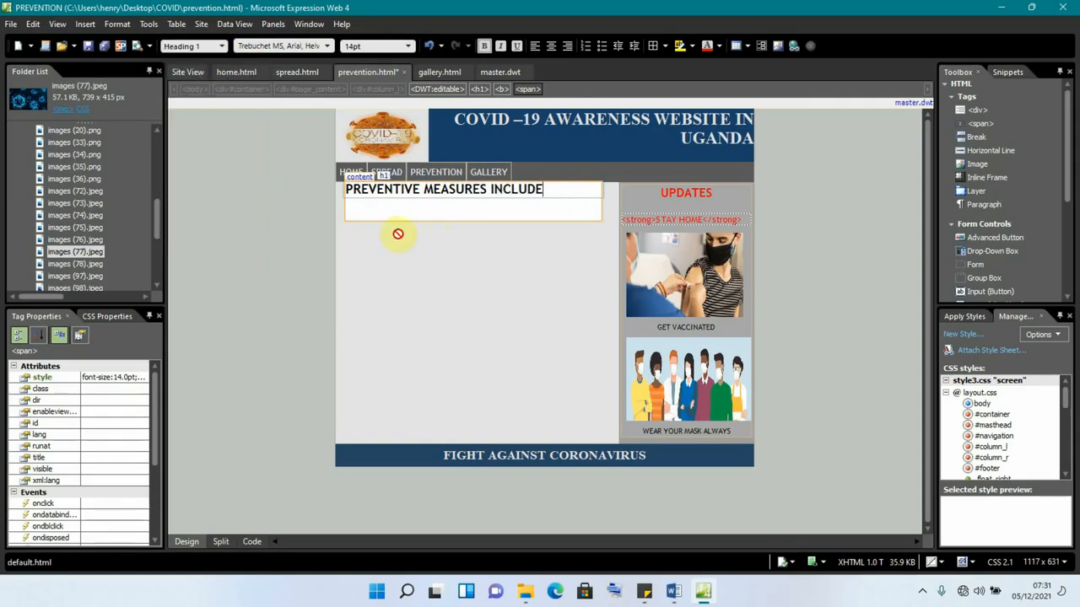
key(Return)
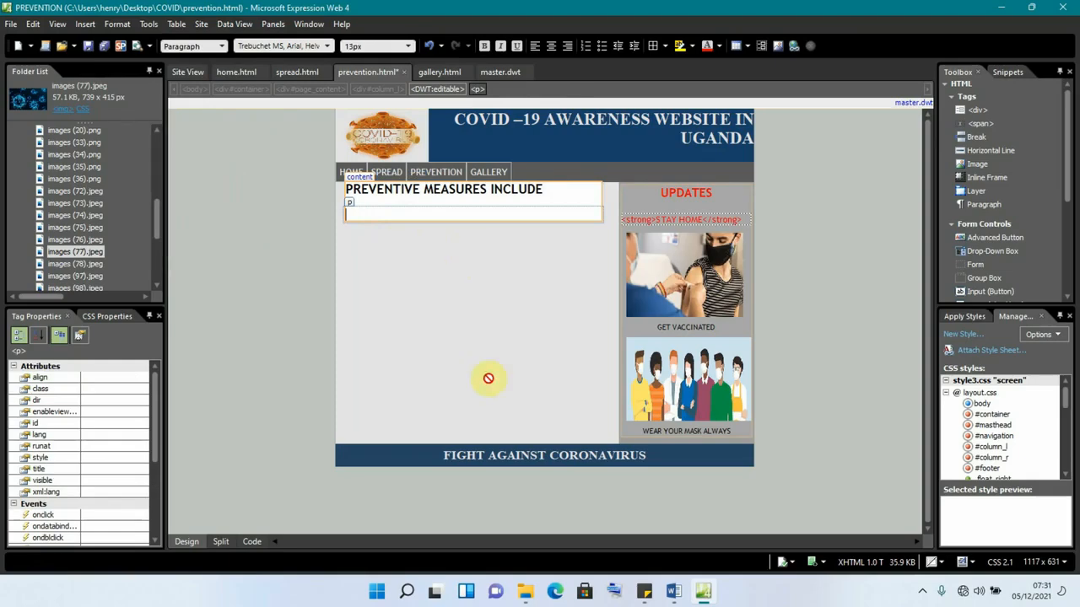
Copy the bullet Physical or Social distancing from PAGES.docx in Word to the empty line below the heading in Expression Web
click(673, 591)
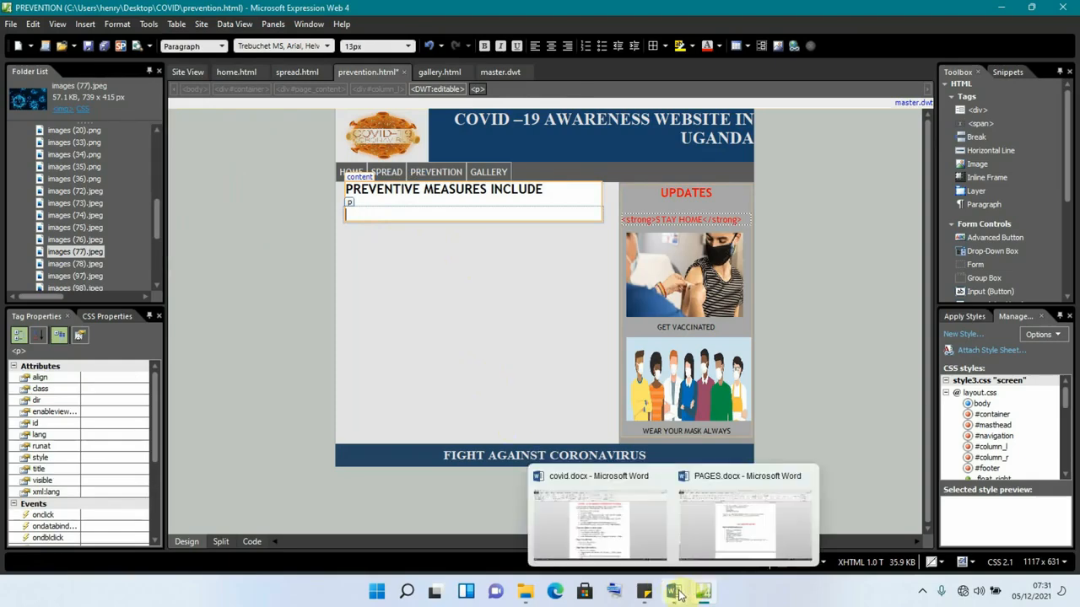
click(715, 546)
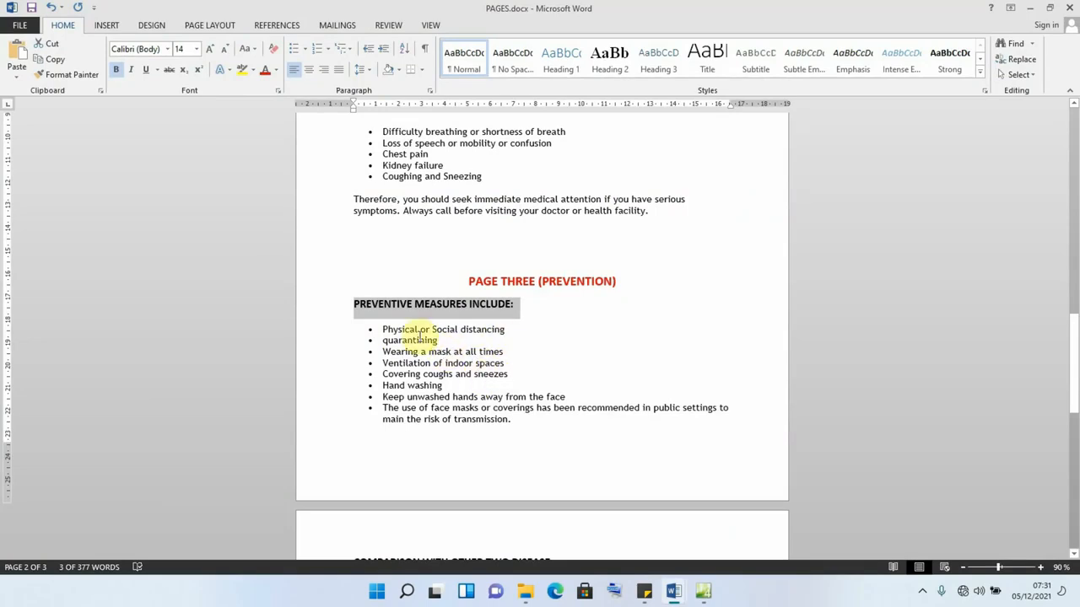
drag(503, 329, 388, 330)
key(ctrl+c)
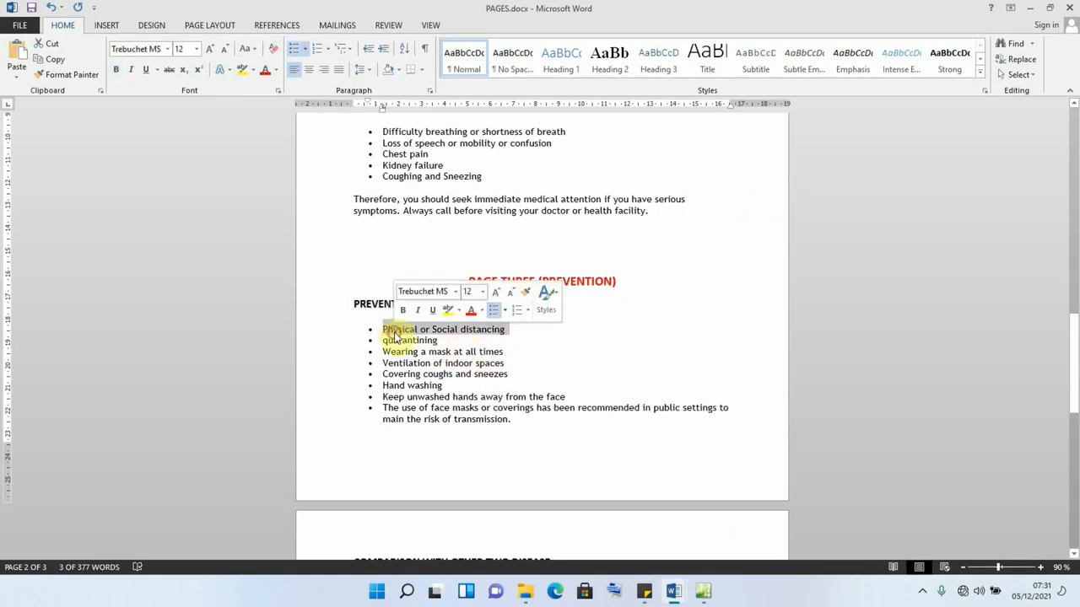
click(703, 590)
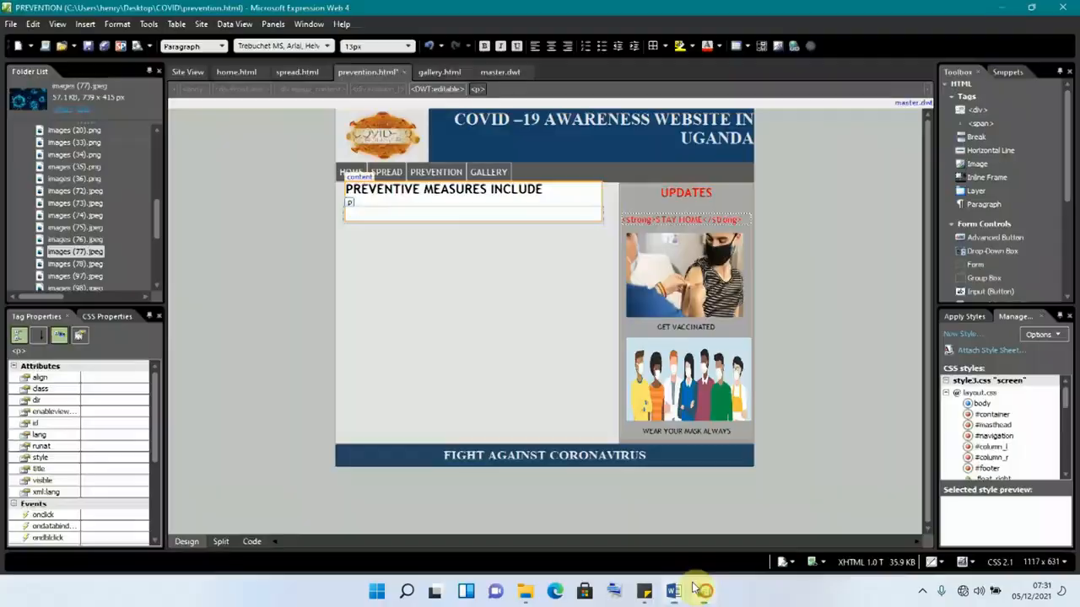
key(ctrl+v)
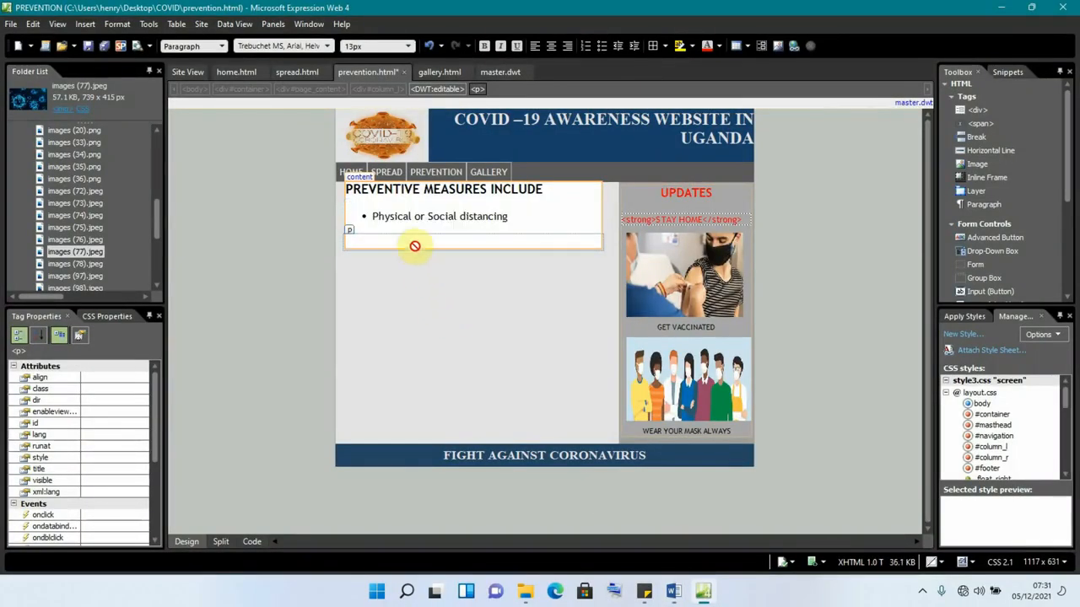
Add Quarantining as a bullet item below Physical or Social distancing
click(510, 216)
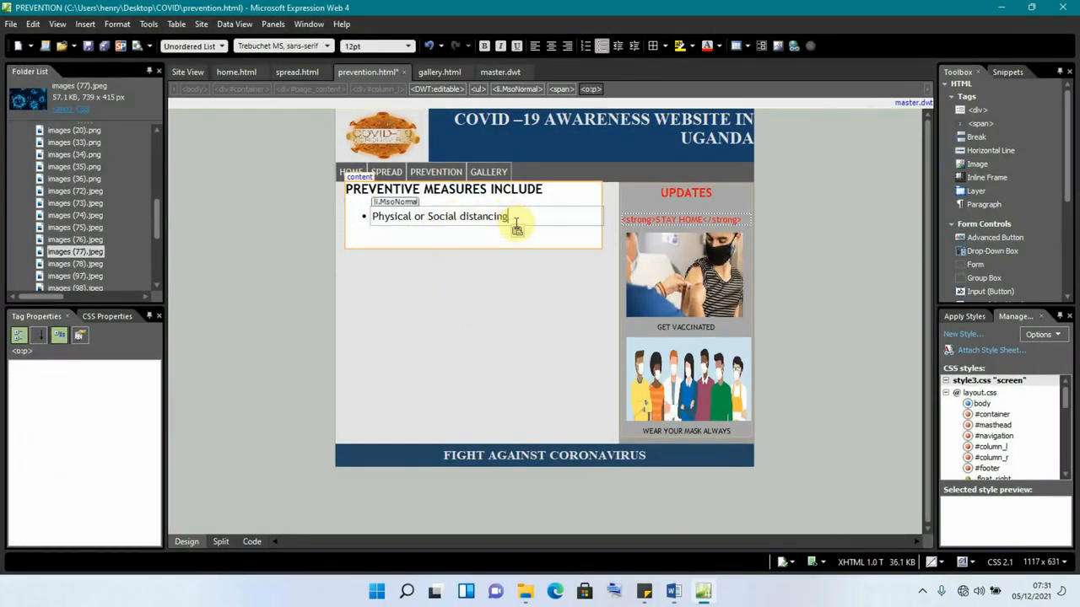
key(Return)
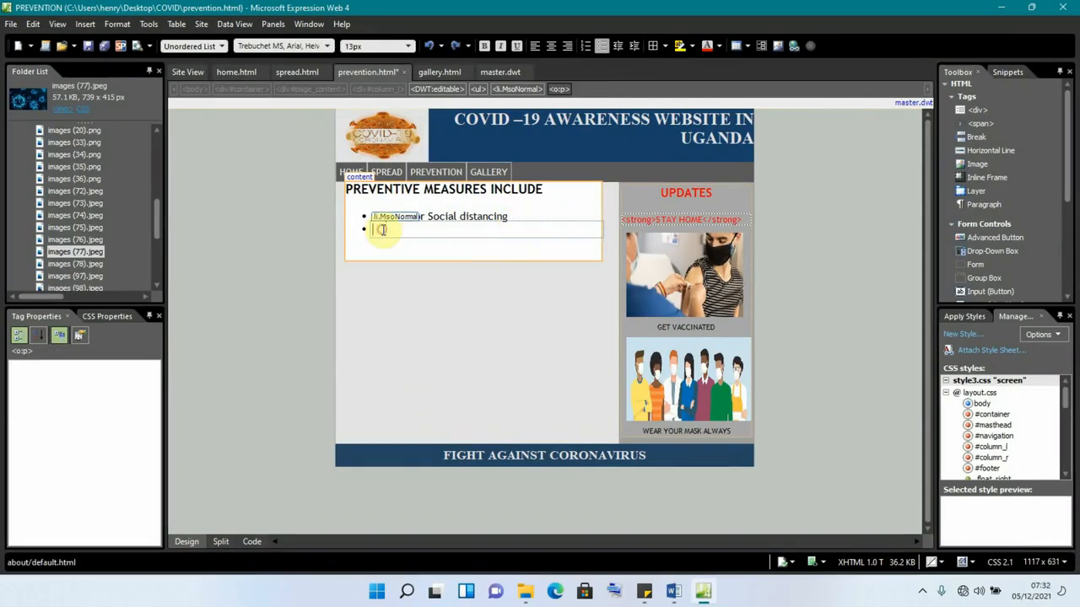
text(QUARANTINING)
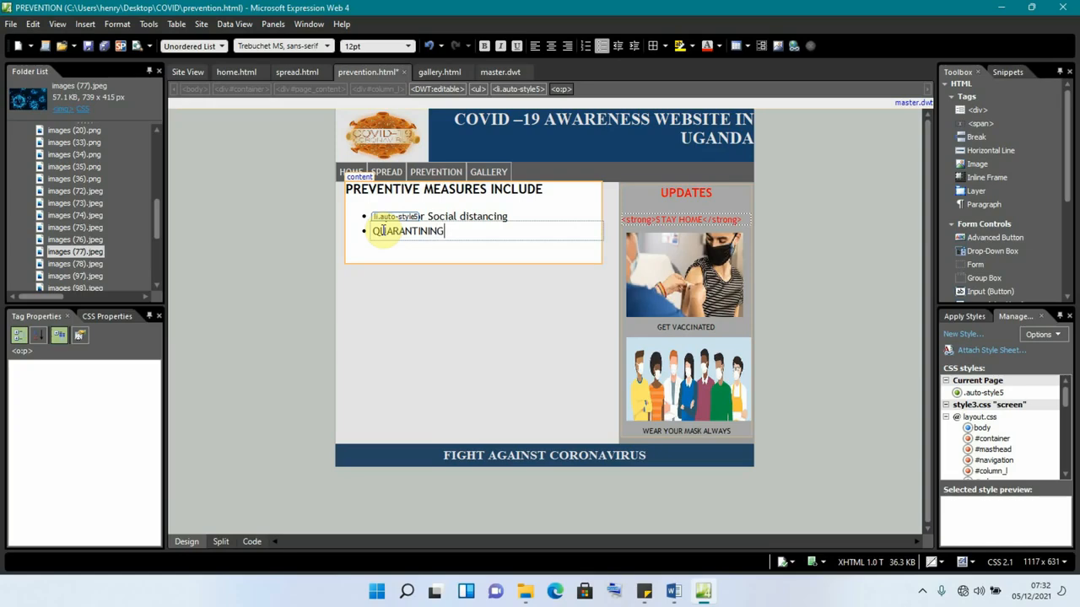
double_click(424, 231)
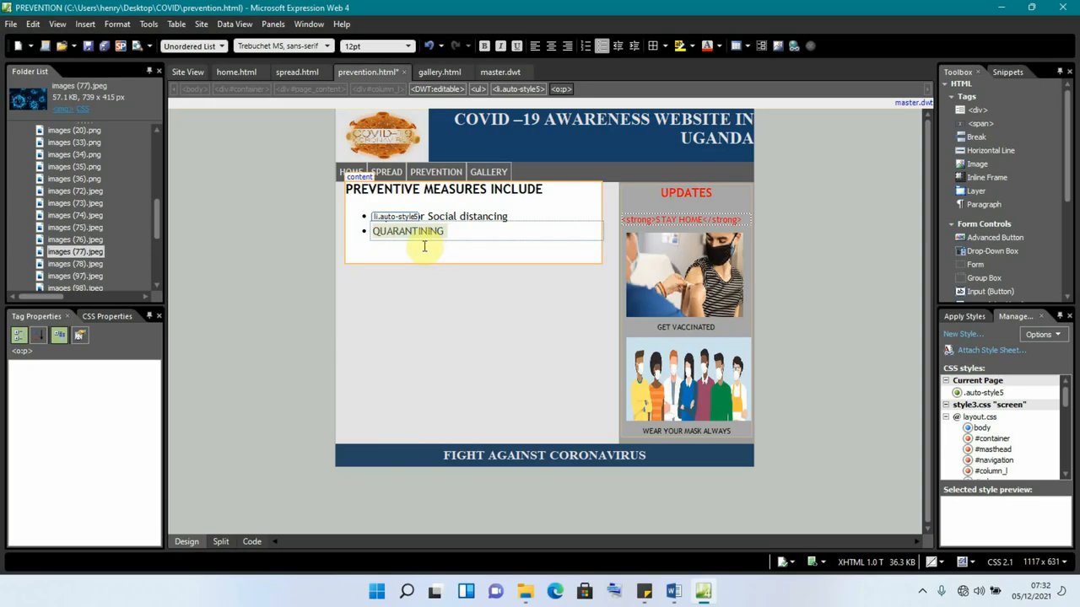
text(Quarantining)
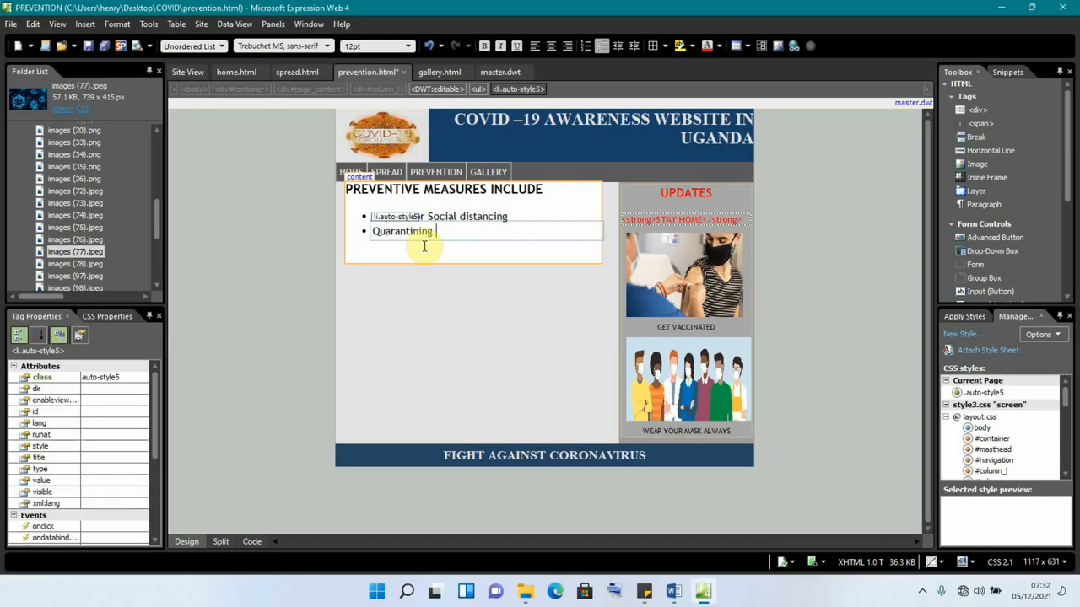
key(Return)
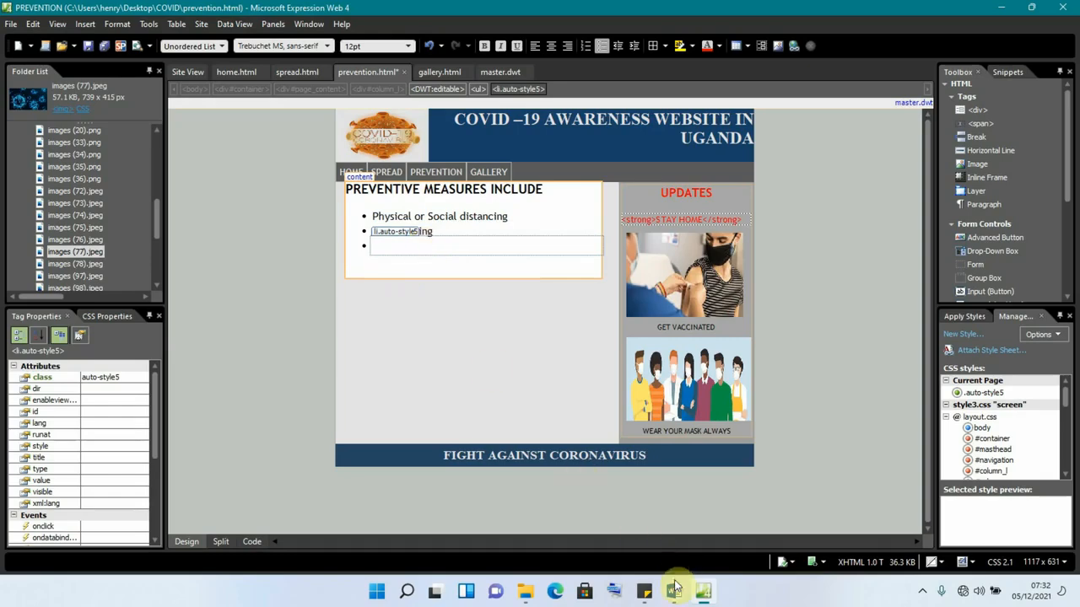
Add the remaining preventive measures as bullets, from "wearing a mask at all times" to "The use of face masks or coverings has been recommended in public settings"
click(393, 241)
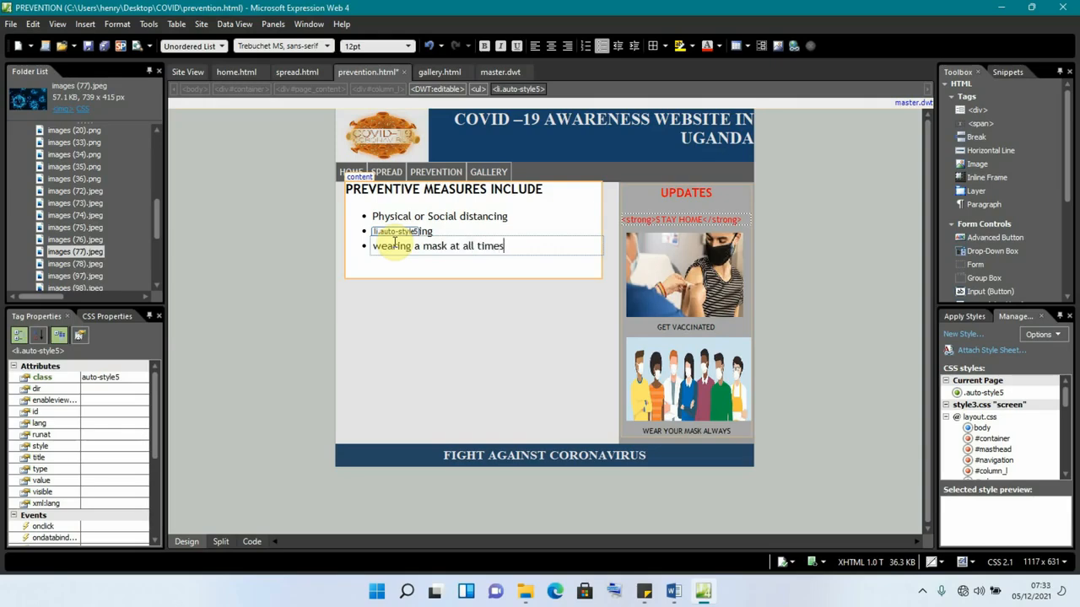
key(Return)
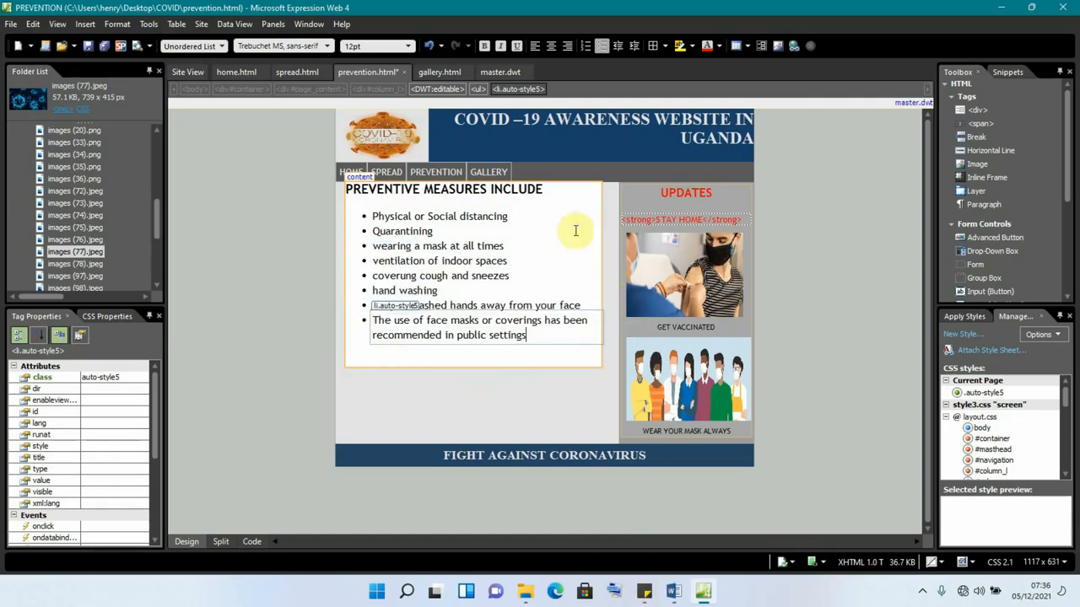
click(519, 305)
click(536, 334)
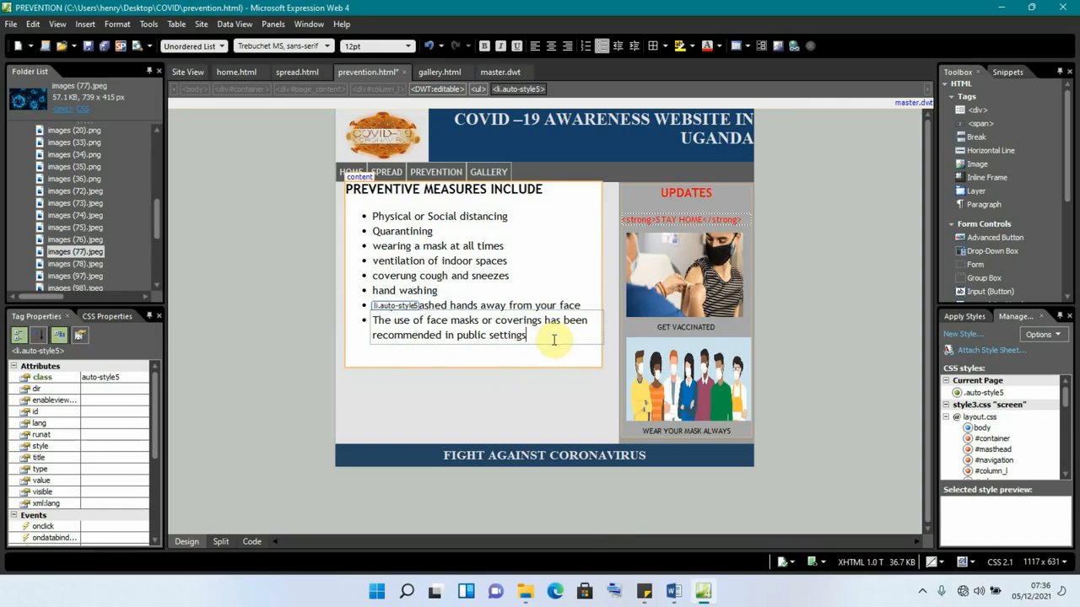
End the bullet list and copy the heading COMPARISON WITH OTHER TWO DISEASE from PAGES.docx in Word to the line below it in Expression Web
key(Return)
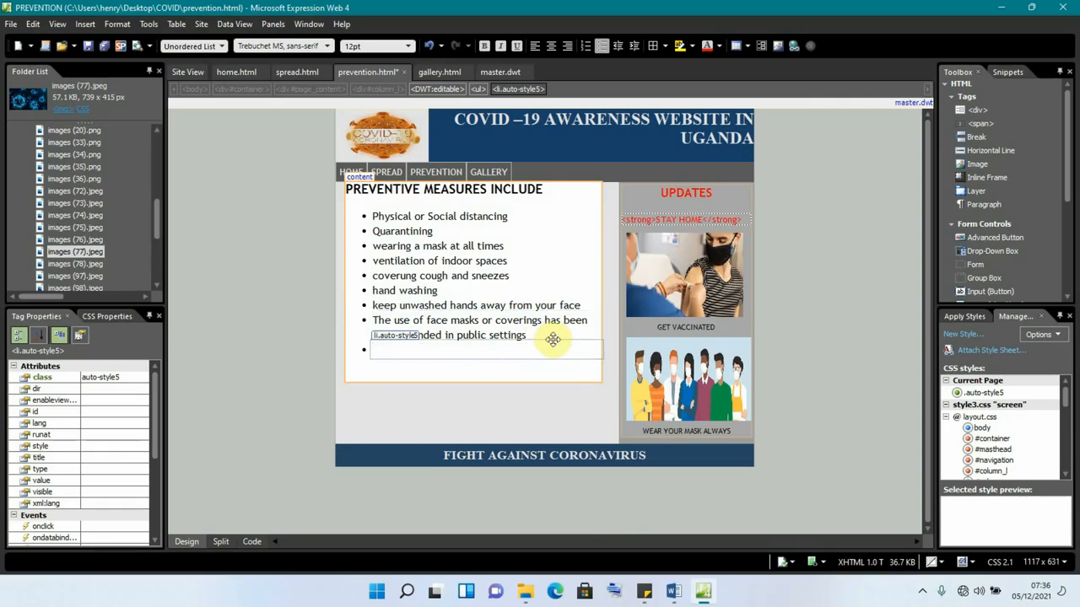
key(Return)
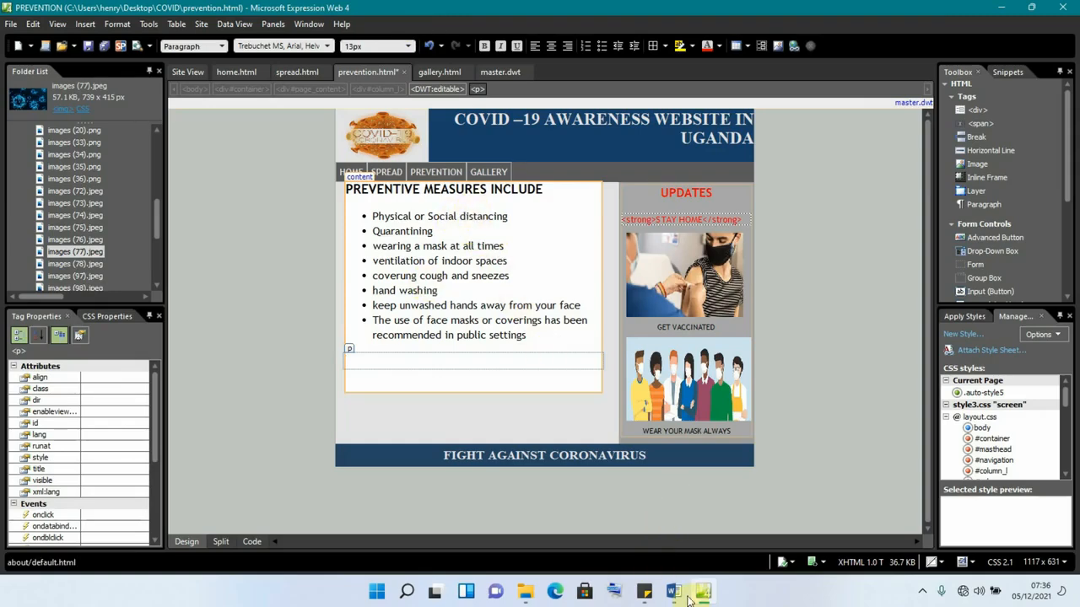
mouse_move(673, 592)
click(730, 509)
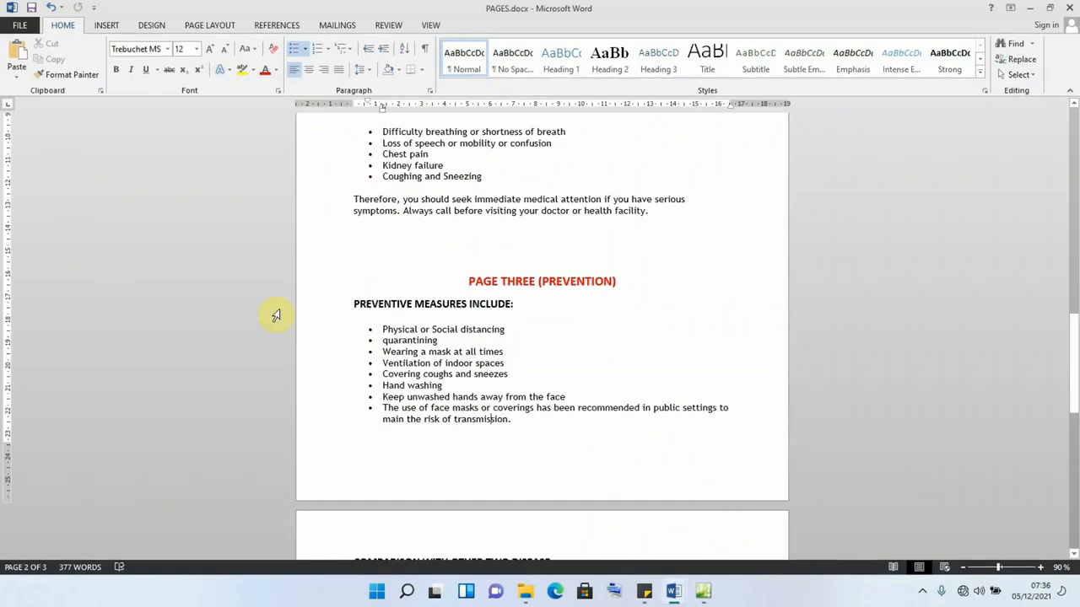
scroll(507, 354, down, 3)
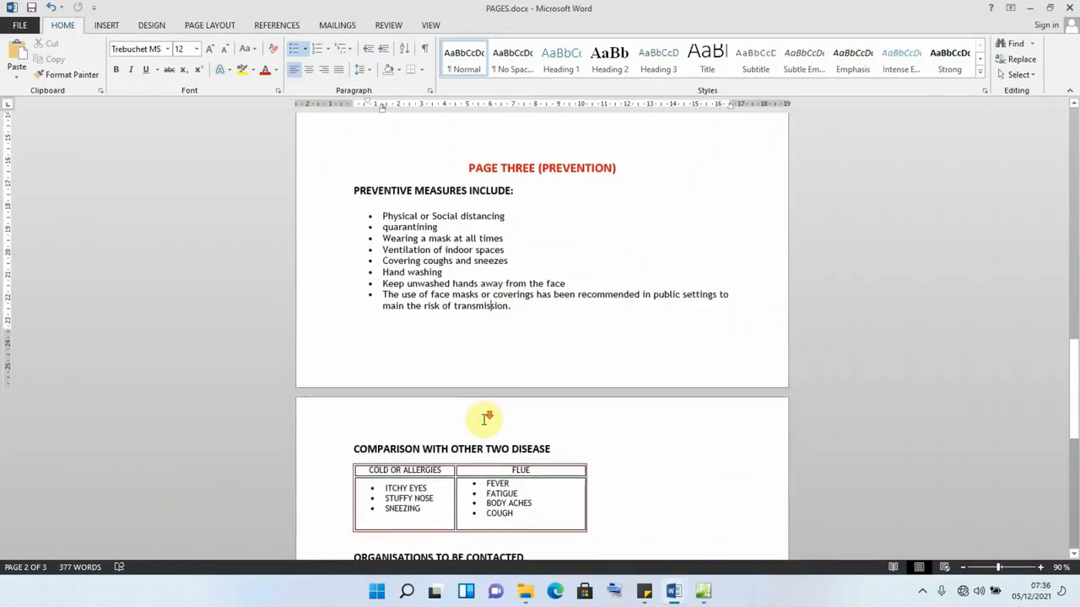
scroll(489, 417, down, 4)
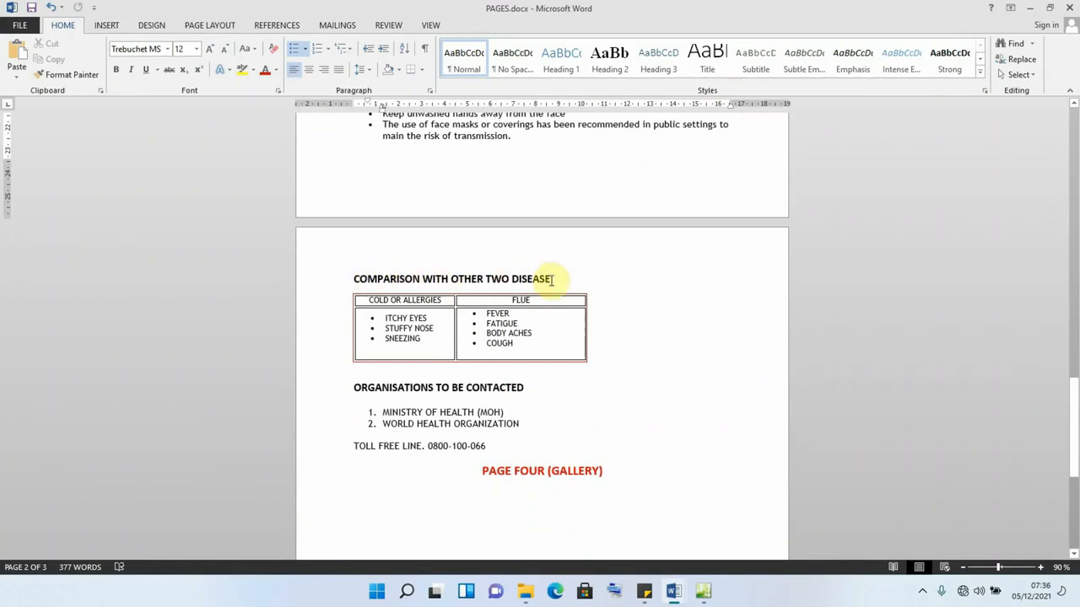
drag(547, 277, 361, 275)
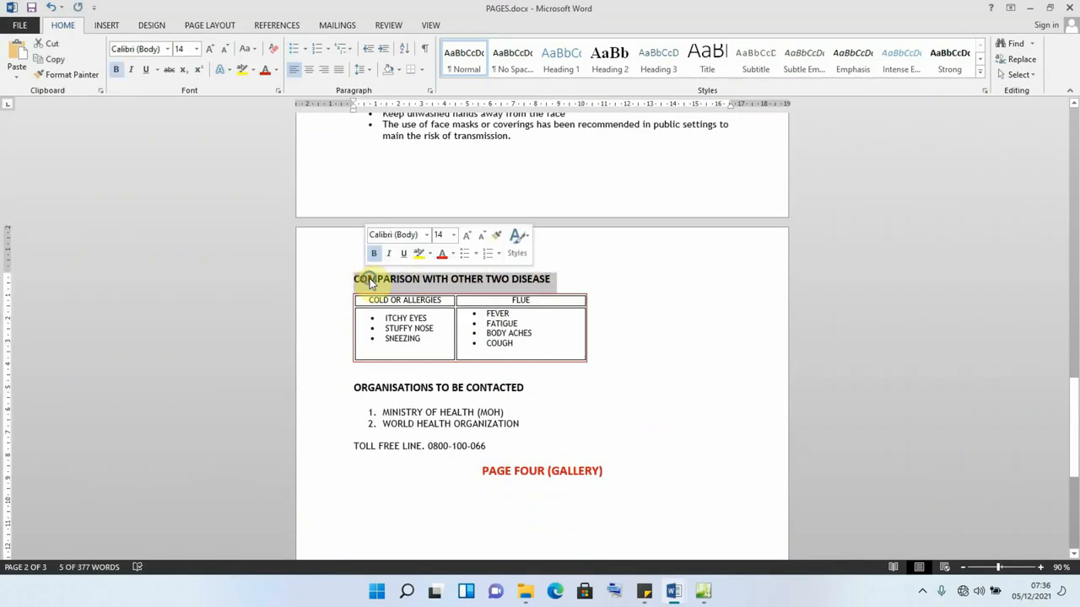
right_click(371, 281)
click(402, 303)
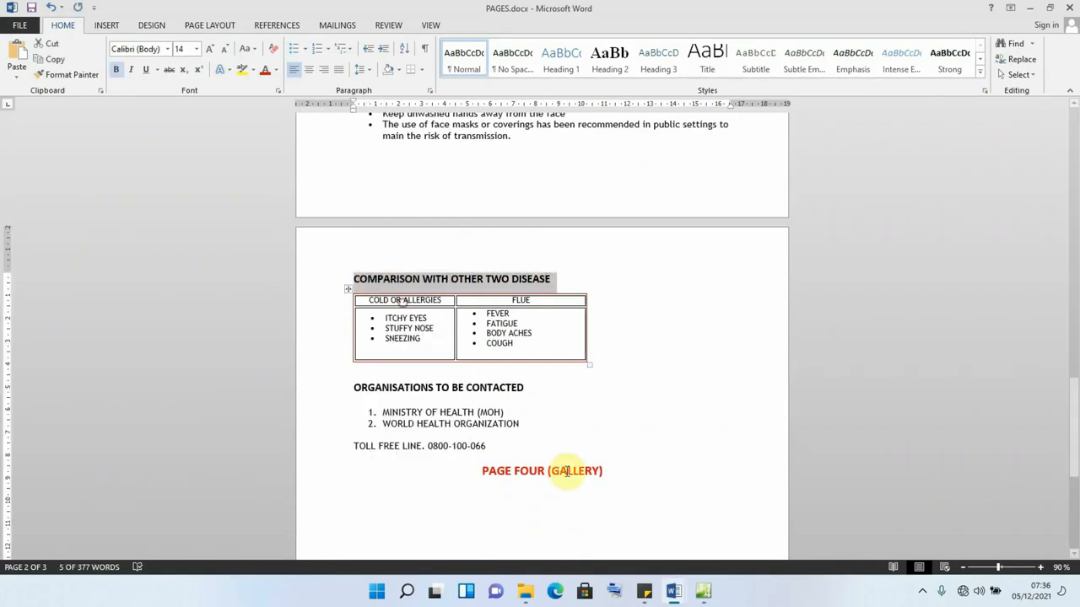
click(700, 591)
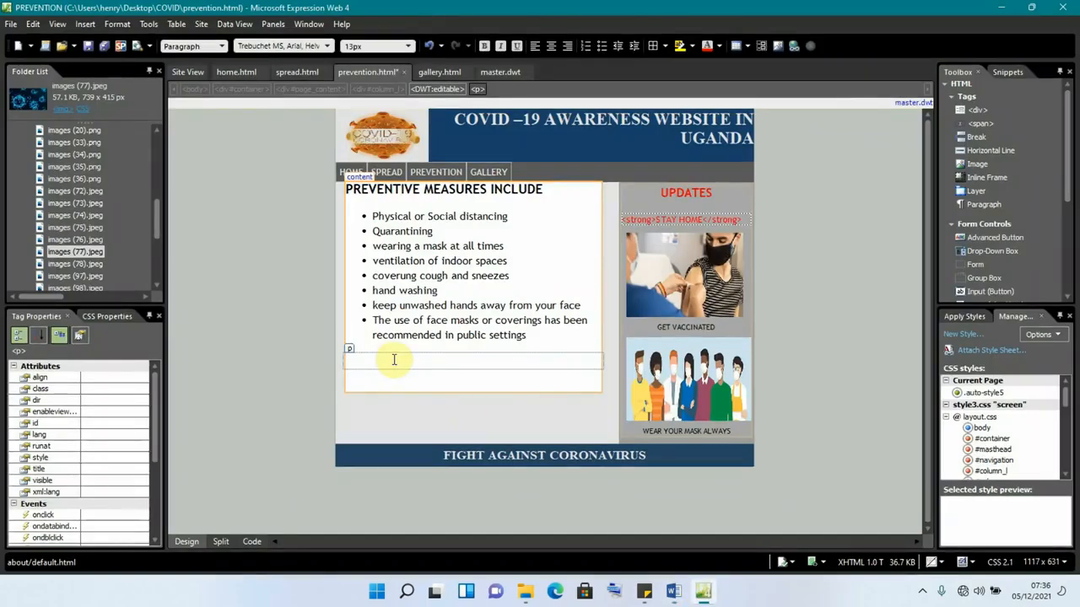
key(ctrl+v)
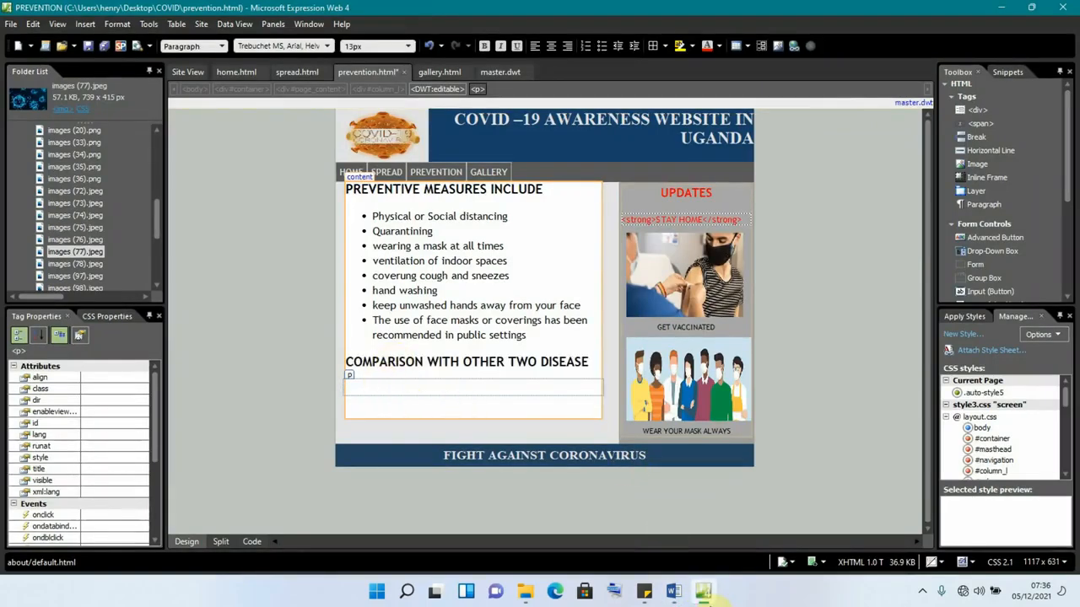
Check the comparison table in PAGES.docx in Word, and insert a 2 x 2 table below the comparison heading in Expression Web
mouse_move(673, 591)
click(730, 527)
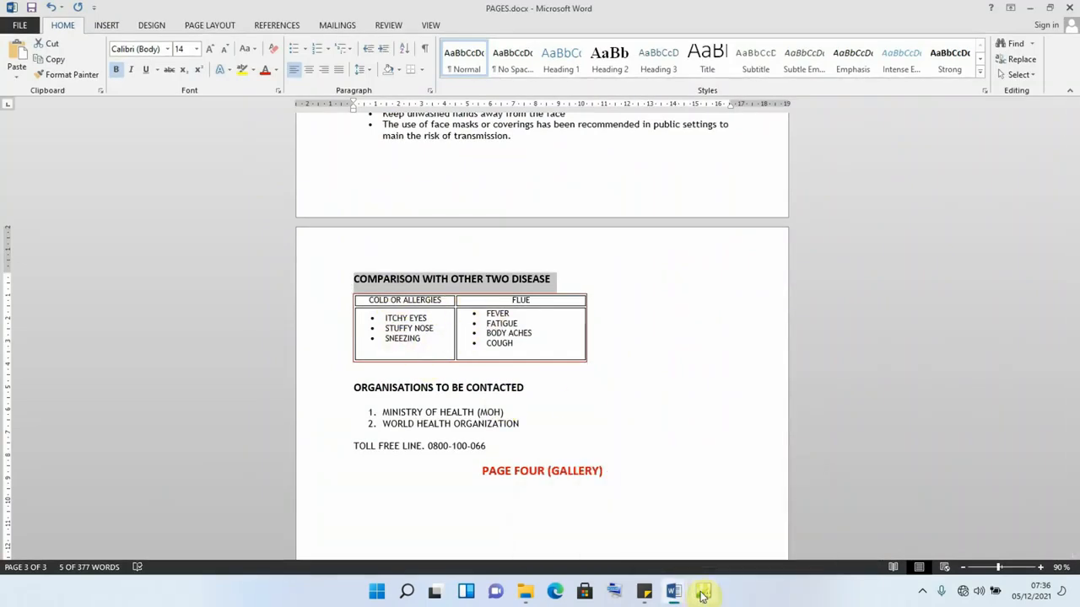
mouse_move(703, 596)
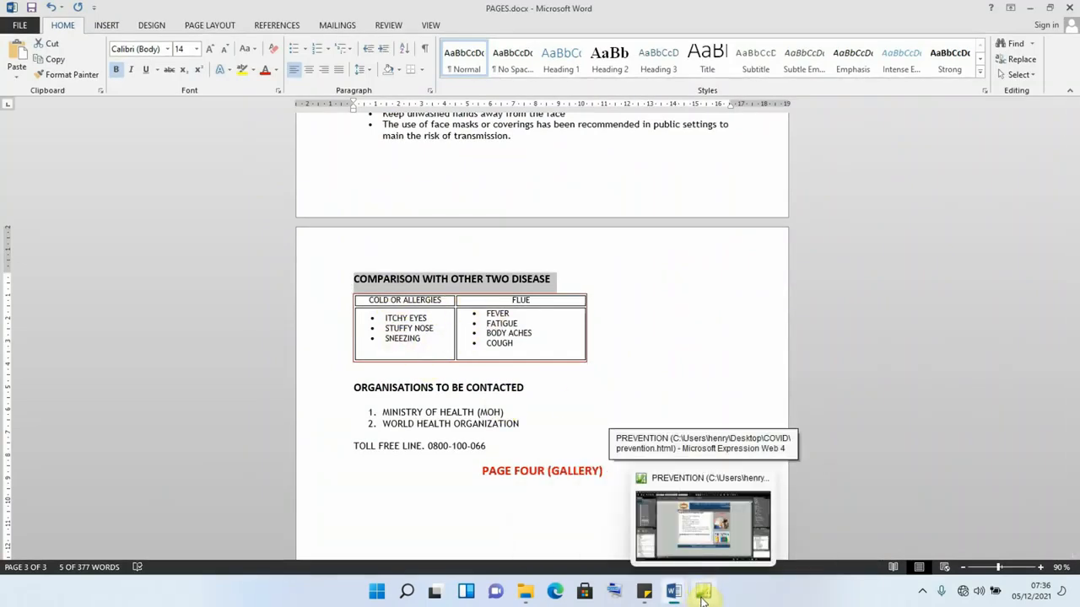
click(703, 596)
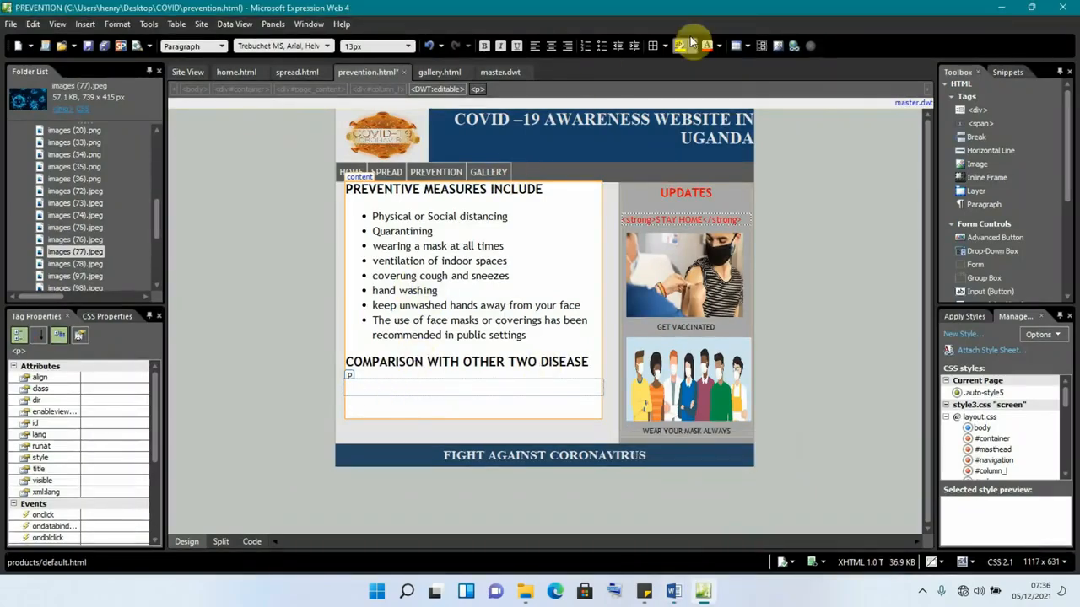
click(746, 47)
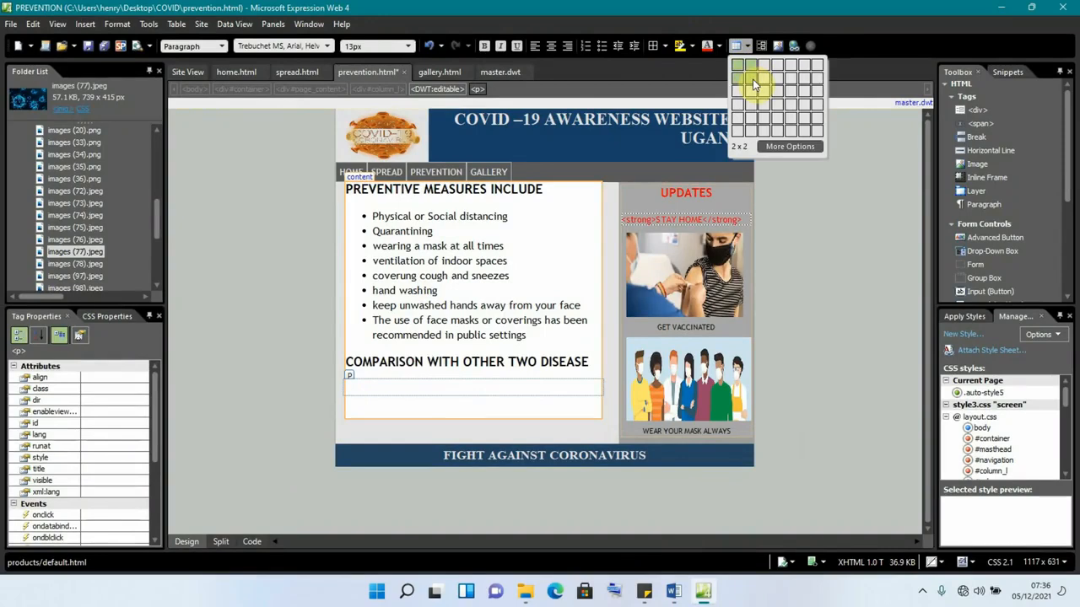
click(753, 79)
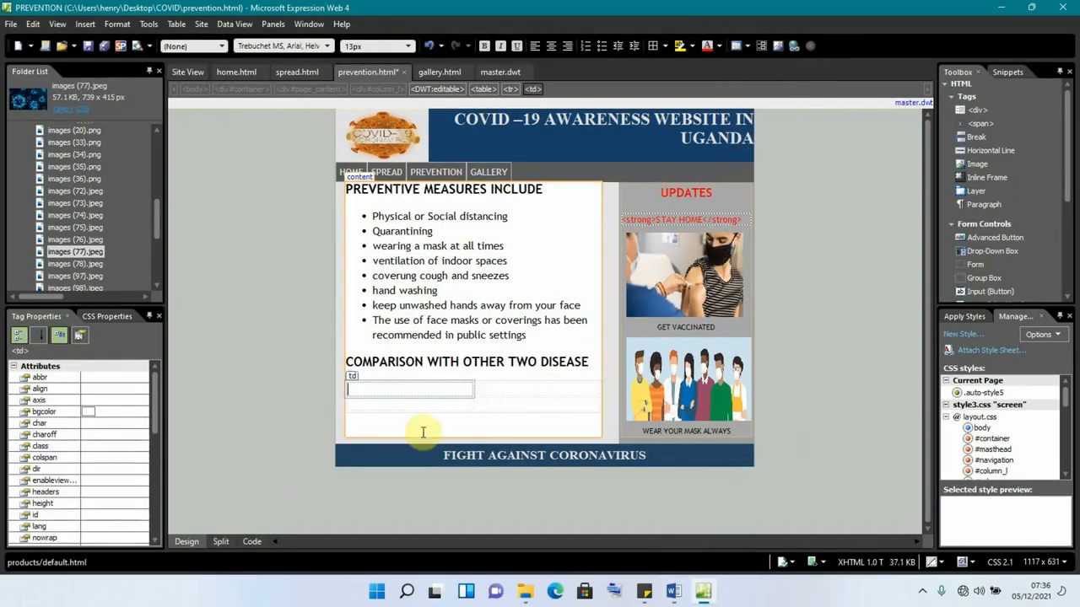
Set the new table's border color to red #FF0000 and apply all borders to it
click(485, 380)
double_click(475, 380)
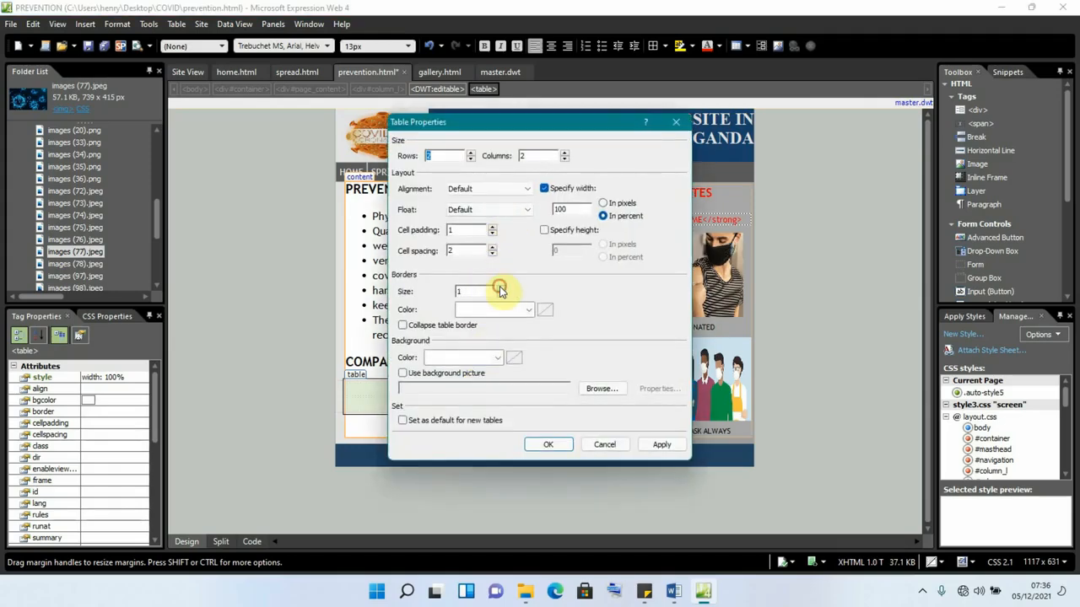
click(530, 310)
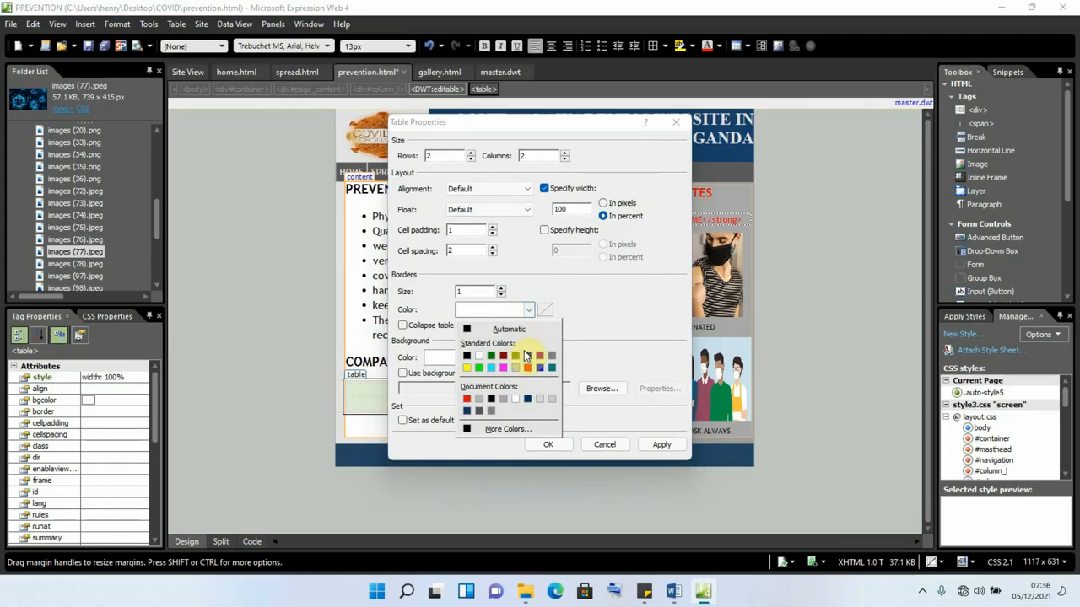
click(530, 371)
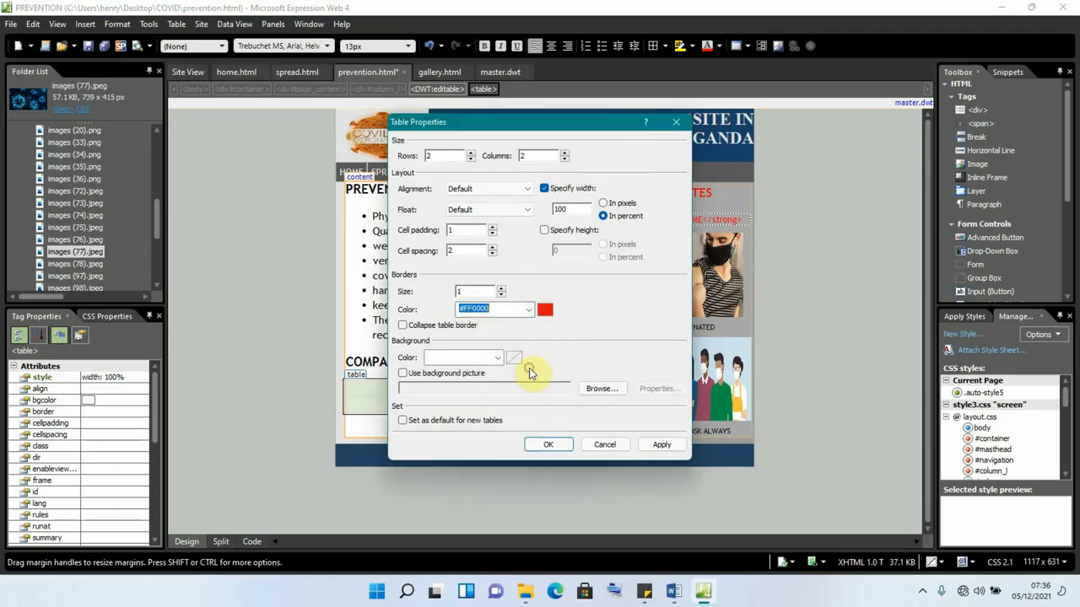
click(557, 445)
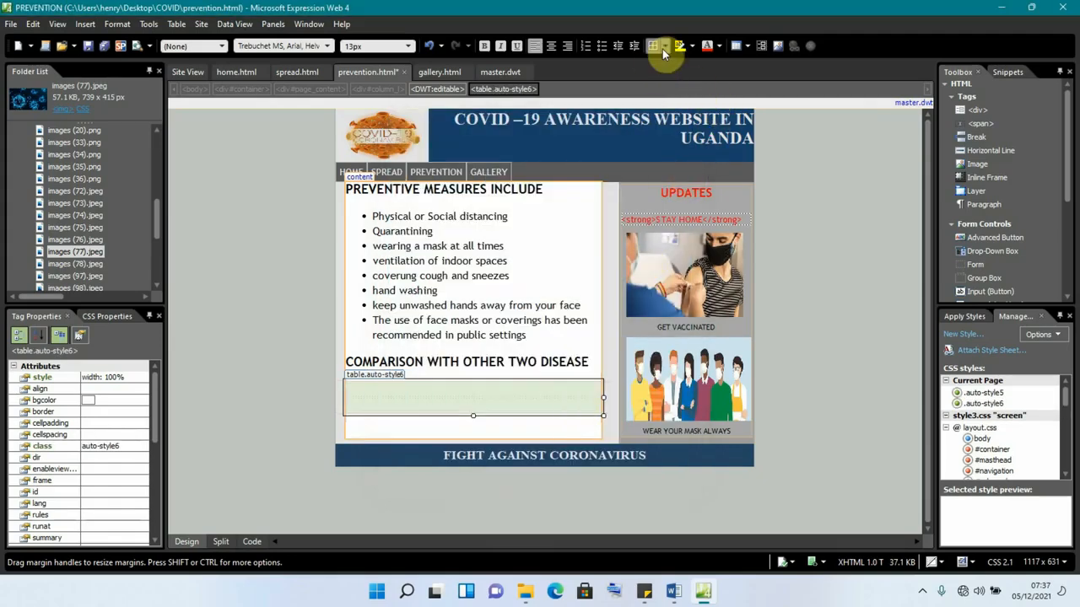
click(664, 47)
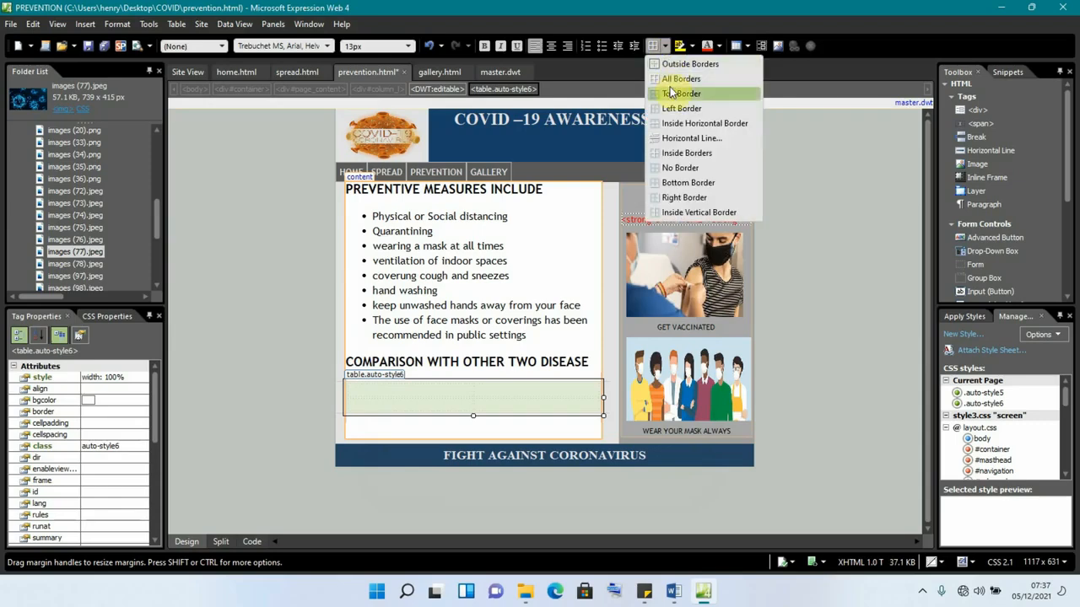
click(679, 79)
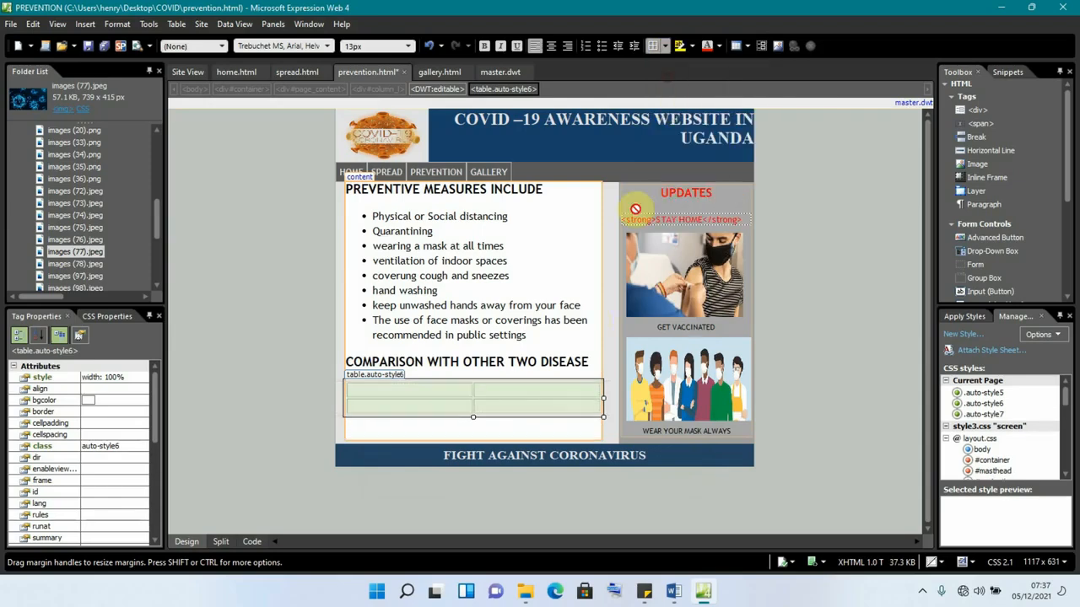
Copy COLD OR ALLERGIES from the Word table into the first cell in Expression Web and resize that column to about 168 px
click(405, 388)
mouse_move(673, 591)
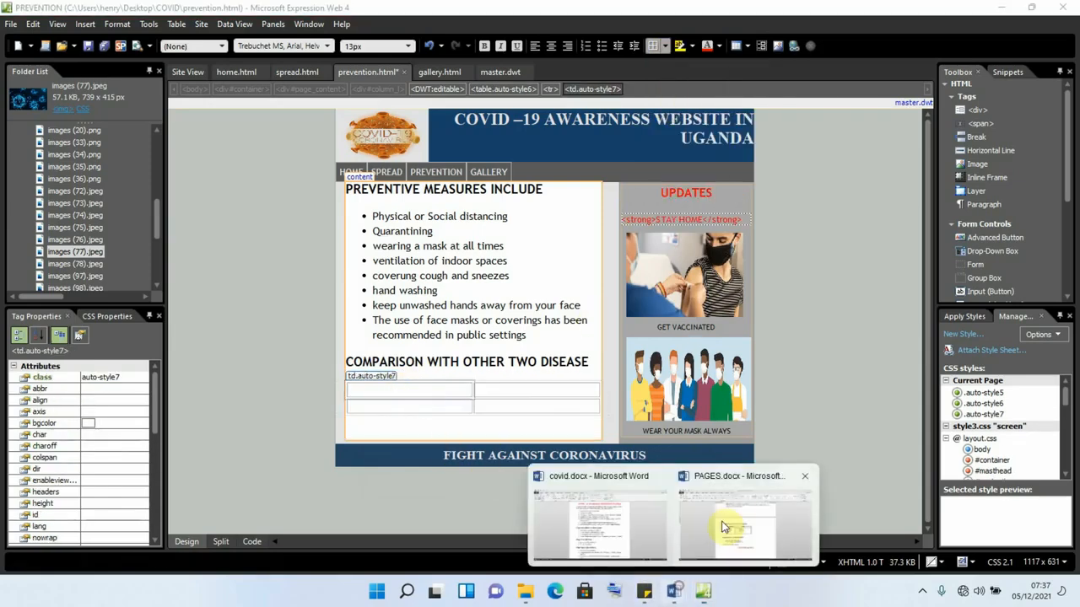
click(723, 528)
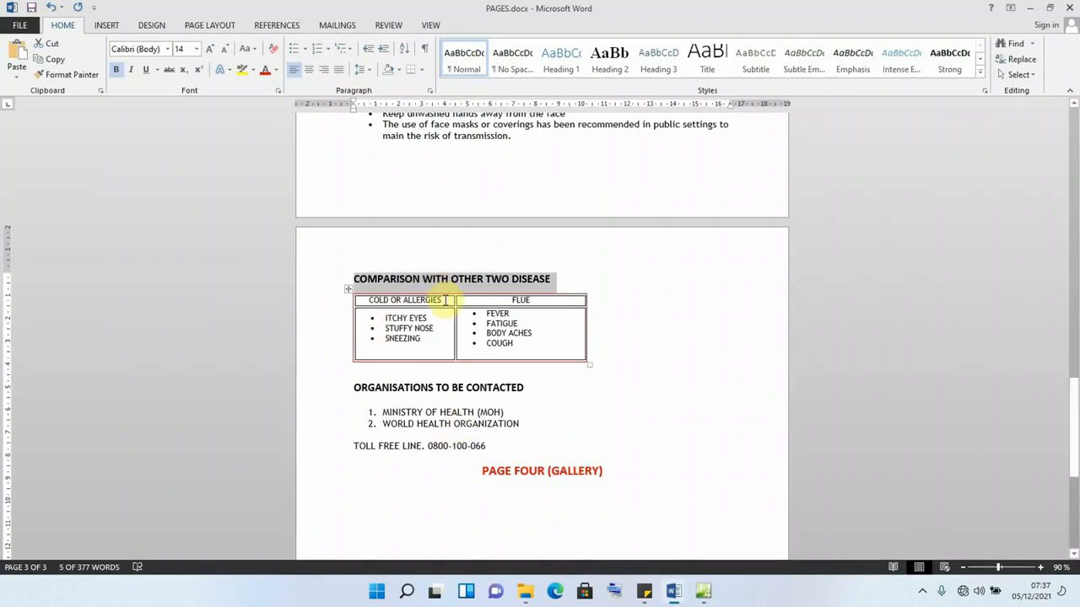
drag(446, 300, 365, 300)
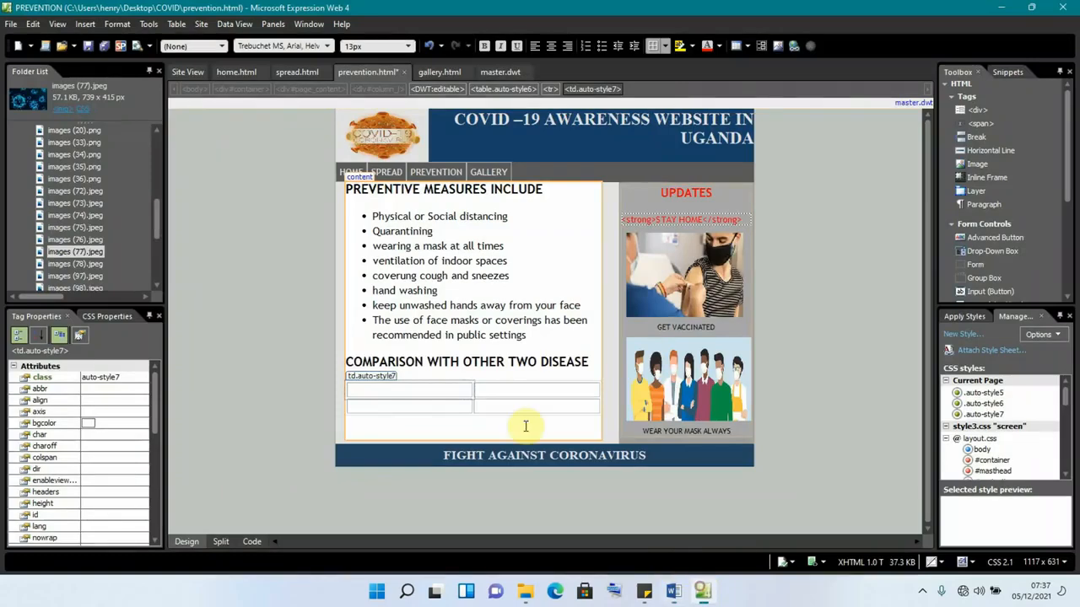
click(703, 590)
key(ctrl+v)
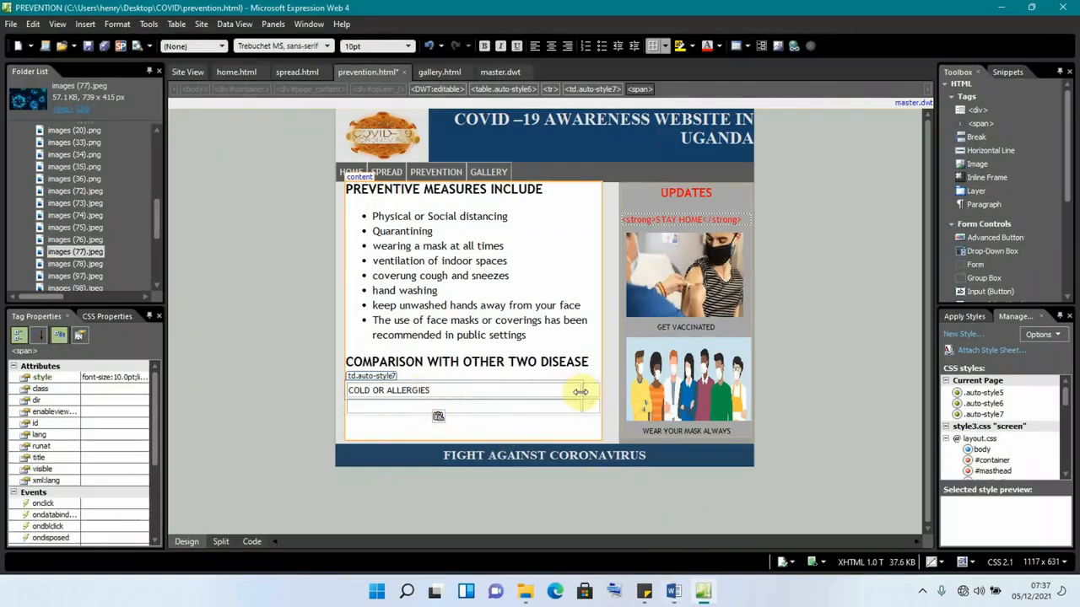
drag(580, 392, 463, 390)
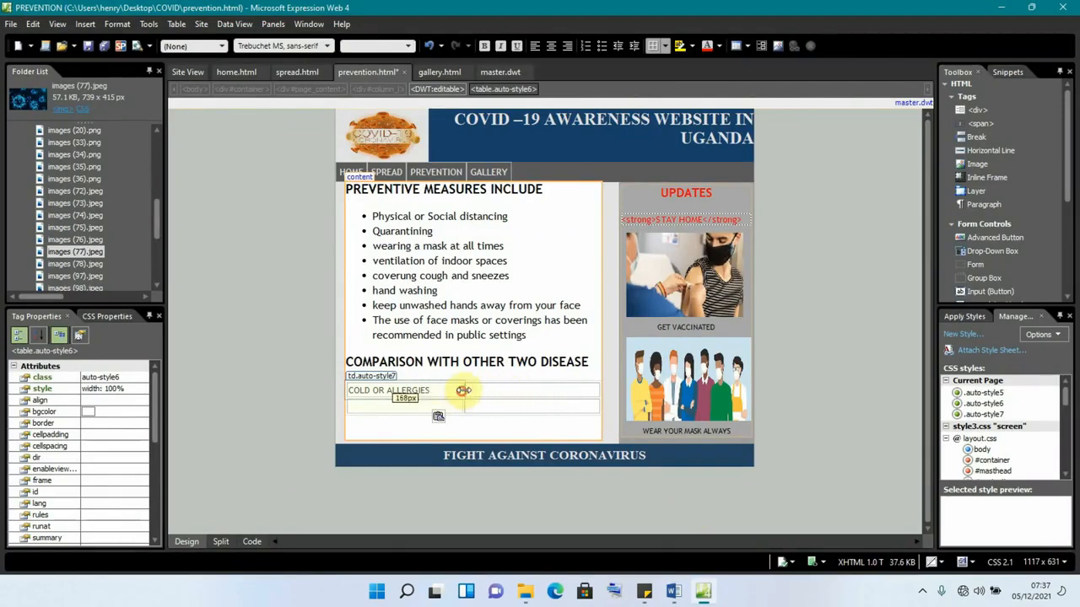
Copy FLUE from the Word table into the second header cell in Expression Web and center it
mouse_move(680, 590)
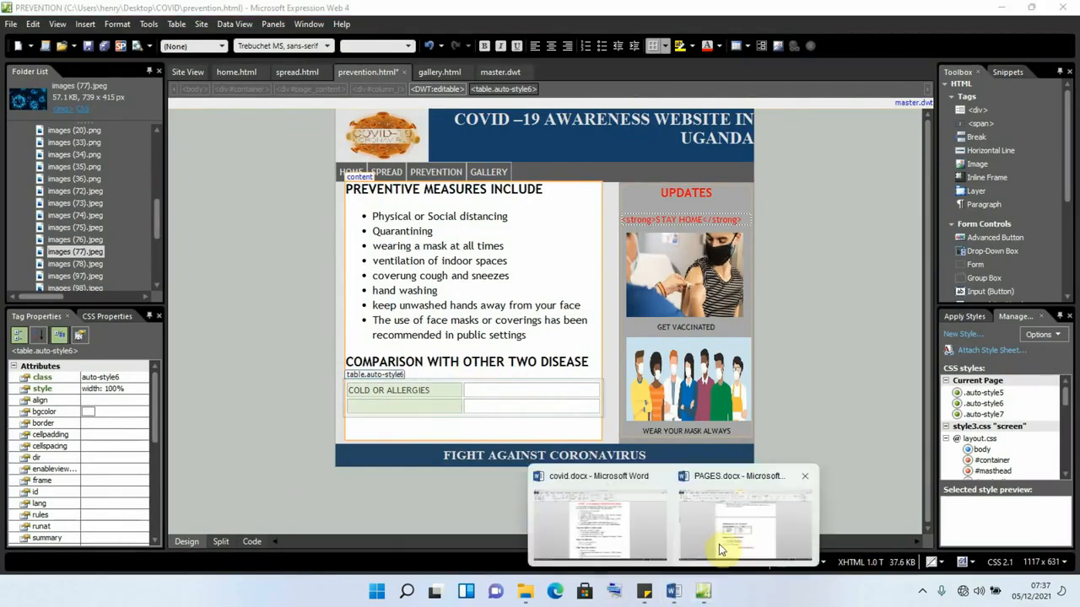
click(721, 550)
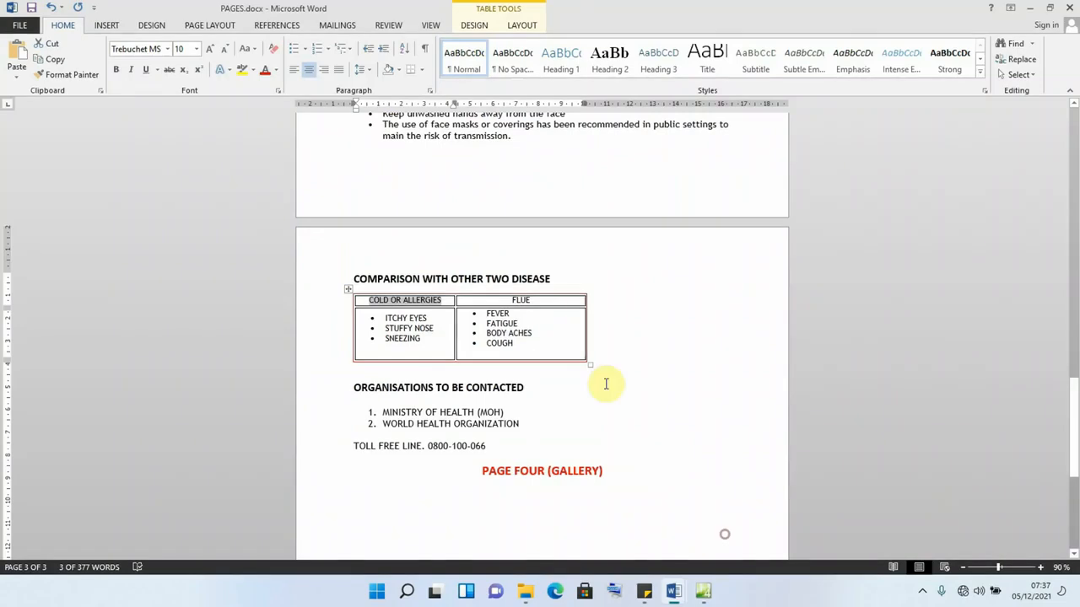
click(512, 302)
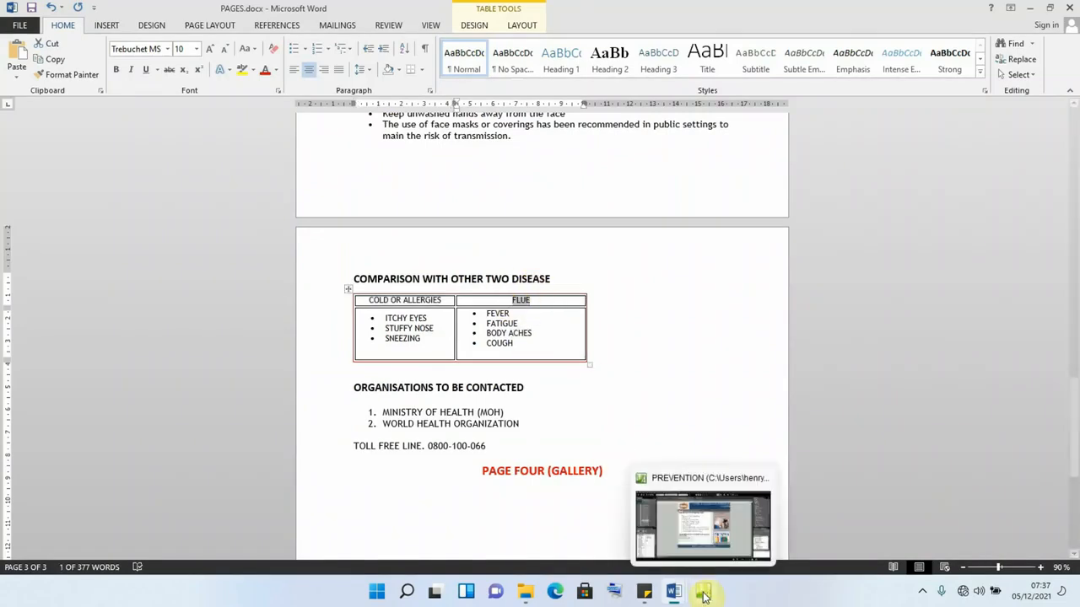
click(641, 549)
click(501, 391)
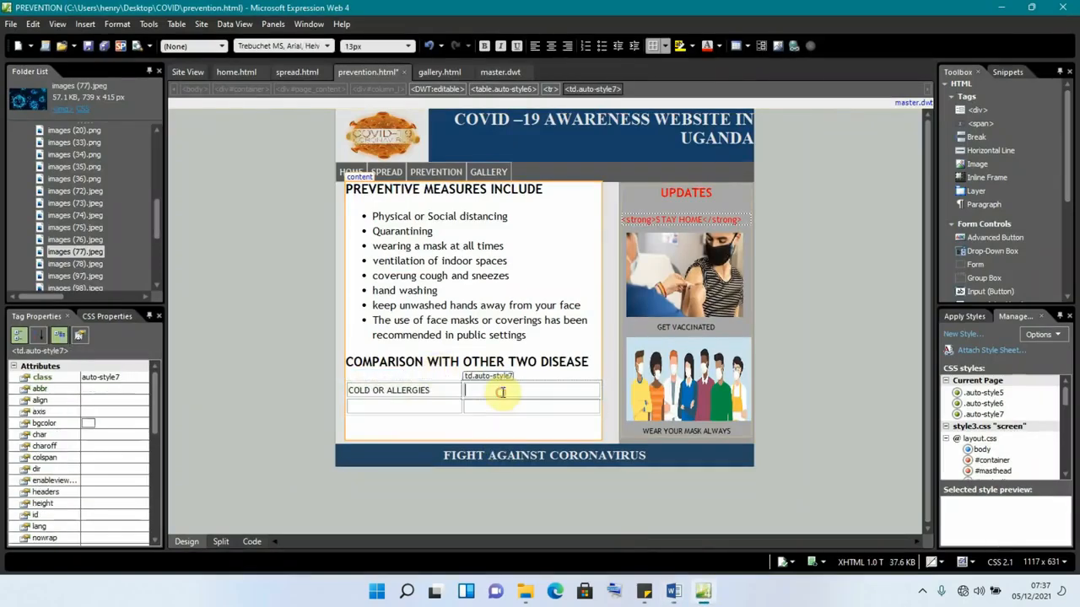
text(FLUE)
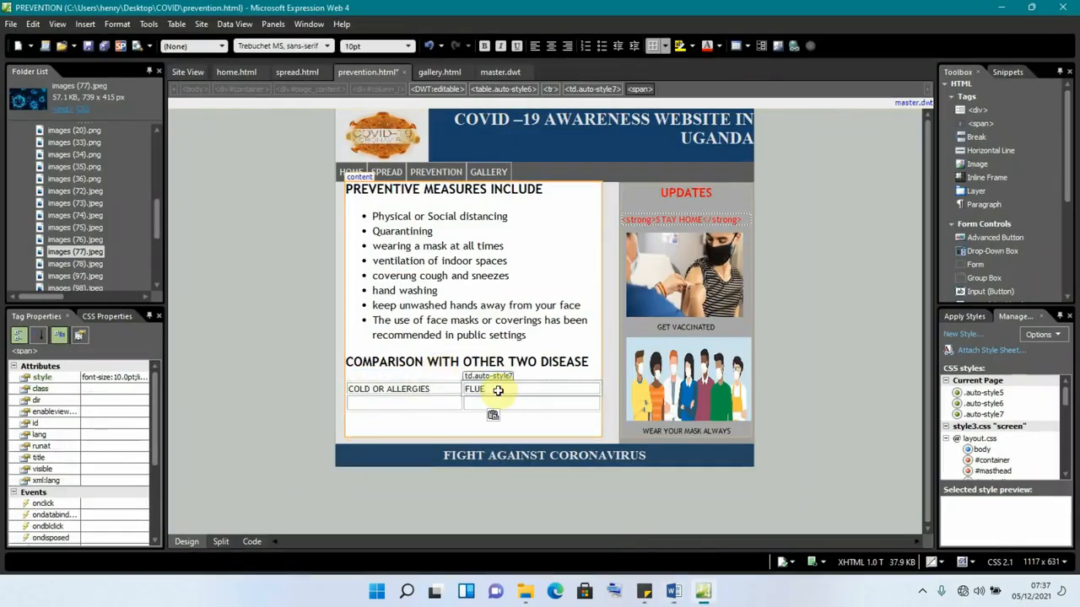
key(ctrl+e)
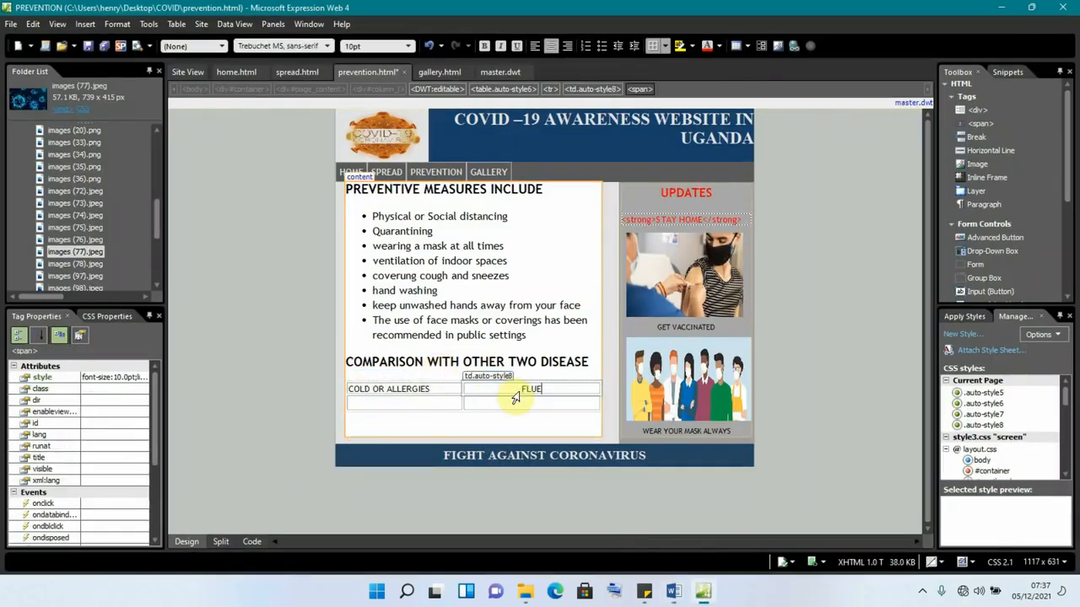
Copy the bullets ITCHY EYES, STUFFY NOSE and SNEEZING from the Word table into the cell below COLD OR ALLERGIES in Expression Web
click(408, 403)
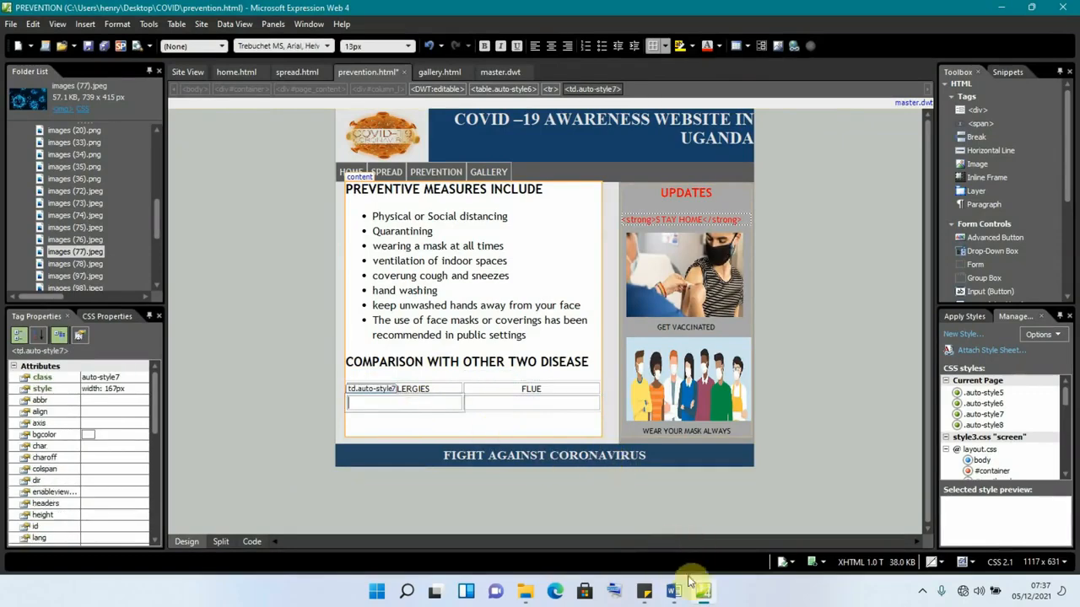
mouse_move(675, 591)
click(723, 525)
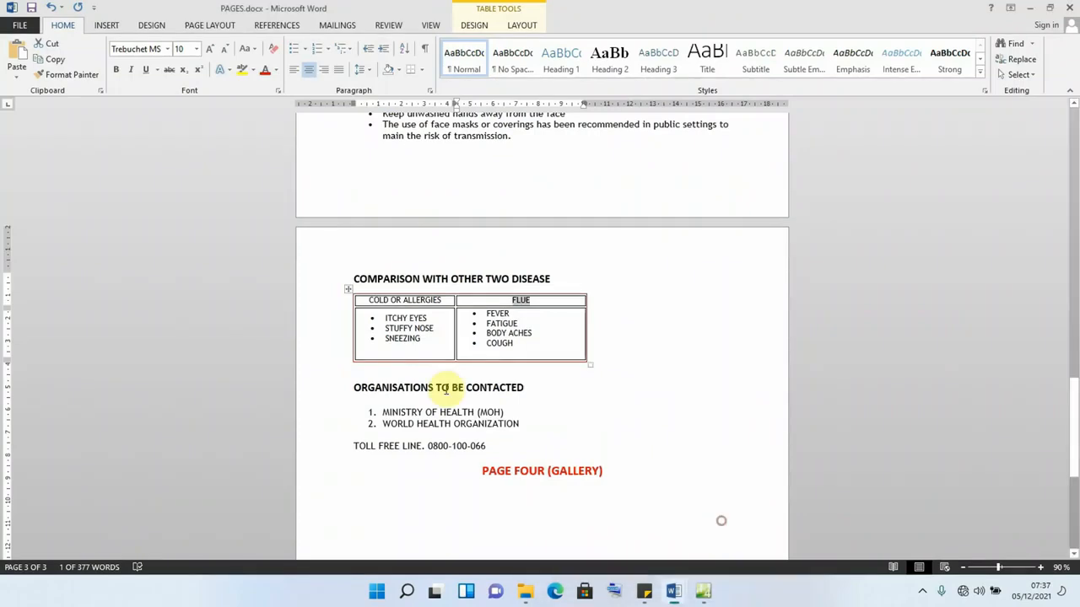
drag(425, 340, 388, 319)
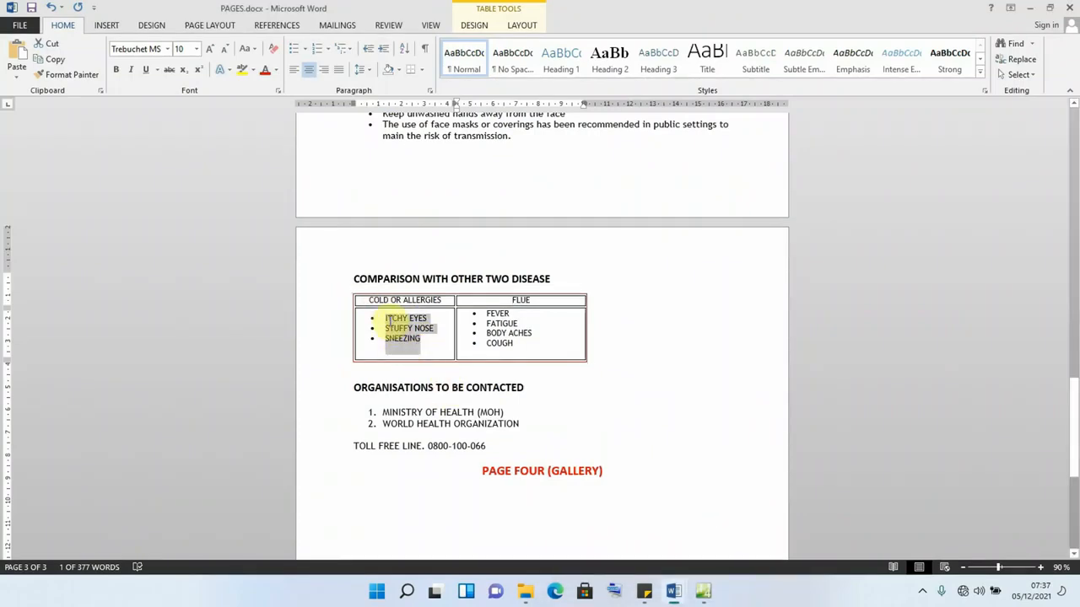
key(ctrl+c)
key(alt+Tab)
key(ctrl+v)
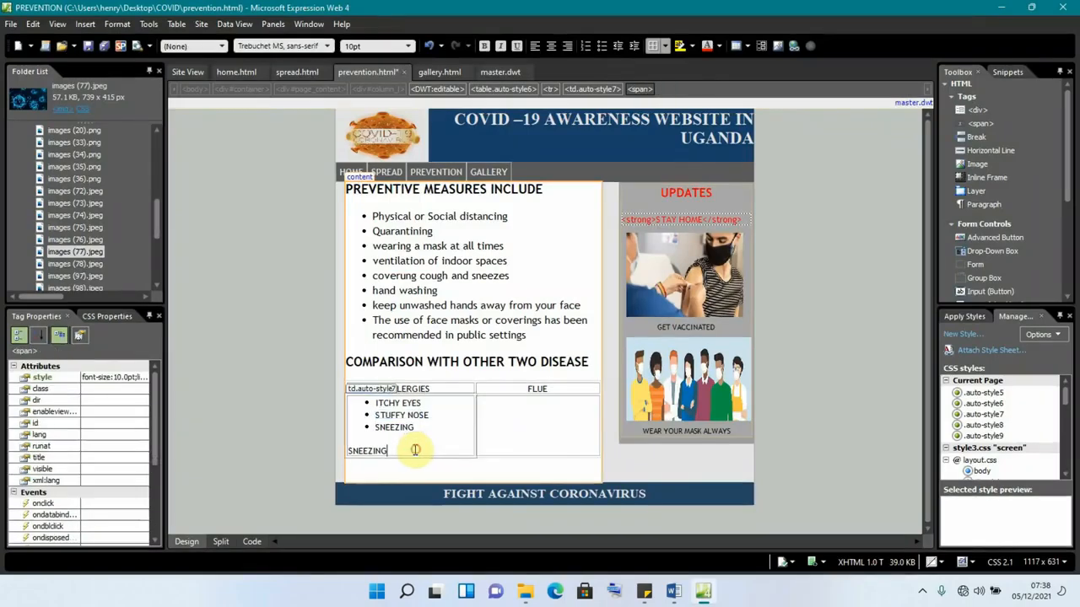
Delete the stray duplicate SNEEZING line below the bullets in the COLD OR ALLERGIES cell
key(BackSpace)
key(BackSpace)
key(BackSpace)
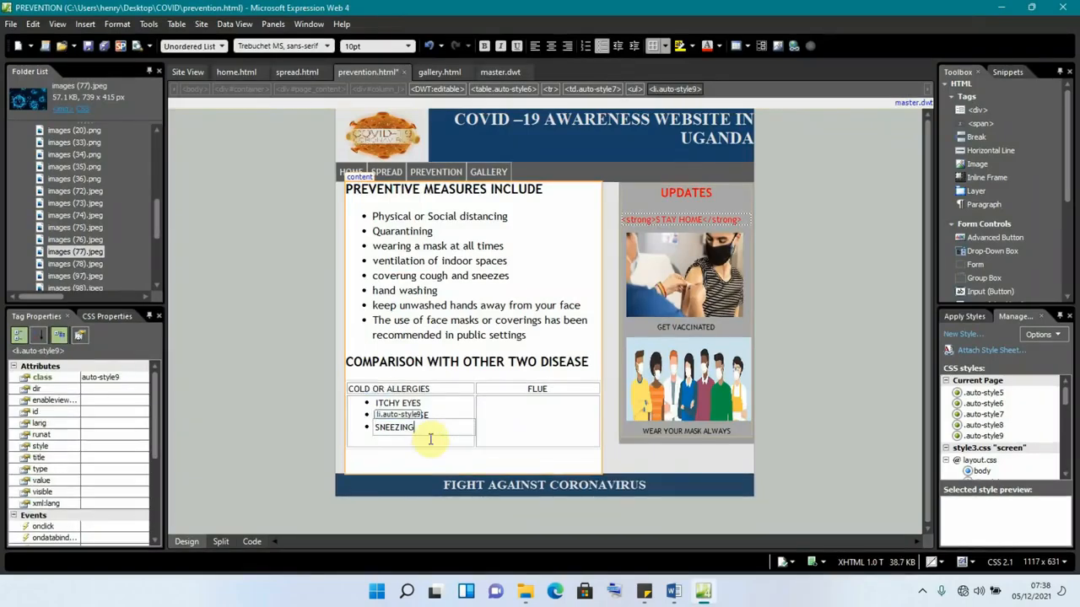
Copy the bullets FEVER, FATIGUE, BODY ACHES and COUGH from the Word table into the cell below FLUE in Expression Web
click(516, 409)
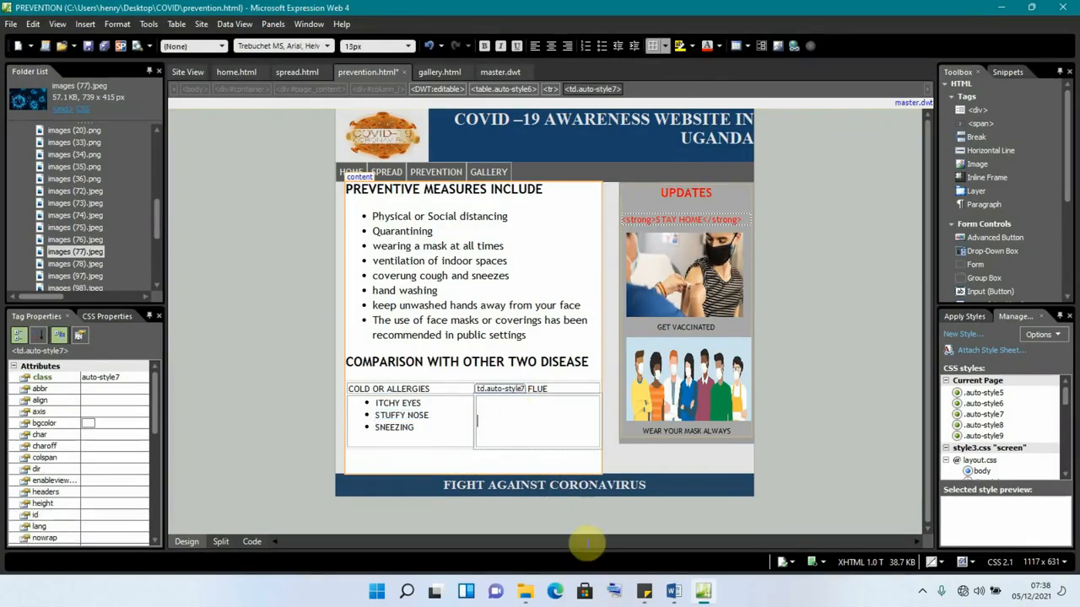
mouse_move(682, 588)
click(707, 571)
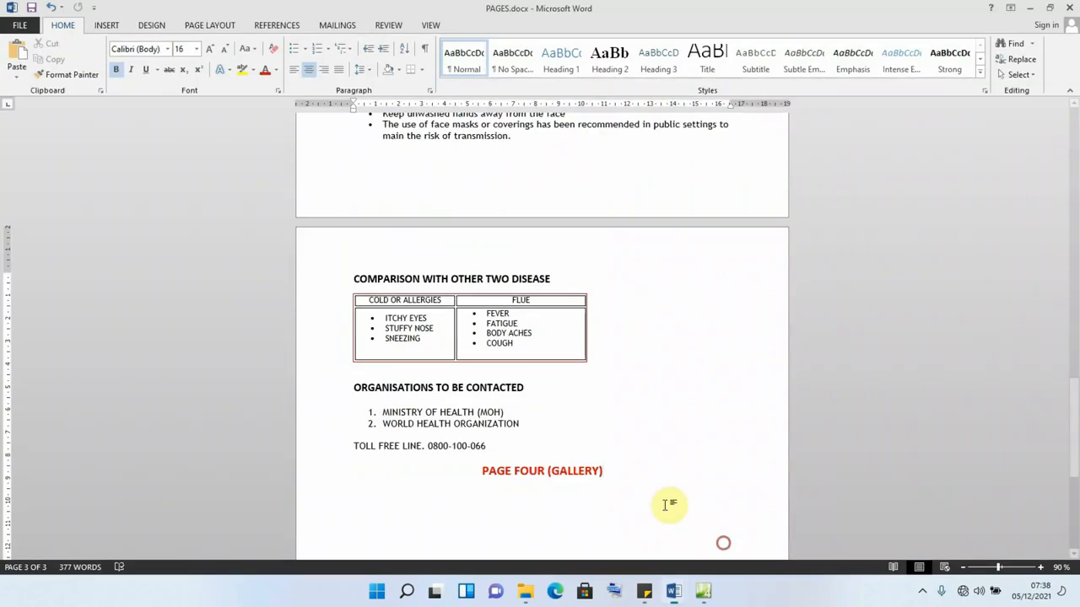
drag(514, 344, 475, 311)
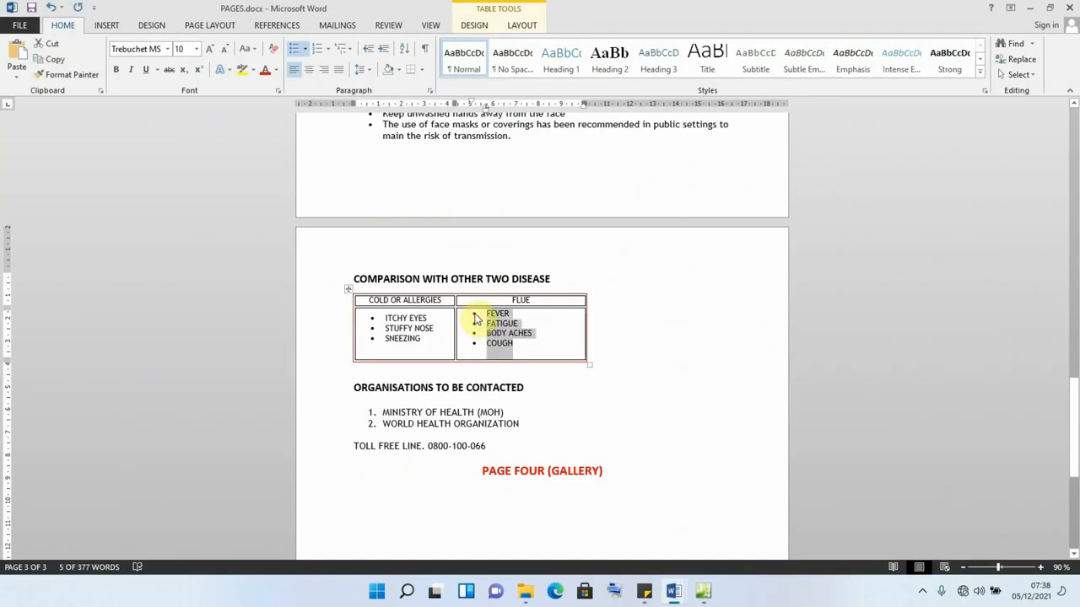
click(699, 591)
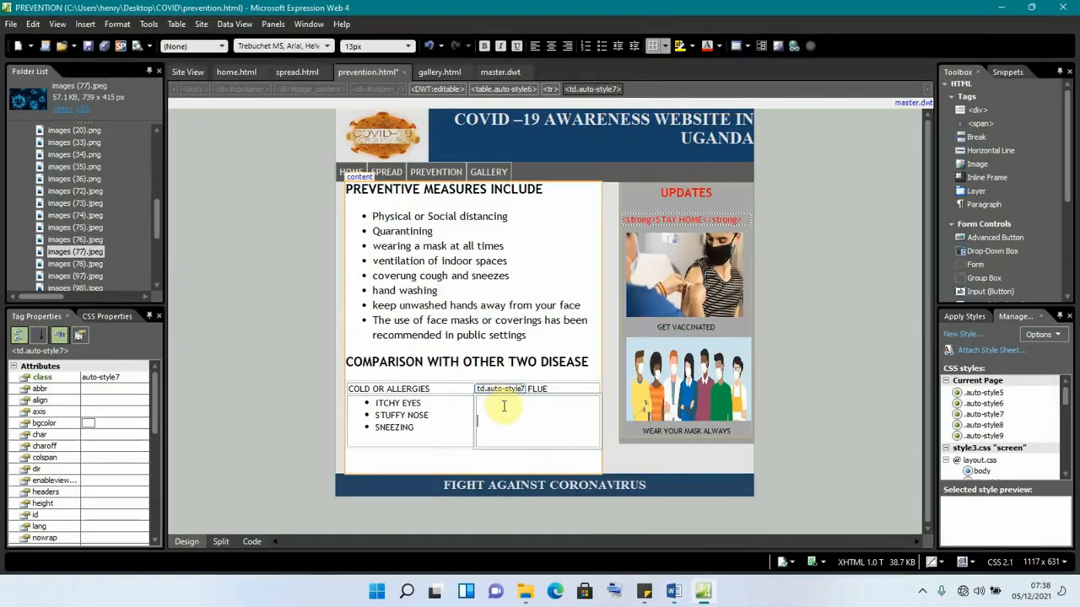
key(ctrl+v)
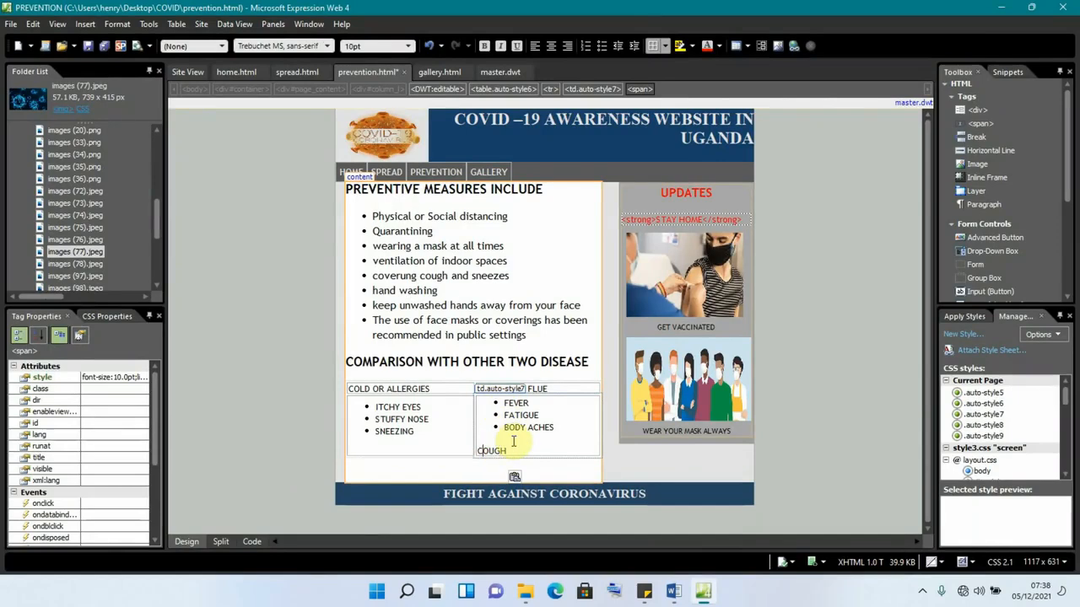
Add COUGH as a bullet after BODY ACHES and delete the unbulleted COUGH line below the list
key(Left)
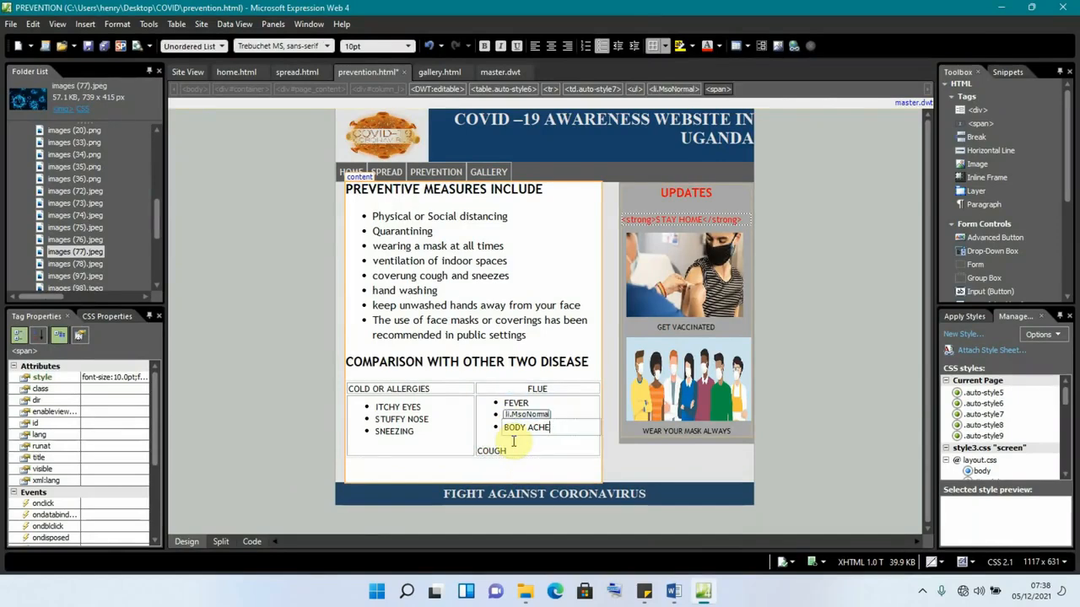
key(Return)
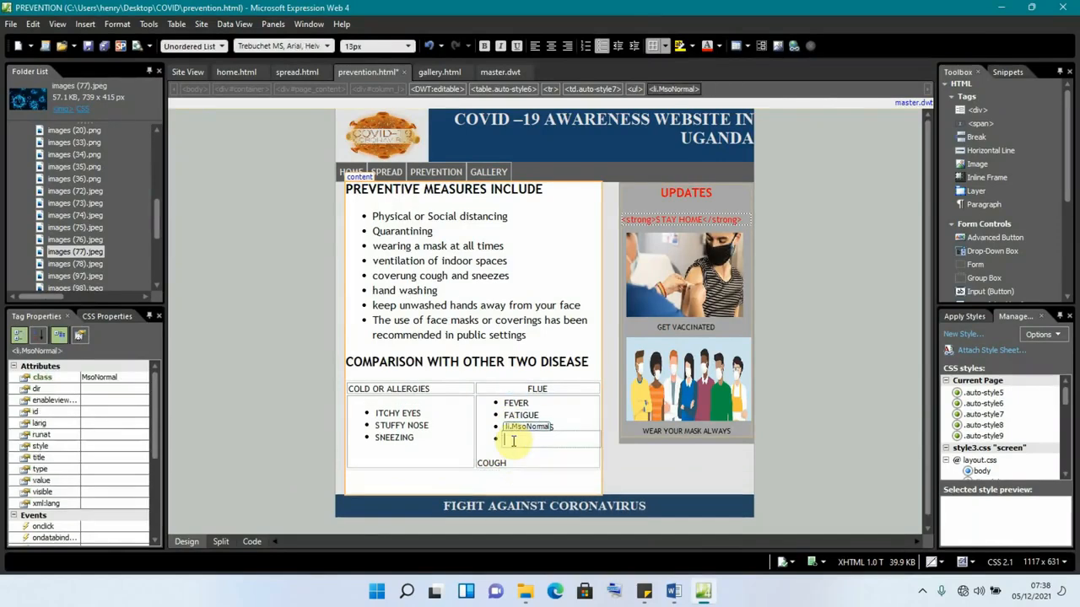
text(COUGH)
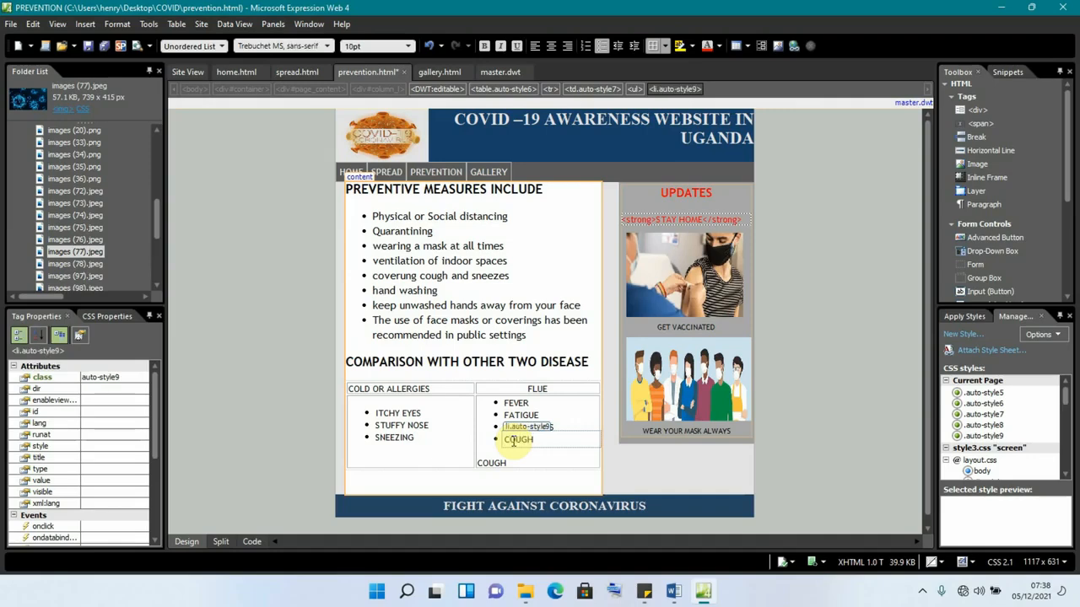
click(520, 457)
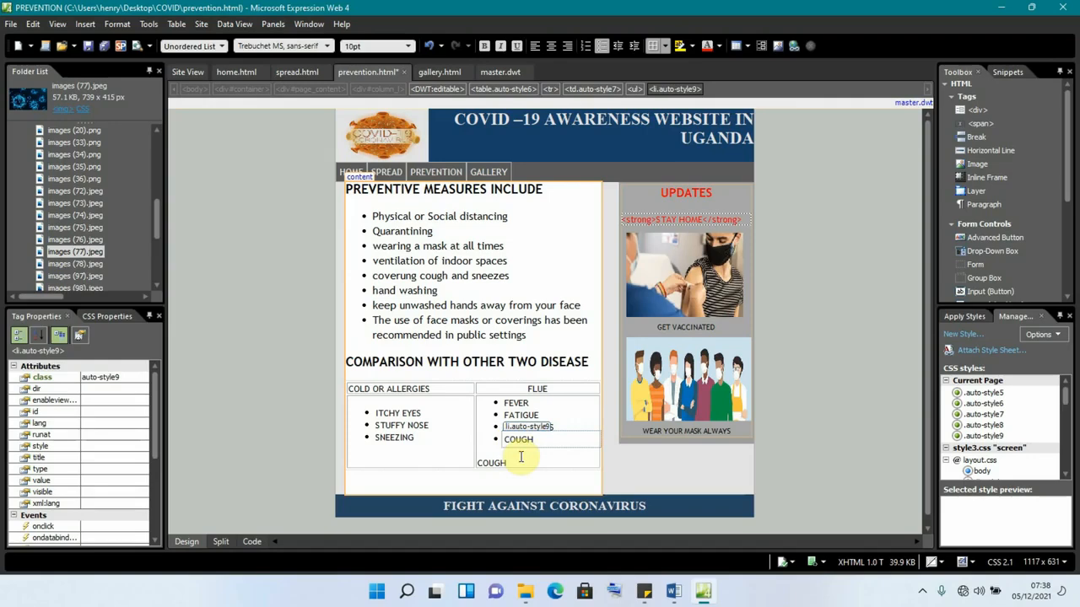
click(519, 460)
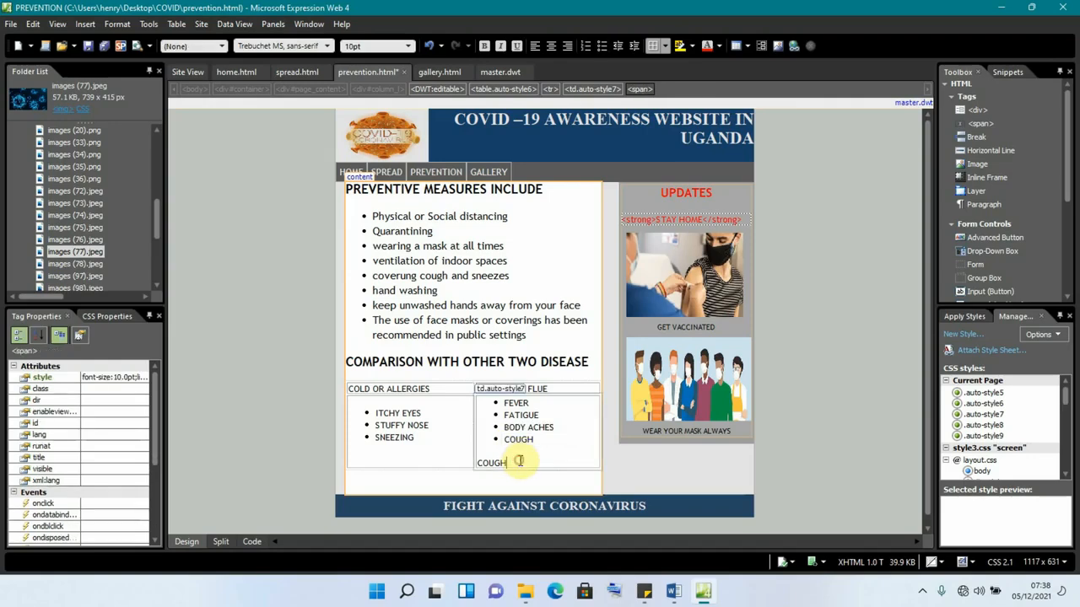
key(BackSpace)
key(BackSpace)
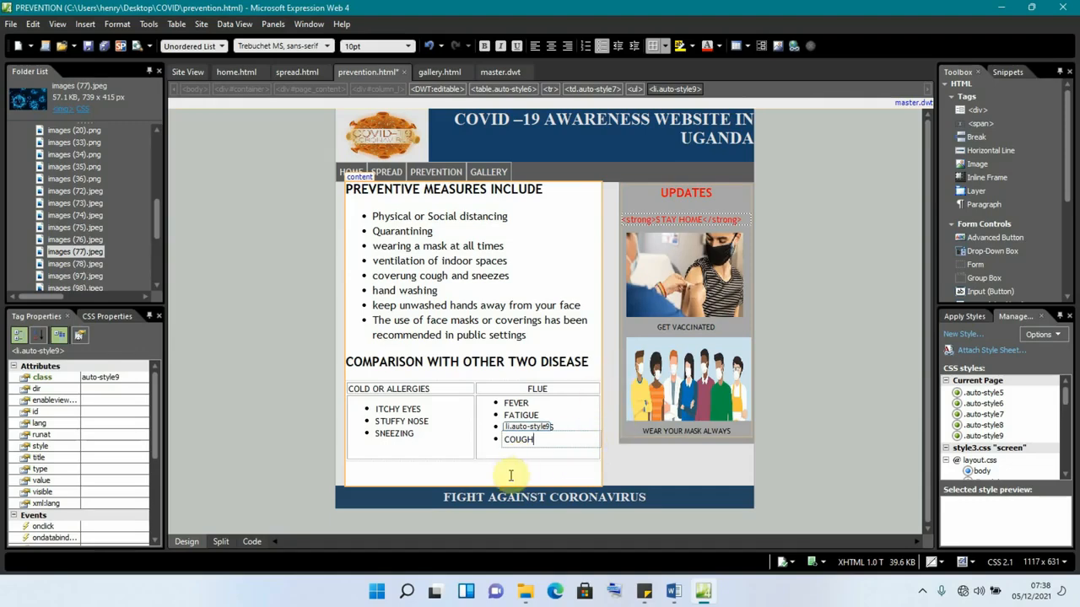
click(488, 469)
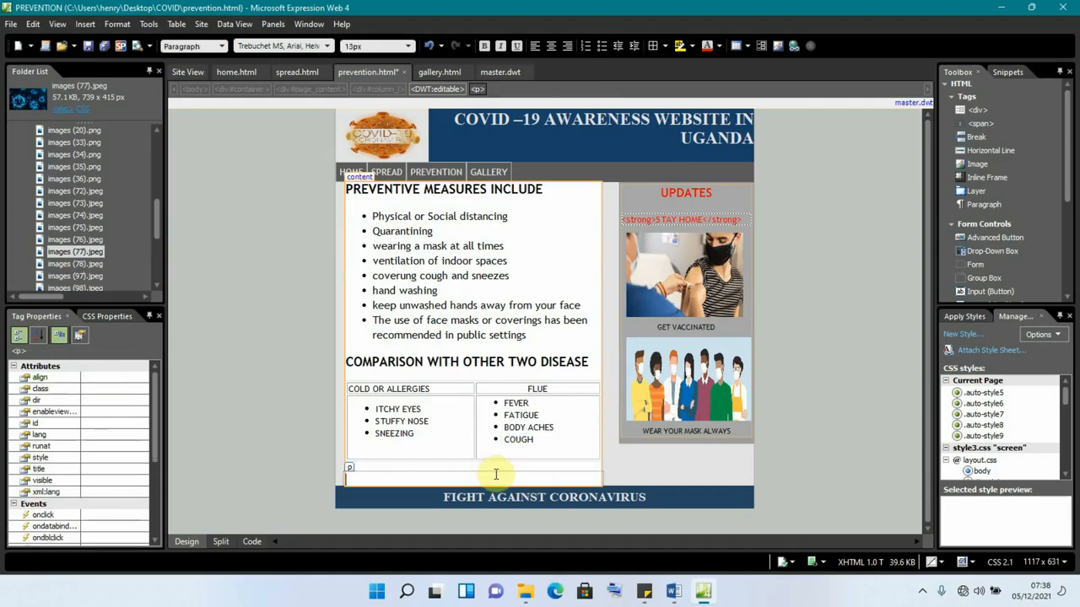
key(BackSpace)
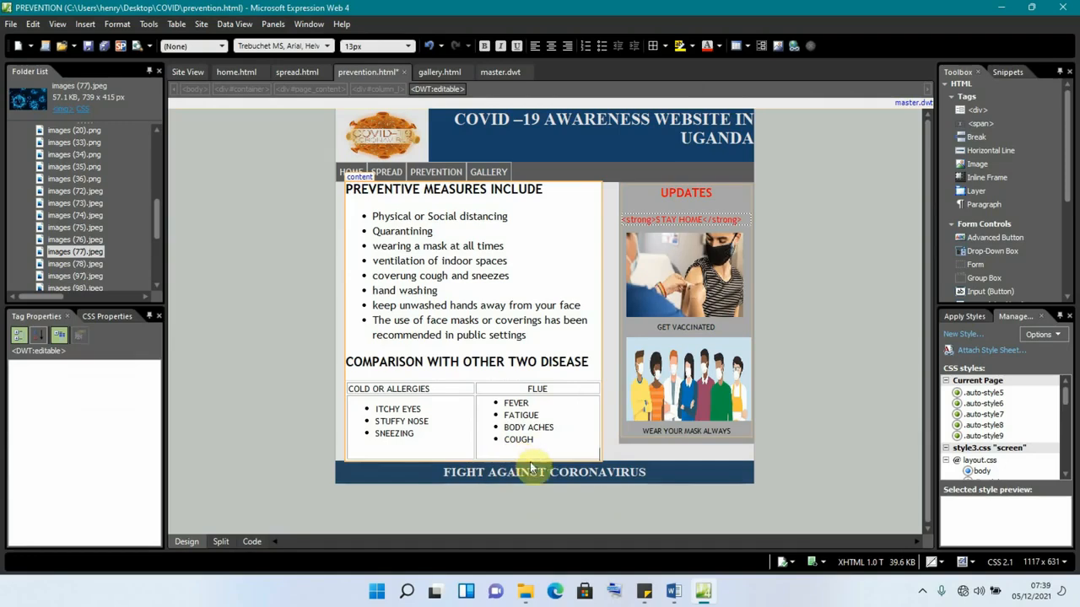
mouse_move(673, 589)
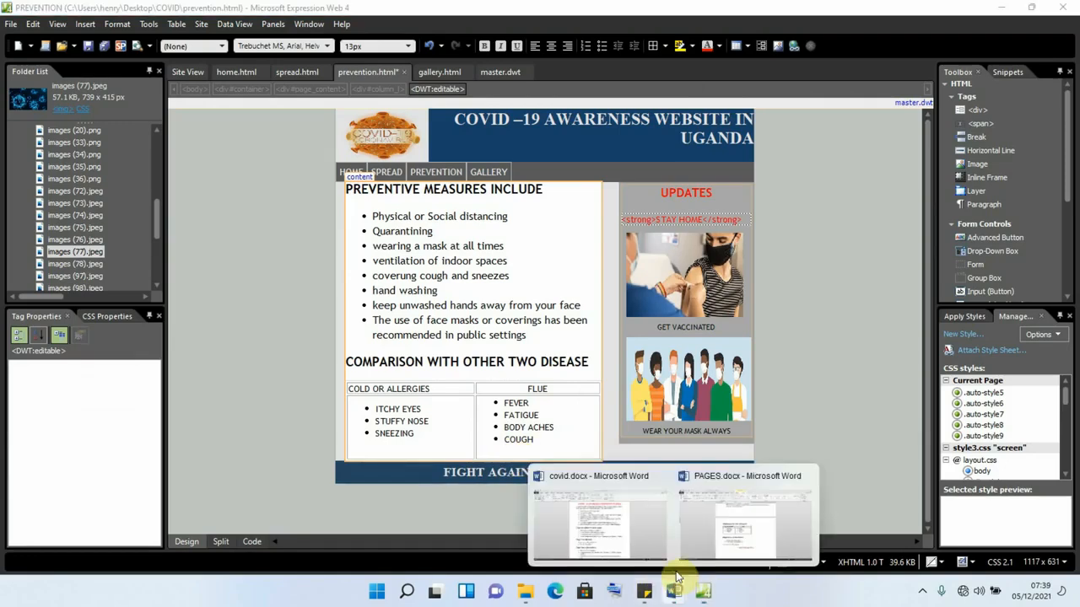
click(727, 516)
scroll(738, 388, down, 3)
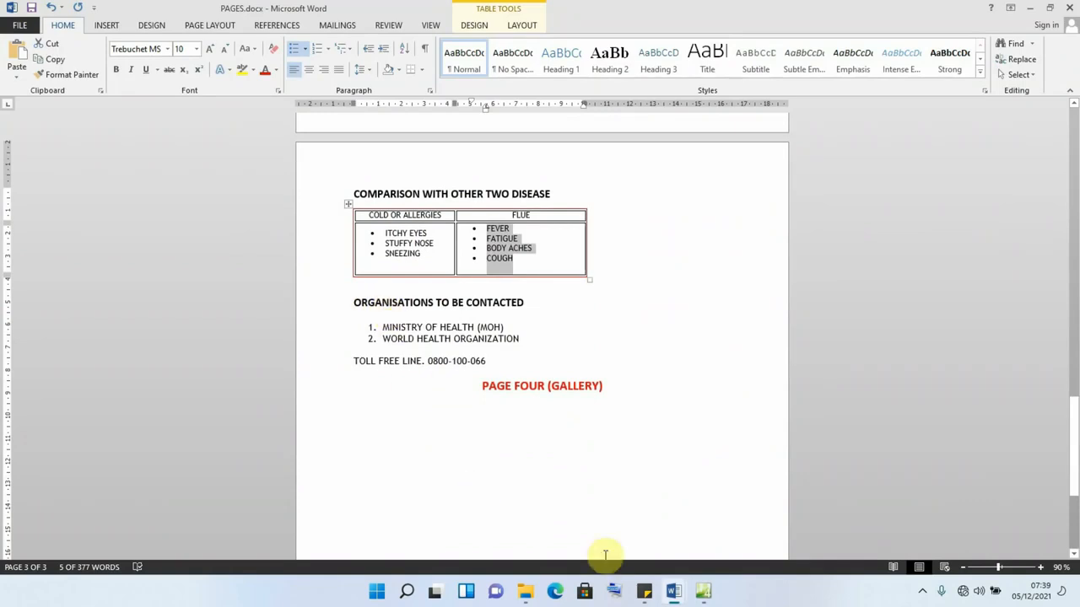
click(706, 593)
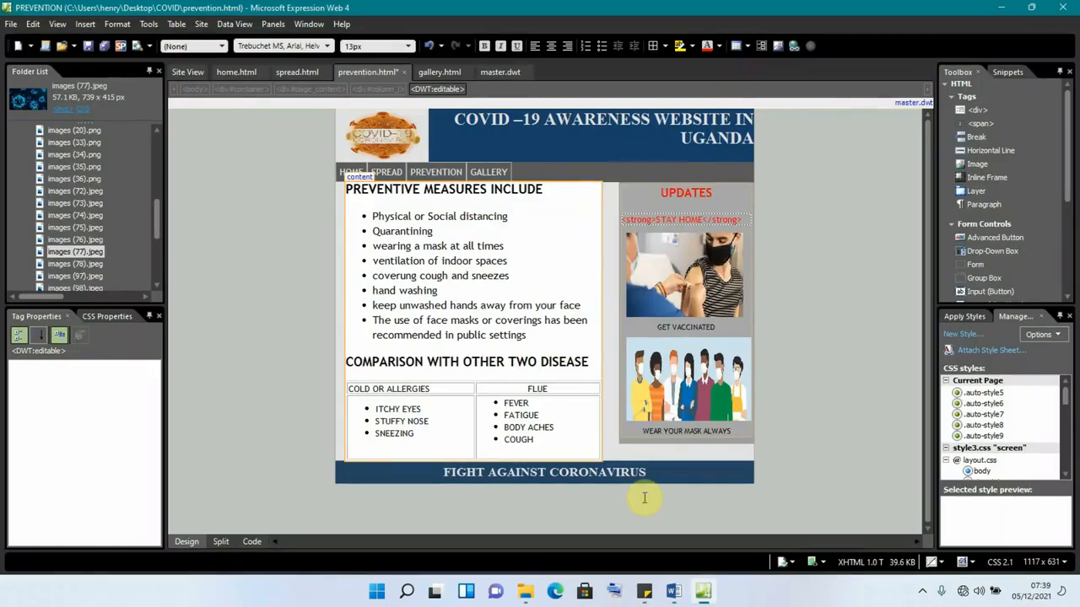
key(Return)
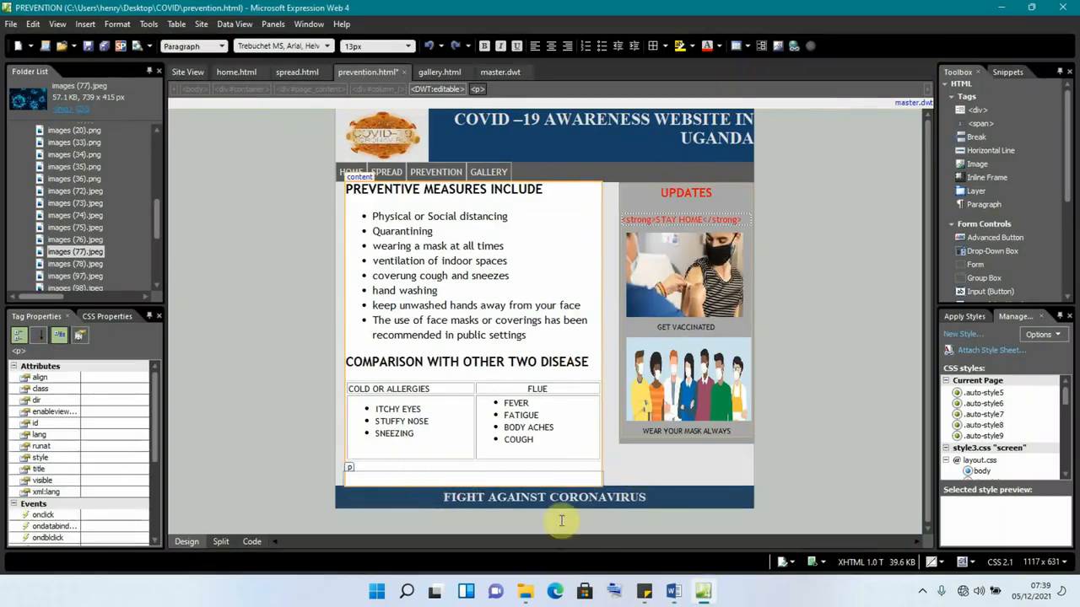
Copy the heading ORGANISATIONS TO BE CONTACTED from the Word document PAGES.docx into the empty paragraph below the table in Expression Web
mouse_move(674, 592)
click(711, 544)
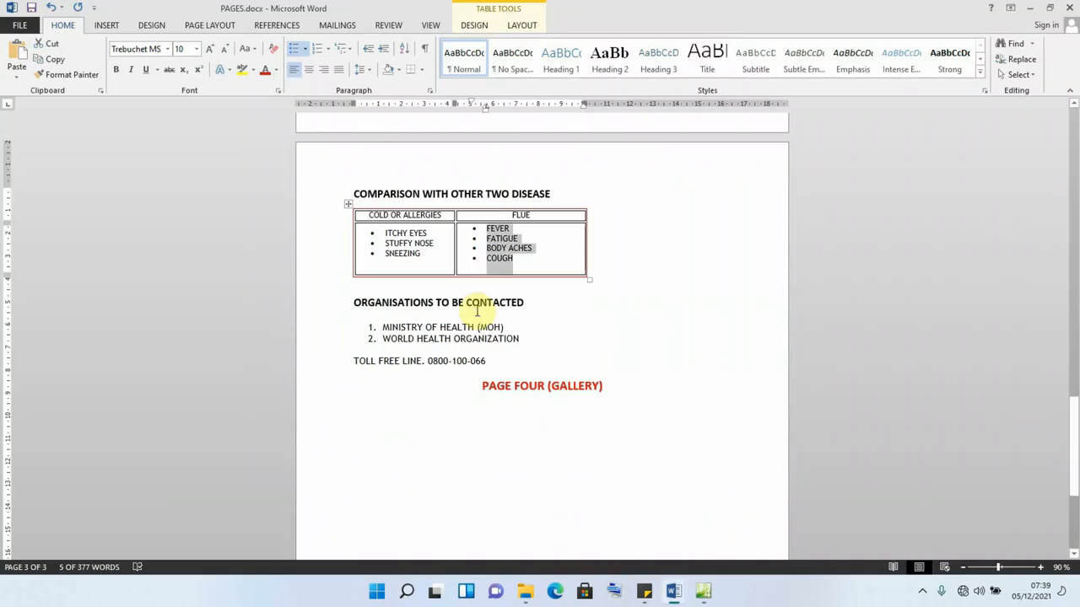
drag(527, 302, 374, 304)
key(ctrl+c)
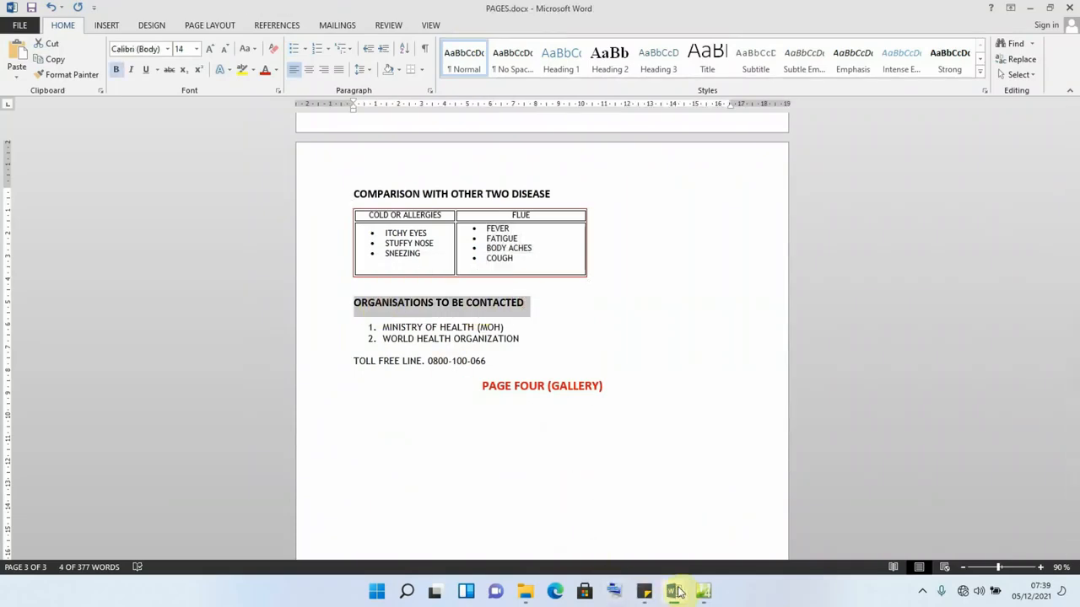
click(702, 591)
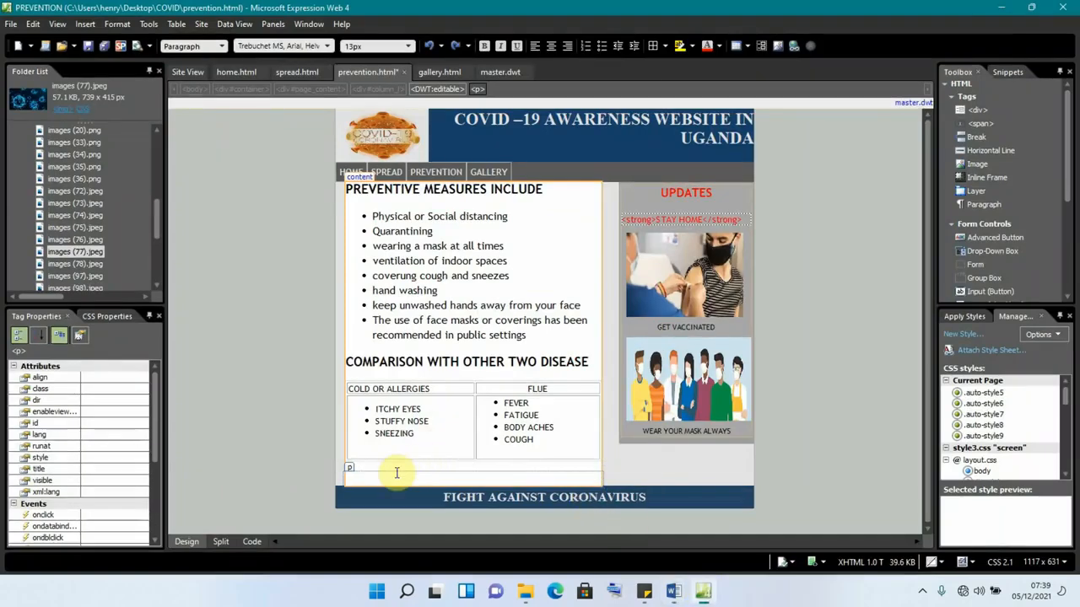
key(ctrl+v)
scroll(540, 485, down, 1)
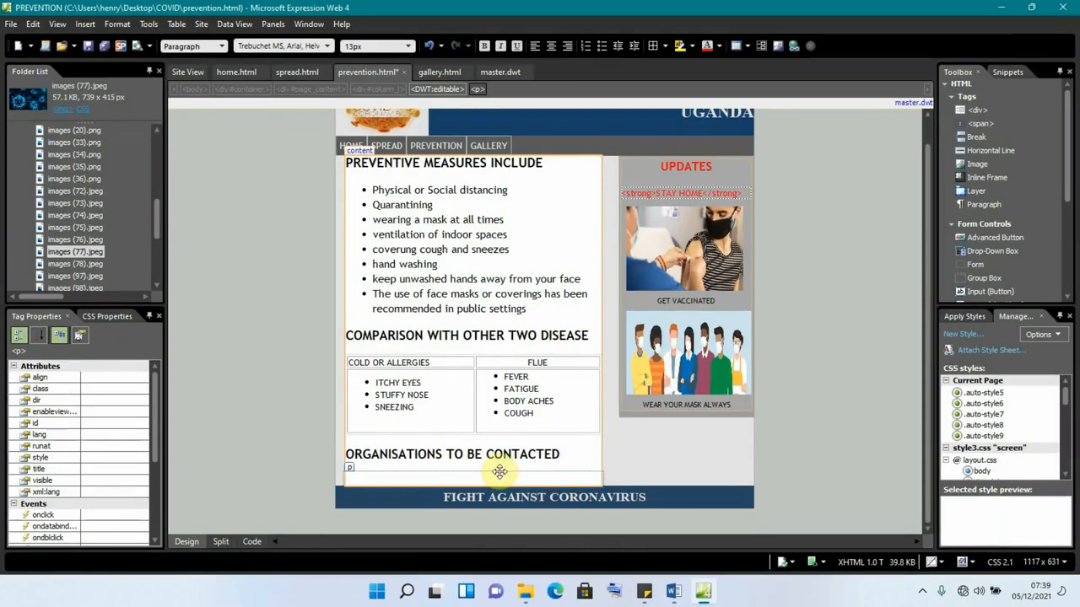
Copy the numbered list MINISTRY OF HEALTH (MOH) and WORLD HEALTH ORGANIZATION plus the toll-free line from Word to below the heading in Expression Web
mouse_move(674, 592)
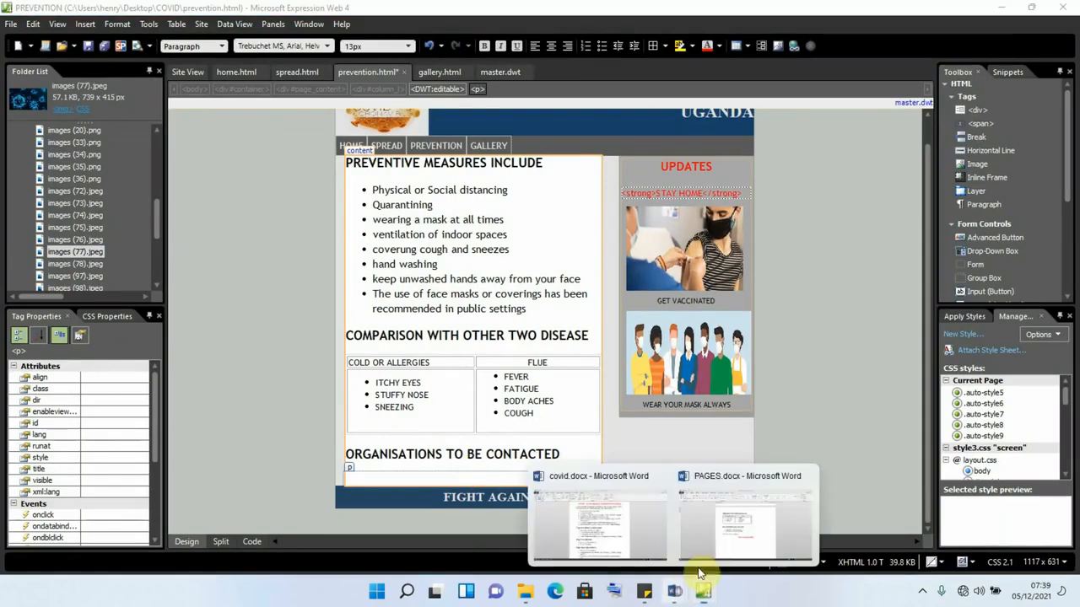
click(699, 572)
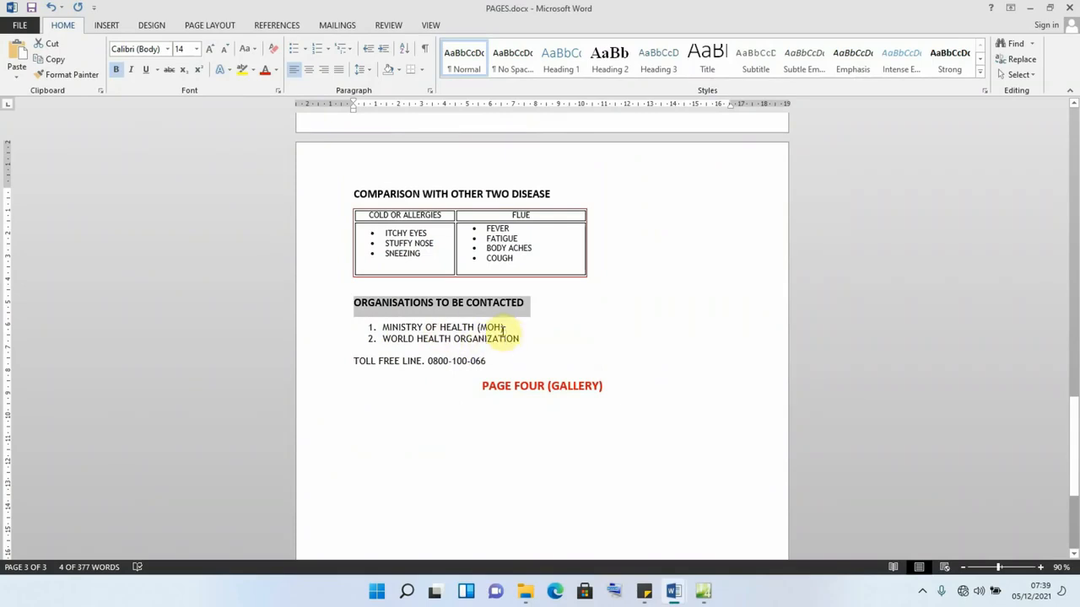
drag(490, 364, 362, 330)
key(ctrl+c)
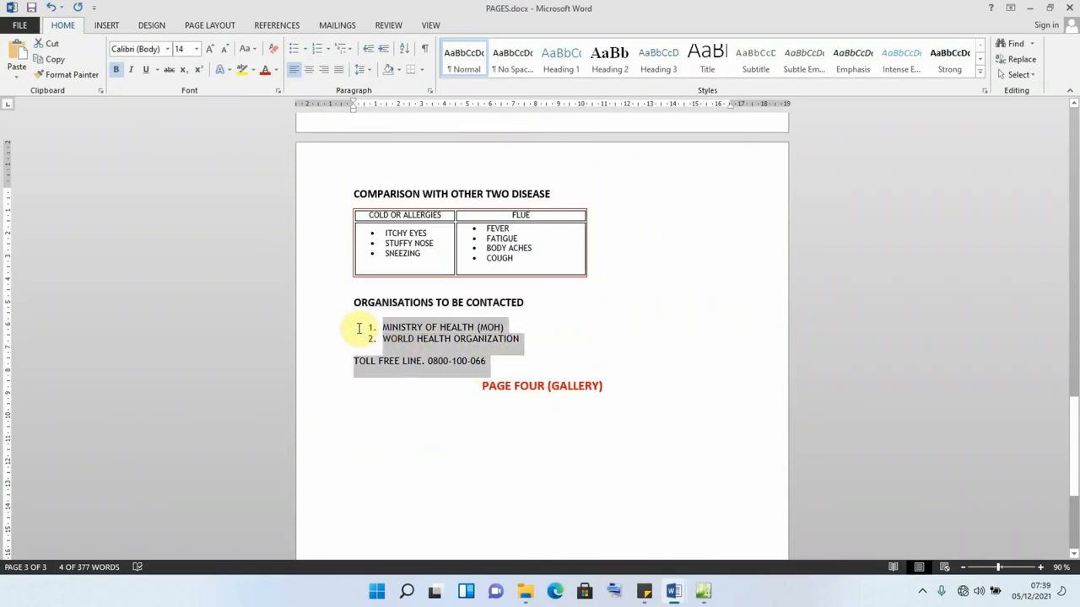
click(703, 593)
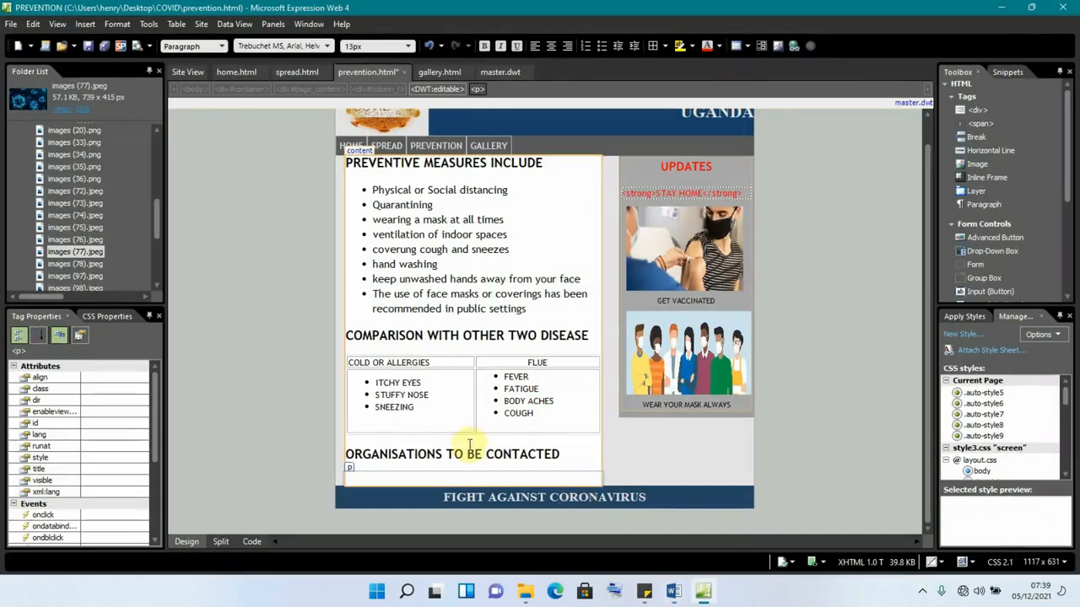
key(ctrl+v)
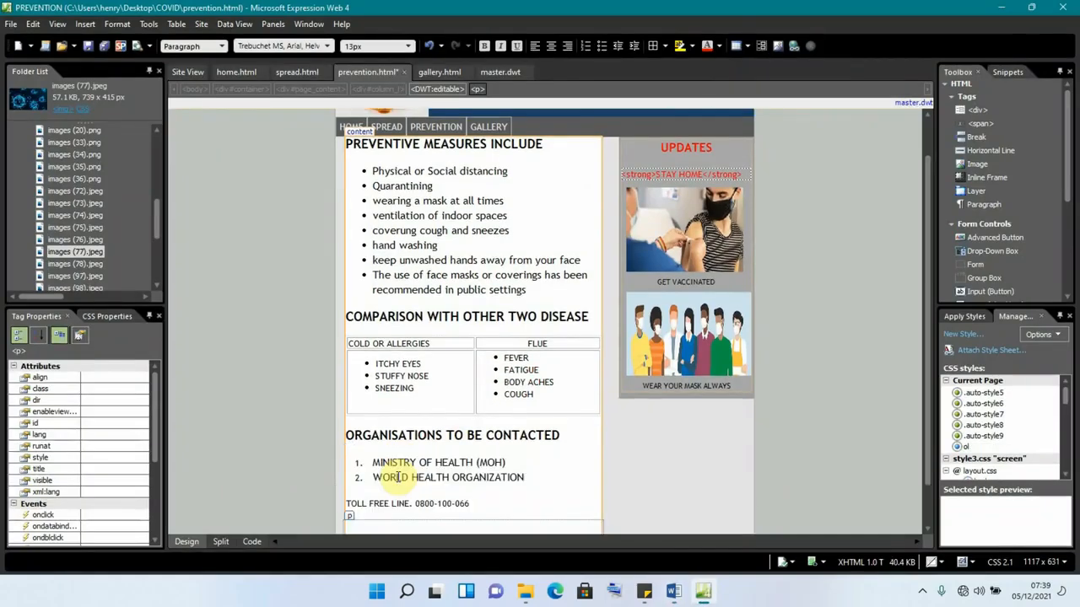
Delete the empty paragraph below the toll-free line, save prevention.html and review the page
scroll(464, 476, down, 2)
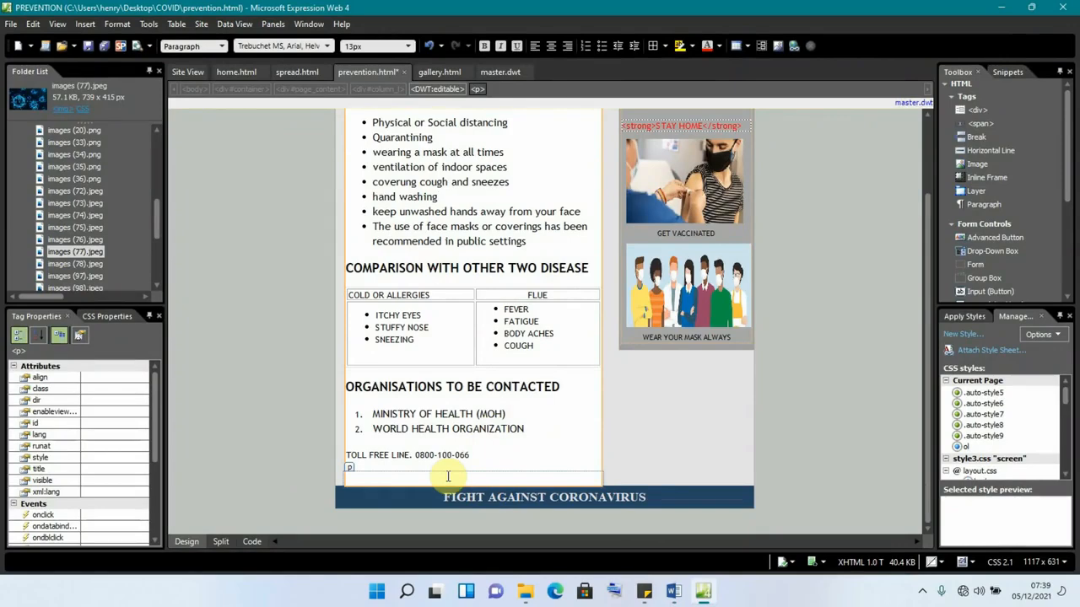
click(483, 456)
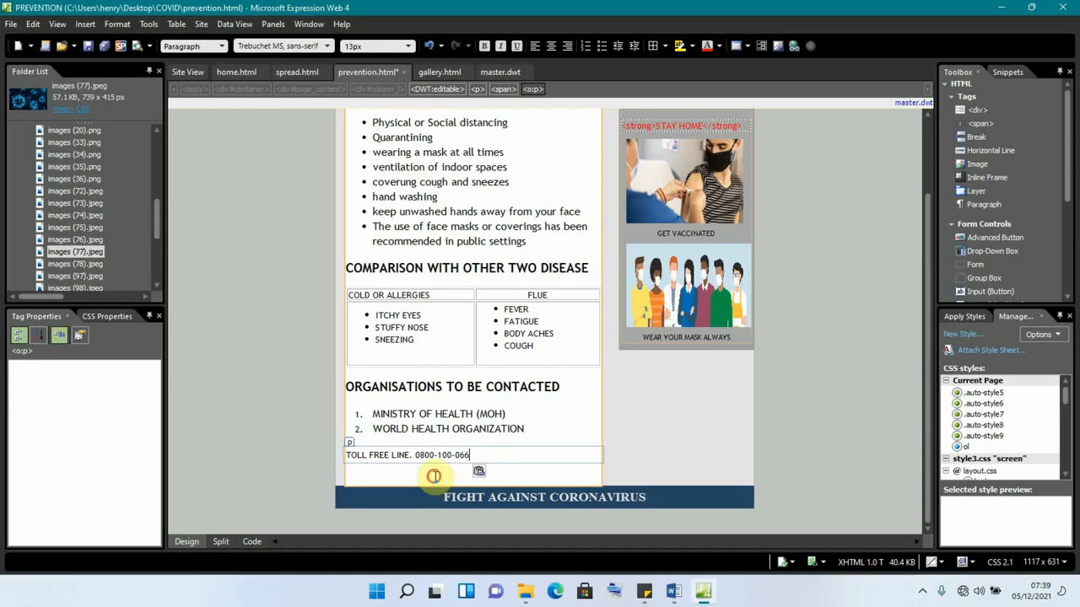
click(435, 479)
key(BackSpace)
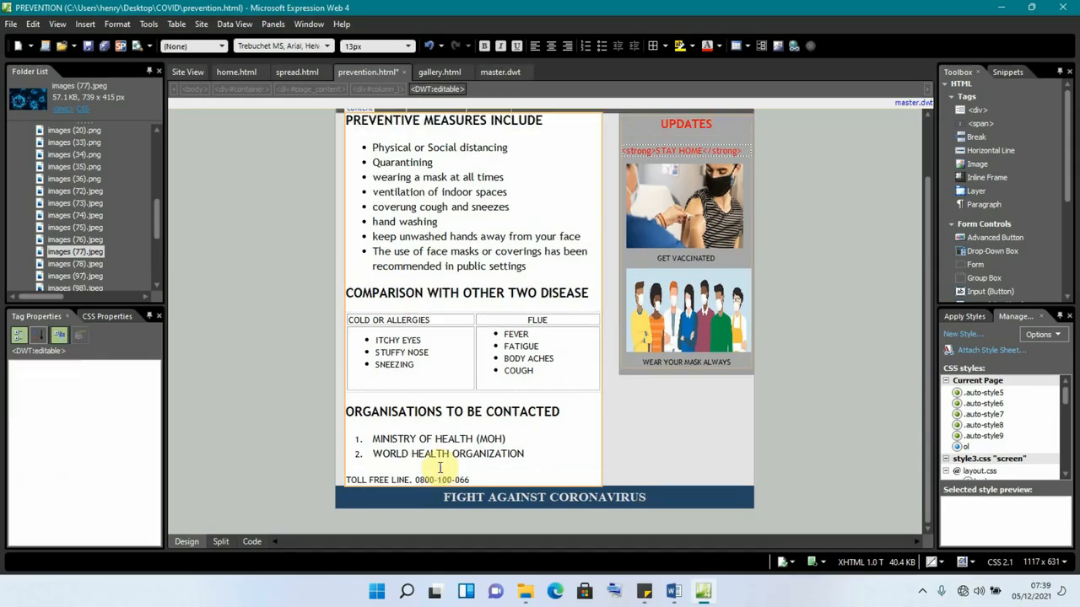
scroll(549, 393, up, 1)
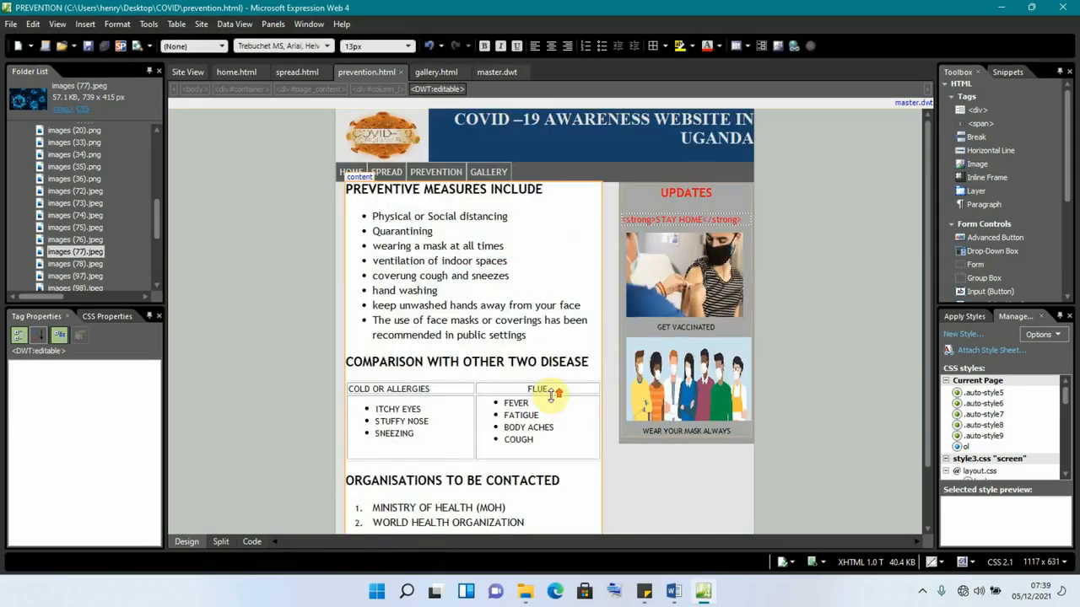
scroll(561, 347, down, 1)
scroll(565, 346, up, 1)
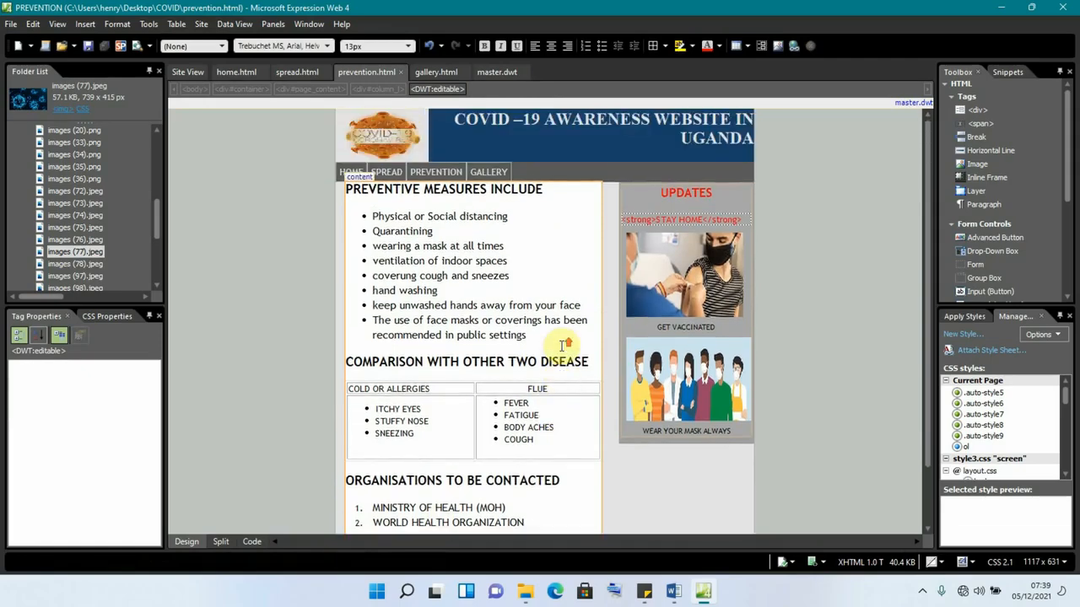
In gallery.html, replace the placeholder Headline 2 with OUR GALLERY and format it as Heading 1
click(436, 73)
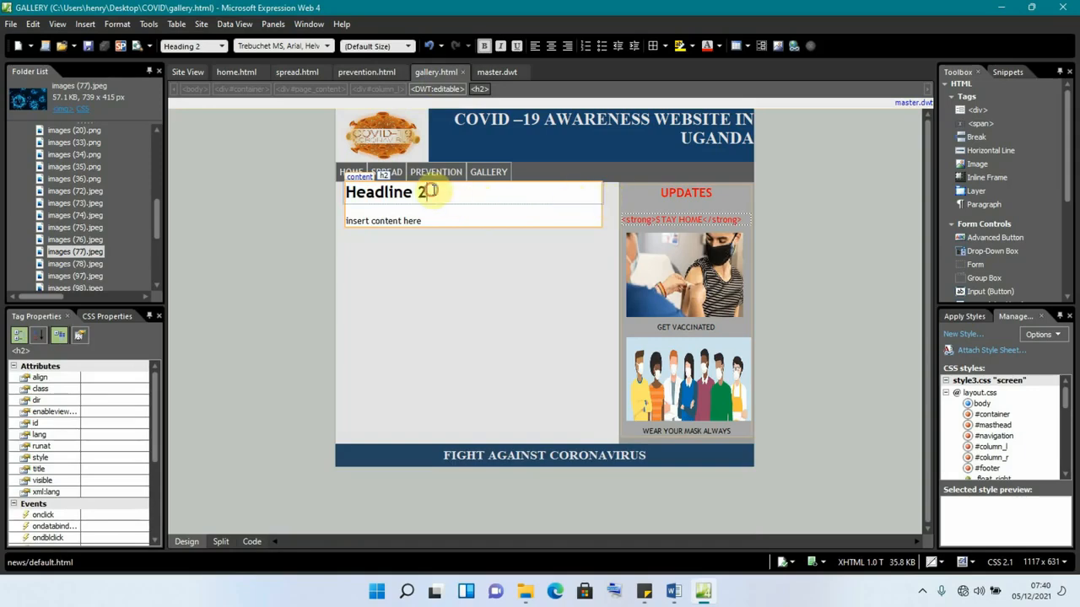
key(BackSpace)
key(BackSpace)
key(BackSpace)
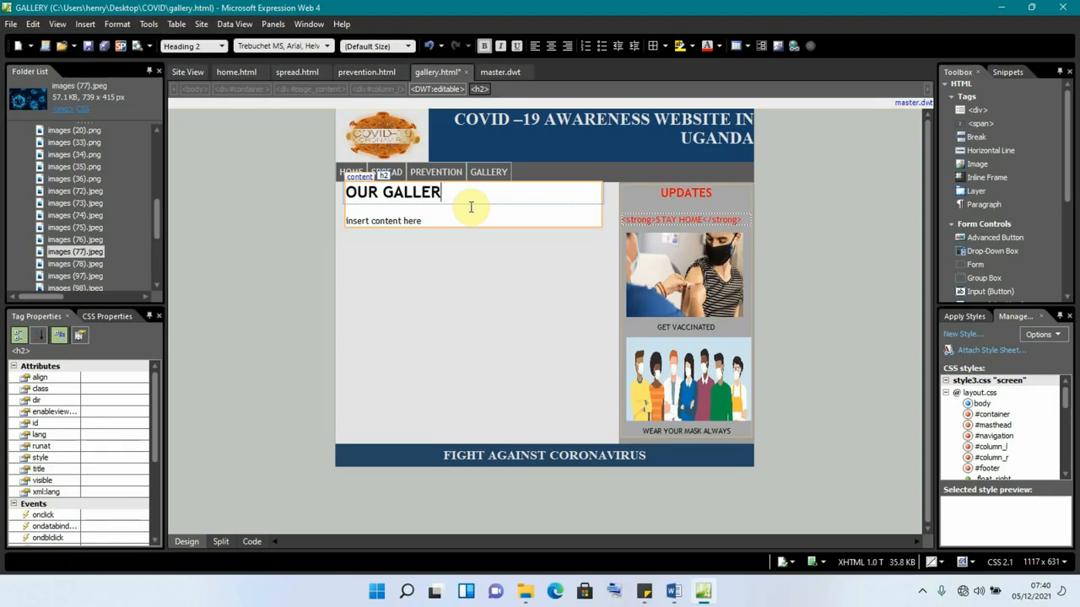
click(222, 46)
click(199, 88)
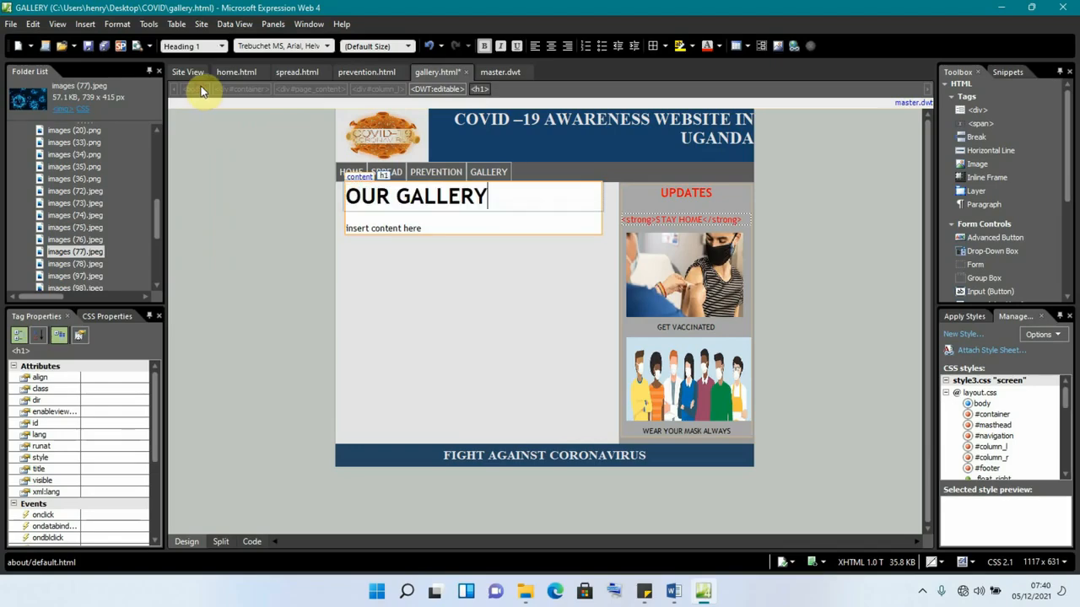
Replace the placeholder paragraph below the OUR GALLERY heading with a table of two columns and six rows
click(324, 46)
click(473, 329)
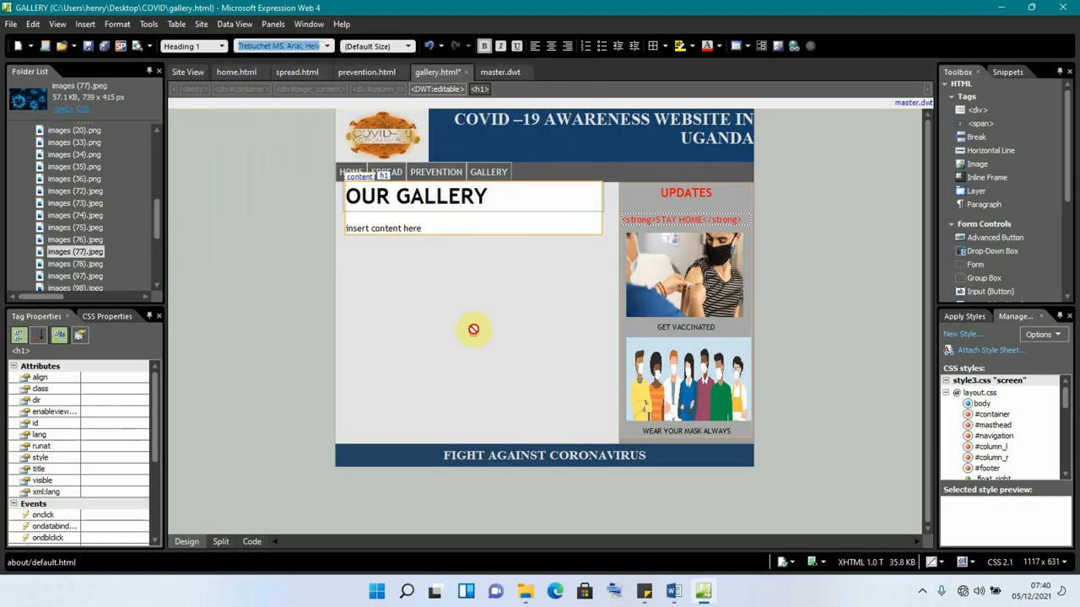
click(453, 229)
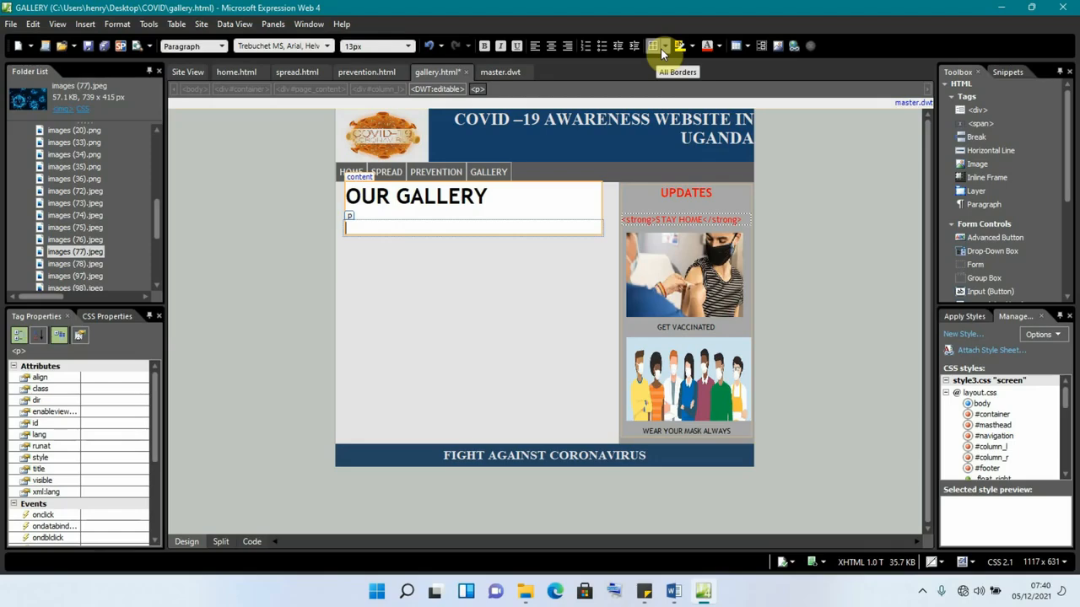
click(746, 49)
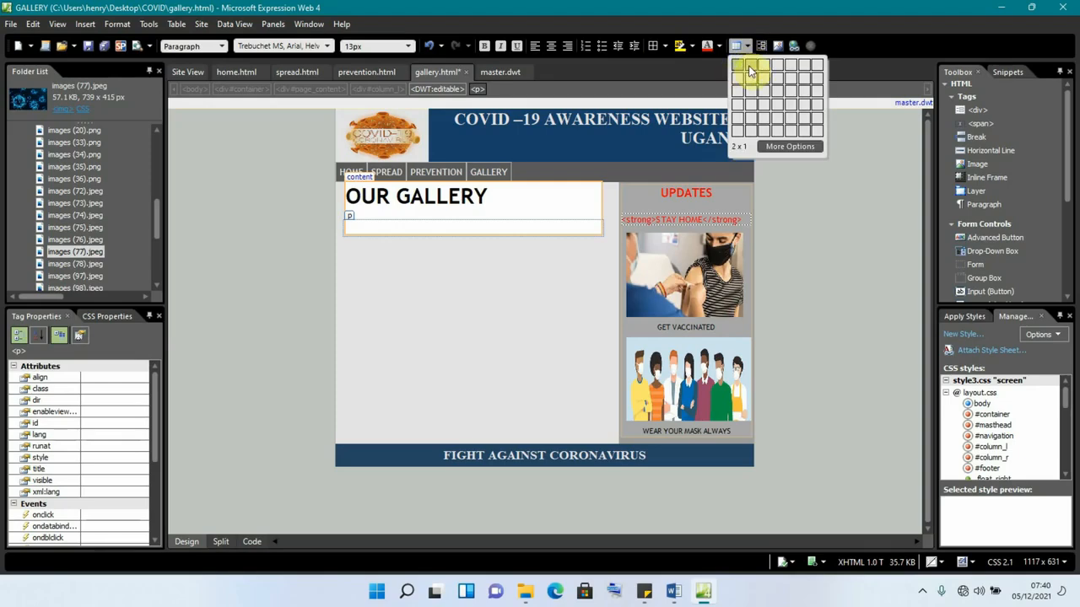
click(757, 133)
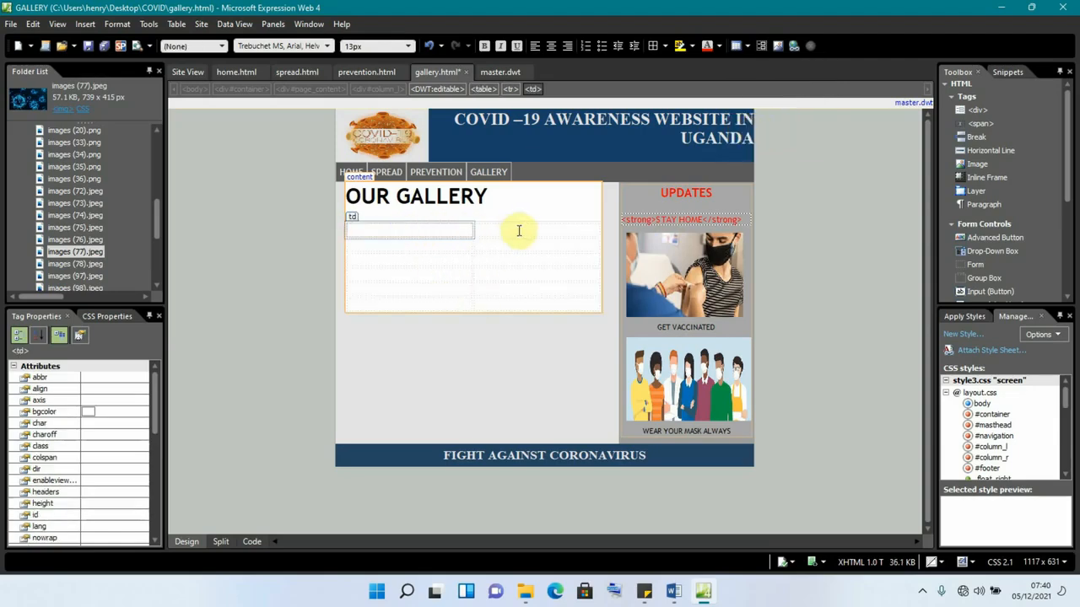
Insert images (35).png into the first cell of the gallery table's first row without alternate text
click(51, 132)
click(61, 167)
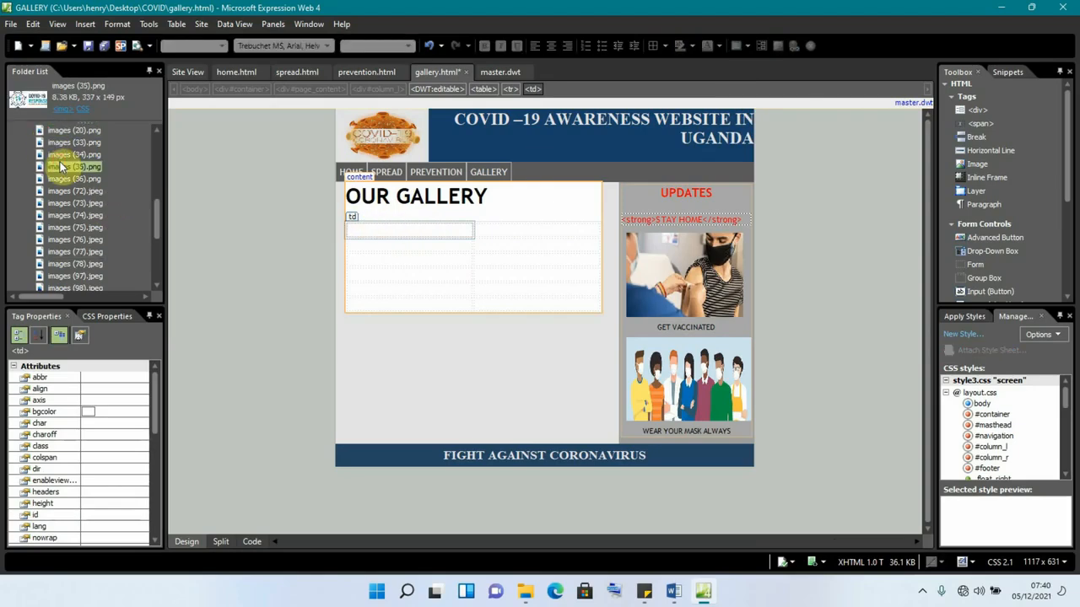
drag(61, 167, 375, 231)
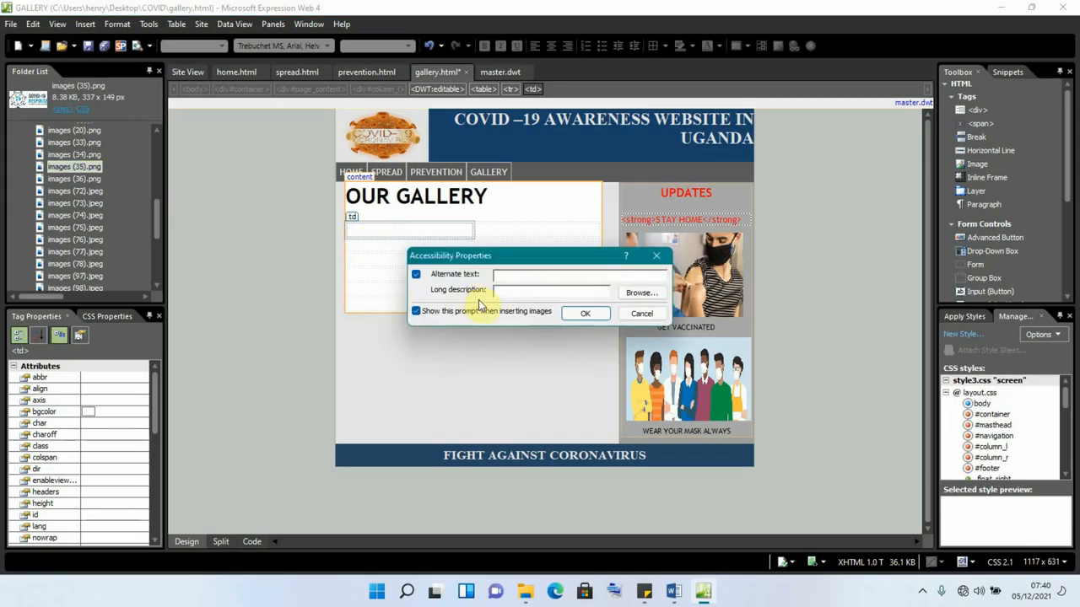
click(582, 315)
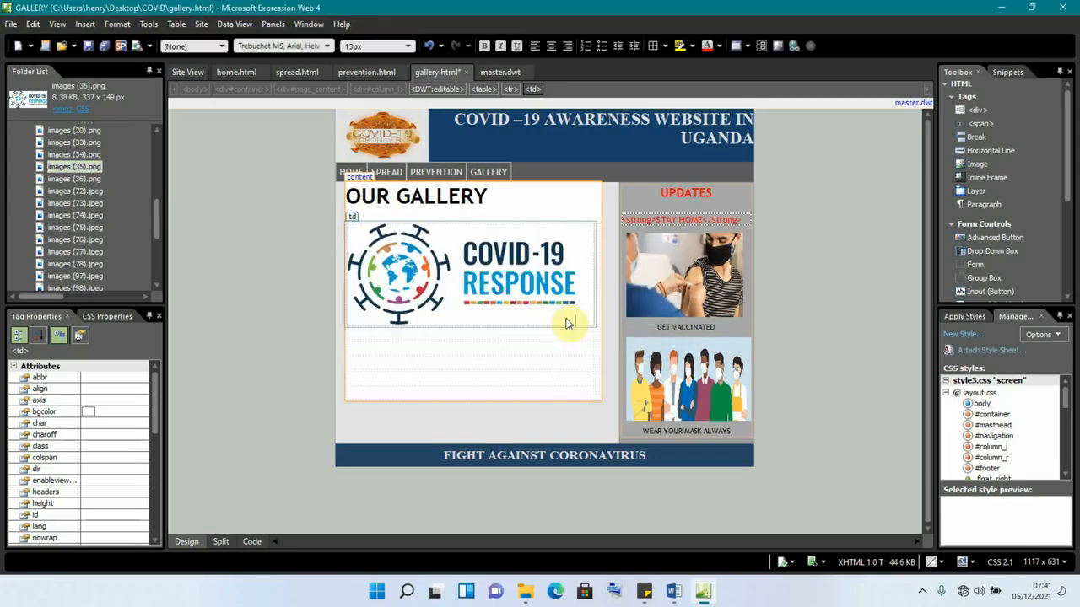
Shrink the COVID-19 RESPONSE picture in width and height so it fits the first half of the table's first row
drag(595, 257, 500, 249)
click(475, 253)
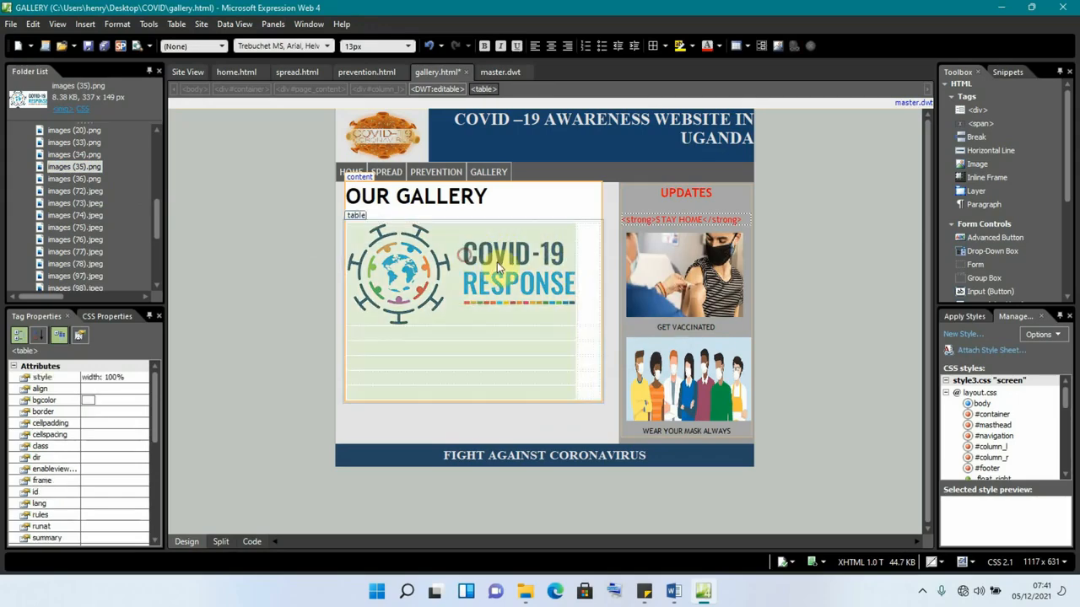
drag(578, 272, 485, 273)
drag(413, 325, 417, 283)
Insert images (36).png into the second cell of the table's first row without alternate text
click(537, 259)
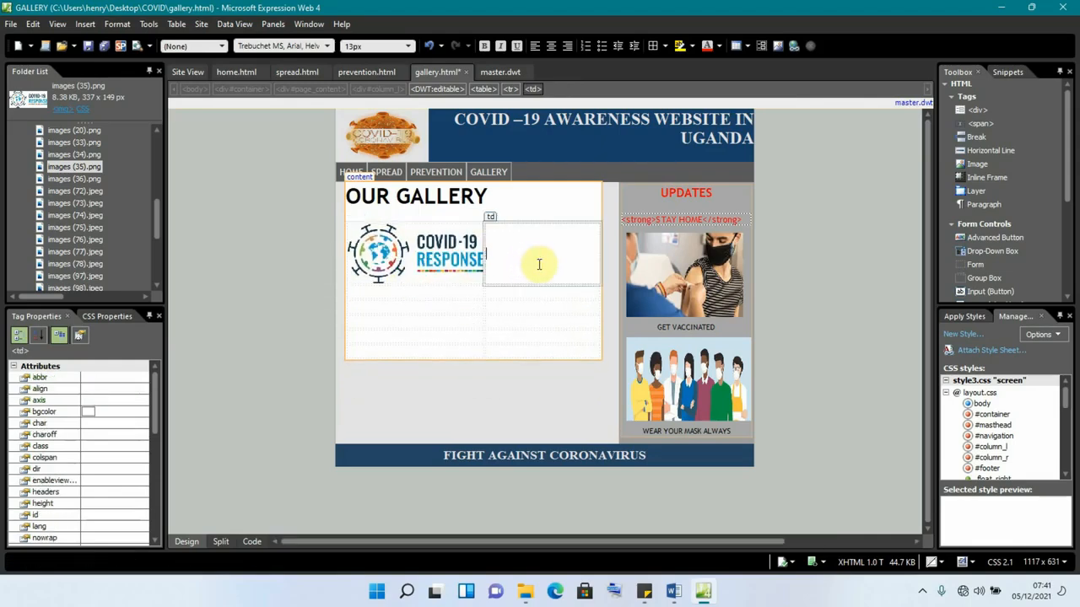
click(67, 143)
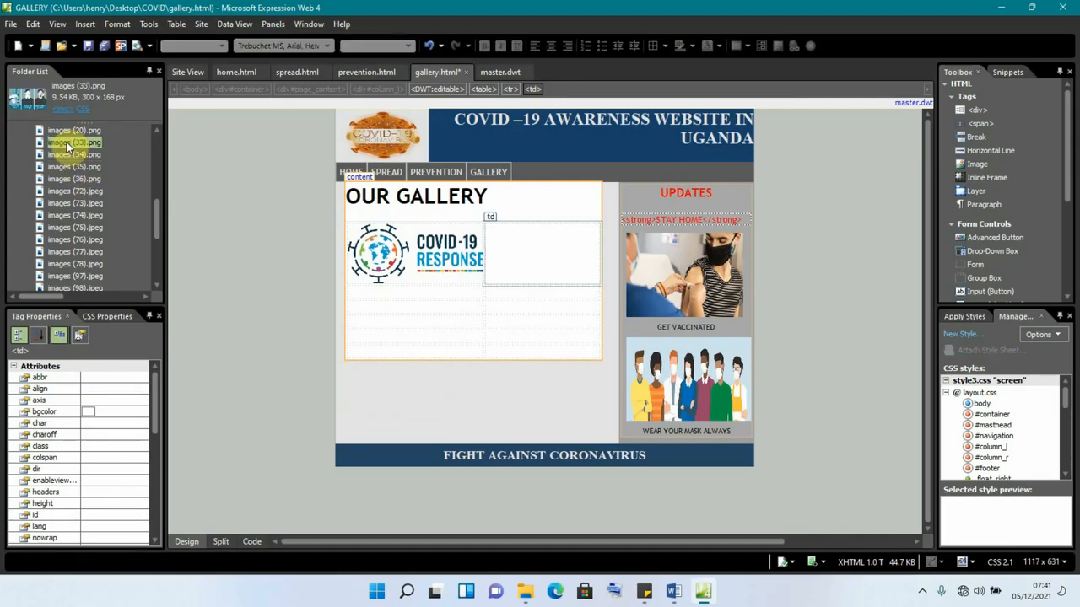
click(68, 145)
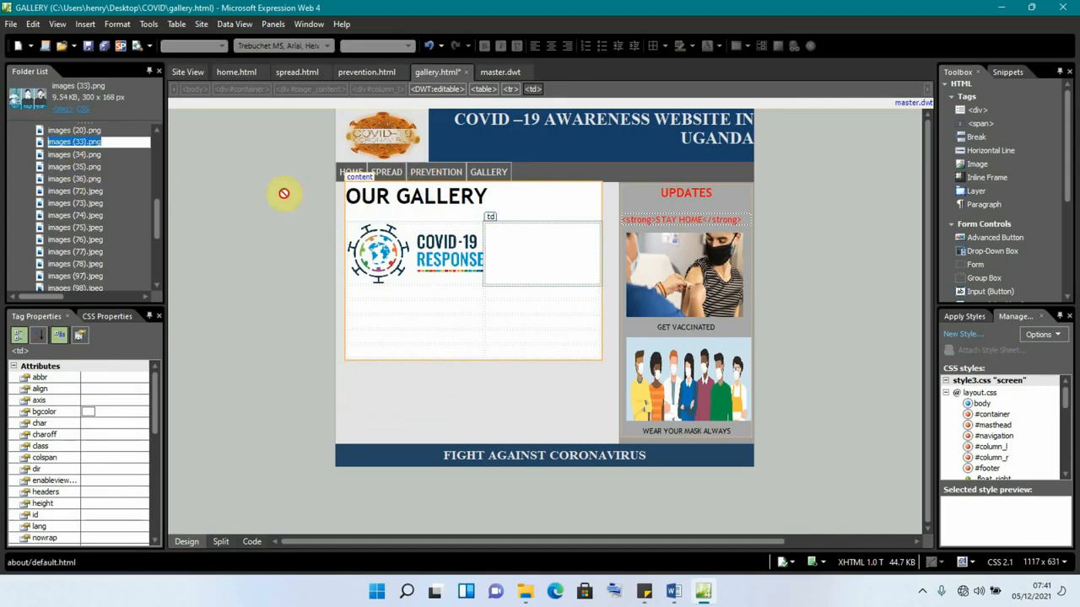
click(84, 155)
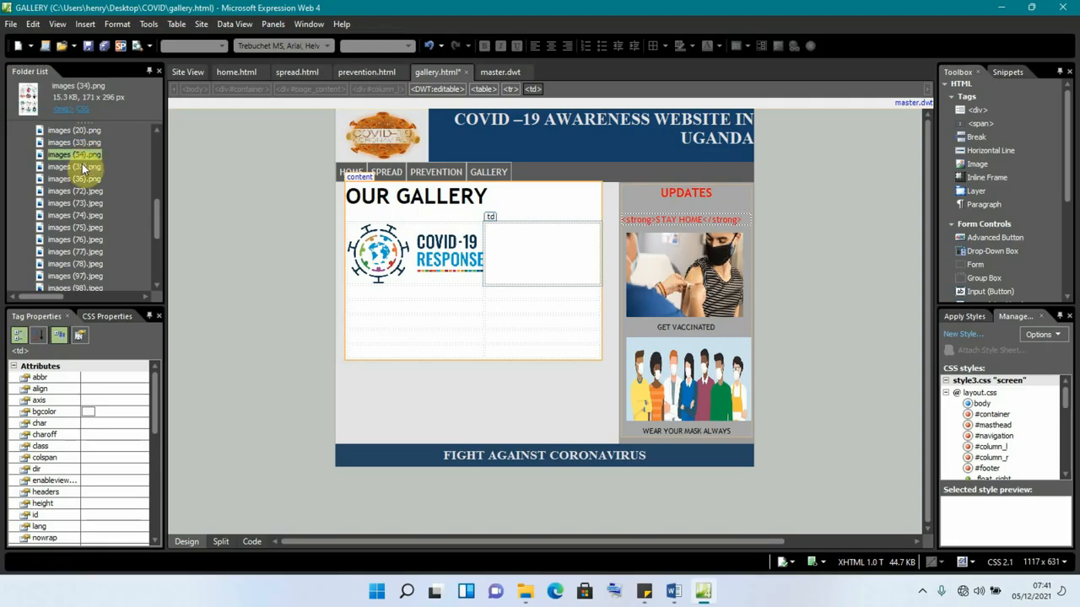
click(74, 178)
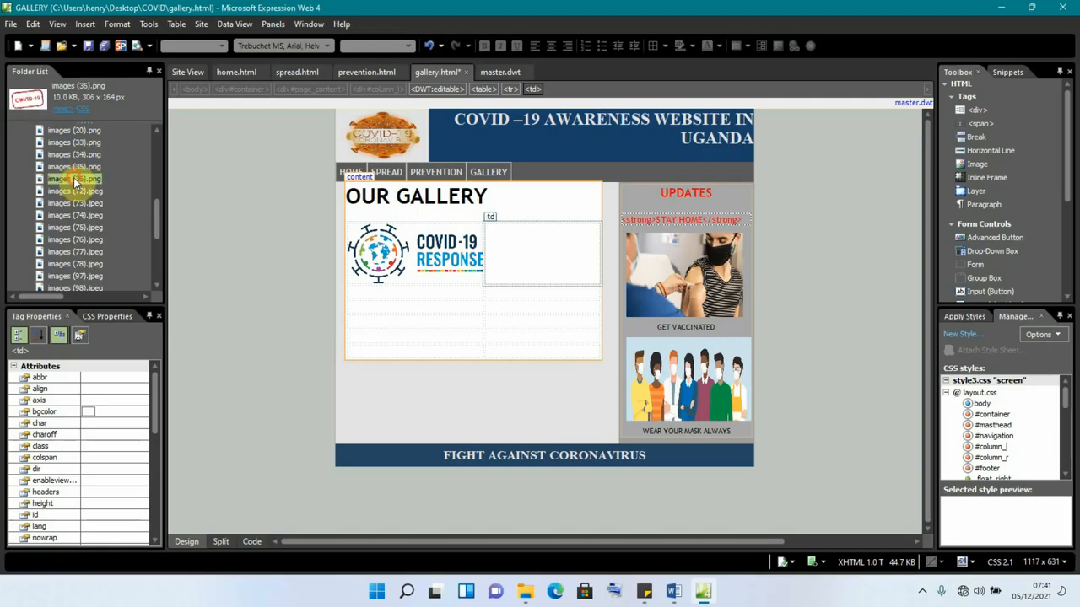
drag(74, 179, 544, 264)
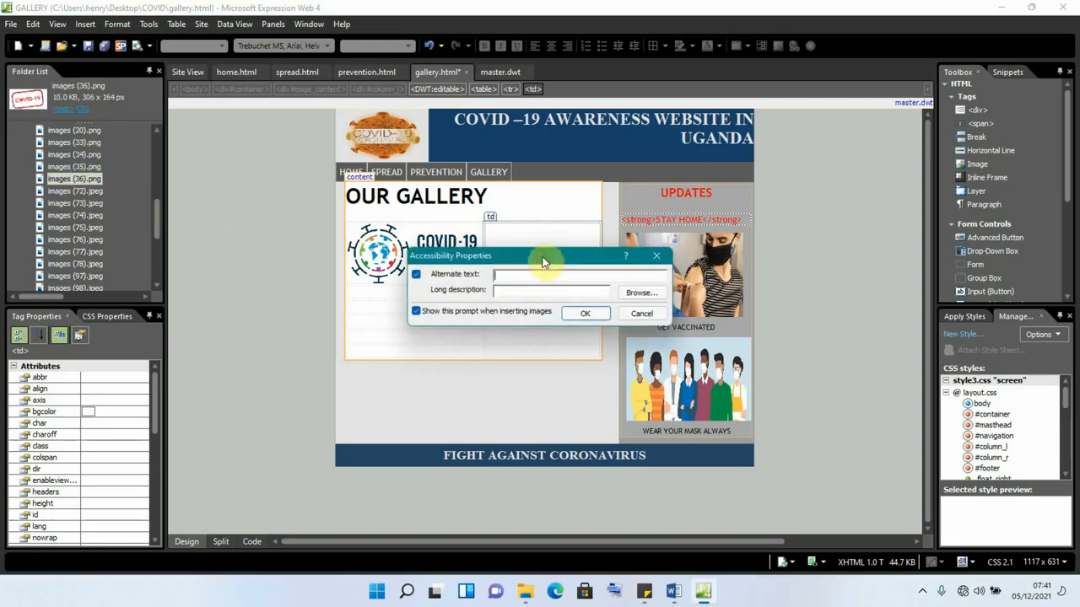
click(582, 314)
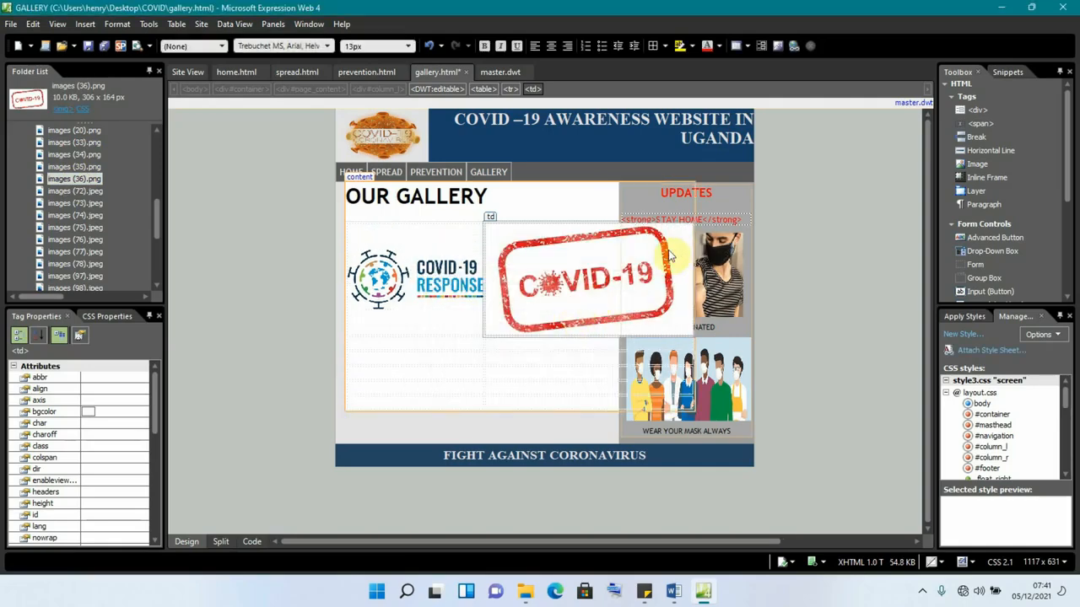
Shrink the red COVID-19 stamp picture to about 188 by 91 pixels so it fits inside the content column
click(666, 284)
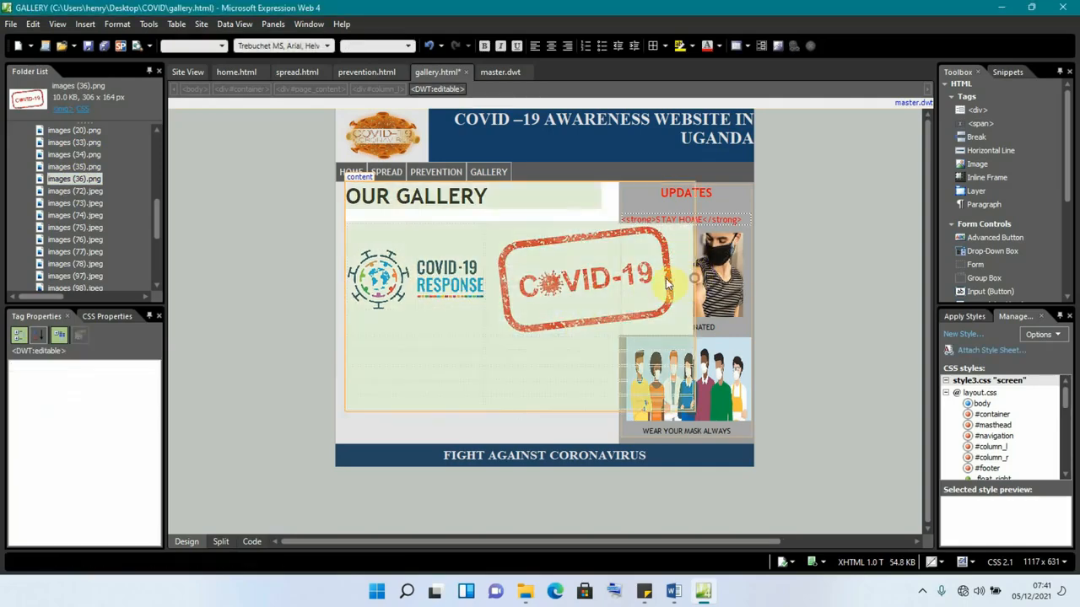
click(616, 281)
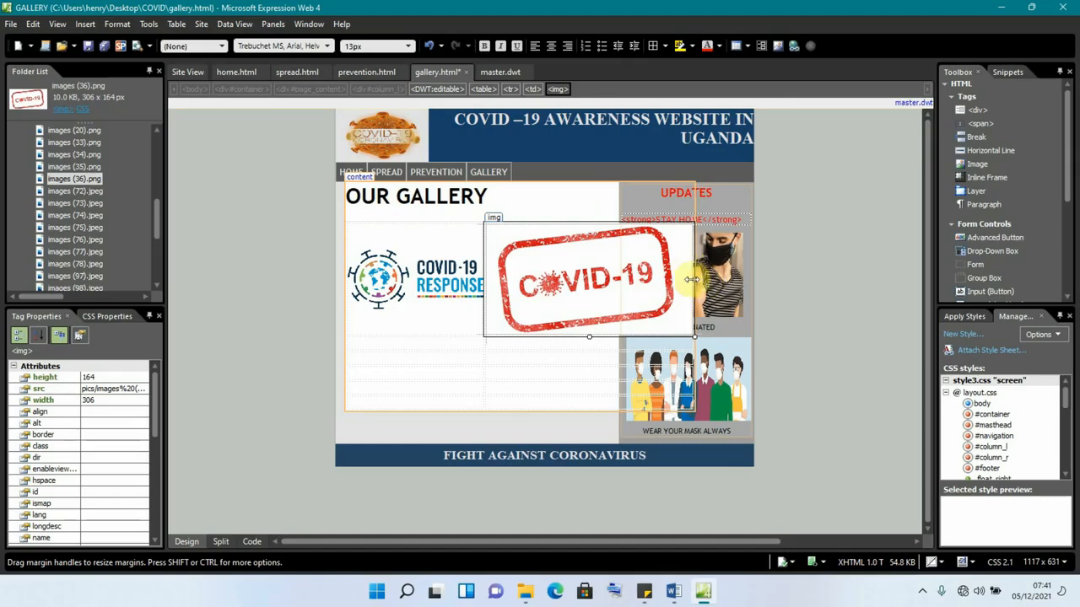
drag(683, 279, 615, 282)
drag(549, 338, 544, 289)
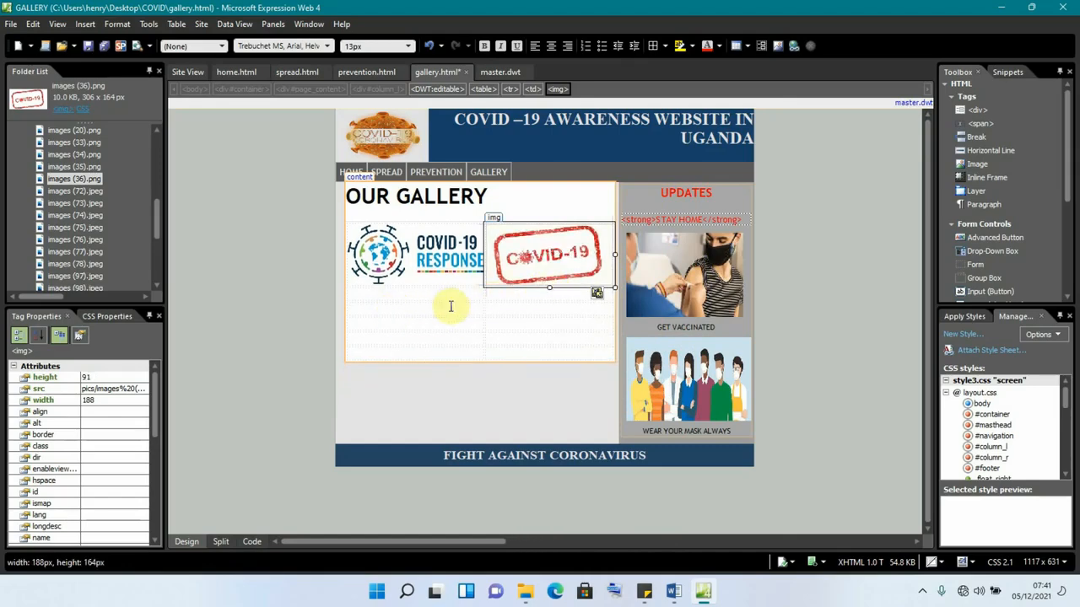
Insert images (73).jpeg into the first cell of the table's third row without alternate text
click(379, 309)
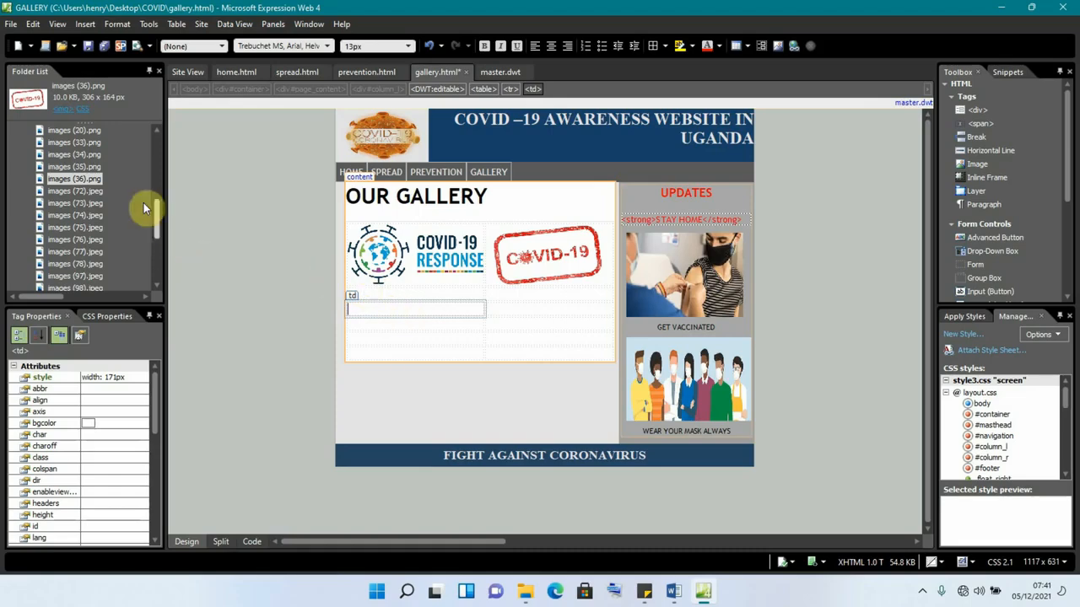
click(53, 204)
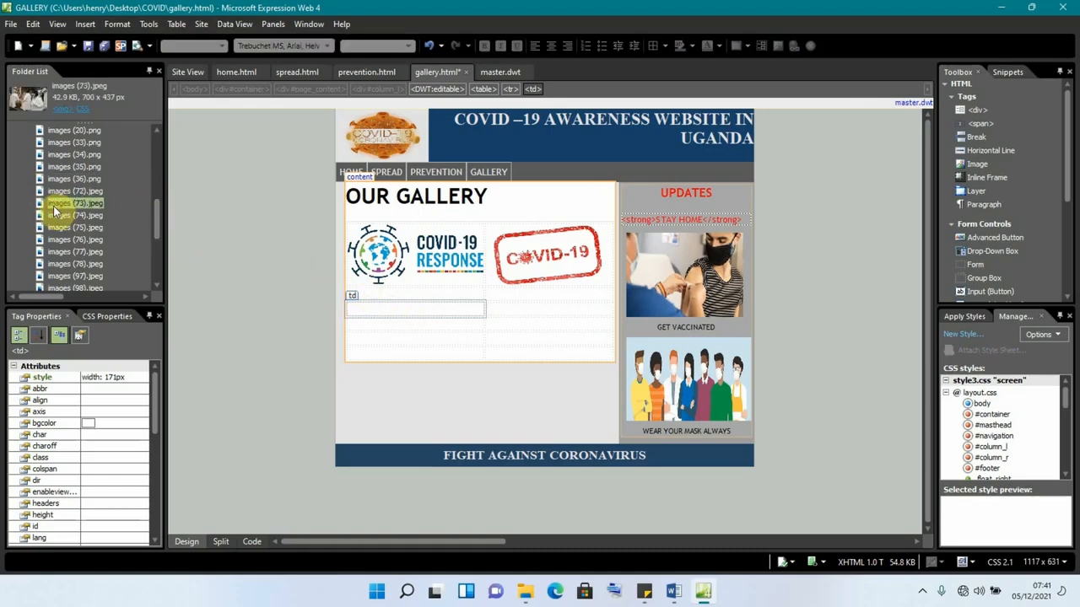
drag(220, 260, 384, 310)
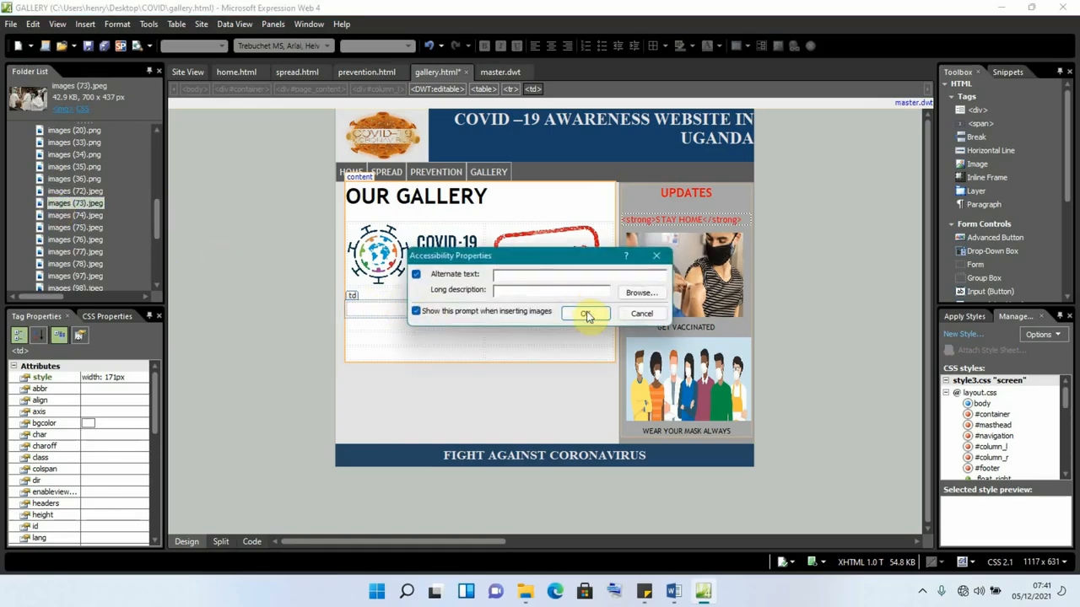
click(586, 313)
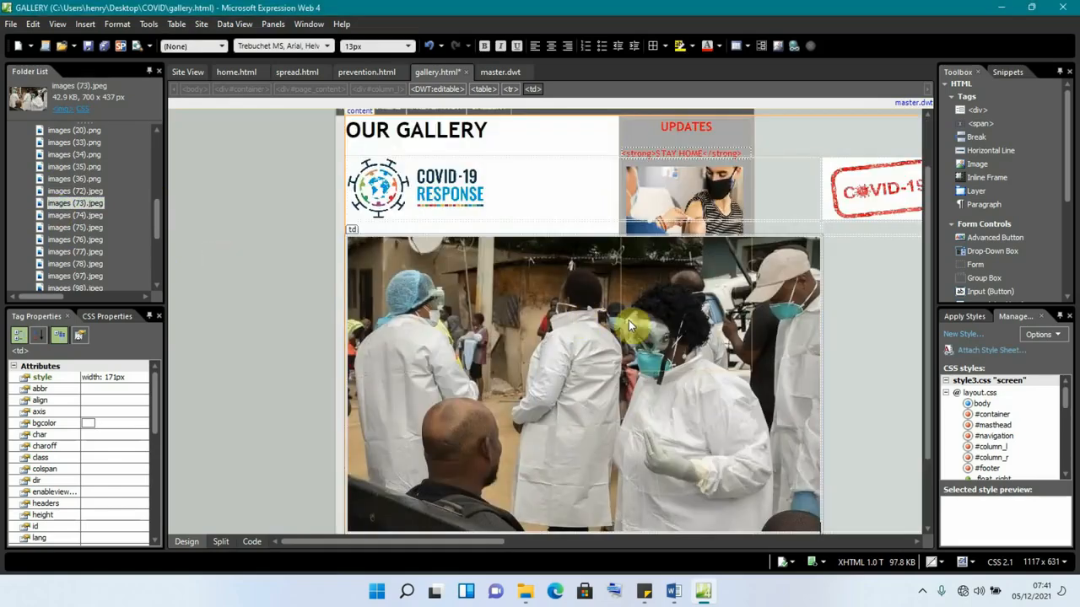
Set the width of the images (73).jpeg picture to 200 pixels, keeping its aspect ratio
right_click(673, 369)
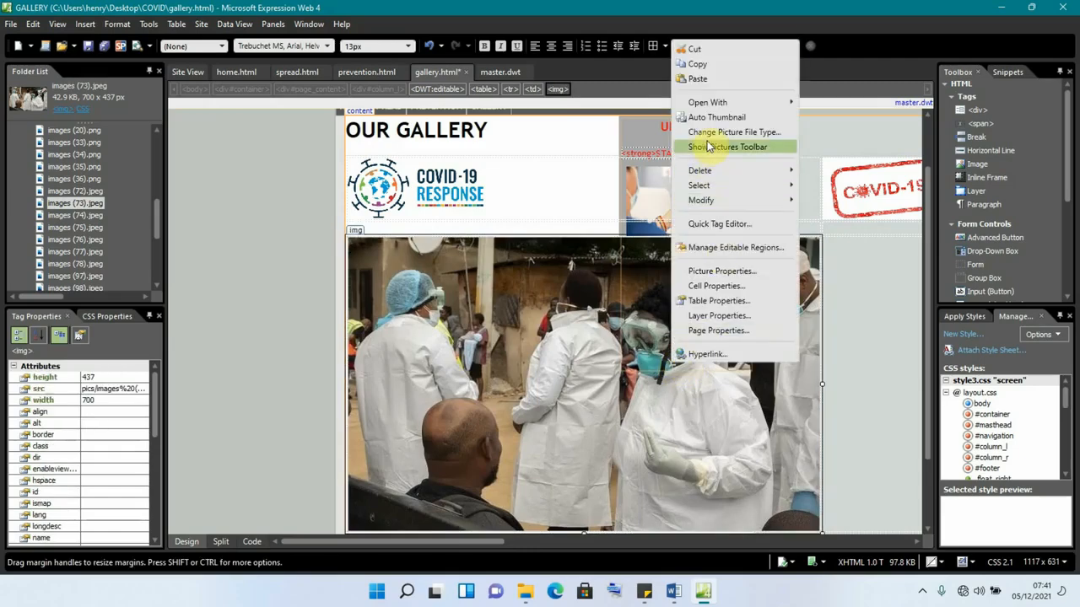
click(717, 271)
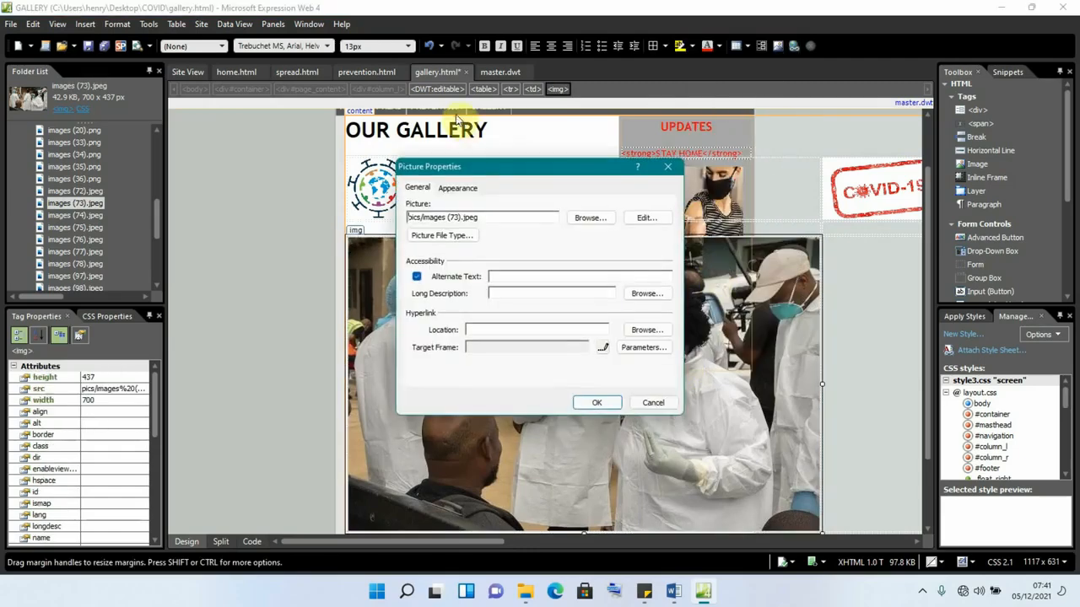
click(456, 189)
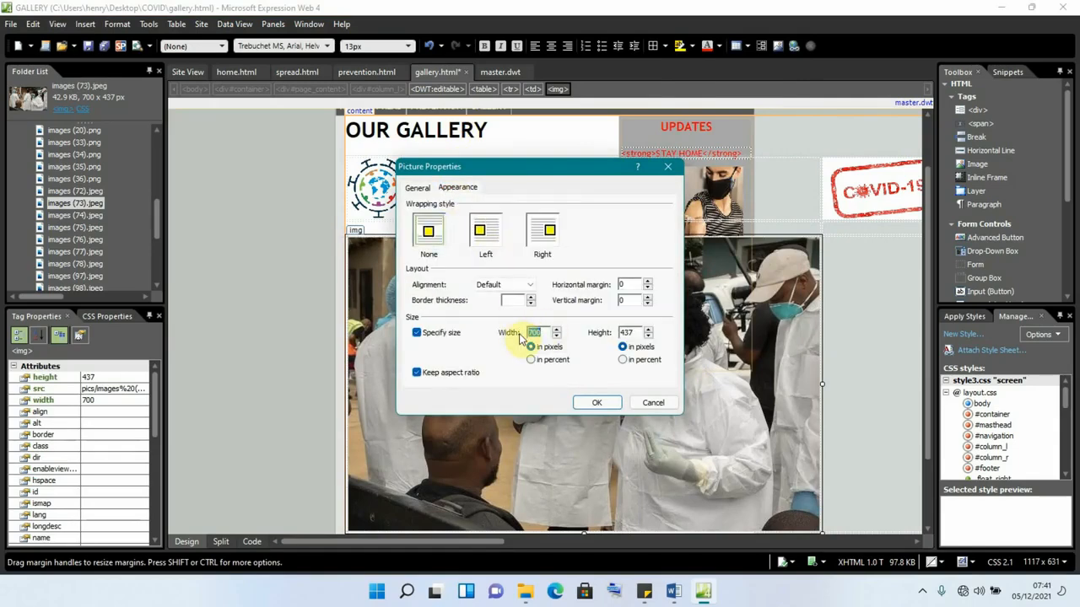
click(596, 402)
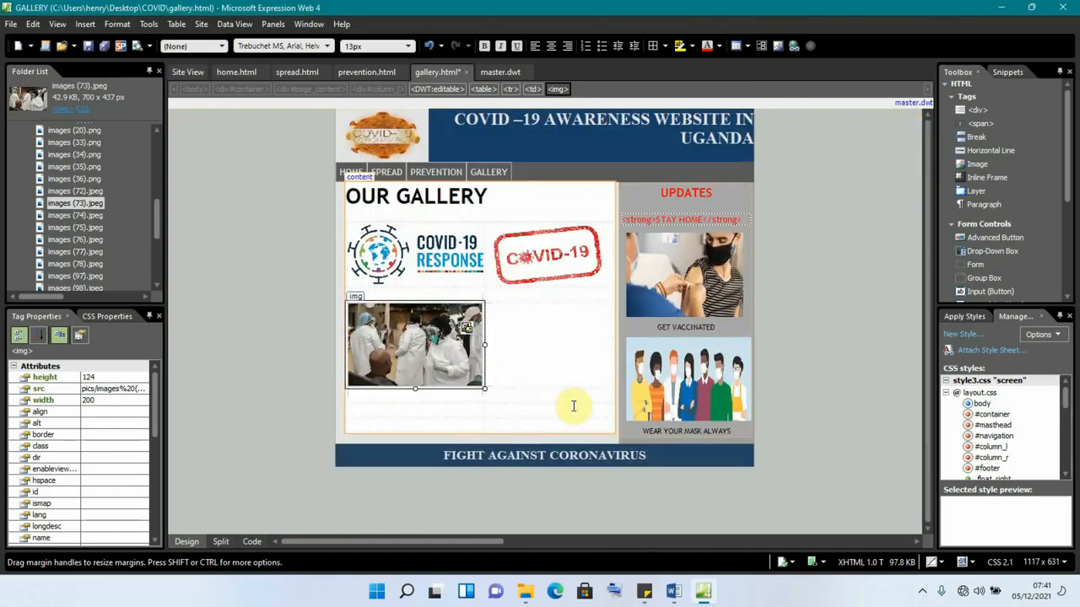
Insert images (74).jpeg into the second cell of the table's third row without alternate text
click(544, 343)
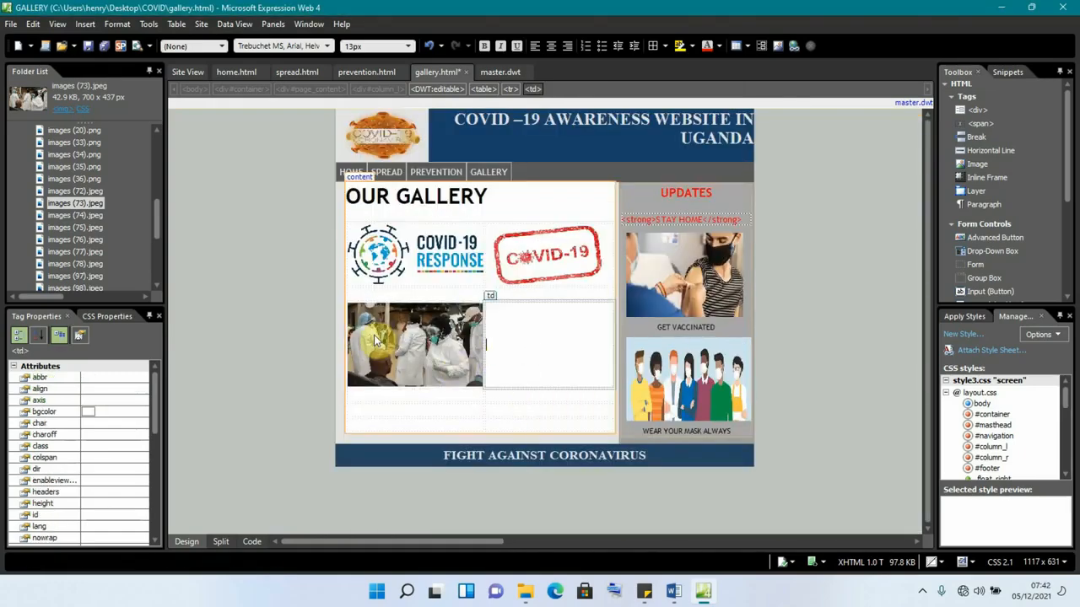
click(66, 217)
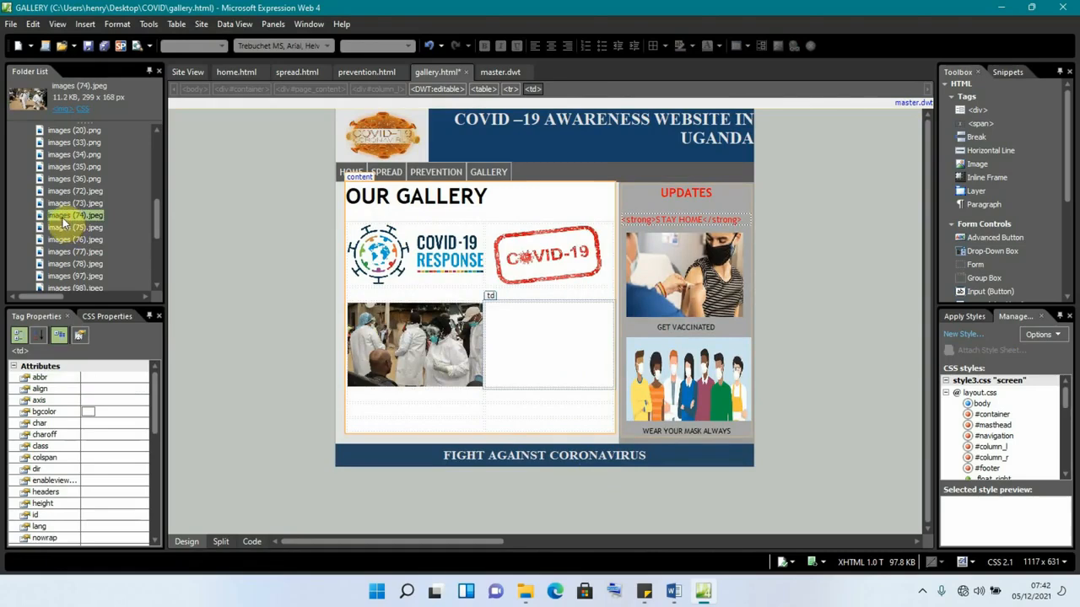
drag(66, 221, 531, 345)
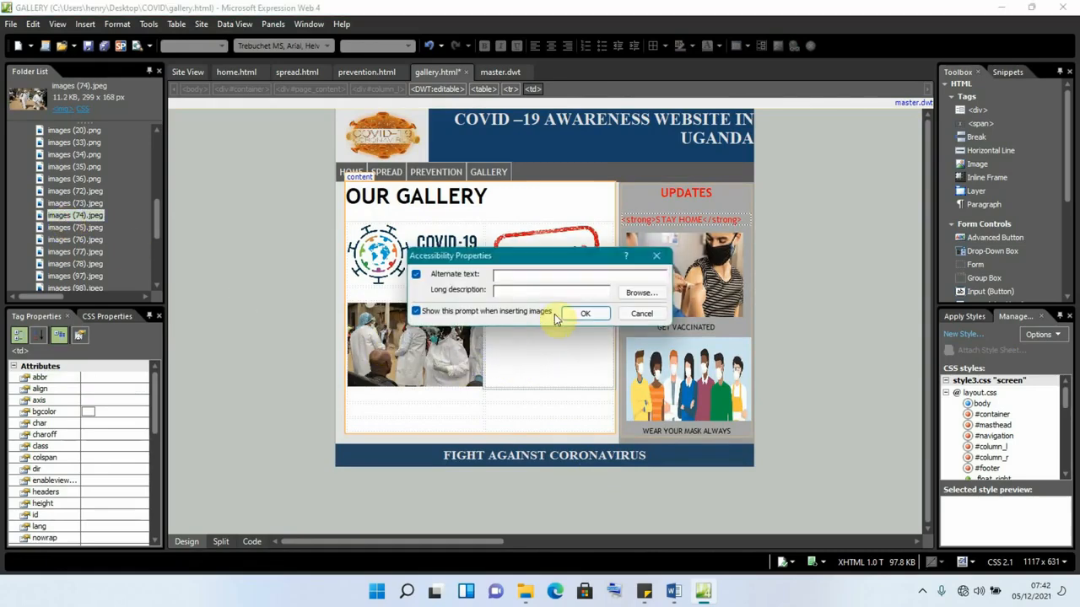
click(576, 314)
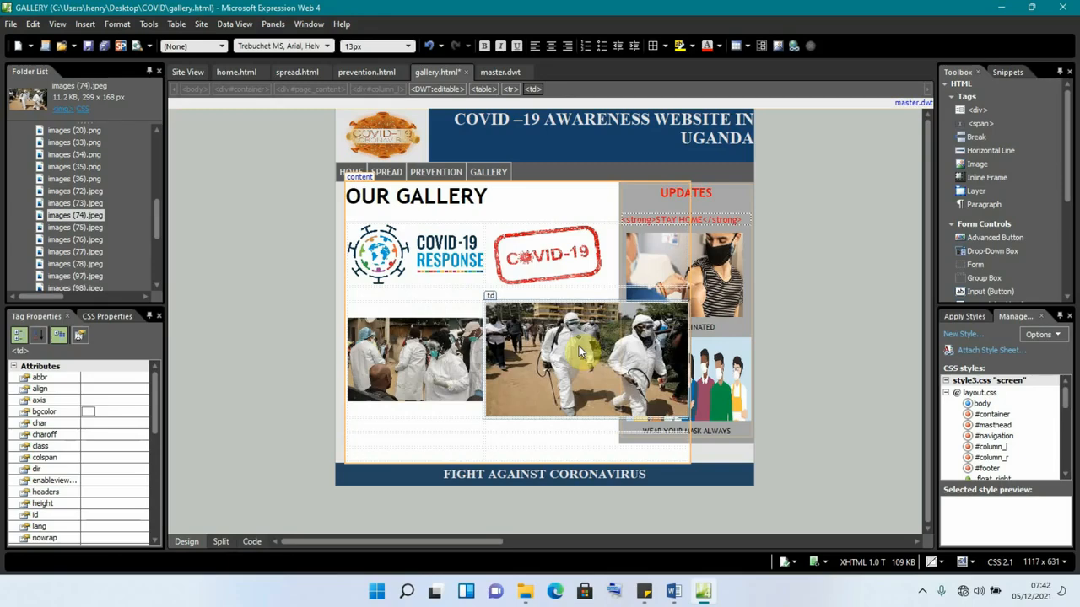
Resize the images (74).jpeg picture to about 194 by 119 pixels to match the picture beside it
click(579, 346)
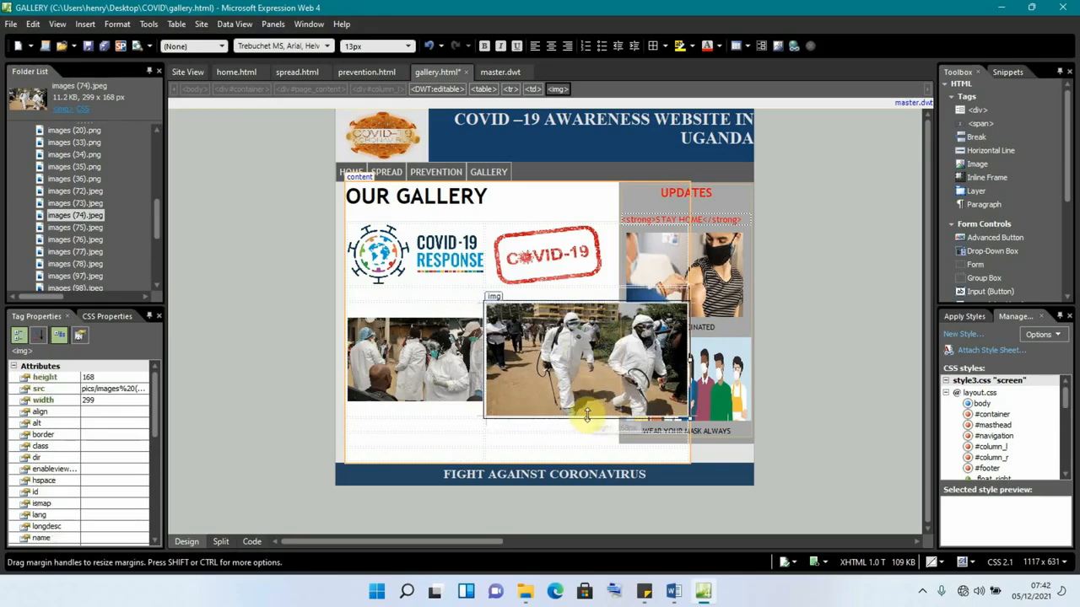
drag(588, 415, 586, 385)
click(651, 345)
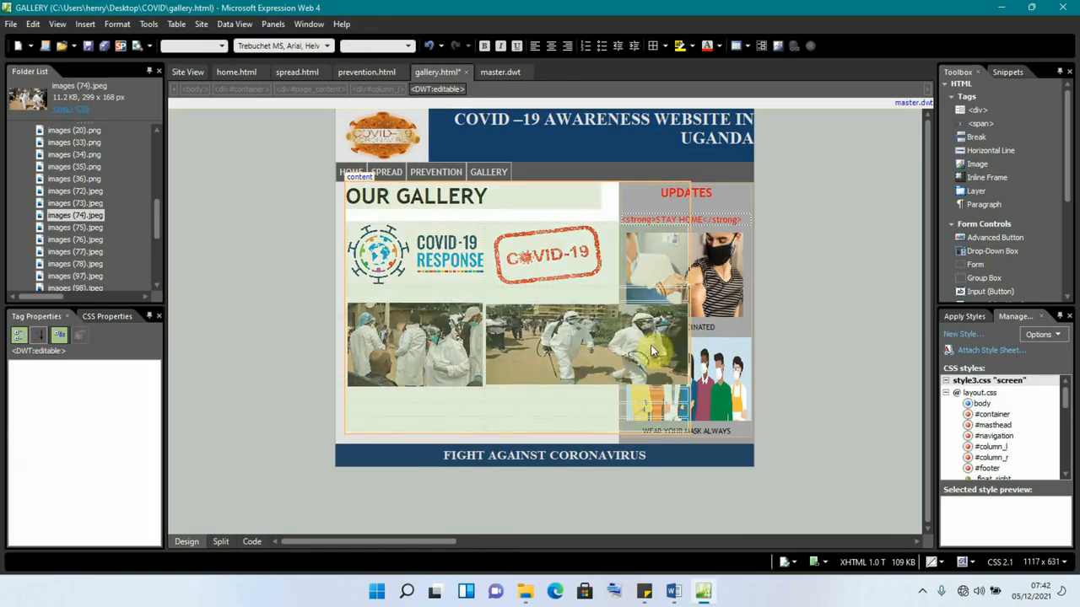
click(637, 354)
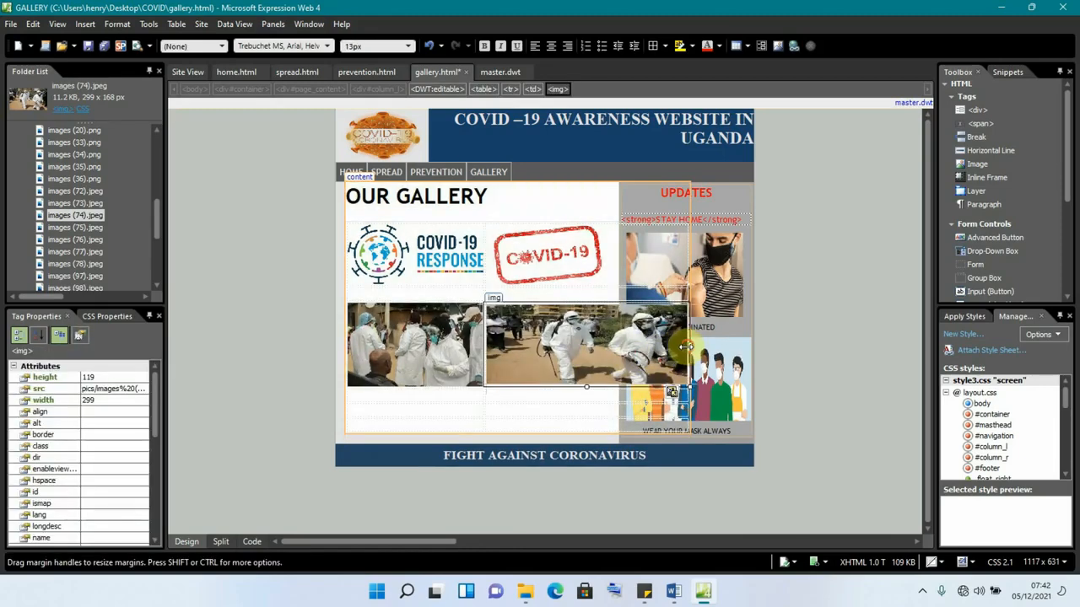
drag(688, 345, 617, 348)
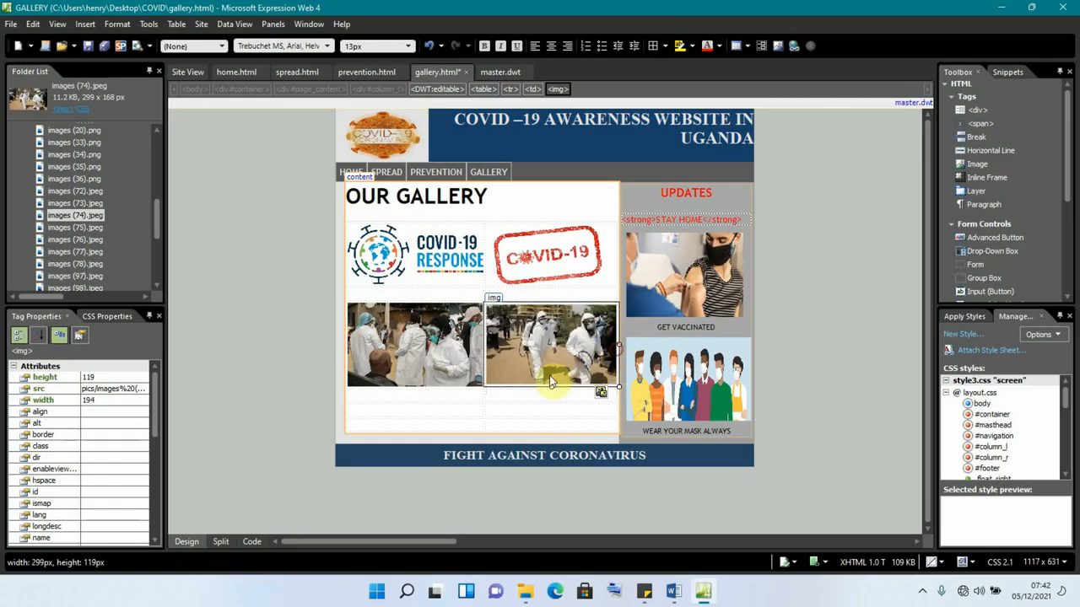
Insert images (98).jpeg into the first cell of the table's fifth row without alternate text
click(373, 408)
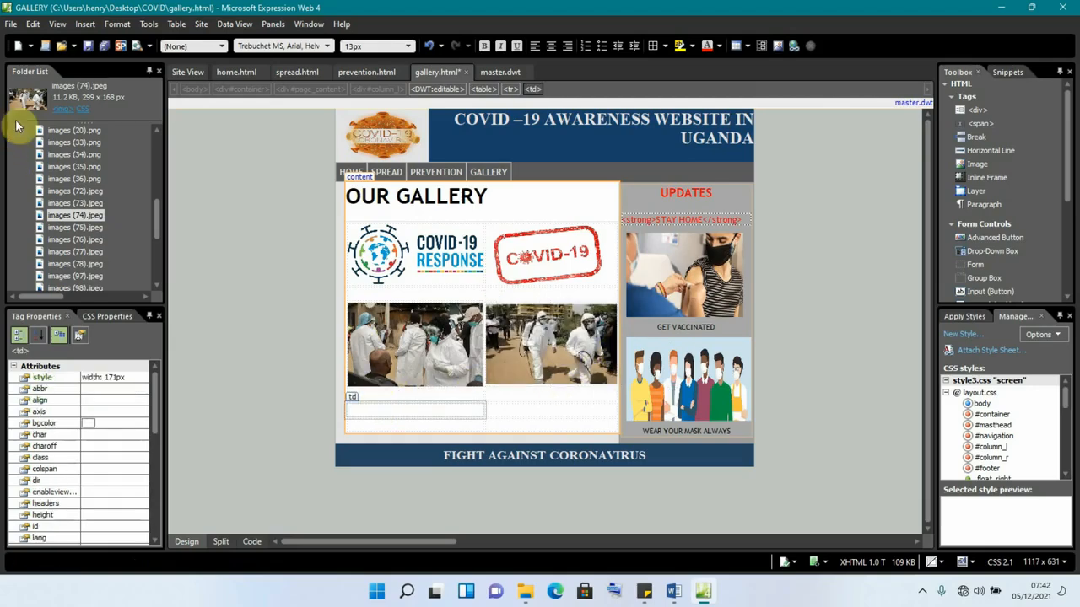
click(53, 240)
click(53, 252)
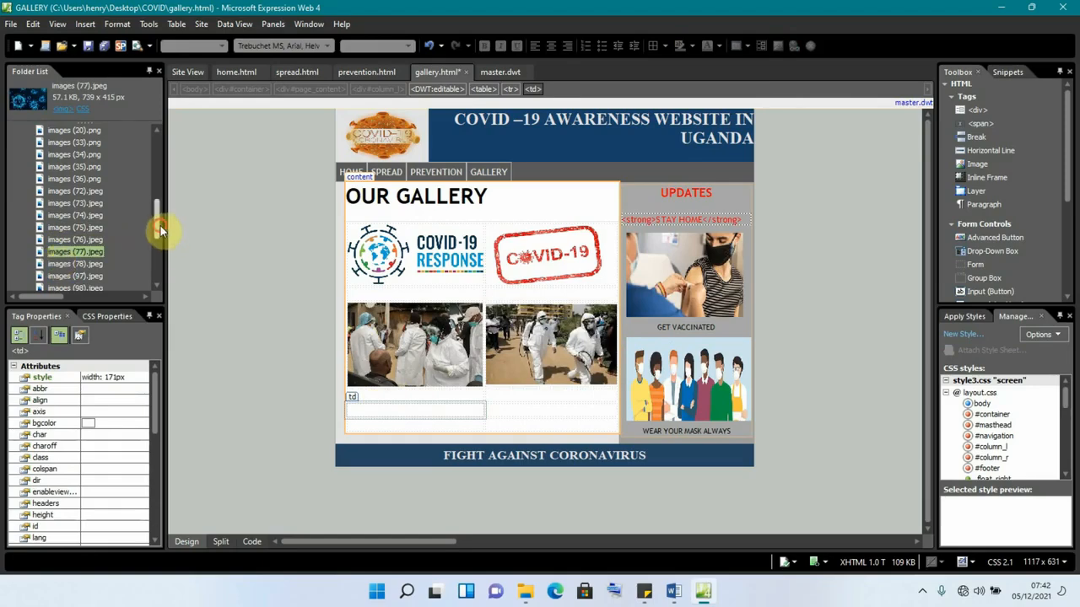
drag(160, 229, 159, 237)
click(77, 242)
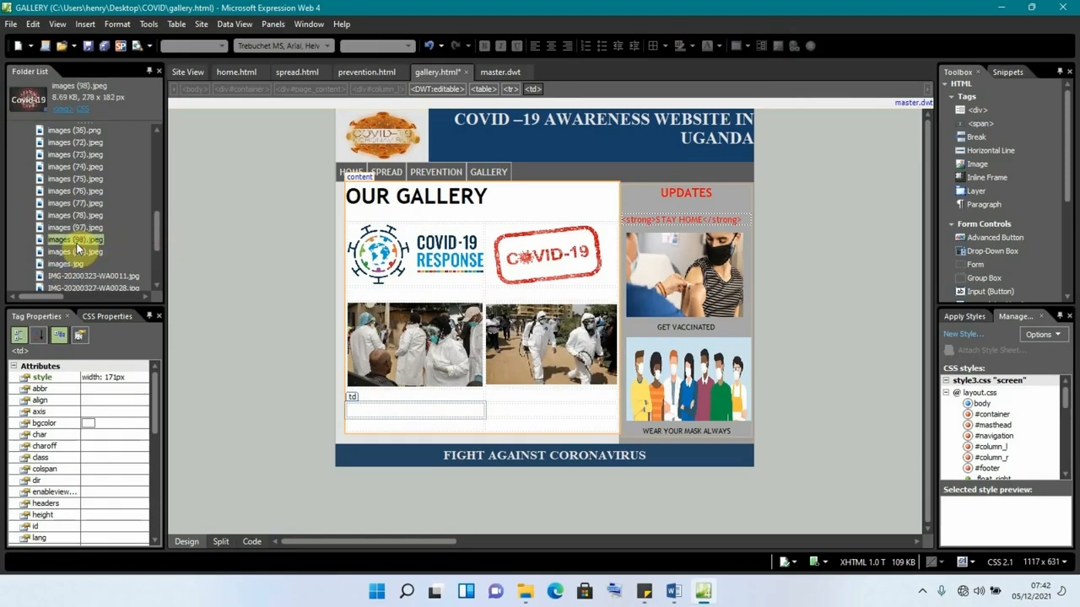
drag(76, 243, 387, 412)
click(581, 313)
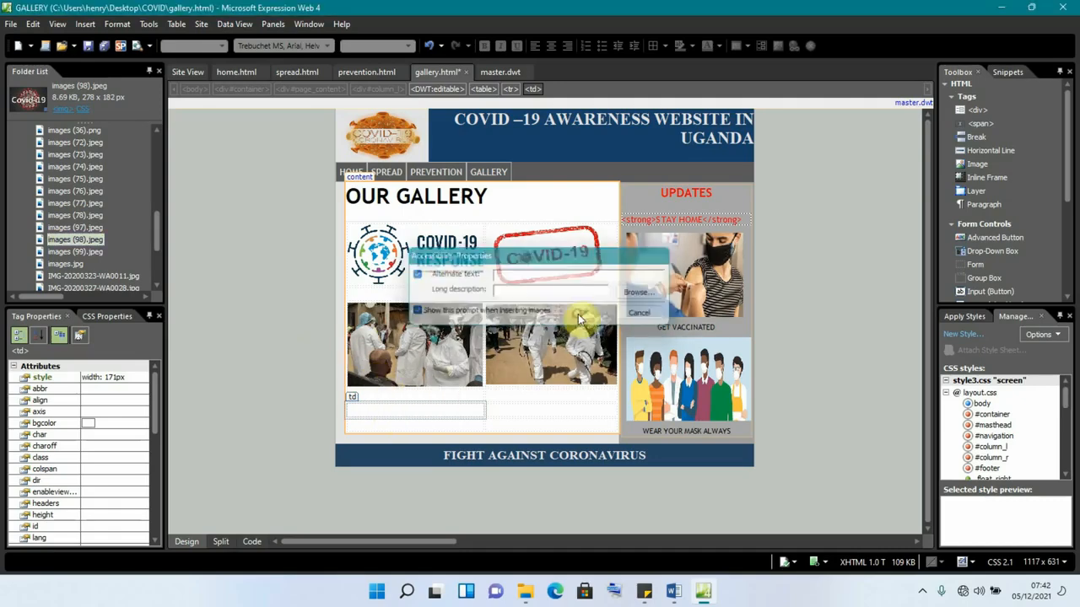
Shrink the images (98).jpeg picture to 107 pixels high and narrow it to fit the first column
scroll(540, 388, down, 1)
click(454, 430)
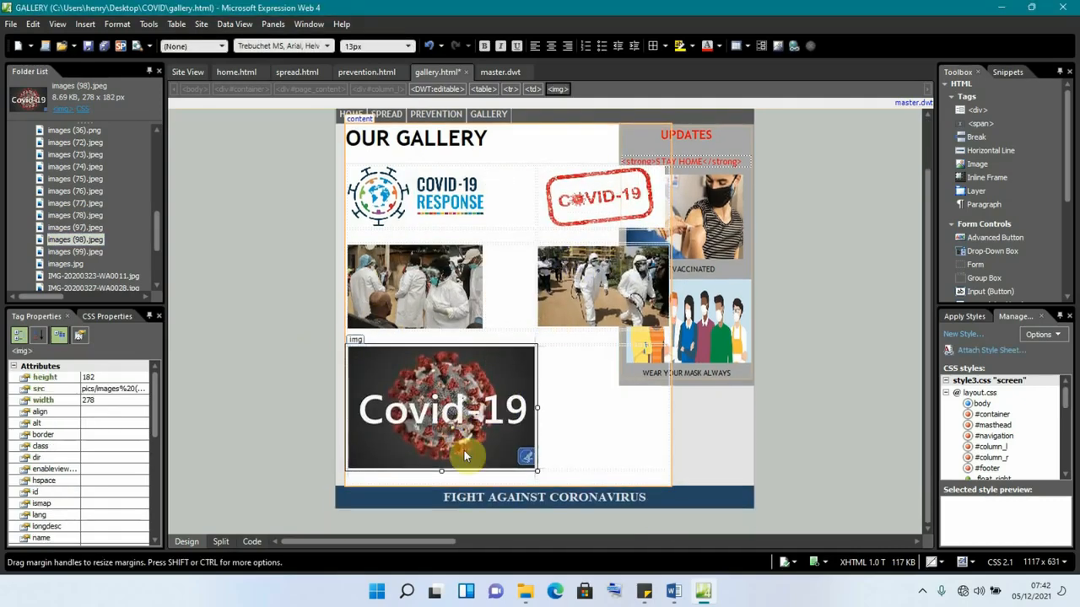
mouse_move(442, 466)
mouse_down()
mouse_move(446, 436)
mouse_move(439, 478)
mouse_up()
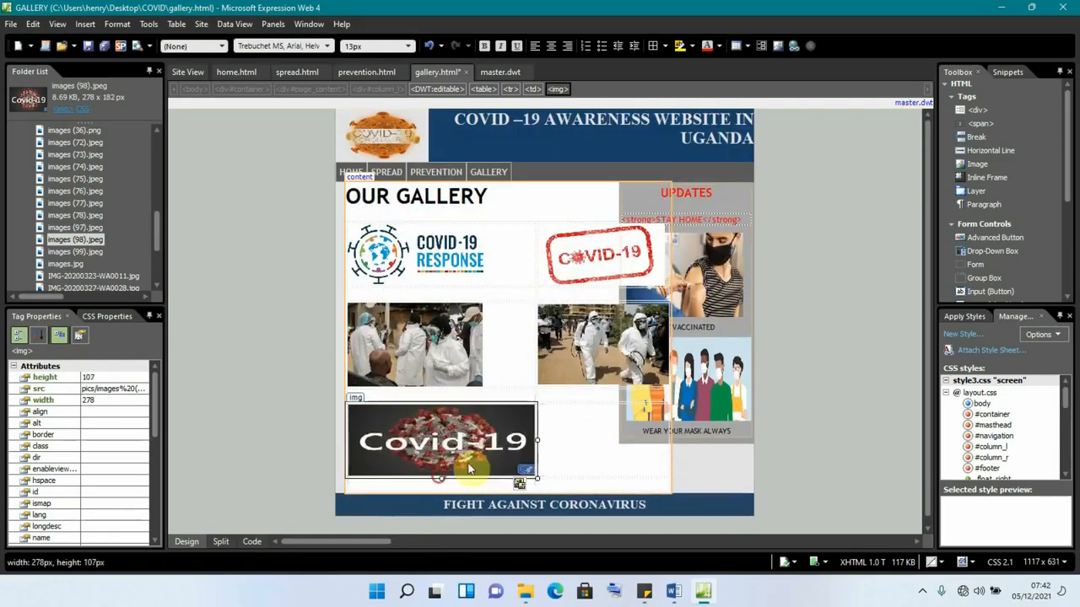
drag(538, 439, 488, 441)
Insert images (99).jpeg into the second cell of the table's fifth row without alternate text
click(516, 426)
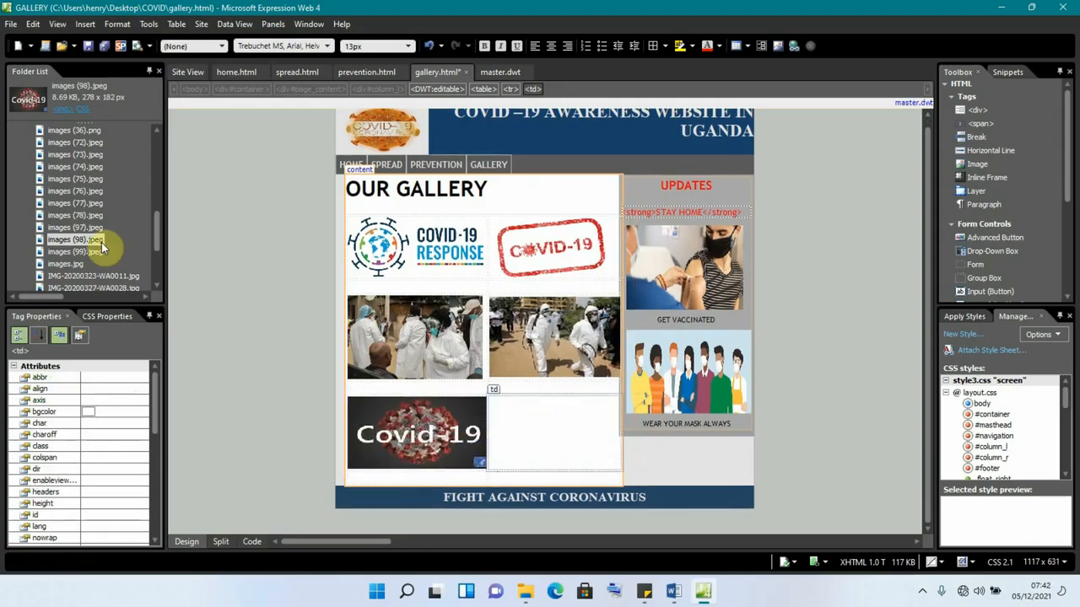
click(62, 252)
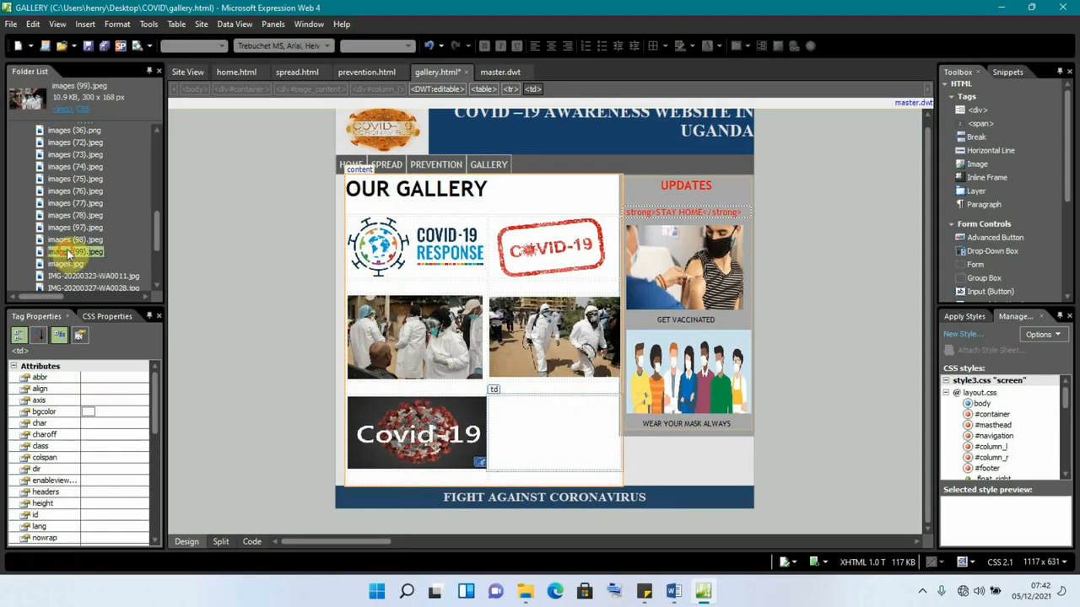
drag(68, 252, 549, 441)
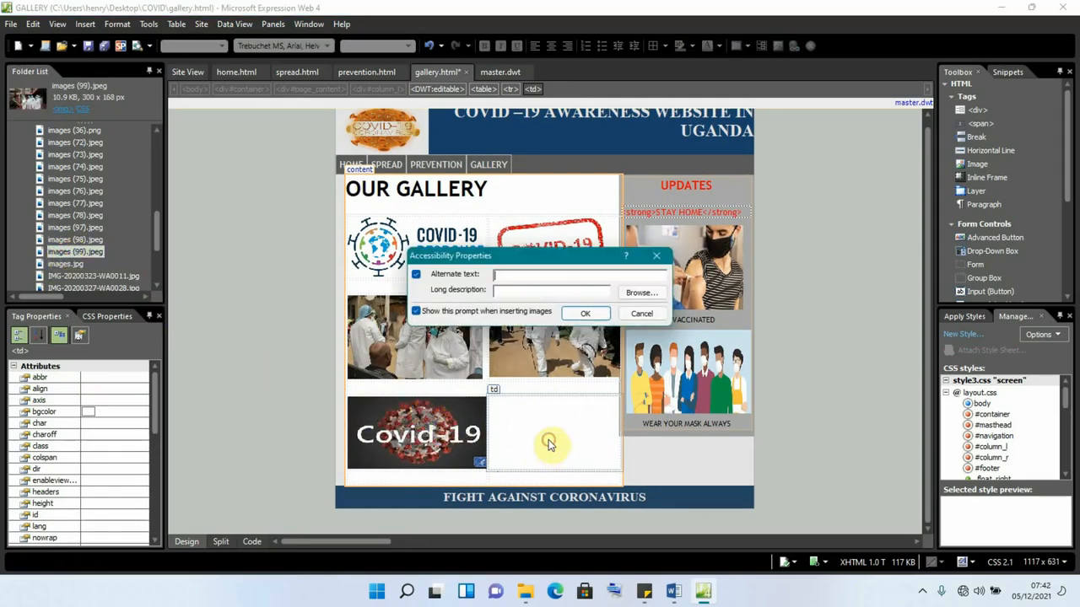
click(586, 314)
Shrink the images (99).jpeg picture to 107 pixels high and narrow it to fit the second column
scroll(590, 439, down, 2)
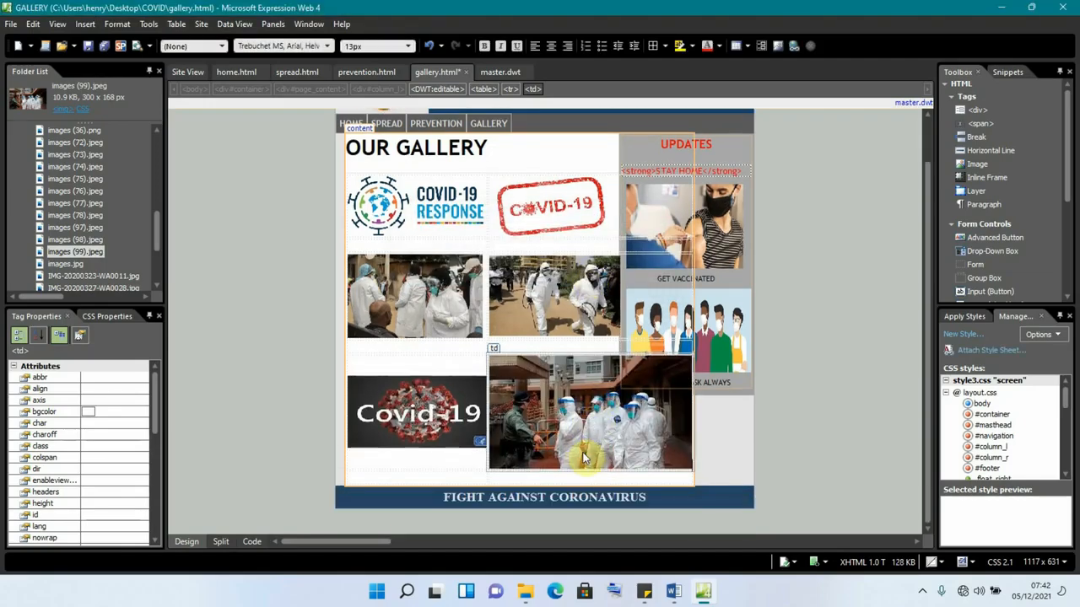
click(584, 458)
mouse_move(591, 469)
mouse_down()
mouse_move(587, 447)
mouse_move(589, 470)
mouse_up()
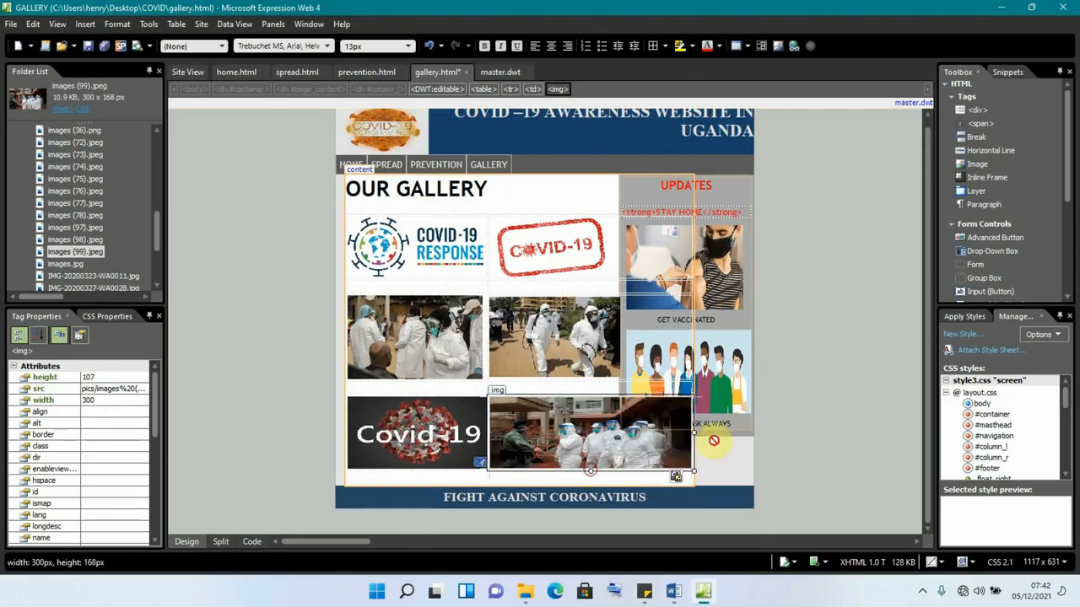
drag(693, 433, 618, 433)
Add a line break in the first cell of the table's last row and insert images.jpg there without alternate text
click(413, 479)
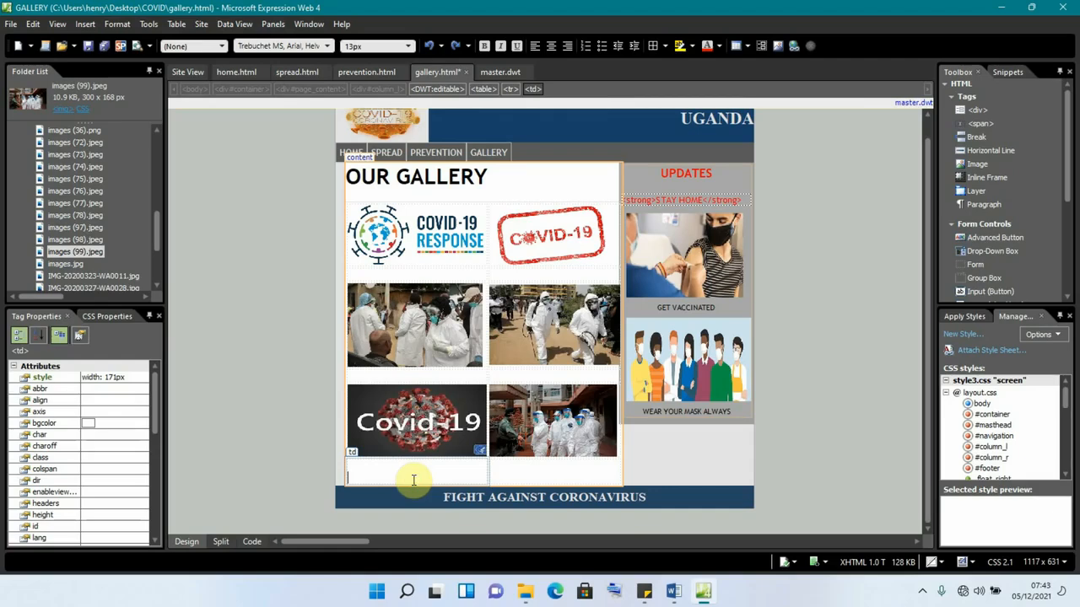
key(Return)
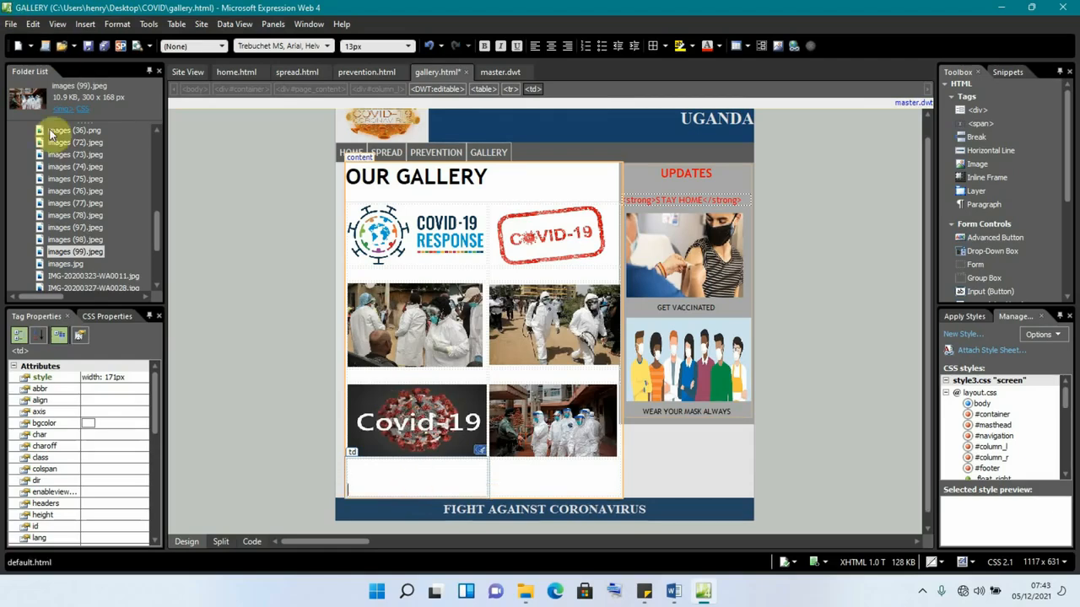
drag(157, 228, 148, 245)
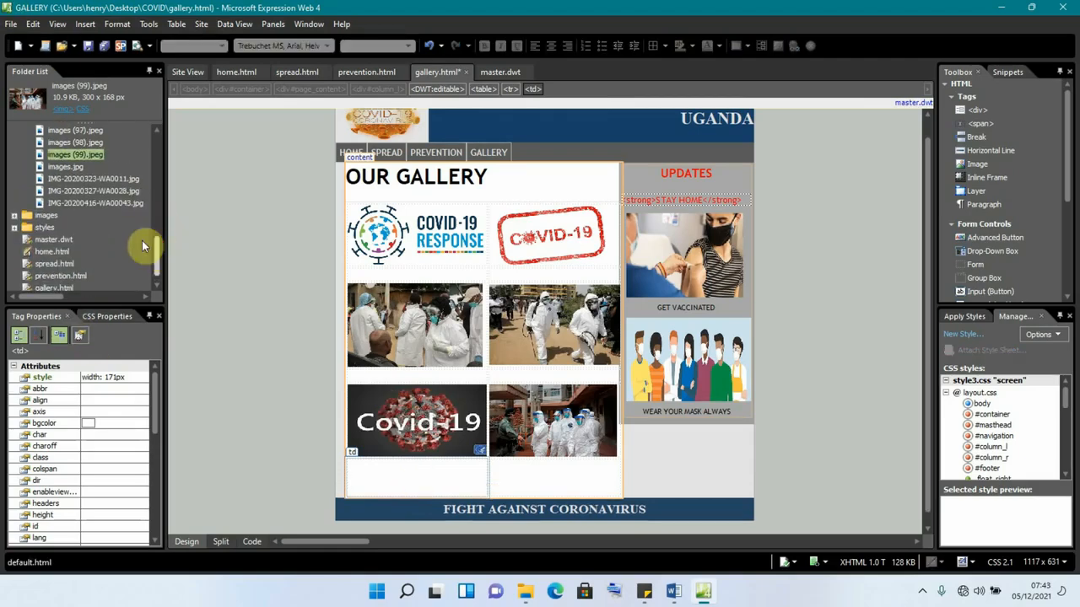
click(64, 168)
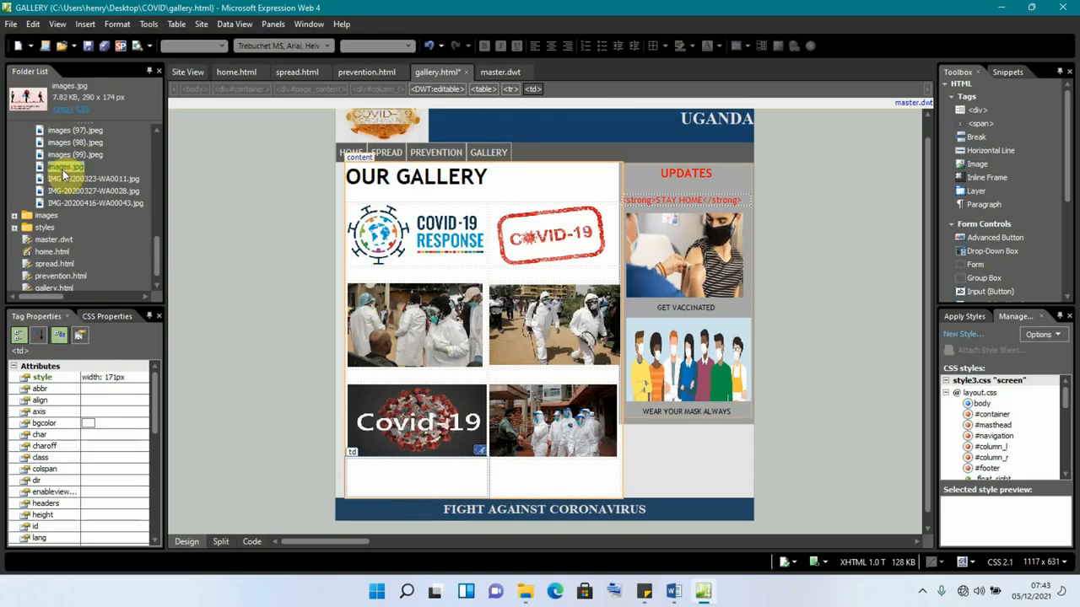
drag(64, 169, 404, 477)
click(584, 312)
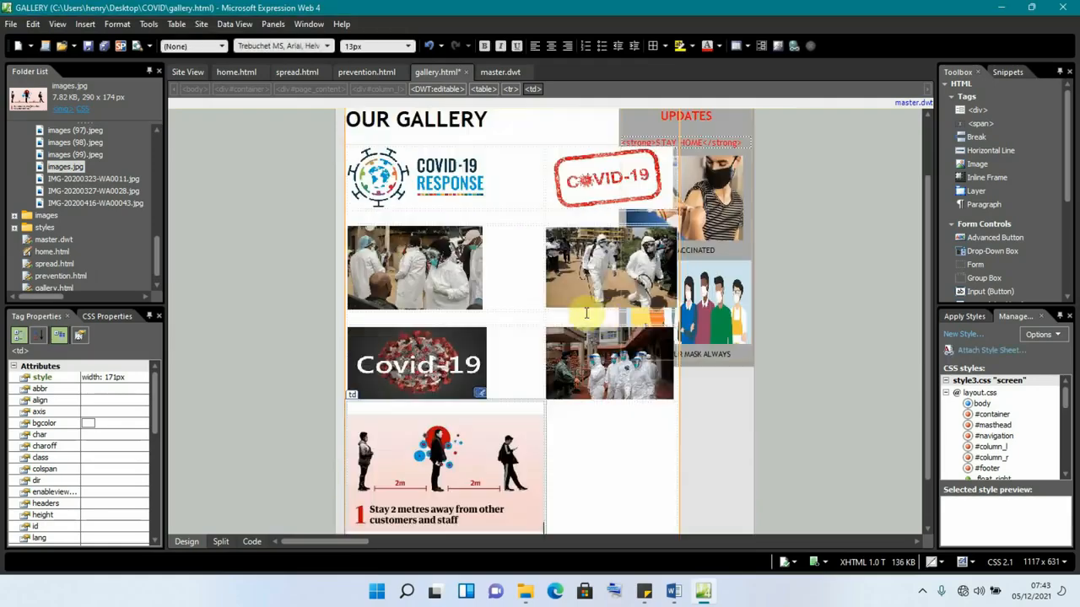
Resize the images.jpg distancing picture to about 196 by 140 pixels
scroll(519, 374, down, 2)
click(478, 374)
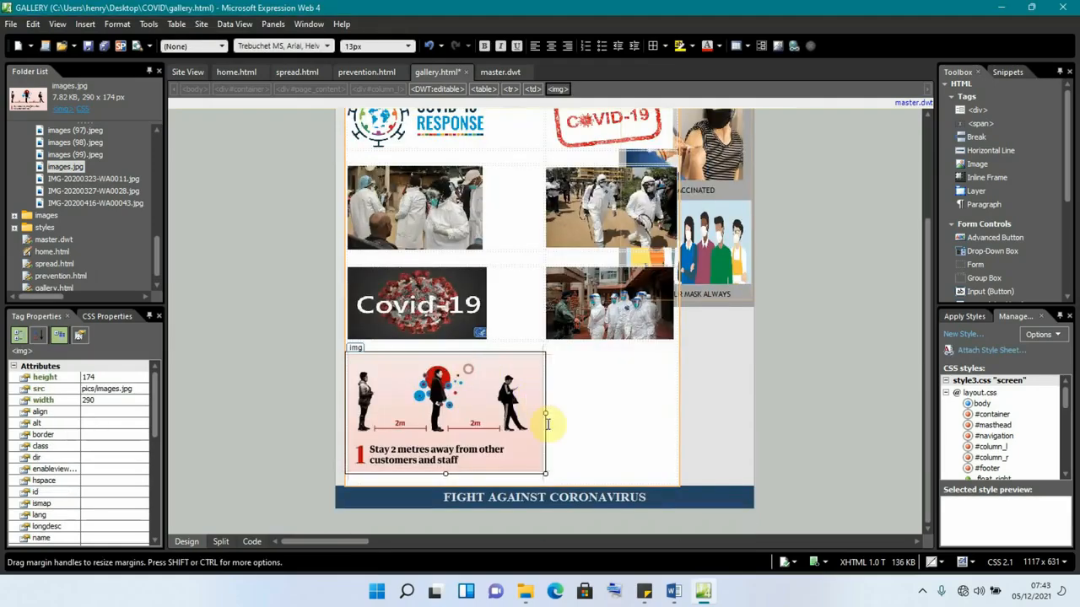
drag(548, 474, 510, 527)
scroll(559, 410, down, 1)
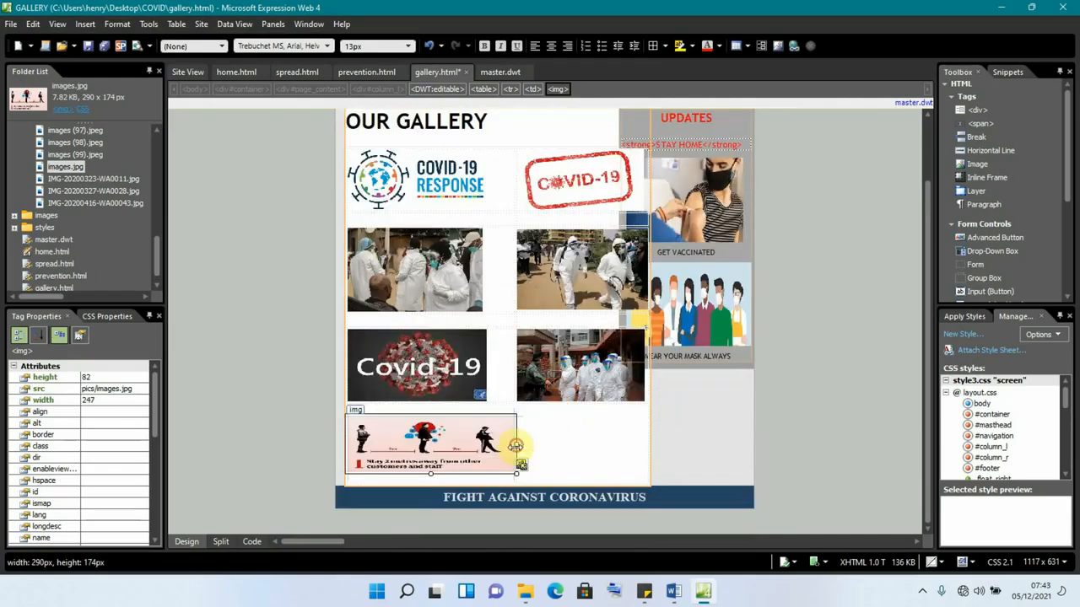
drag(515, 446, 481, 445)
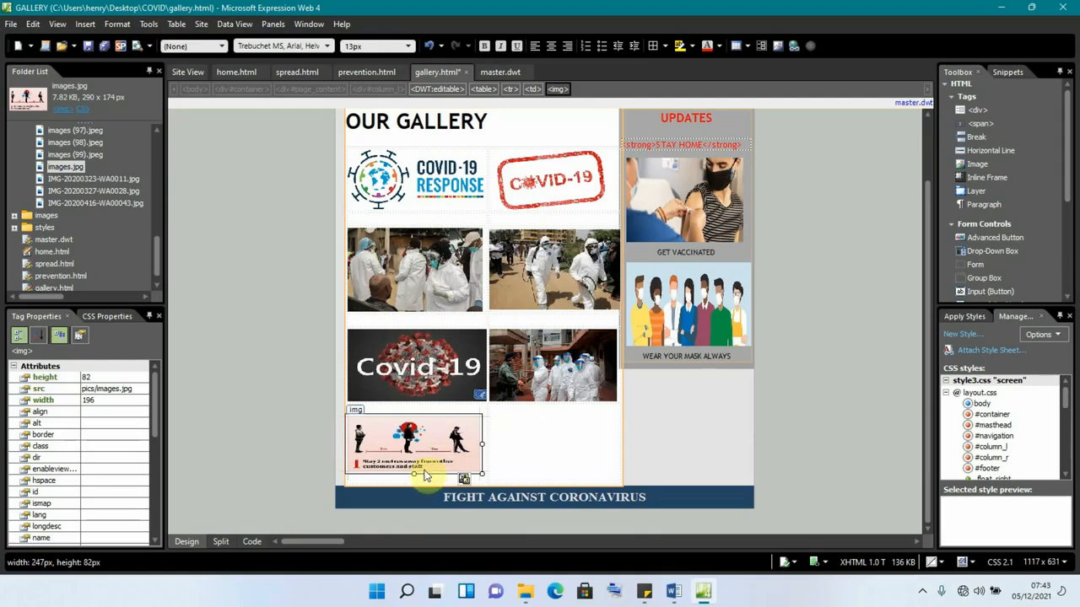
drag(414, 473, 415, 508)
Find images (100).jpeg in the site folder and insert it into the second cell of the table's last row without alternate text
click(63, 180)
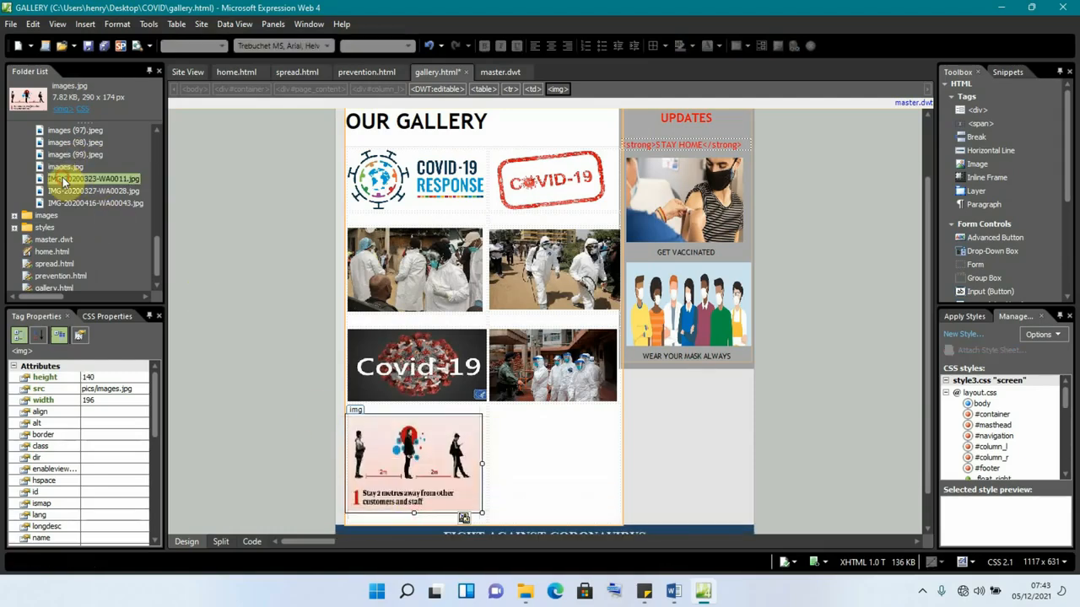
click(63, 156)
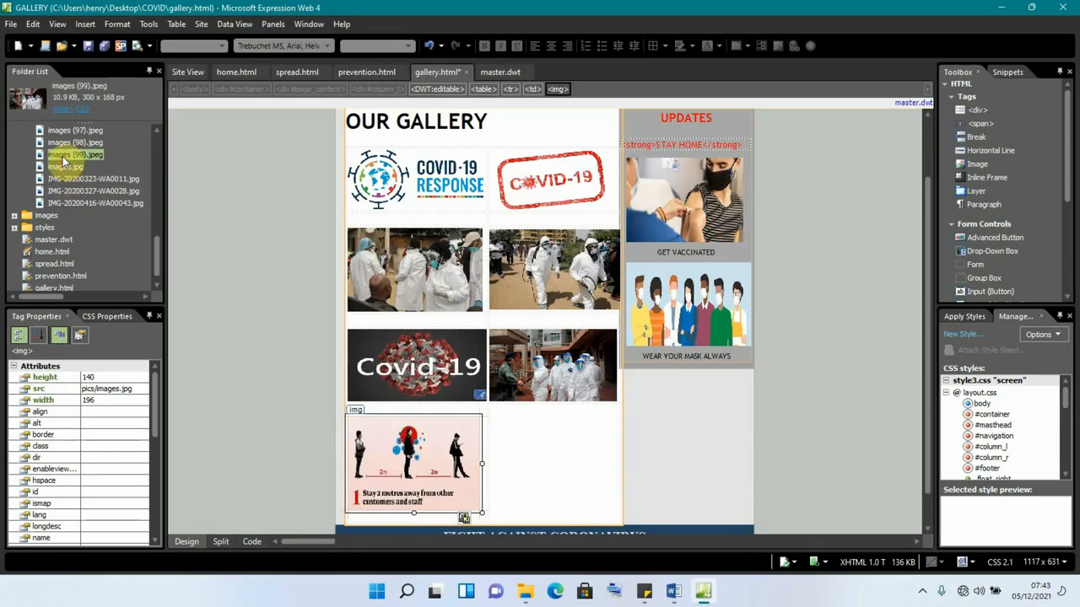
click(61, 168)
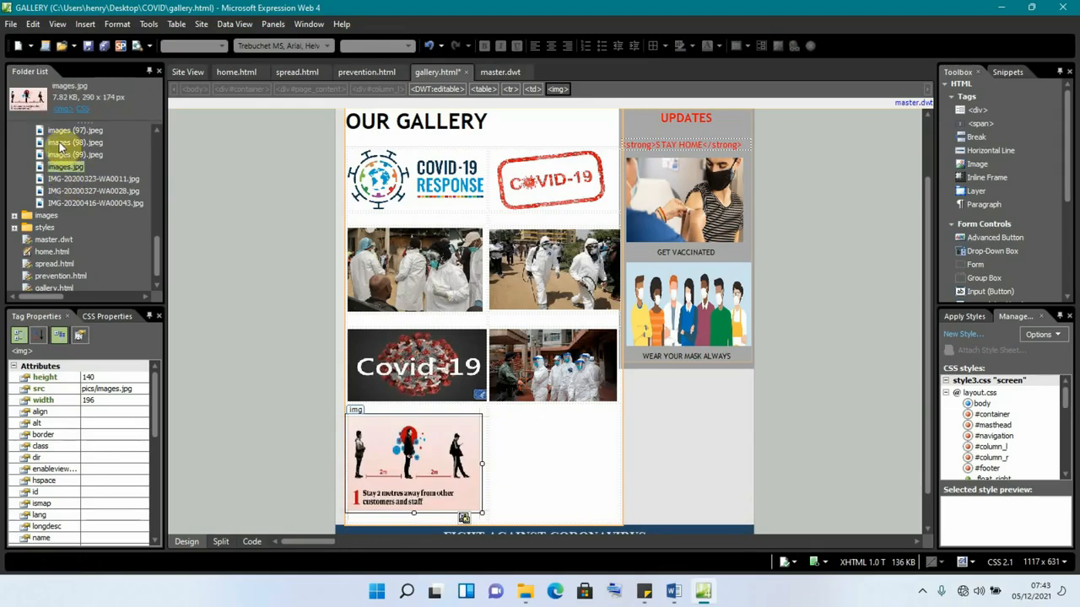
scroll(61, 145, up, 2)
click(61, 144)
scroll(58, 150, up, 3)
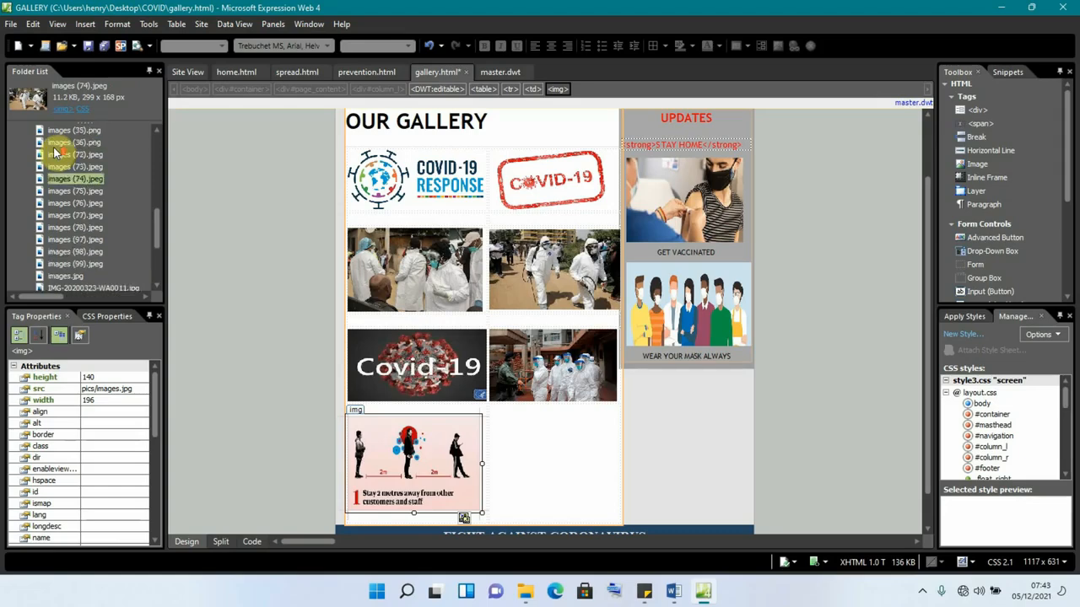
click(56, 155)
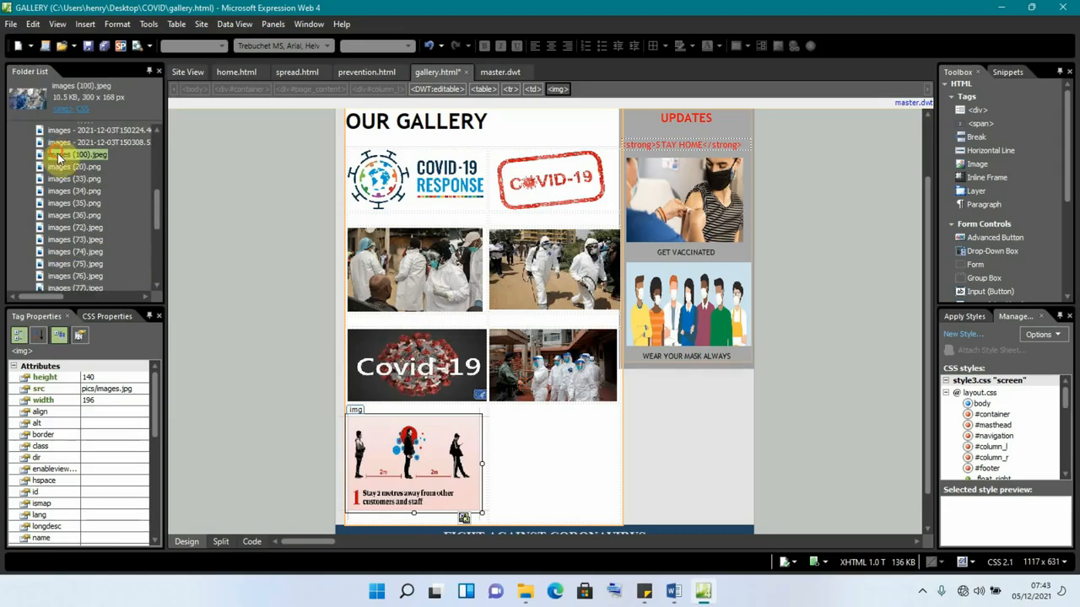
drag(58, 157, 535, 441)
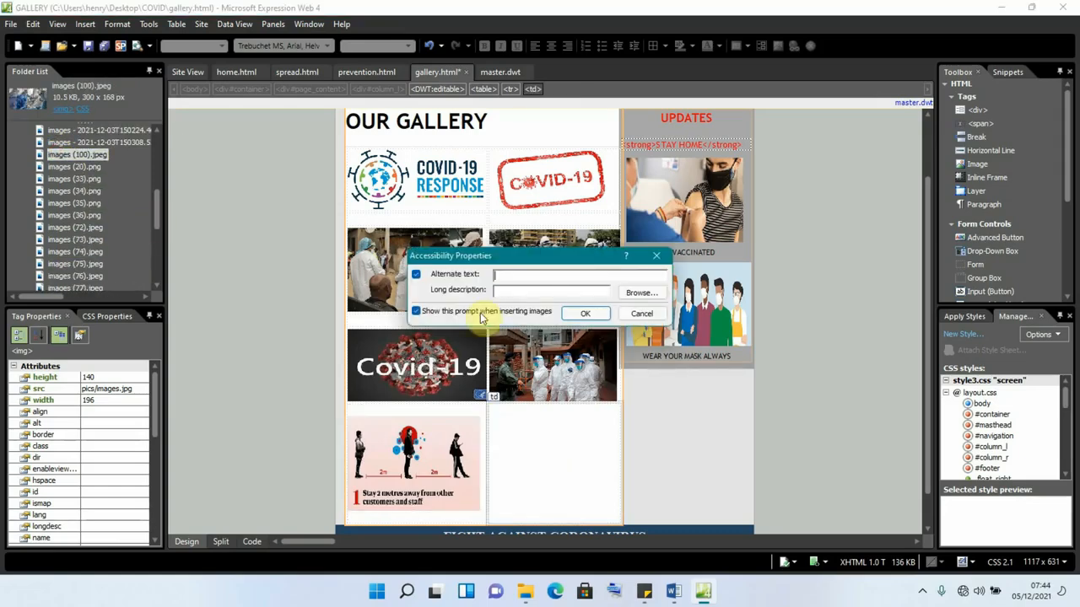
click(590, 313)
Narrow the images (100).jpeg picture to about 184 pixels wide, keeping its height at 168 pixels
scroll(640, 352, down, 1)
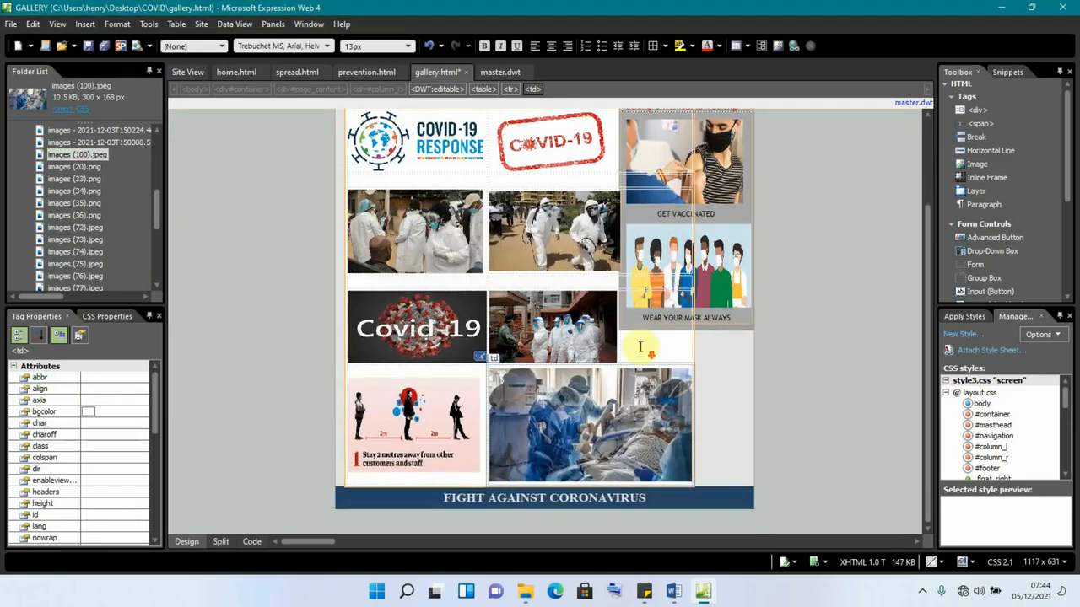
click(639, 445)
drag(690, 427, 610, 421)
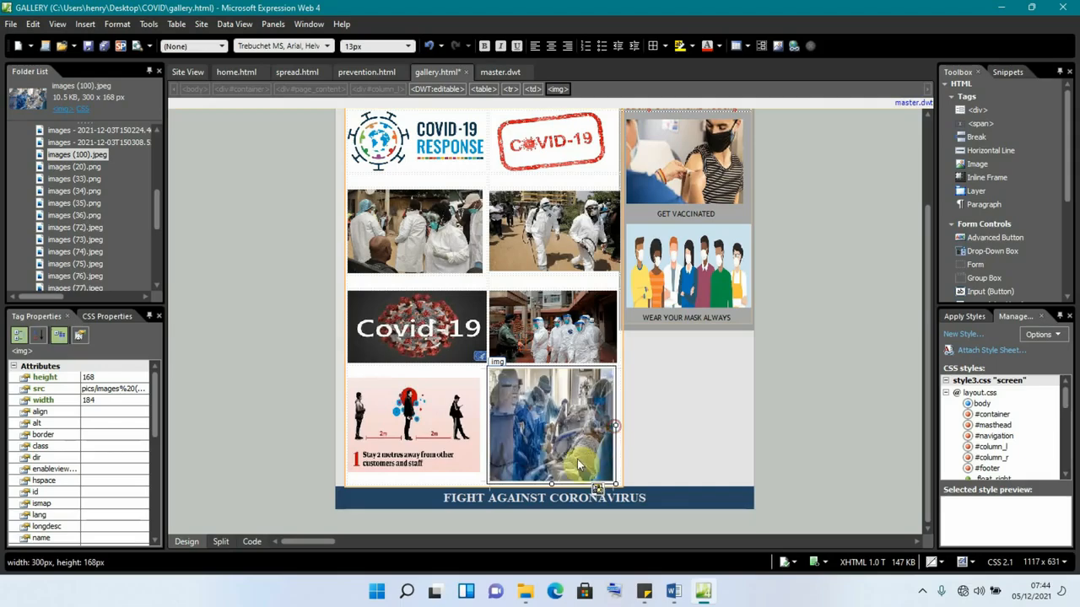
Look over the gallery table and the sidebar pictures, and save all open pages
scroll(700, 401, up, 3)
scroll(726, 371, down, 3)
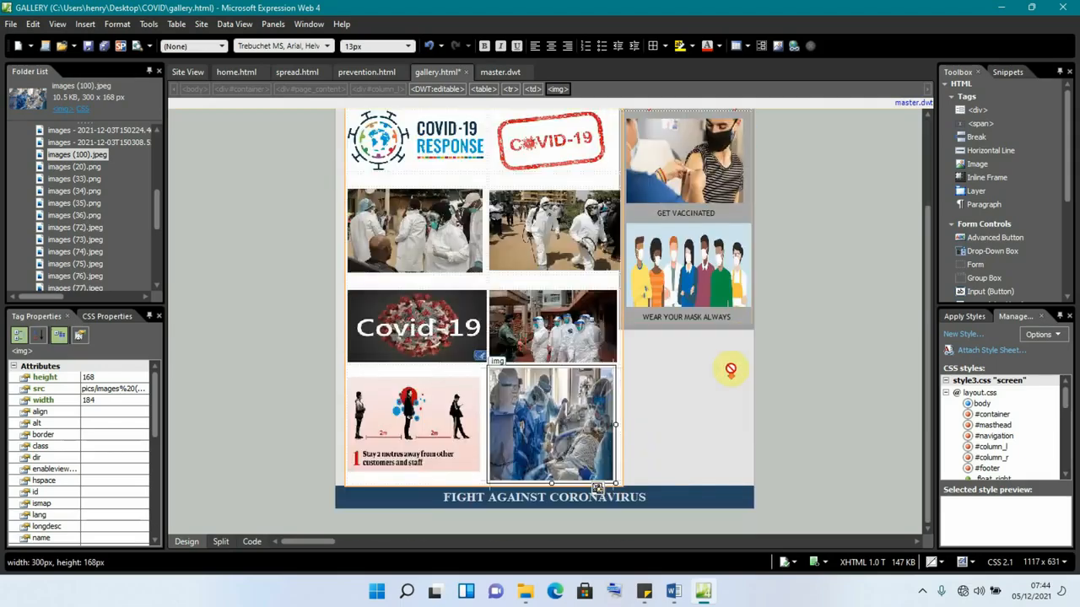
scroll(730, 369, up, 3)
scroll(734, 373, down, 1)
scroll(734, 371, up, 1)
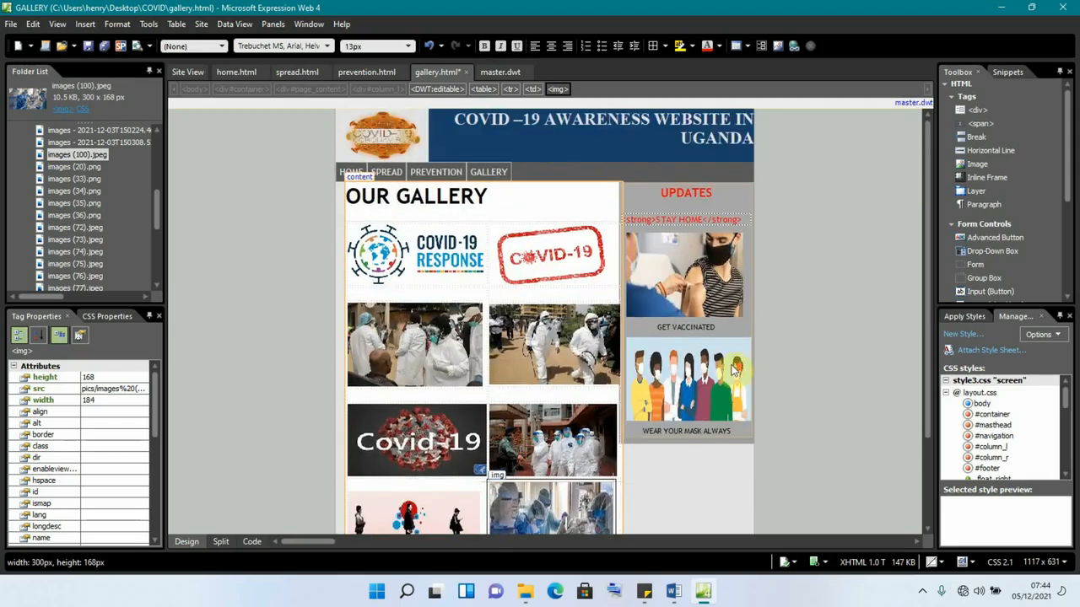
click(698, 271)
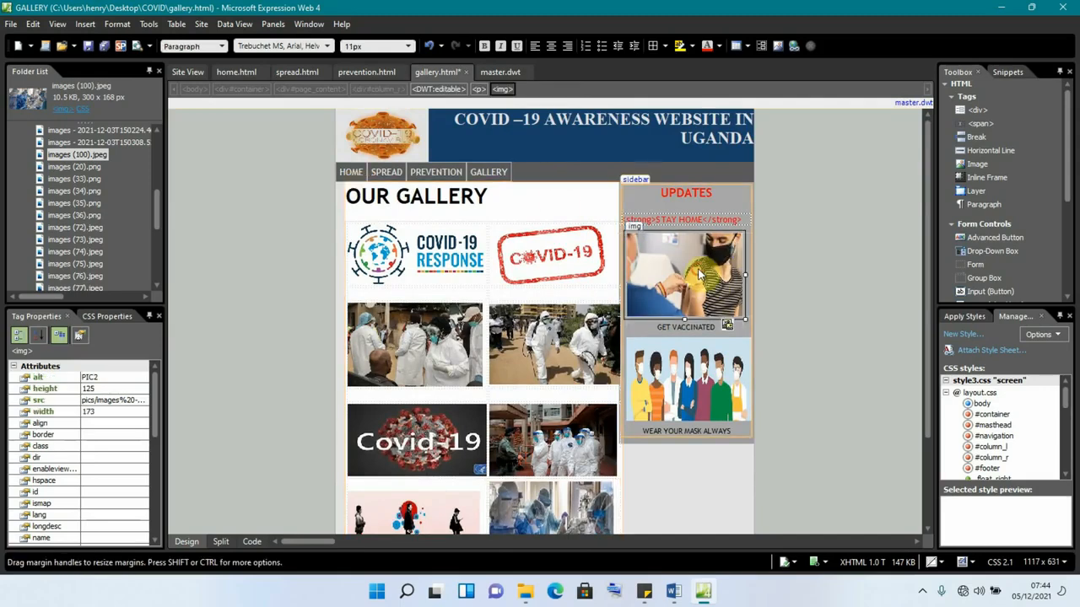
click(679, 385)
click(647, 303)
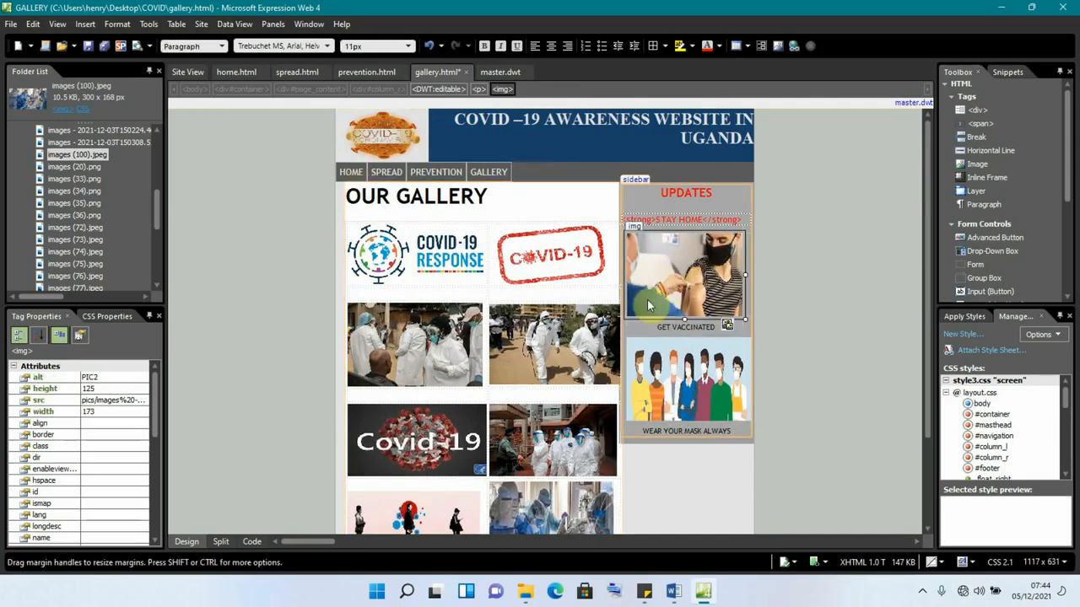
click(103, 48)
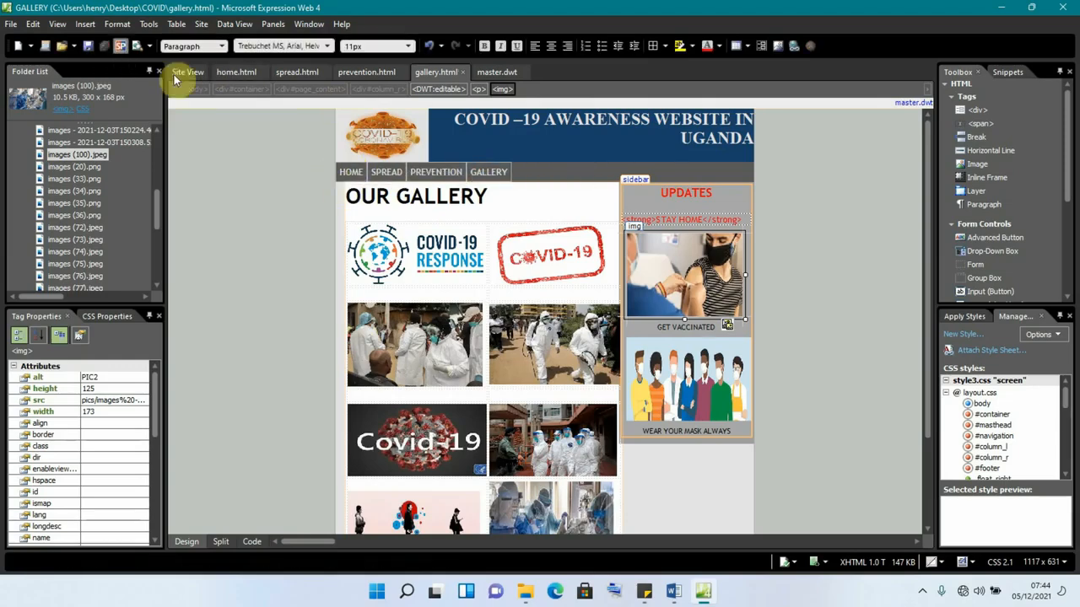
Switch to prevention.html and add an empty paragraph below the PREVENTIVE MEASURES INCLUDE heading
click(365, 73)
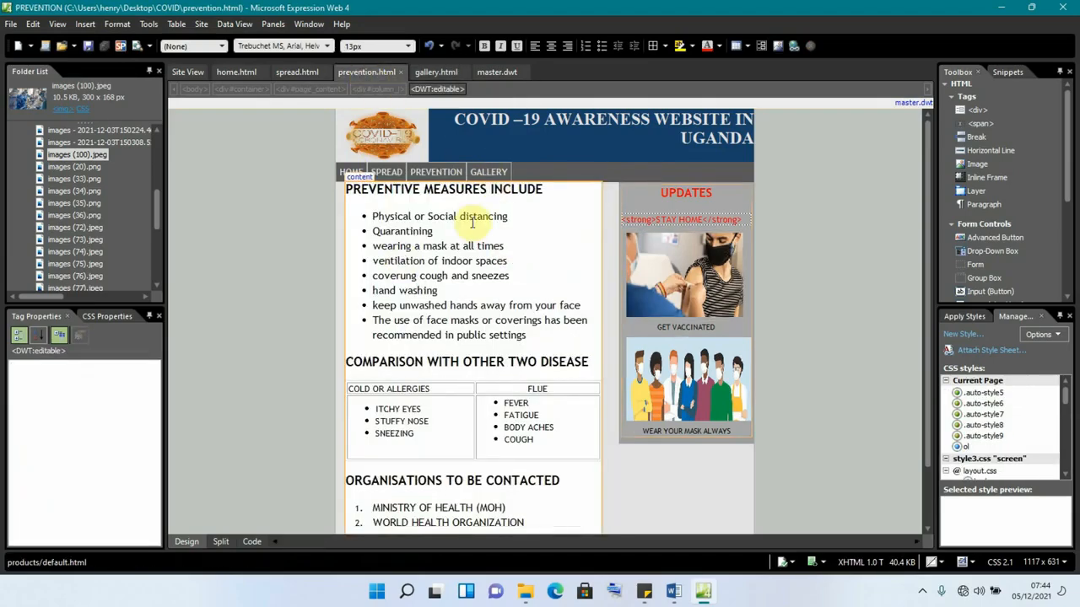
click(413, 202)
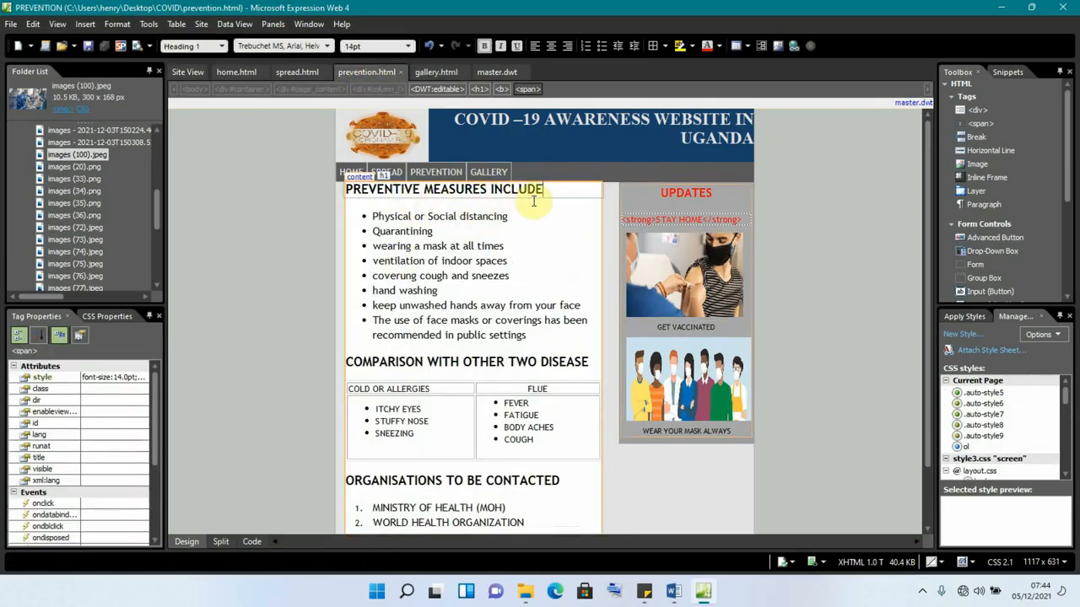
key(Return)
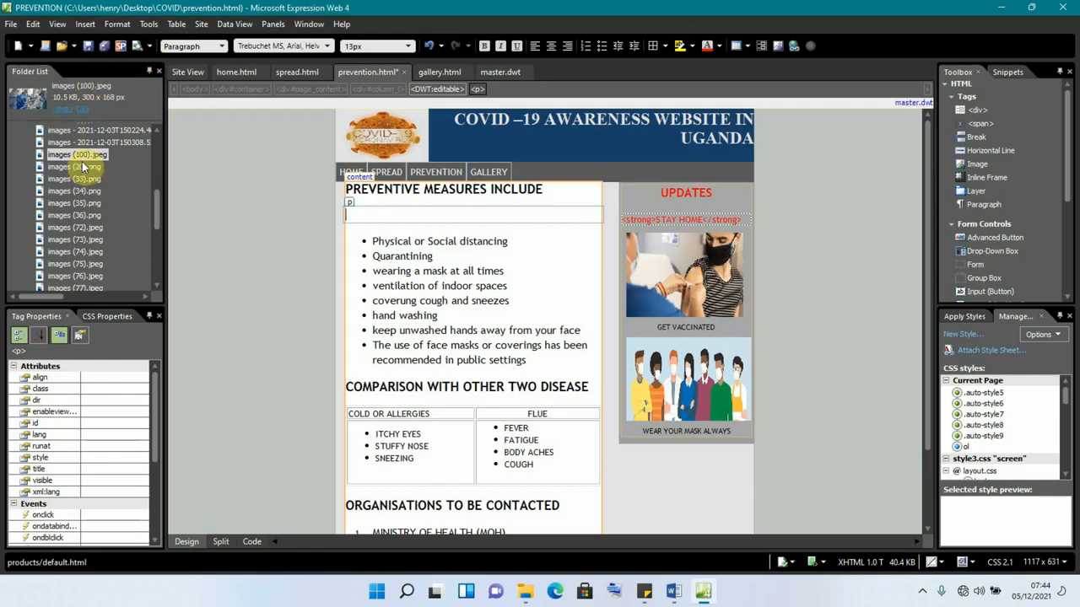
Find images (33).png in the site folder and insert it into the empty paragraph below the PREVENTIVE MEASURES INCLUDE heading without alternate text
drag(158, 199, 149, 149)
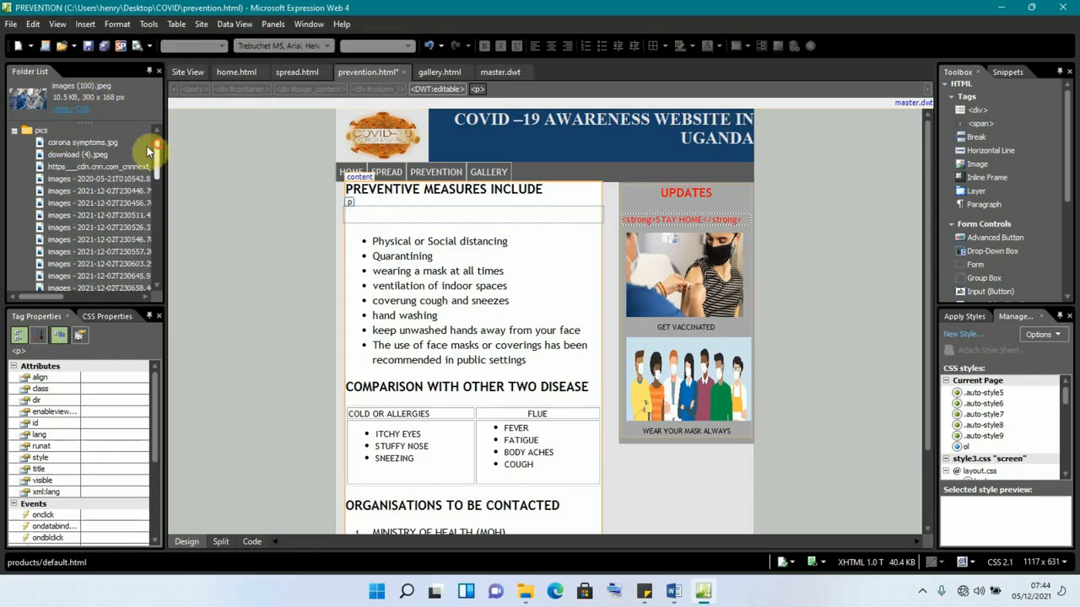
click(56, 145)
scroll(67, 219, down, 3)
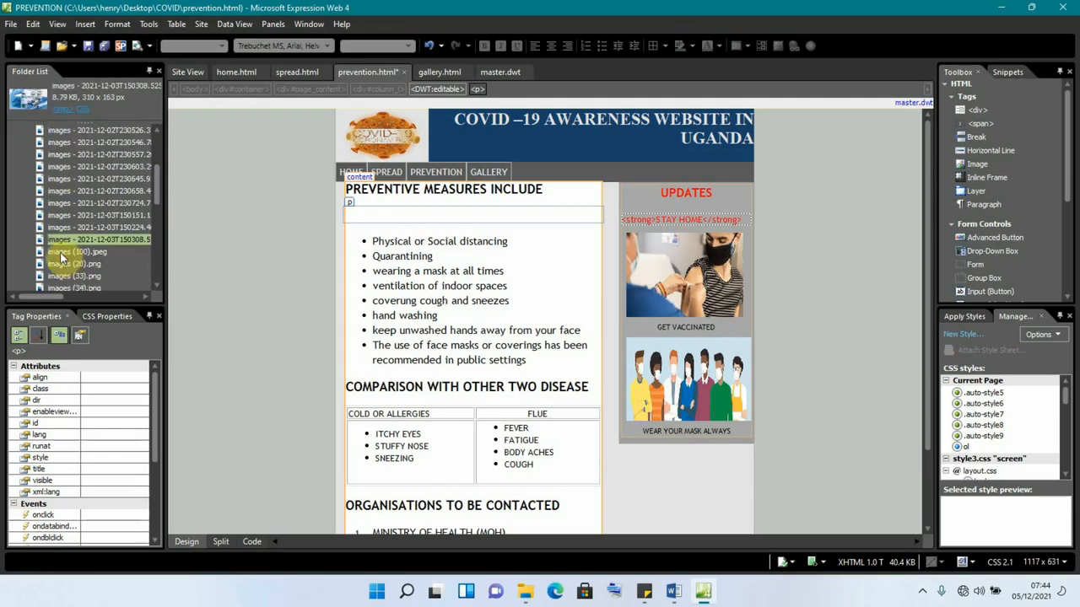
click(61, 265)
click(64, 277)
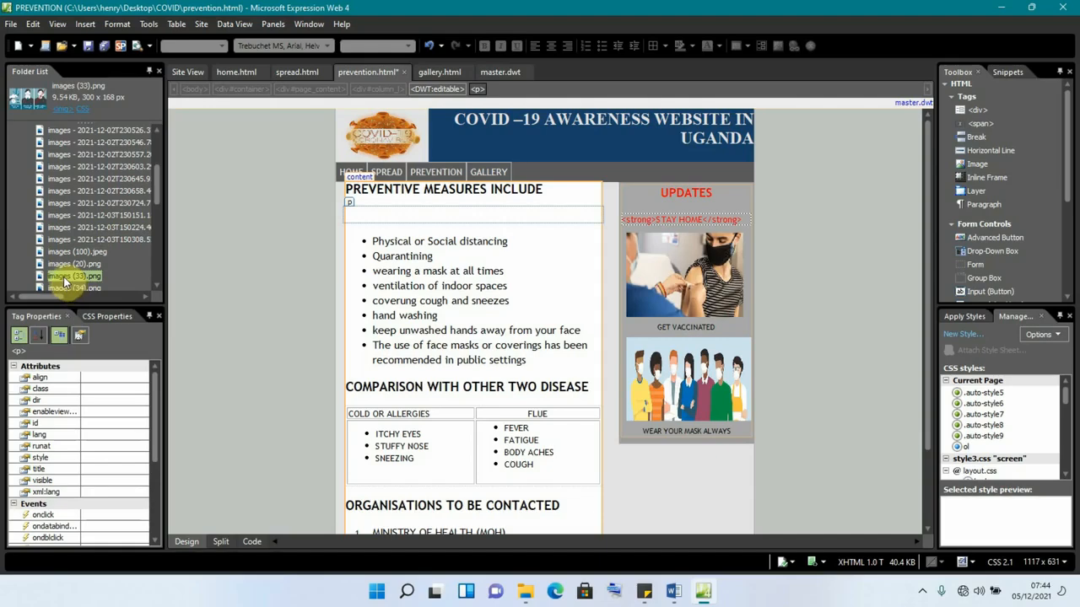
drag(64, 281, 386, 219)
click(583, 311)
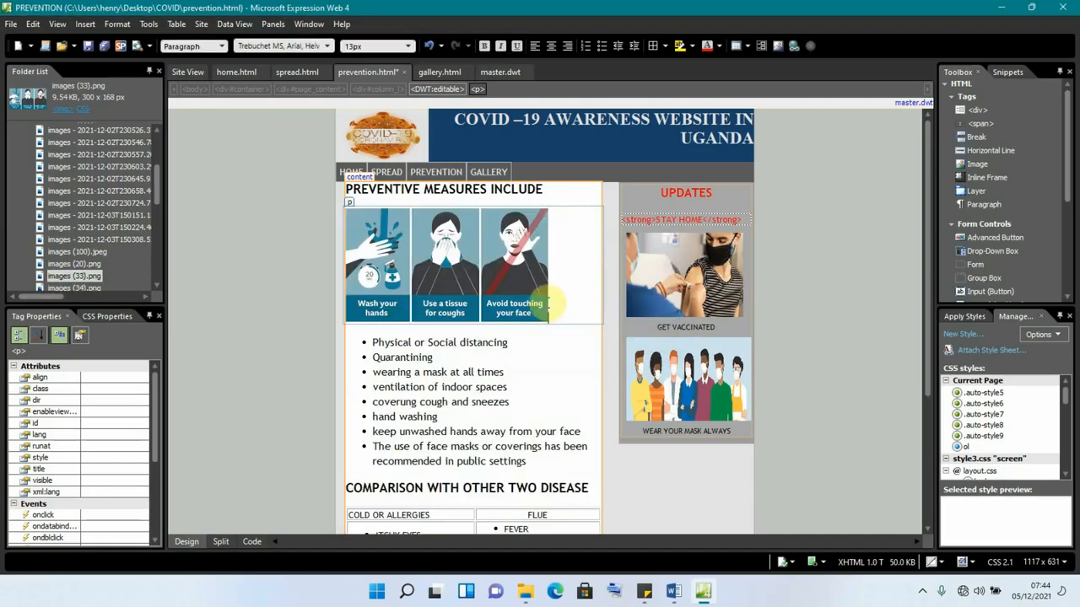
Widen the images (33).png picture to about 370 pixels, keeping its height at 168 pixels, and look over the prevention page
click(447, 257)
drag(550, 264, 601, 256)
scroll(758, 353, down, 2)
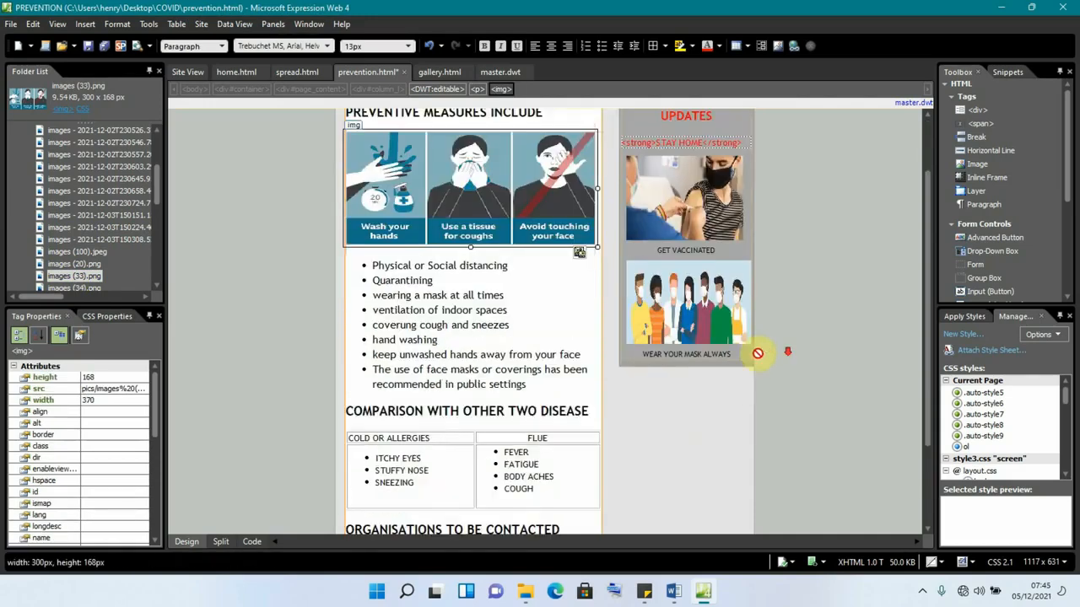
scroll(613, 338, down, 2)
scroll(616, 335, down, 1)
scroll(615, 334, up, 5)
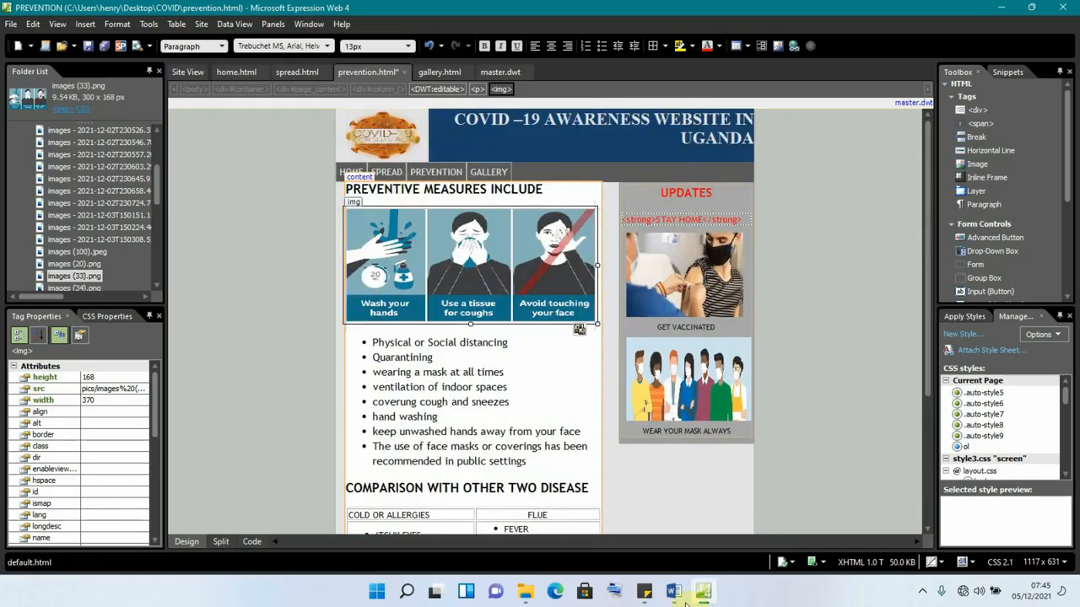
Check the required screen resolution in covid.docx in Word, and return to Expression Web
mouse_move(675, 593)
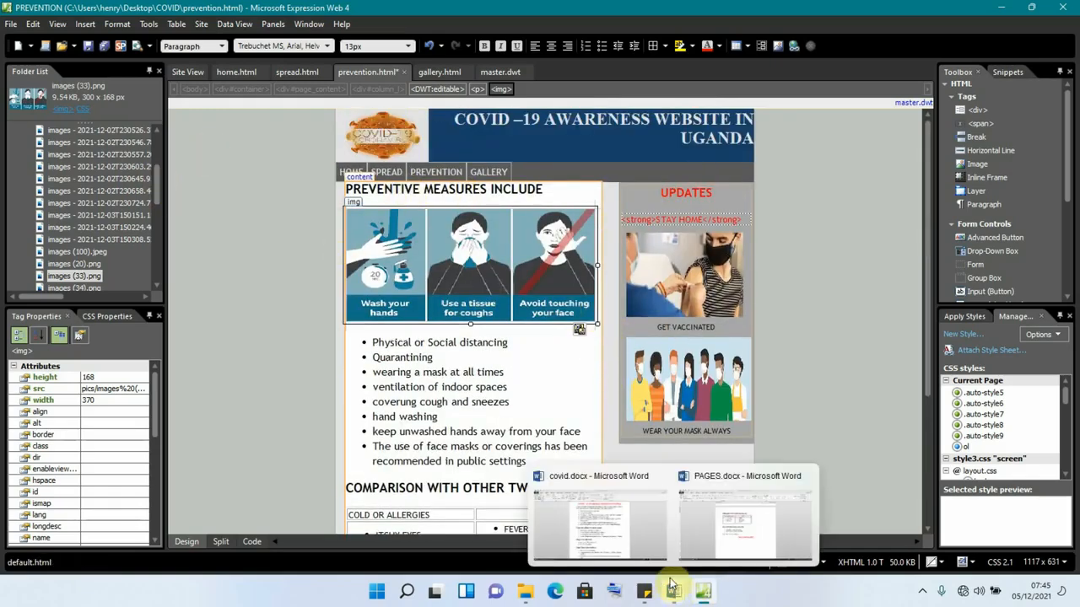
click(604, 511)
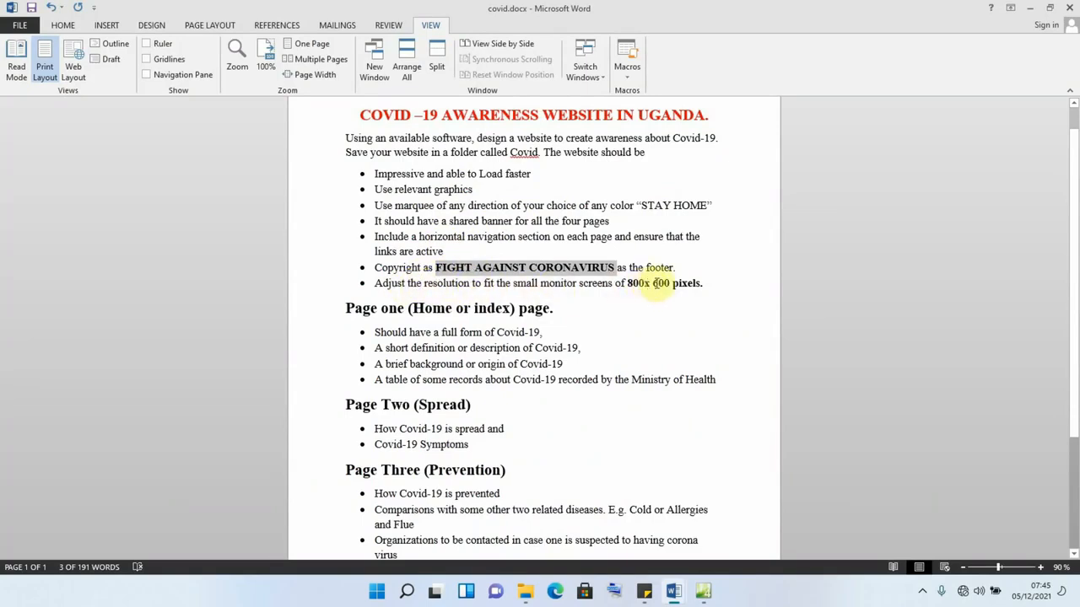
click(701, 591)
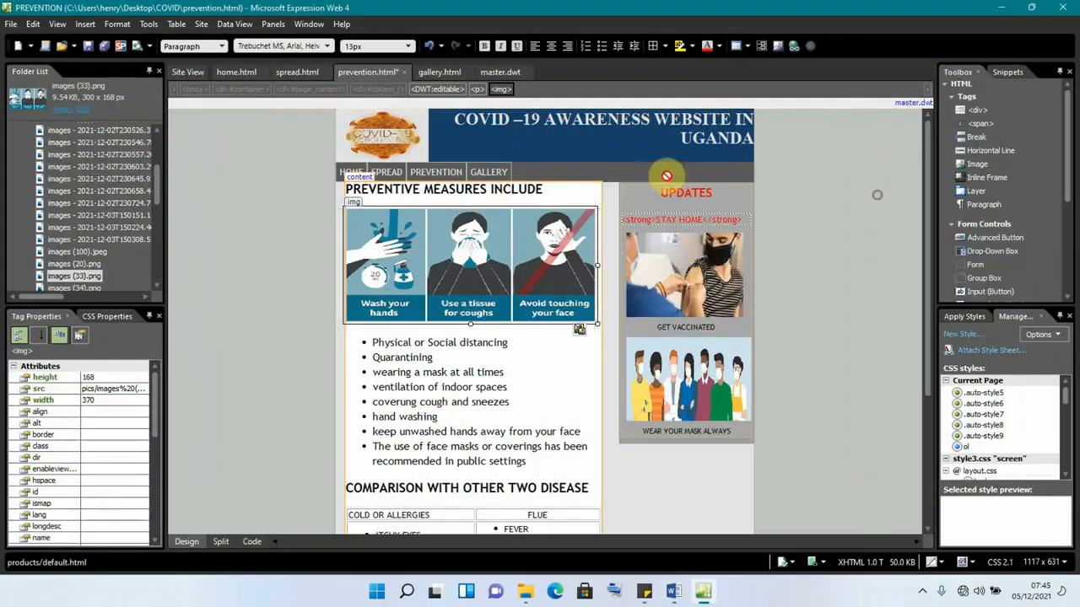
Save the master.dwt template, update its attached pages, and save all open pages
click(500, 73)
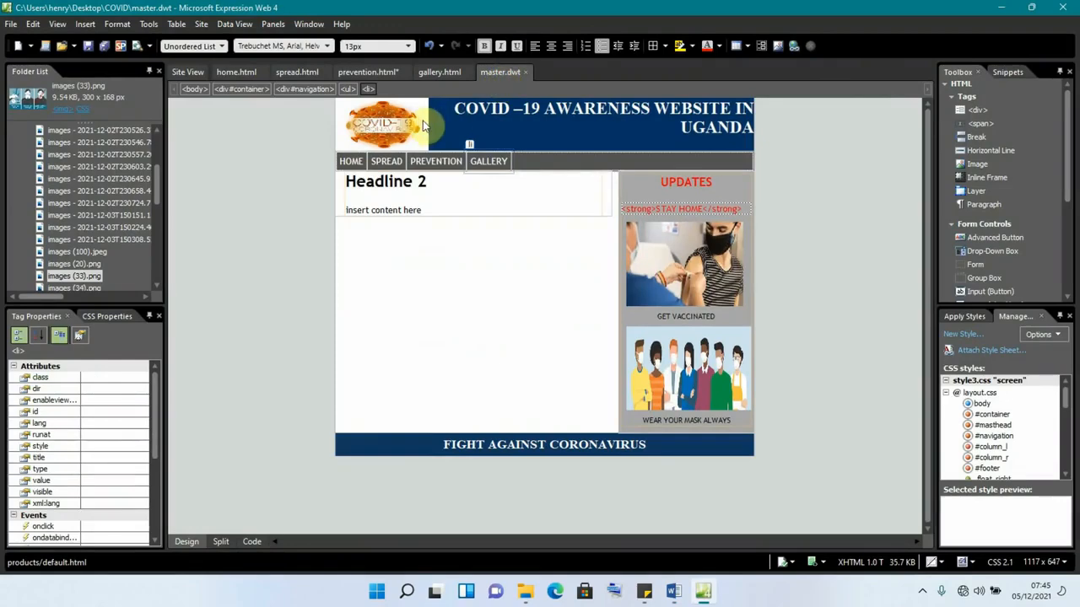
key(ctrl+s)
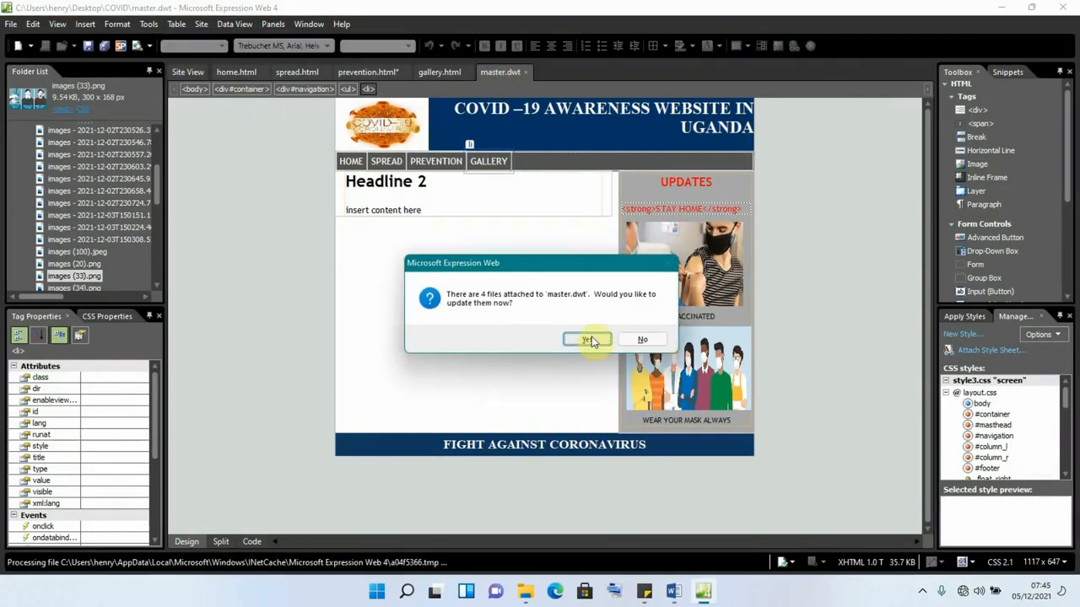
click(592, 337)
click(641, 314)
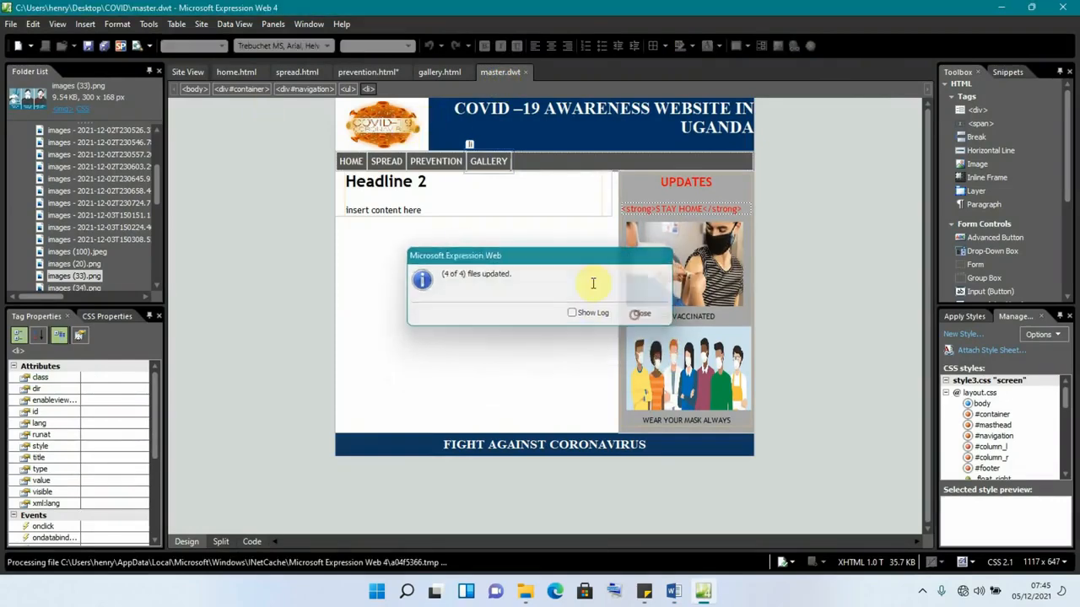
click(107, 47)
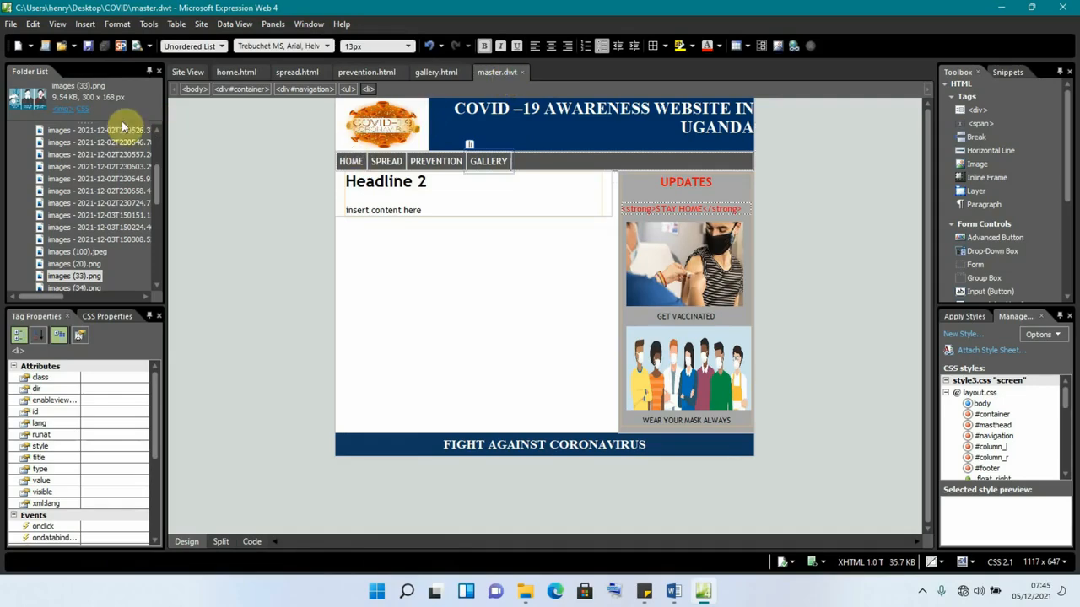
Set the page size of master.dwt to 760 x 420 (800 x 600, Maximized), save the template and update its attached pages
click(60, 28)
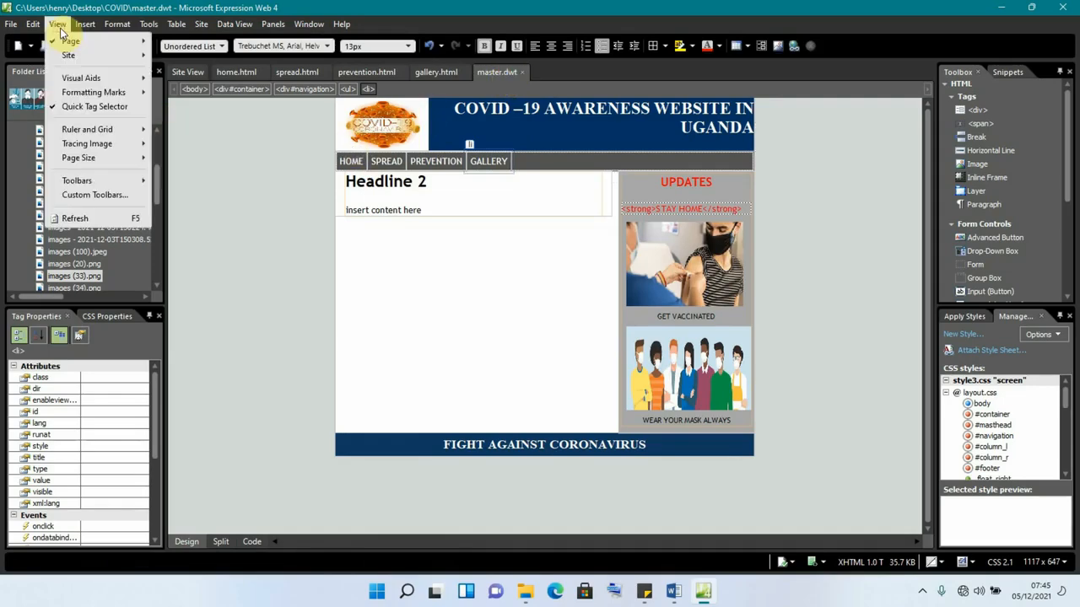
mouse_move(99, 158)
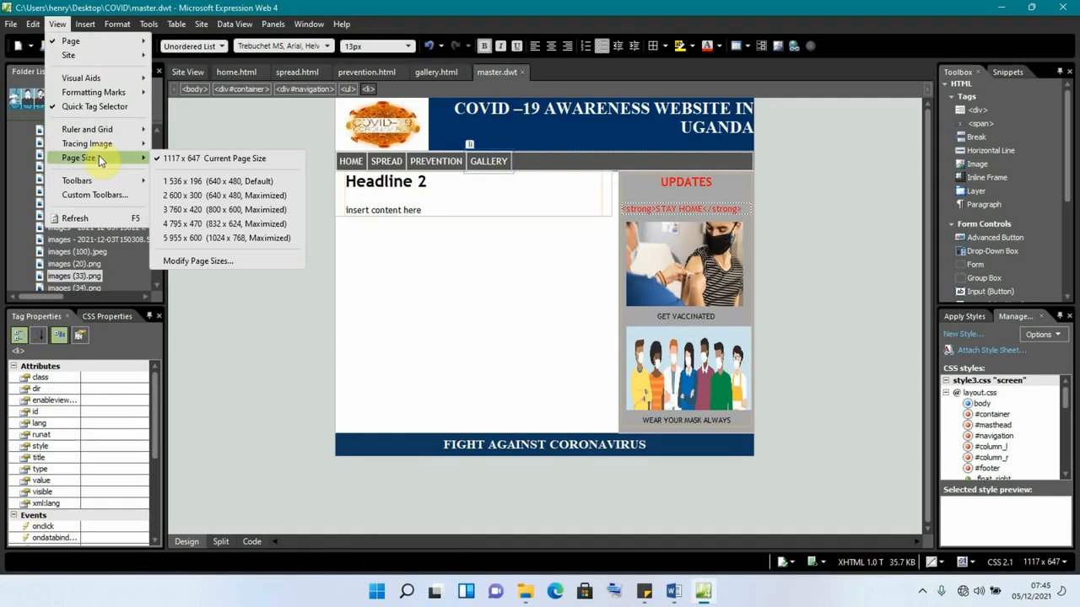
click(218, 211)
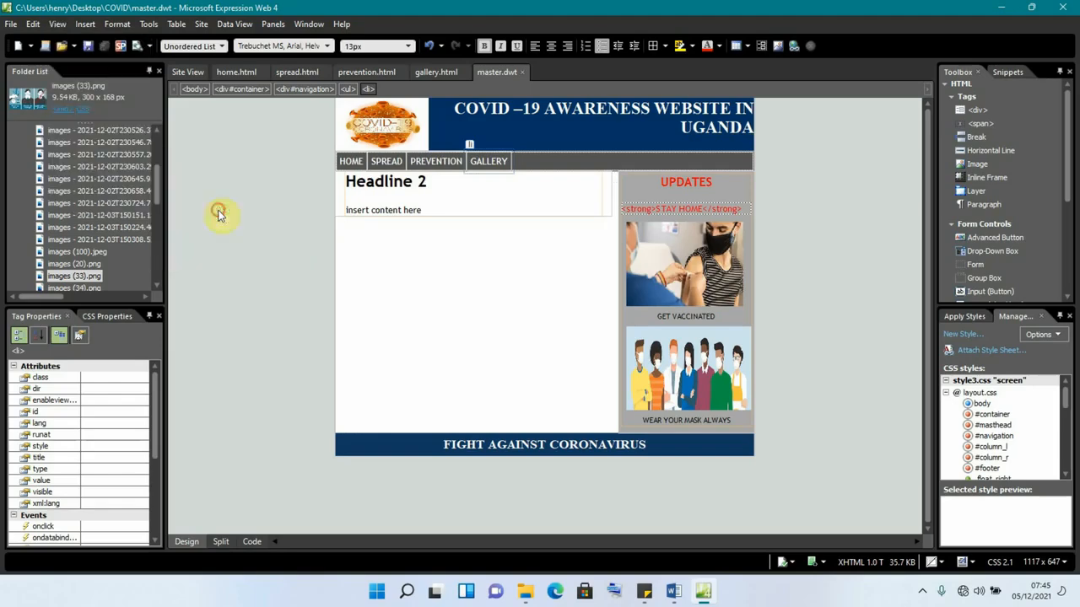
click(92, 46)
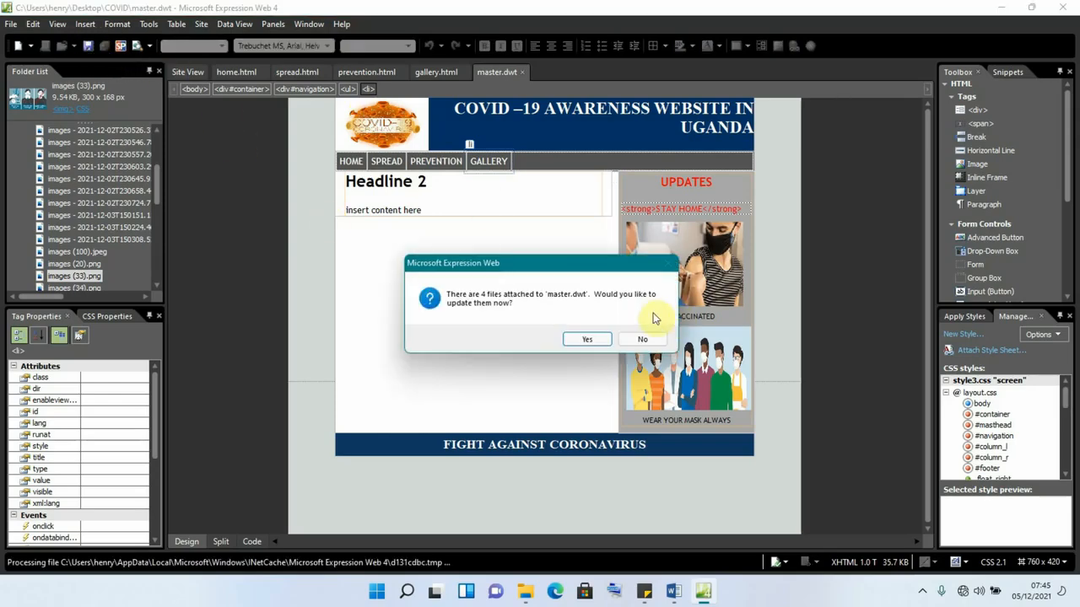
click(590, 339)
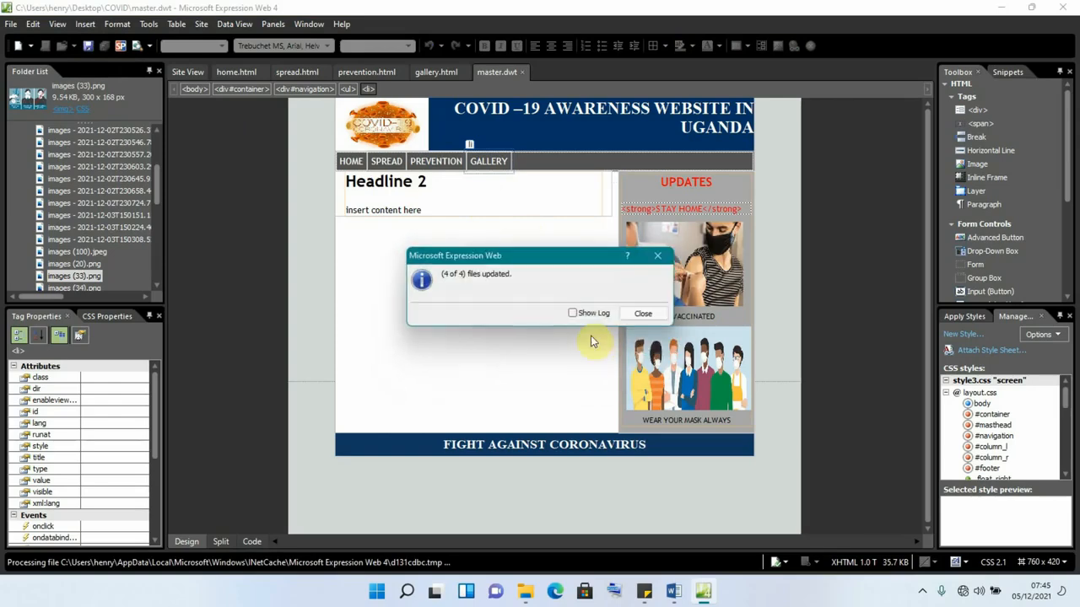
click(638, 317)
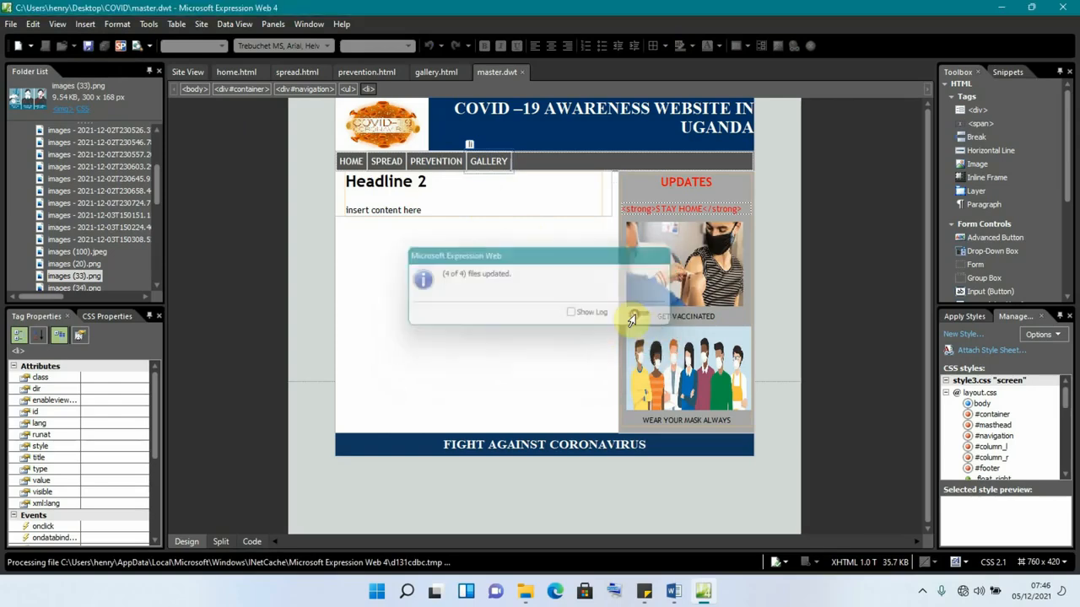
right_click(685, 272)
click(777, 166)
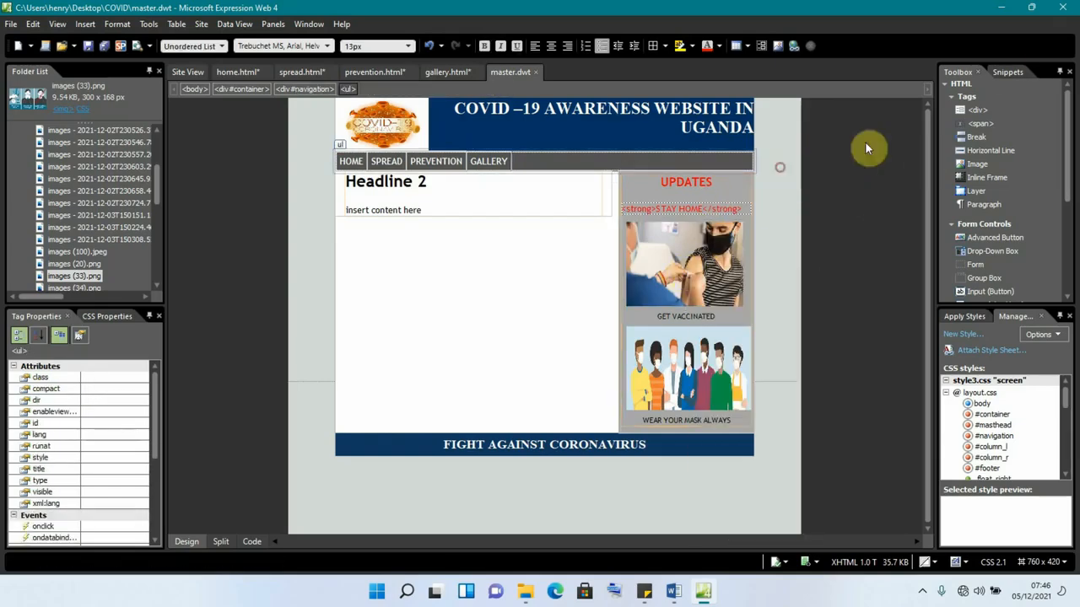
Minimize the open windows, open home.html from the desktop's COVID folder in Edge, and look over the home page down to its footer
click(1002, 8)
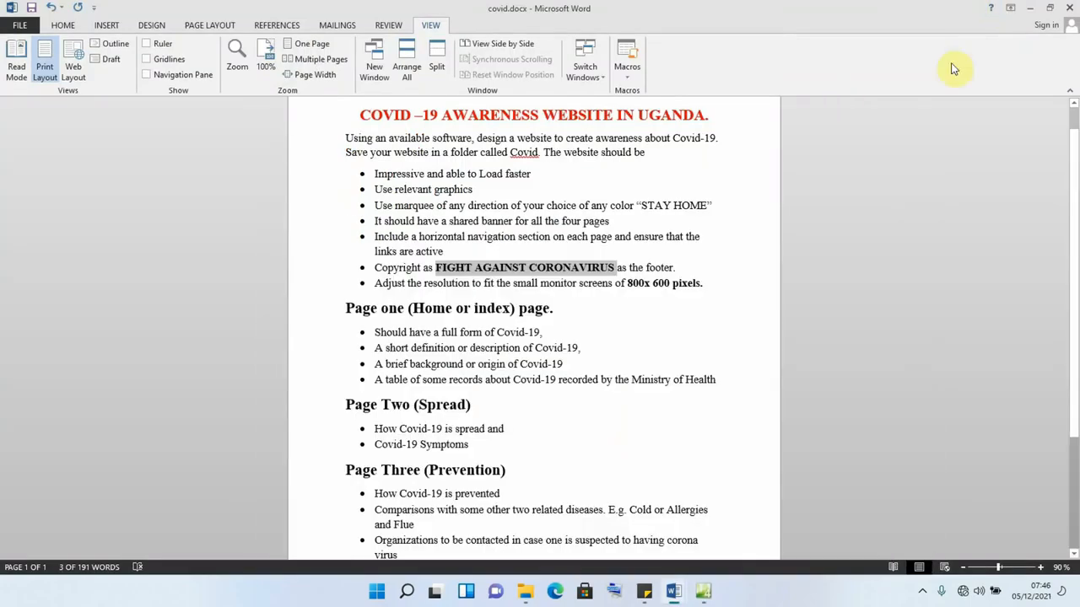
click(1029, 9)
click(1029, 8)
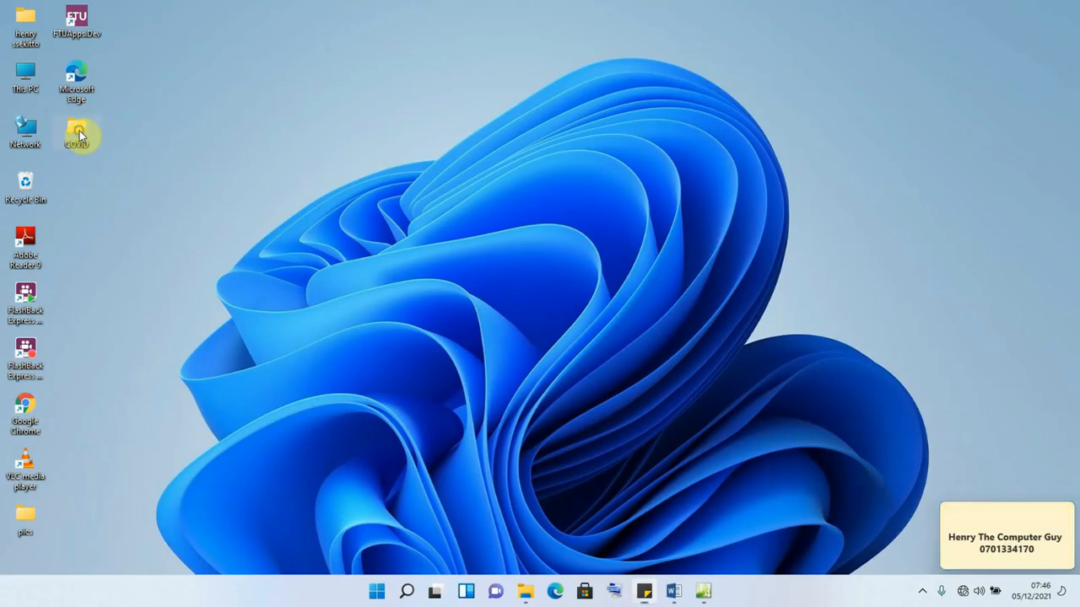
right_click(79, 133)
click(137, 177)
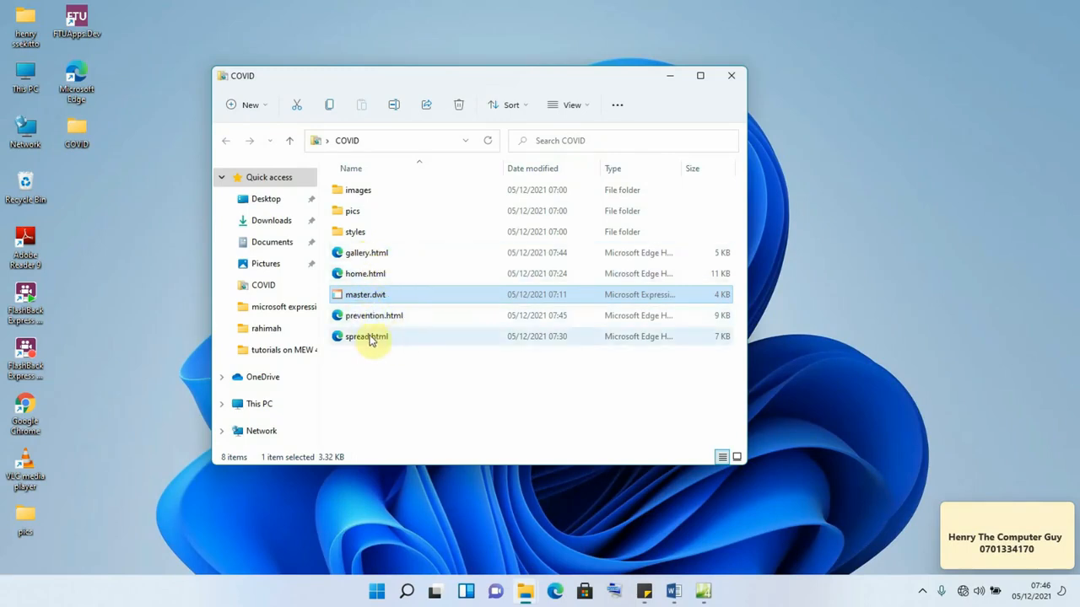
click(380, 275)
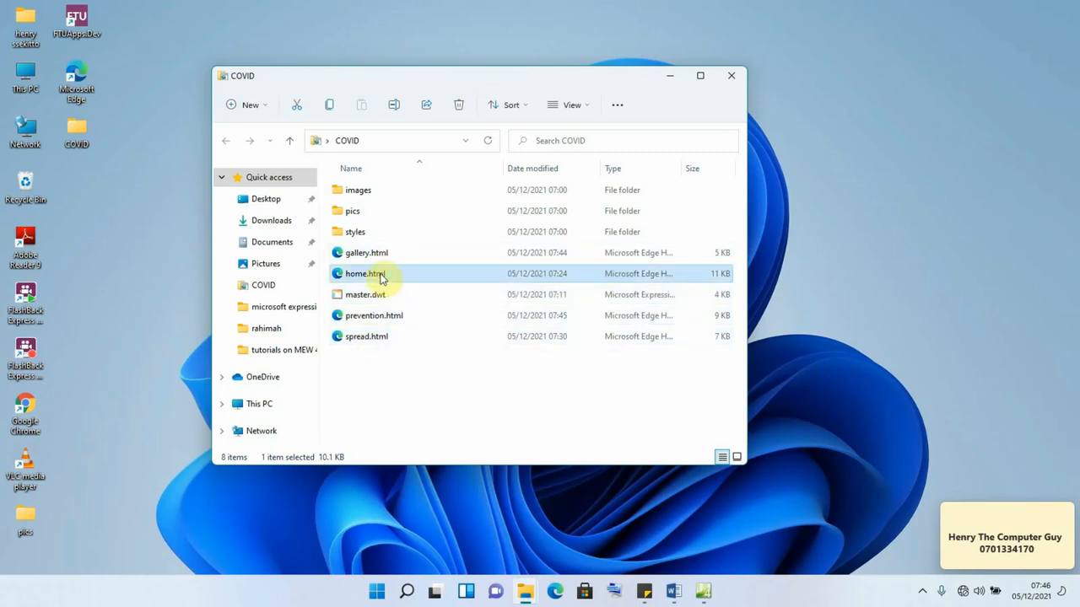
double_click(381, 277)
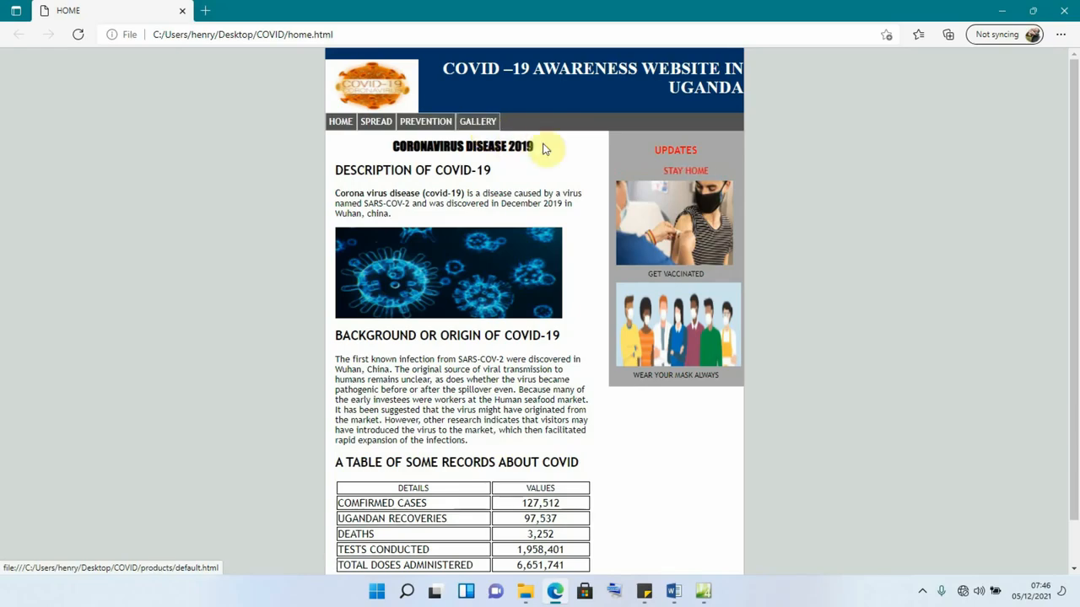
scroll(478, 363, down, 1)
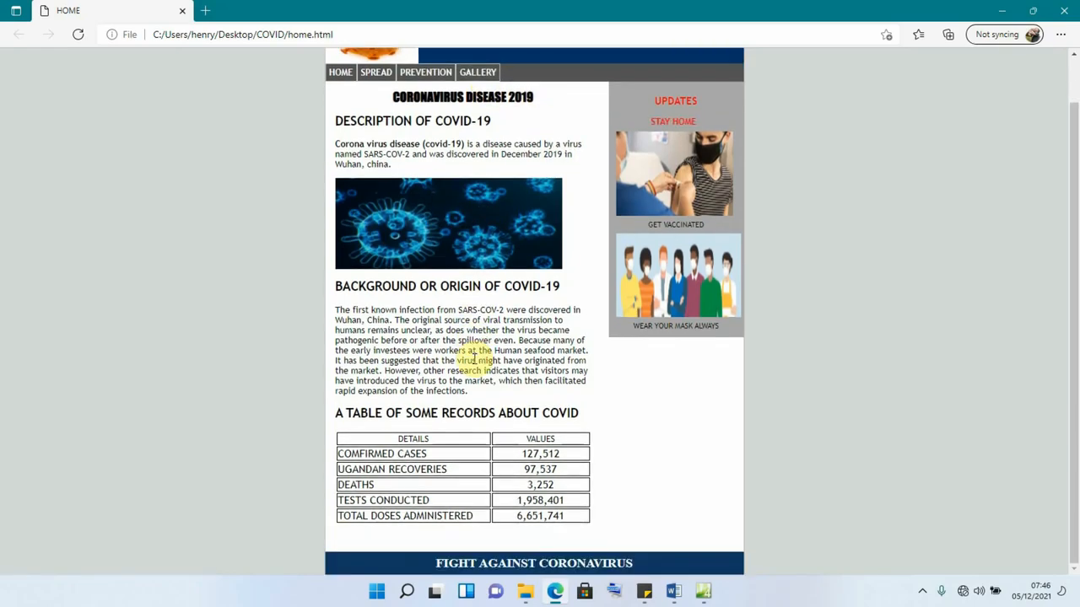
scroll(573, 497, up, 1)
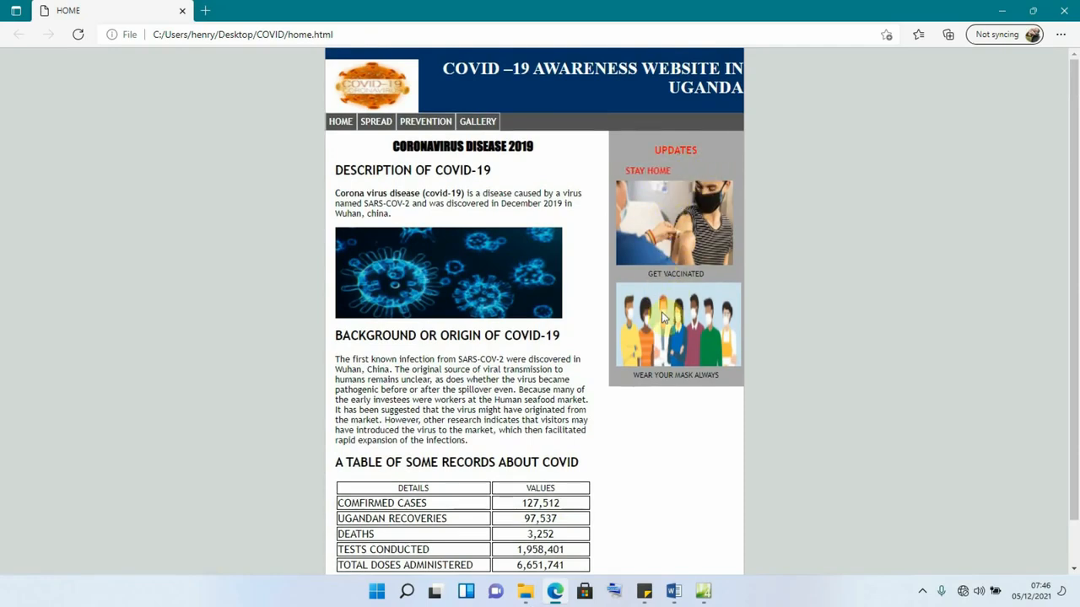
Test the SPREAD, PREVENTION and GALLERY navigation links, going back to the home page between them
click(376, 122)
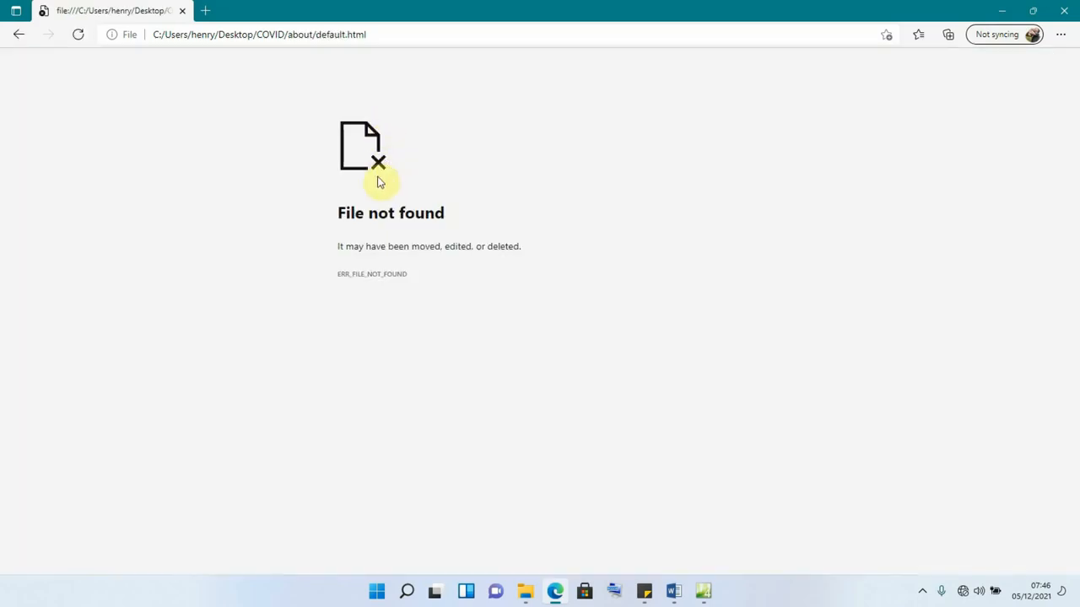
click(18, 34)
click(421, 120)
click(13, 37)
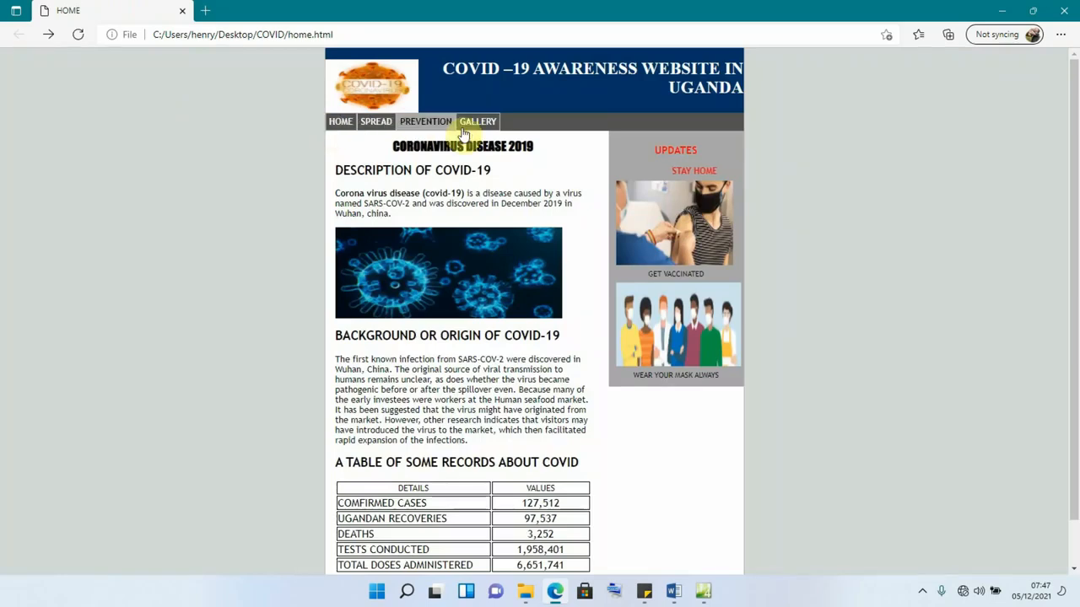
click(478, 124)
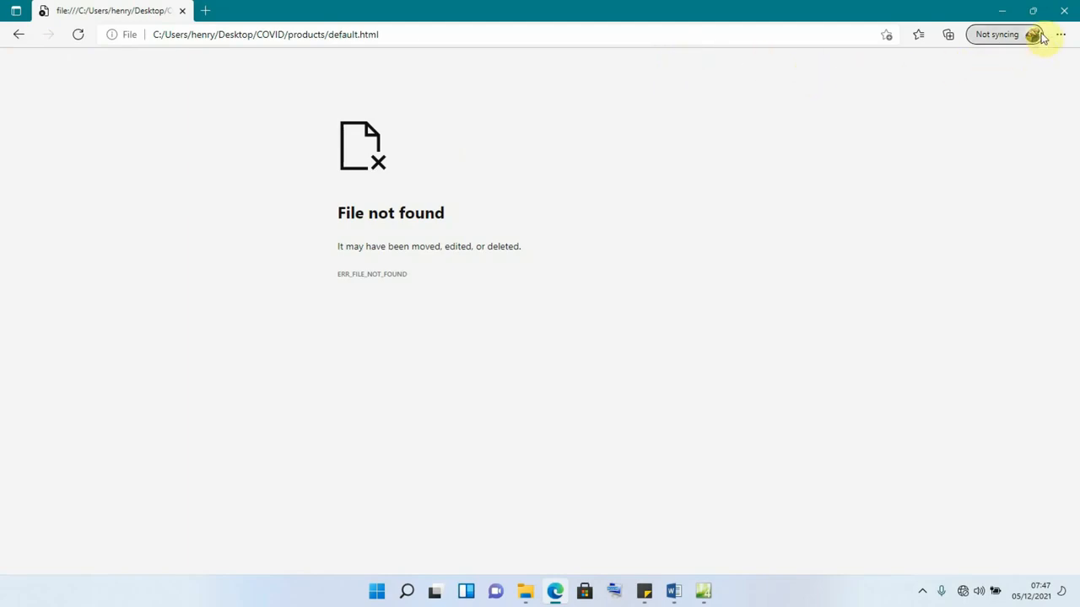
Minimize the browser, return to Expression Web and save all open pages
click(1003, 12)
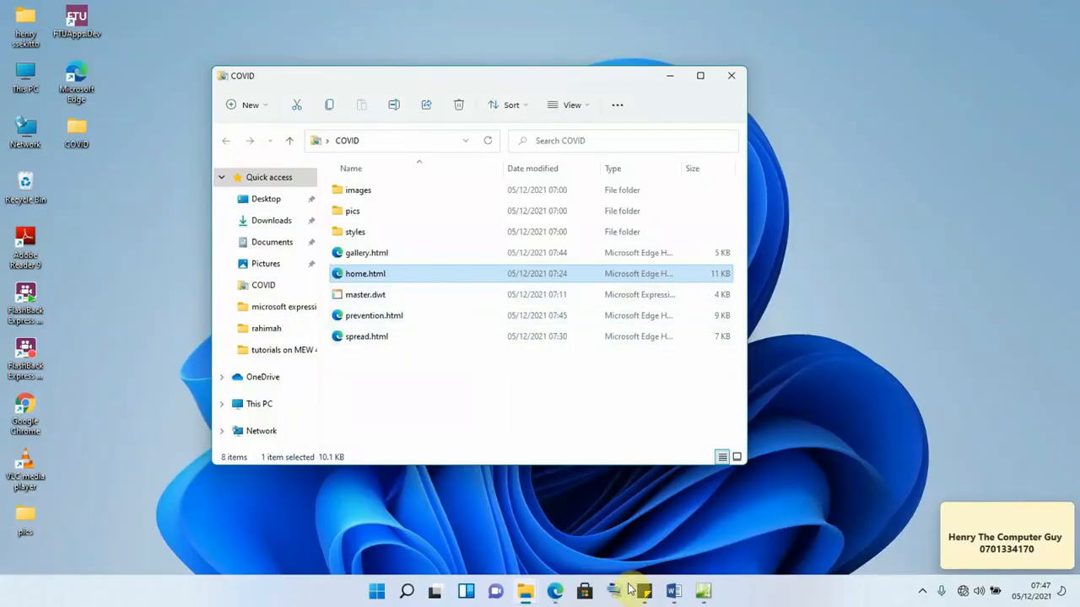
click(706, 595)
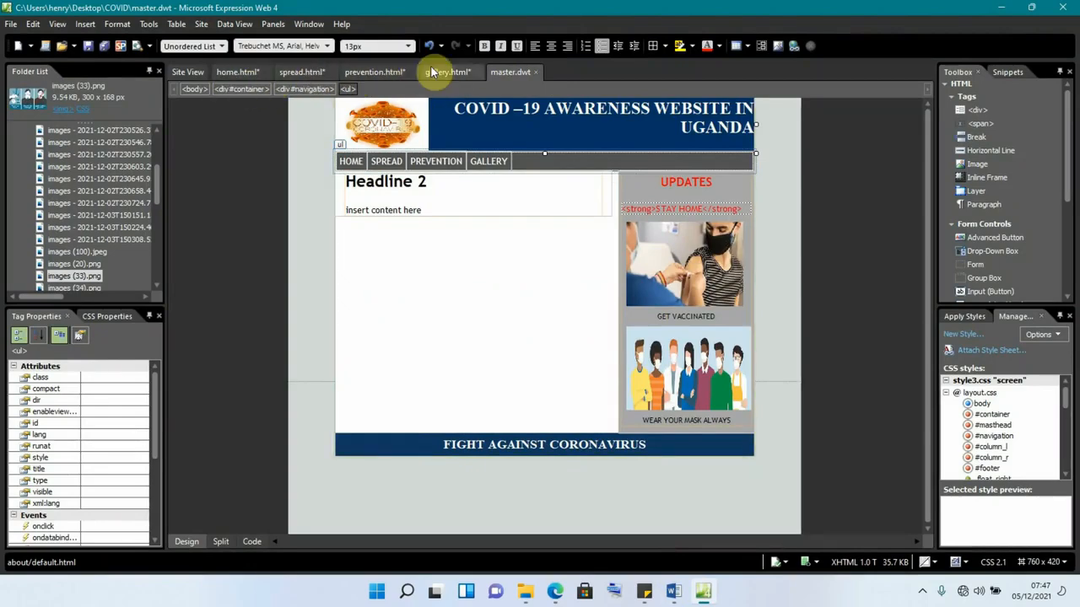
click(104, 47)
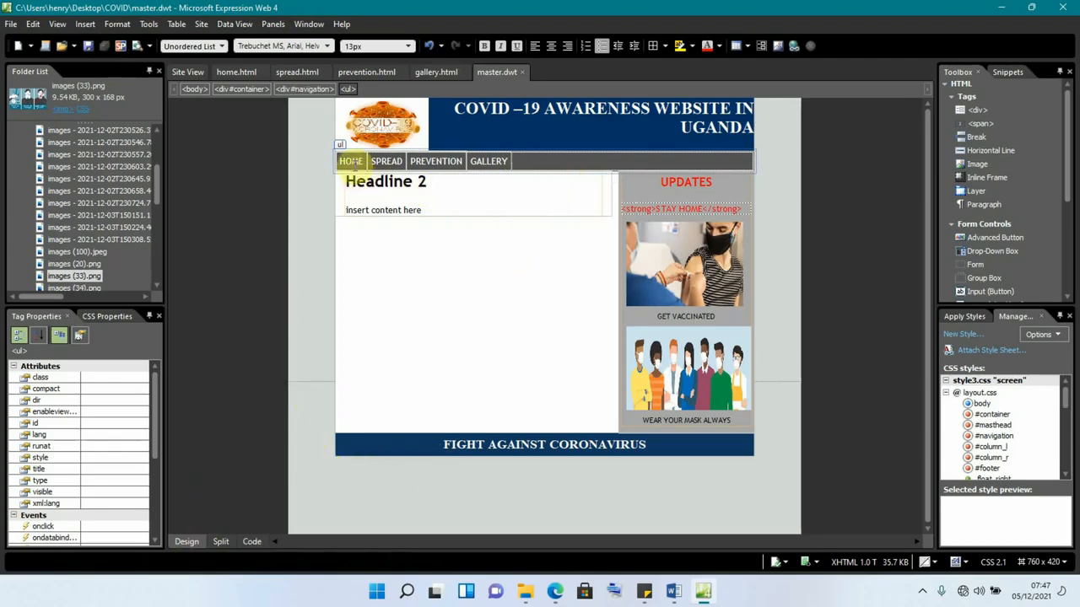
Show master.dwt's code alongside the design and point the HOME navigation link to home.html
click(351, 161)
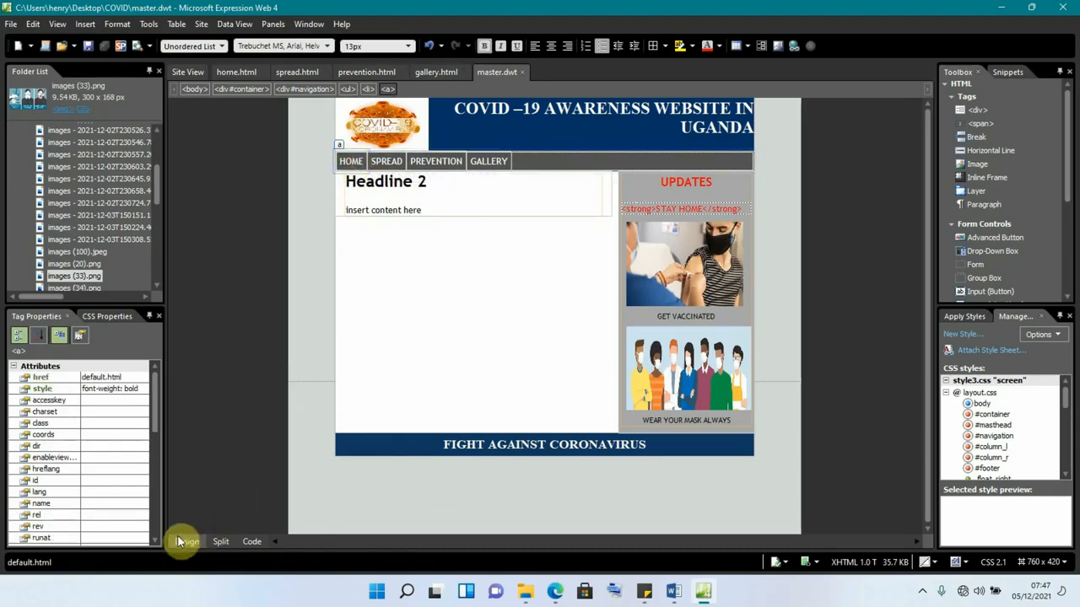
click(221, 541)
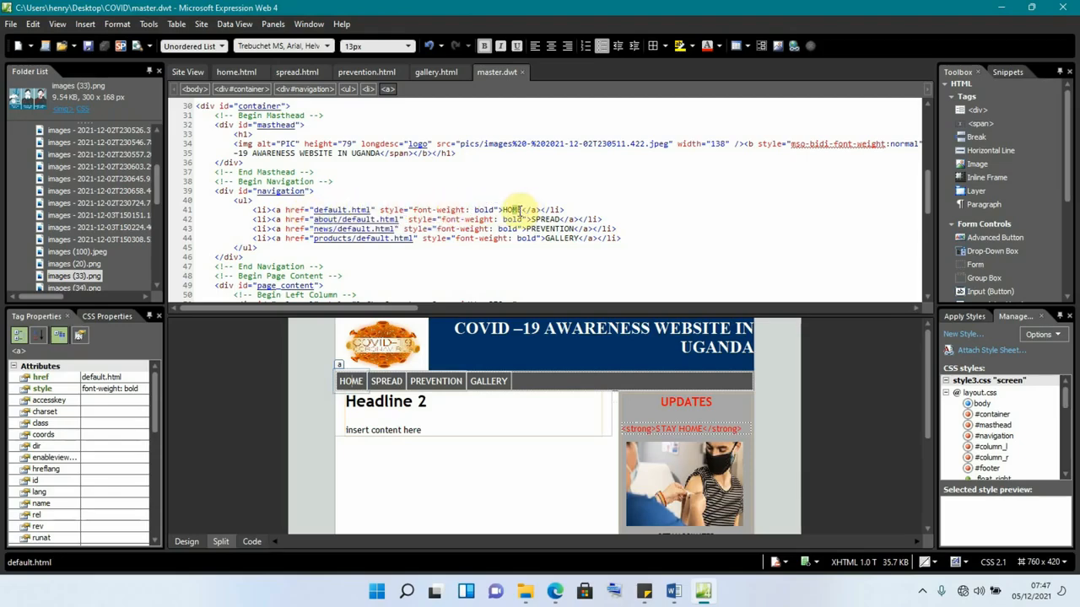
click(346, 210)
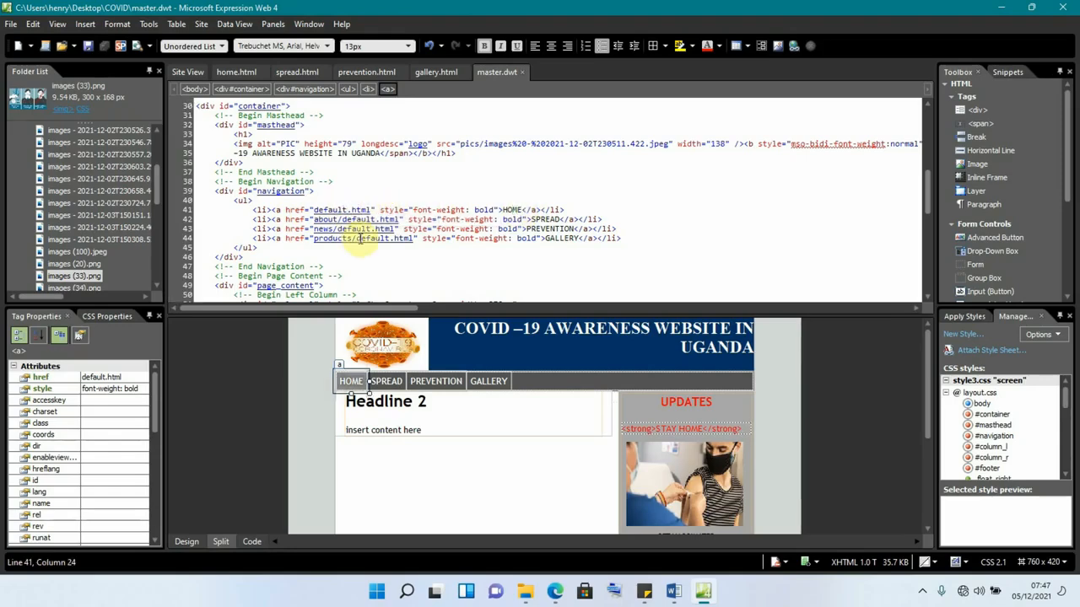
key(BackSpace)
key(BackSpace)
key(BackSpace)
key(BackSpace)
key(BackSpace)
key(BackSpace)
key(BackSpace)
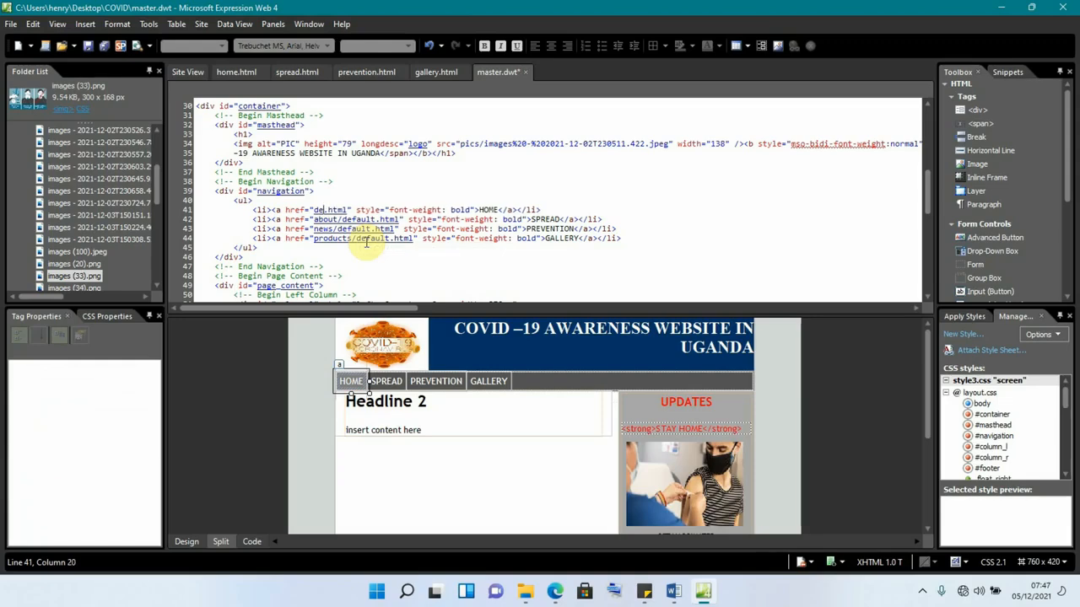
text(HOME)
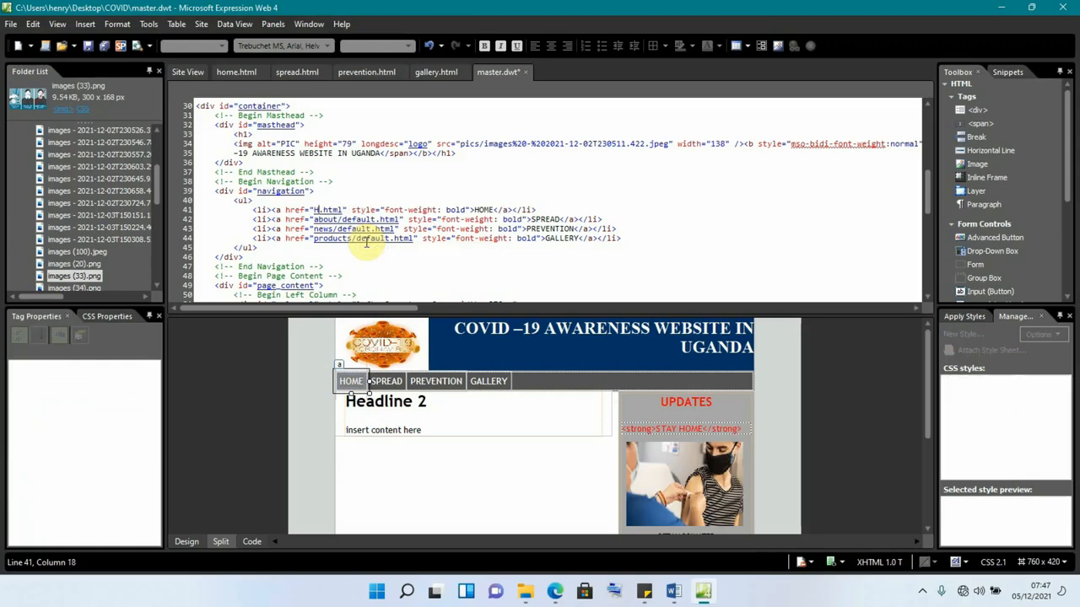
key(BackSpace)
key(BackSpace)
key(BackSpace)
key(BackSpace)
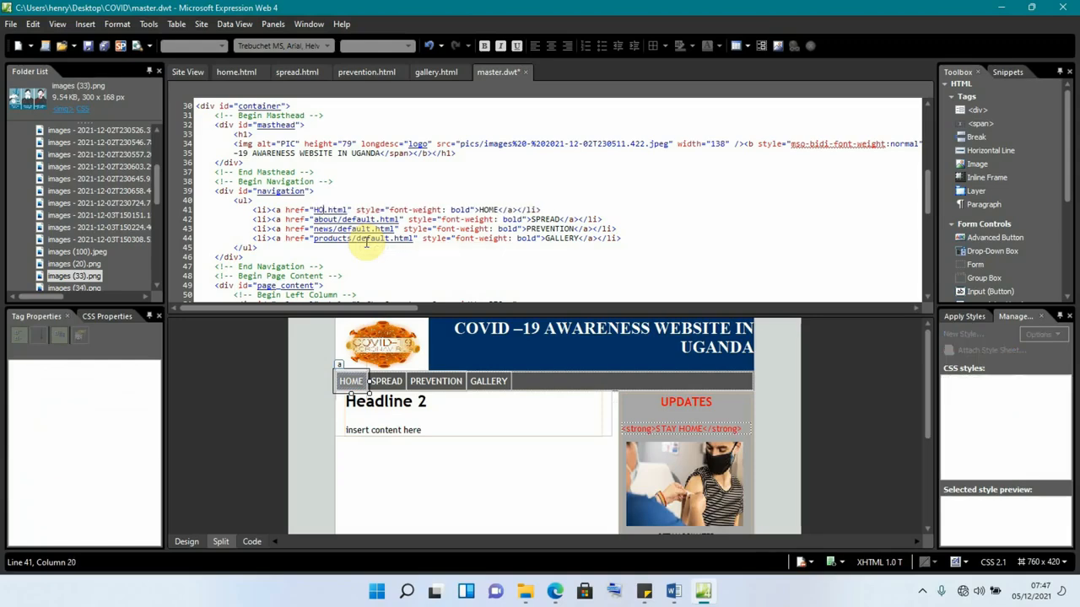
text(home)
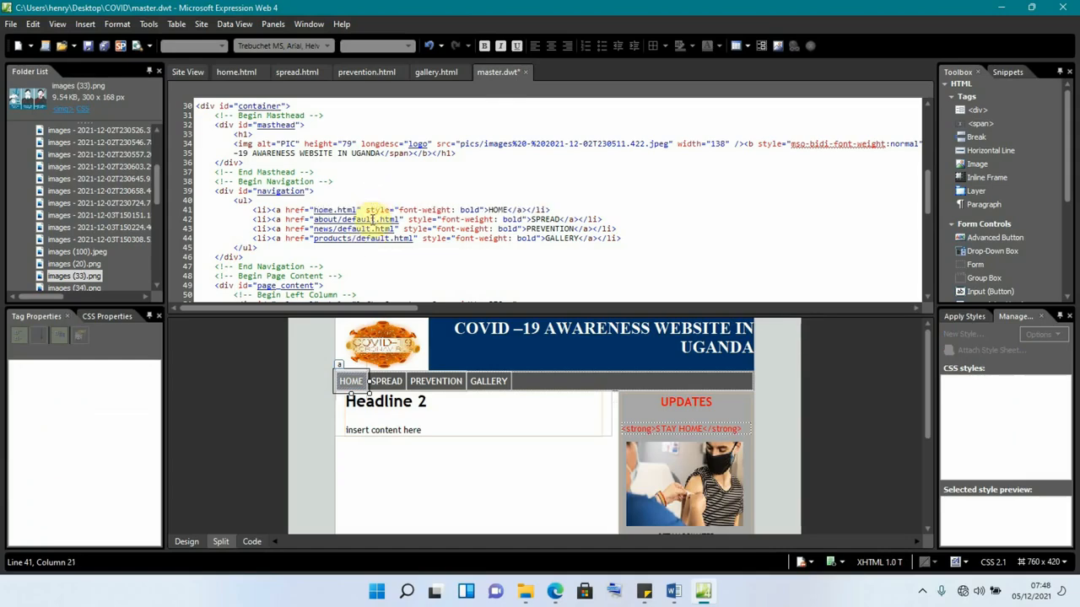
Change the SPREAD navigation link's target in the template code to spread.html
click(377, 219)
key(BackSpace)
key(BackSpace)
key(BackSpace)
key(BackSpace)
key(BackSpace)
key(BackSpace)
key(BackSpace)
key(BackSpace)
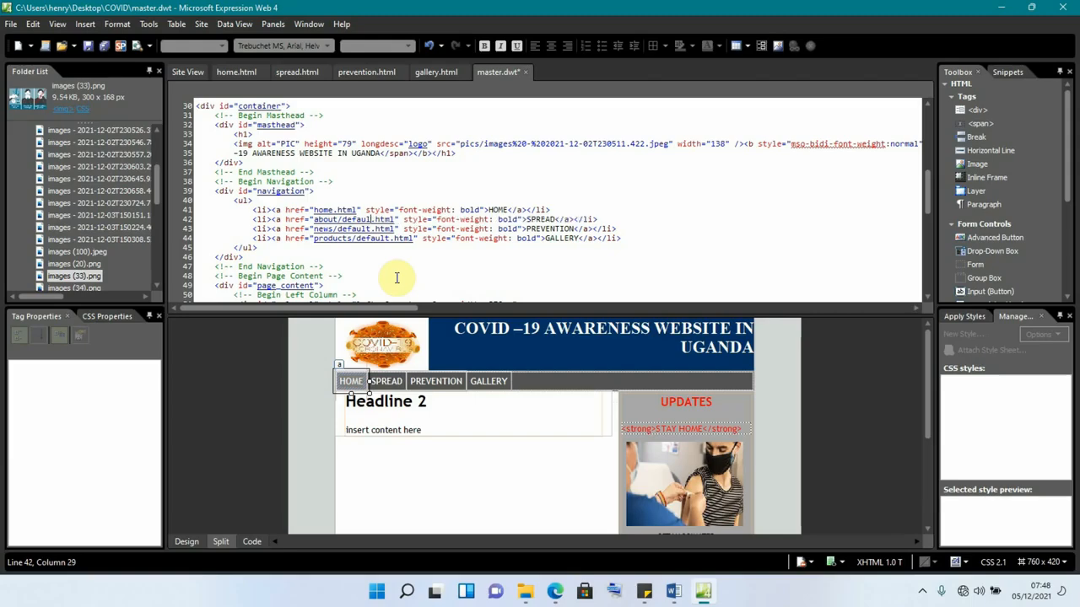
key(BackSpace)
key(BackSpace)
key(BackSpace)
key(BackSpace)
key(BackSpace)
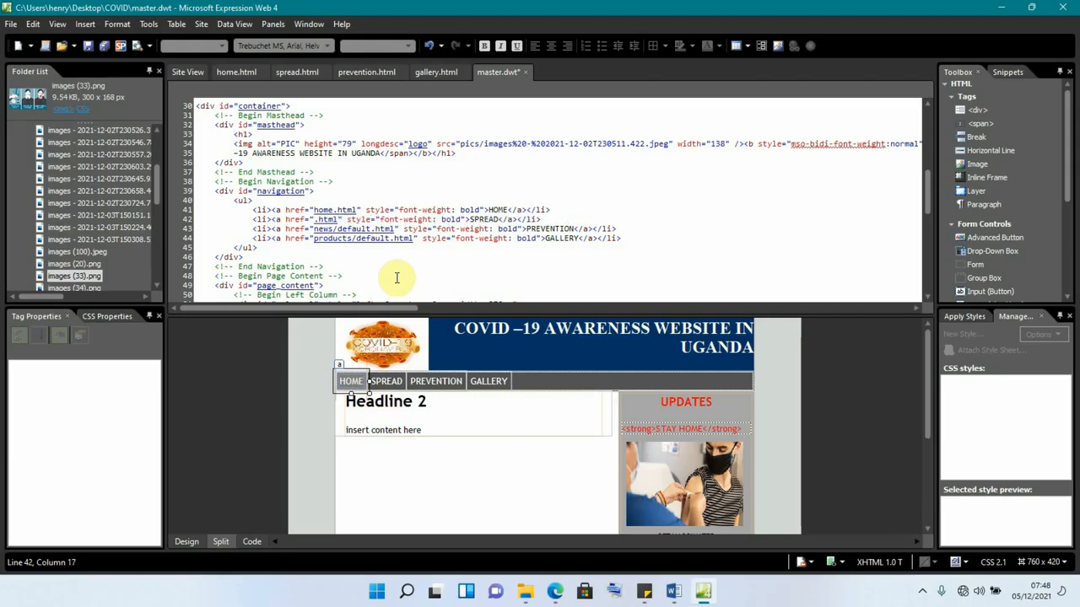
text(spread)
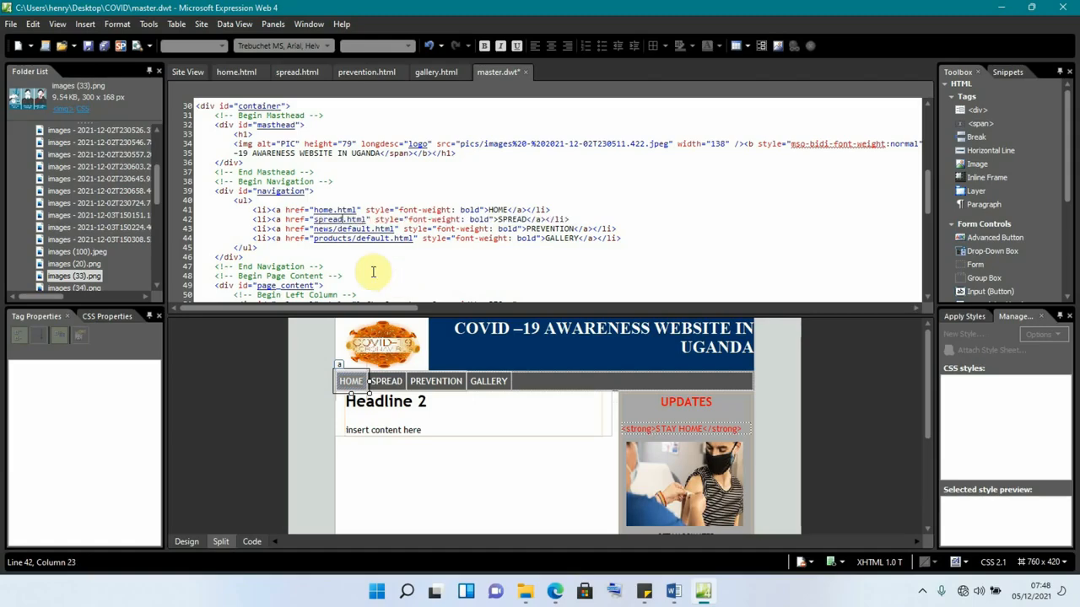
Change the PREVENTION navigation link's target in the template code to prevention.html
click(369, 229)
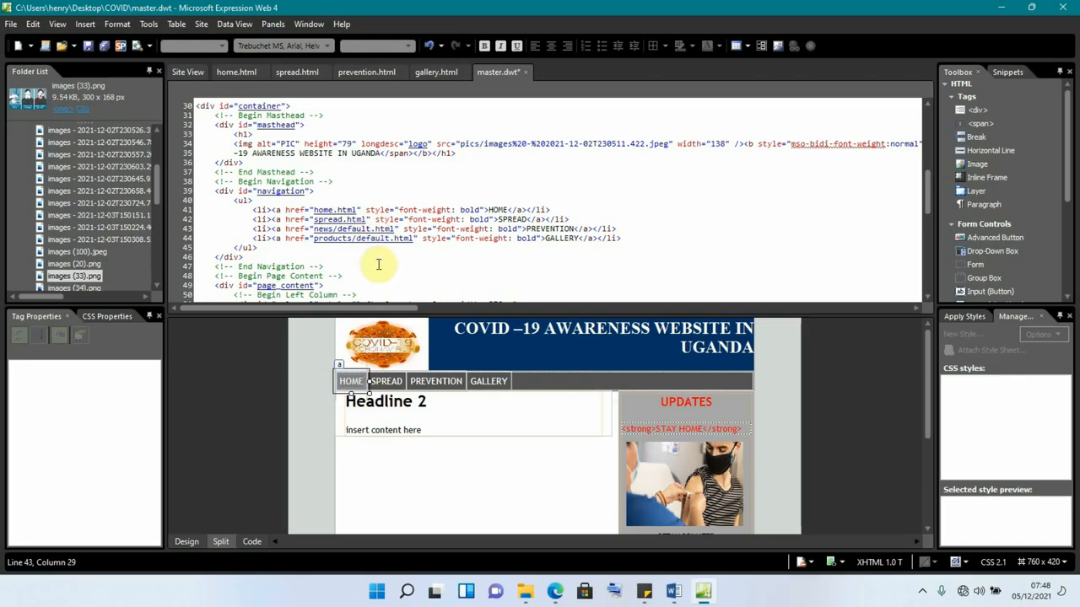
key(BackSpace)
key(BackSpace)
key(BackSpace)
key(BackSpace)
key(BackSpace)
key(BackSpace)
key(BackSpace)
key(BackSpace)
key(BackSpace)
key(BackSpace)
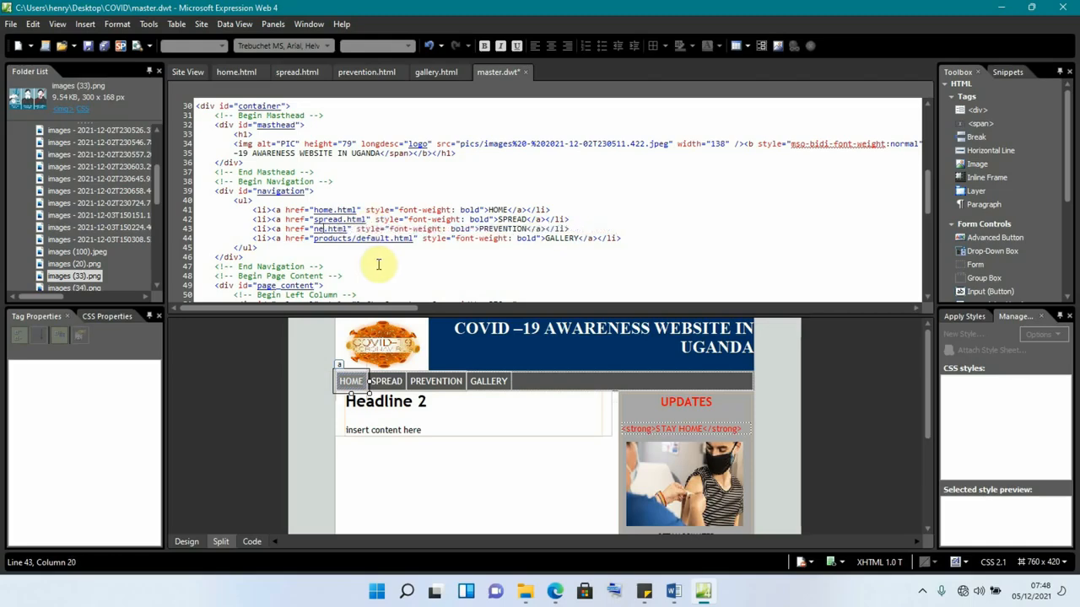
key(BackSpace)
key(BackSpace)
key(BackSpace)
text(pre)
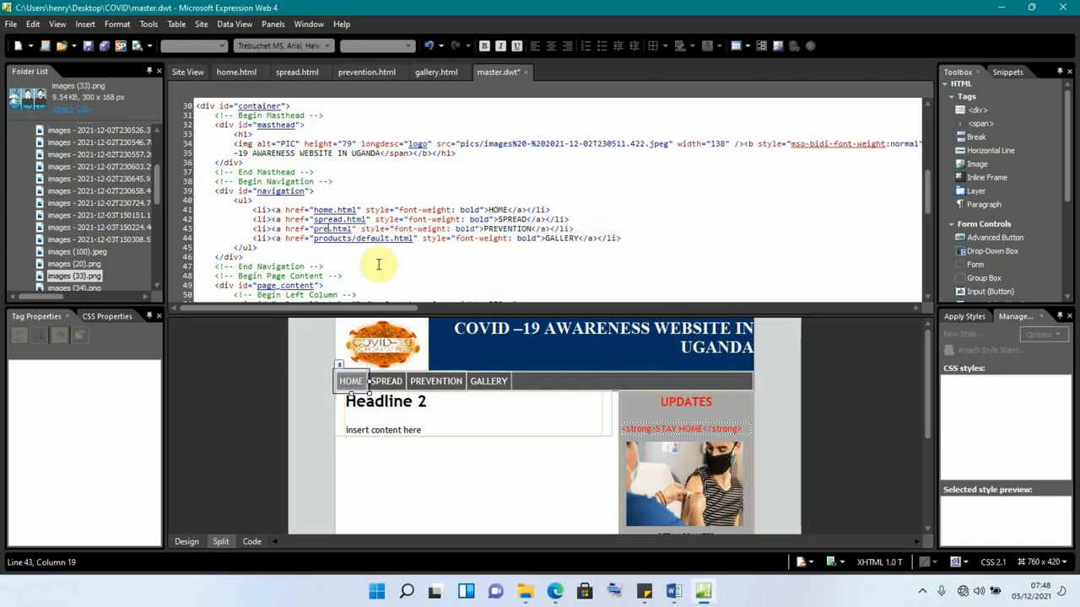
text(ventio)
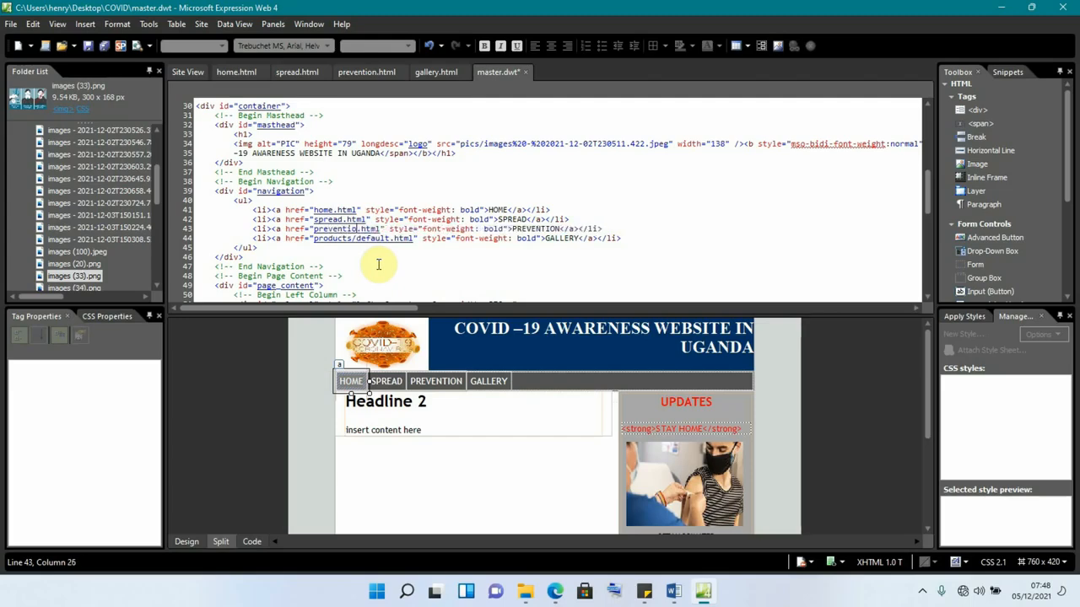
text(n)
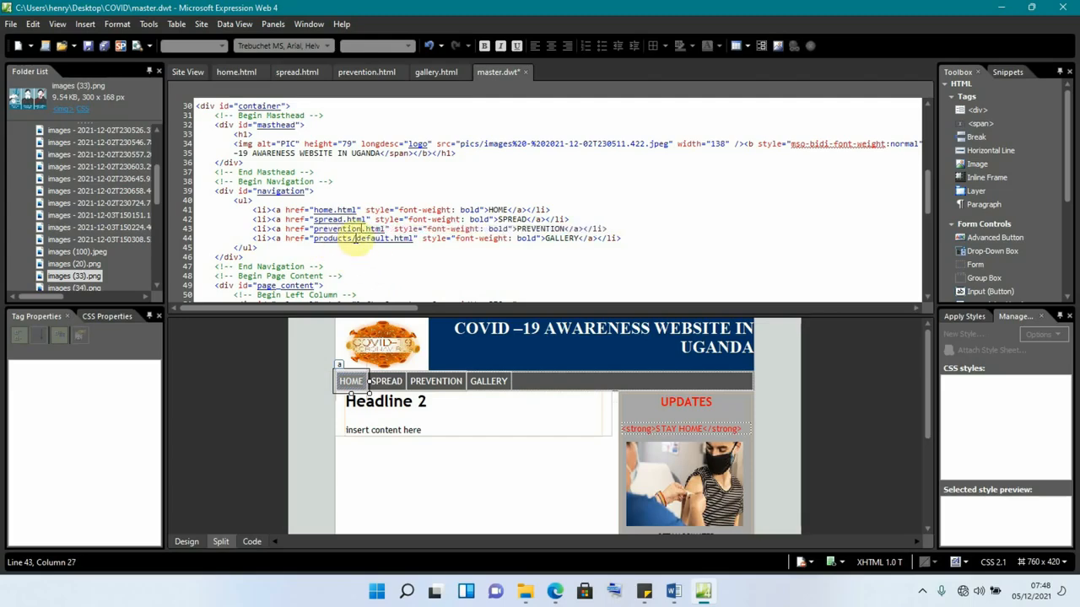
Change the GALLERY navigation link's target in the template code to gallery.html
click(388, 239)
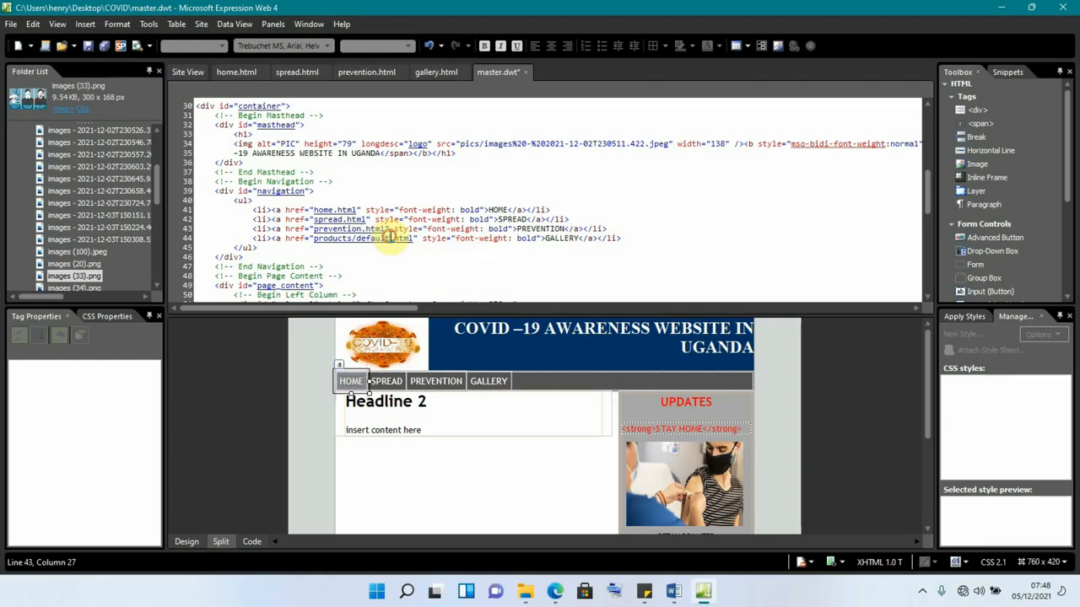
key(BackSpace)
key(BackSpace)
key(BackSpace)
key(BackSpace)
key(BackSpace)
key(BackSpace)
key(BackSpace)
key(BackSpace)
key(BackSpace)
key(BackSpace)
key(BackSpace)
key(BackSpace)
key(BackSpace)
key(BackSpace)
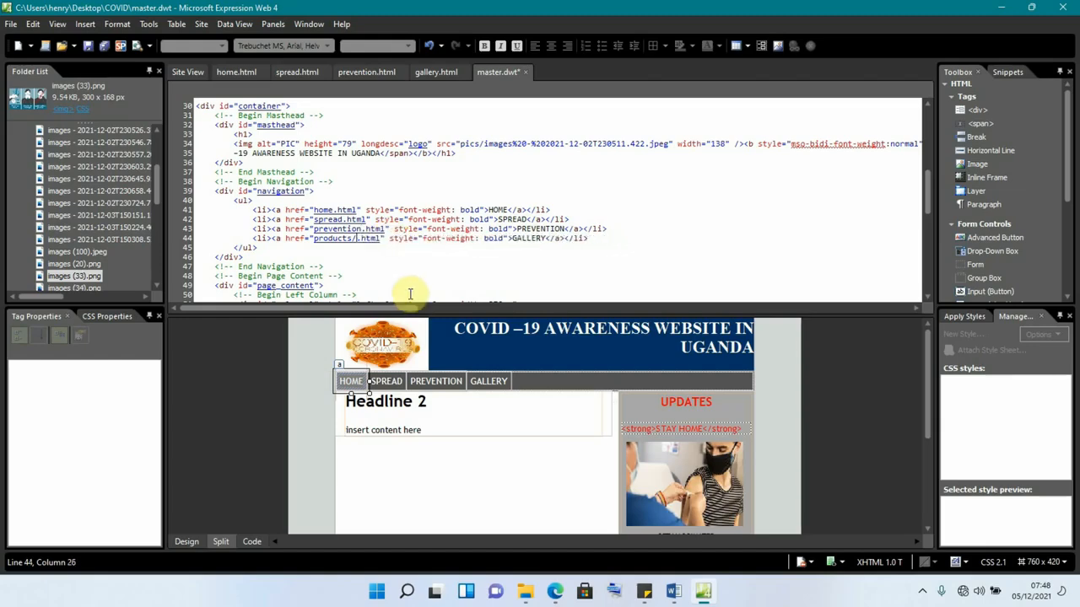
key(BackSpace)
key(BackSpace)
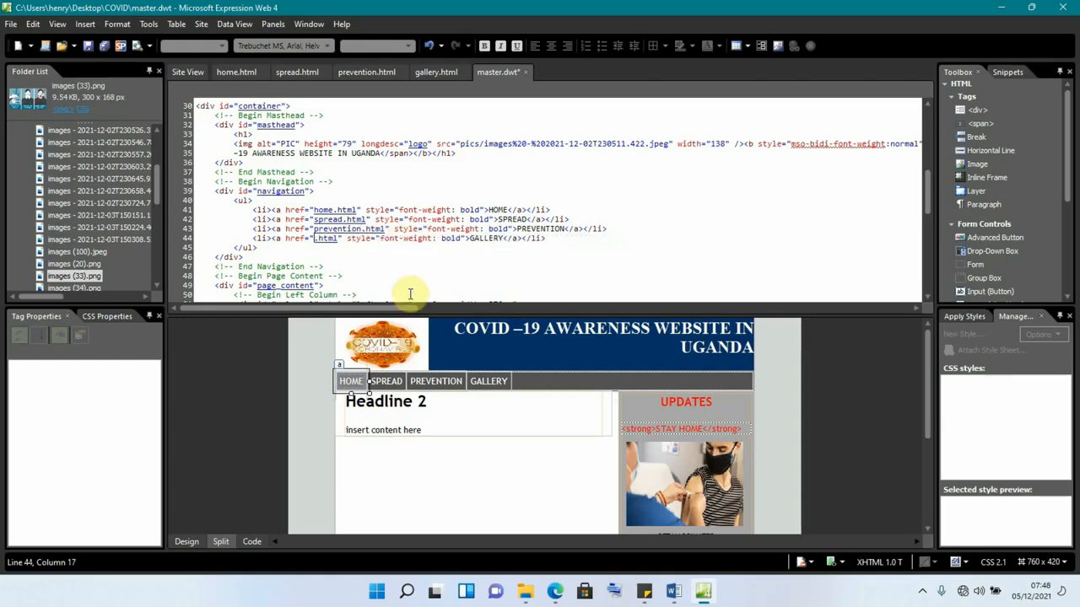
text(galler)
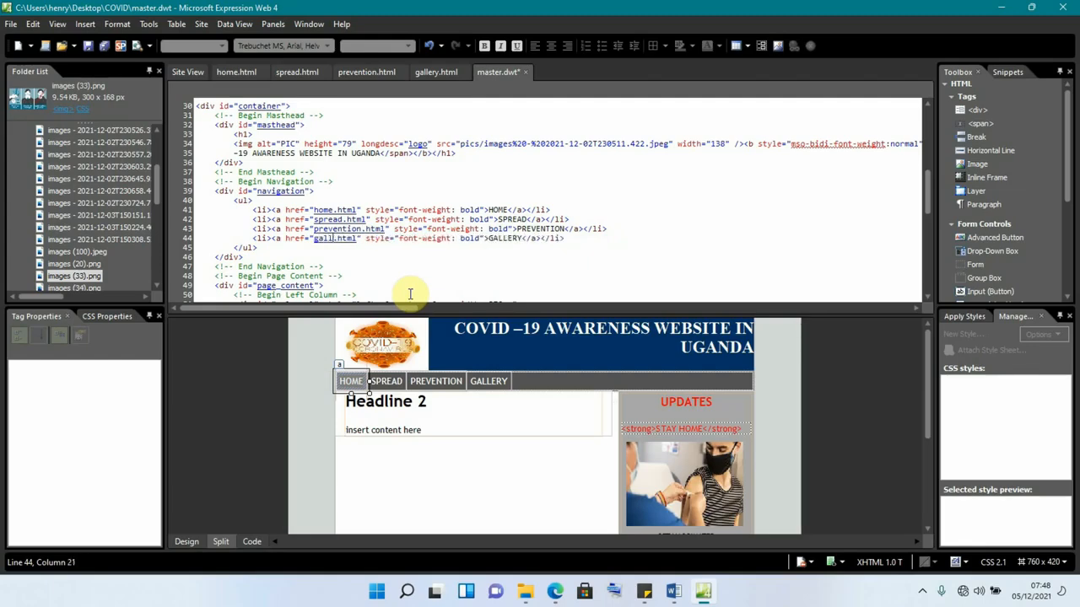
text(y)
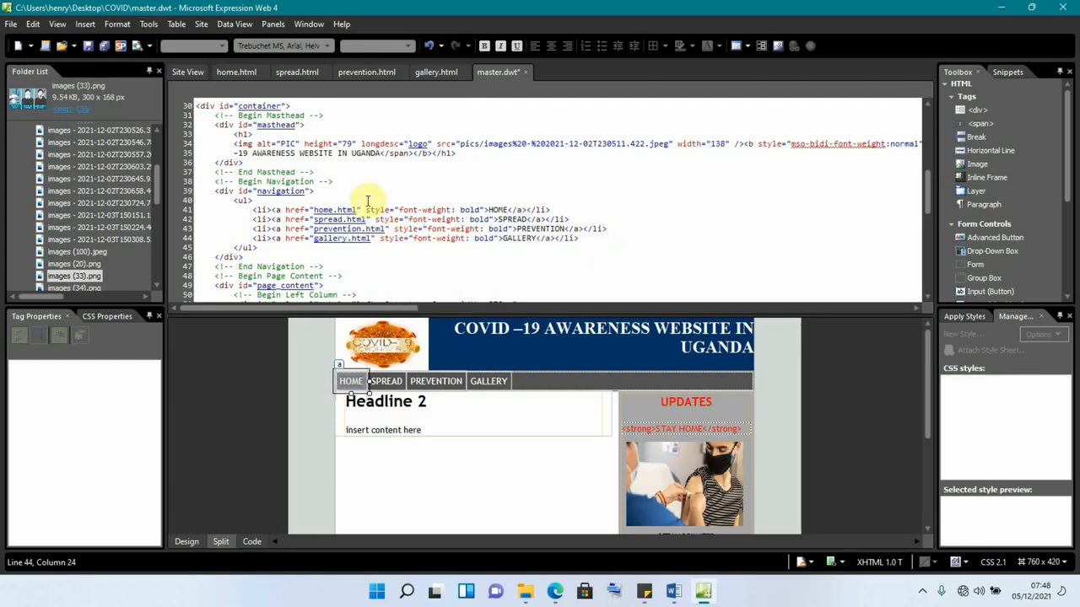
Save the template and update its attached pages, return to the design-only view, and repeat the save and update
click(107, 50)
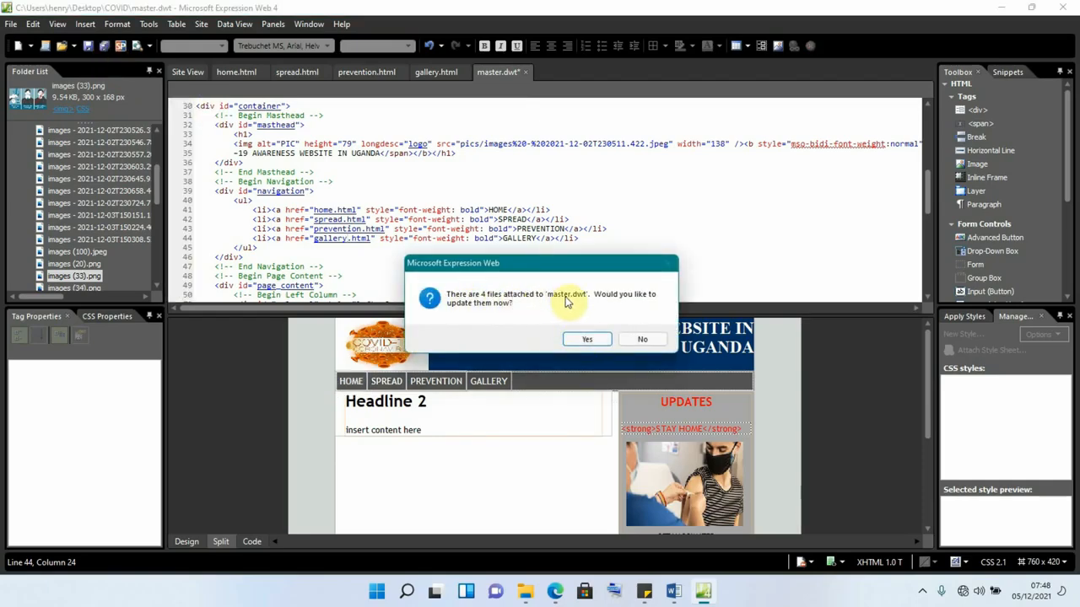
click(588, 346)
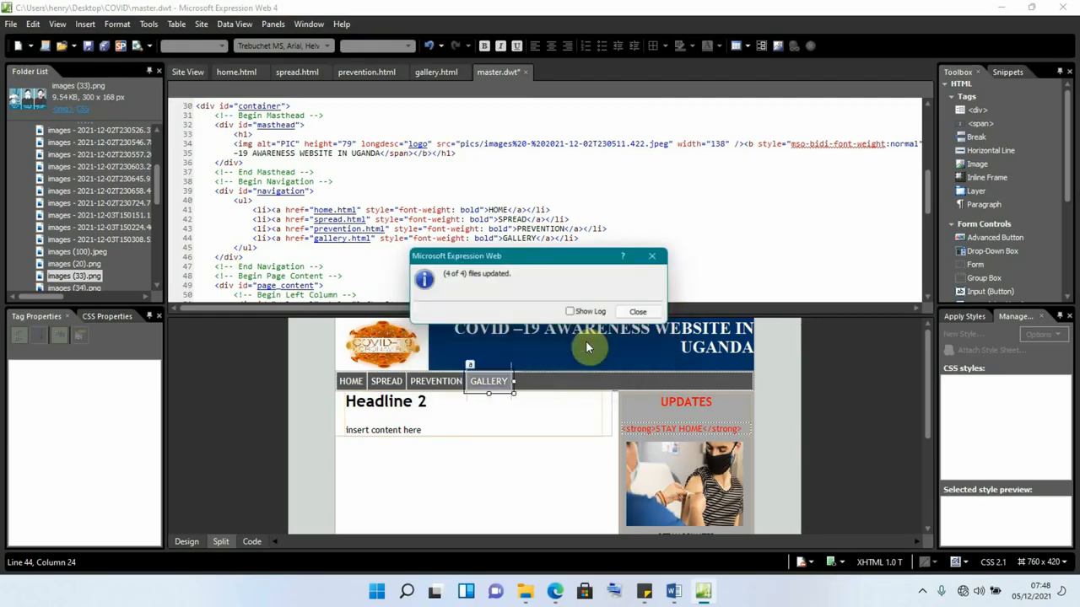
click(638, 312)
click(187, 541)
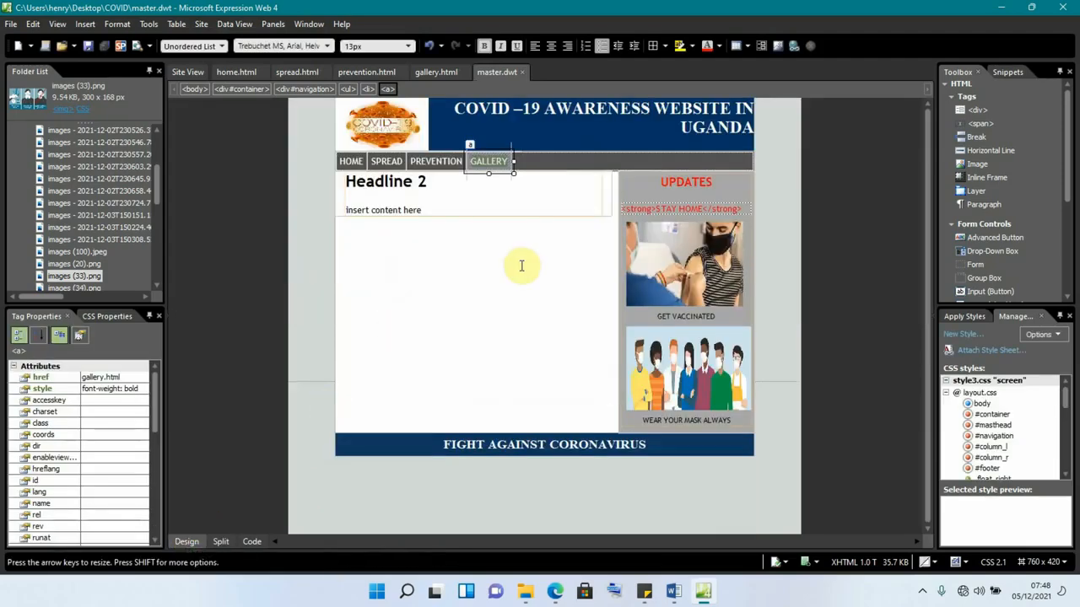
key(ctrl+s)
click(587, 340)
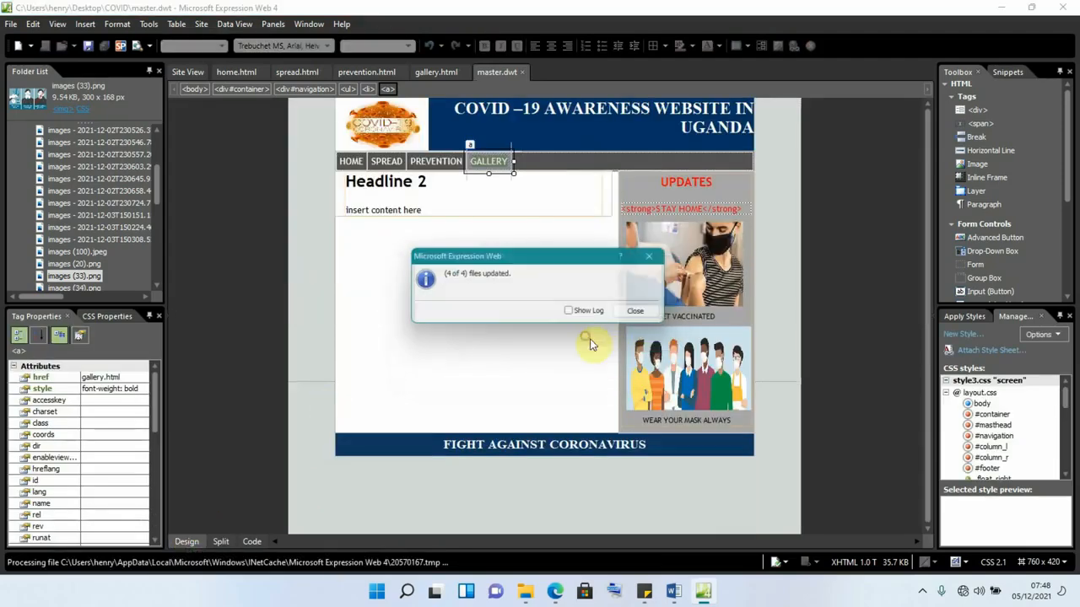
click(639, 311)
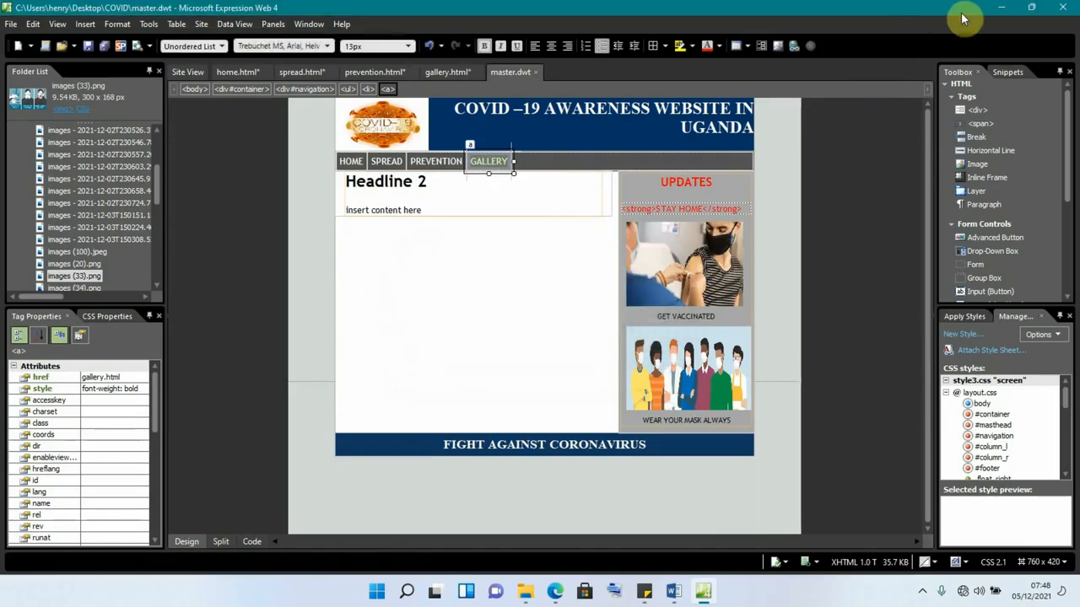
Minimize Expression Web, open home.html from the COVID folder in Edge, and look over the home page down to its footer
click(1001, 8)
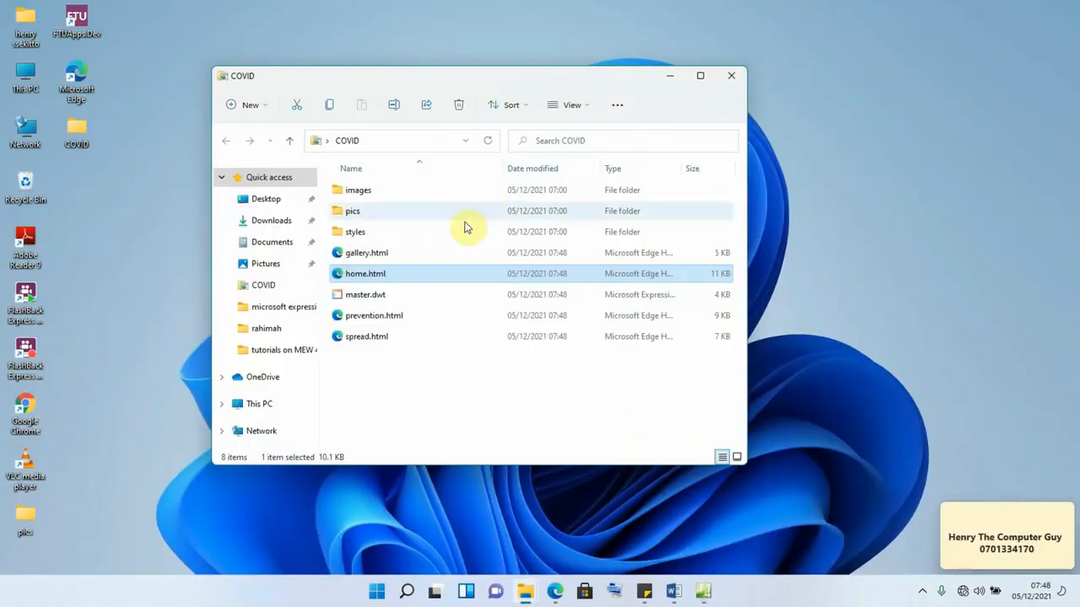
double_click(380, 279)
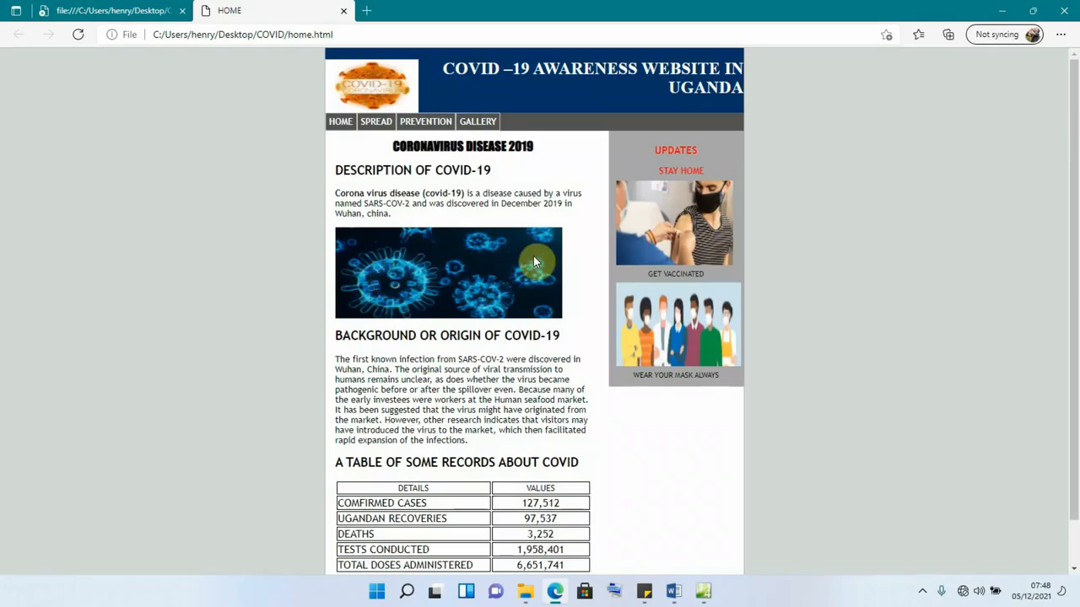
scroll(549, 333, down, 2)
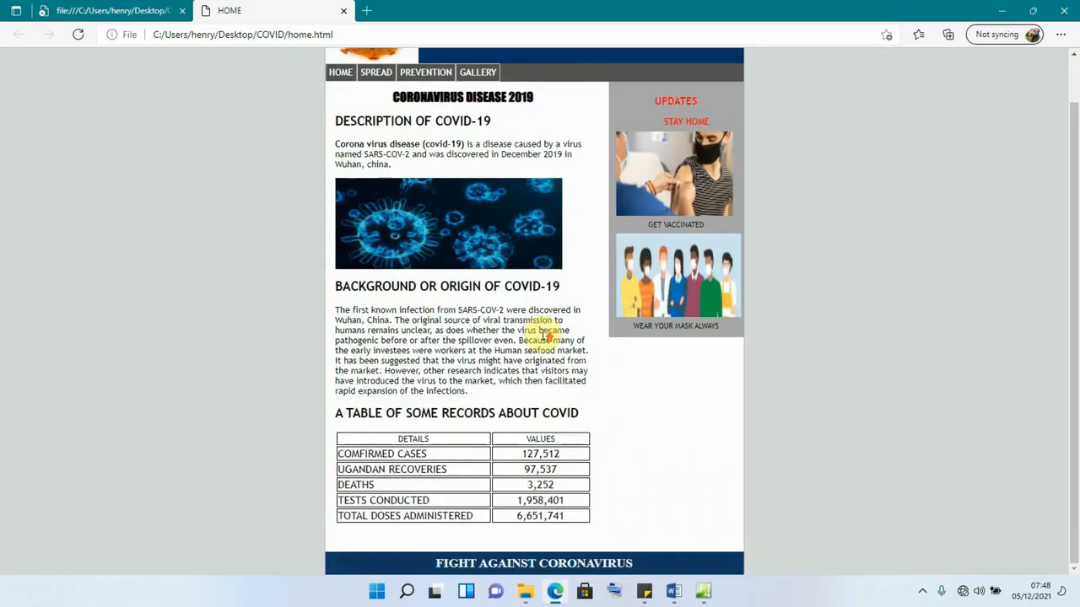
scroll(545, 338, up, 2)
Test the SPREAD and PREVENTION navigation links, looking over each page they open
click(376, 122)
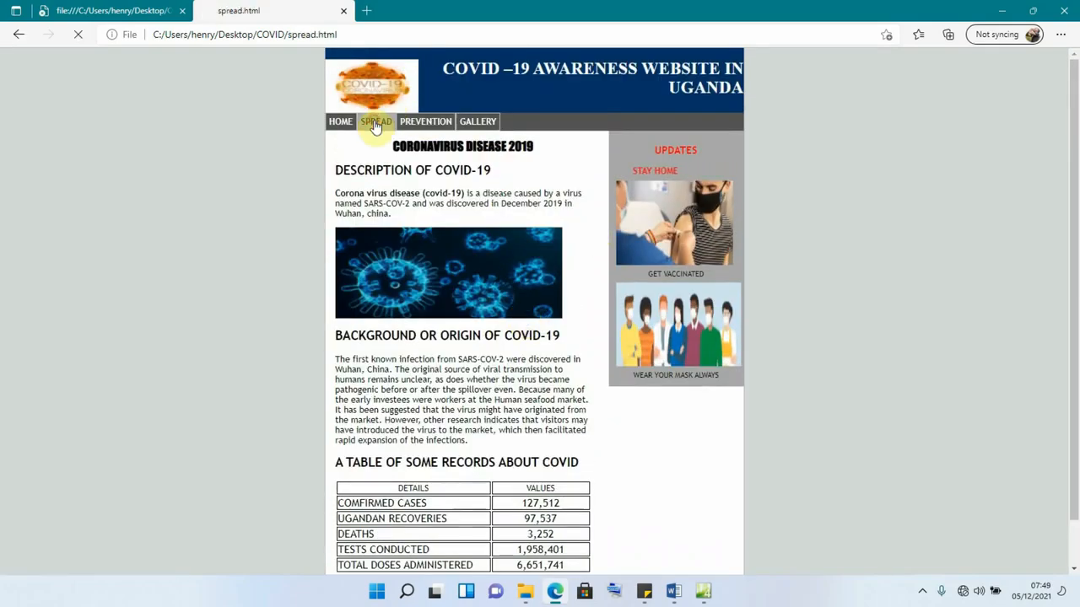
scroll(497, 250, down, 1)
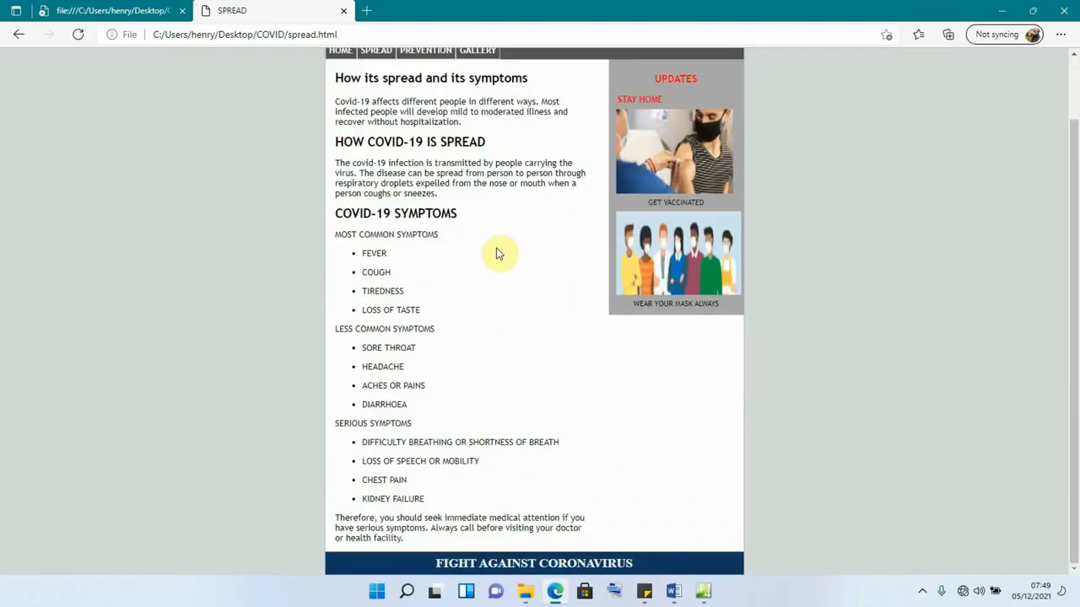
scroll(498, 253, up, 1)
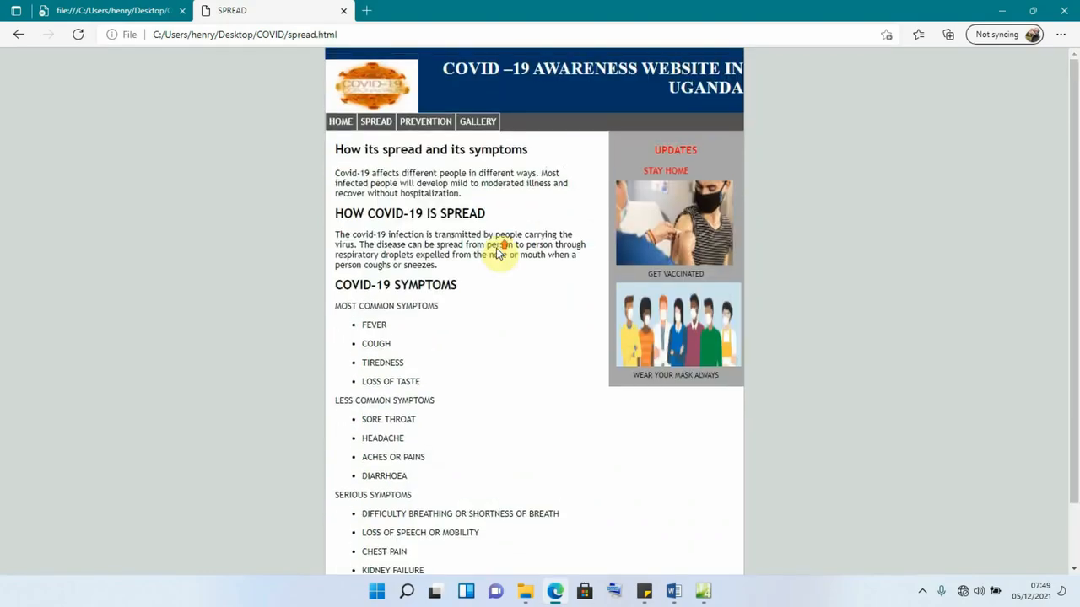
click(428, 123)
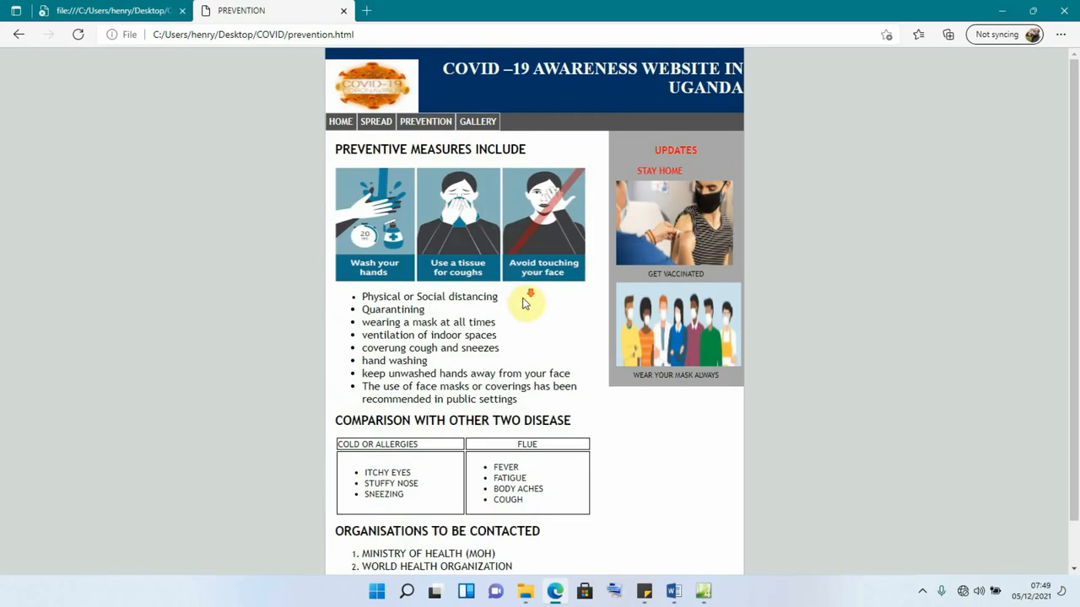
scroll(523, 304, down, 1)
scroll(523, 303, up, 1)
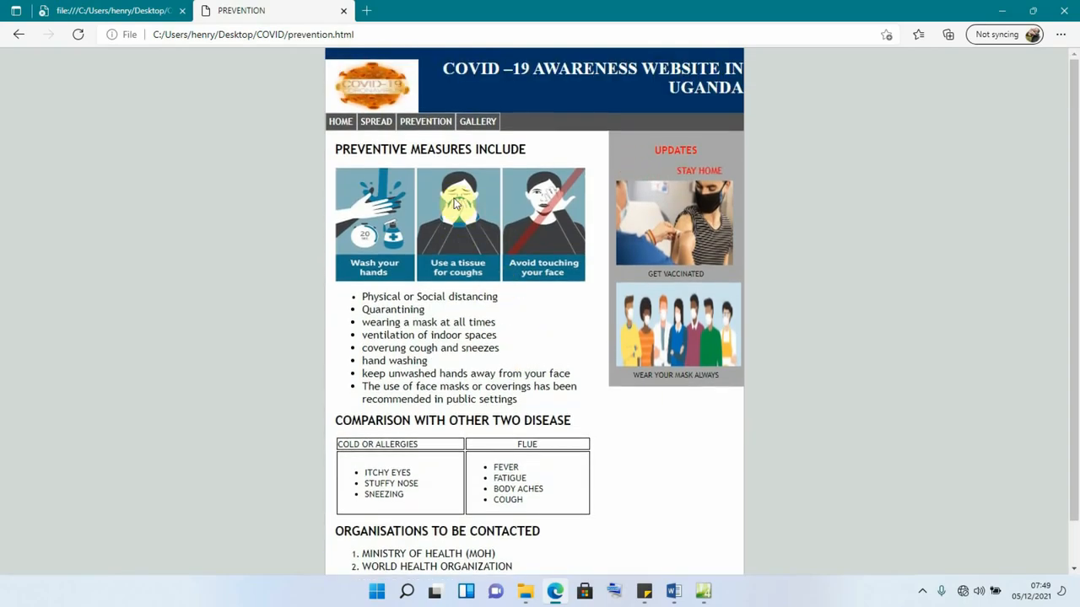